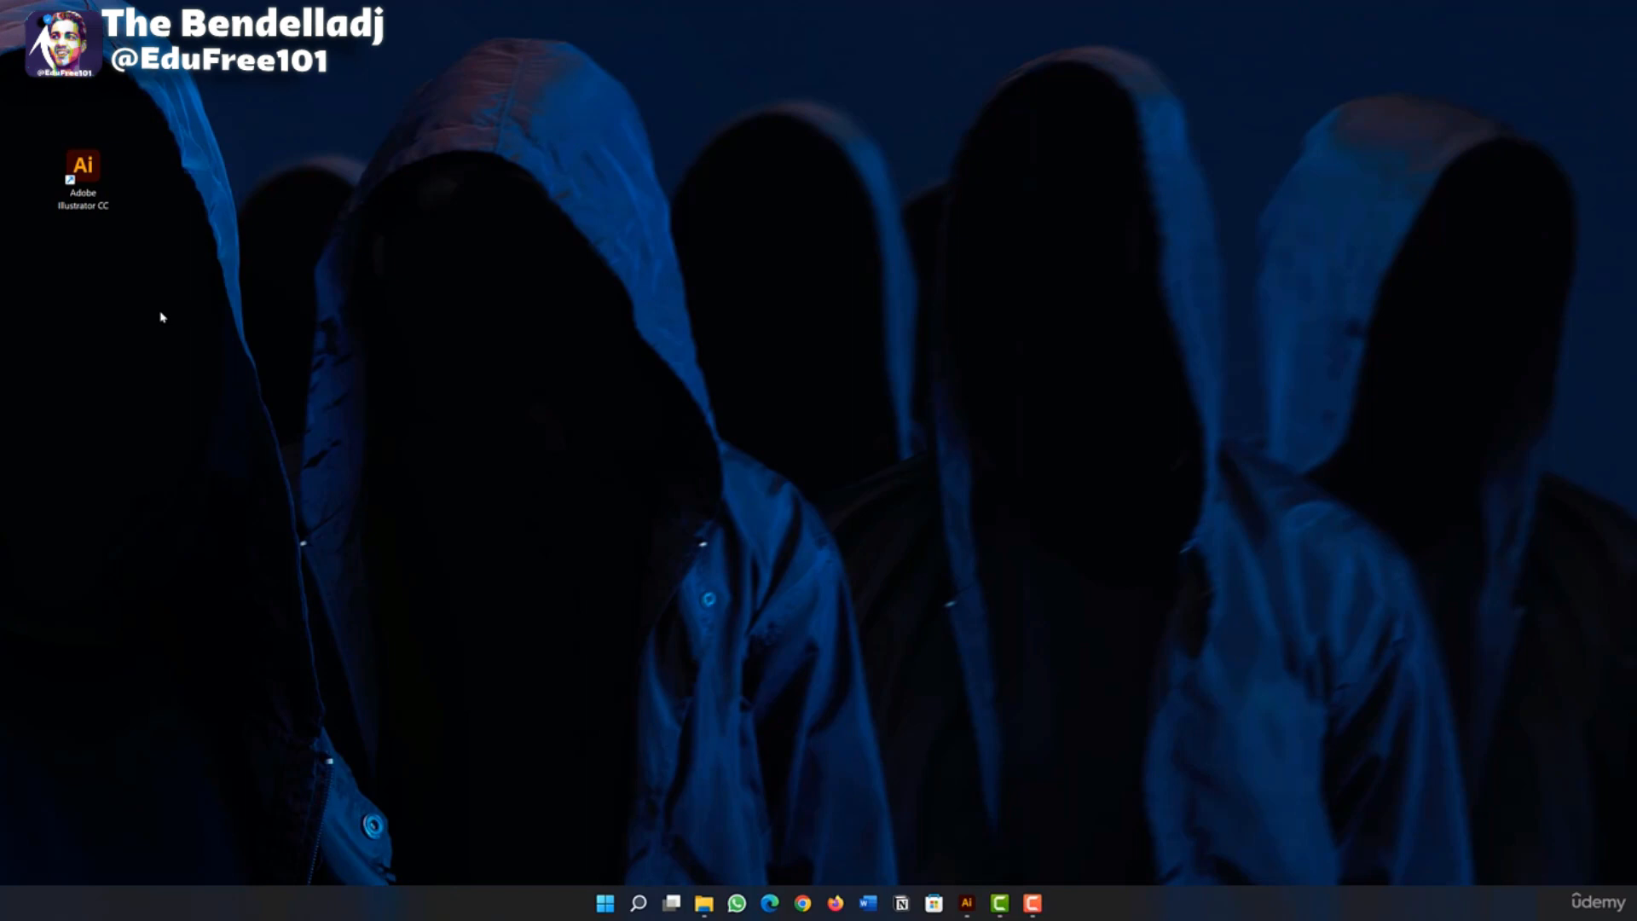
Switch to Adobe Illustrator and display its home screen in a maximized window.
click(967, 904)
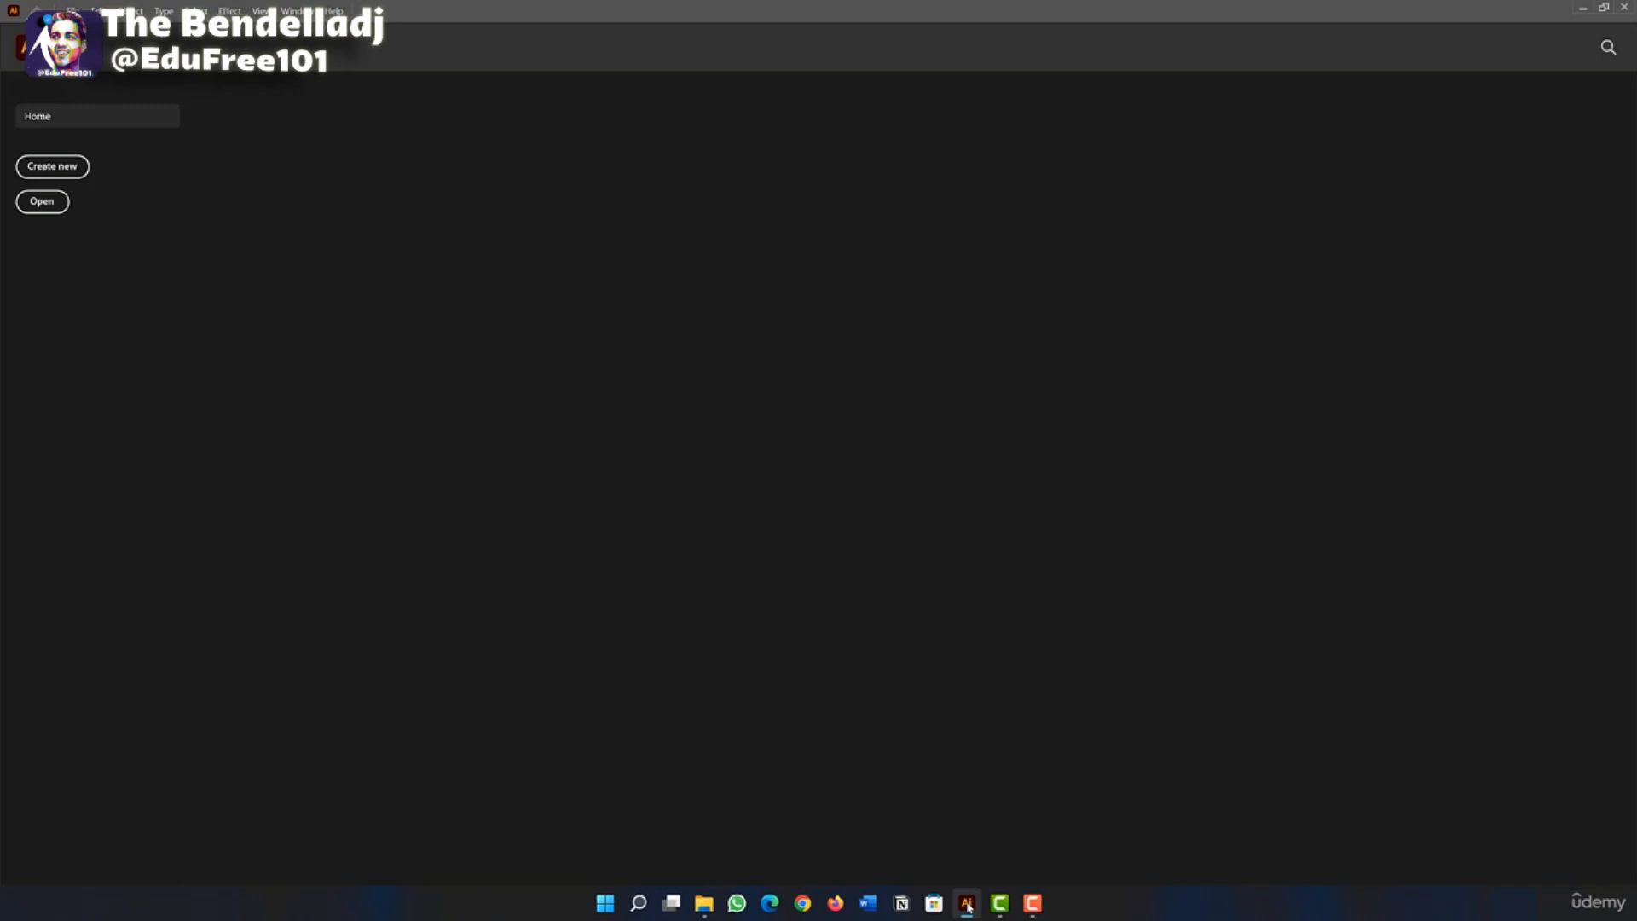
double_click(529, 5)
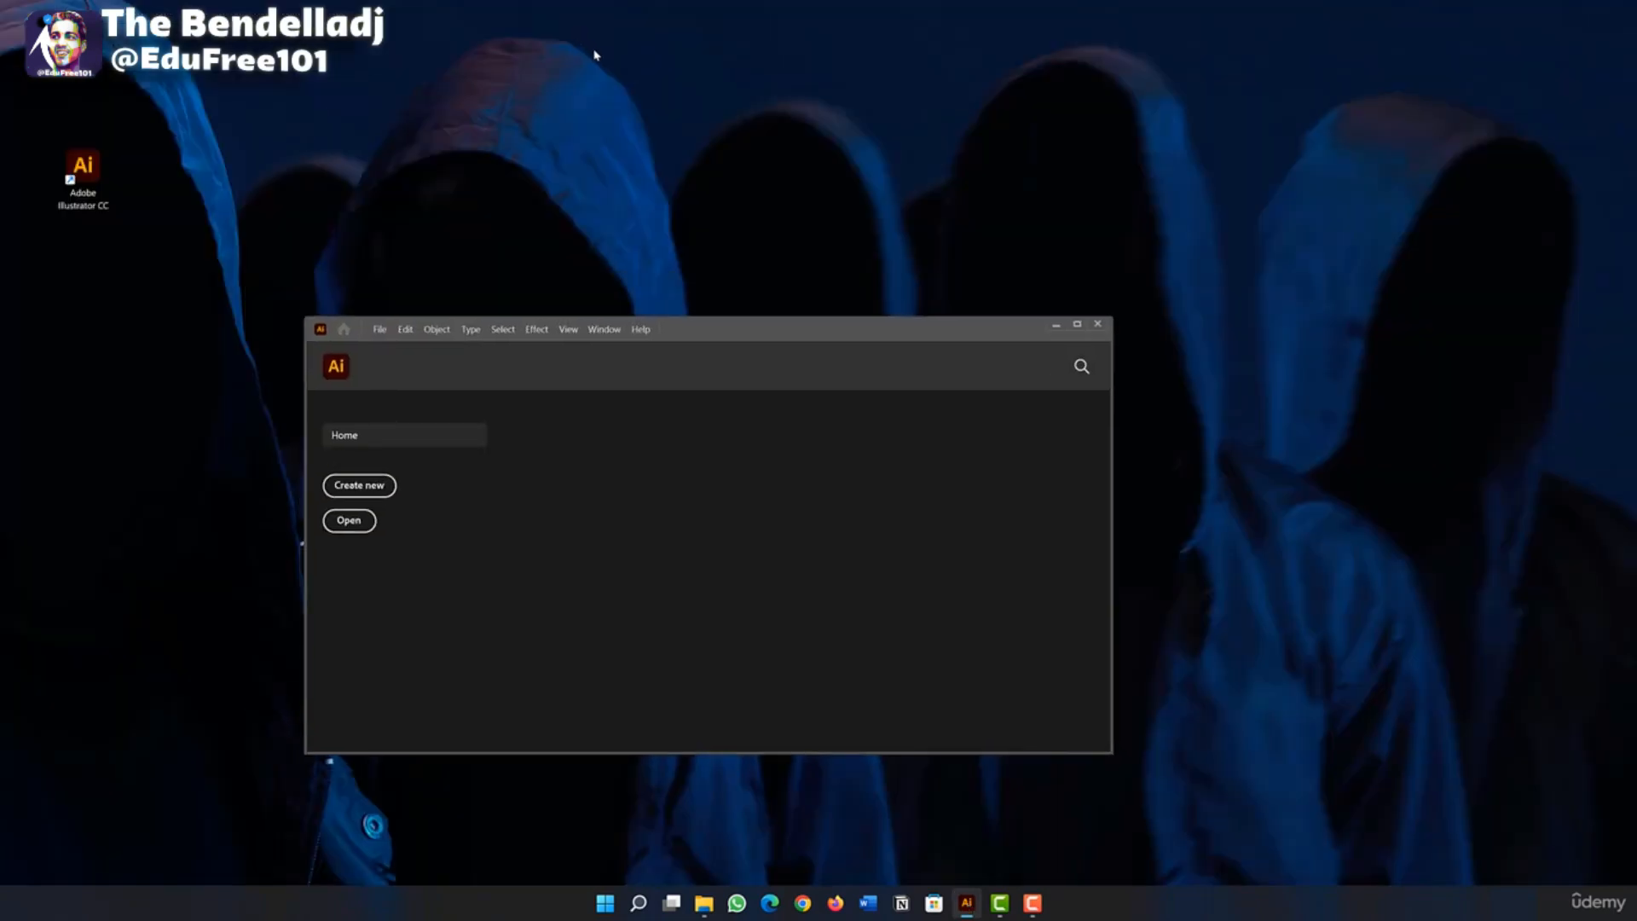
double_click(770, 333)
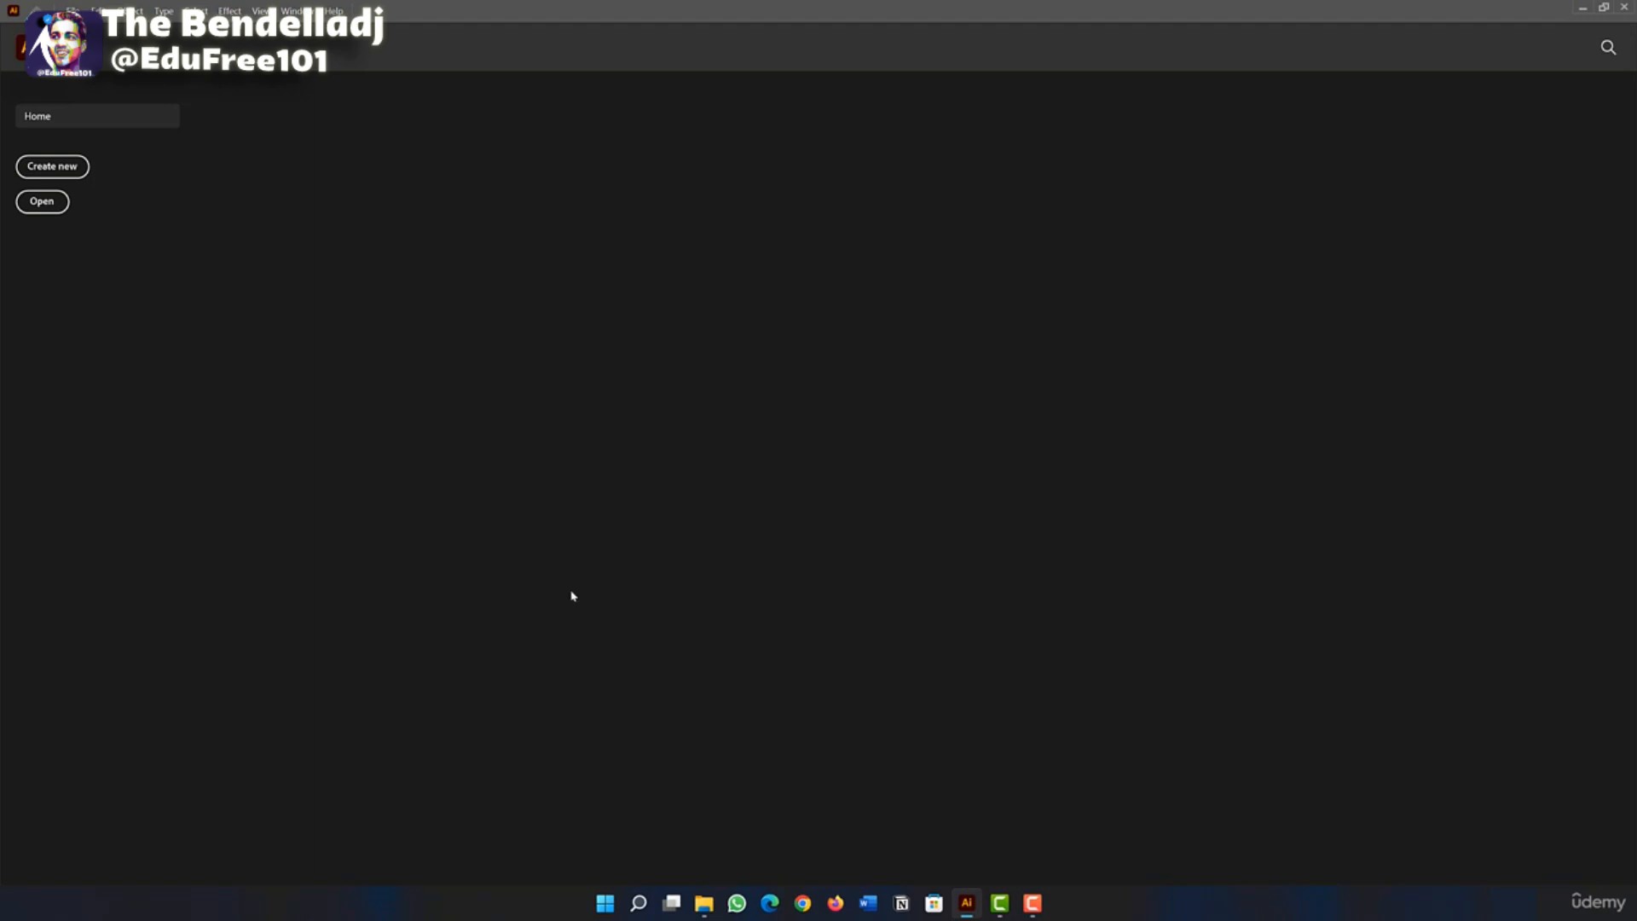
Switch to Chrome and search Google for "adobe illustrator cc 7 days free trial".
click(802, 902)
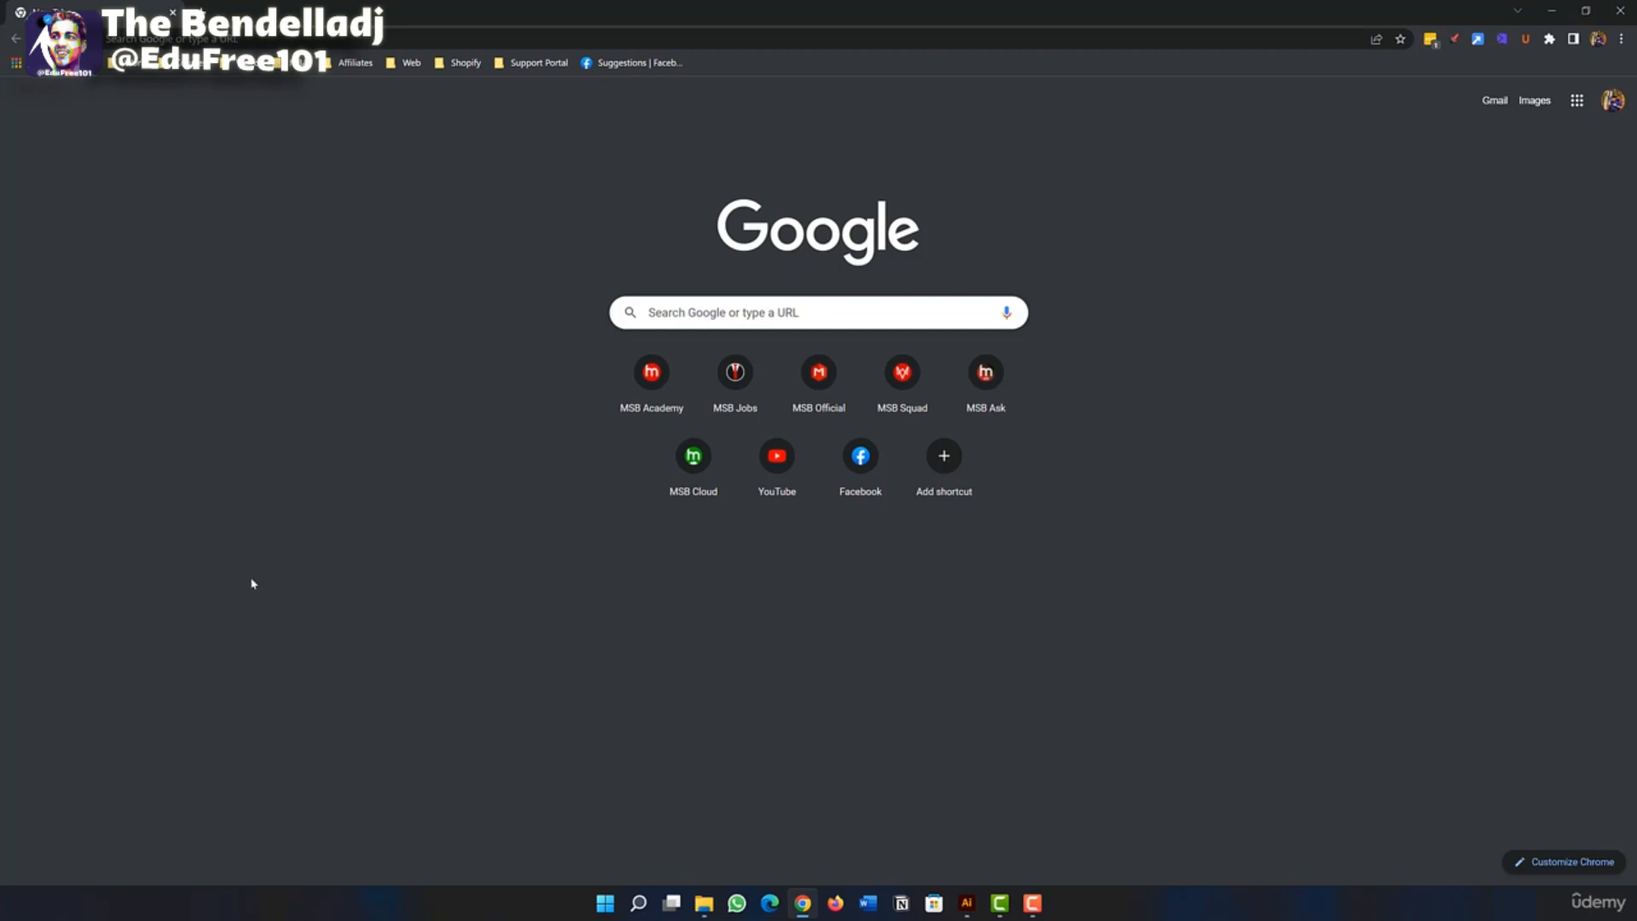
click(679, 319)
text(adobe illustrator cc 7 days free trial)
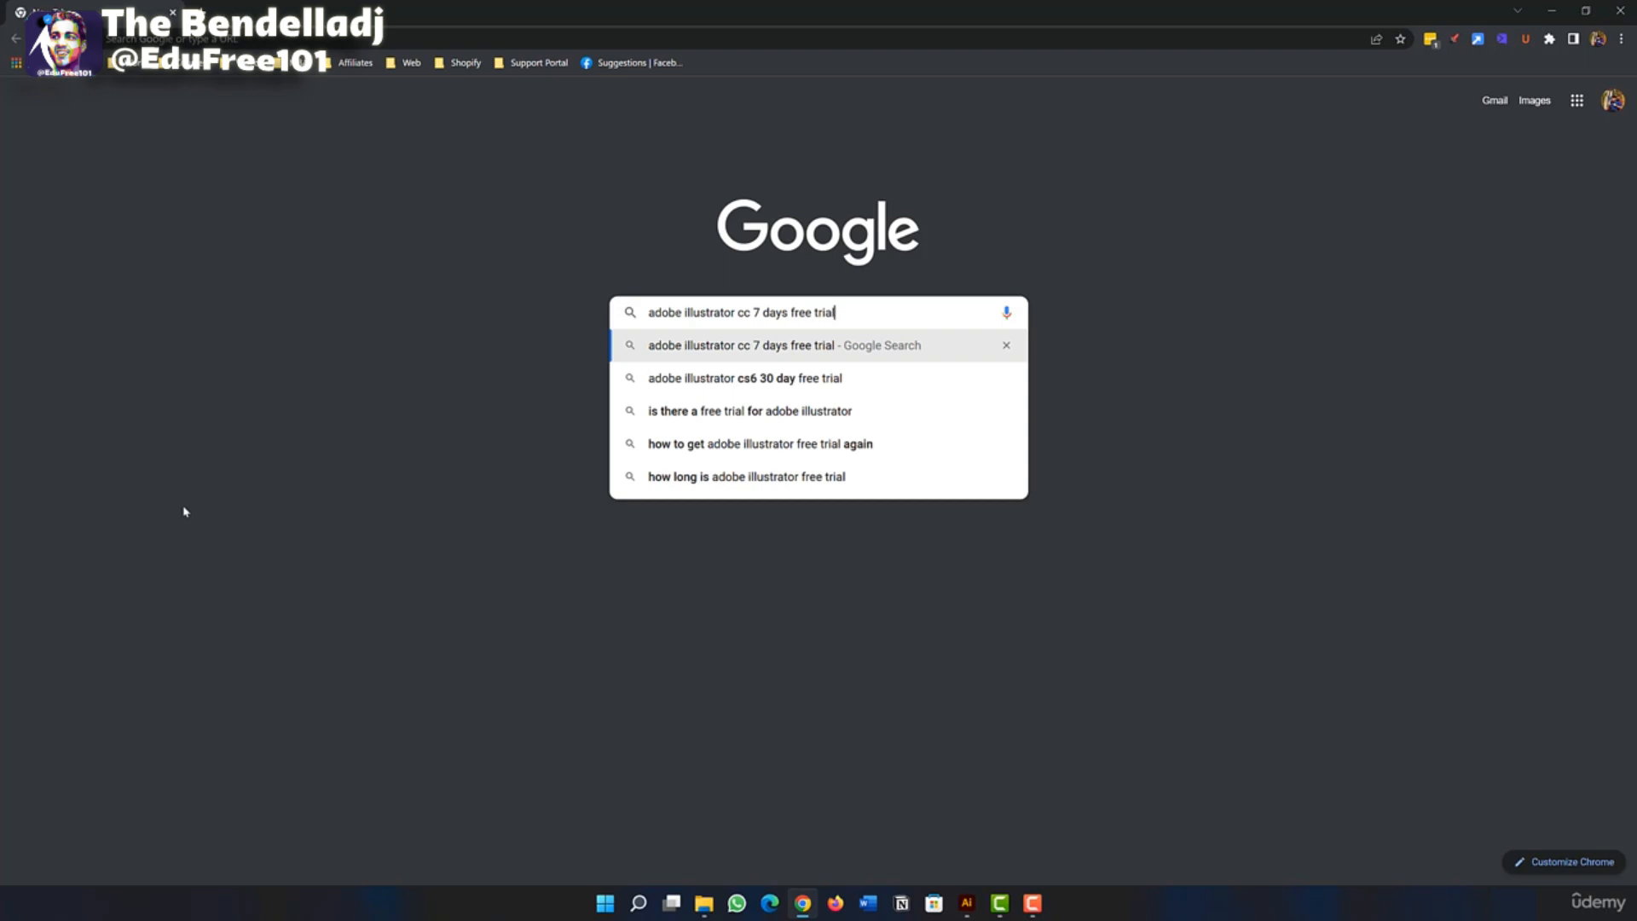
key(Return)
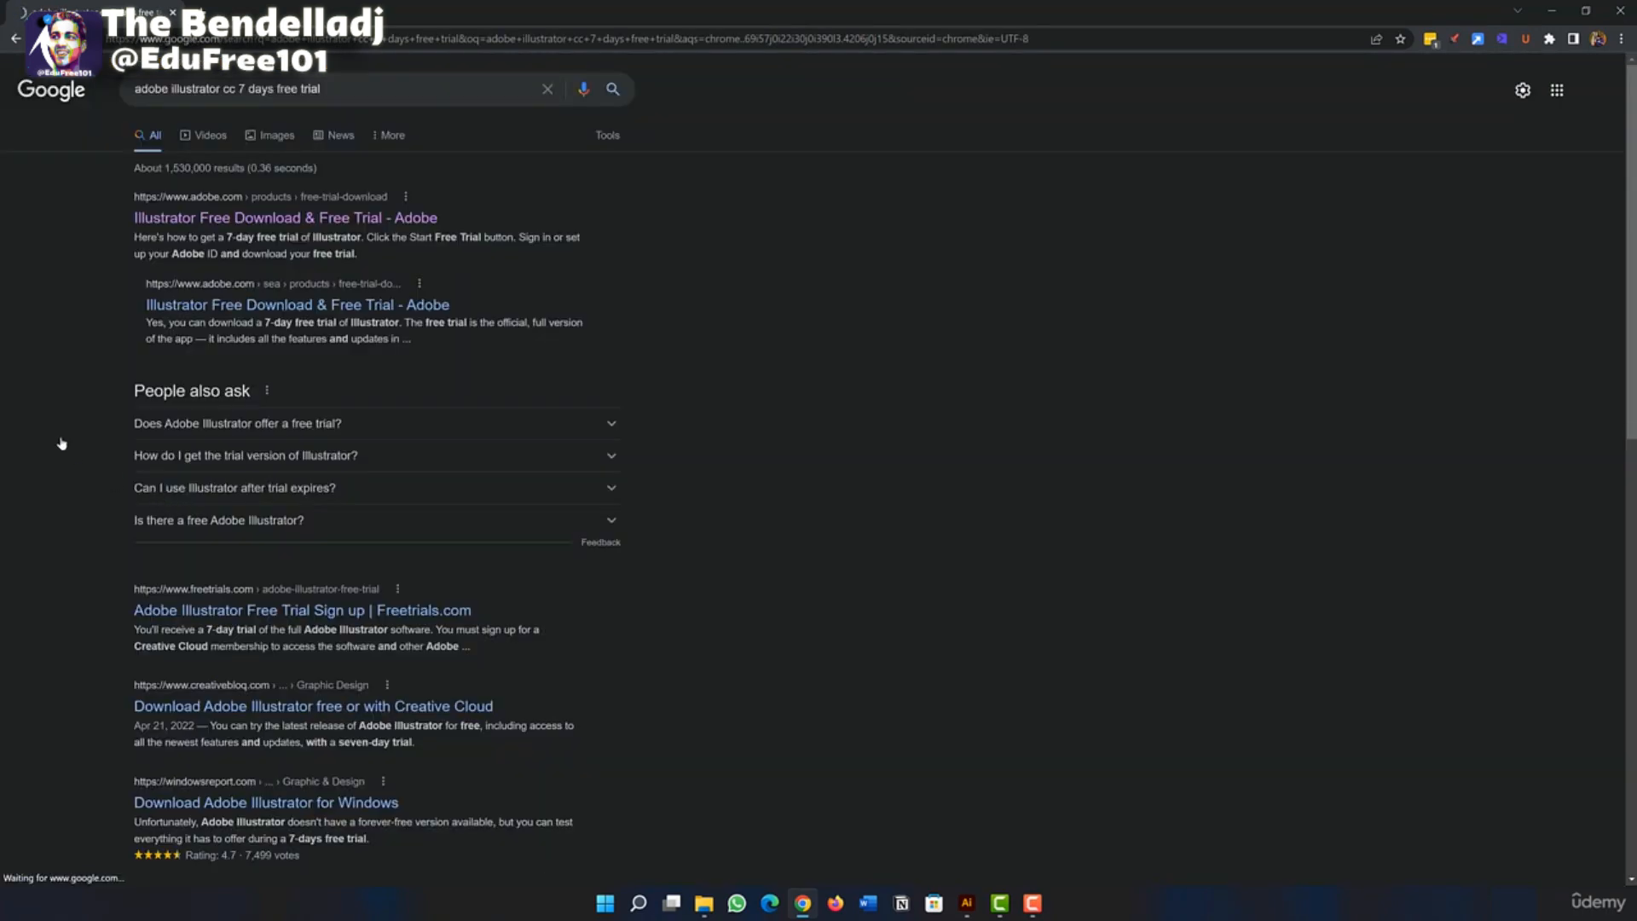
Open Adobe's "Illustrator Free Download & Free Trial" search result in a new tab and switch to it.
right_click(186, 224)
click(232, 234)
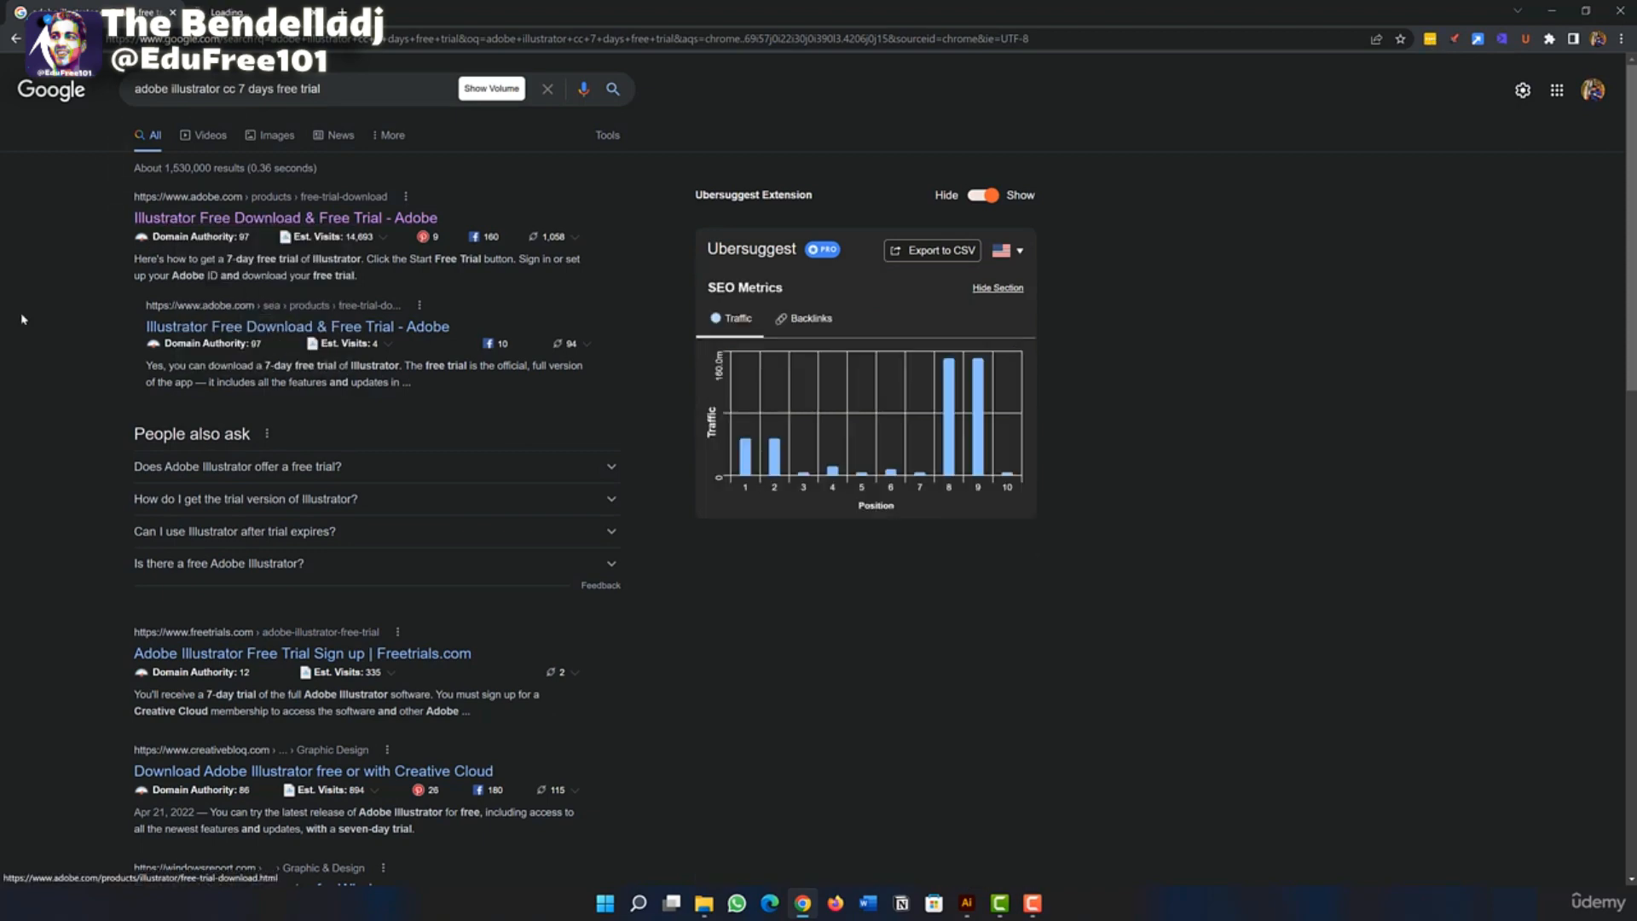
key(ctrl+Tab)
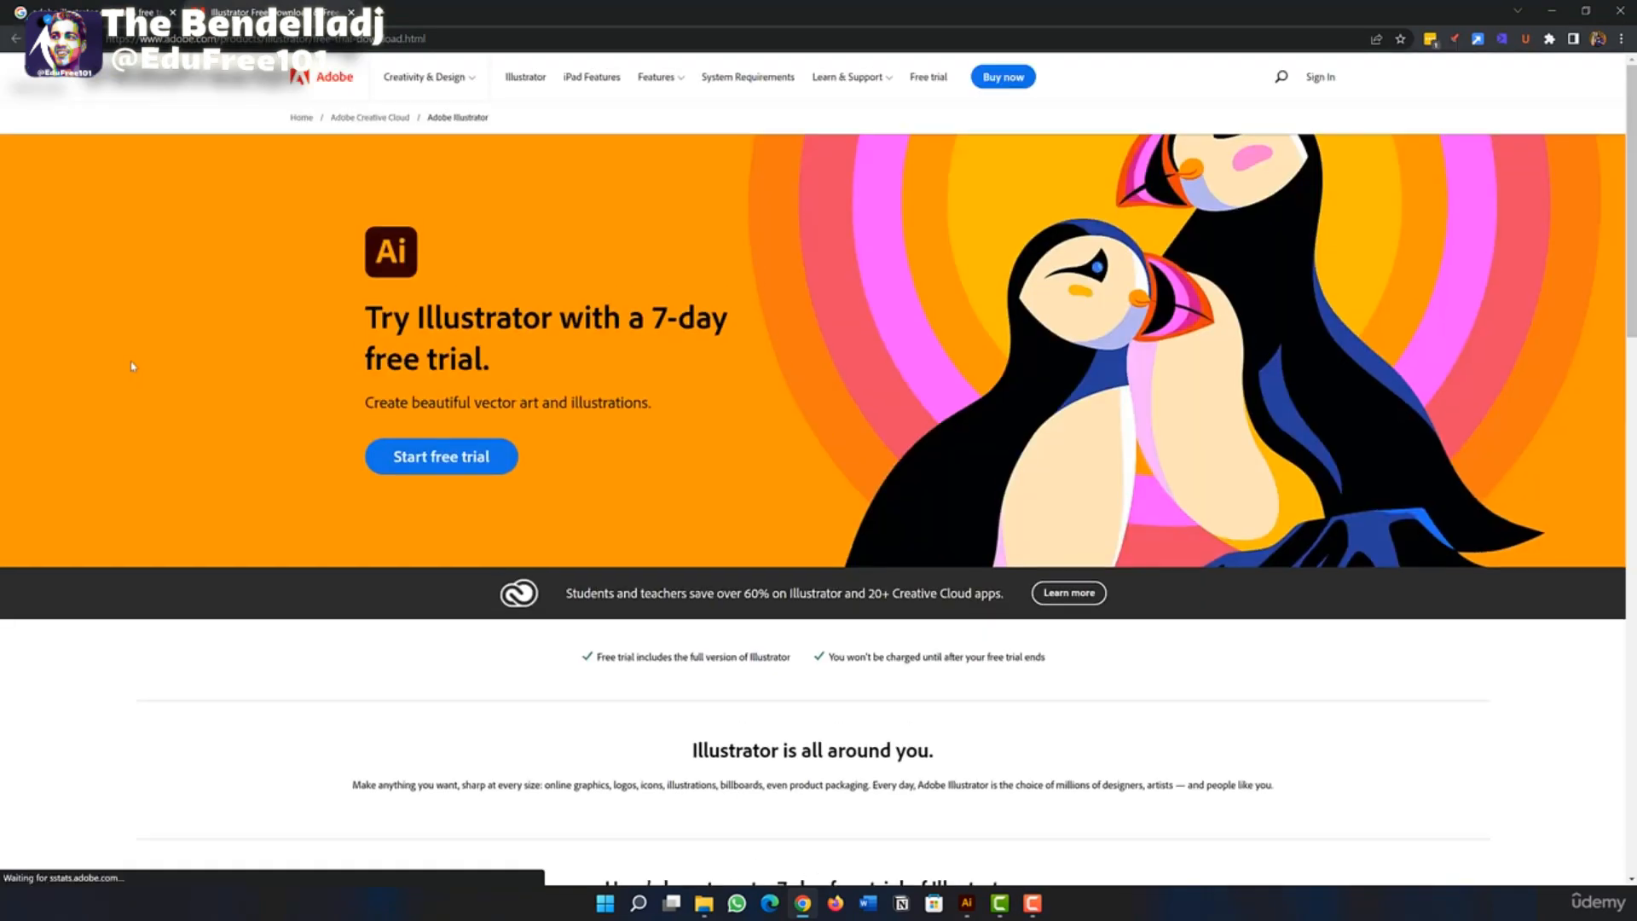
Examine Adobe's free trial page for the trial offer and the instructions for getting the 7-day trial.
drag(435, 320, 625, 367)
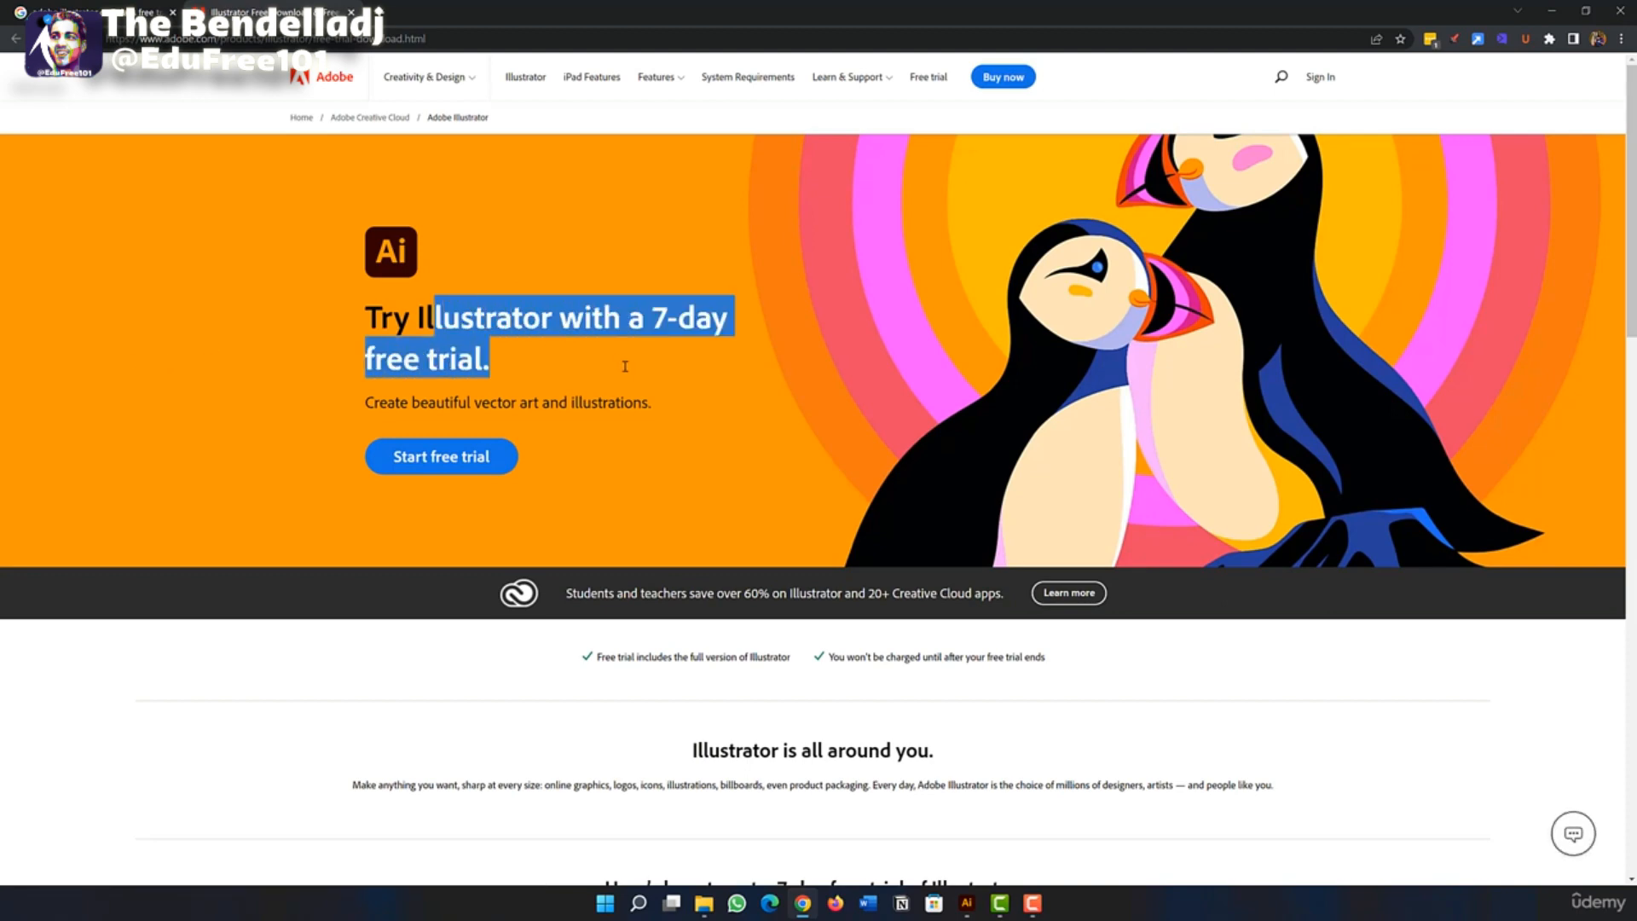
click(194, 369)
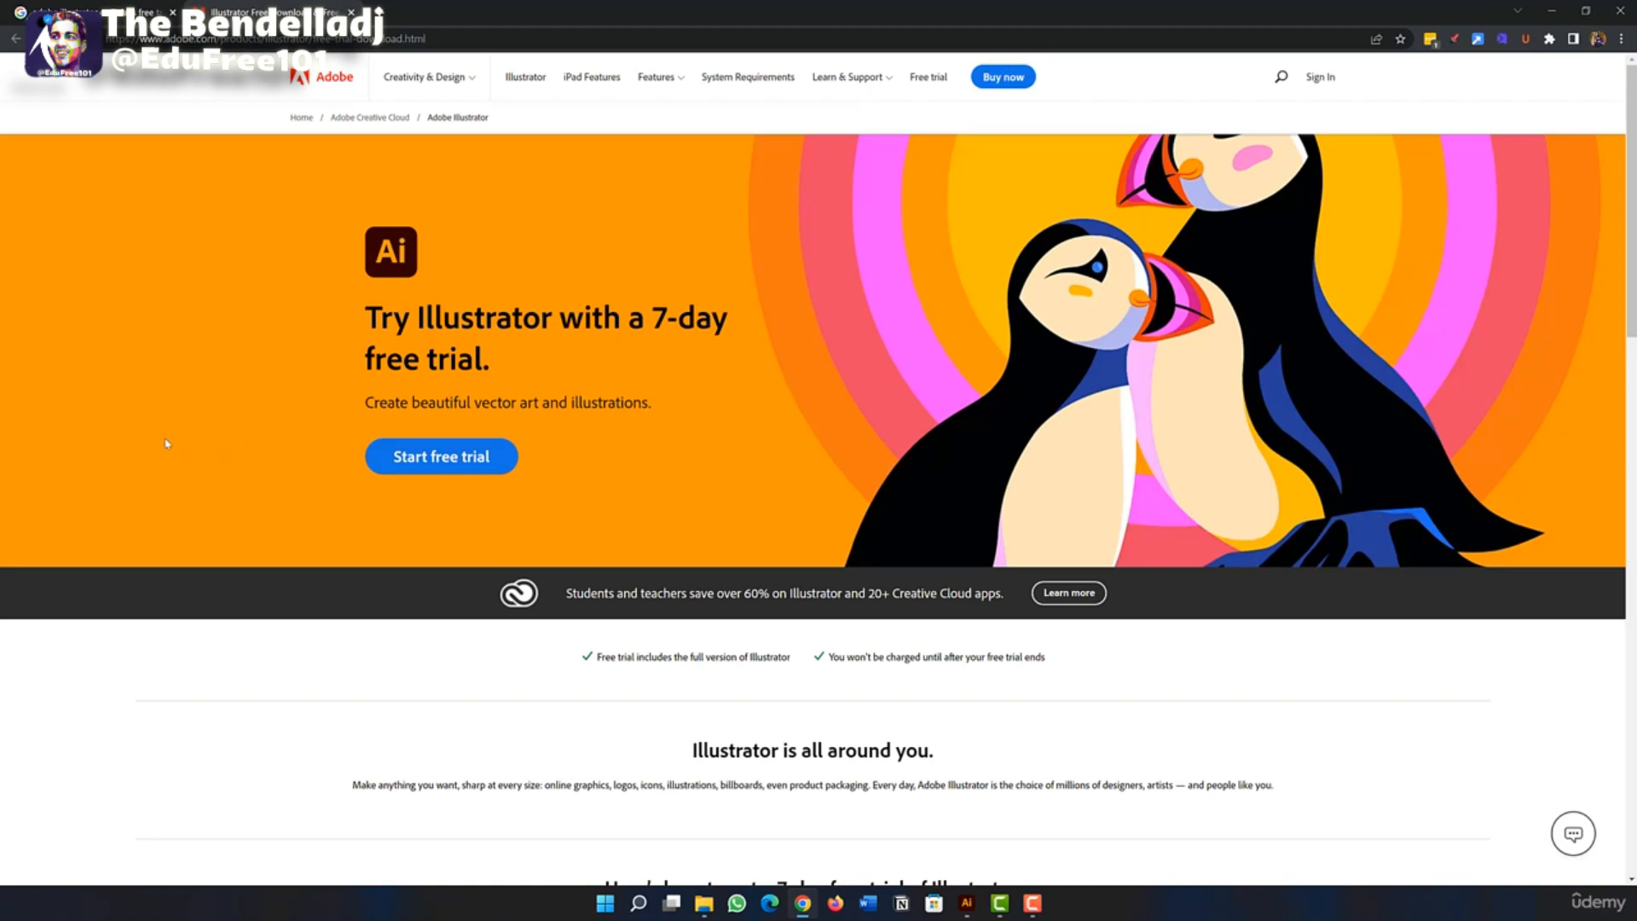
scroll(167, 444, down, 6)
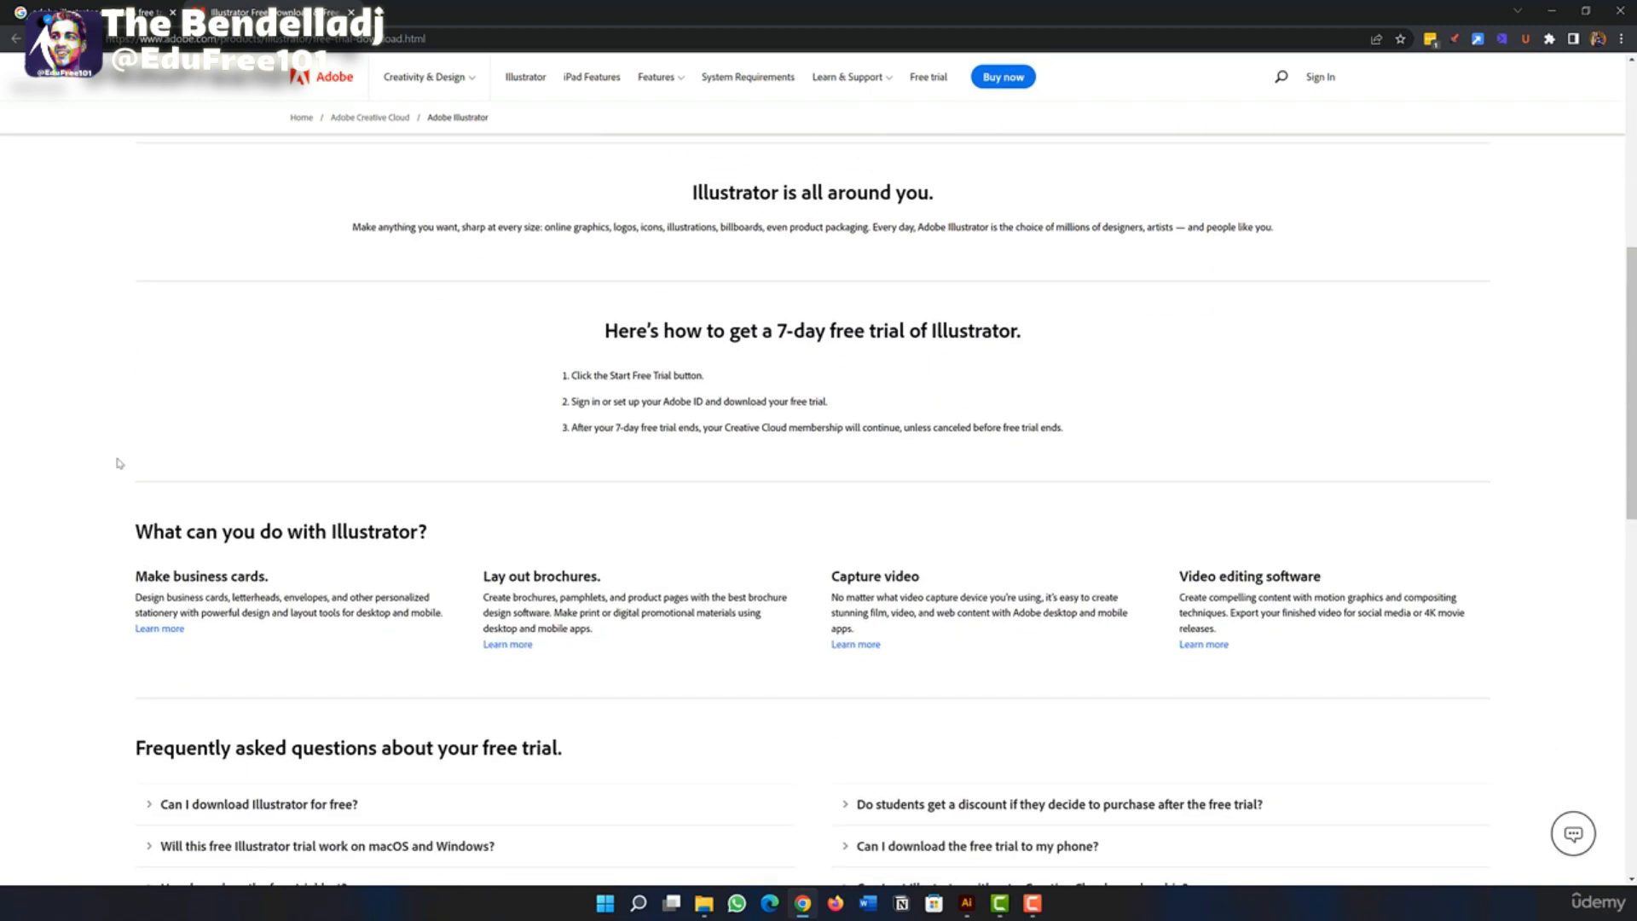
scroll(120, 463, up, 5)
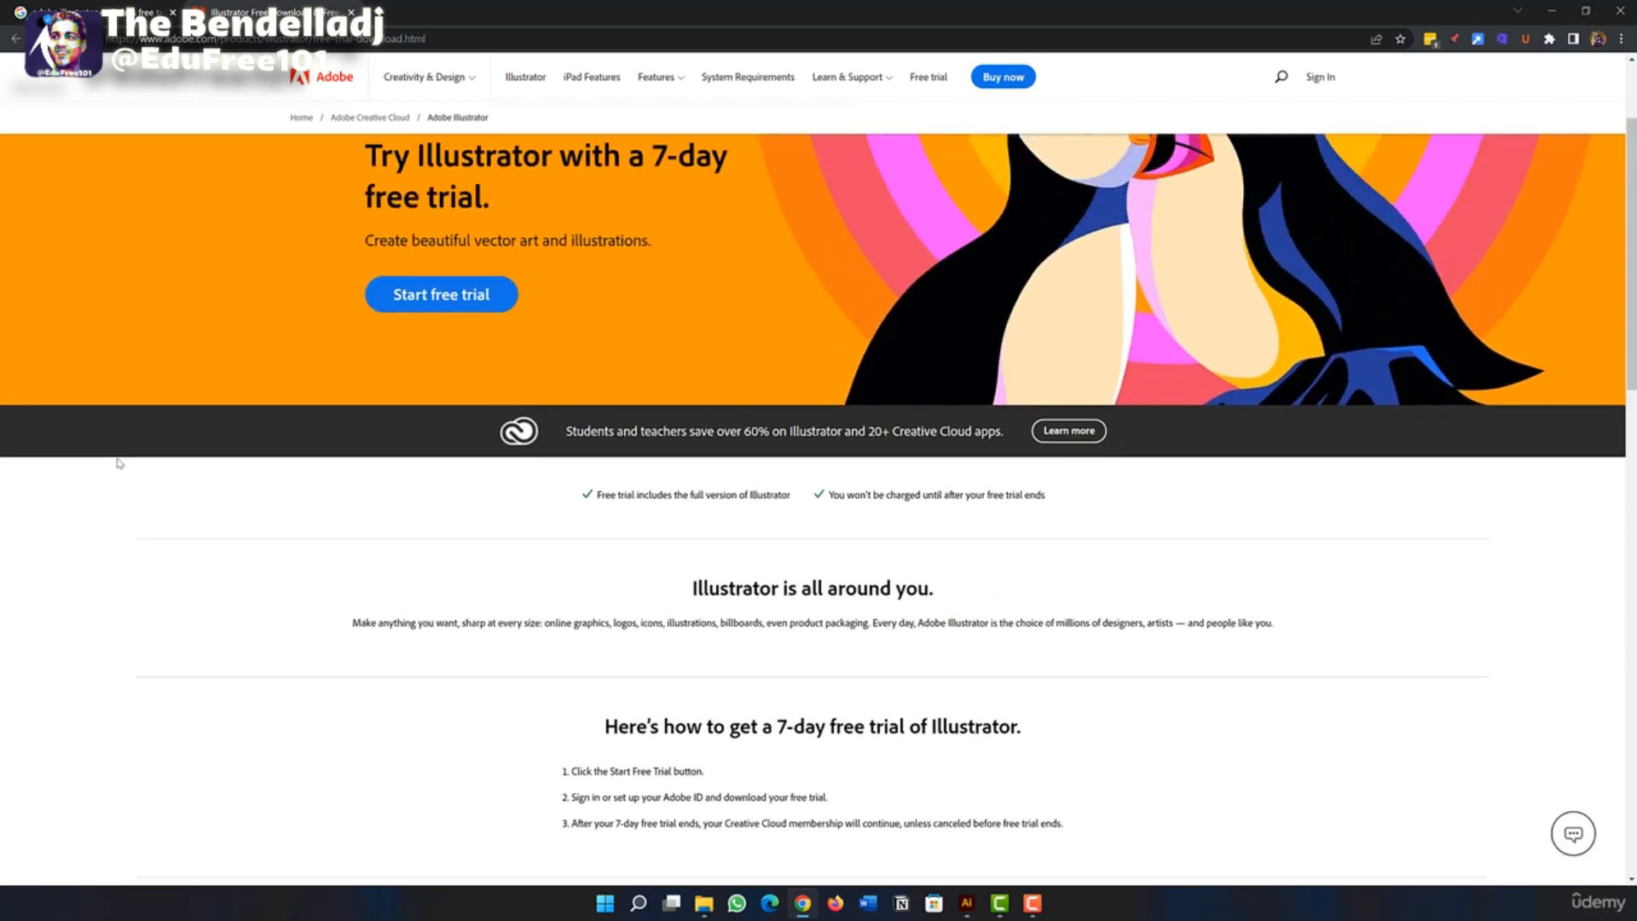
scroll(119, 463, up, 1)
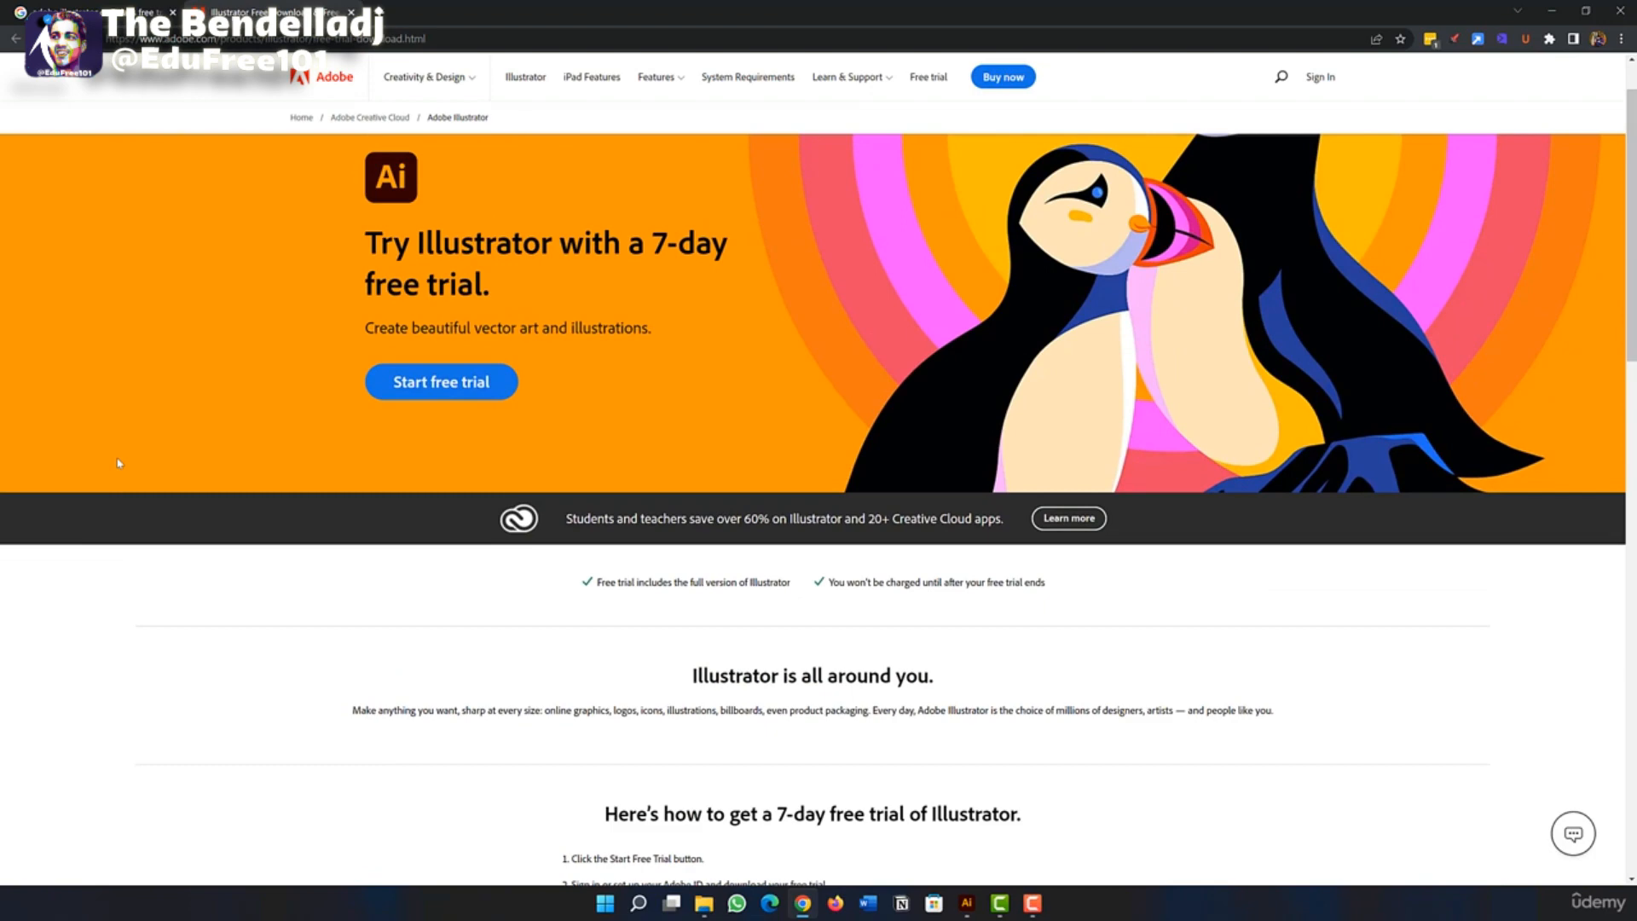
scroll(119, 463, up, 1)
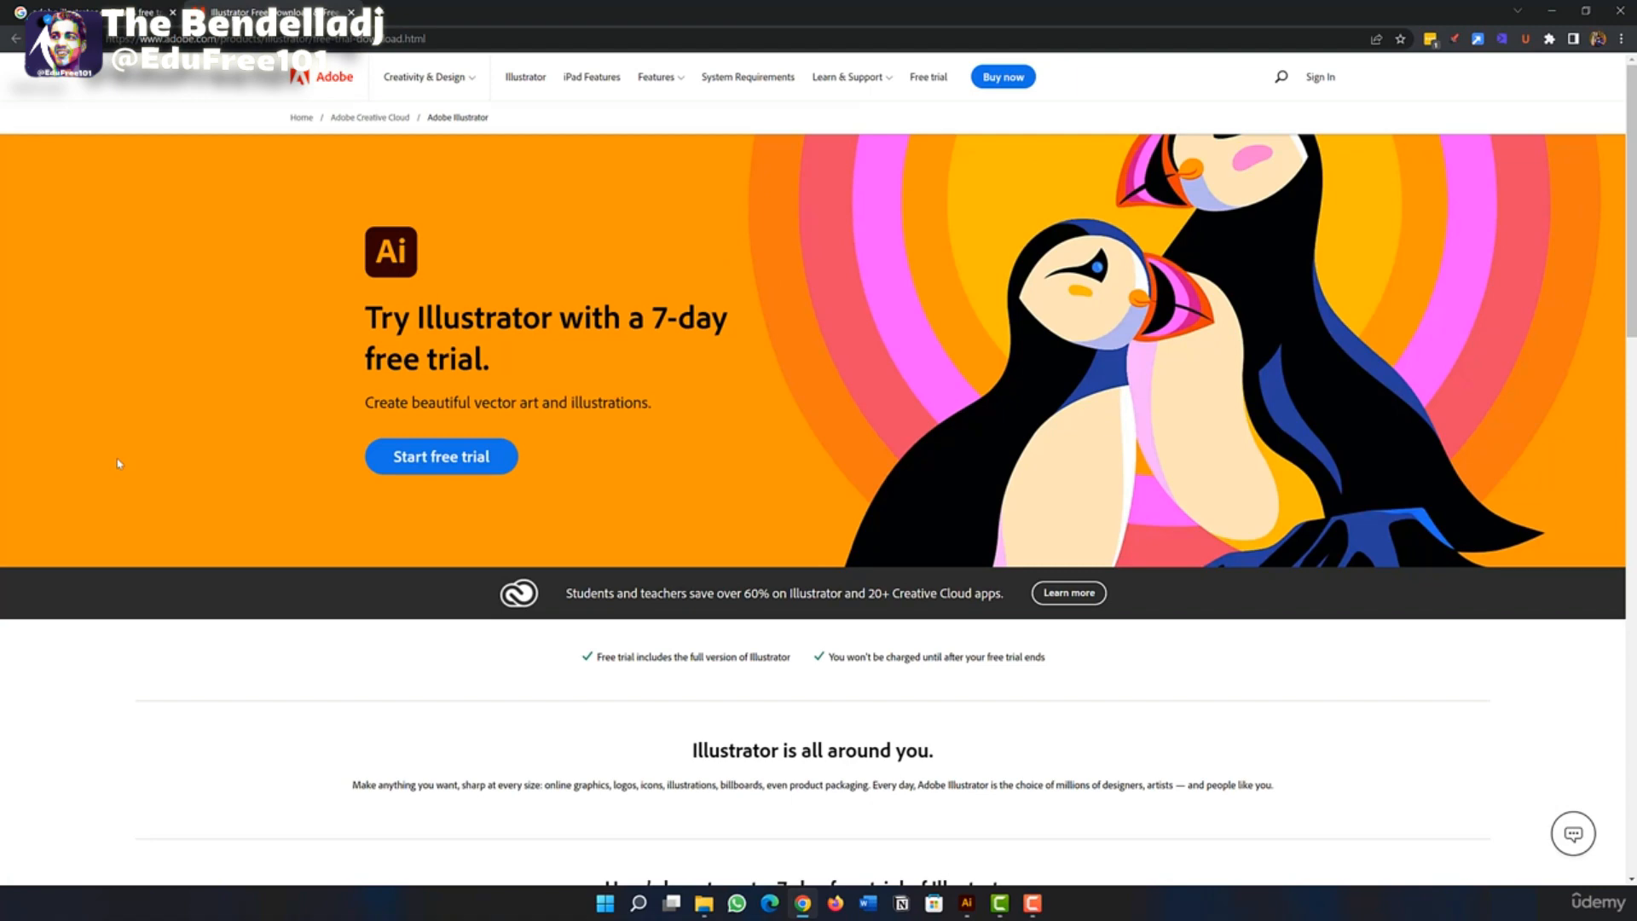
scroll(120, 463, down, 6)
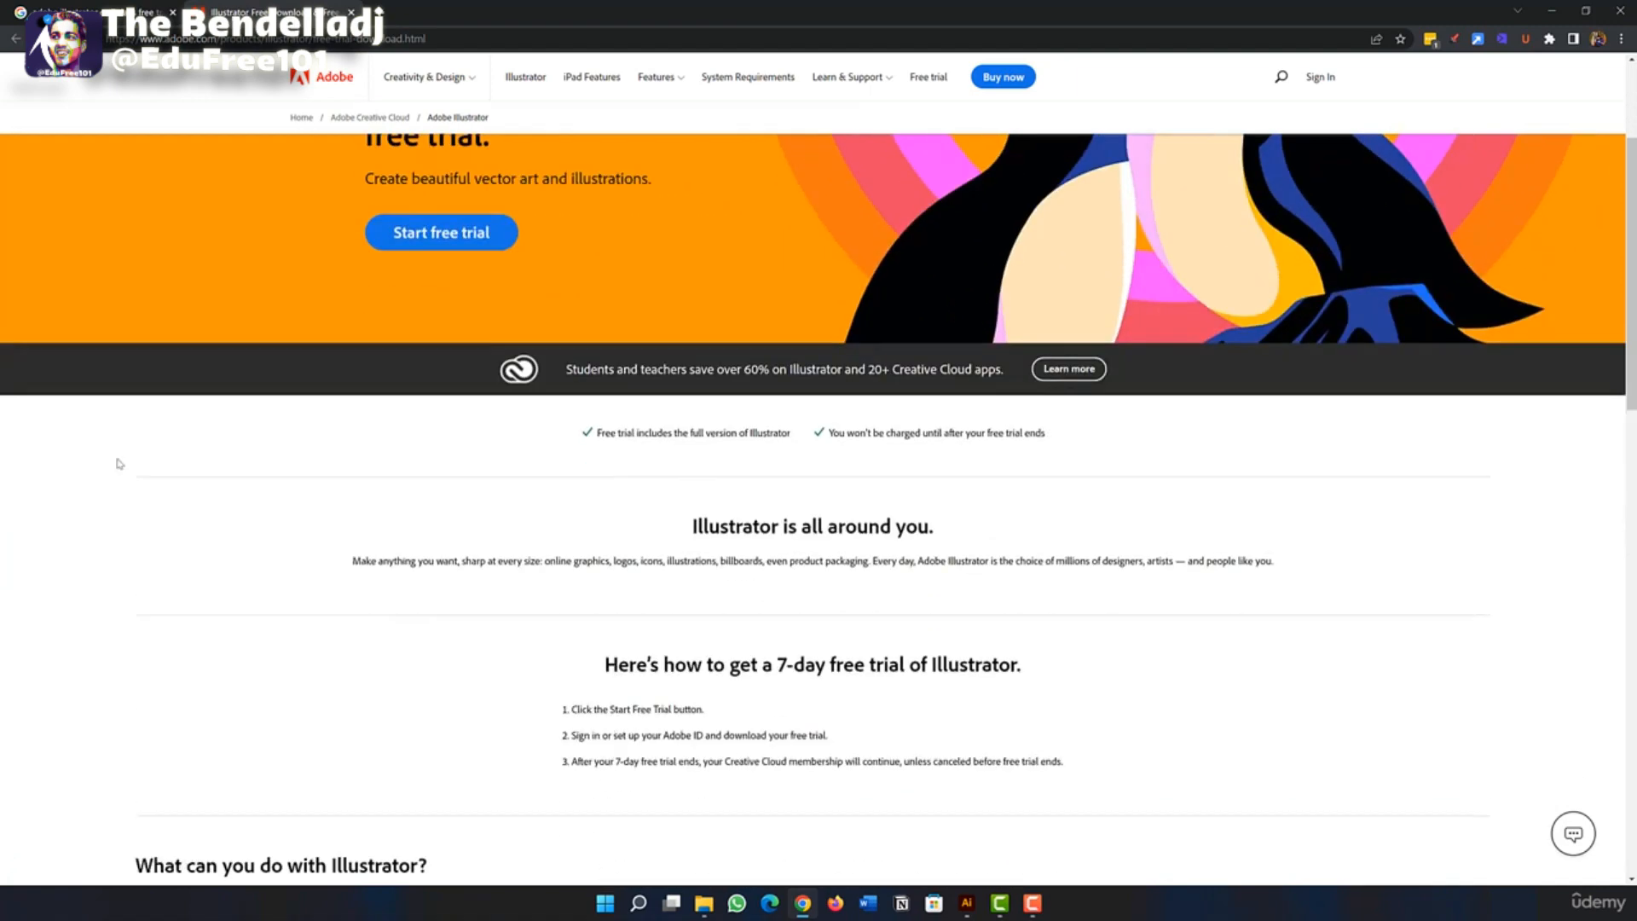
scroll(120, 463, up, 6)
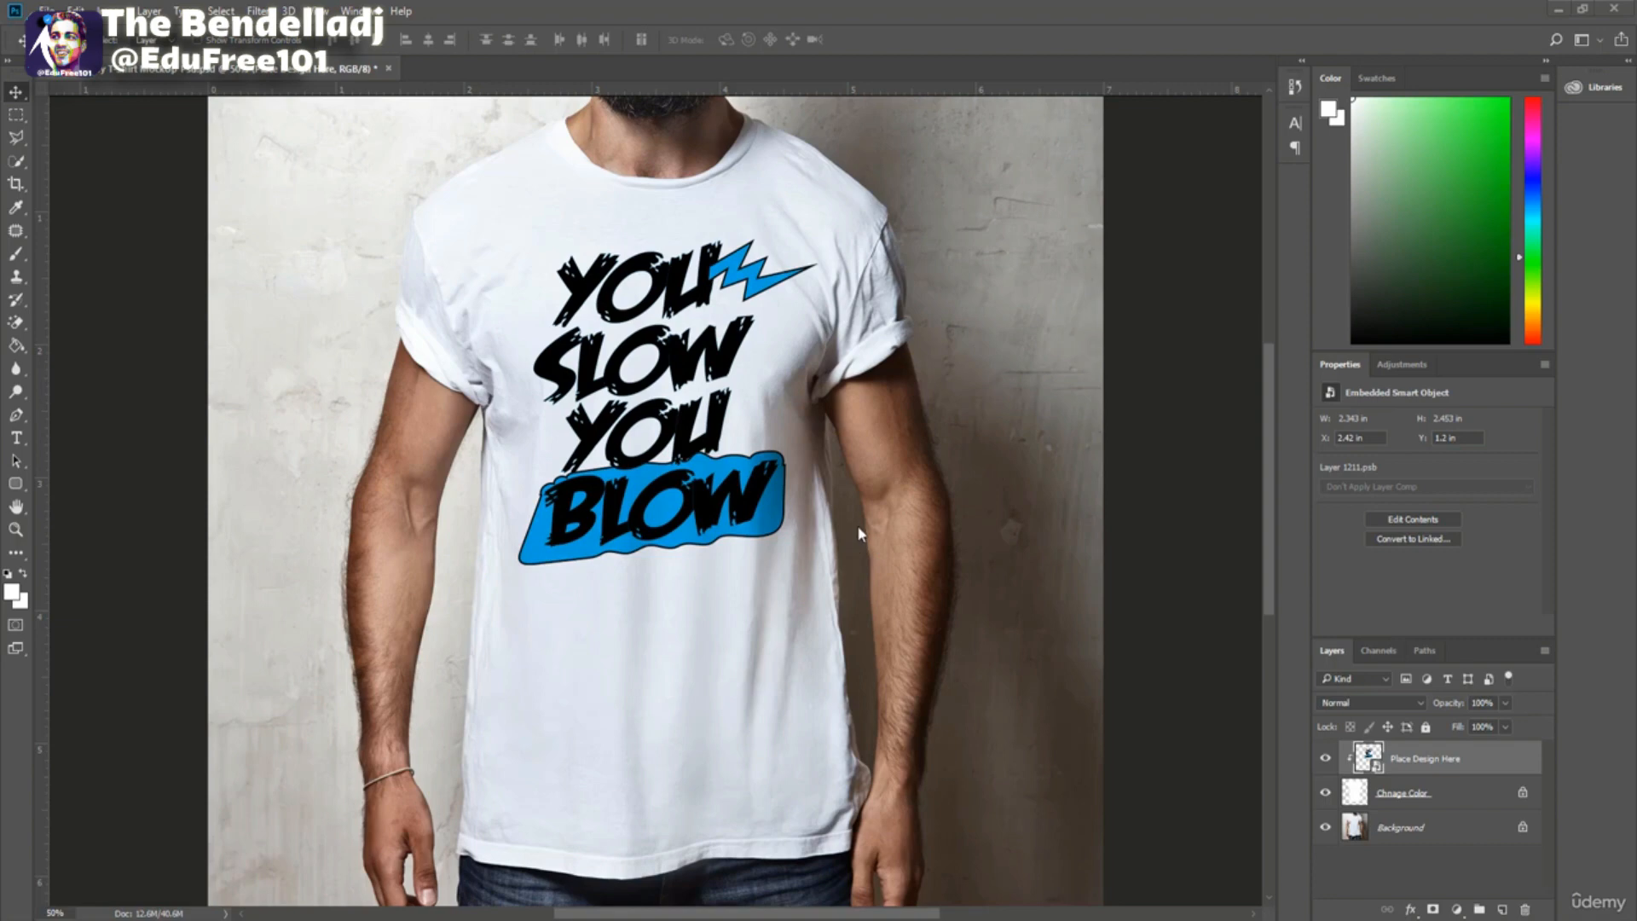
Minimize Photoshop and the Mockup folder window, and launch Adobe Illustrator CC from the desktop.
click(1551, 7)
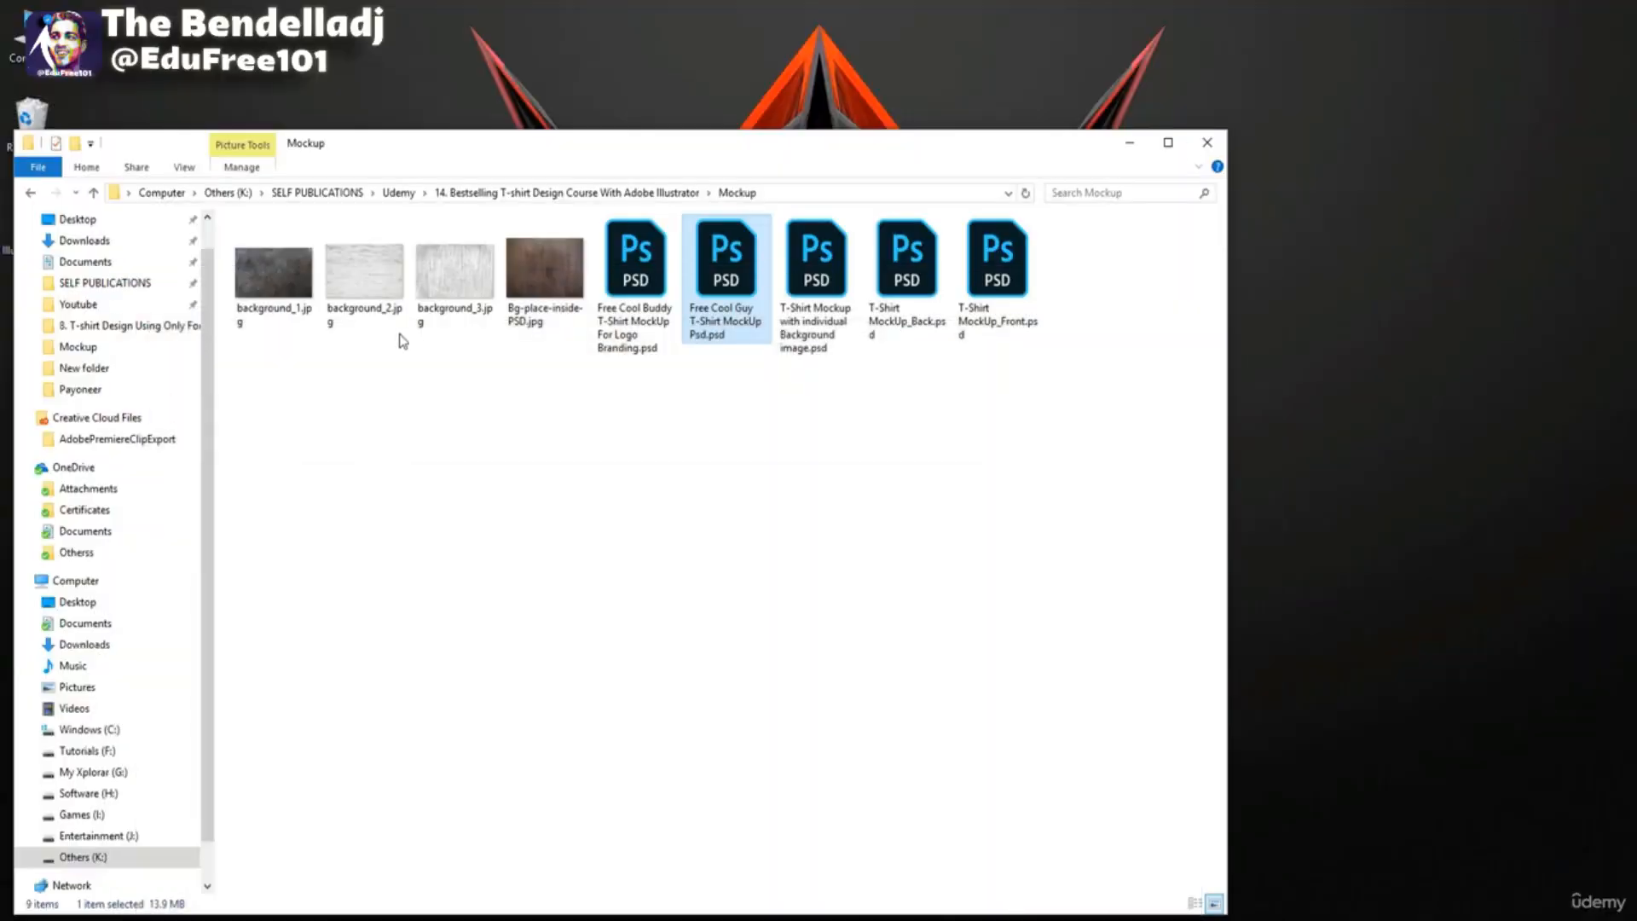
click(1114, 139)
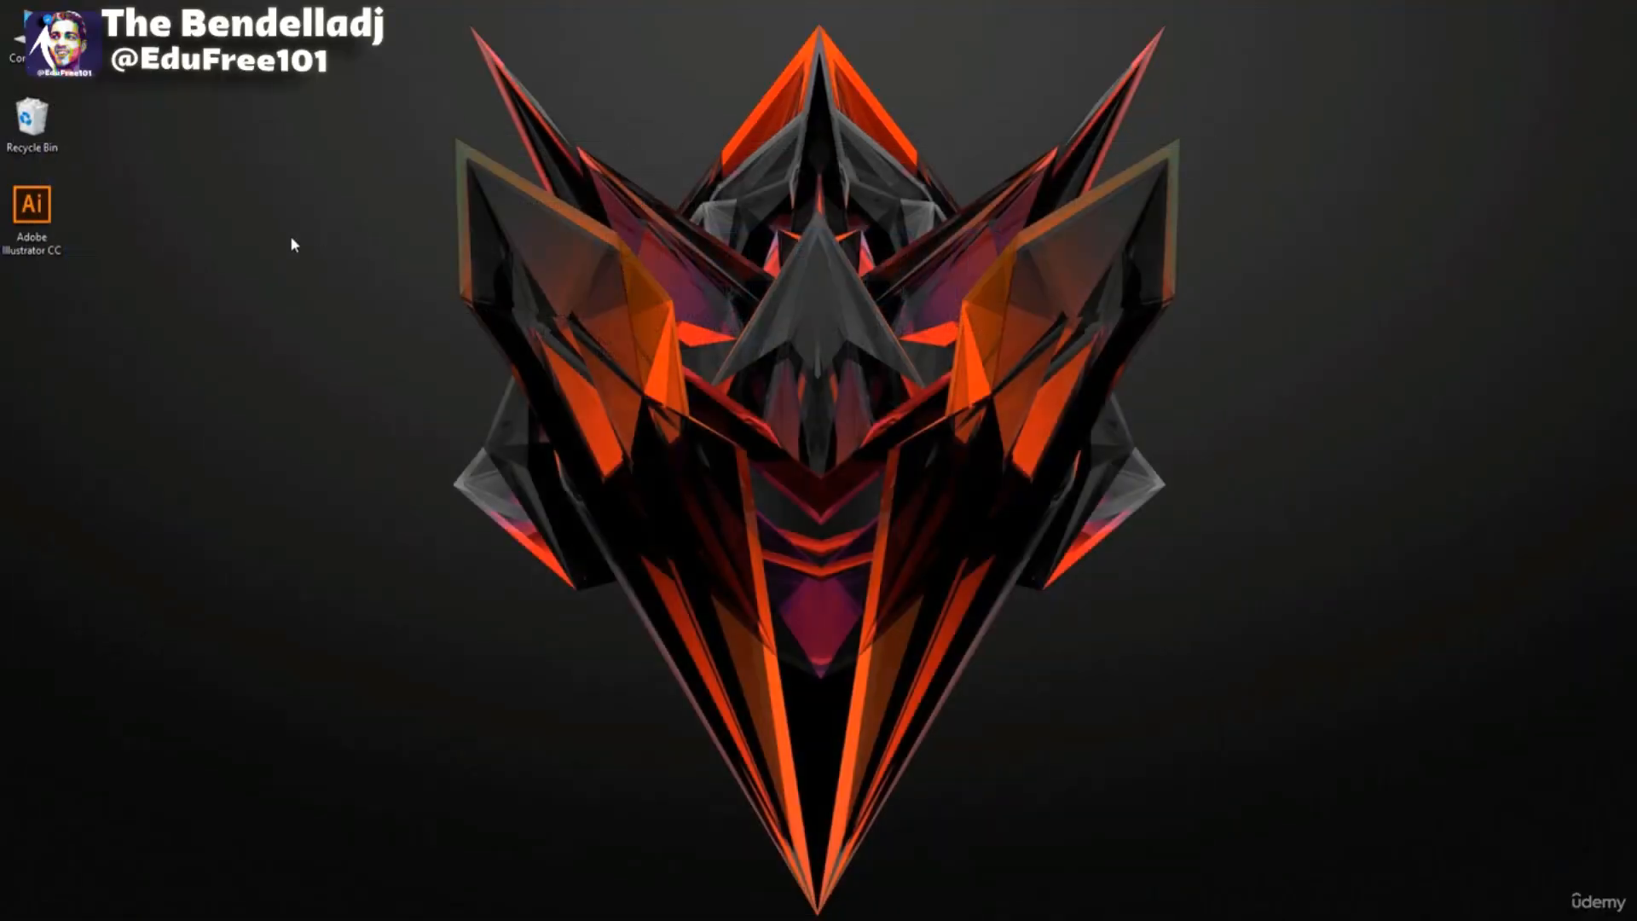
double_click(32, 208)
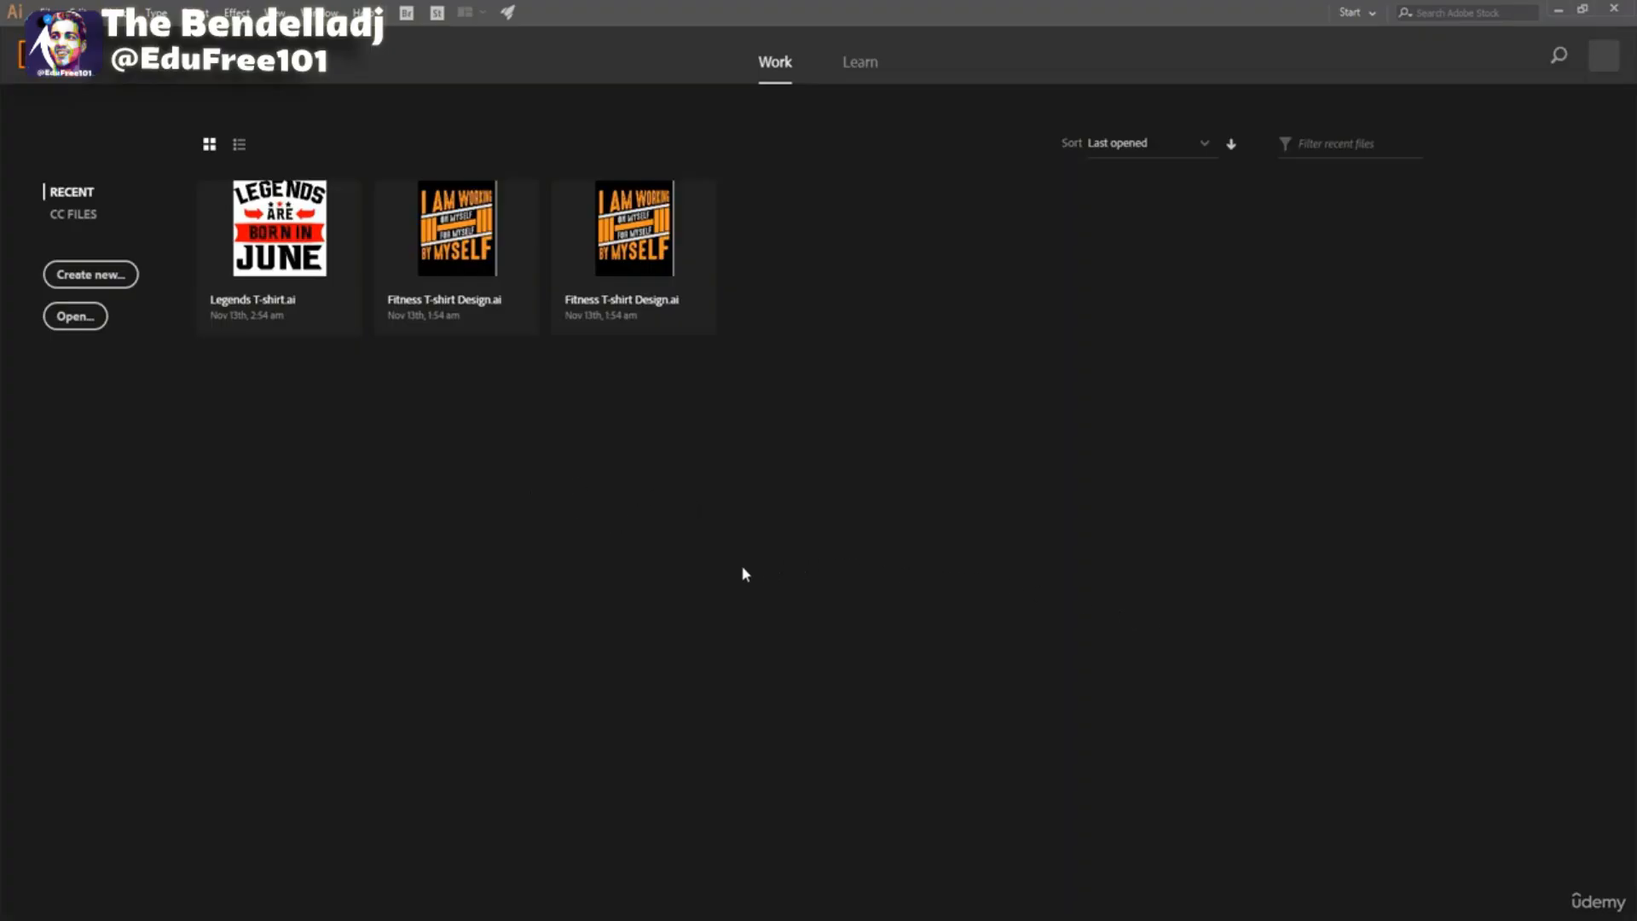
Create a new 4500 x 5400 px portrait document with CMYK color mode and High (300 ppi) raster effects.
click(47, 13)
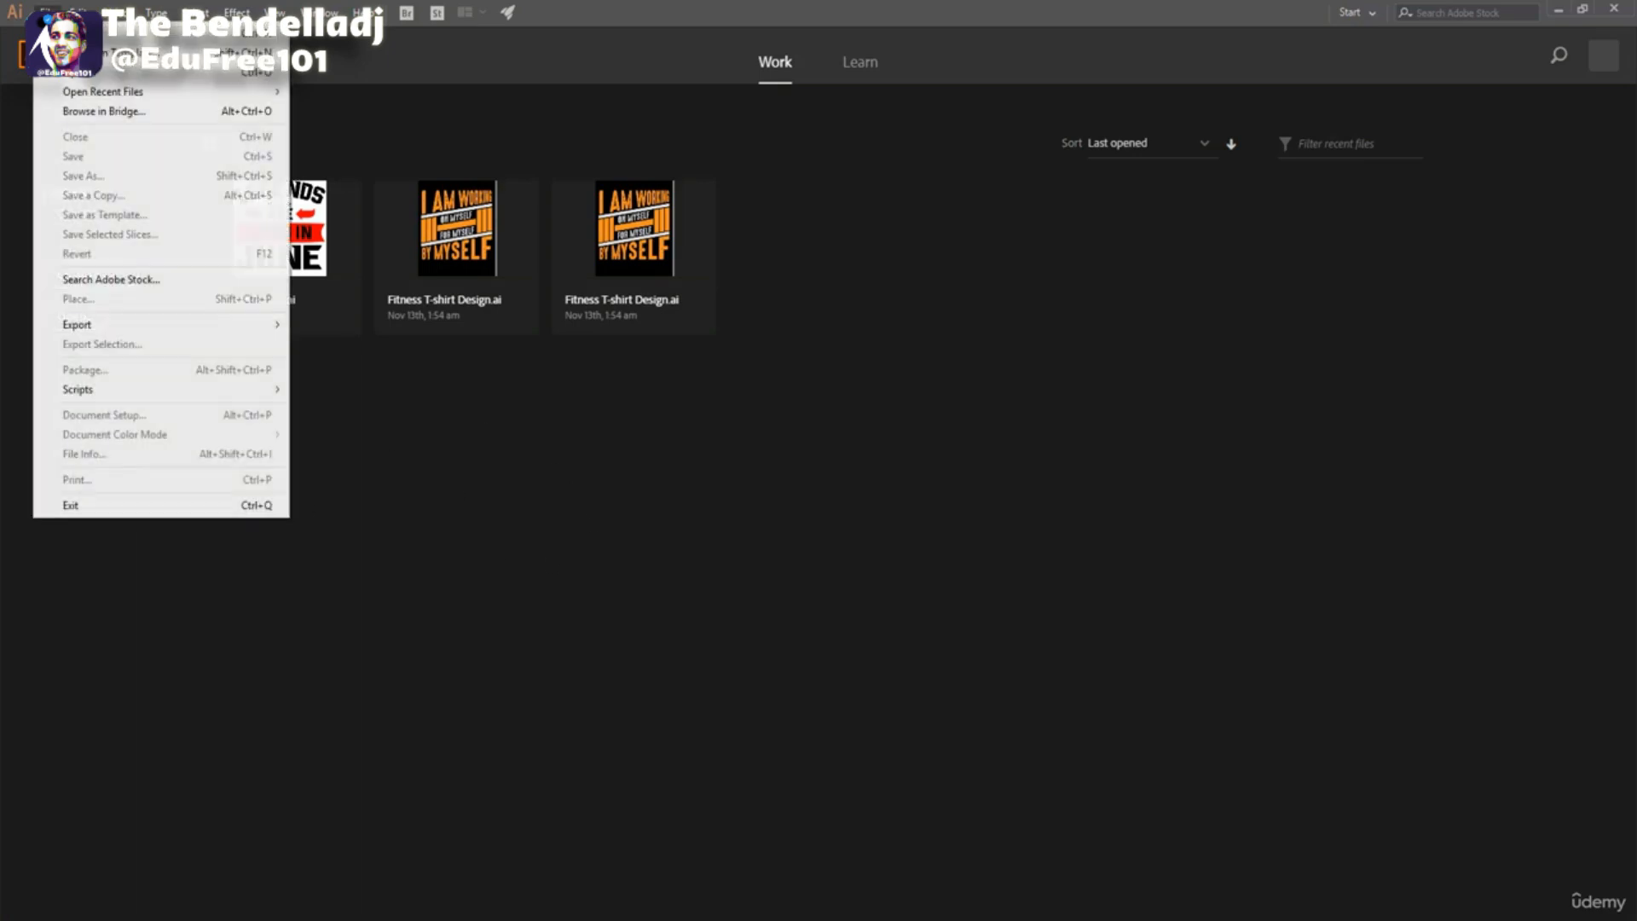
key(Escape)
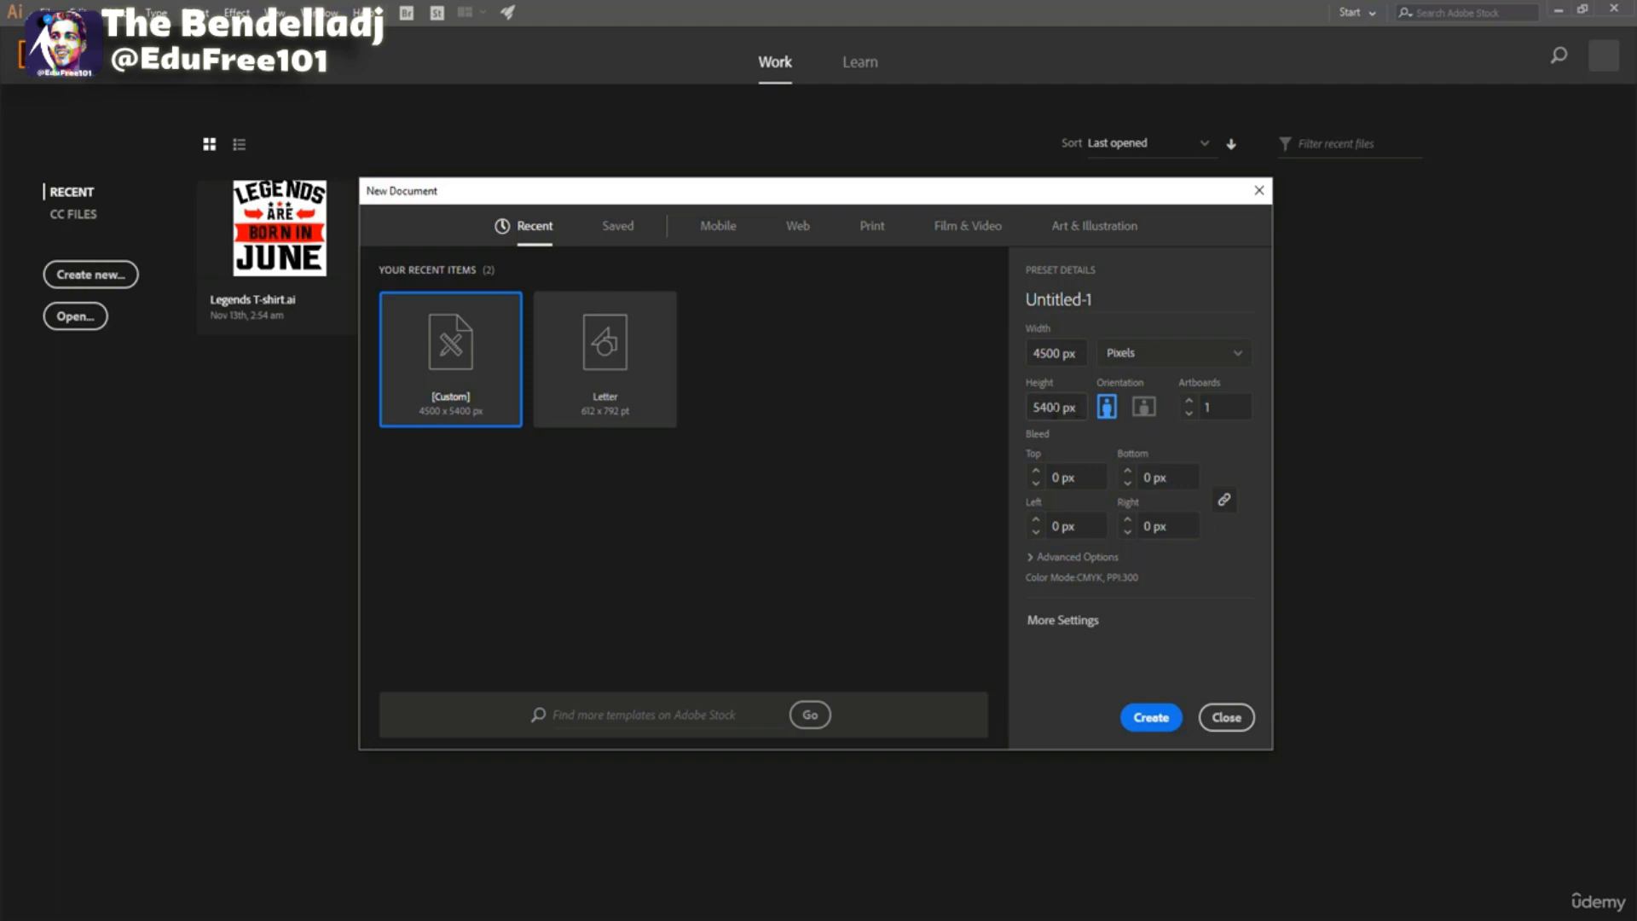
click(1028, 554)
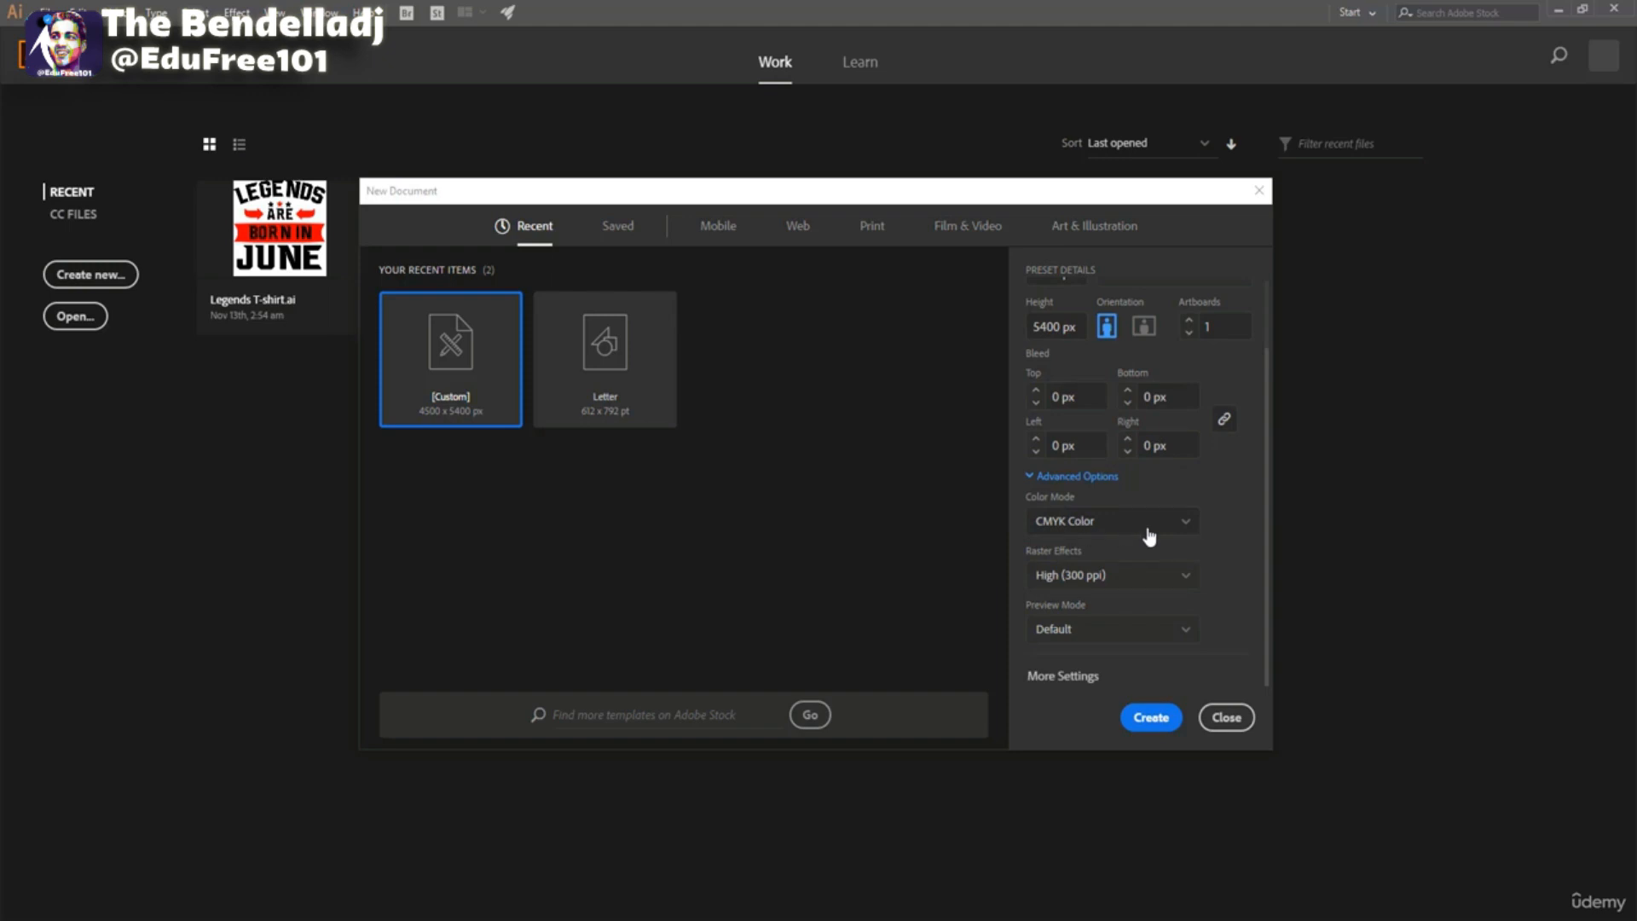
click(1148, 582)
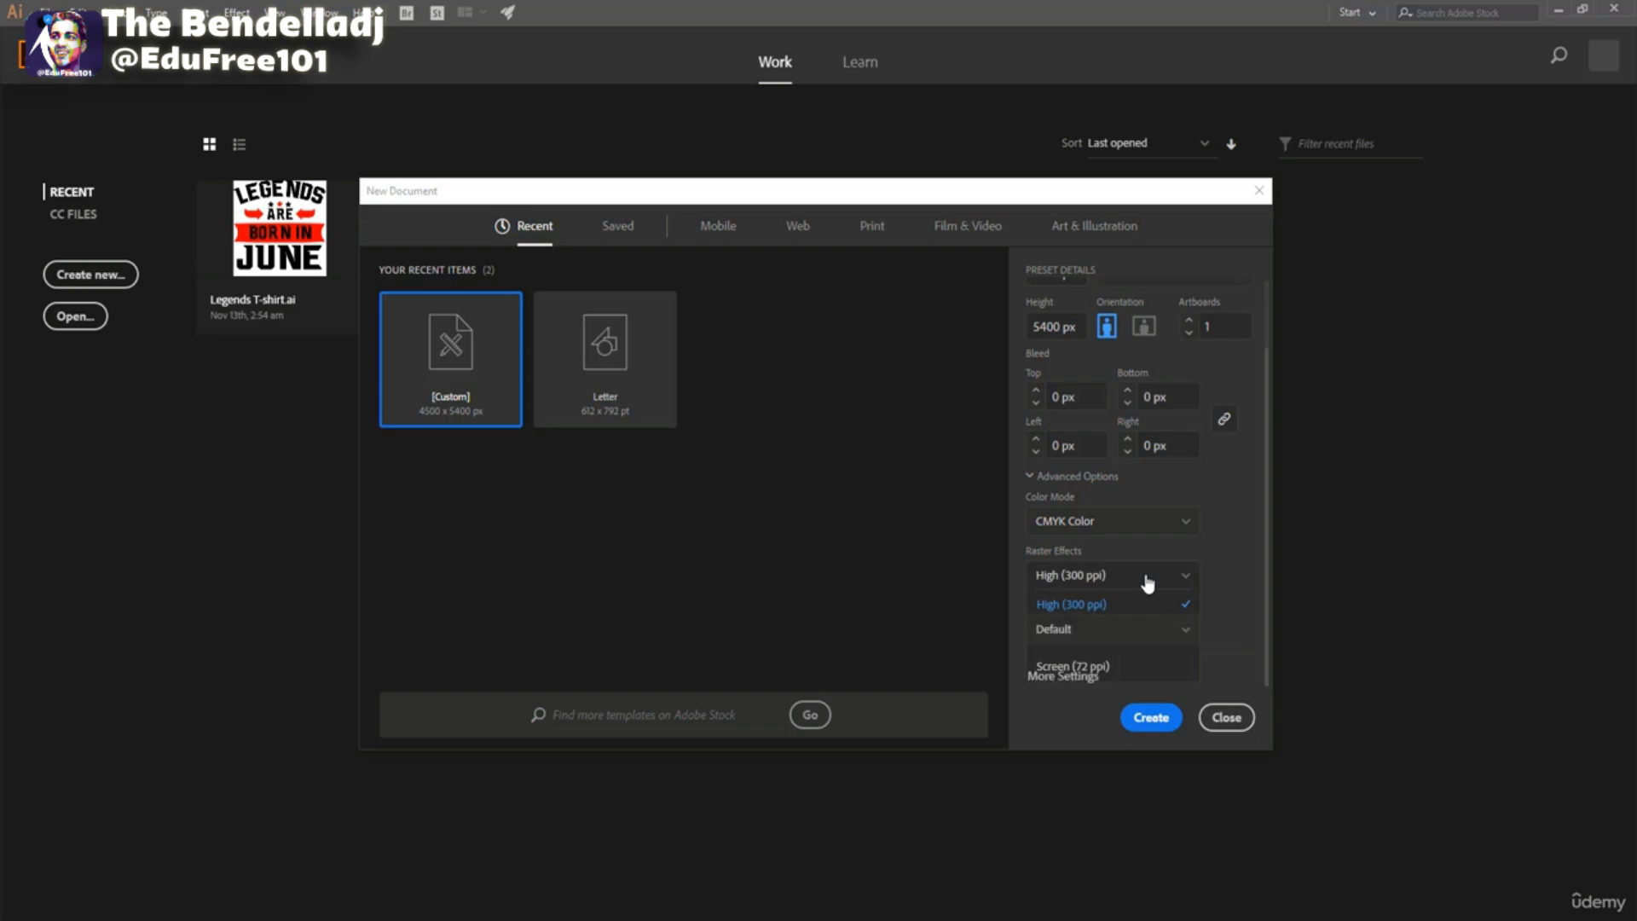
click(1151, 580)
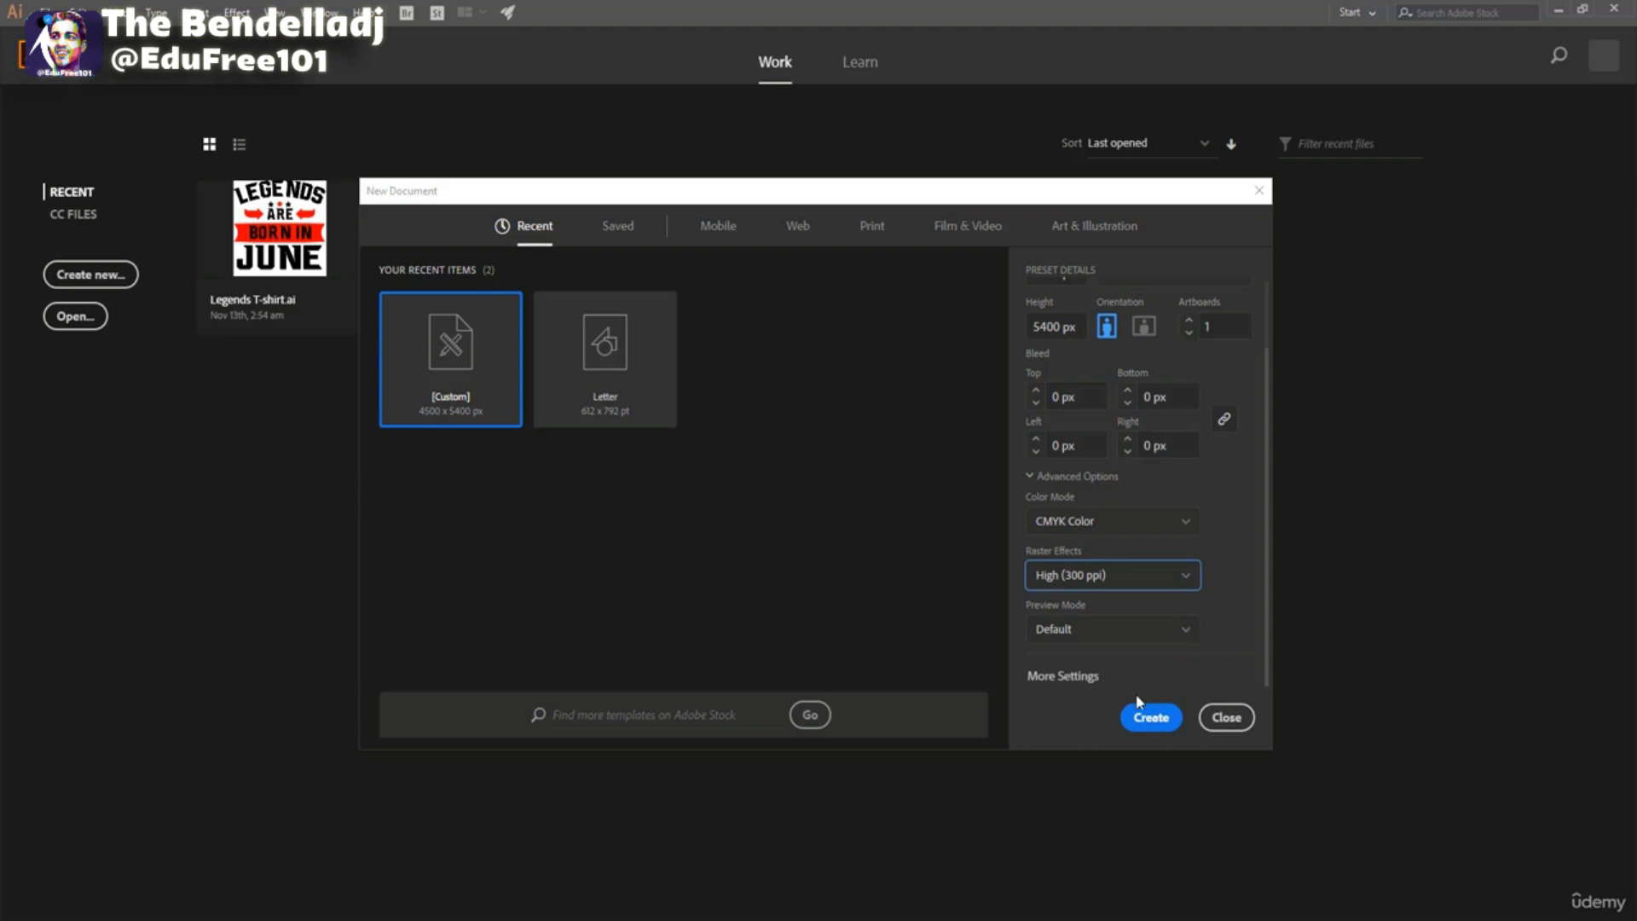
click(1143, 719)
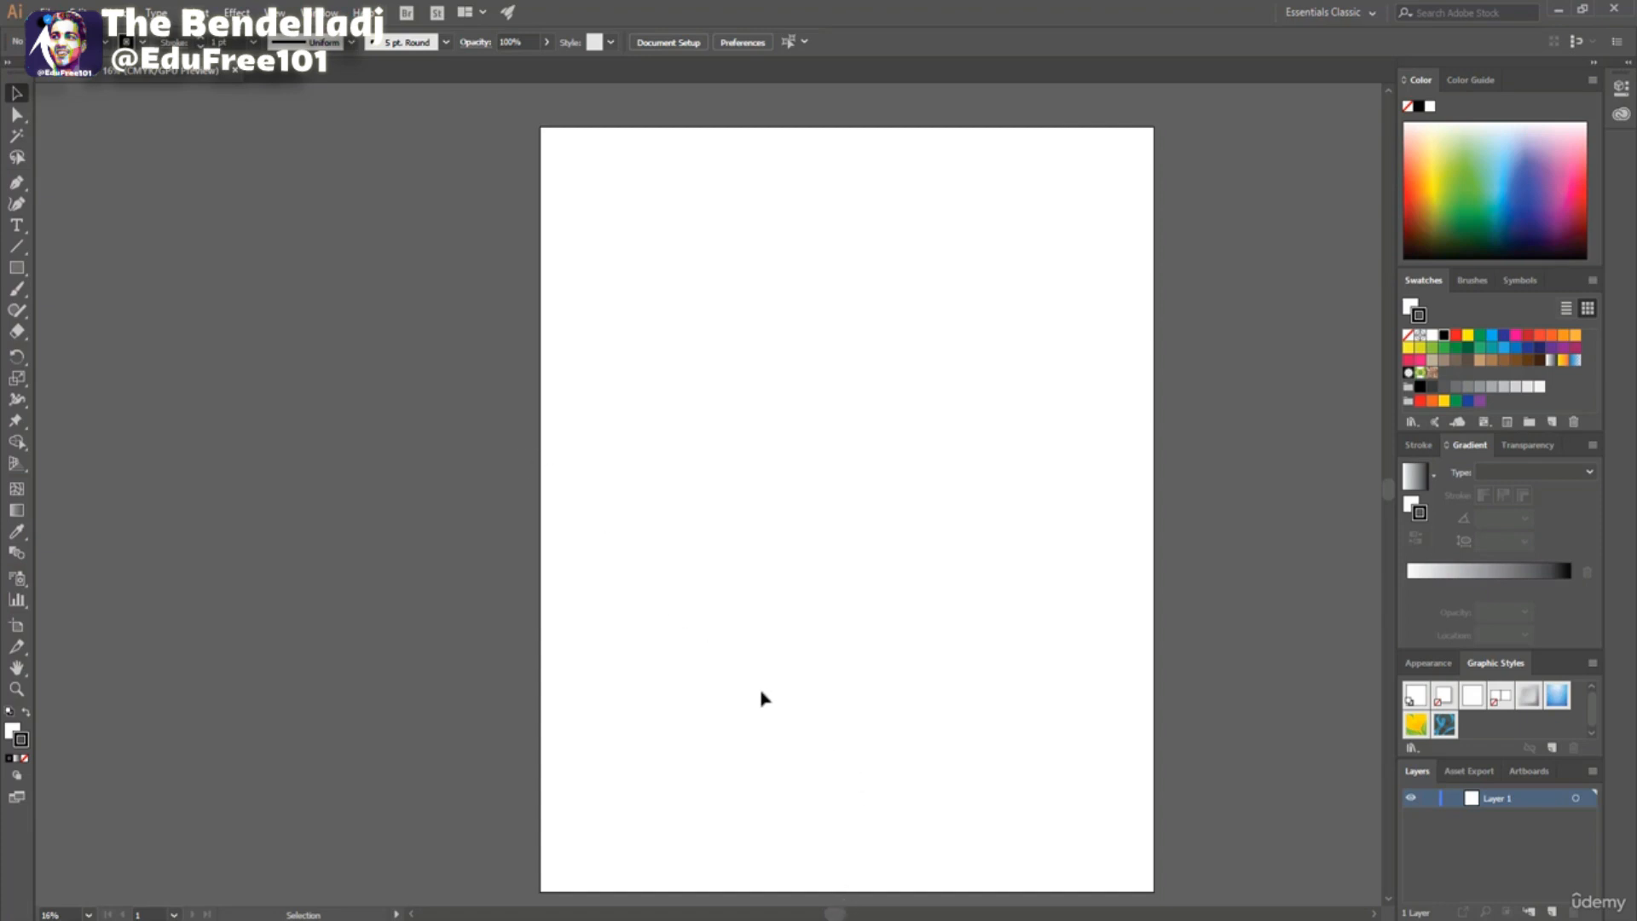
drag(834, 914, 871, 915)
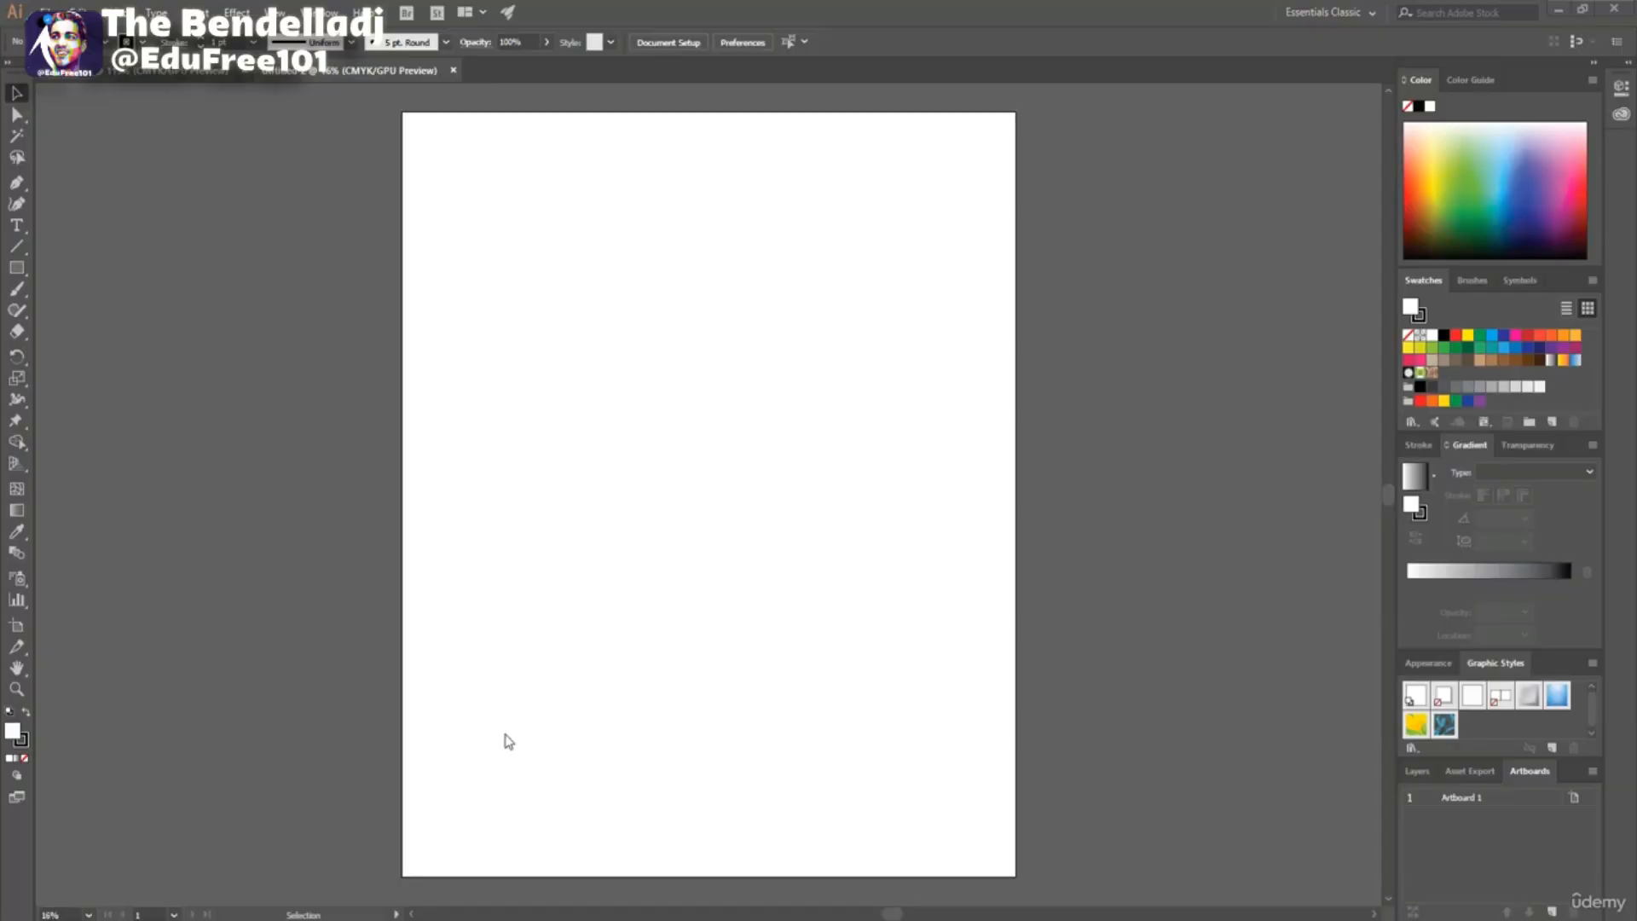
Switch to the DaFont page in Chrome and open the Horror category under Fancy.
mouse_move(273, 908)
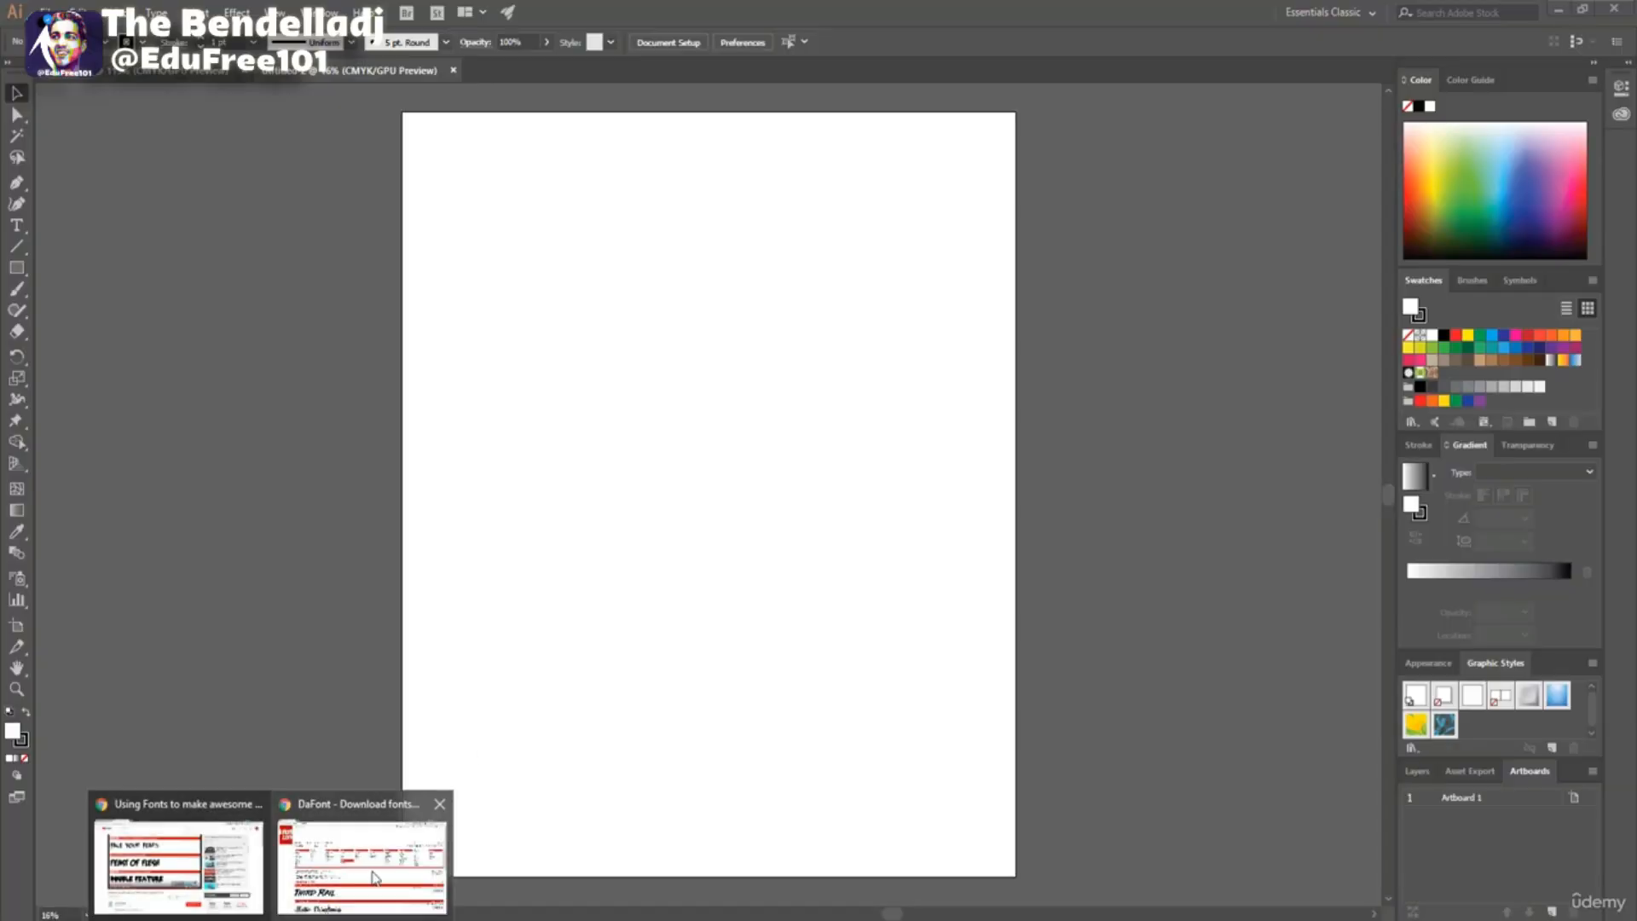
click(375, 877)
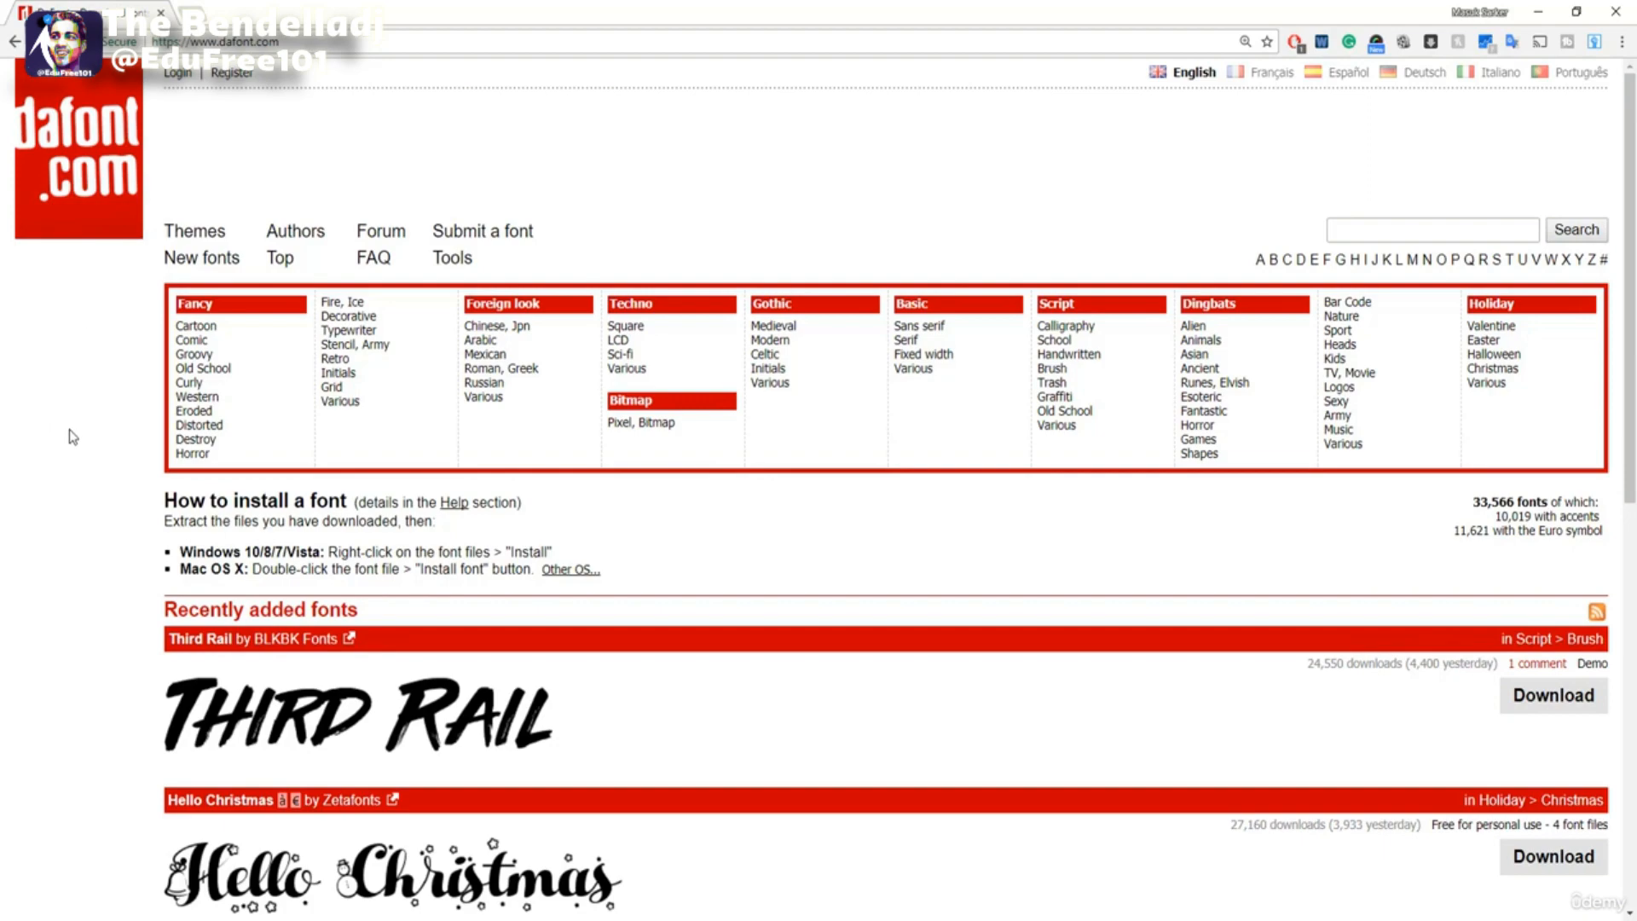
scroll(81, 457, down, 8)
scroll(82, 458, up, 8)
click(149, 439)
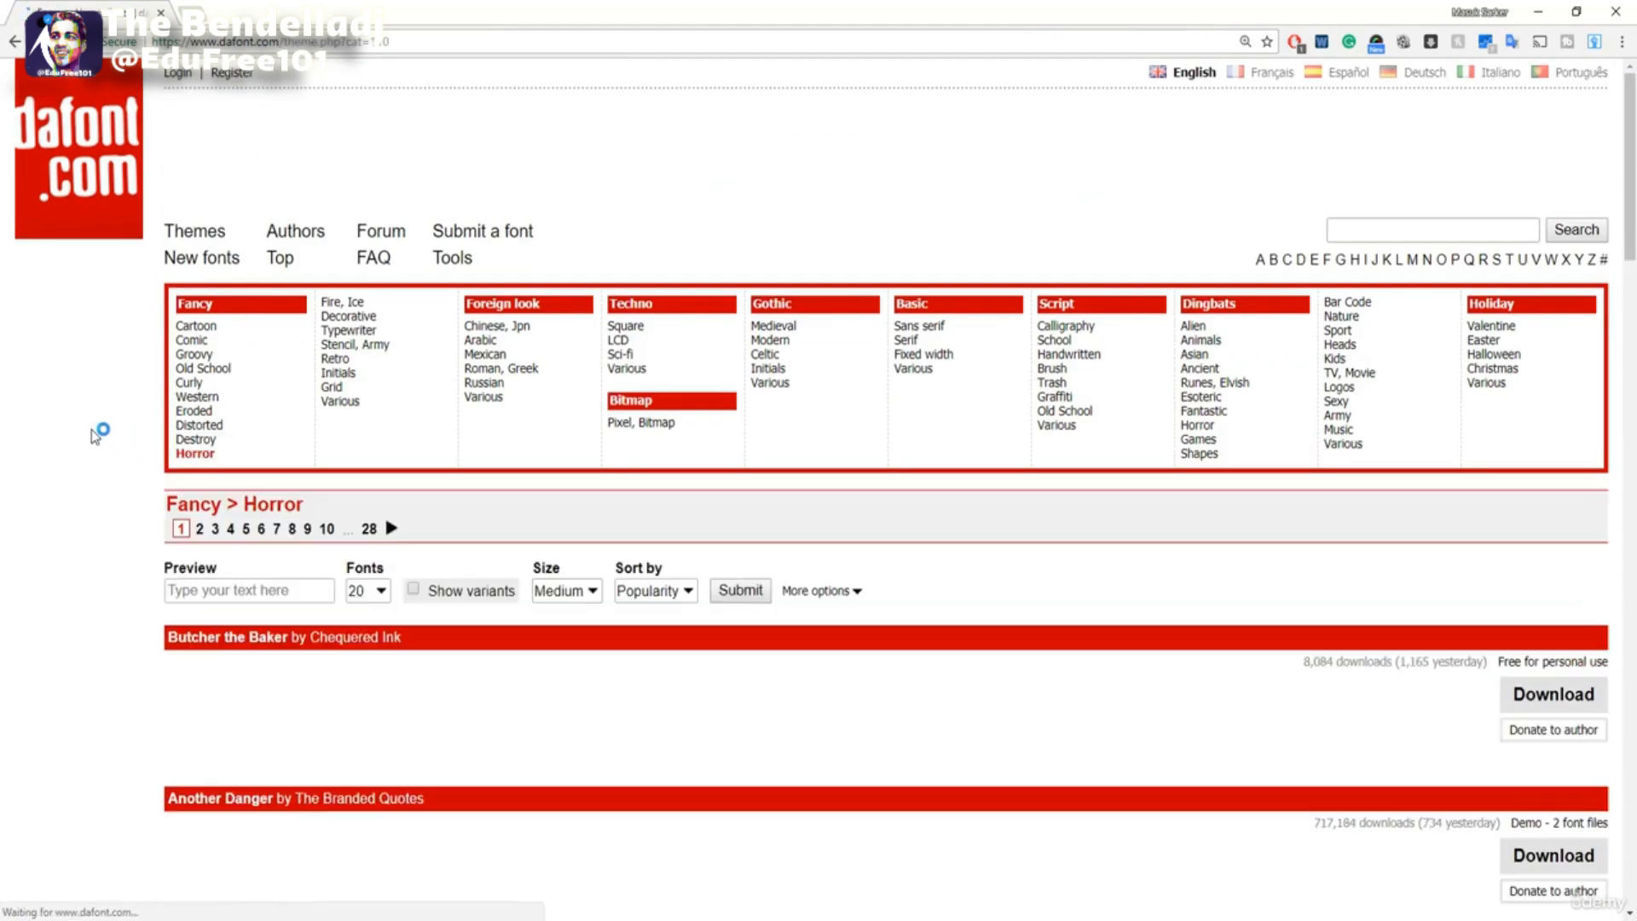
Download the Feast of Flesh BB font from the Horror list and show feast_of_flesh_bb.zip in its folder.
scroll(94, 435, down, 3)
scroll(92, 433, down, 9)
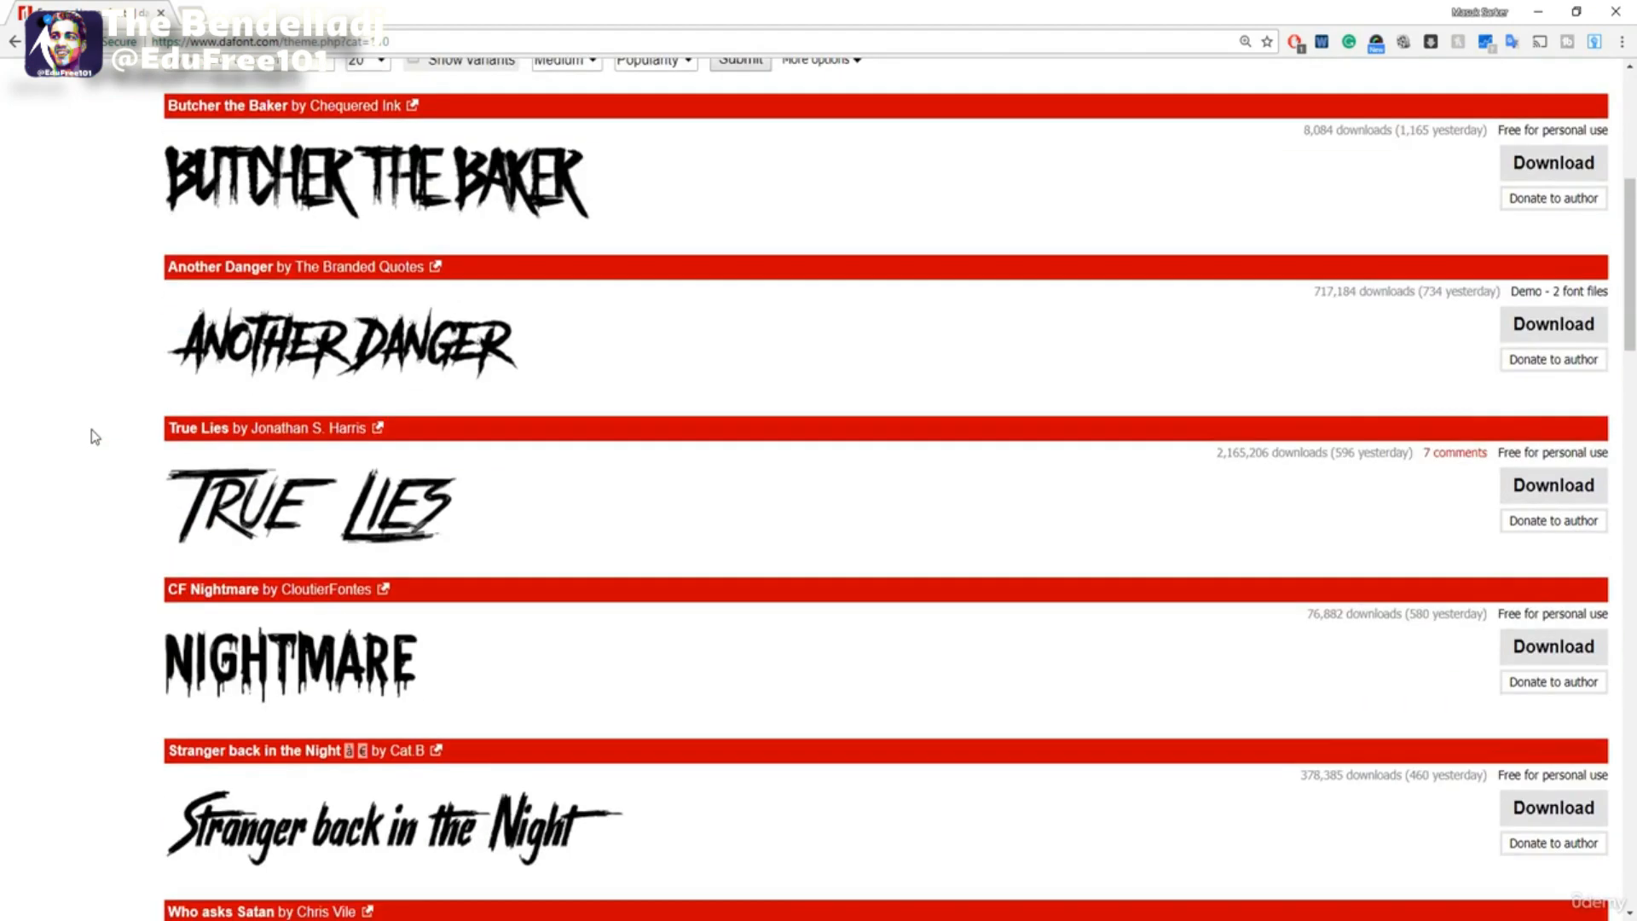
scroll(95, 436, down, 10)
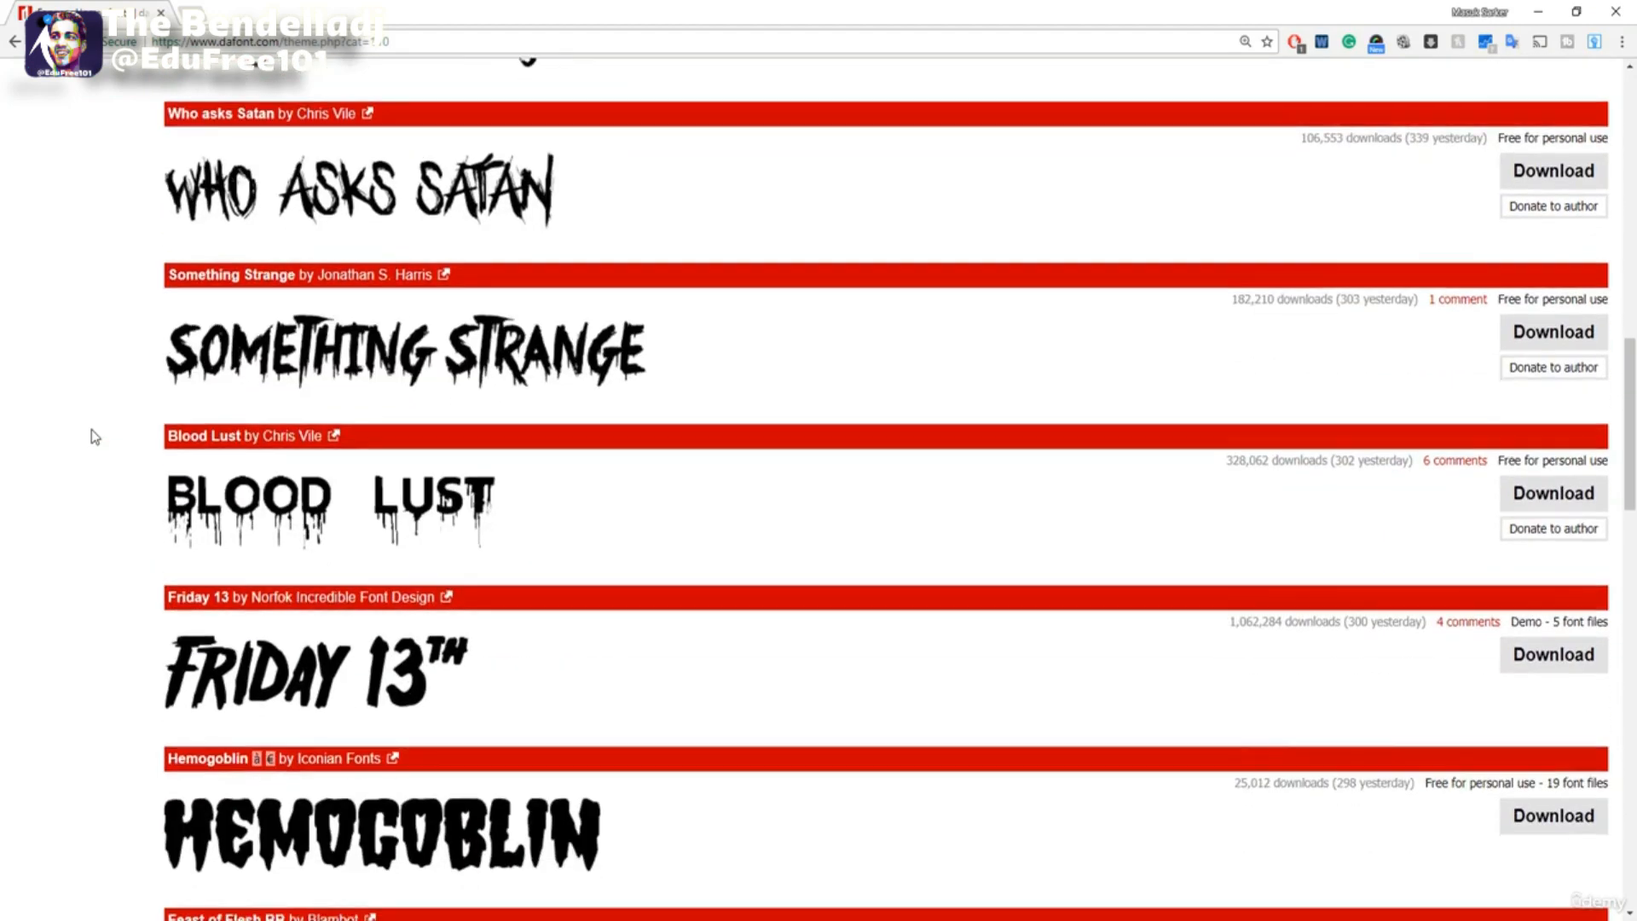
scroll(95, 437, down, 5)
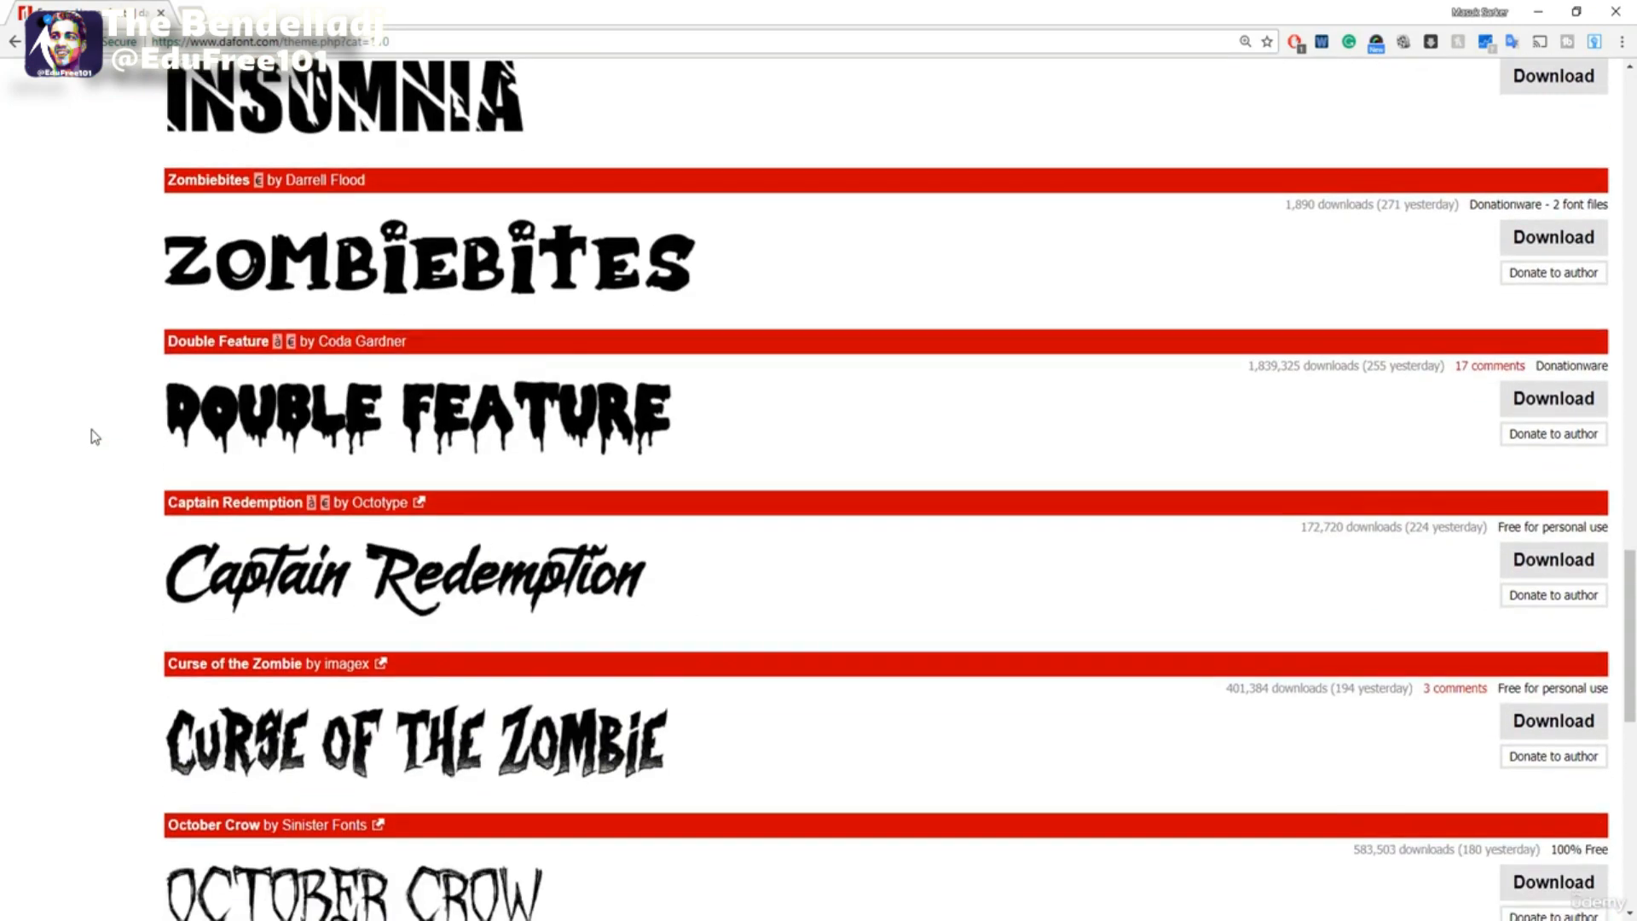
scroll(94, 436, up, 6)
scroll(94, 437, up, 2)
scroll(94, 437, down, 3)
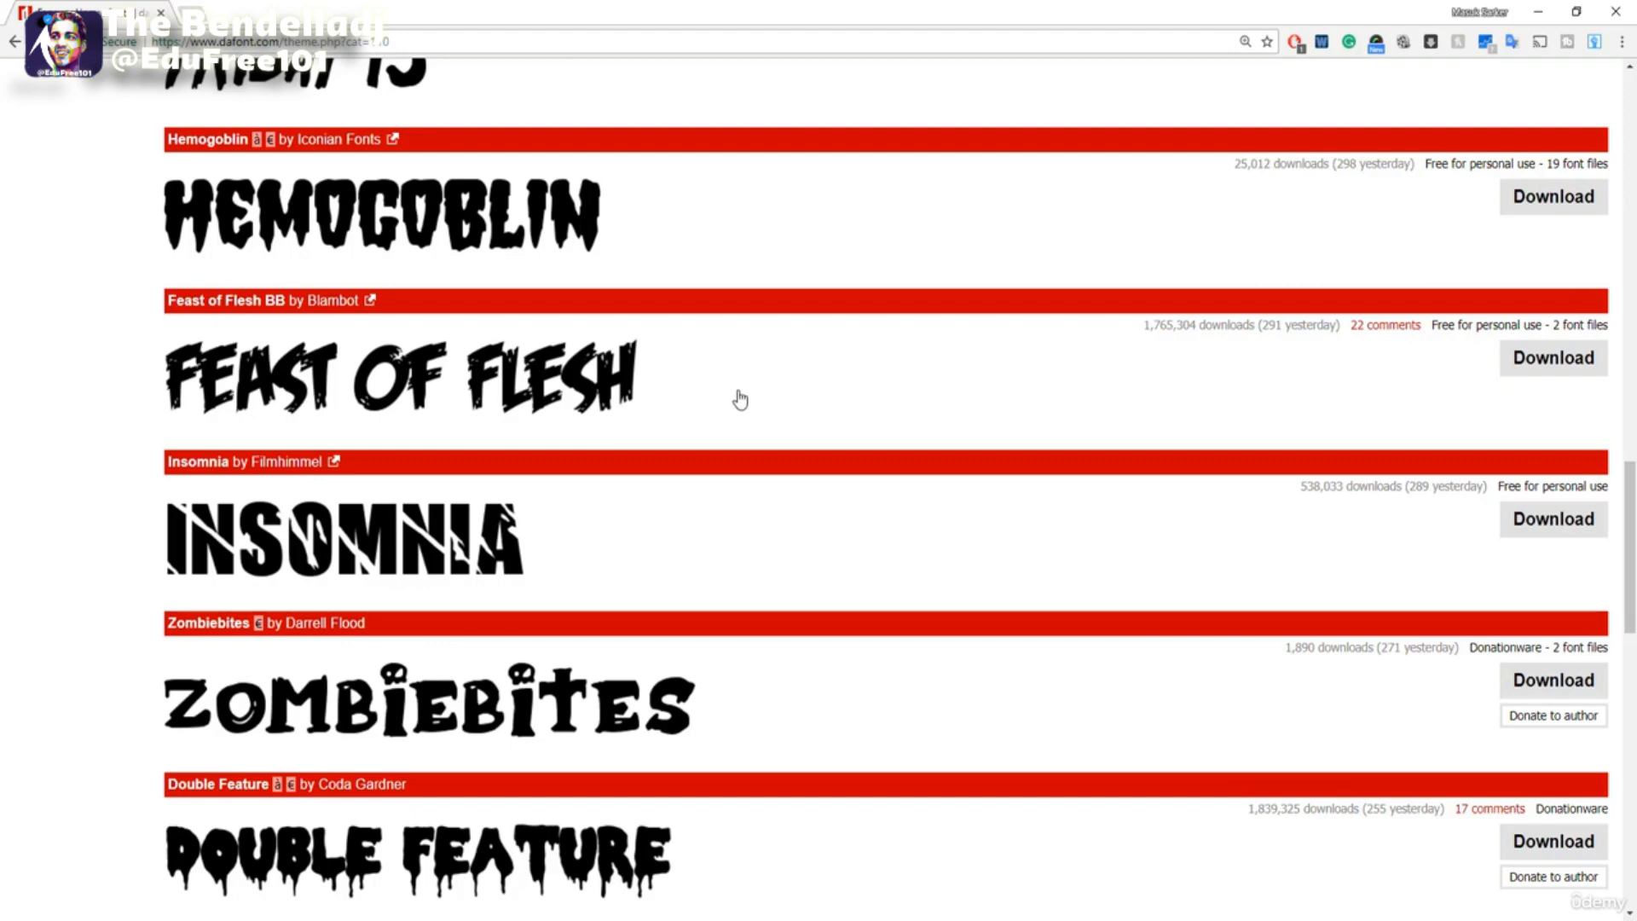
click(1551, 365)
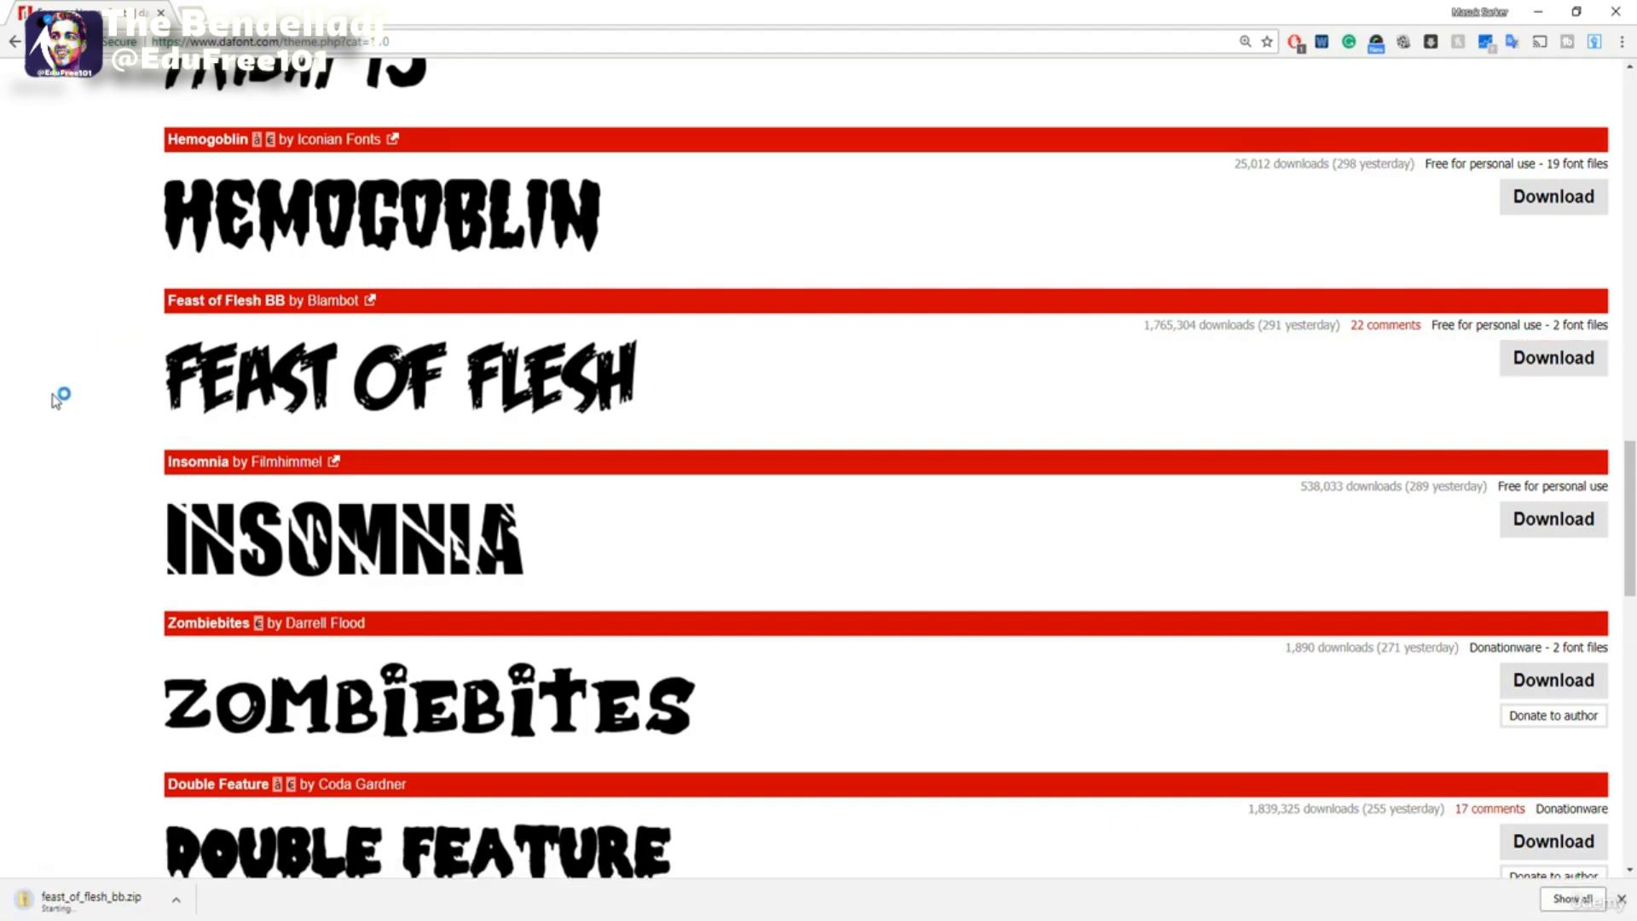
click(176, 899)
click(227, 840)
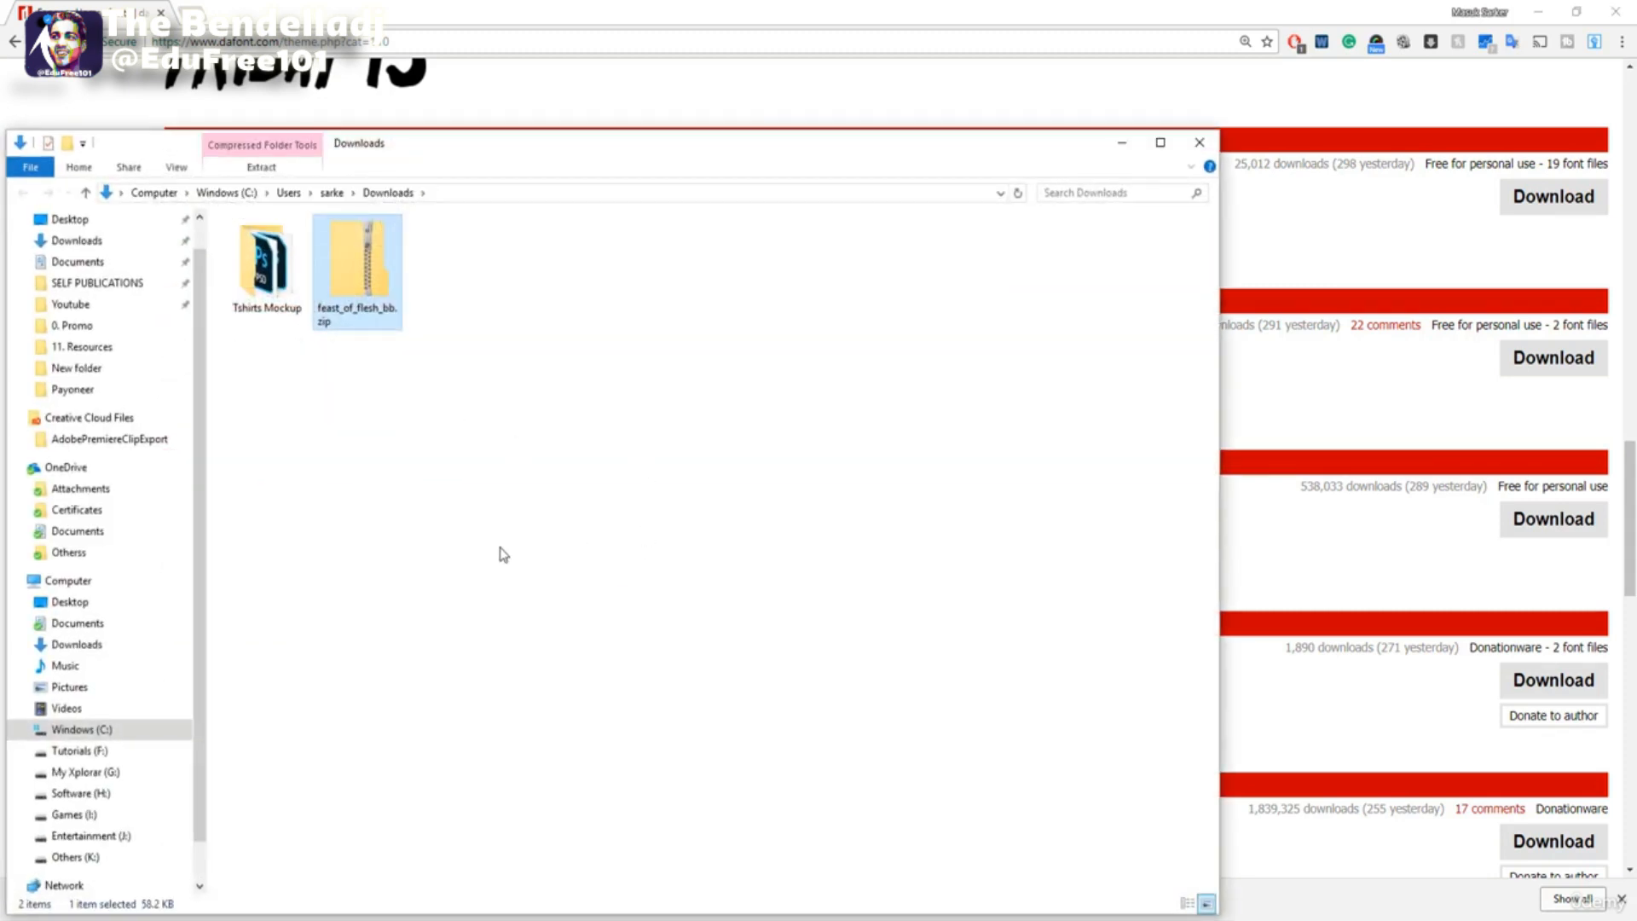
Extract the contents of feast_of_flesh_bb.zip directly into the Downloads folder.
drag(359, 280, 397, 317)
right_click(345, 263)
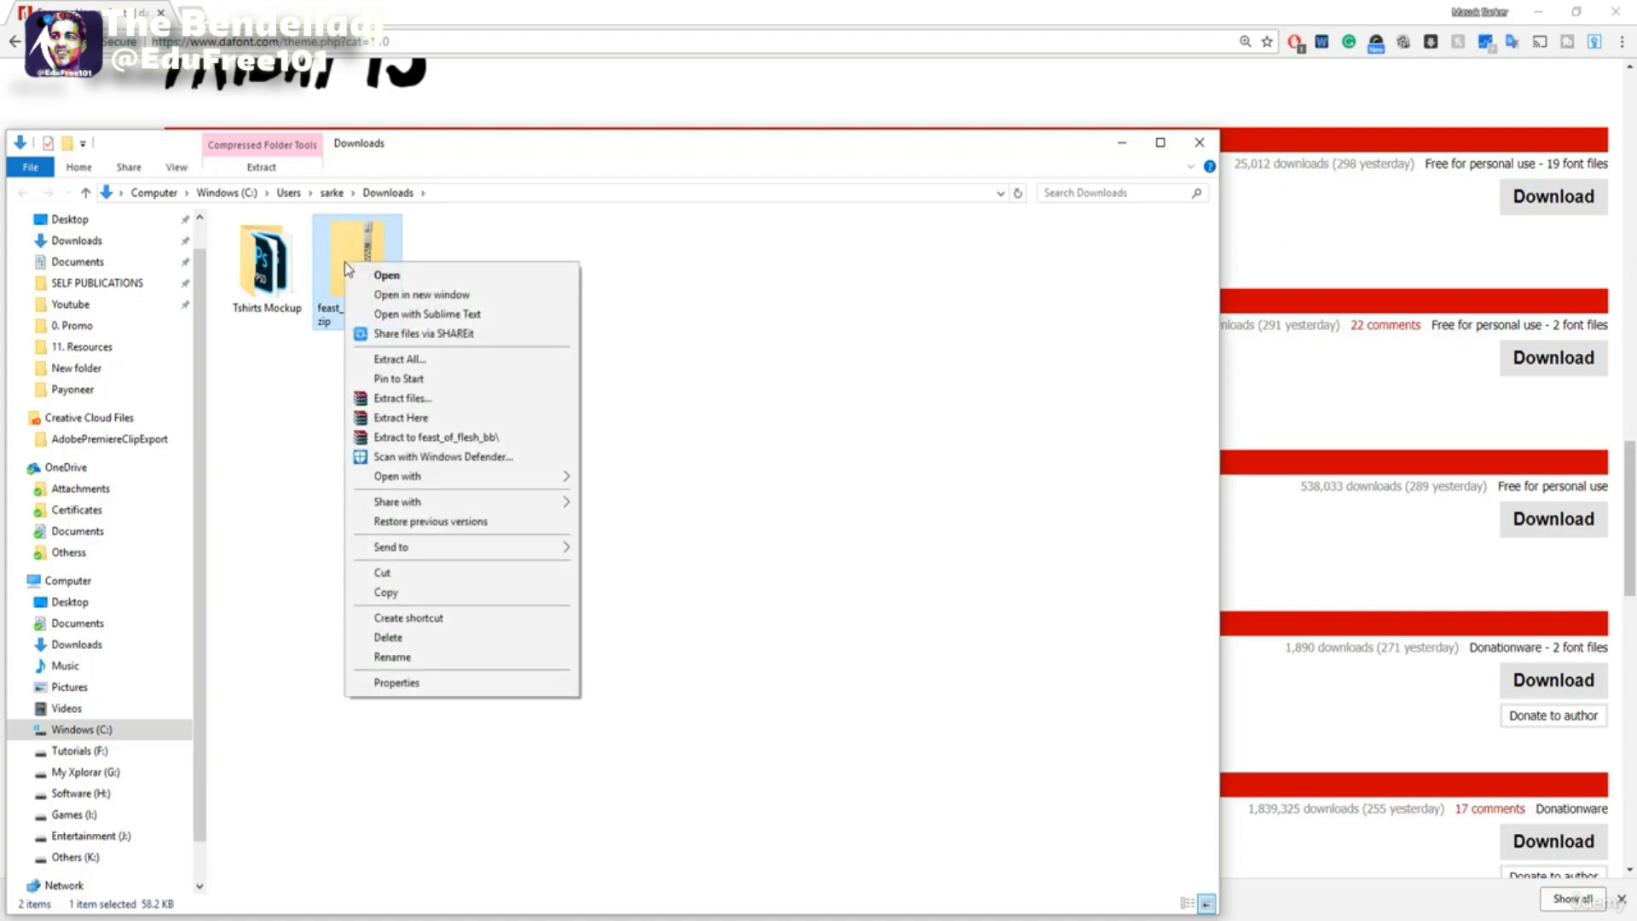
click(415, 422)
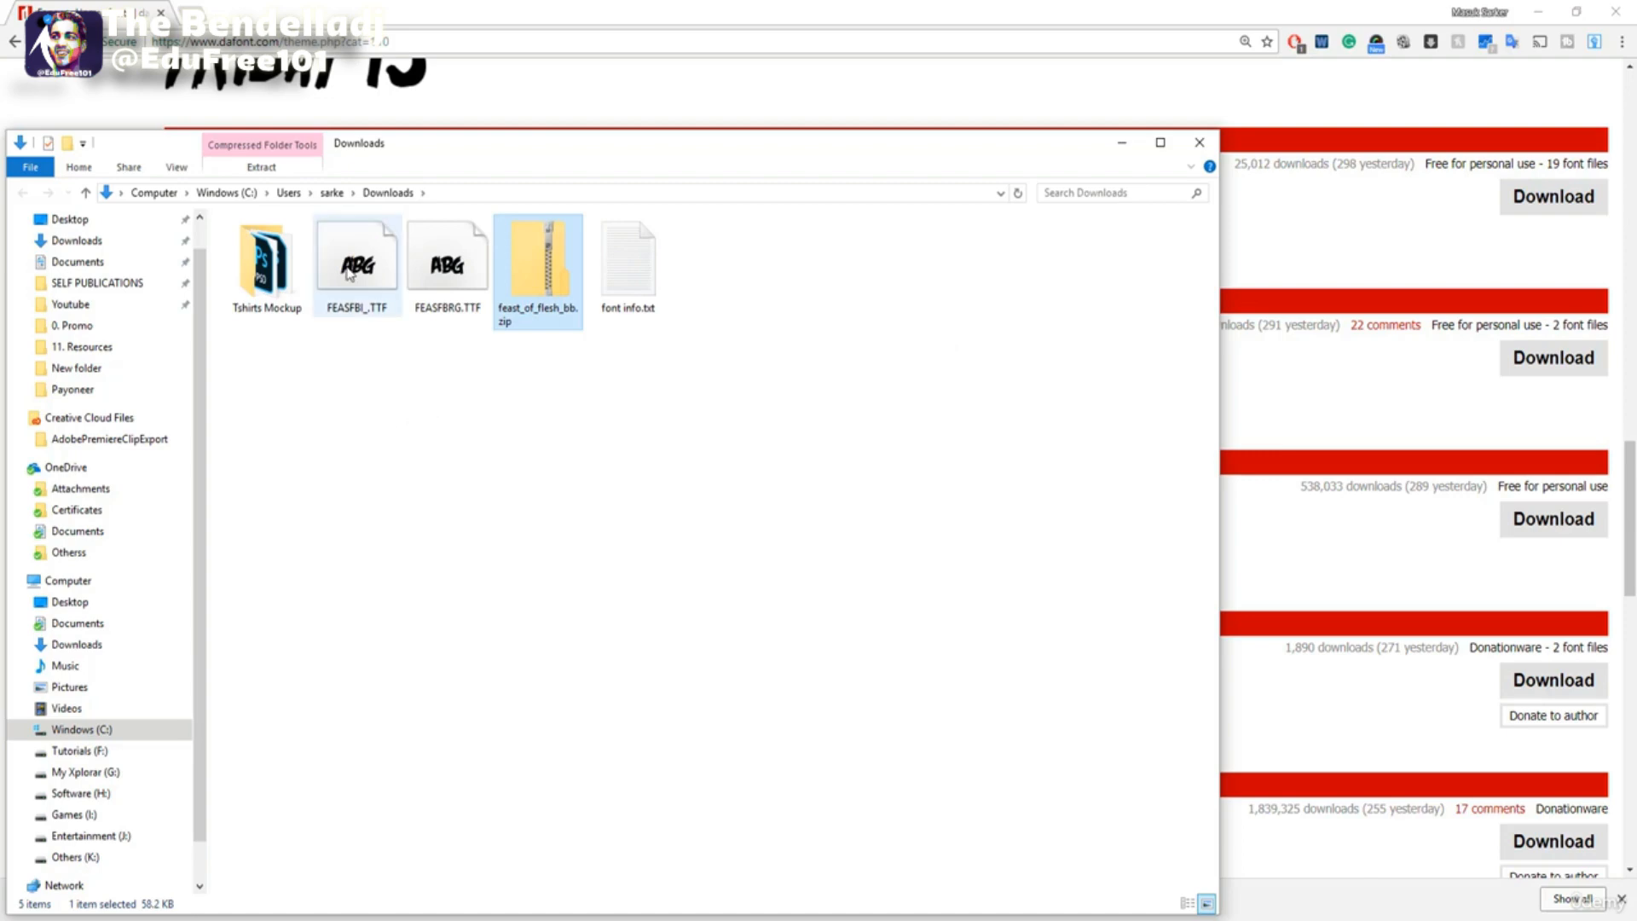
Install the FEASFBI_.TTF font file from the Downloads folder and close its preview.
double_click(349, 271)
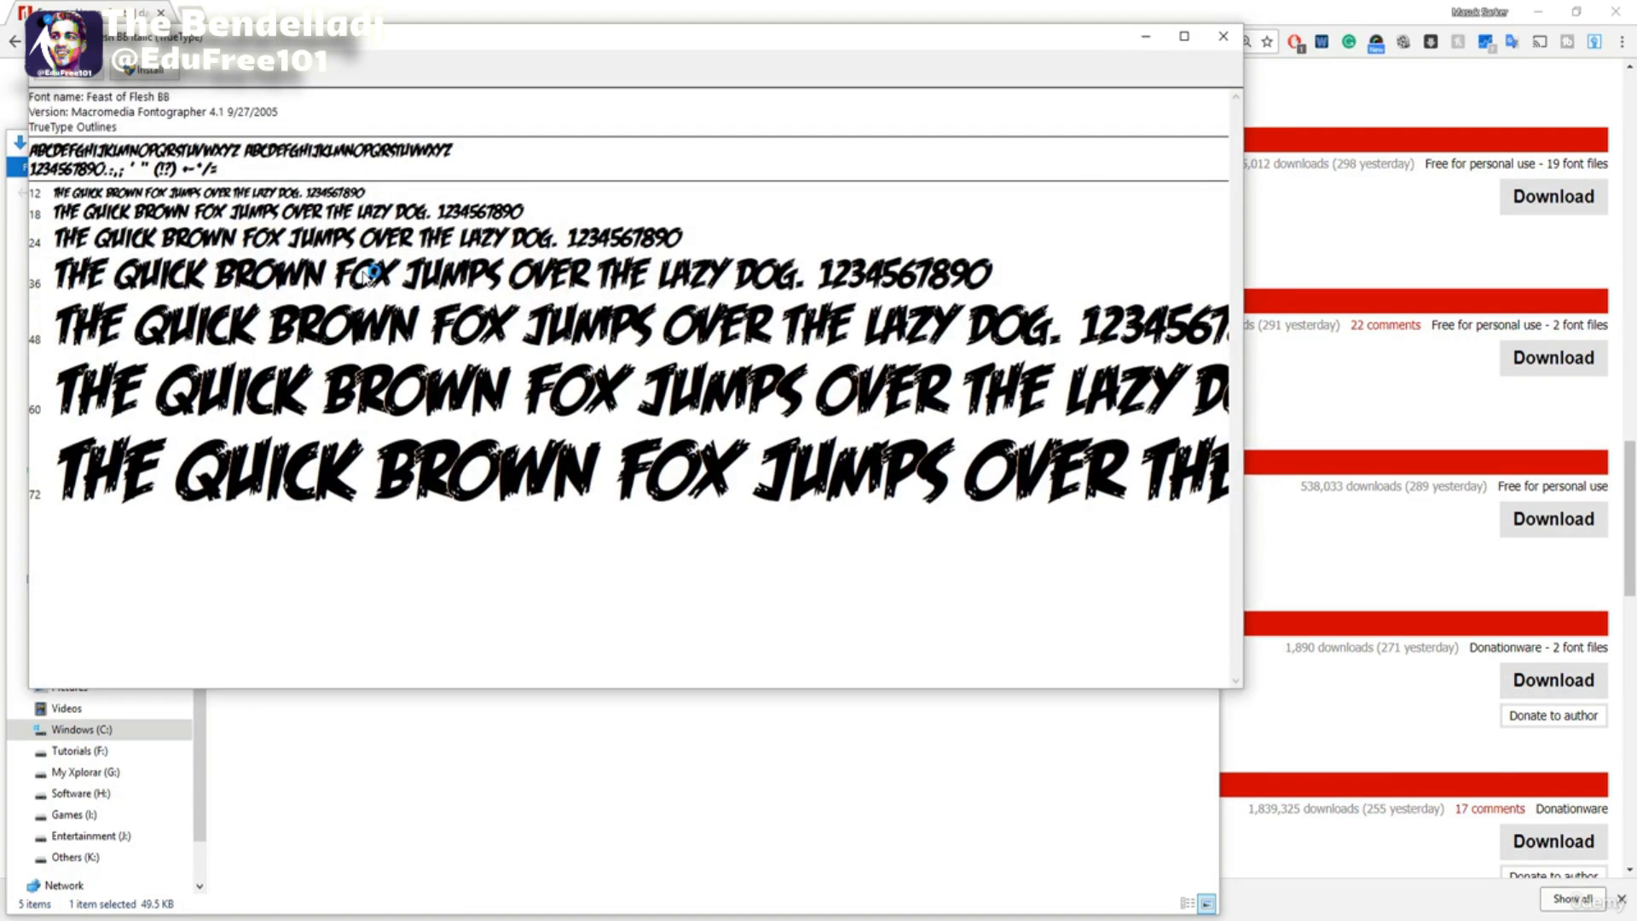
click(151, 75)
click(1221, 38)
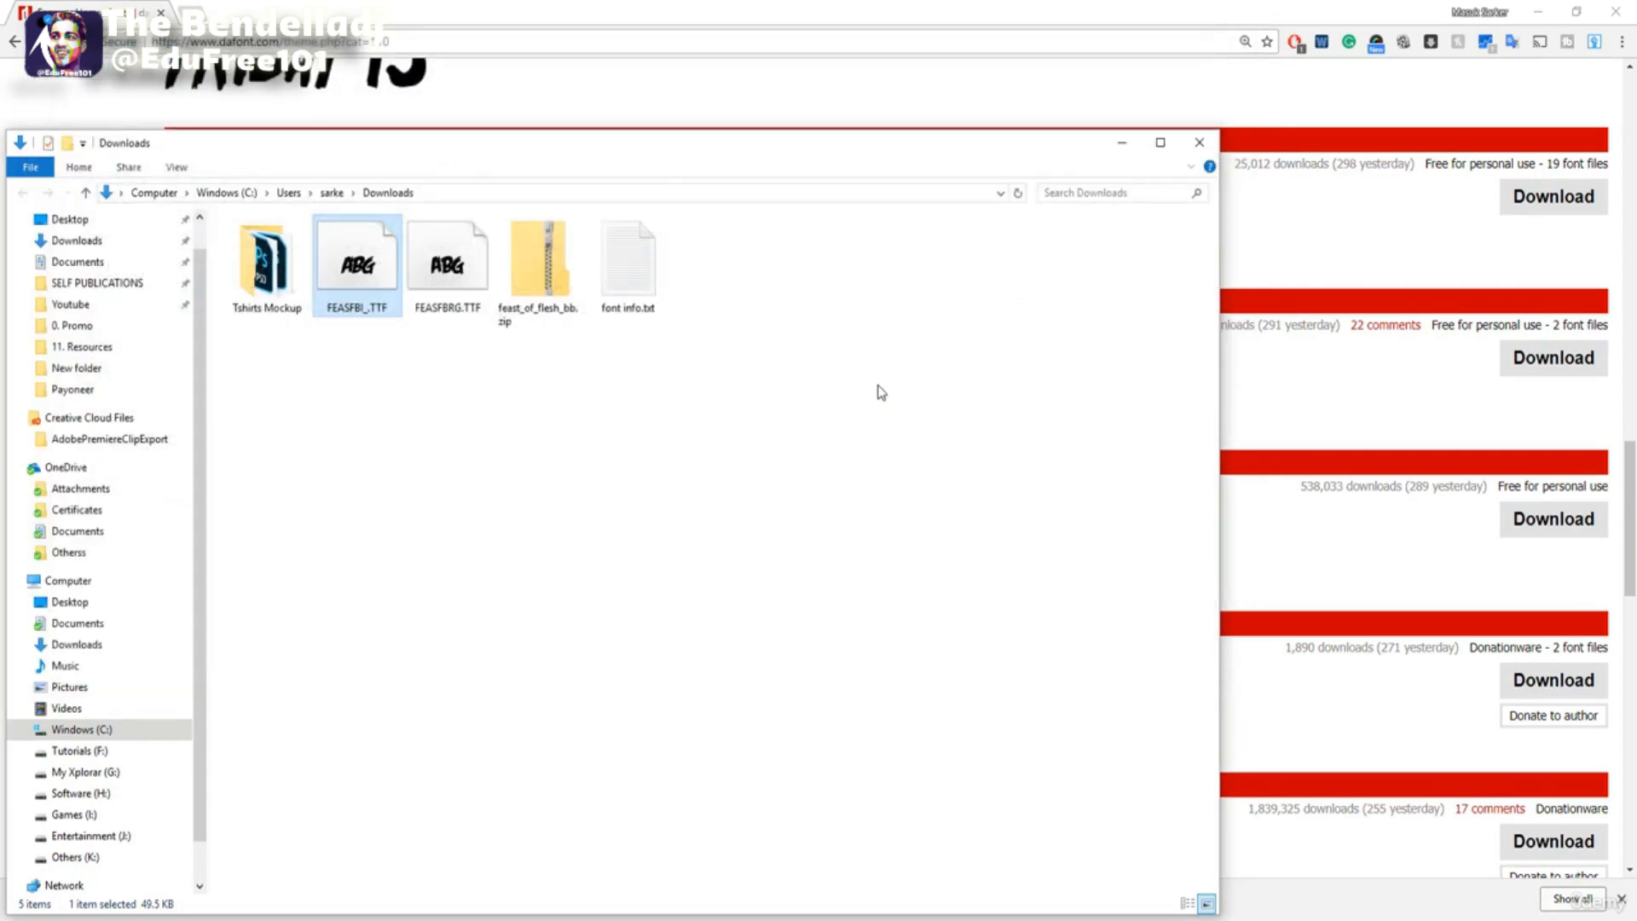
Minimize the Downloads and Chrome windows, and save the Illustrator document to the Desktop as Tshirt Design Using Font in AI format.
click(1124, 143)
click(1539, 12)
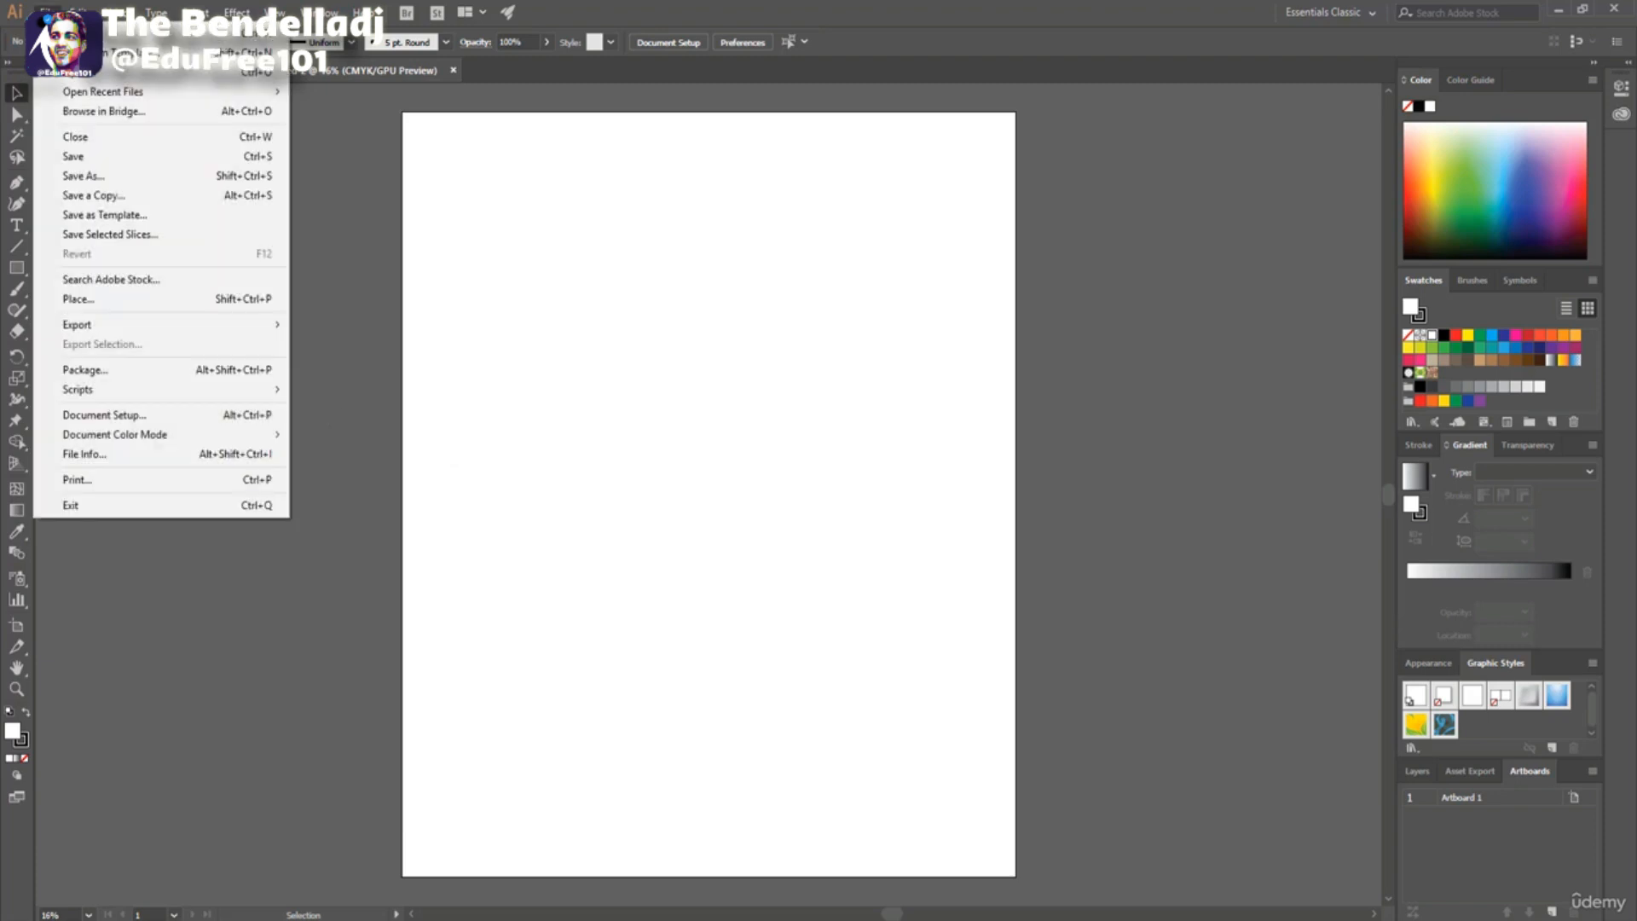
click(47, 10)
click(115, 178)
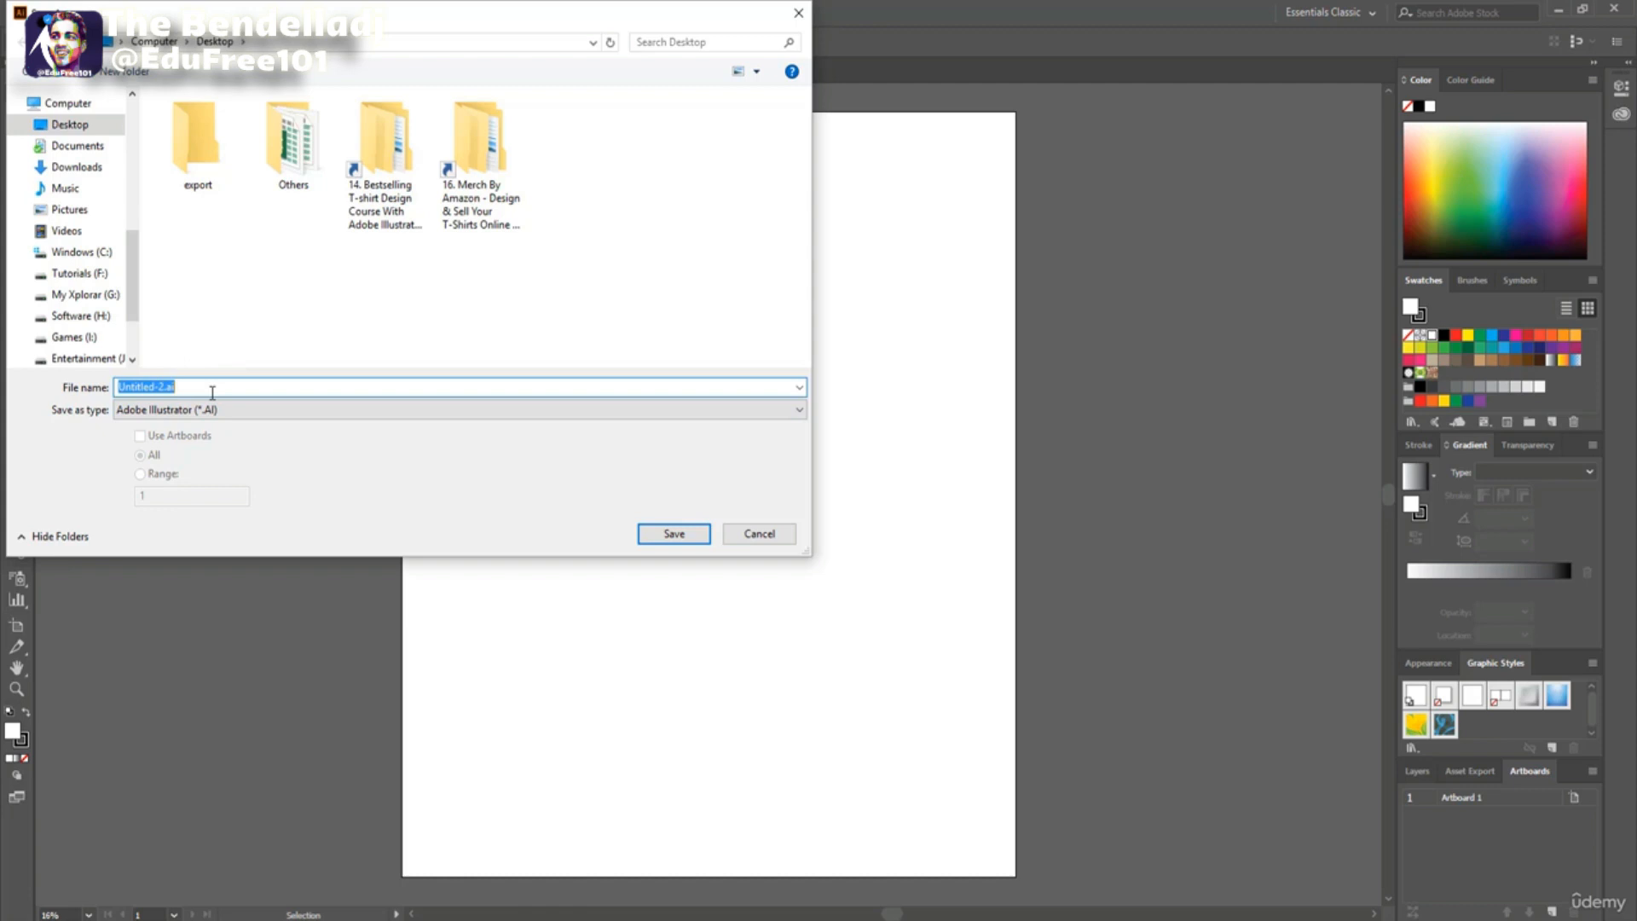
text(Tshirt Design Using Font)
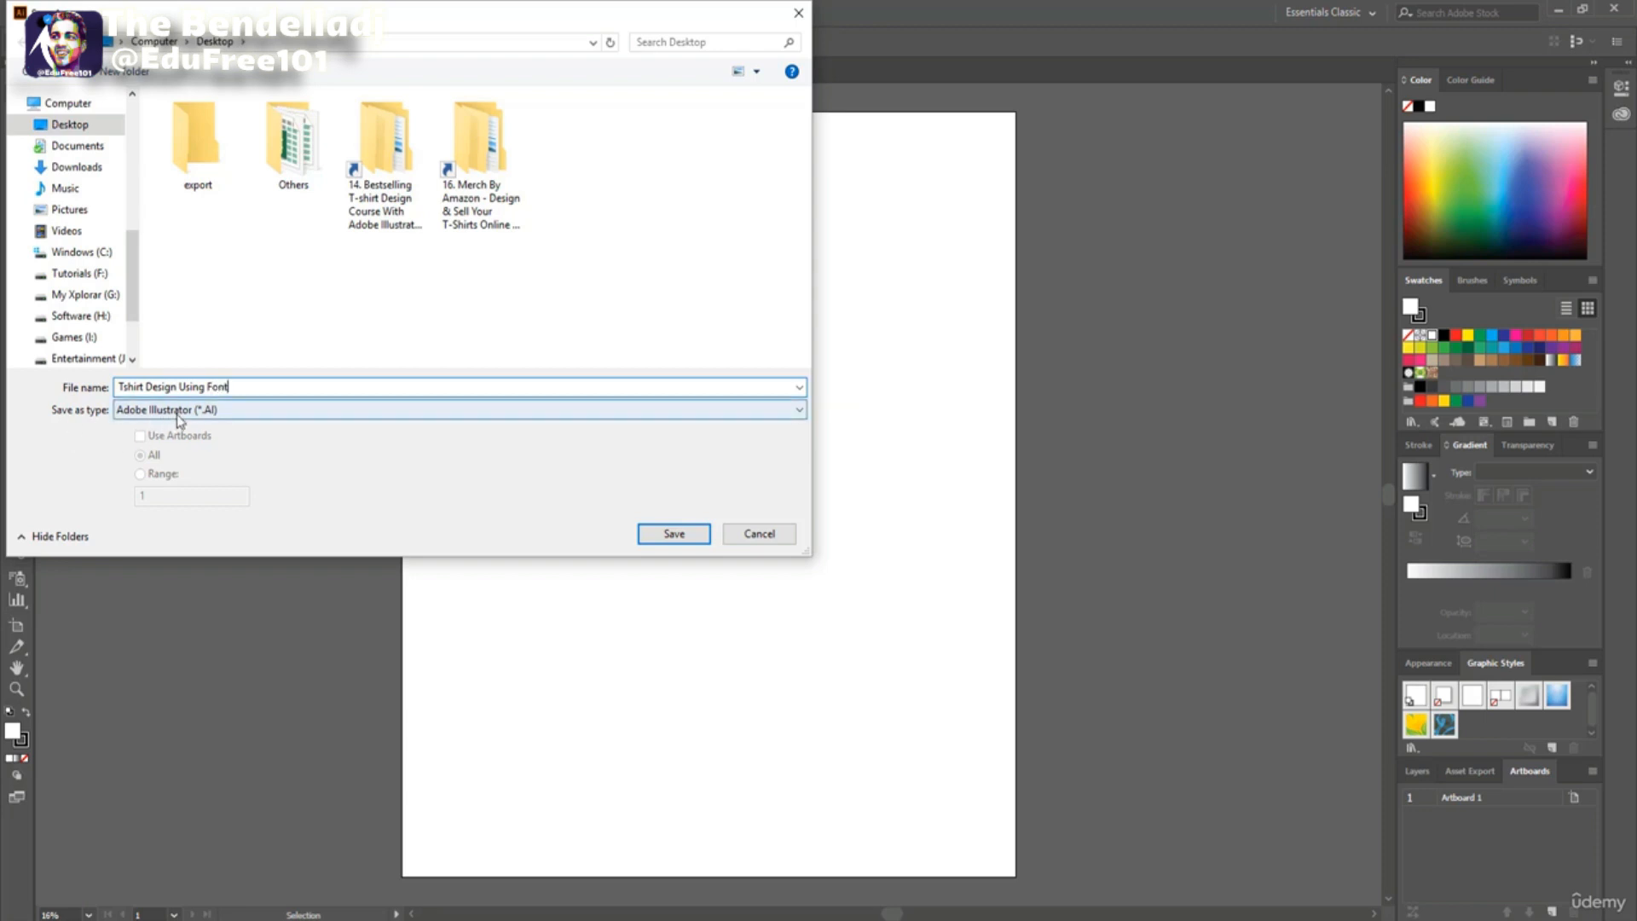
click(674, 534)
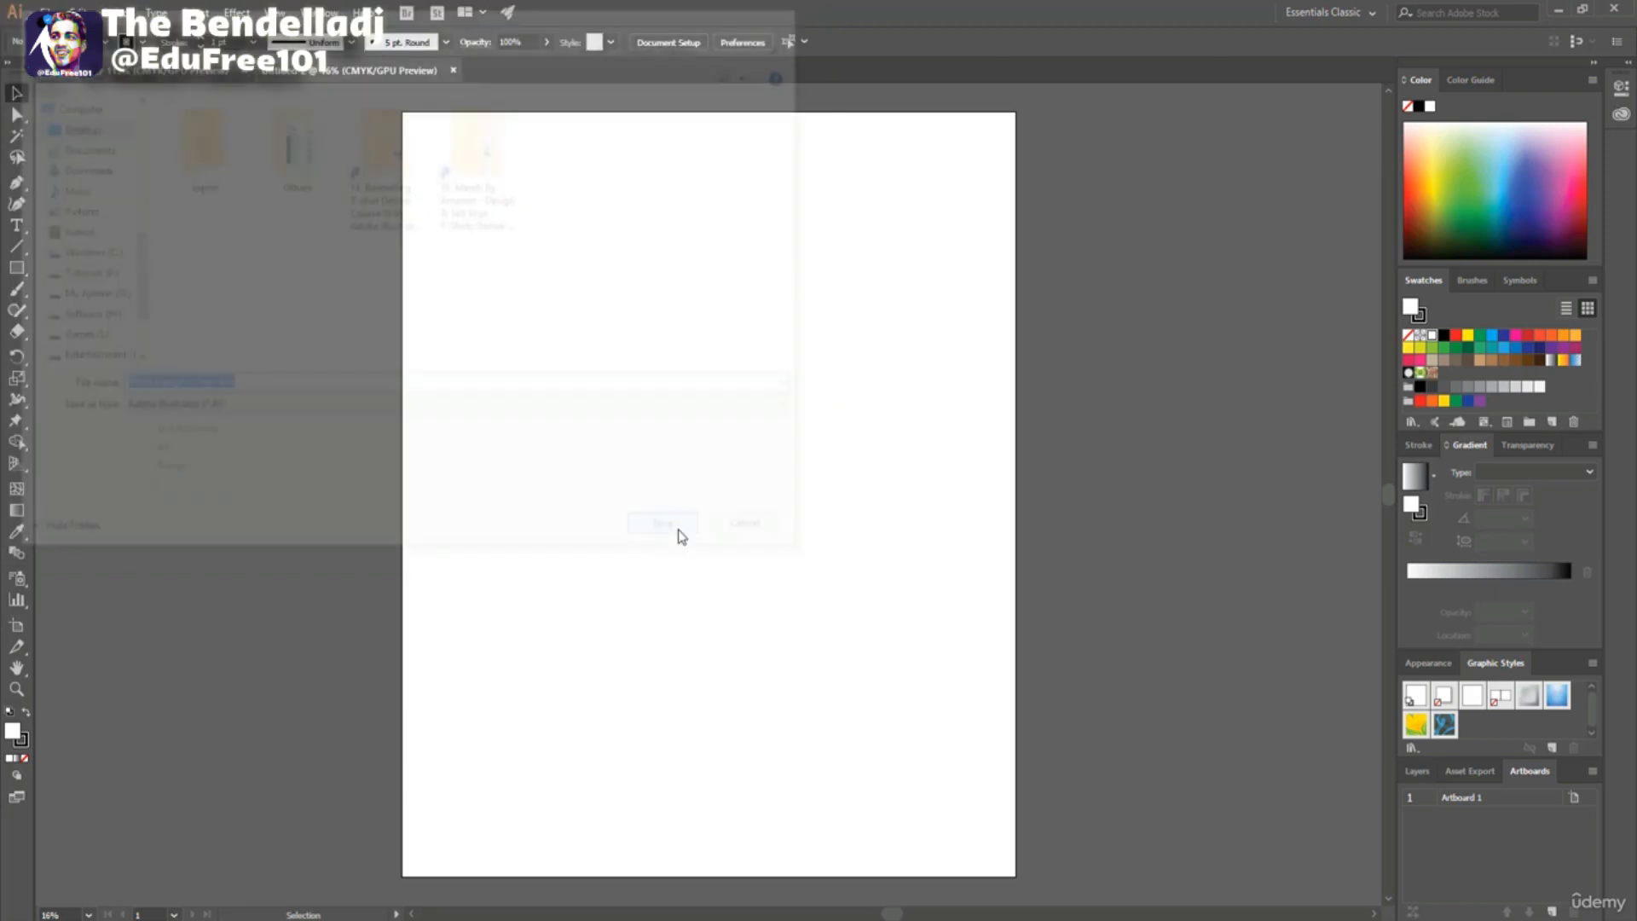
click(907, 709)
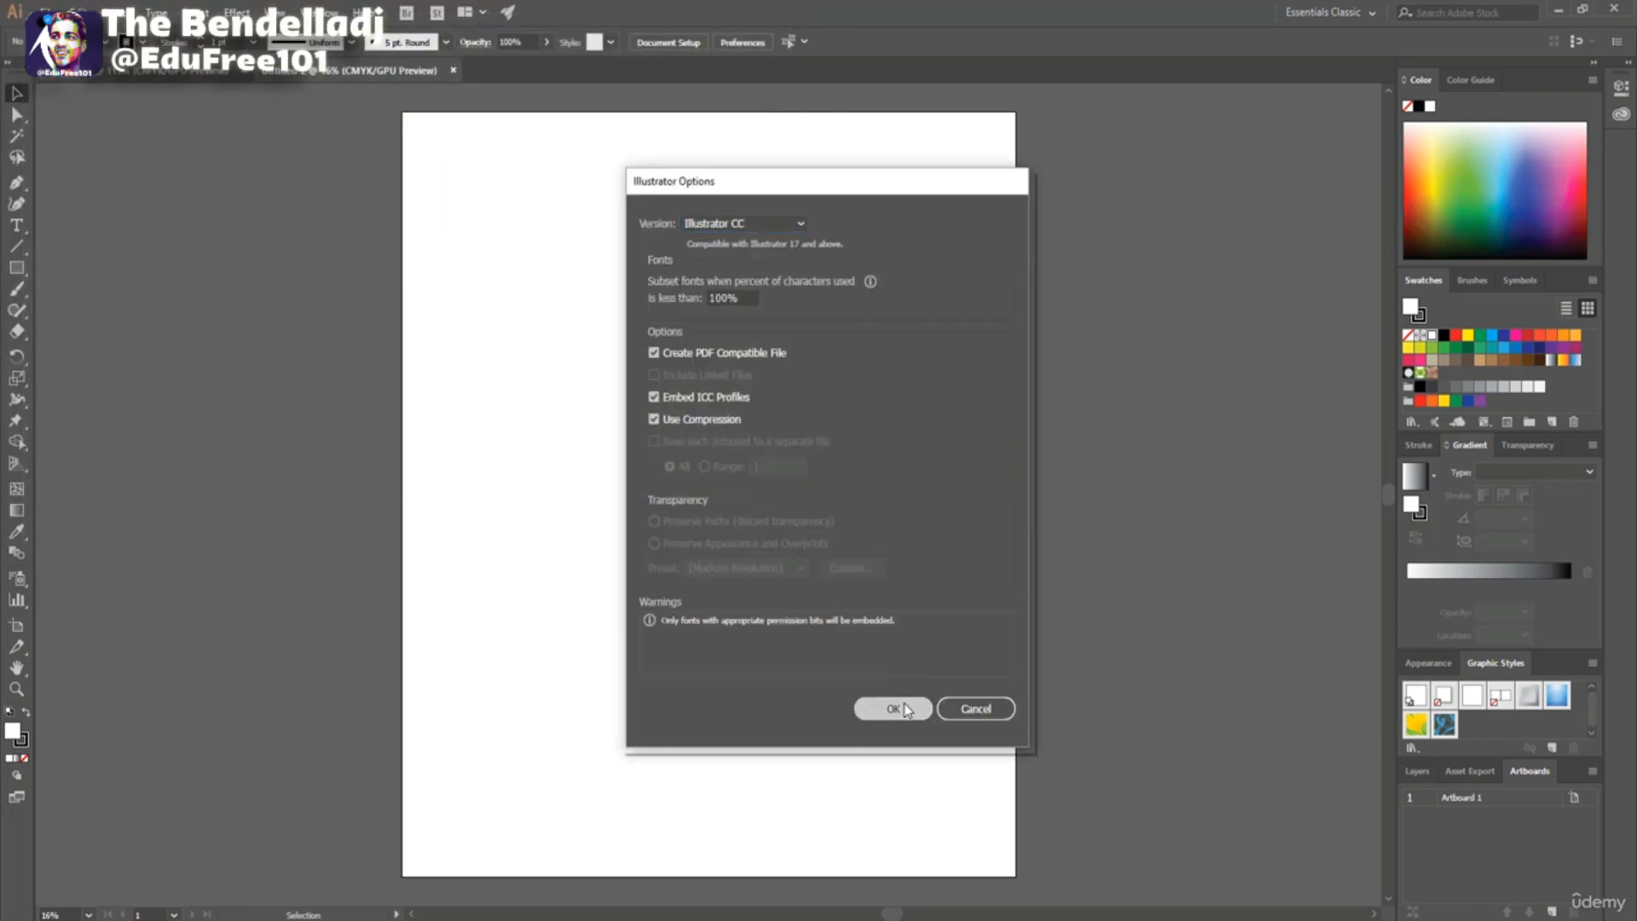
Close Illustrator and reopen Tshirt Design Using Font.ai from the desktop.
click(1616, 9)
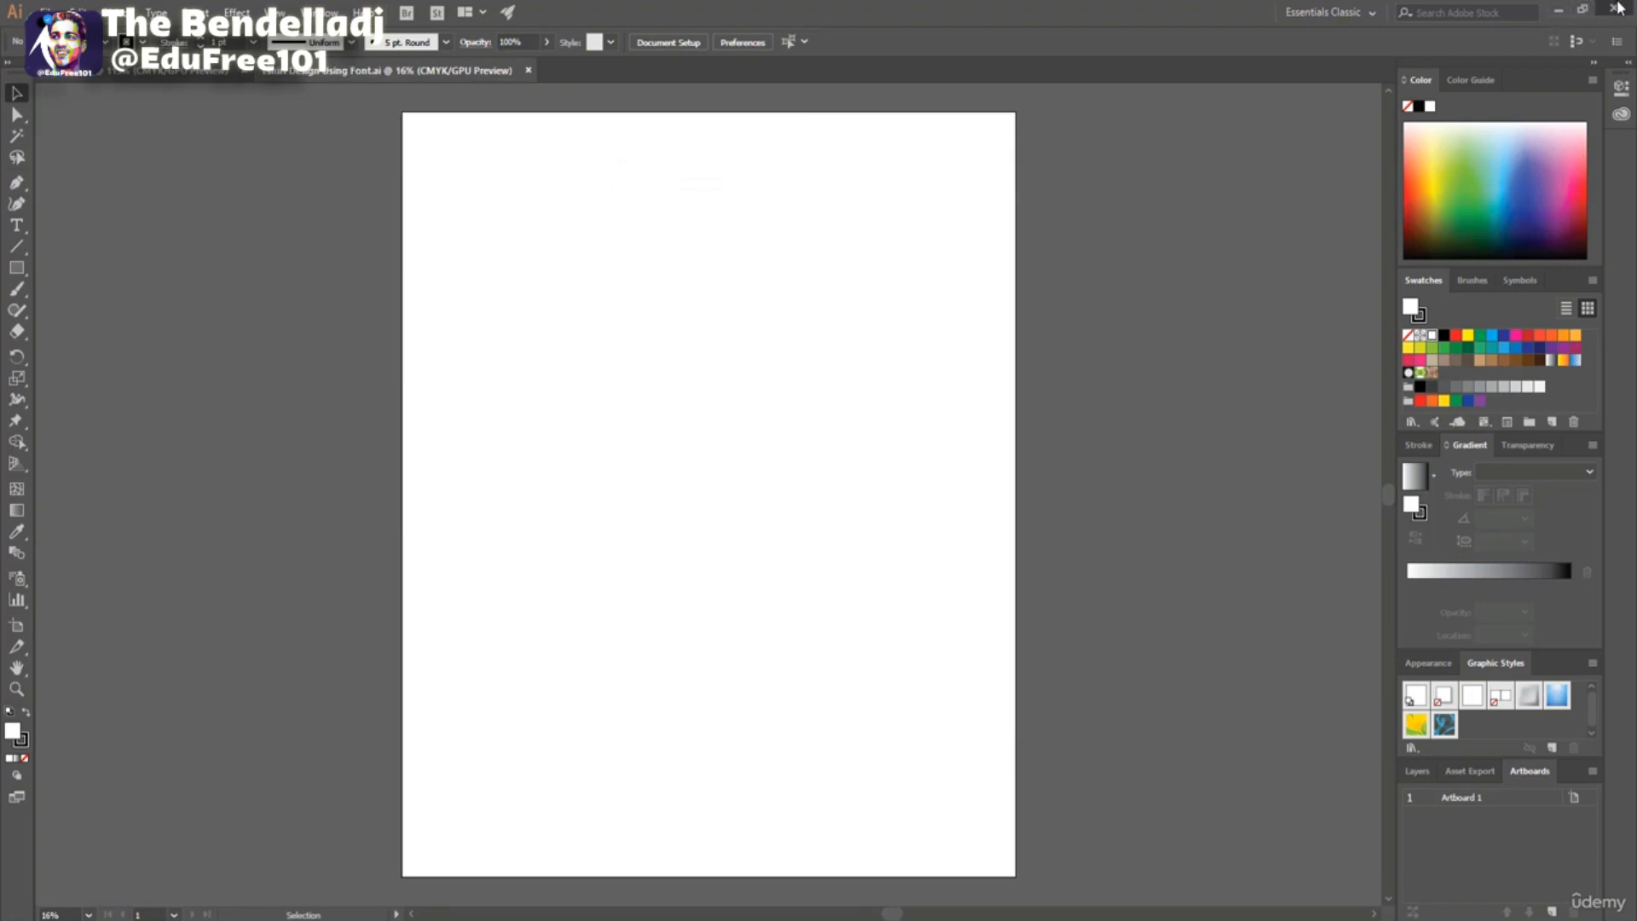
click(903, 492)
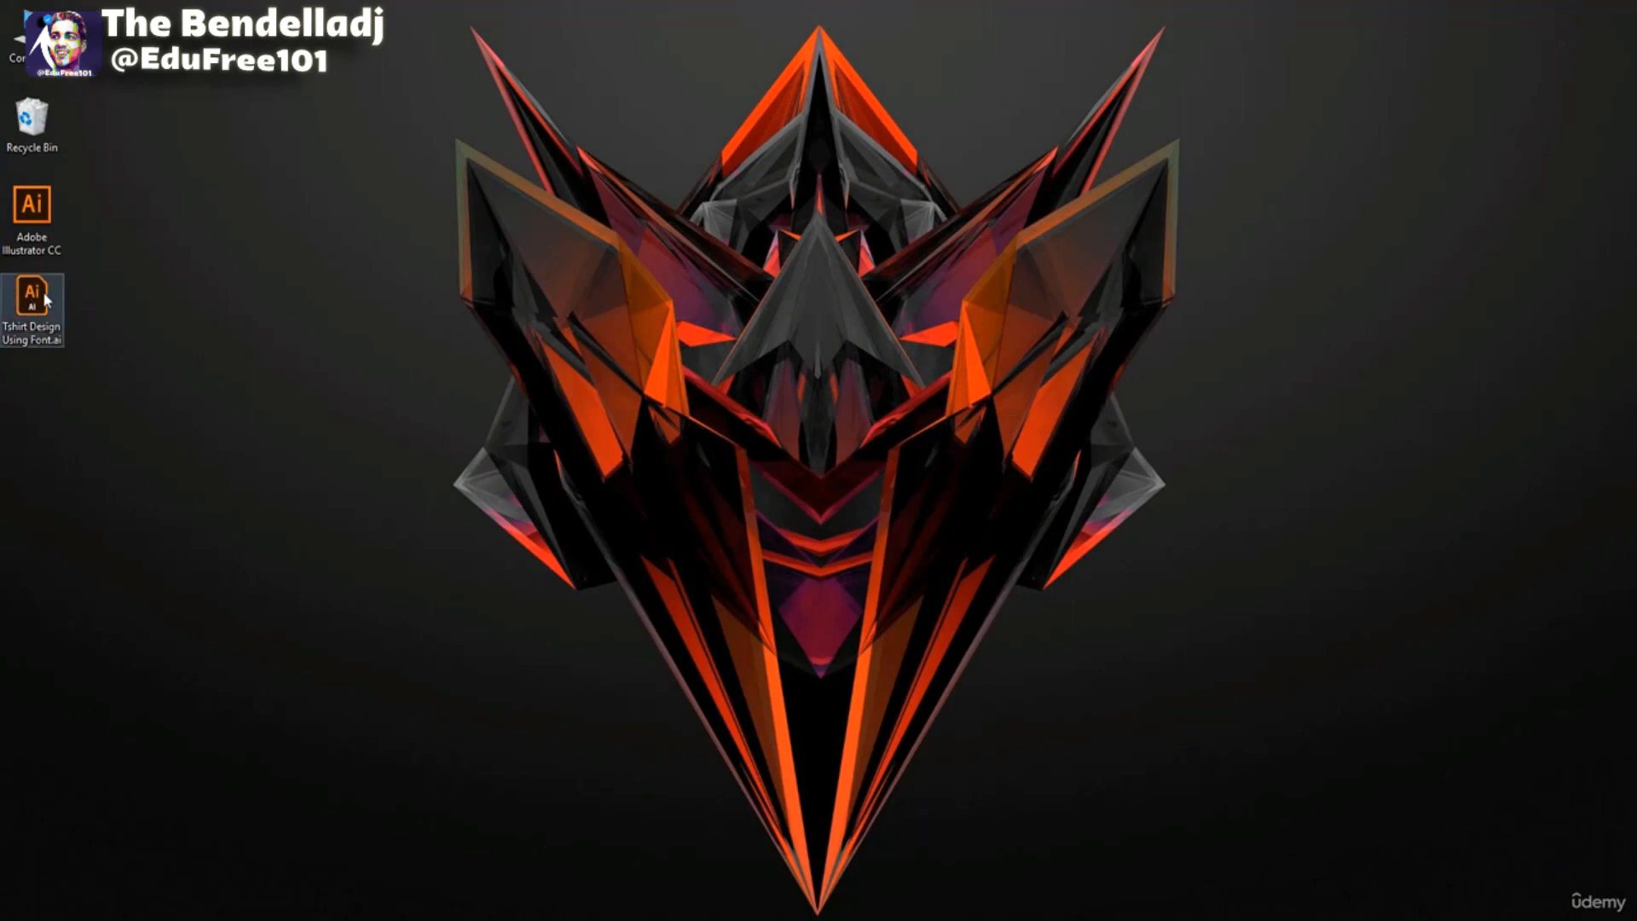
double_click(46, 298)
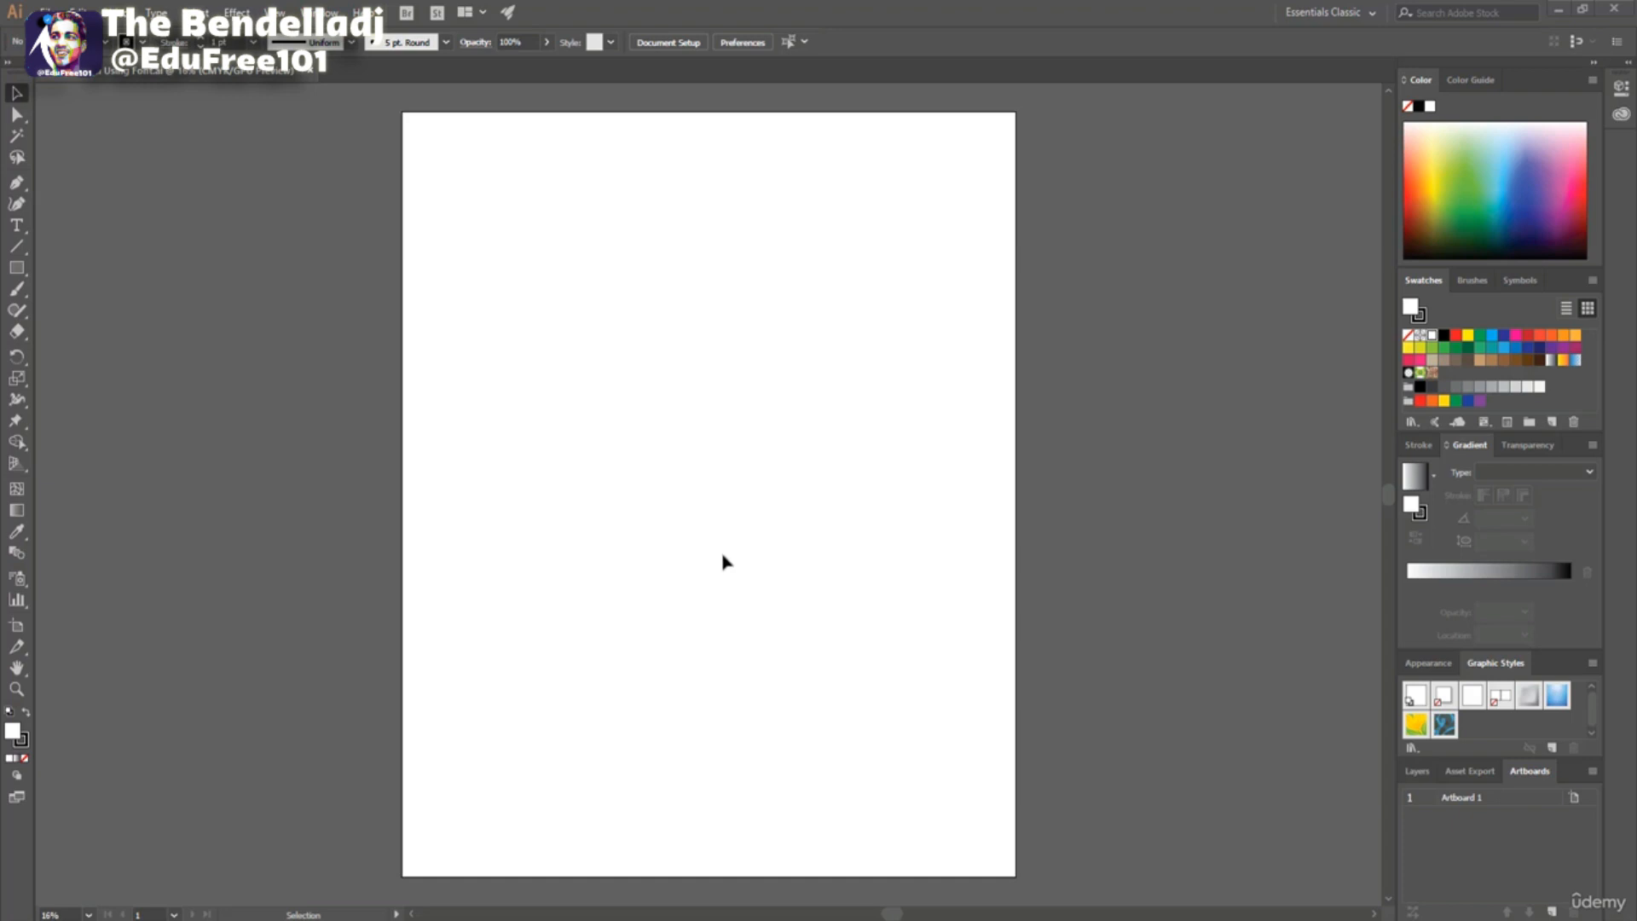
Place a point text object in the upper-left part of the artboard and set its font size to 300 pt.
click(15, 227)
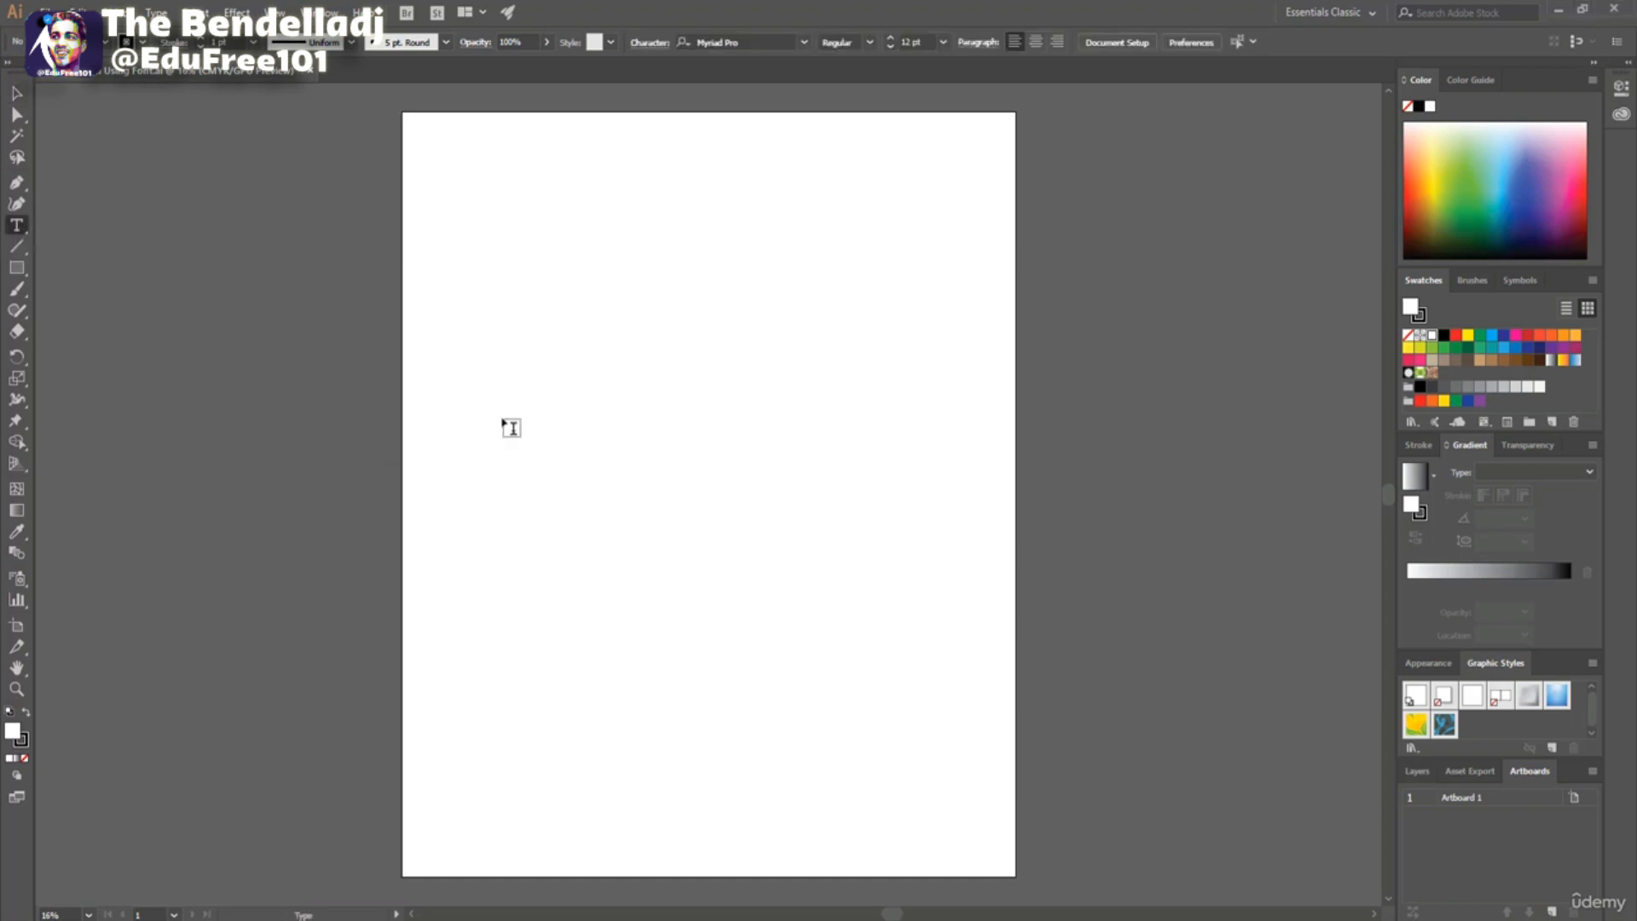
click(506, 389)
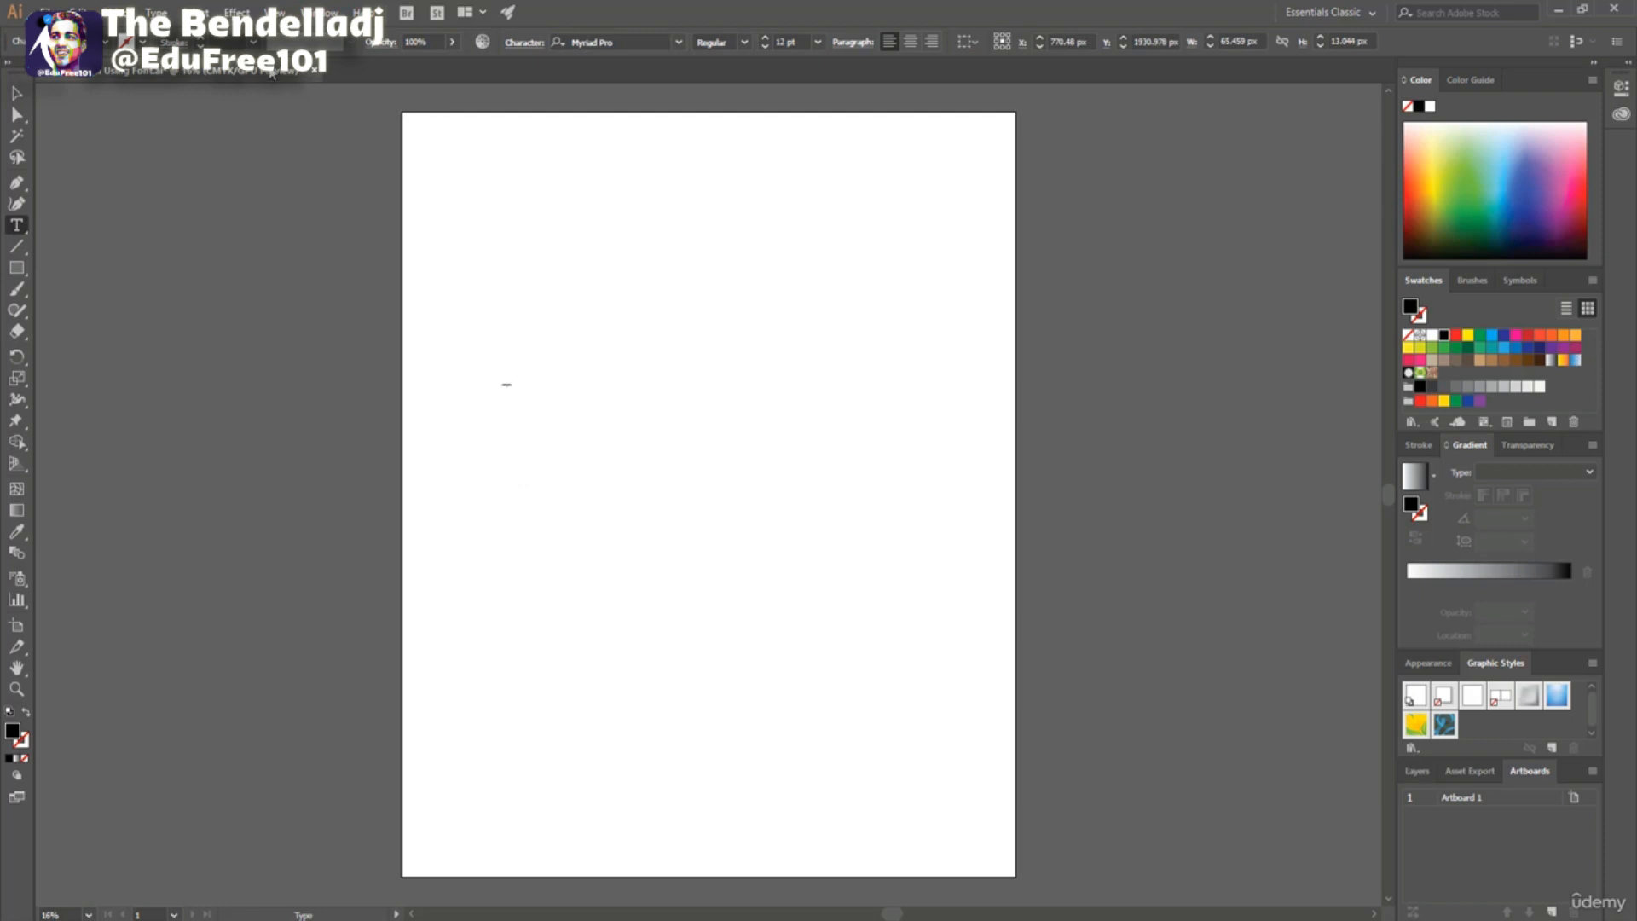
click(800, 40)
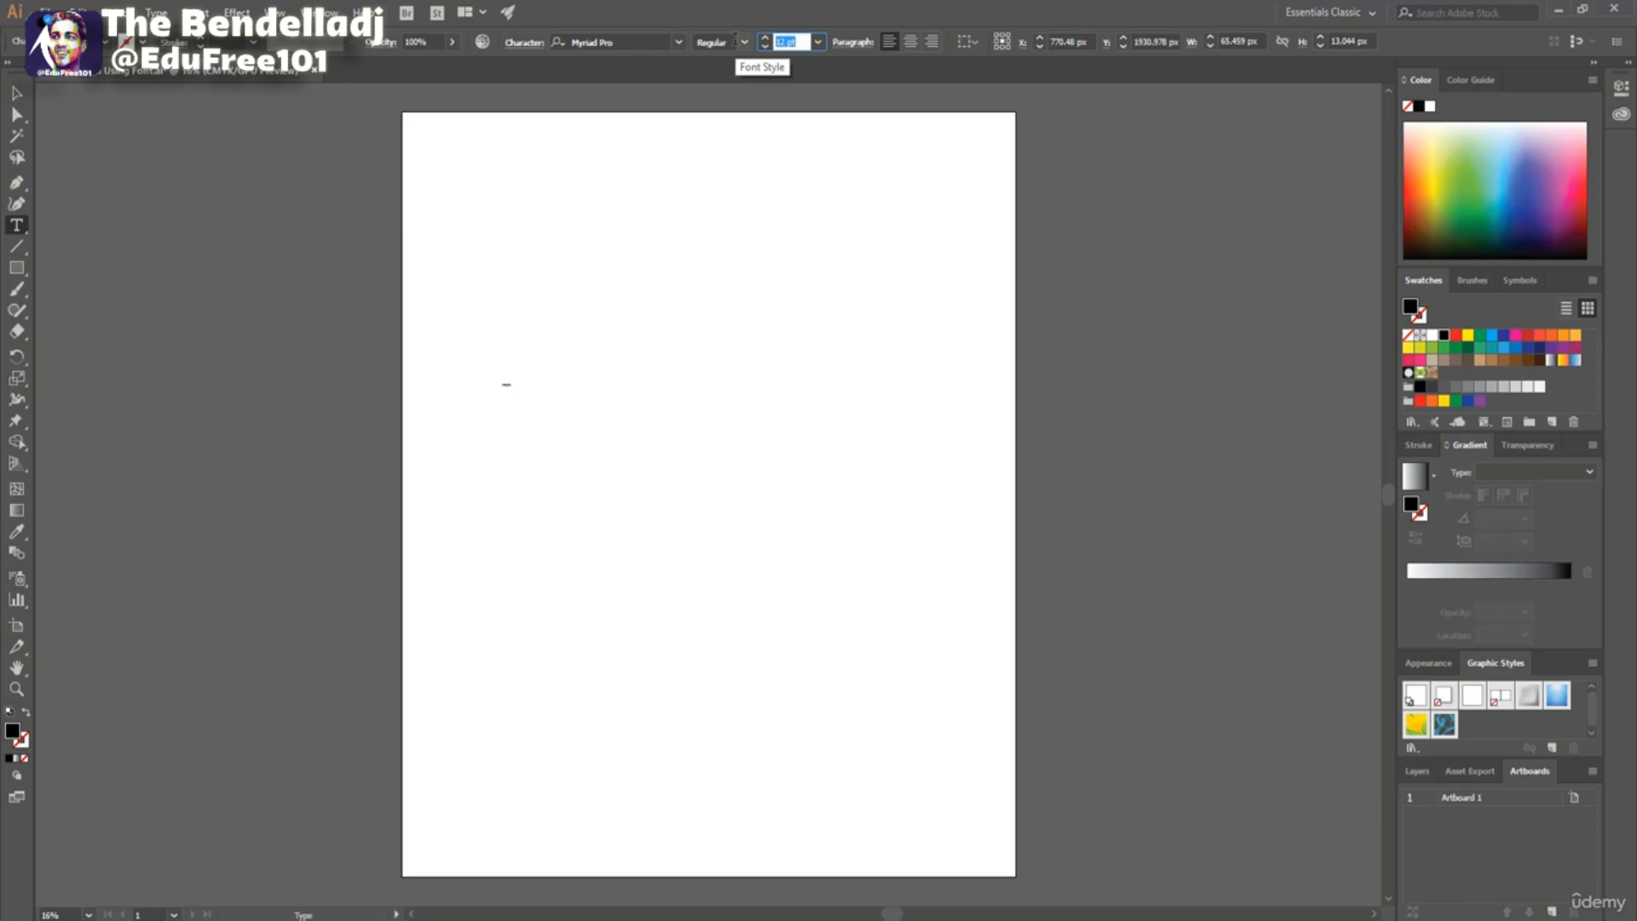
text(100)
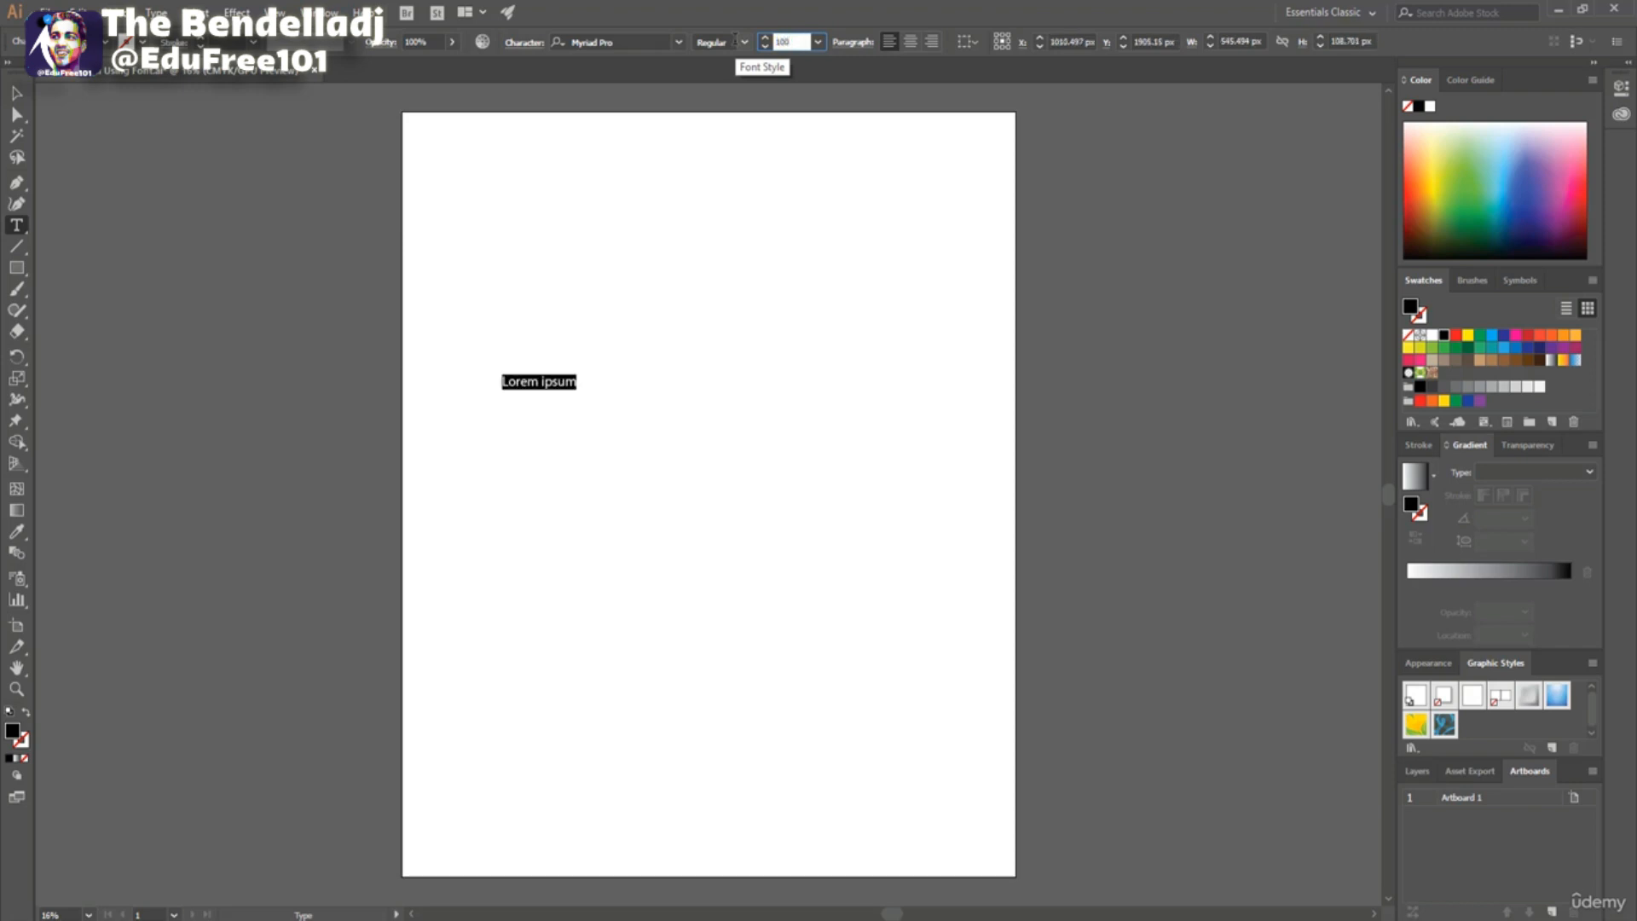
key(BackSpace)
key(BackSpace)
key(BackSpace)
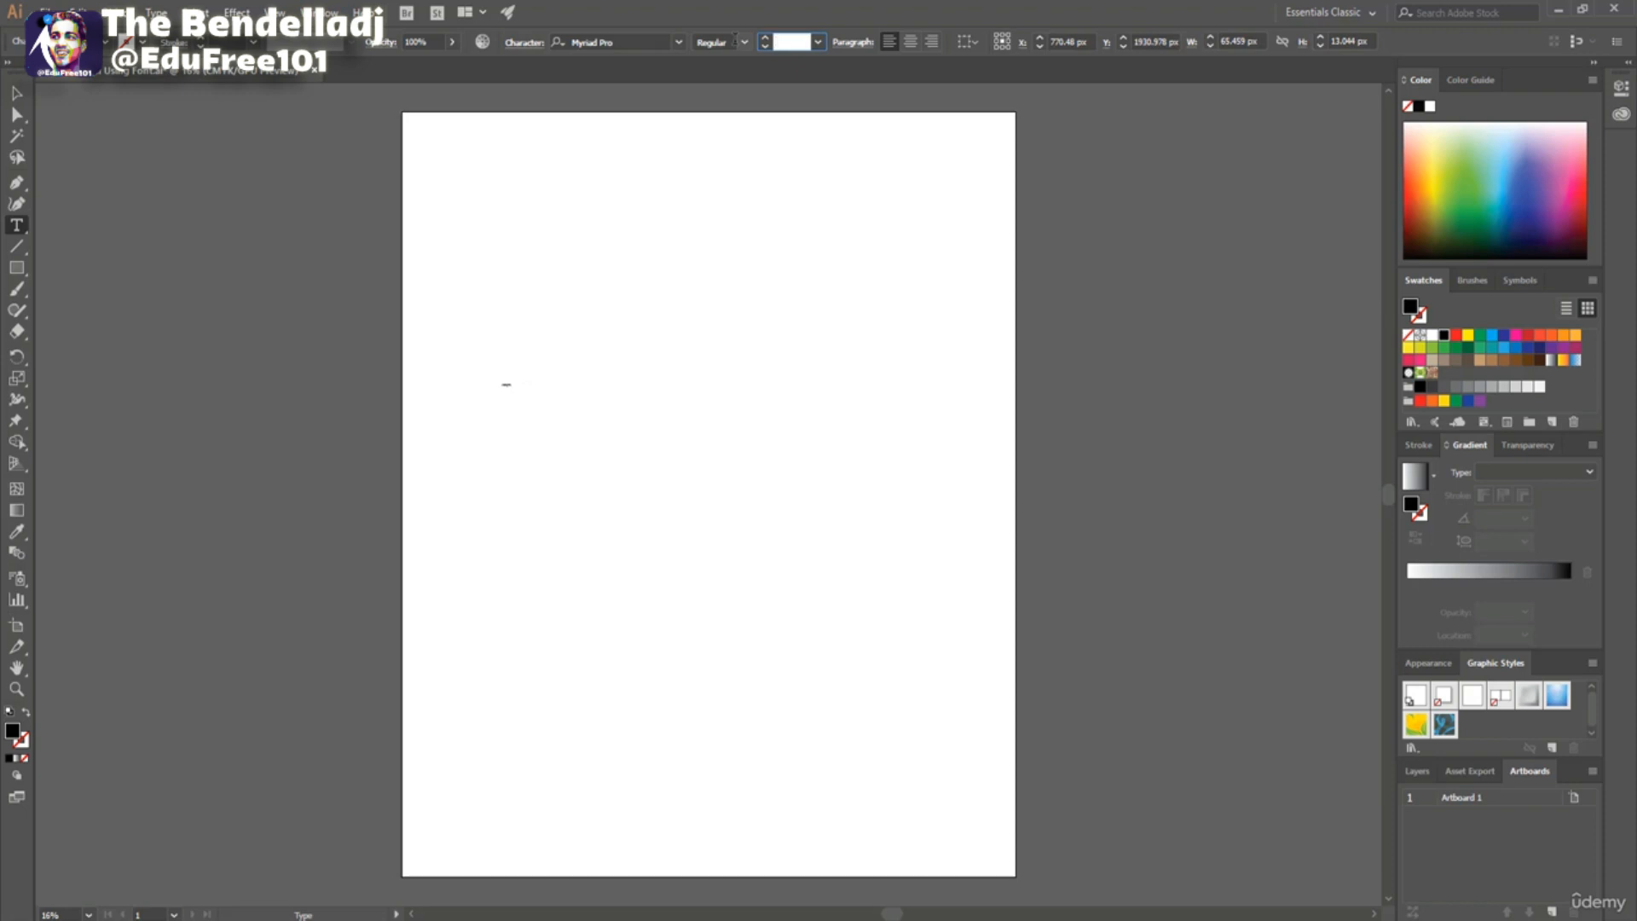
text(300)
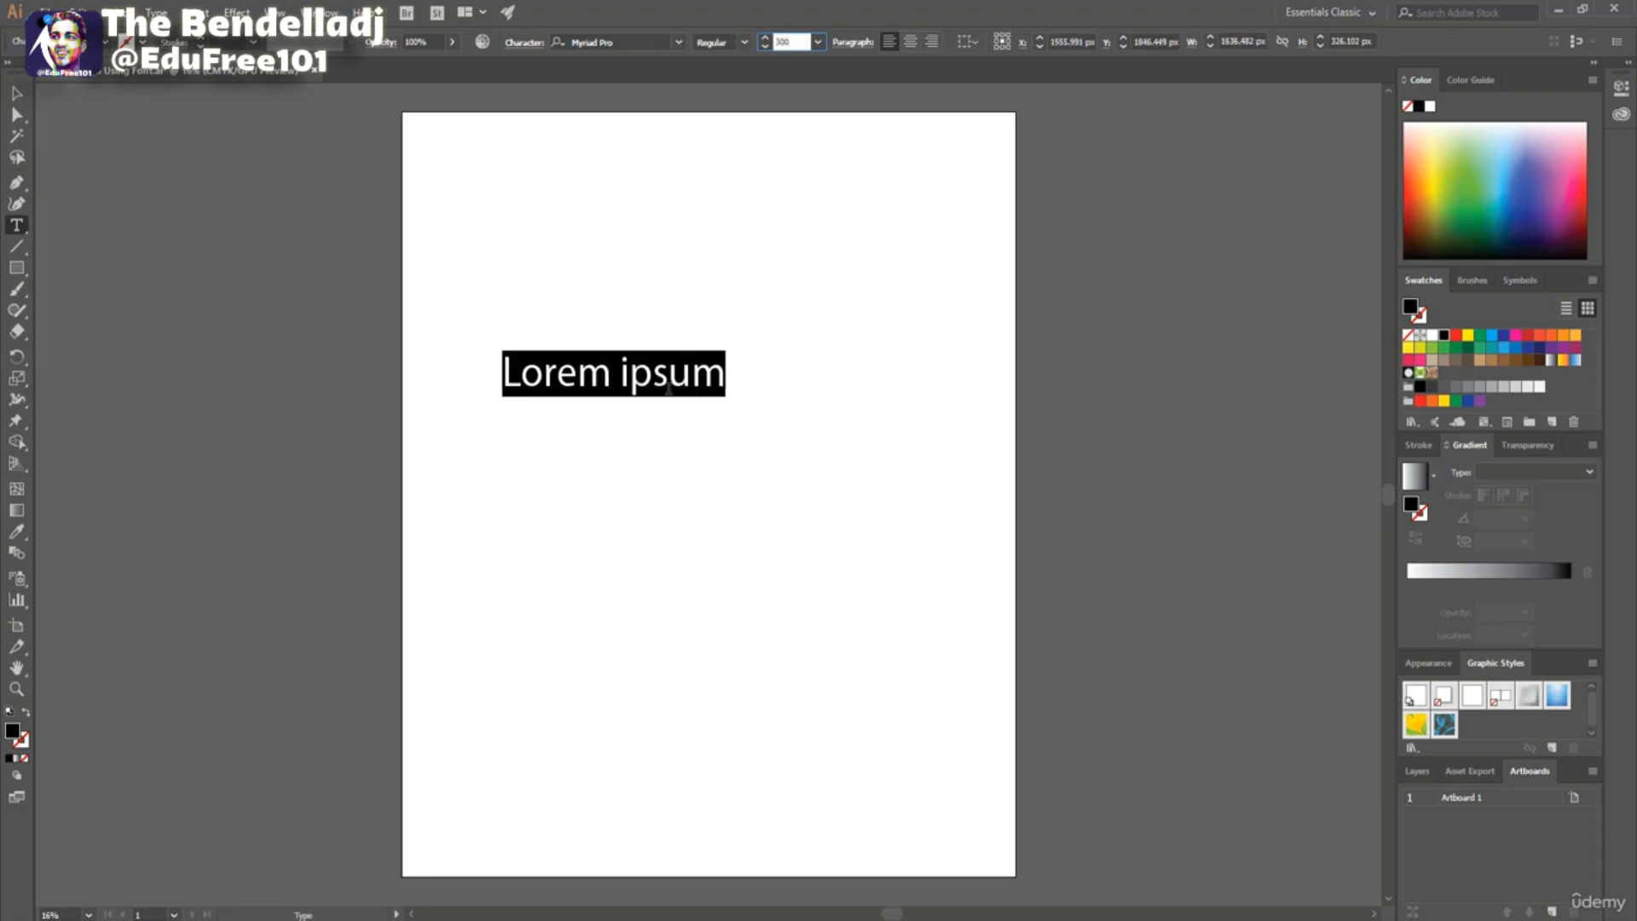
Replace the placeholder text with YOU, SLOW, YOU and BLOW, each word on its own line.
click(668, 385)
drag(509, 372, 728, 372)
text(YOU)
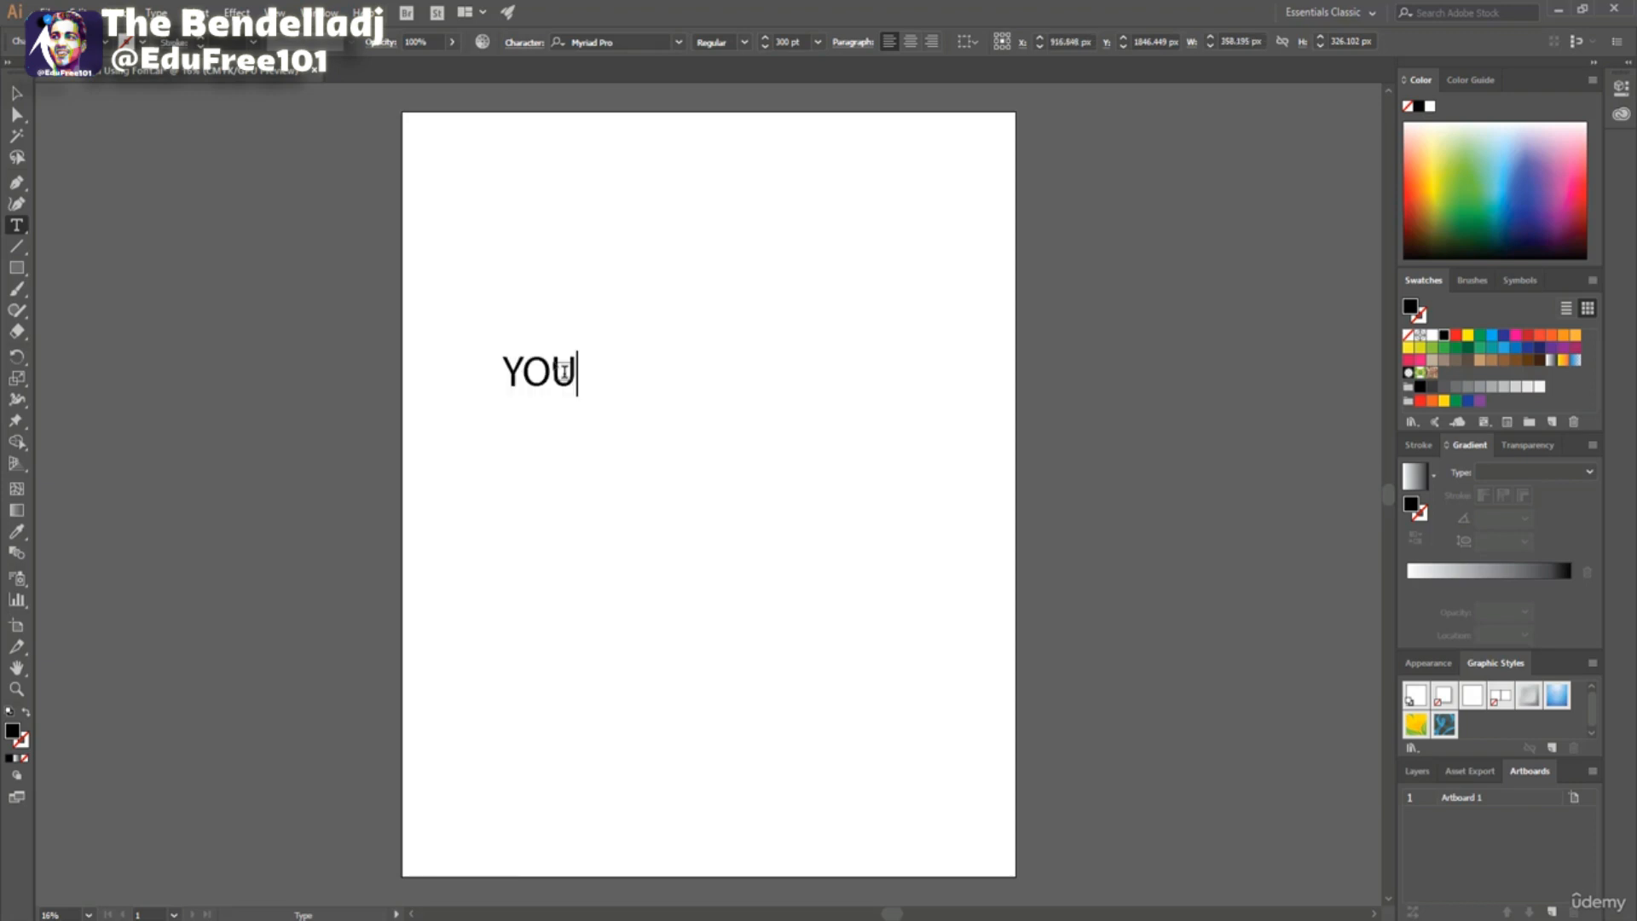
key(Return)
text(SLOW)
key(Return)
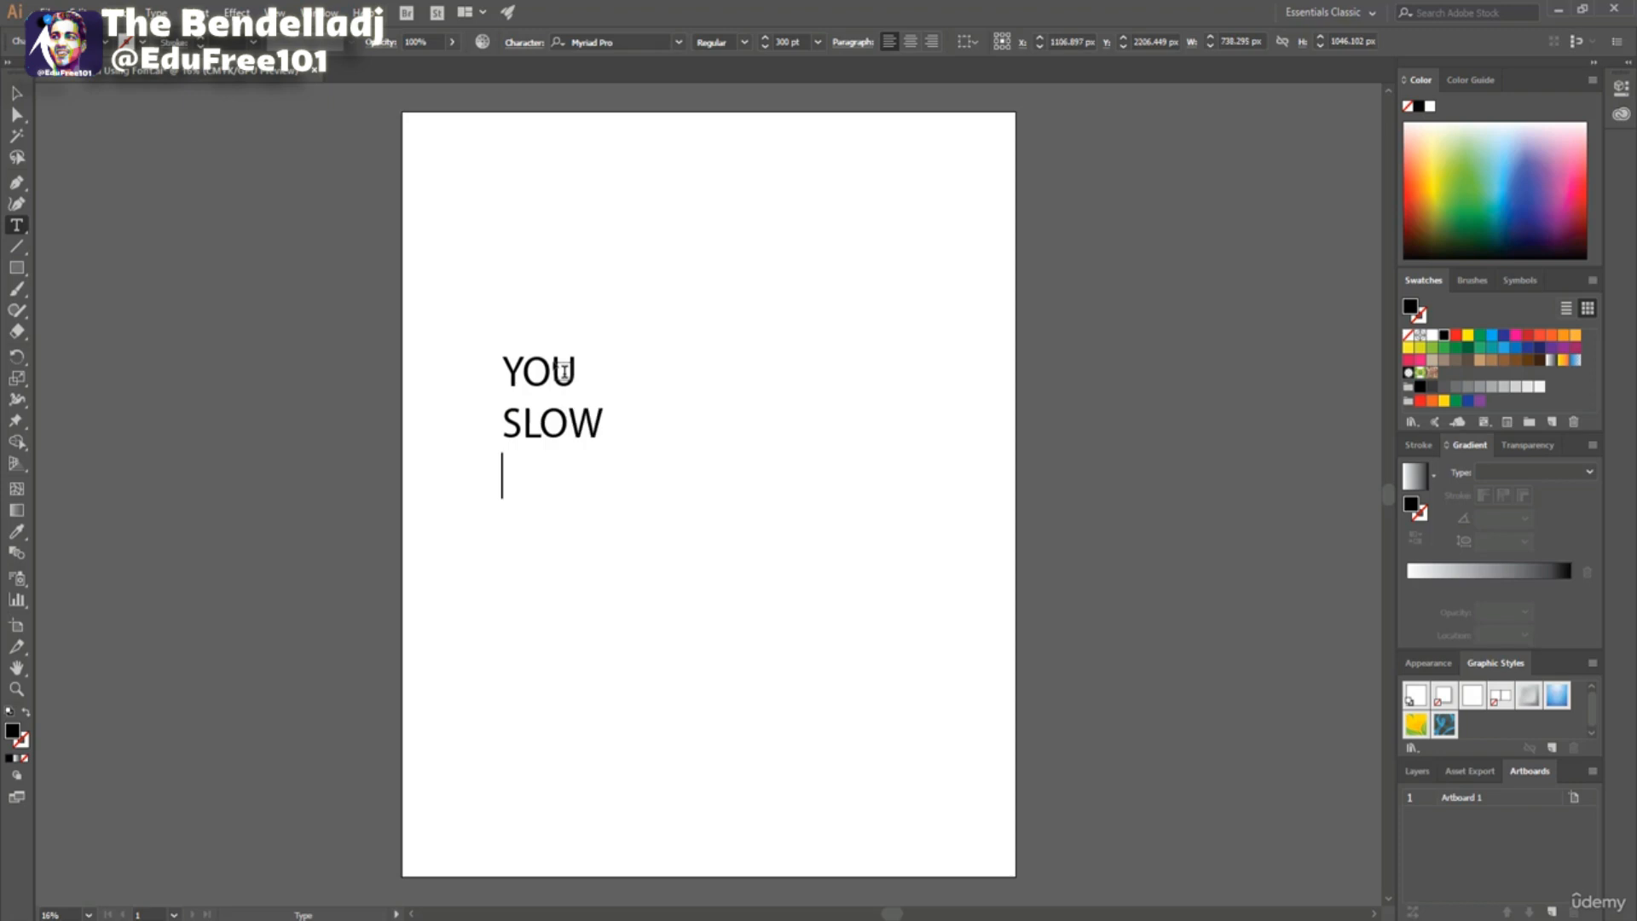
text(YOU)
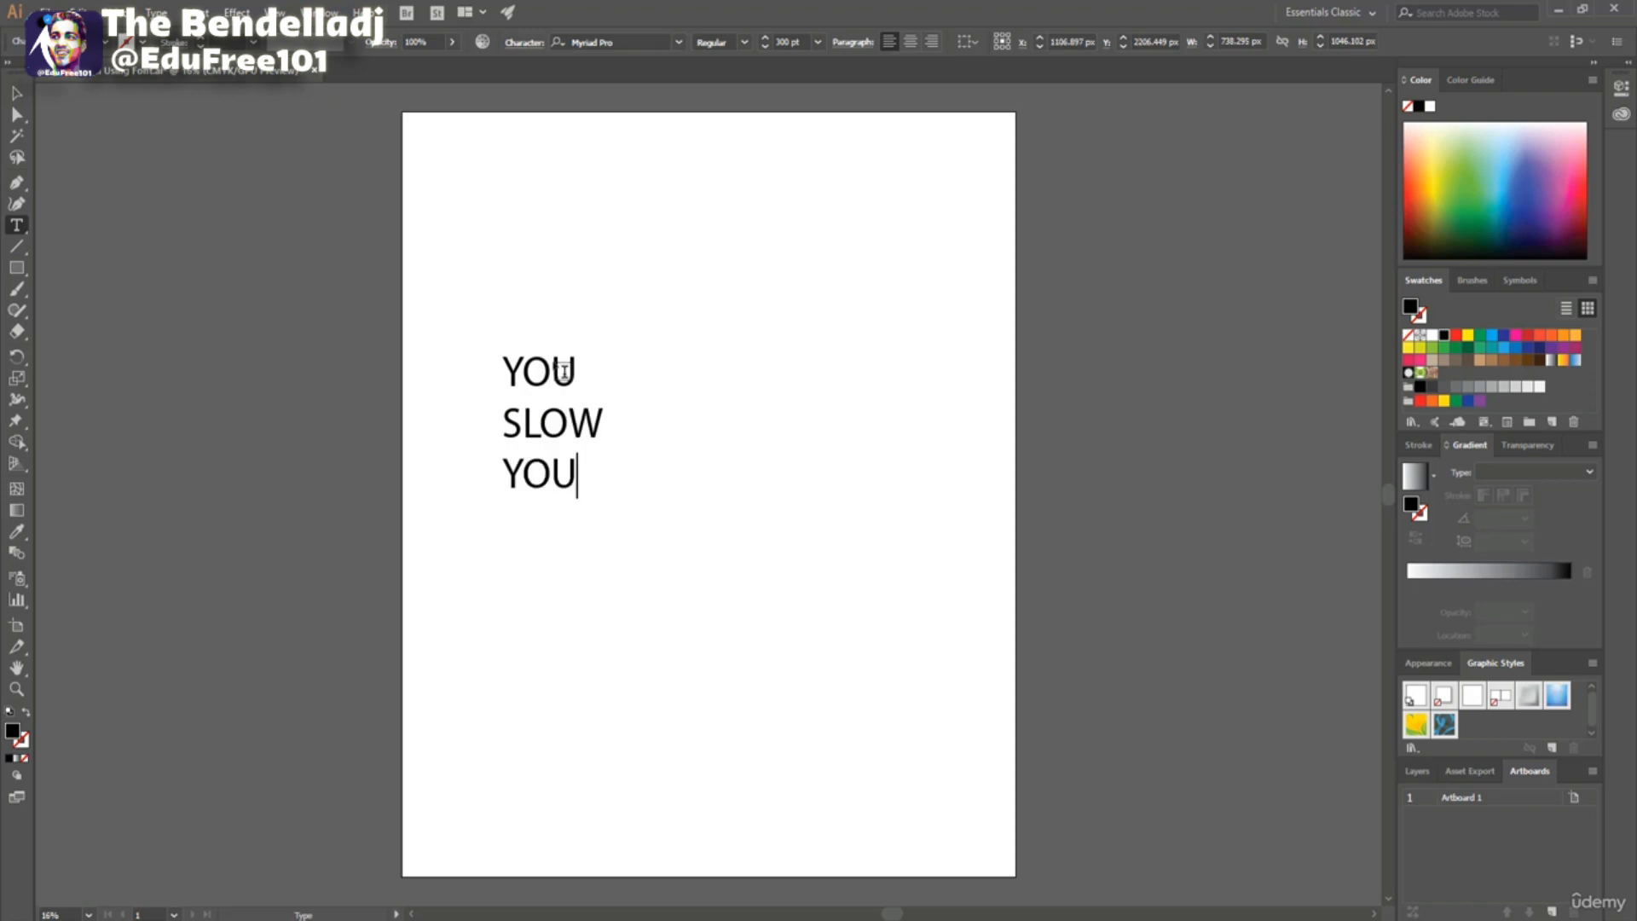
key(Return)
text(BLOW)
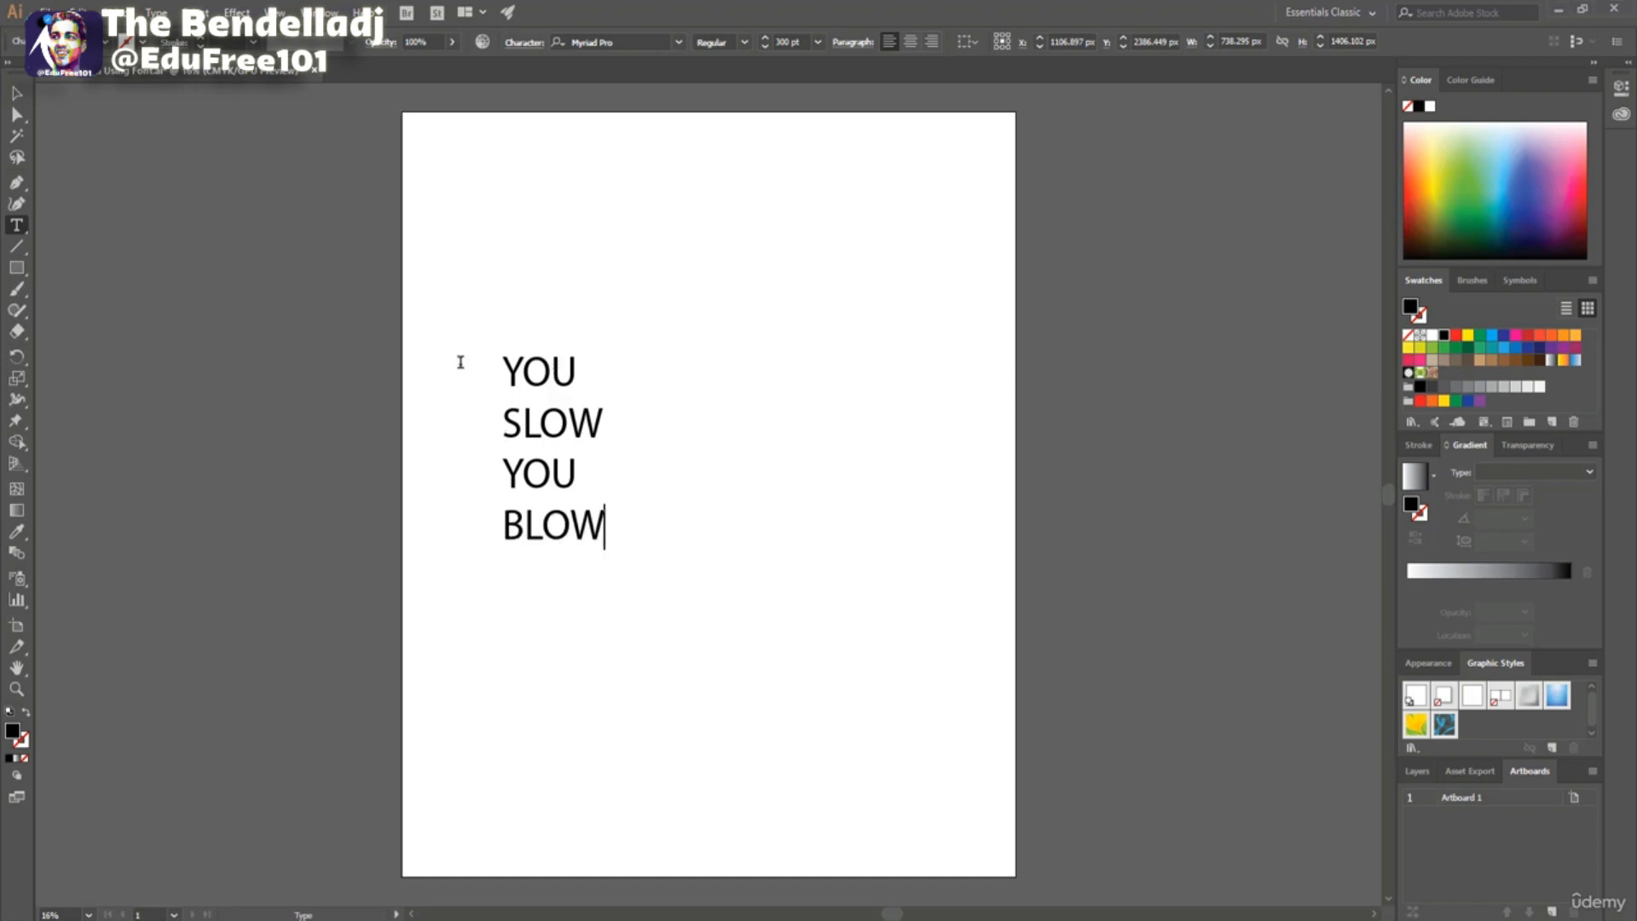
Set the font of all four text lines to Feast of Flesh BB Italic.
drag(508, 367, 639, 585)
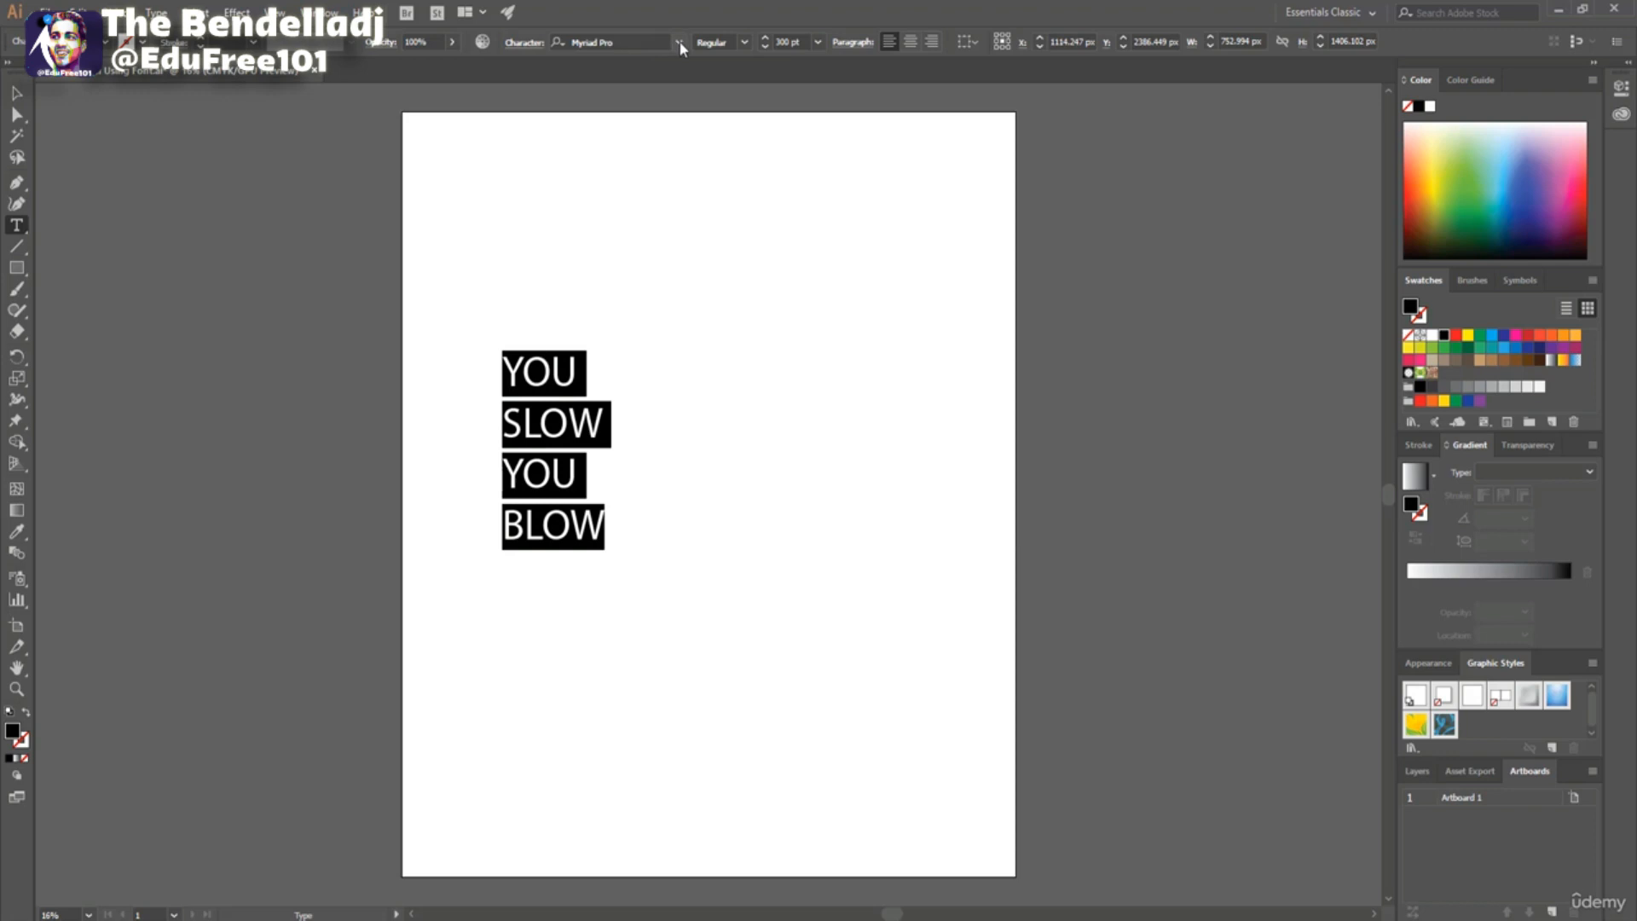
click(679, 42)
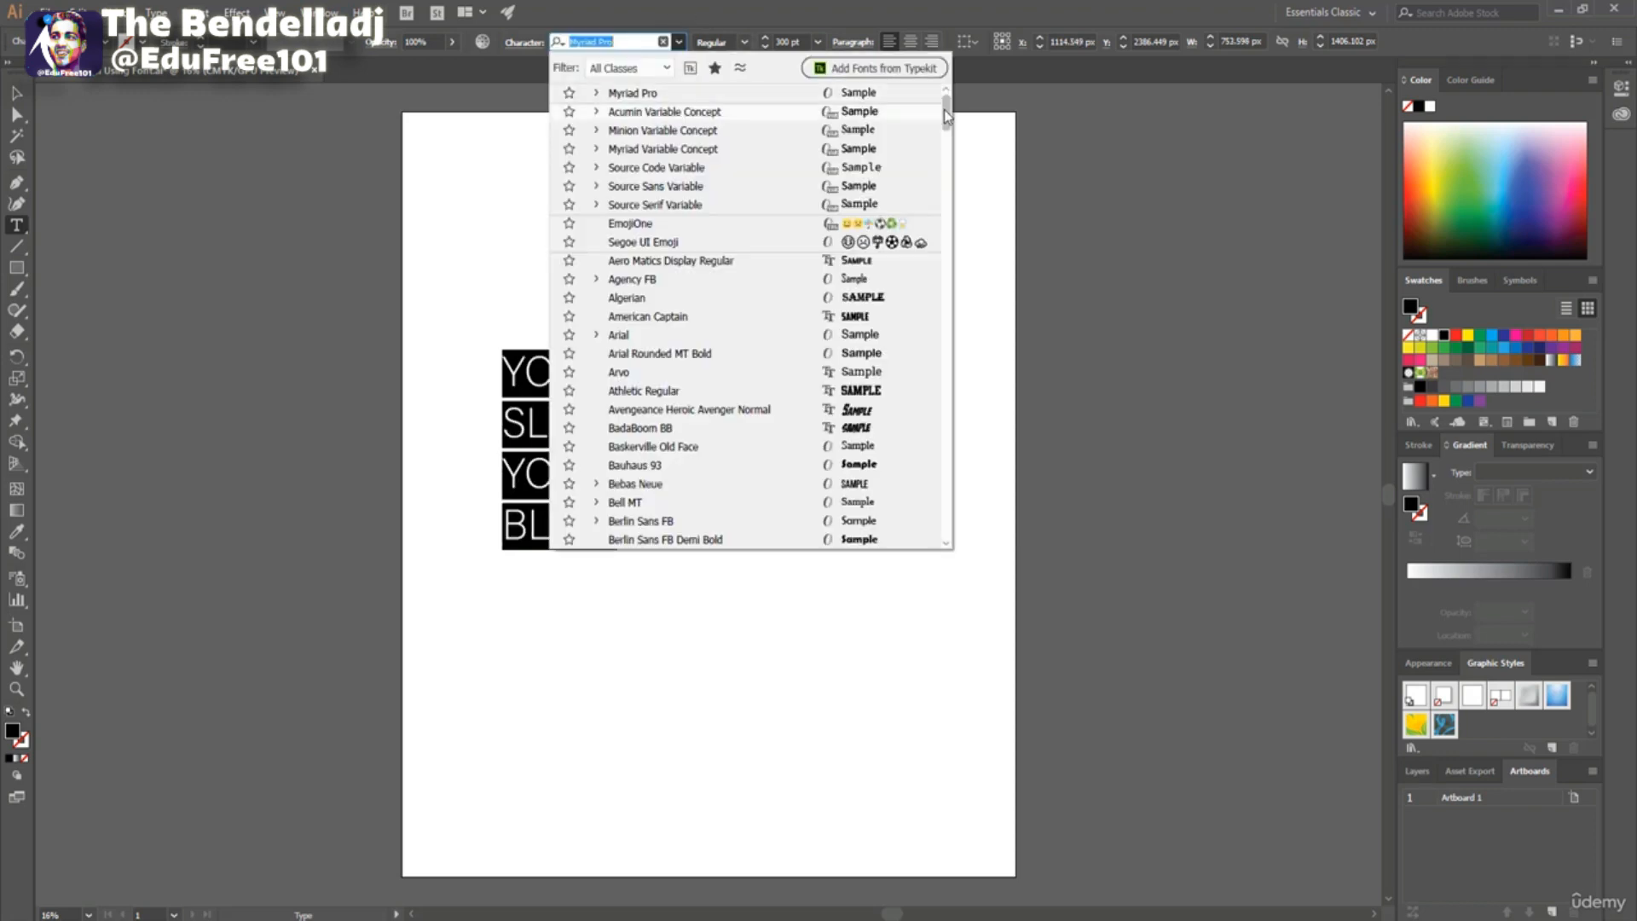
drag(944, 109, 944, 124)
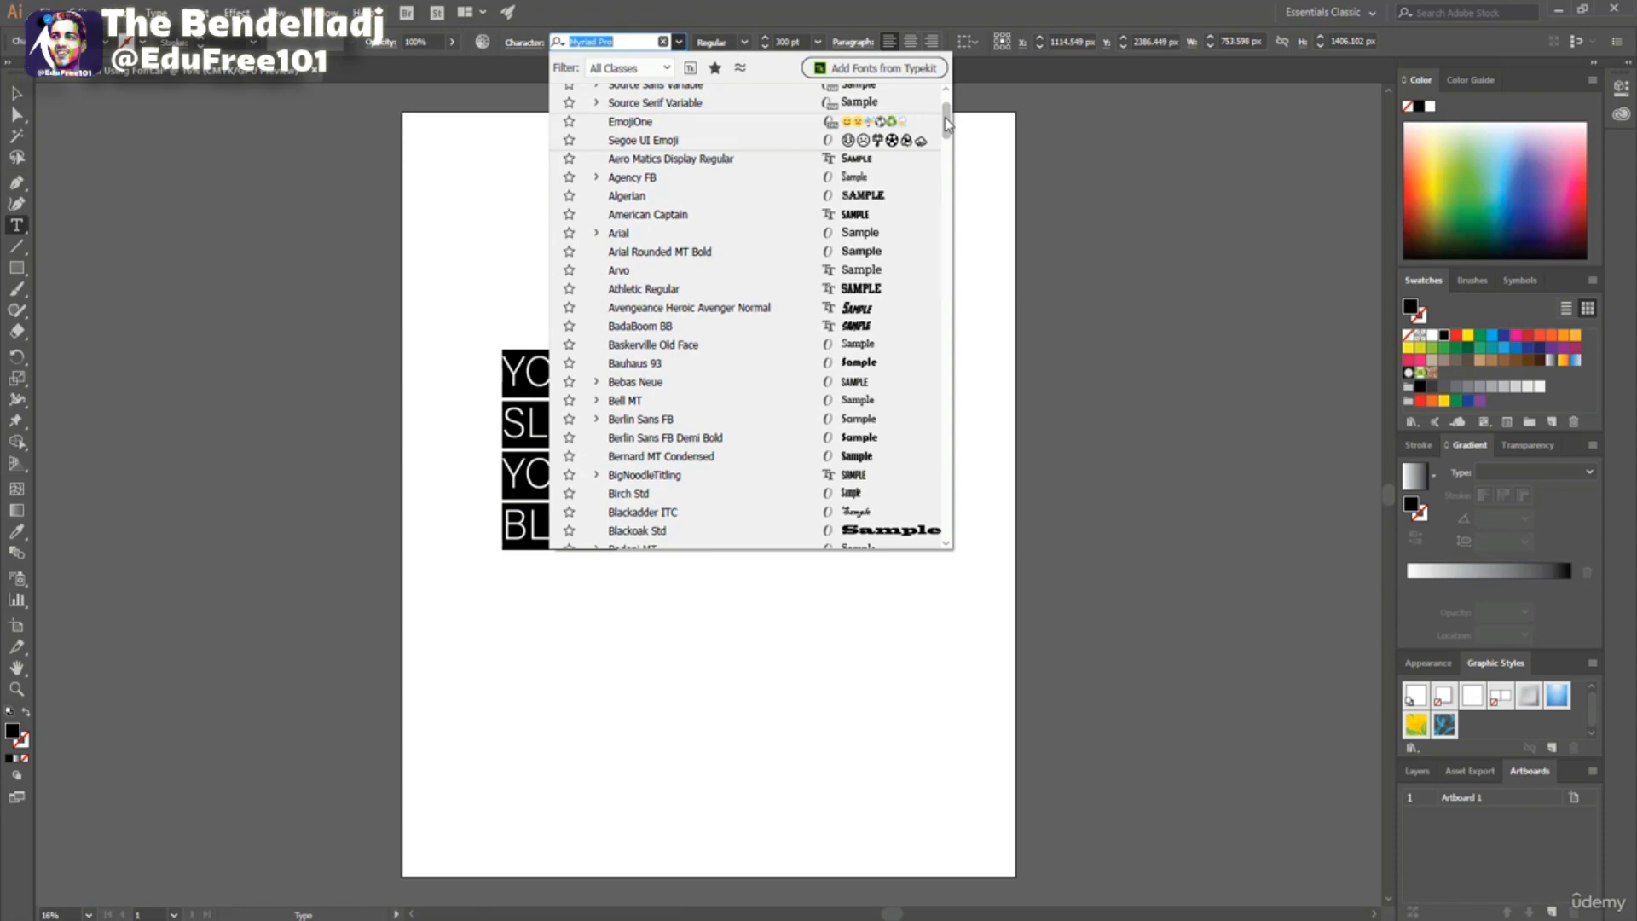
drag(946, 127, 964, 236)
scroll(963, 236, up, 1)
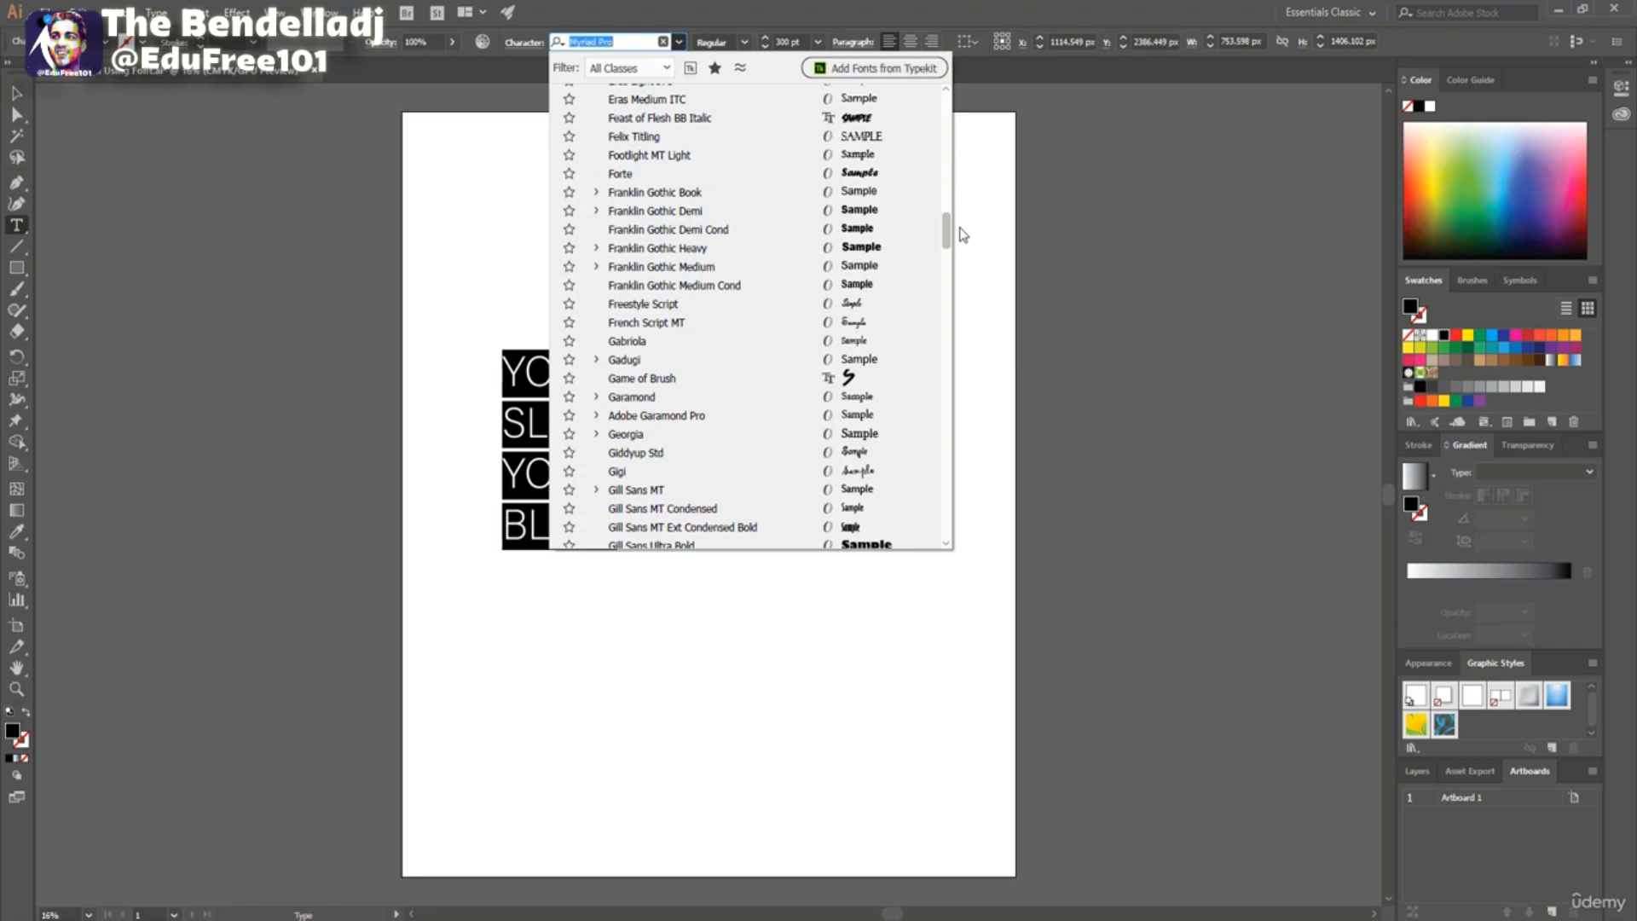
click(695, 123)
key(Escape)
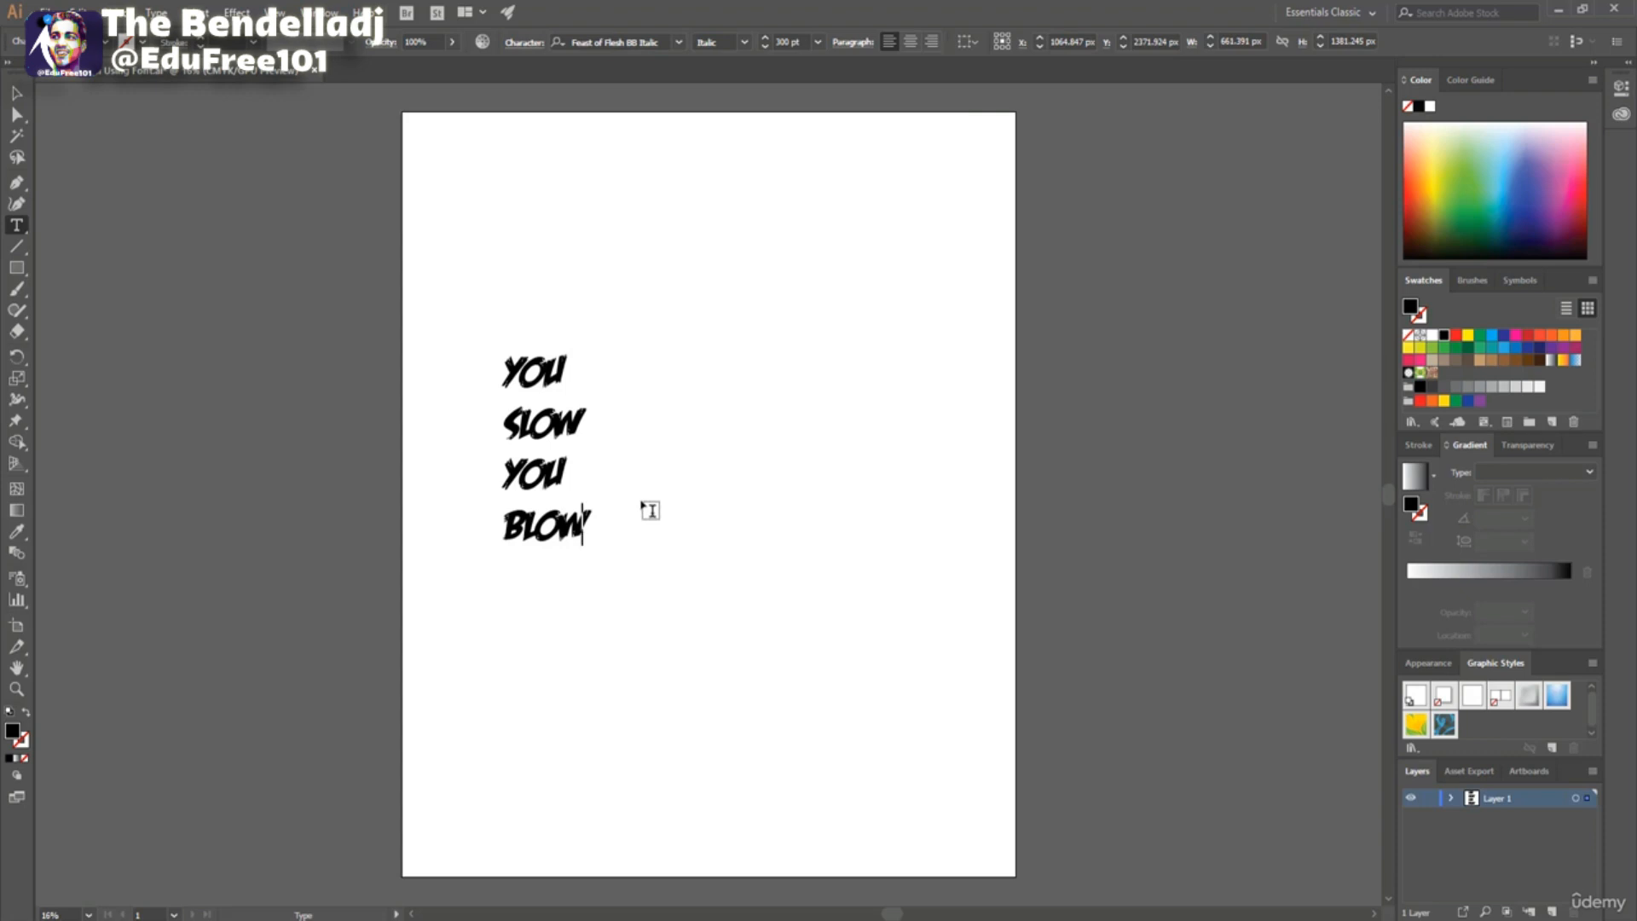
Convert the four-line text object to outlines.
click(17, 95)
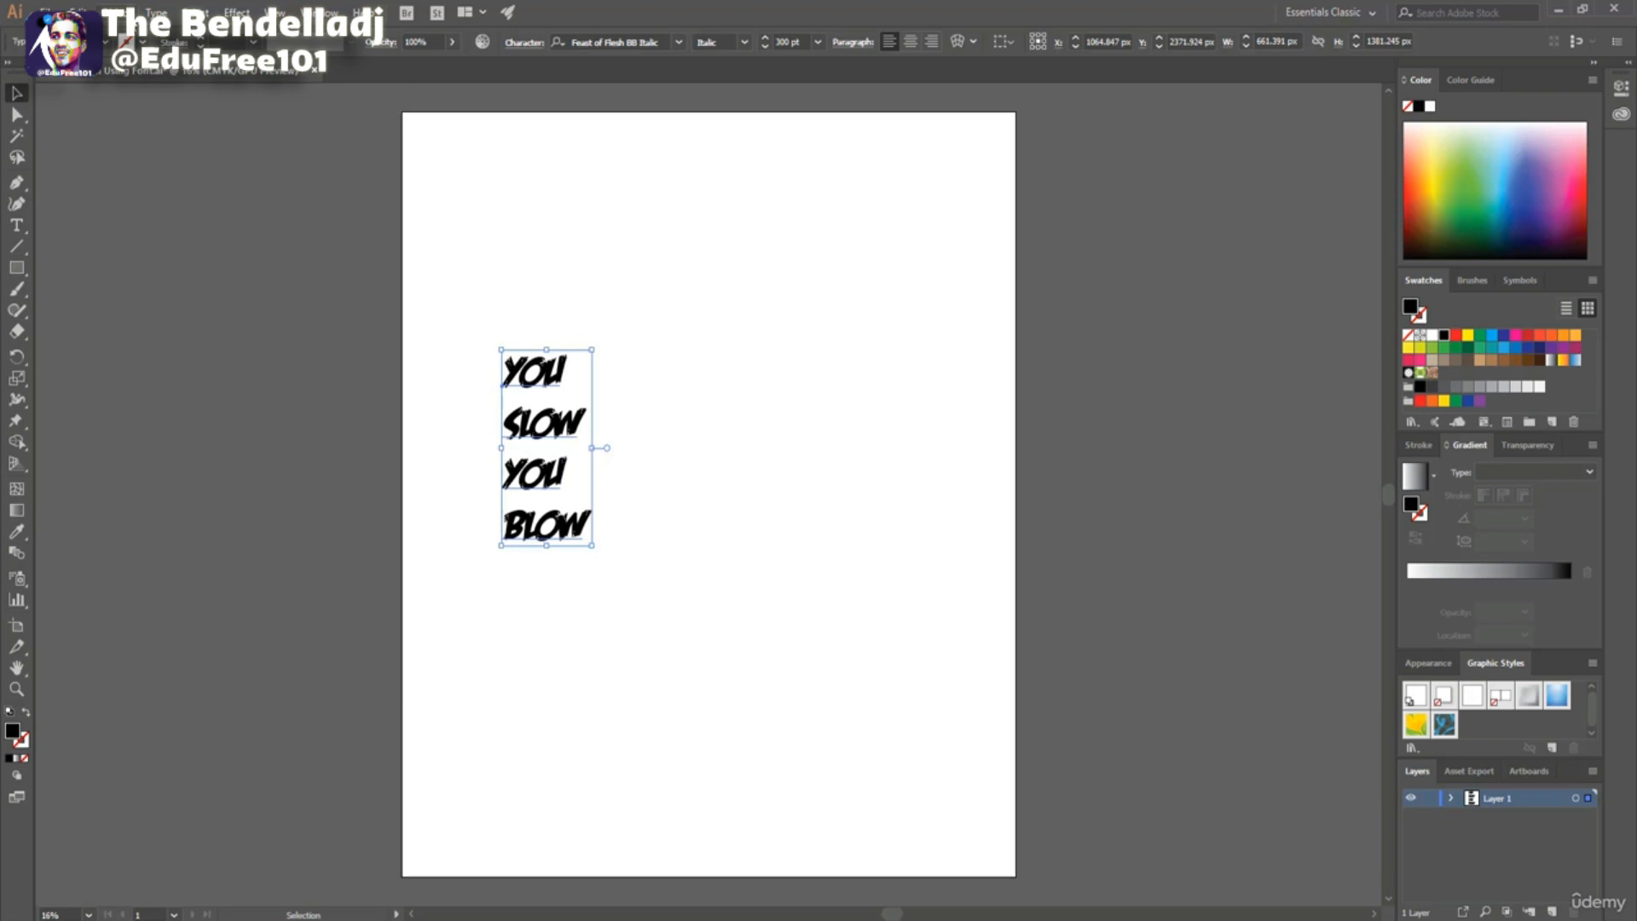
click(156, 12)
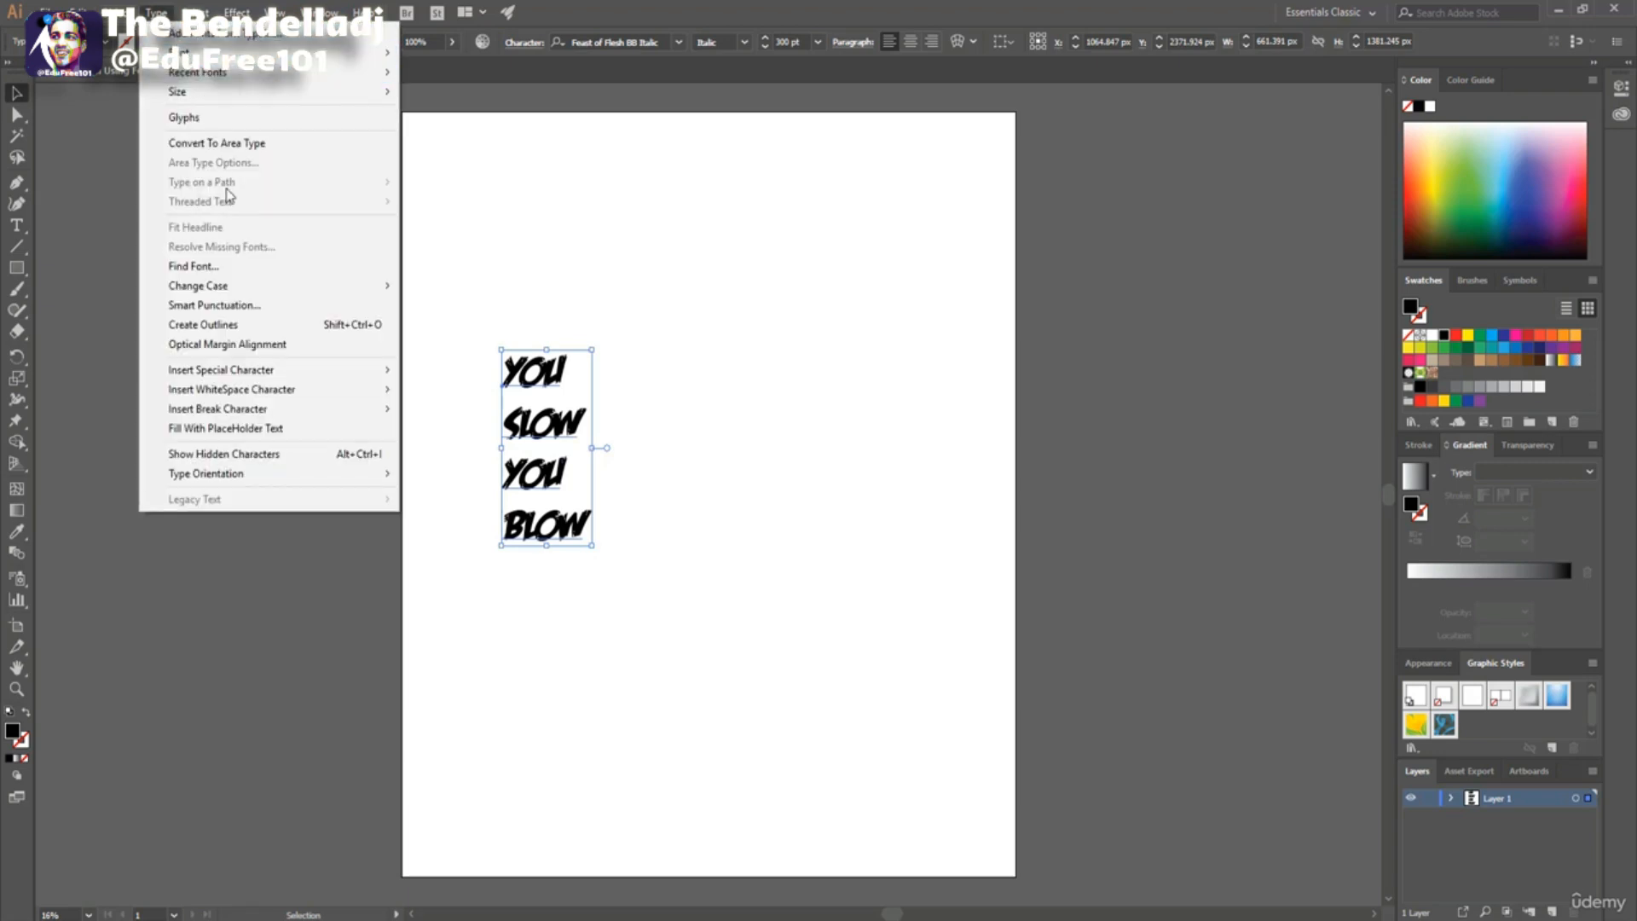
click(259, 332)
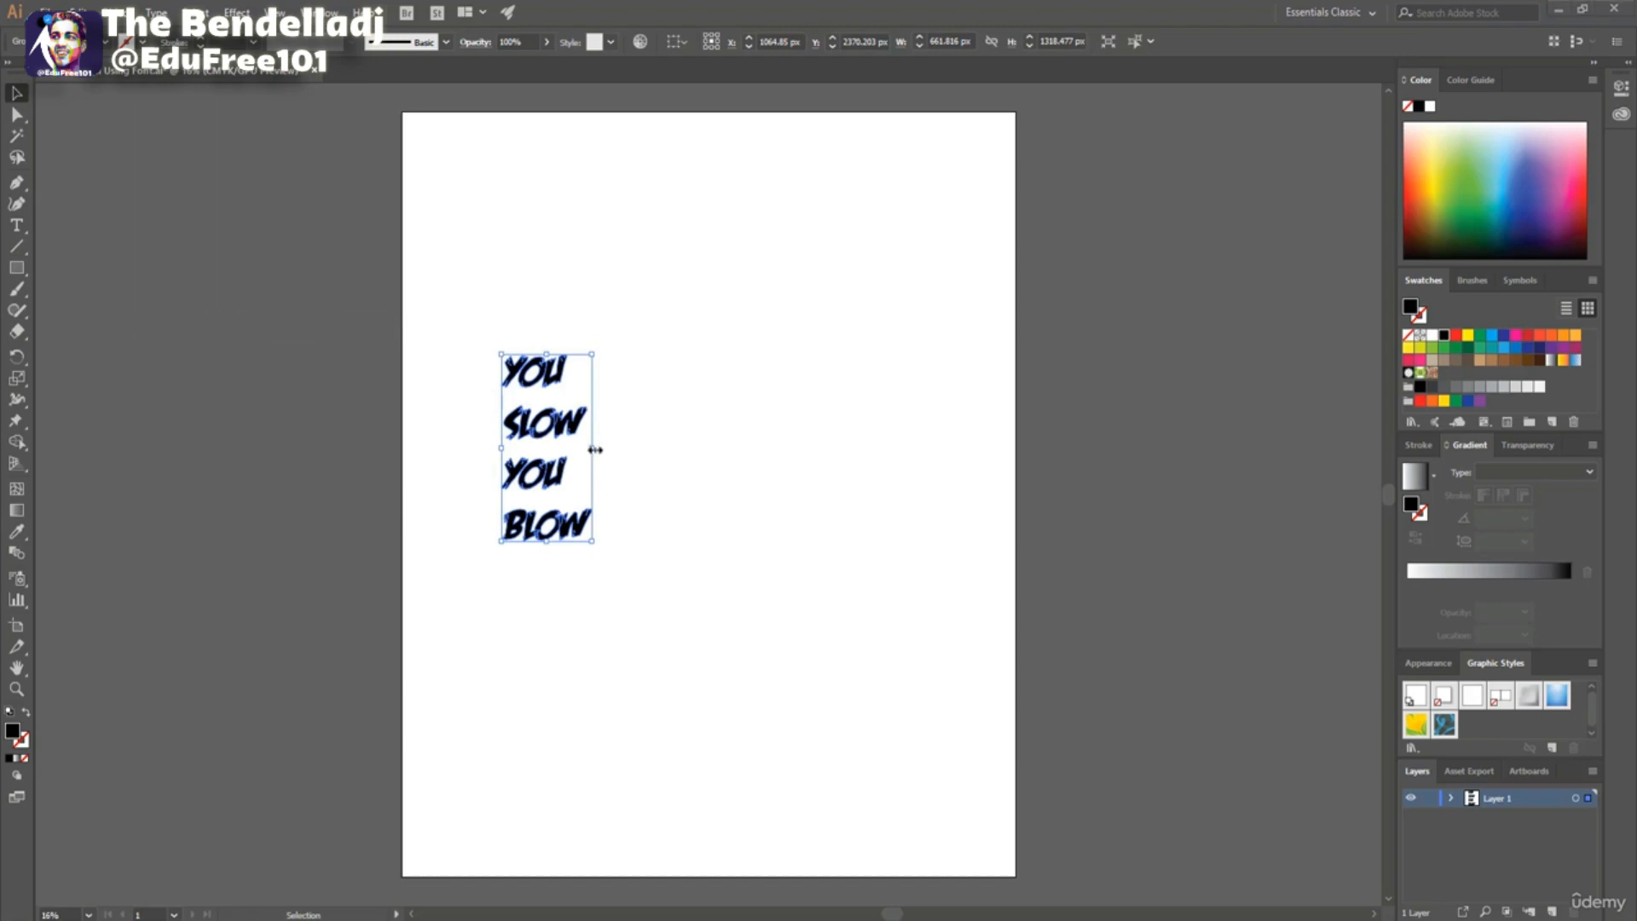
Stretch the outlined text to about 848 px wide, rotate it slightly counterclockwise, and deselect it.
drag(595, 447, 622, 447)
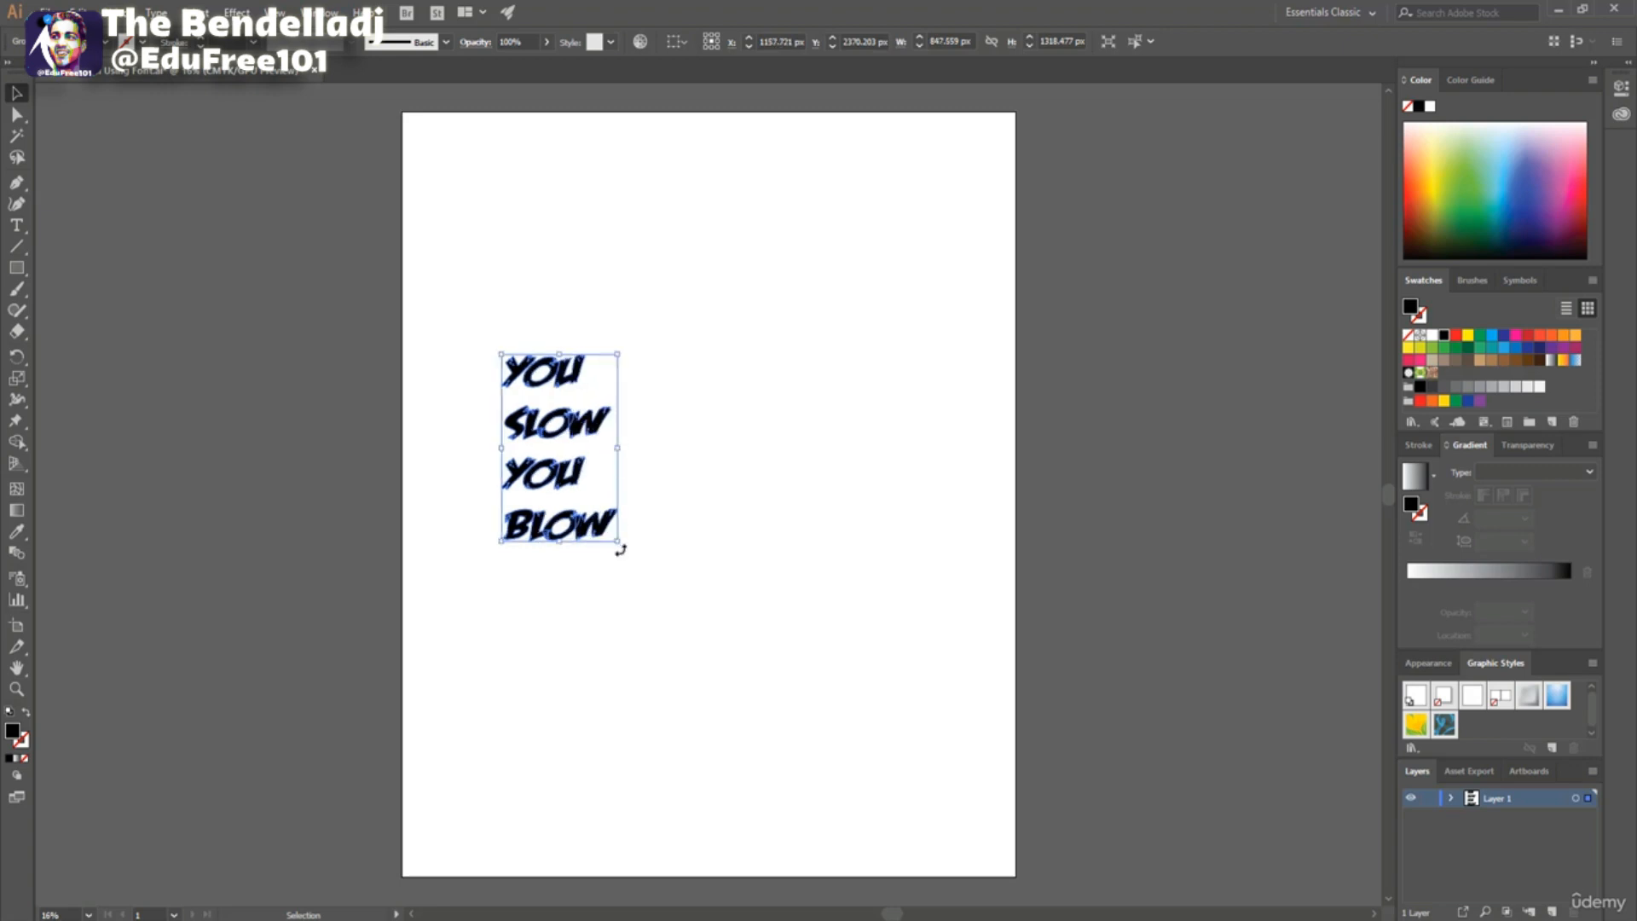
drag(622, 544, 628, 533)
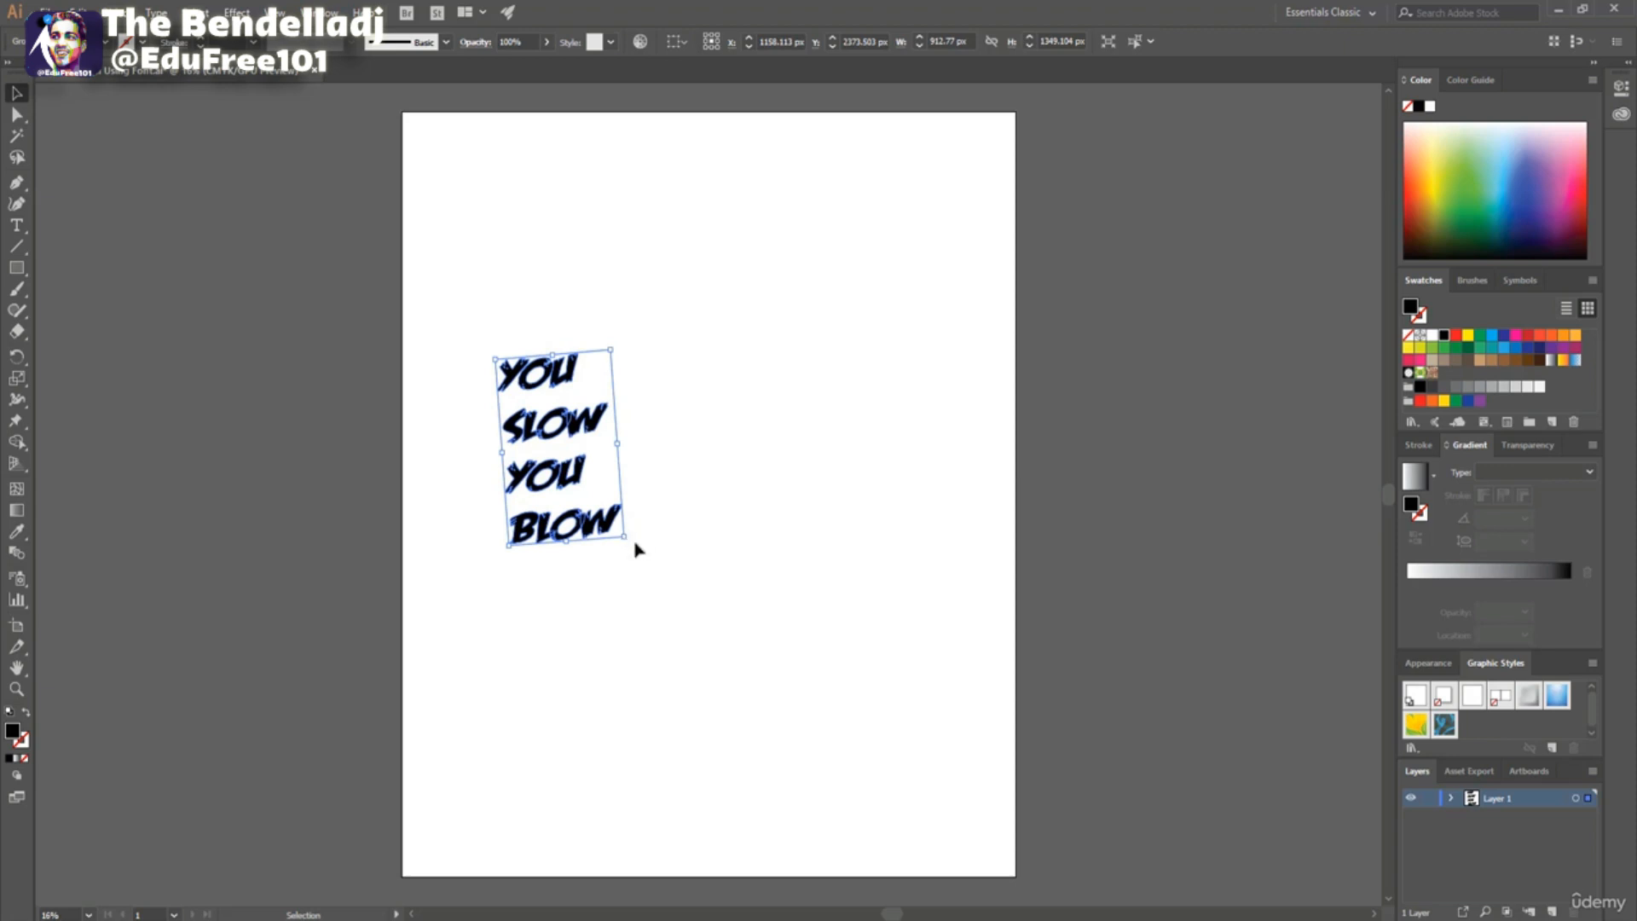
click(456, 507)
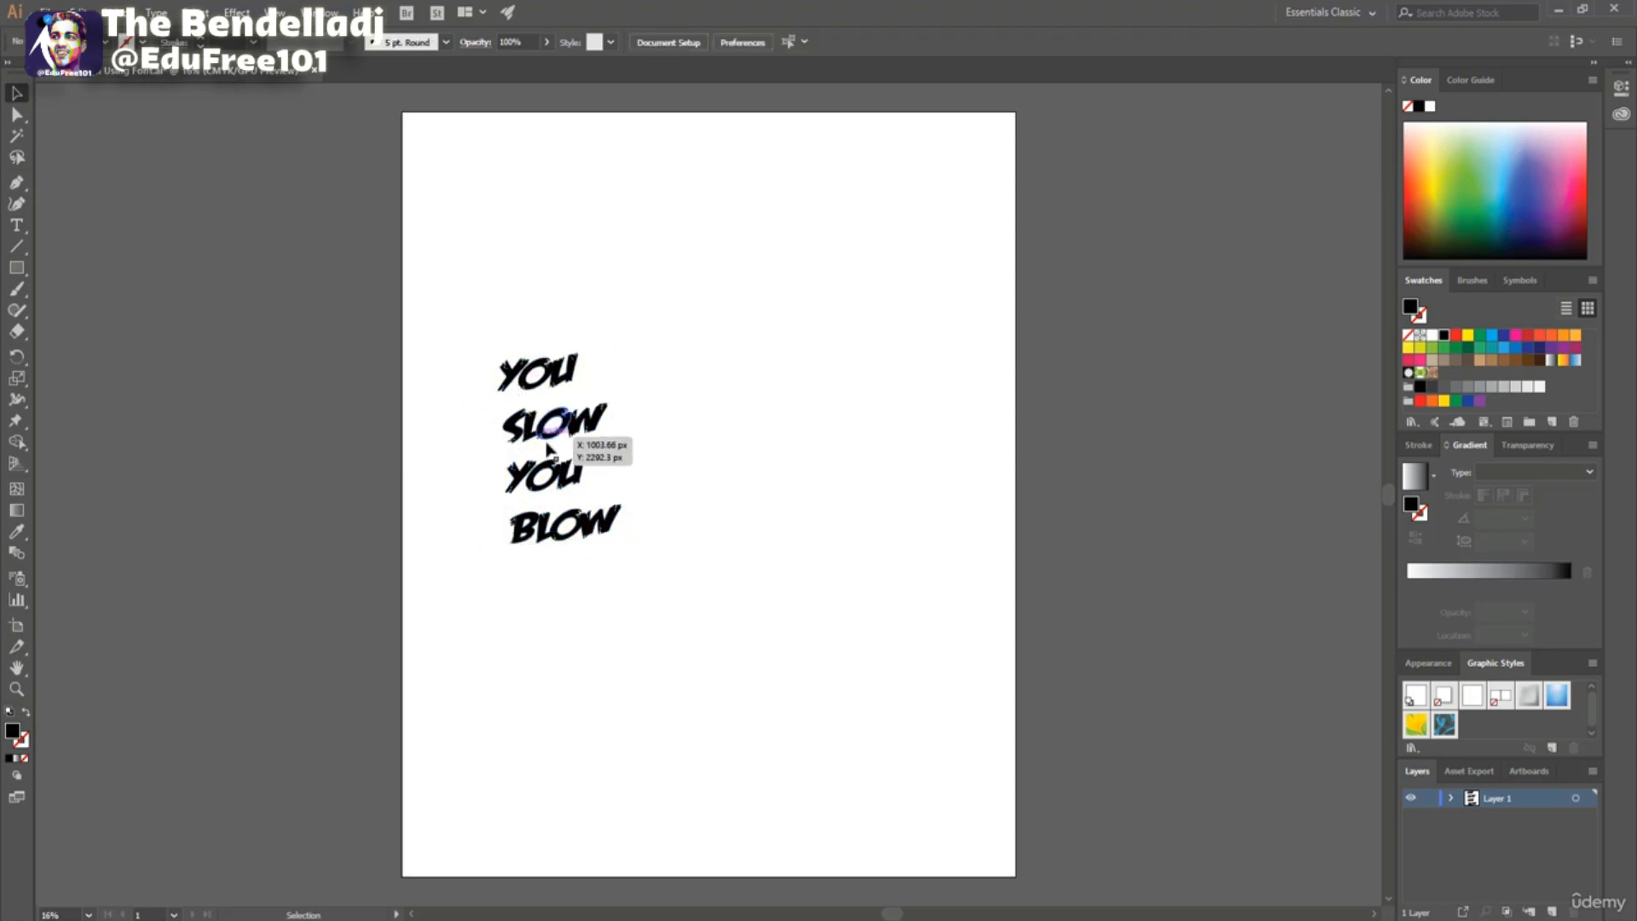
Isolate the outlined text group and move the letters of the first YOU down, close above SLOW.
double_click(515, 386)
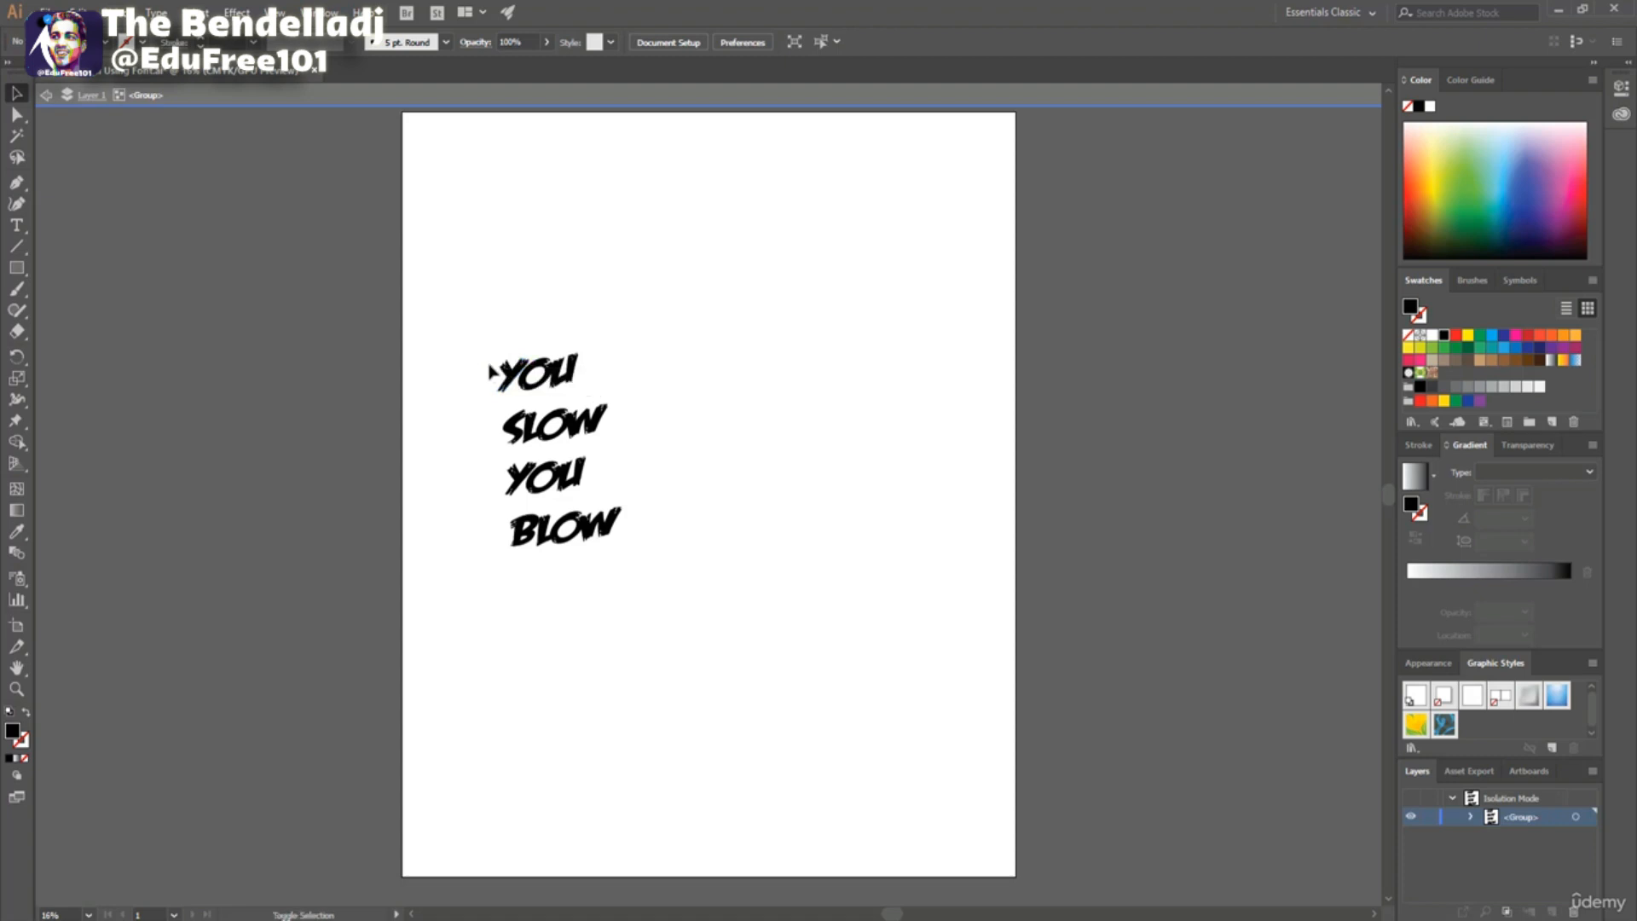
click(516, 372)
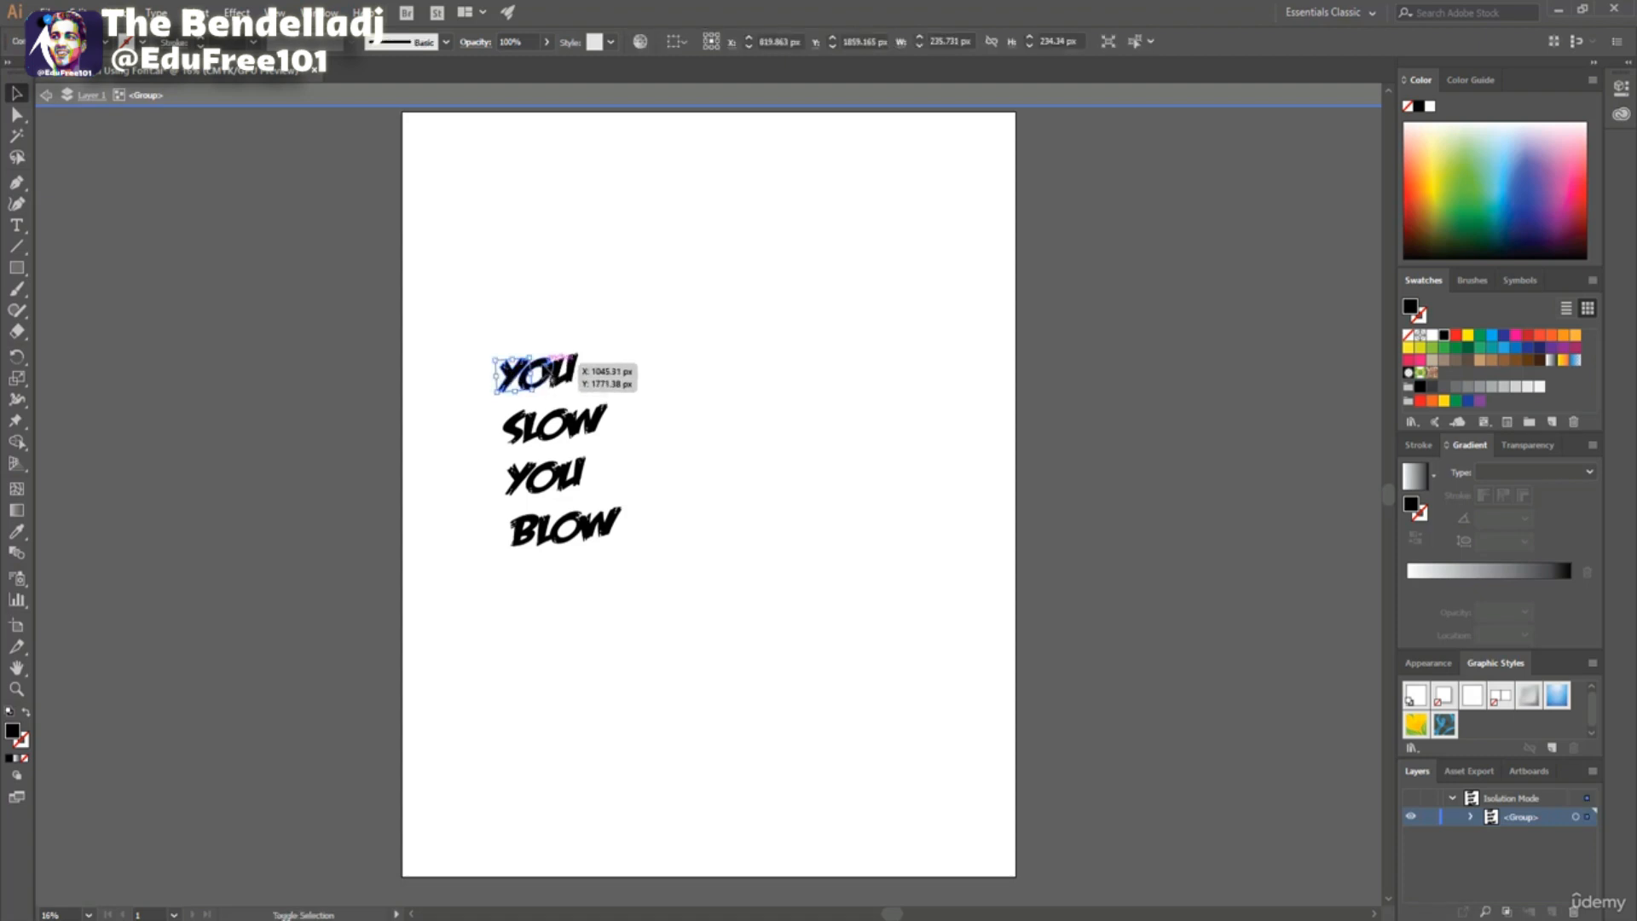
shift+click(568, 368)
shift+click(563, 385)
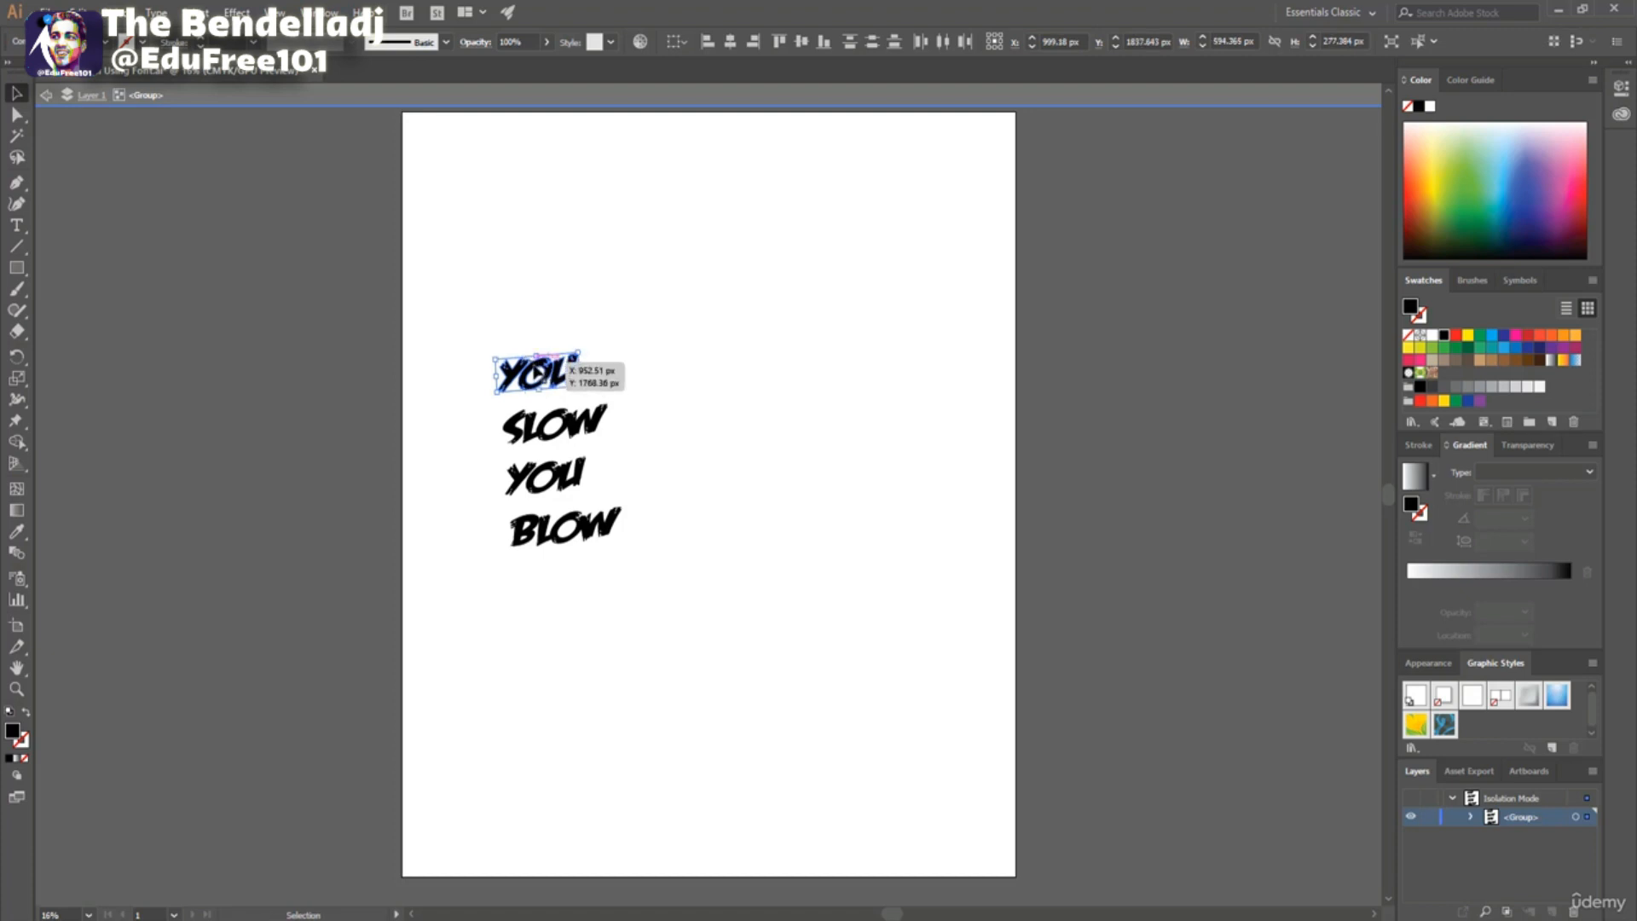
drag(535, 373, 547, 389)
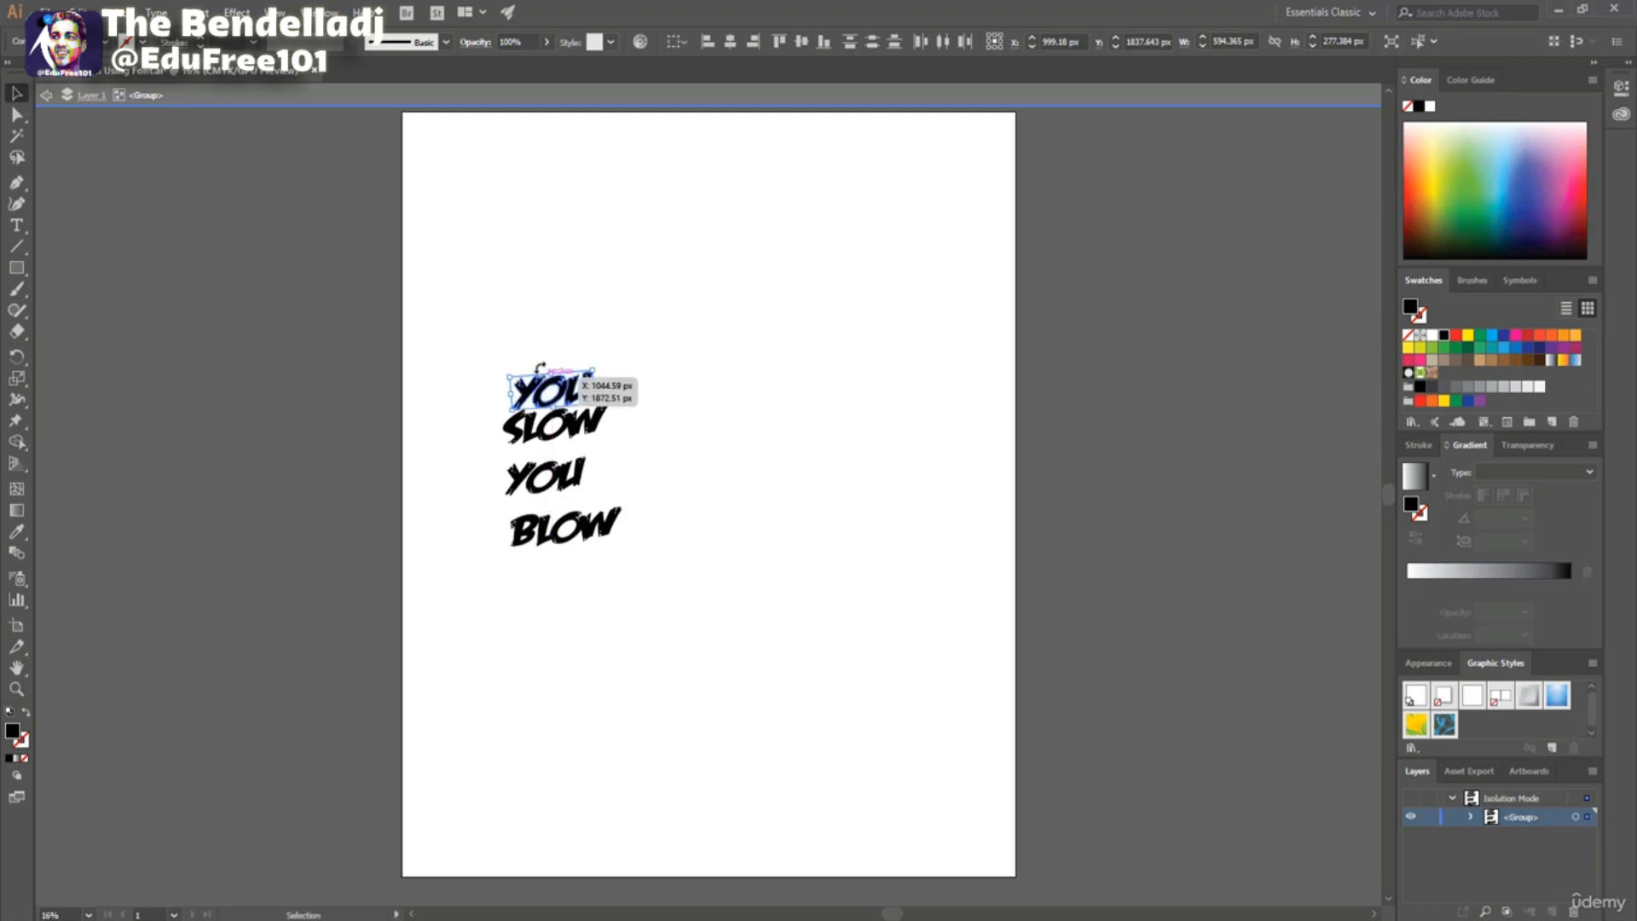
click(533, 324)
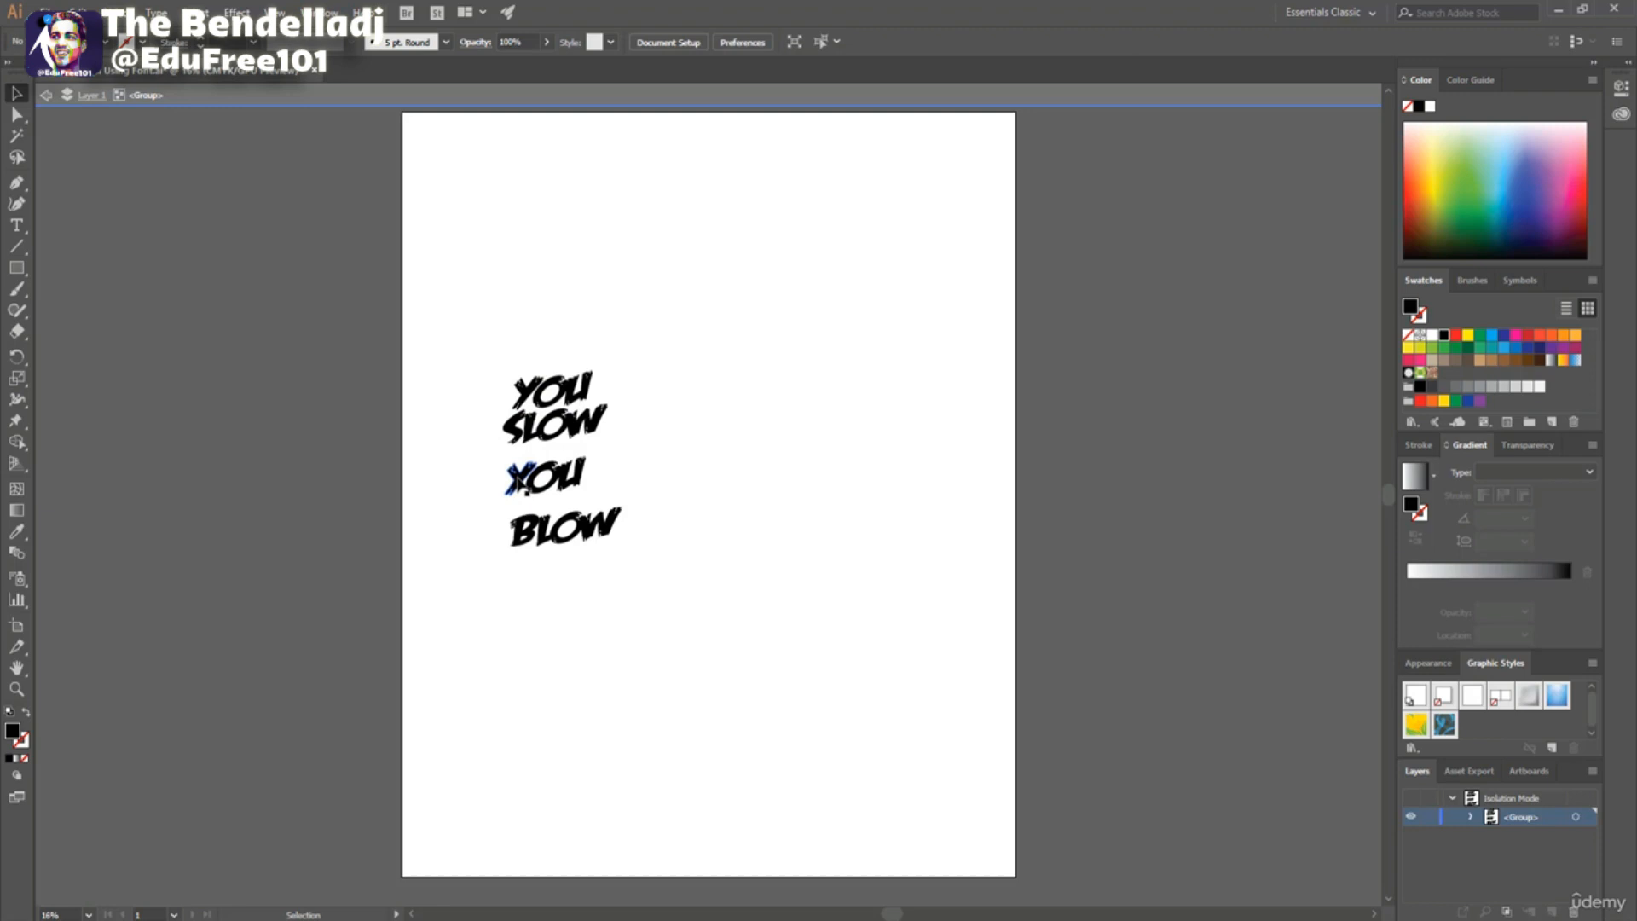
Move the letters of the second YOU up so the word sits directly beneath SLOW.
click(514, 479)
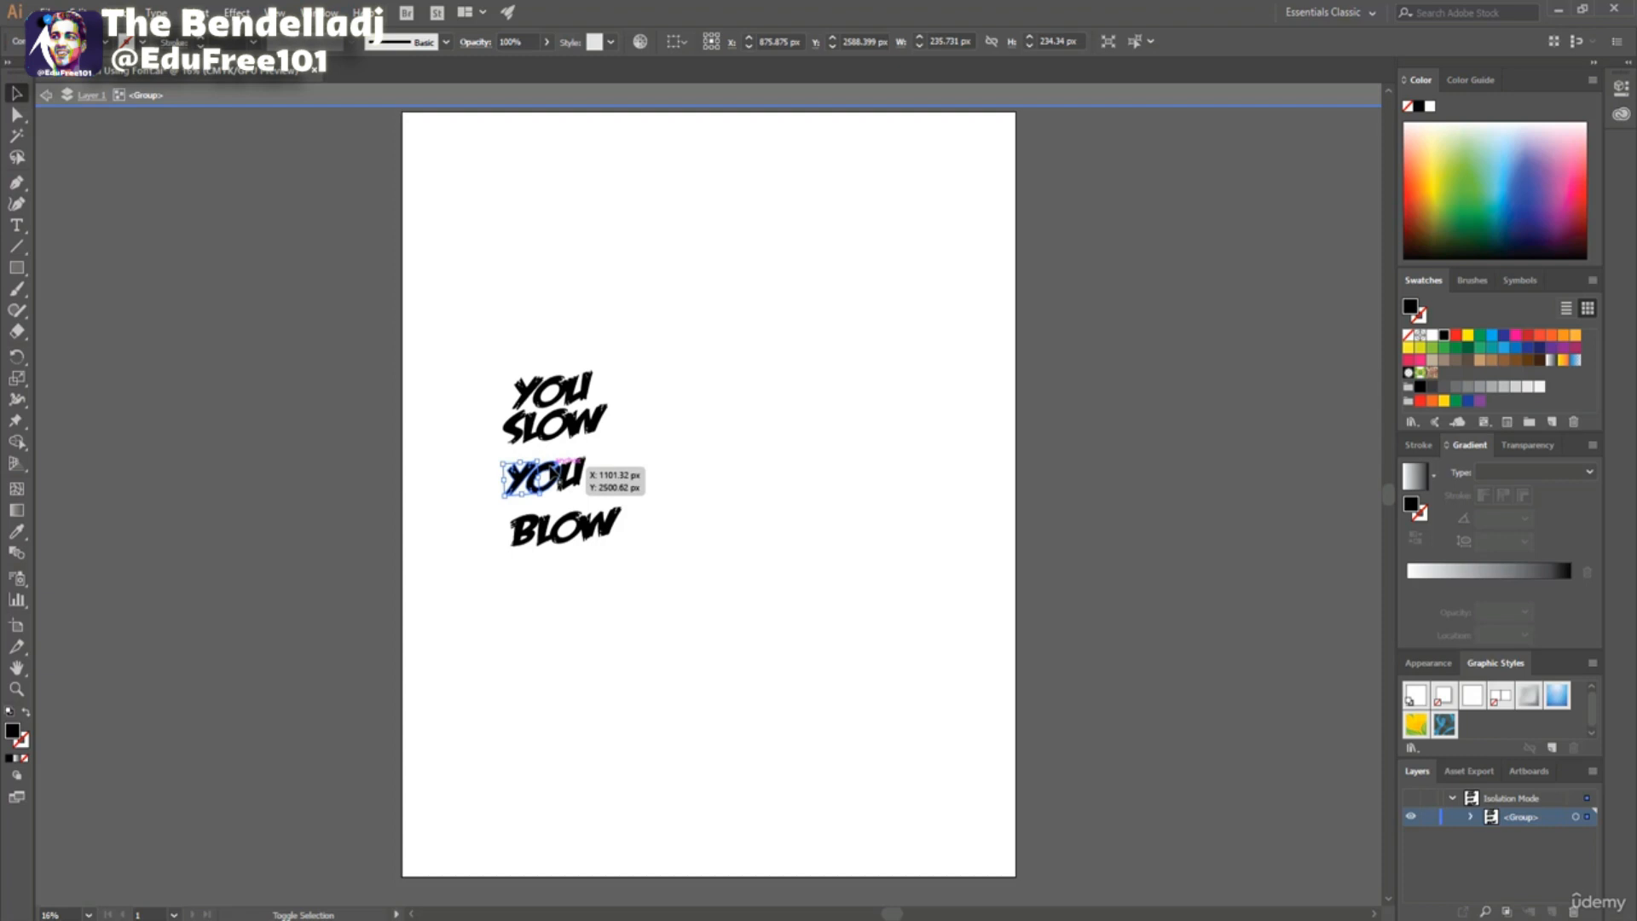
shift+click(559, 469)
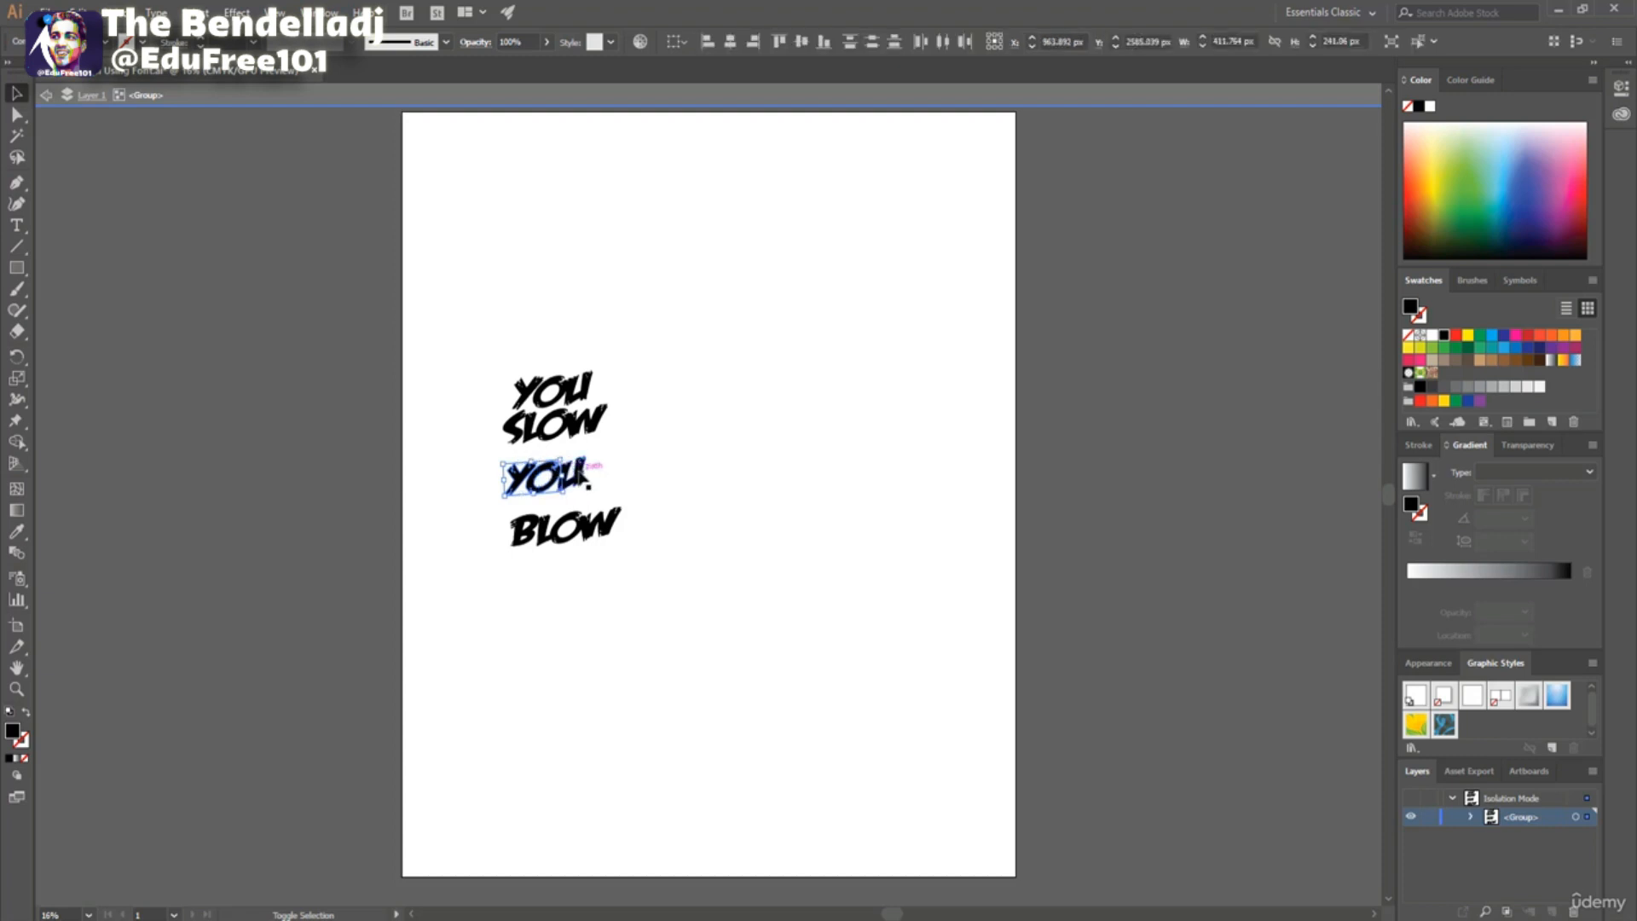
drag(544, 479, 544, 458)
Move the letters of BLOW up directly beneath the second YOU and exit isolation mode.
click(522, 527)
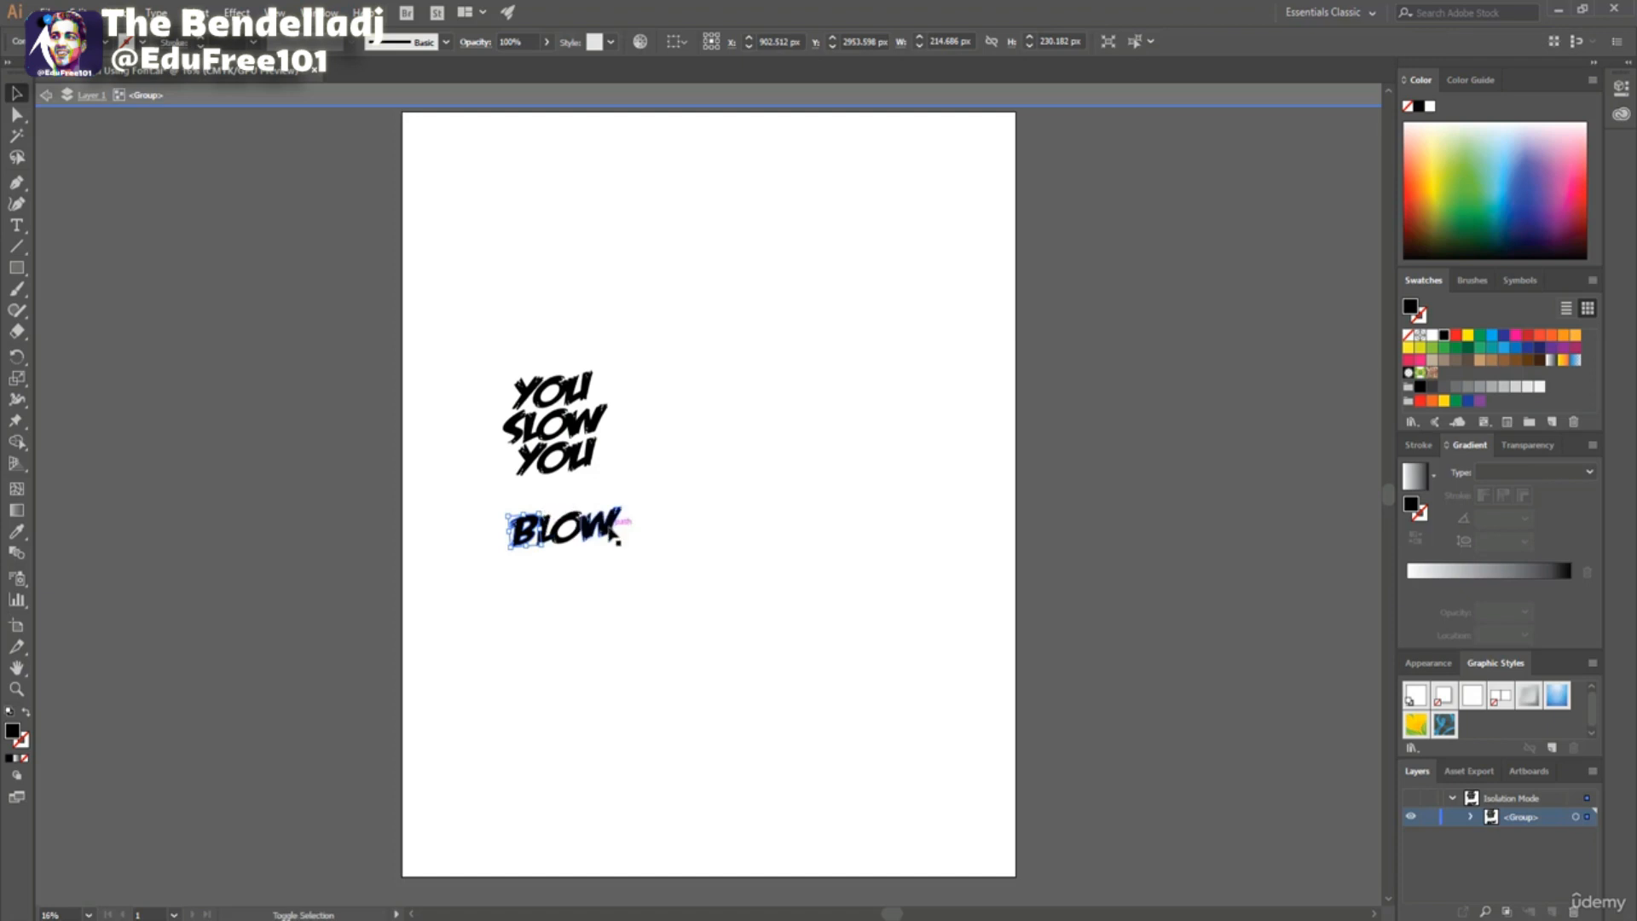
shift+click(618, 533)
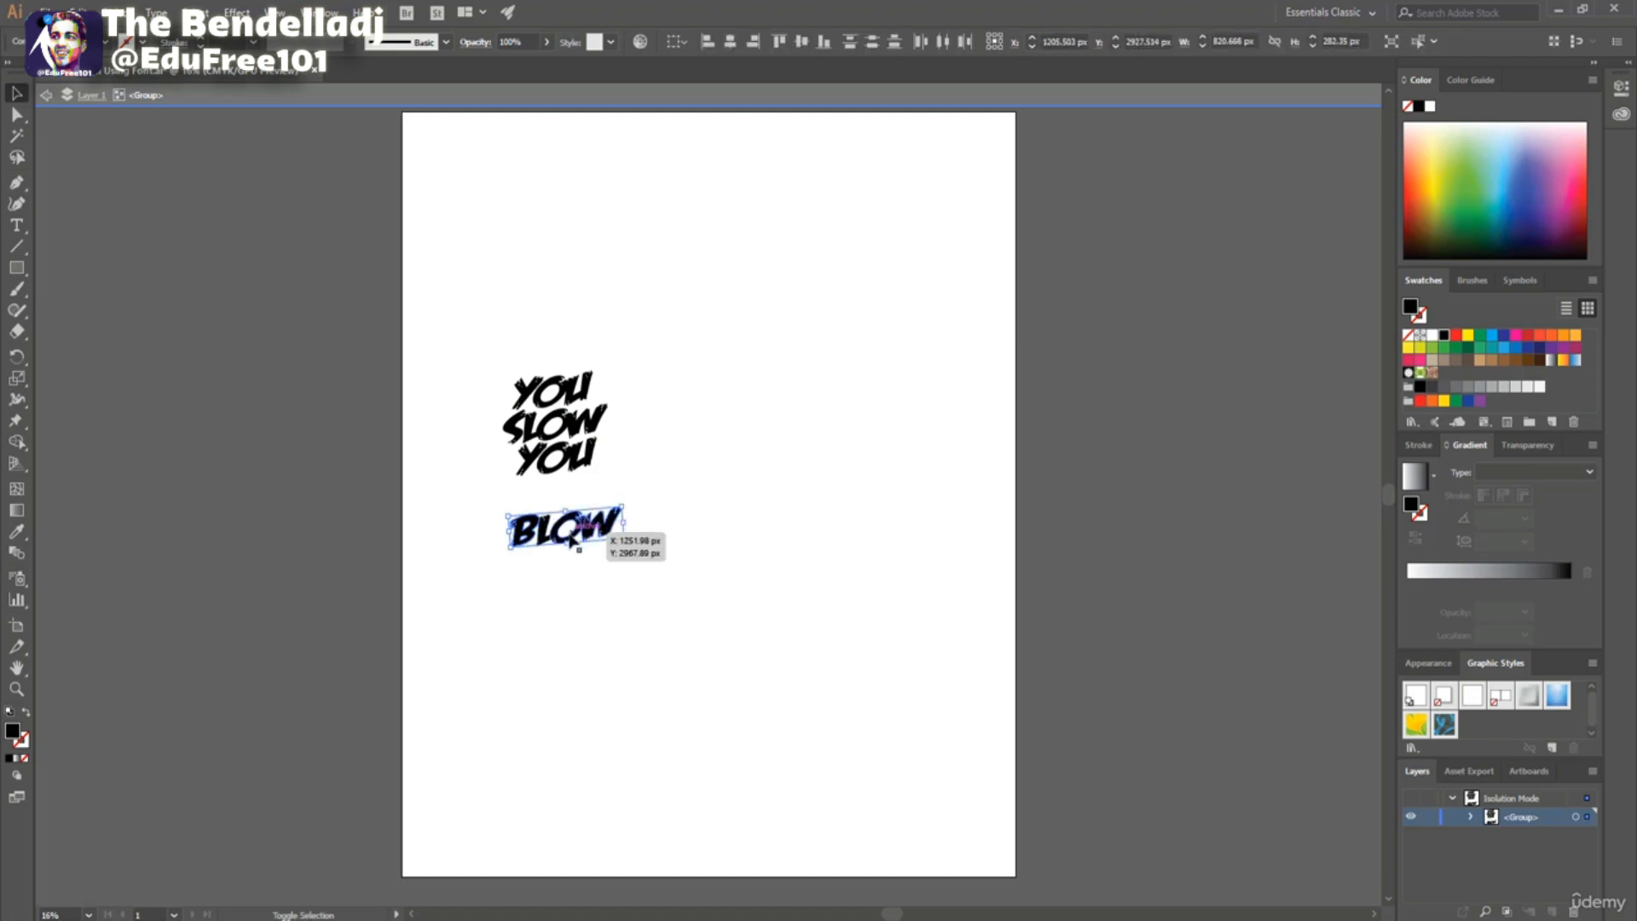
drag(546, 527, 540, 492)
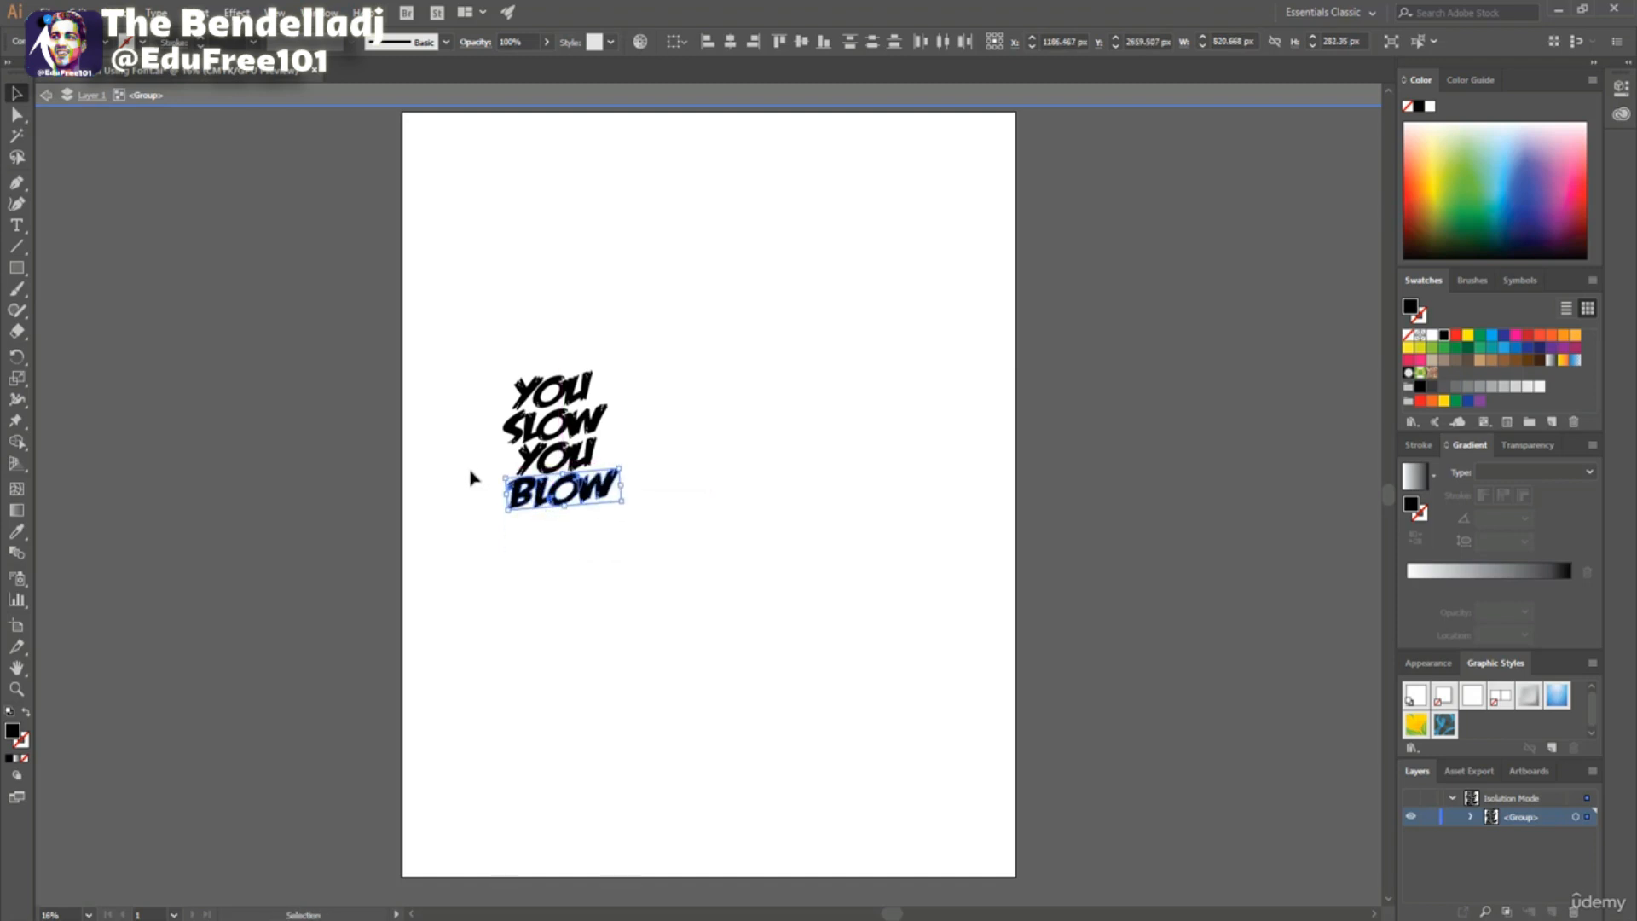
click(465, 430)
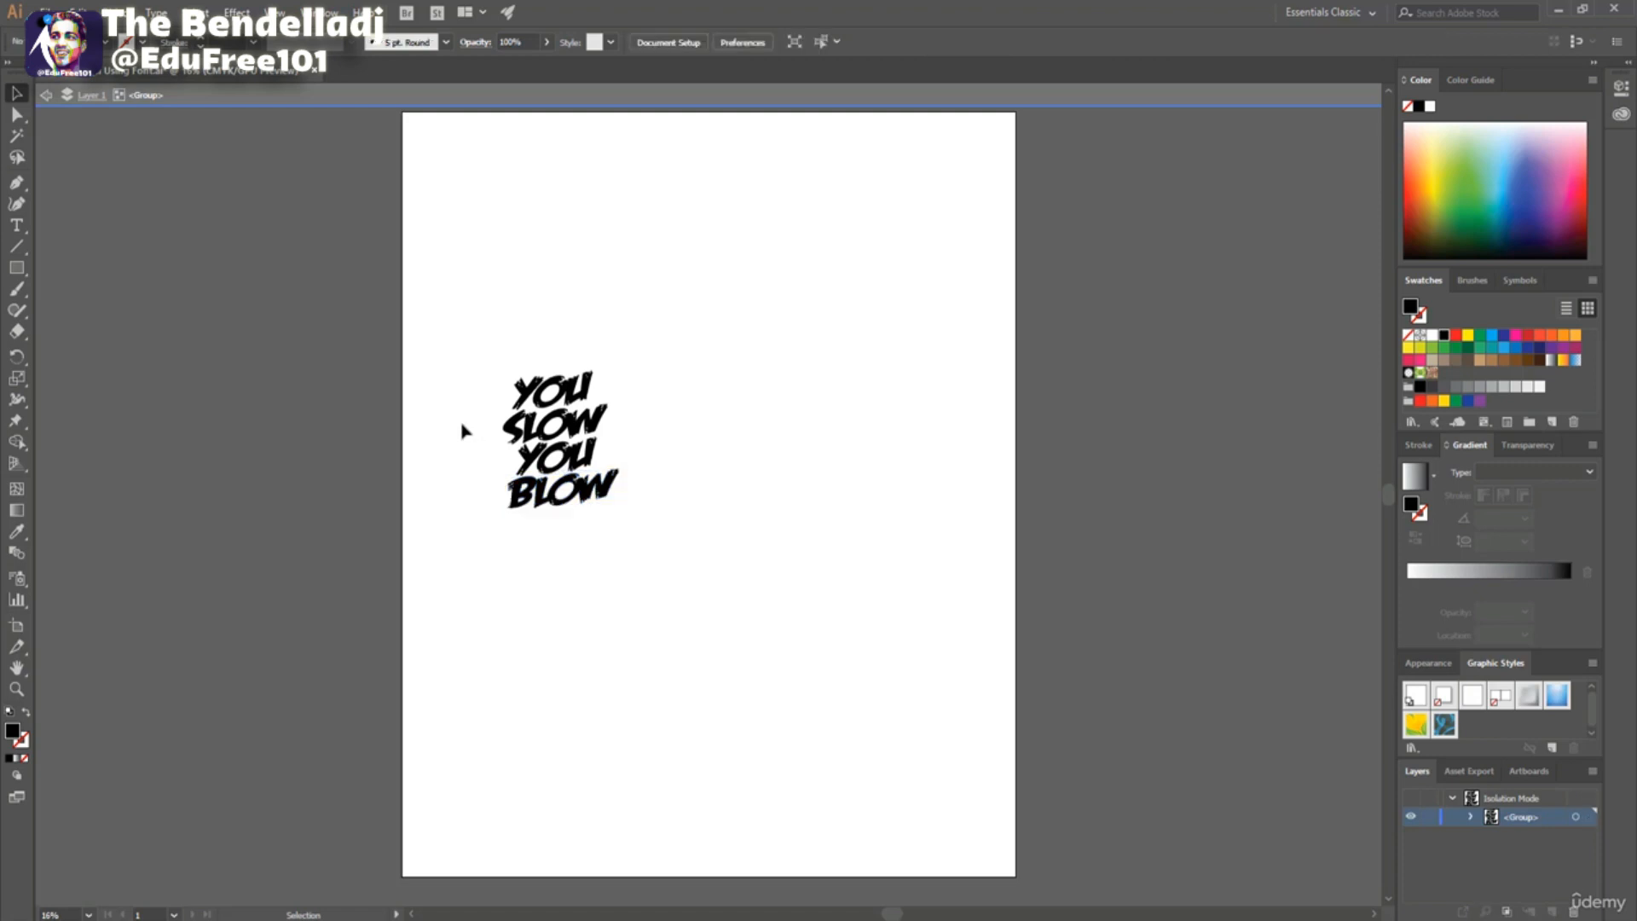
double_click(667, 307)
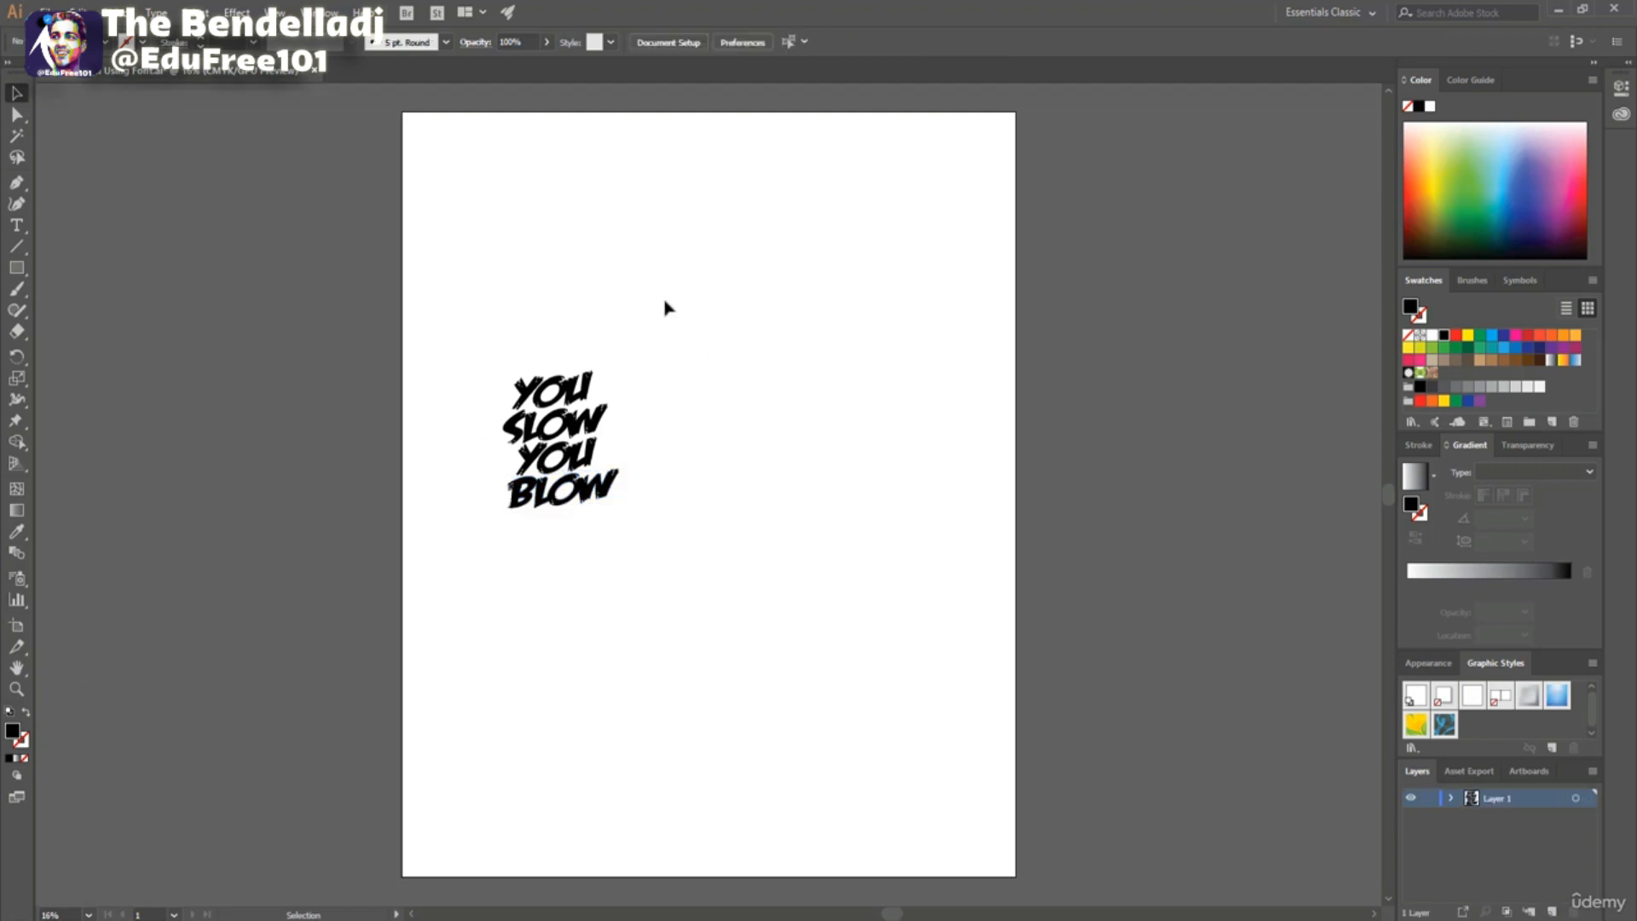
Scale the whole text group to about 1749 x 2002 px and place it near the artboard's centre.
drag(444, 322, 758, 605)
drag(613, 370, 684, 271)
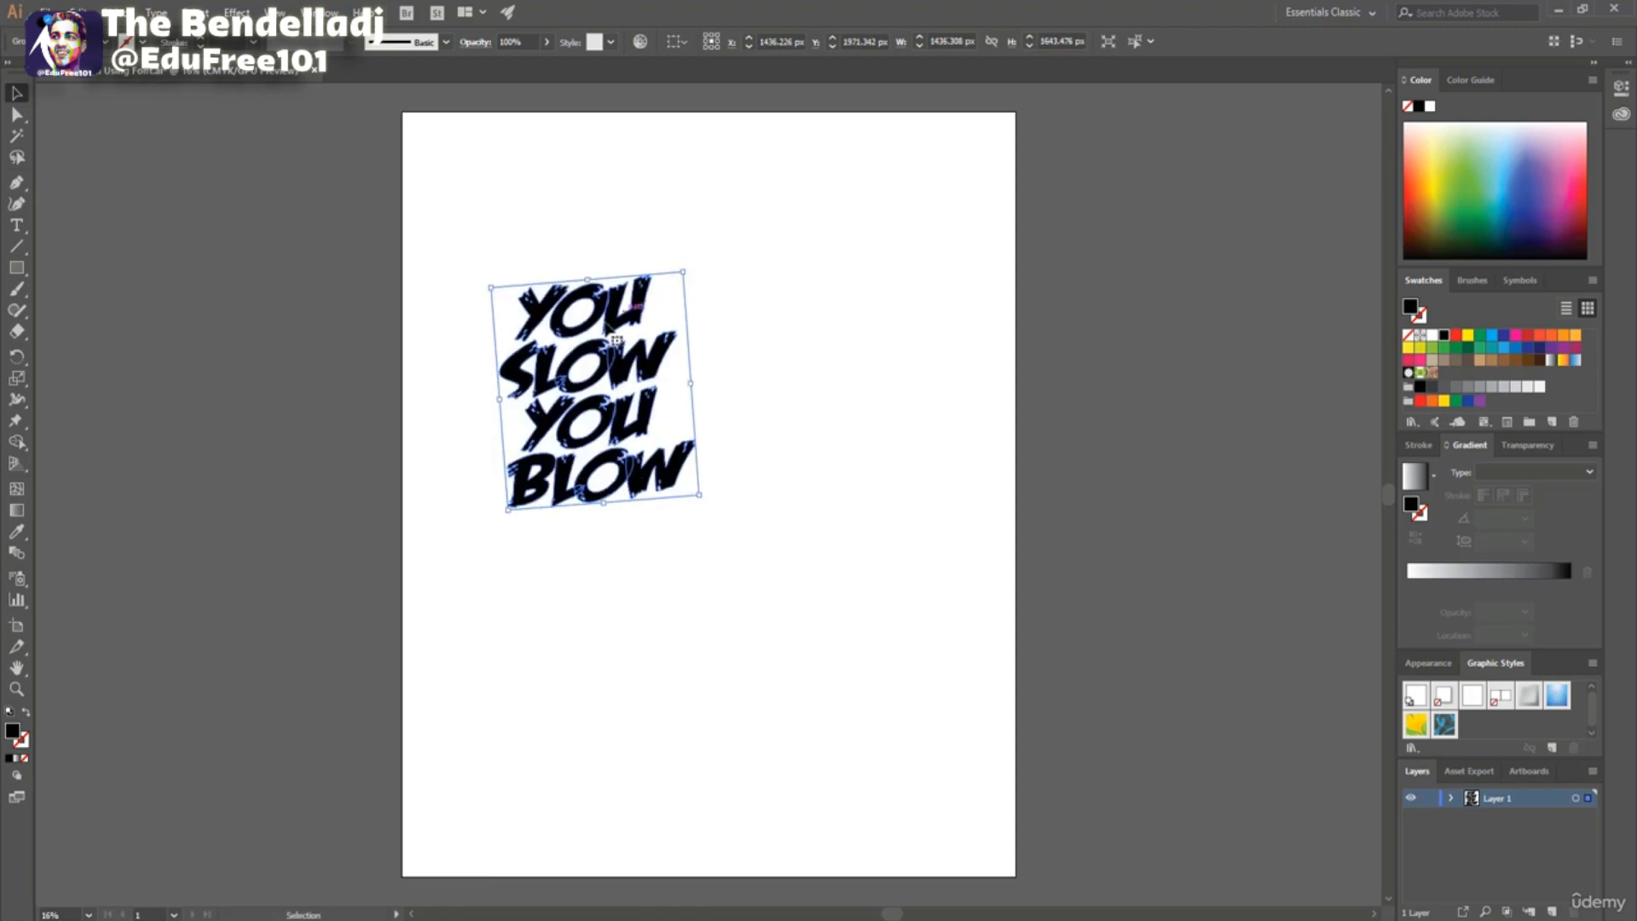
drag(567, 308, 688, 372)
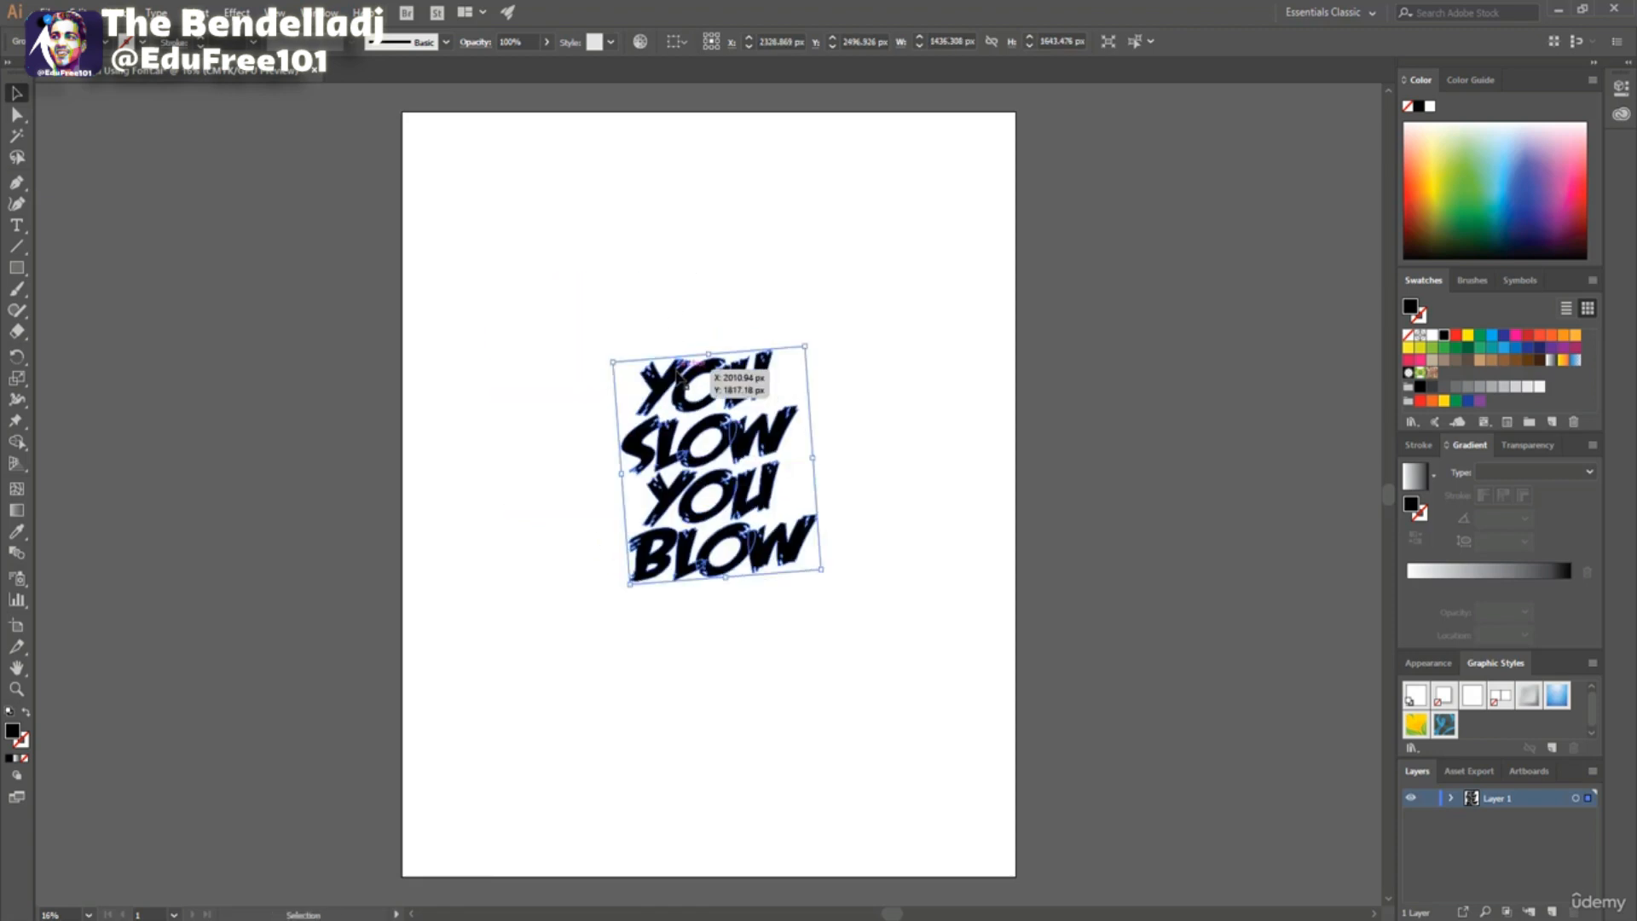
drag(805, 346, 827, 273)
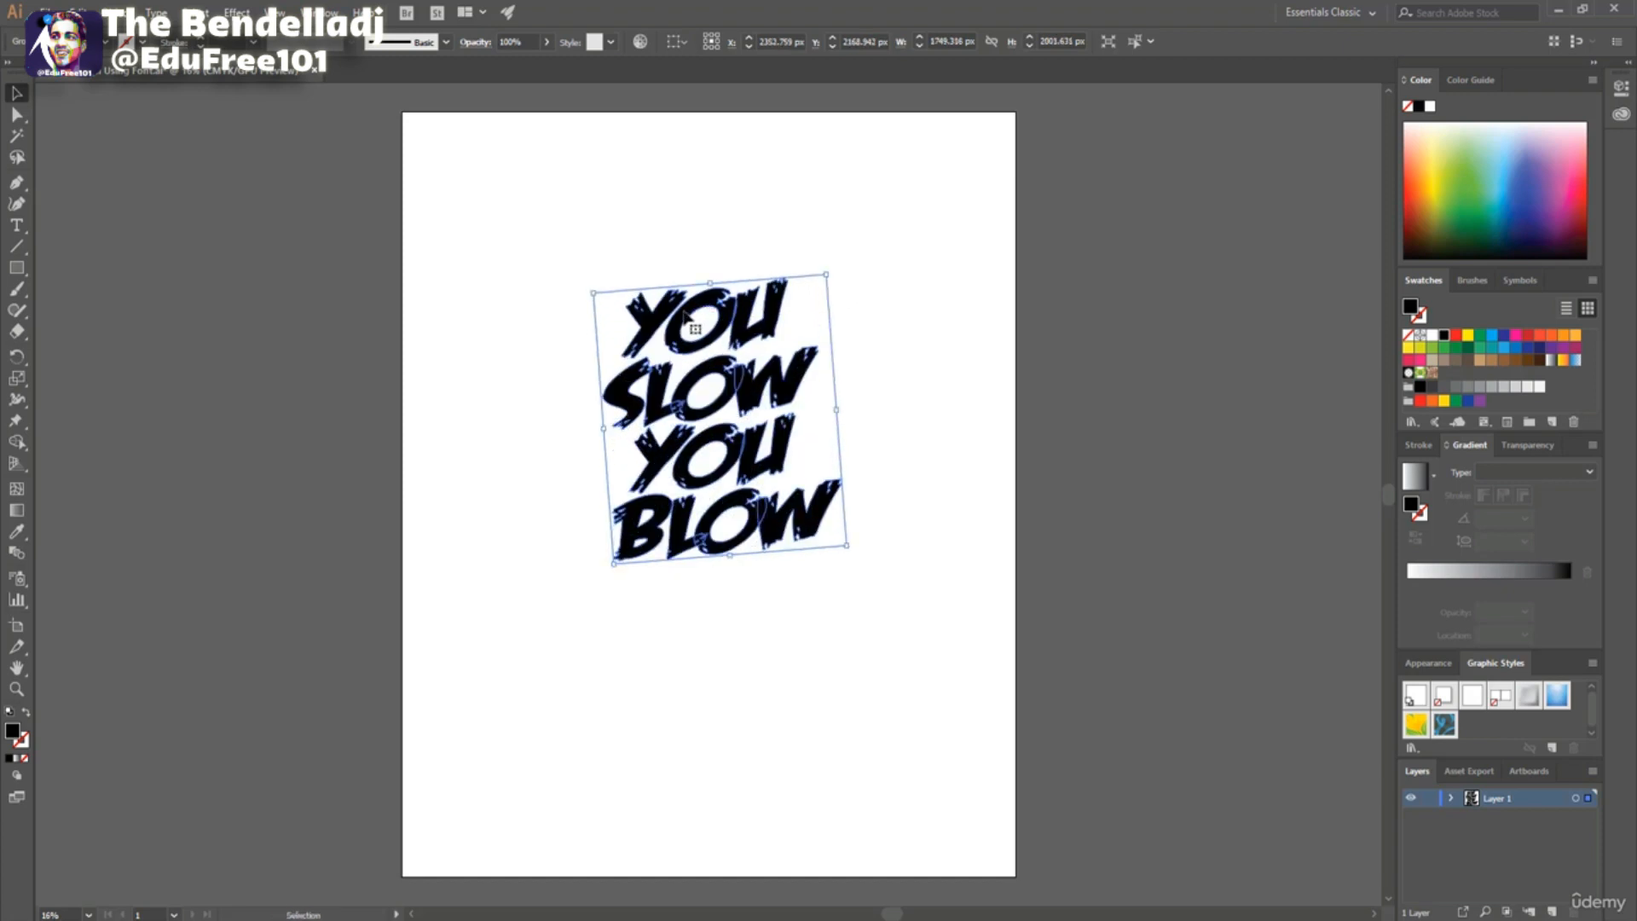
click(532, 640)
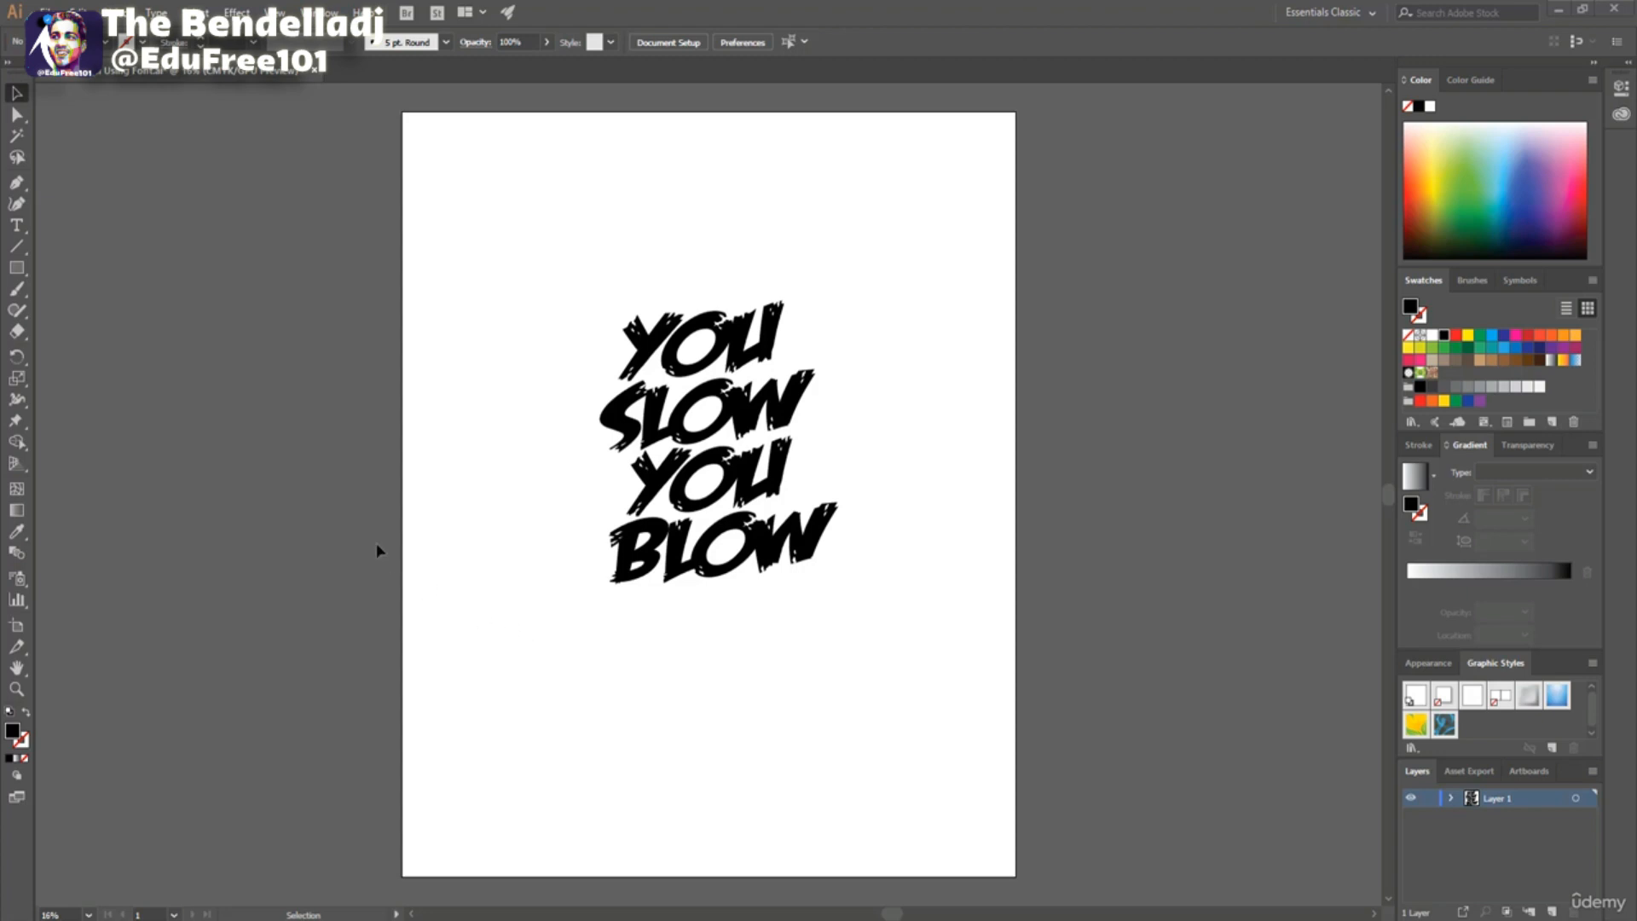
Draw a small black zigzag lightning bolt with the Pen tool in the empty area above the text.
drag(16, 183, 86, 186)
click(483, 220)
click(521, 201)
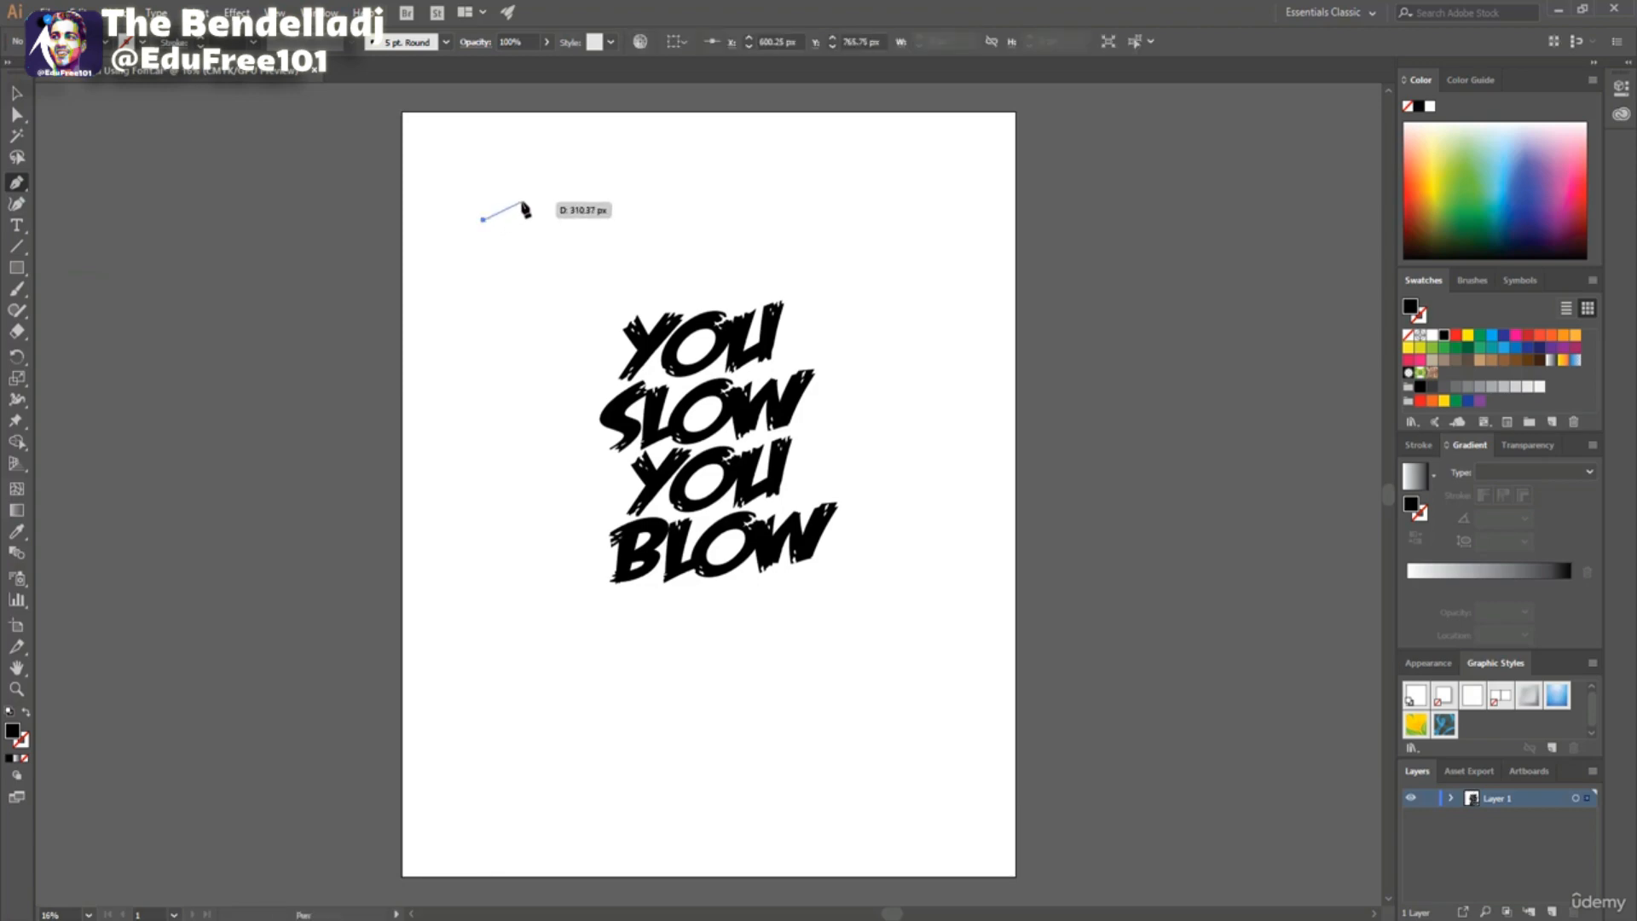
click(511, 215)
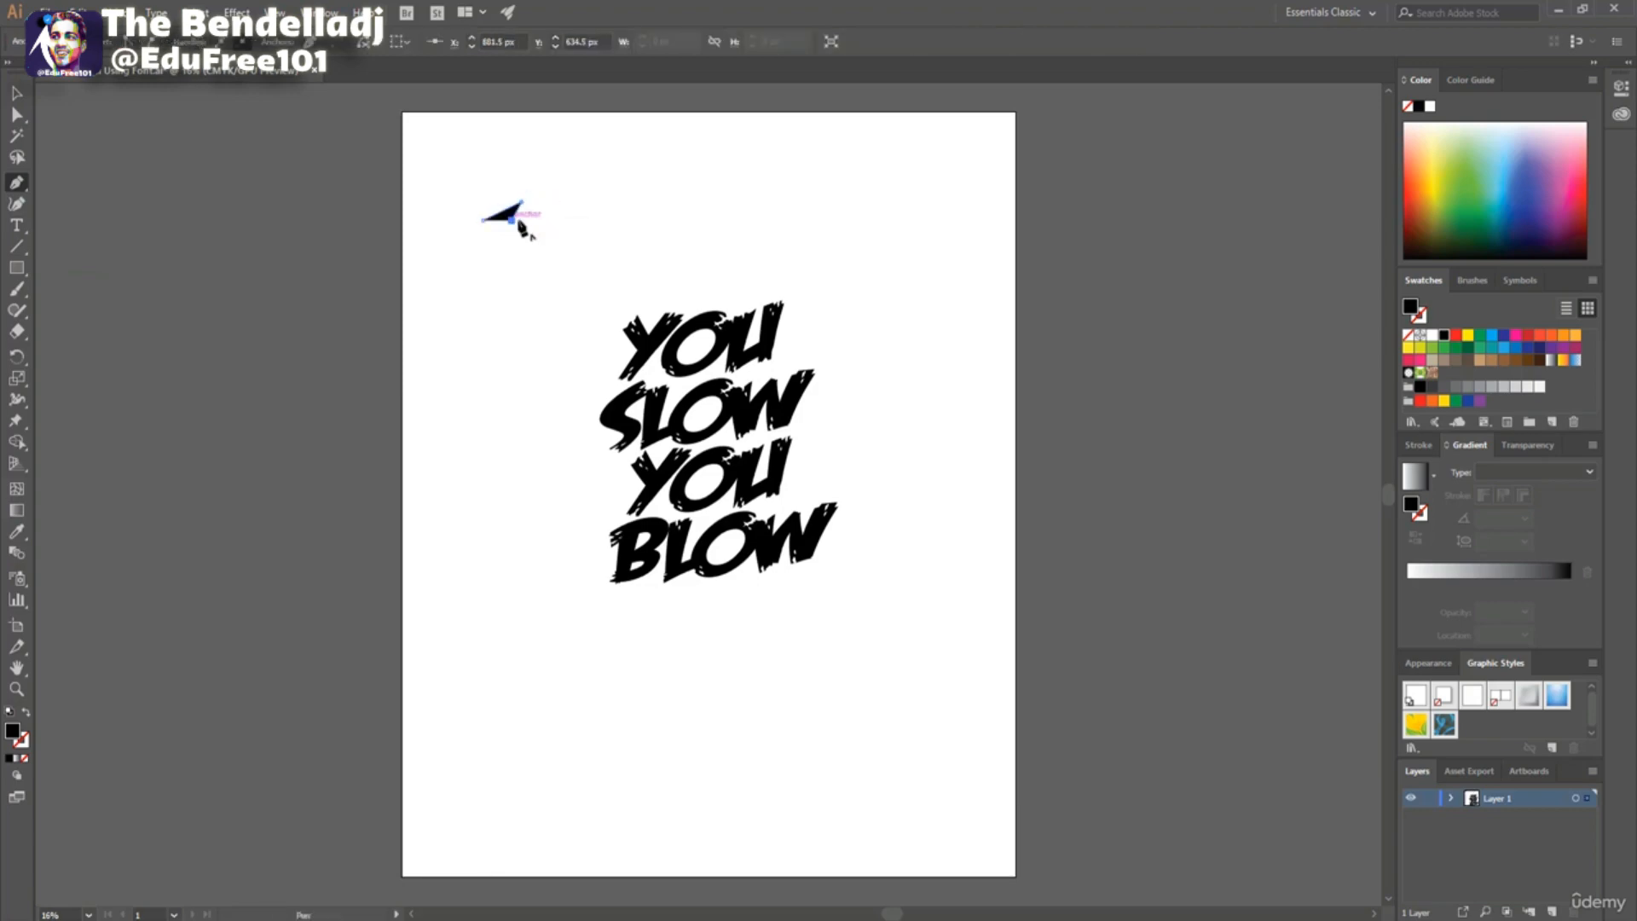
click(536, 212)
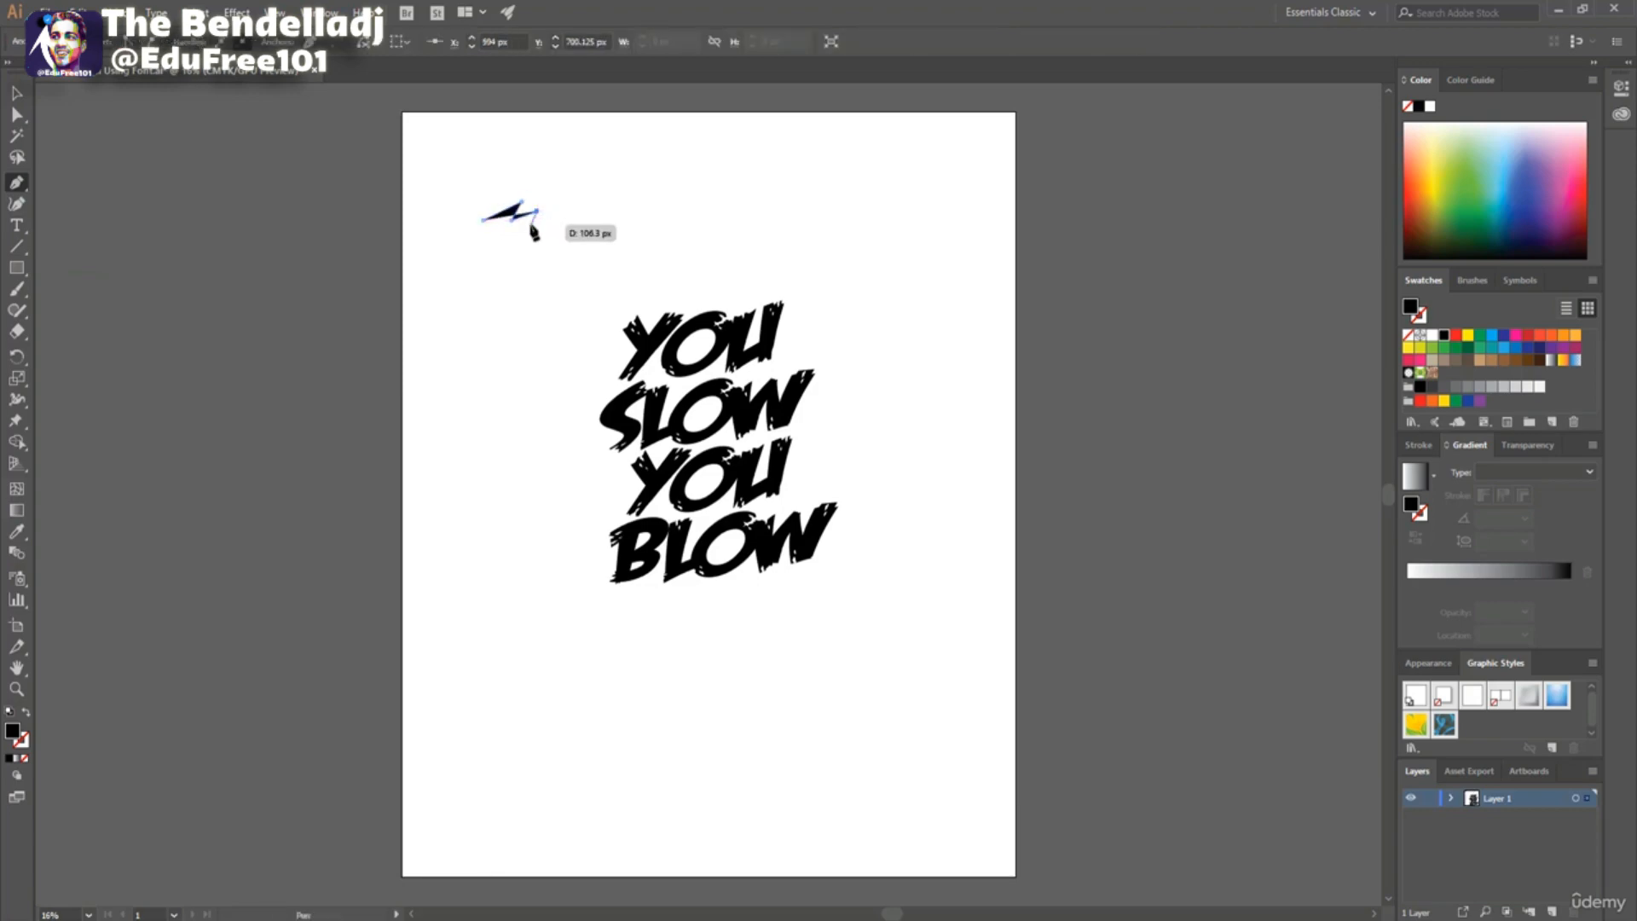
click(531, 227)
click(581, 212)
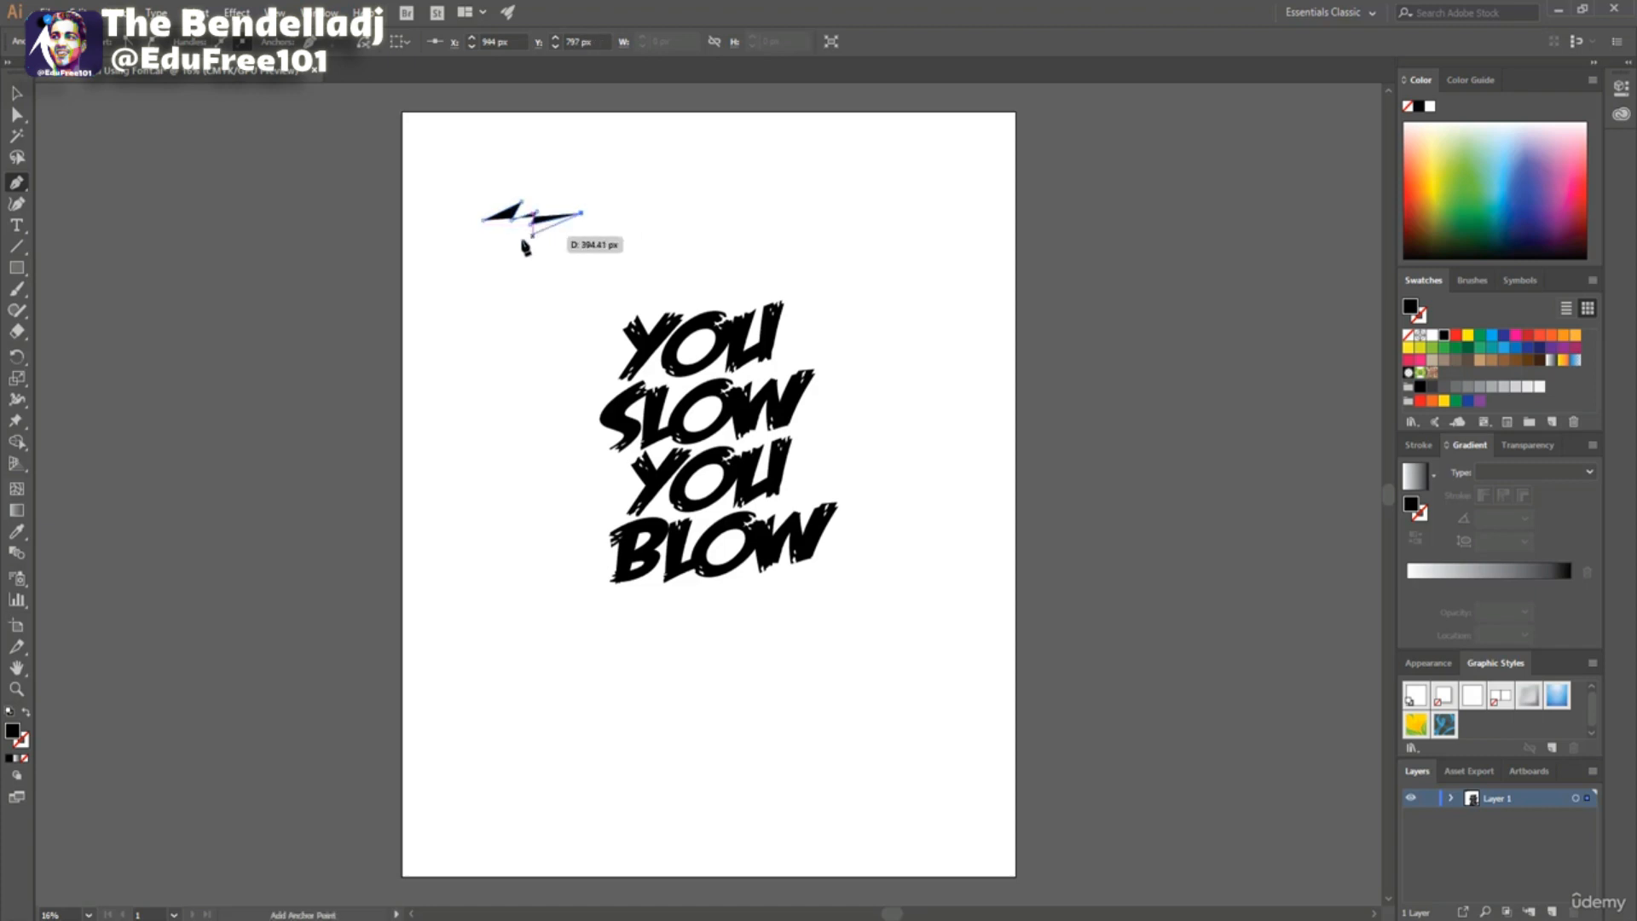
click(522, 231)
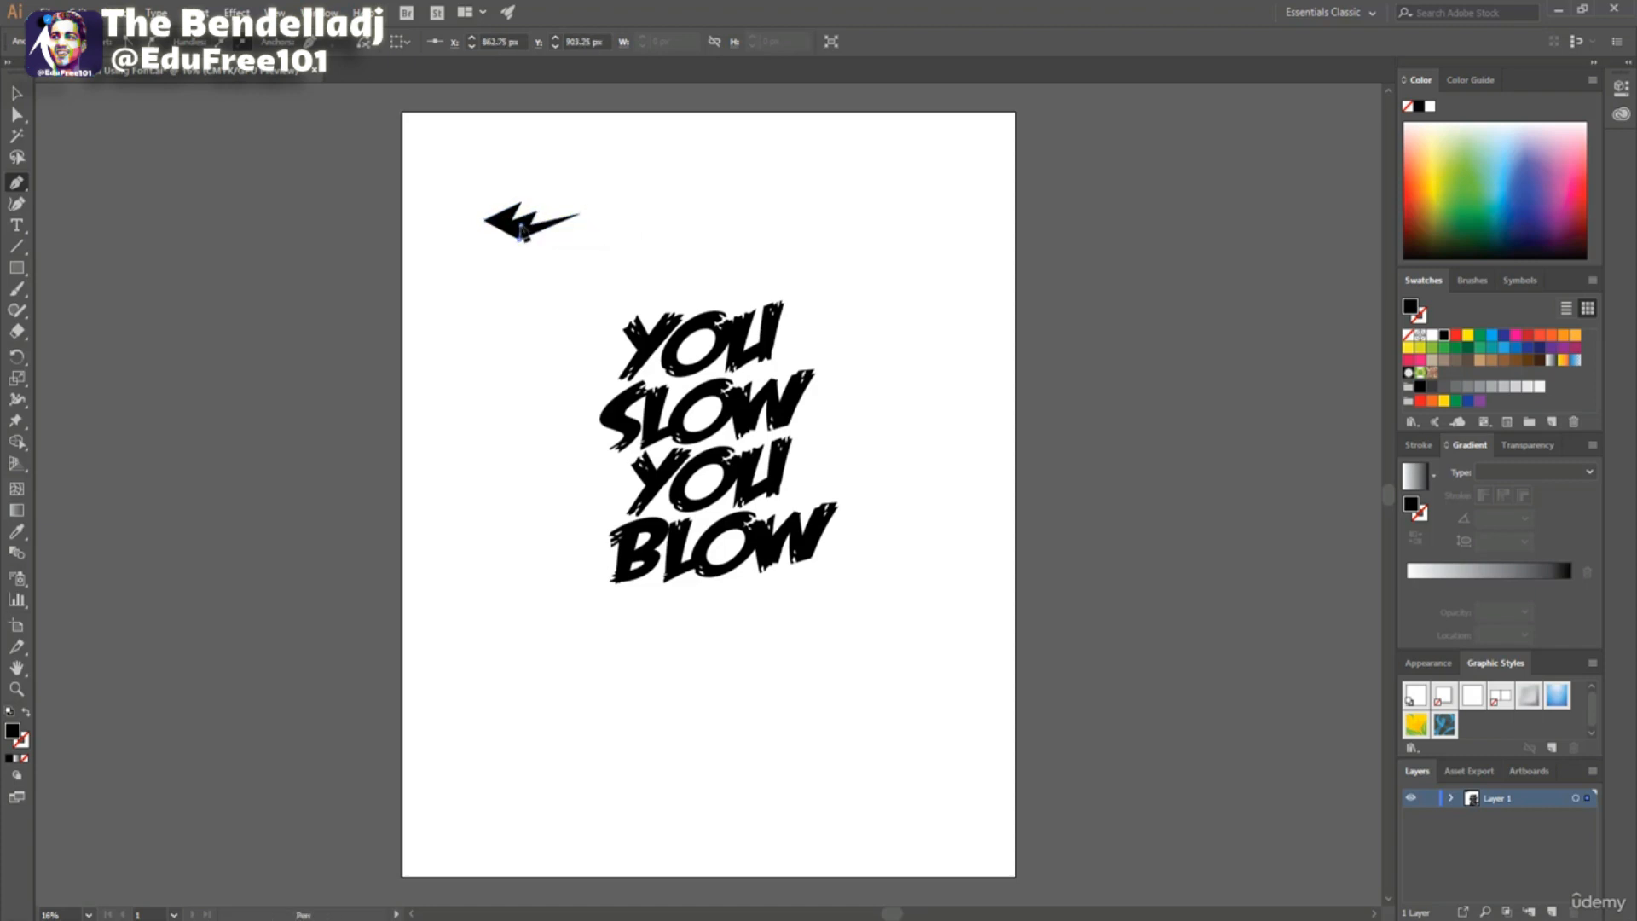
click(500, 232)
click(483, 228)
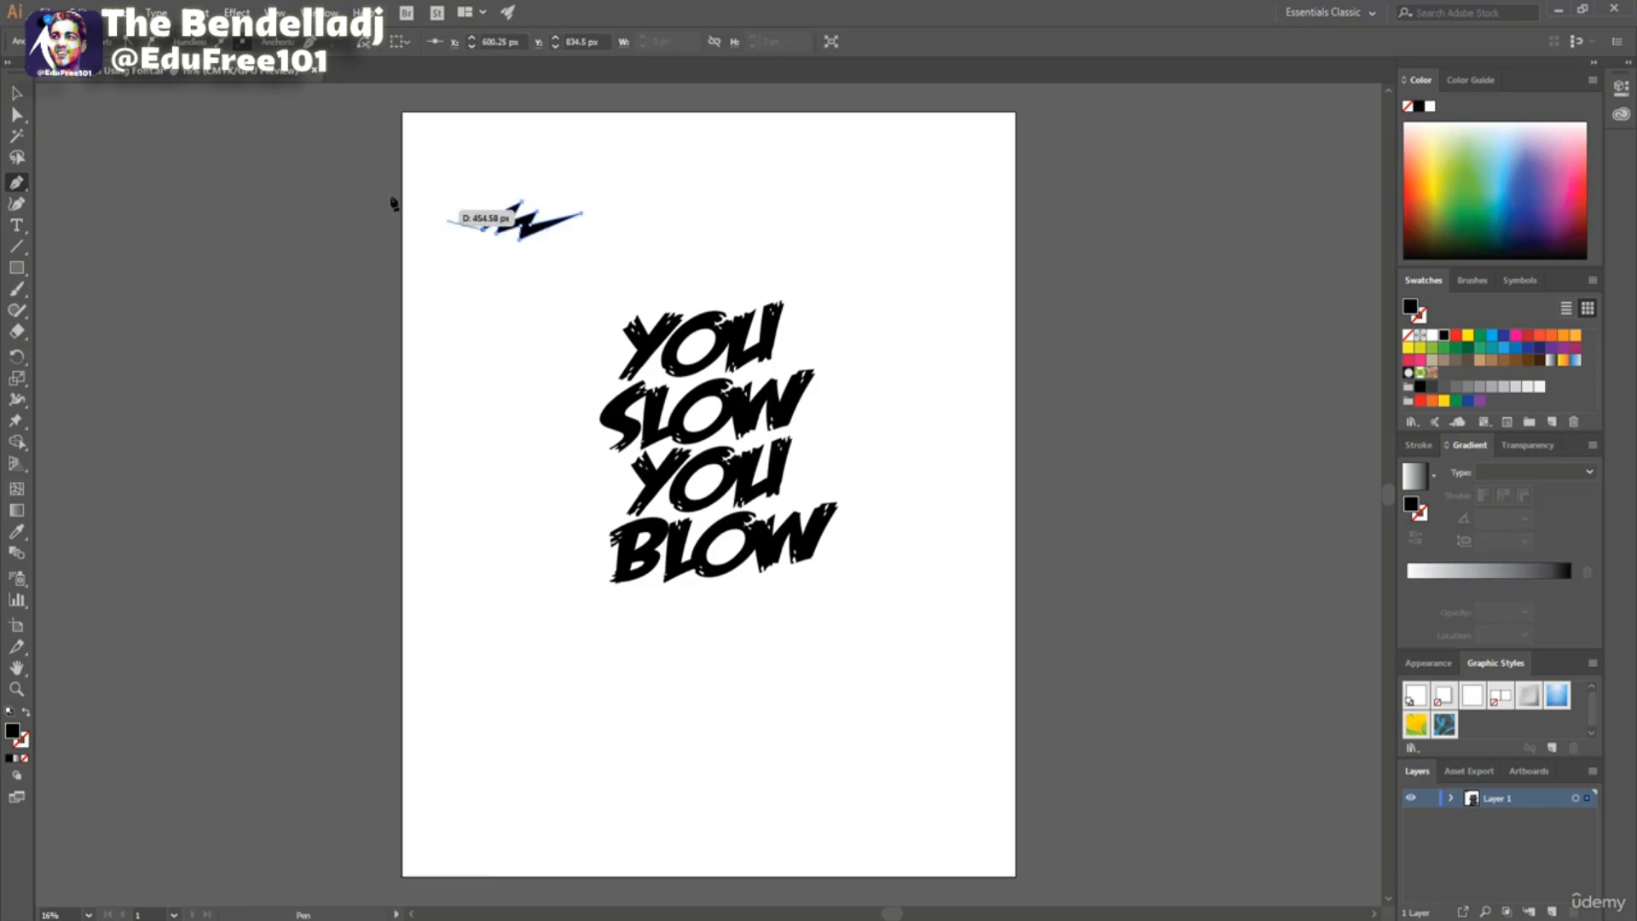
Move the lightning bolt to the end of the first YOU and deselect it.
click(17, 93)
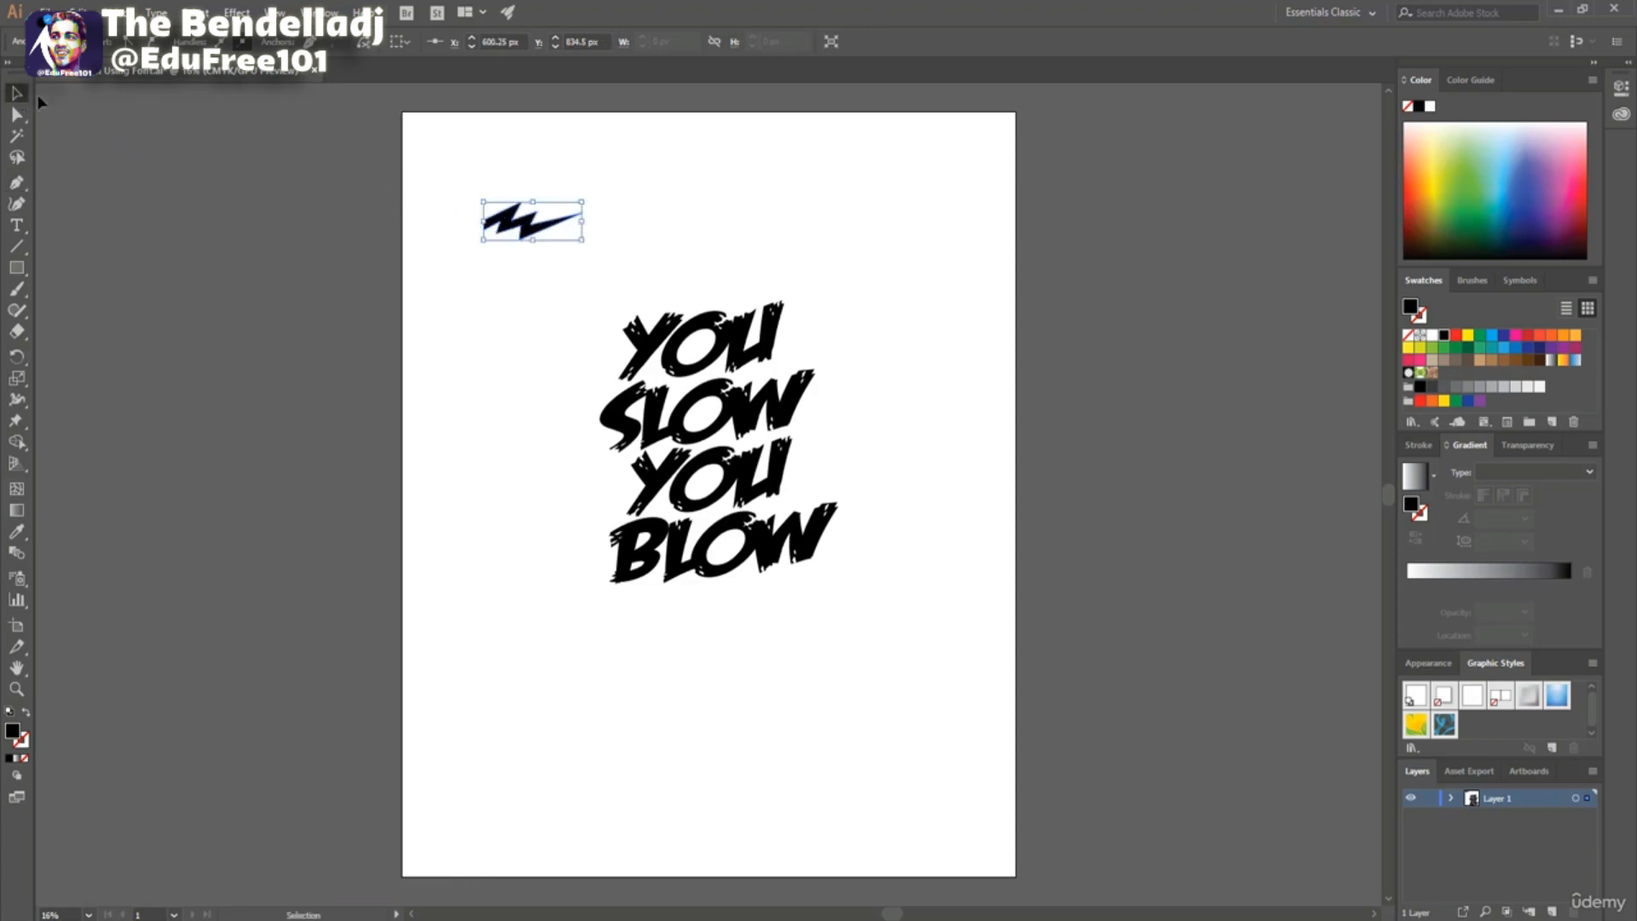
drag(535, 242, 807, 335)
key(ctrl+shift+a)
Draw a slanted four-cornered banner shape with the Pen tool below the text.
click(20, 186)
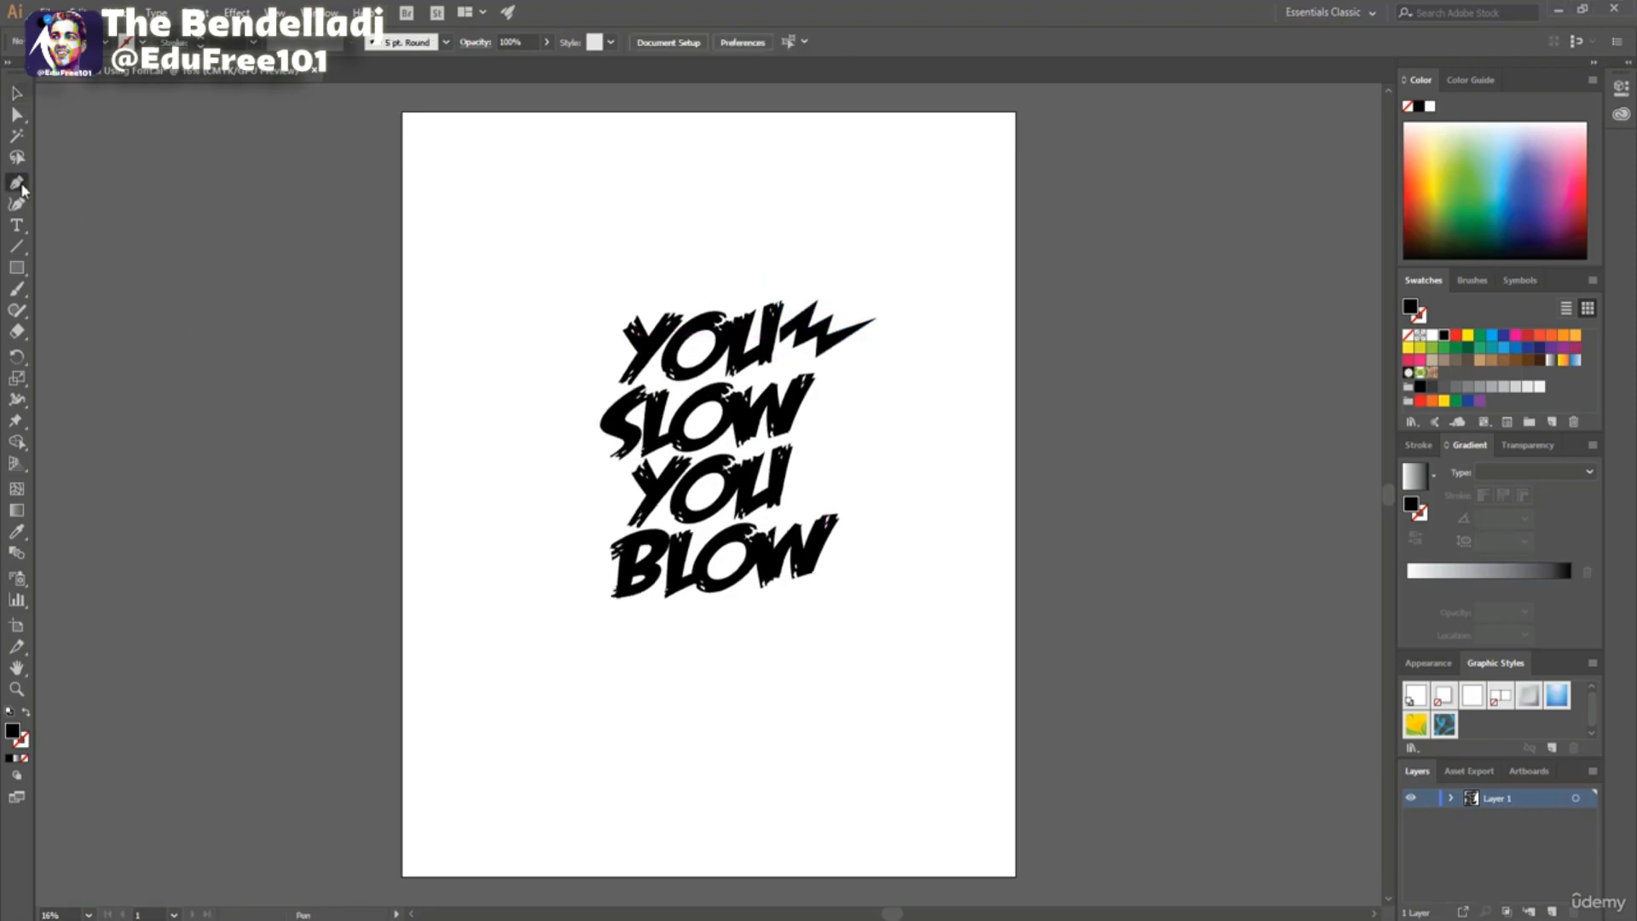
click(493, 728)
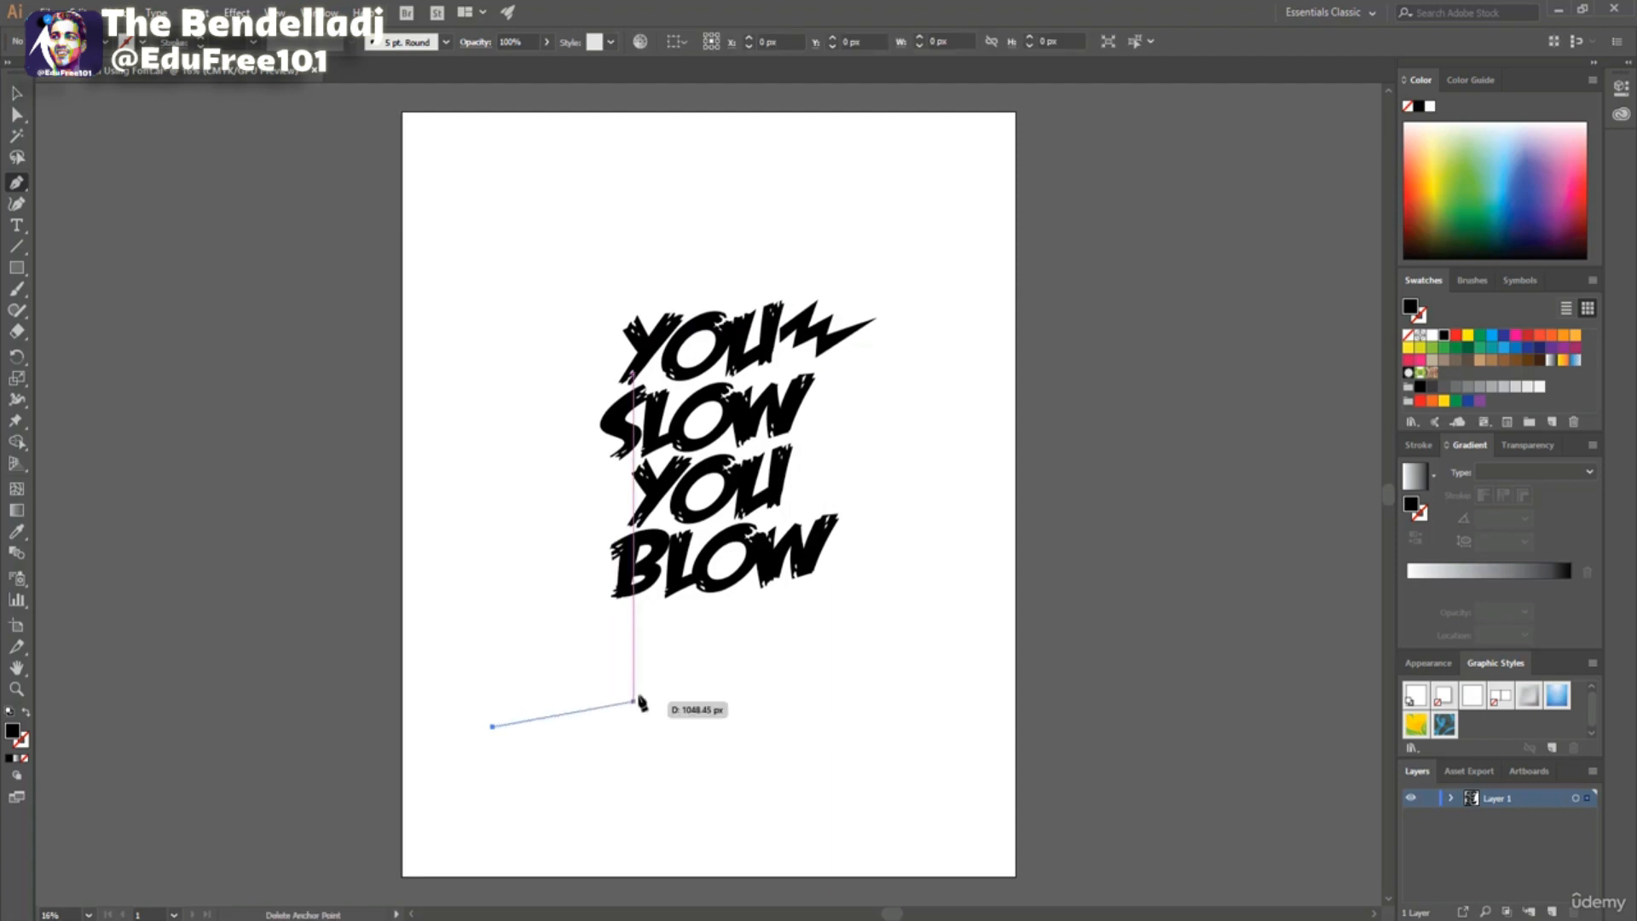
click(678, 688)
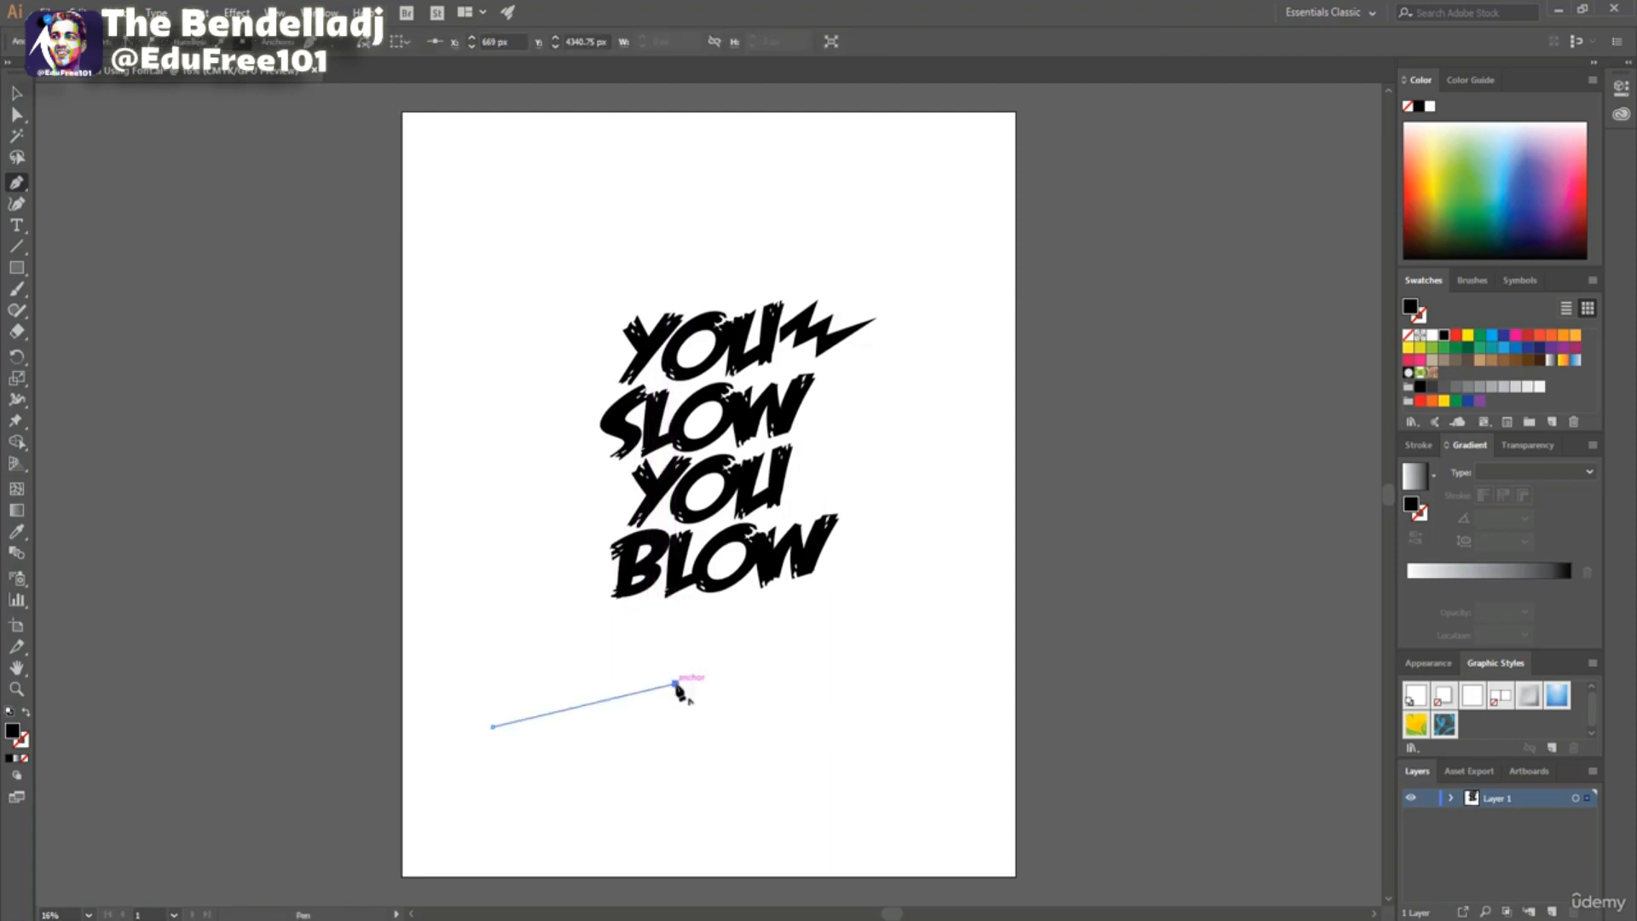
click(678, 734)
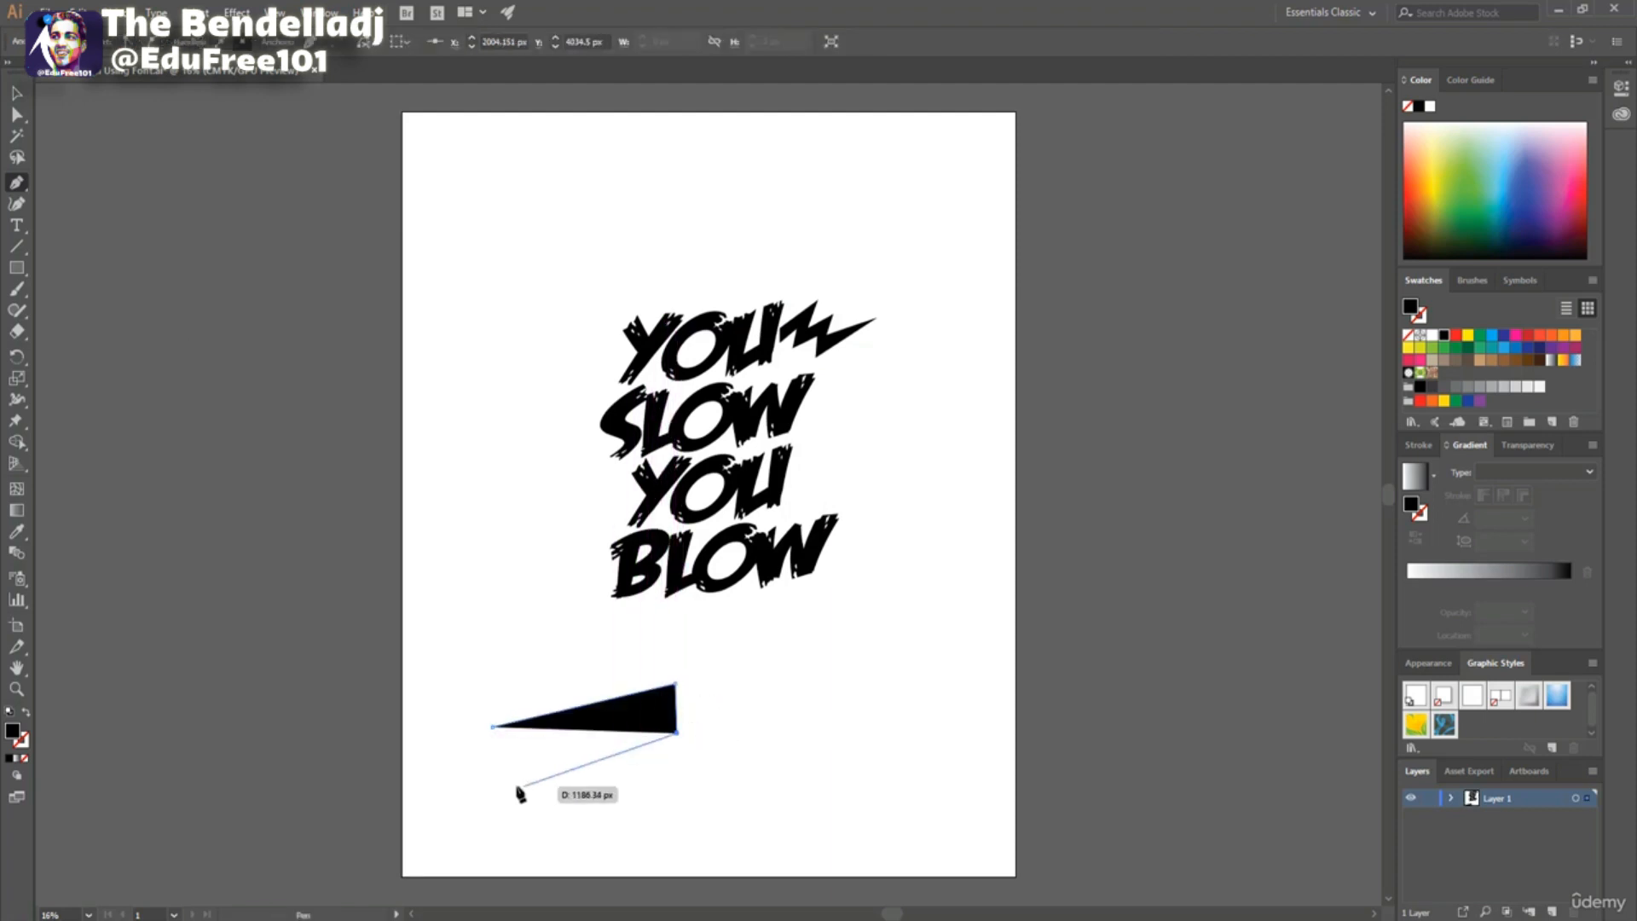
click(480, 781)
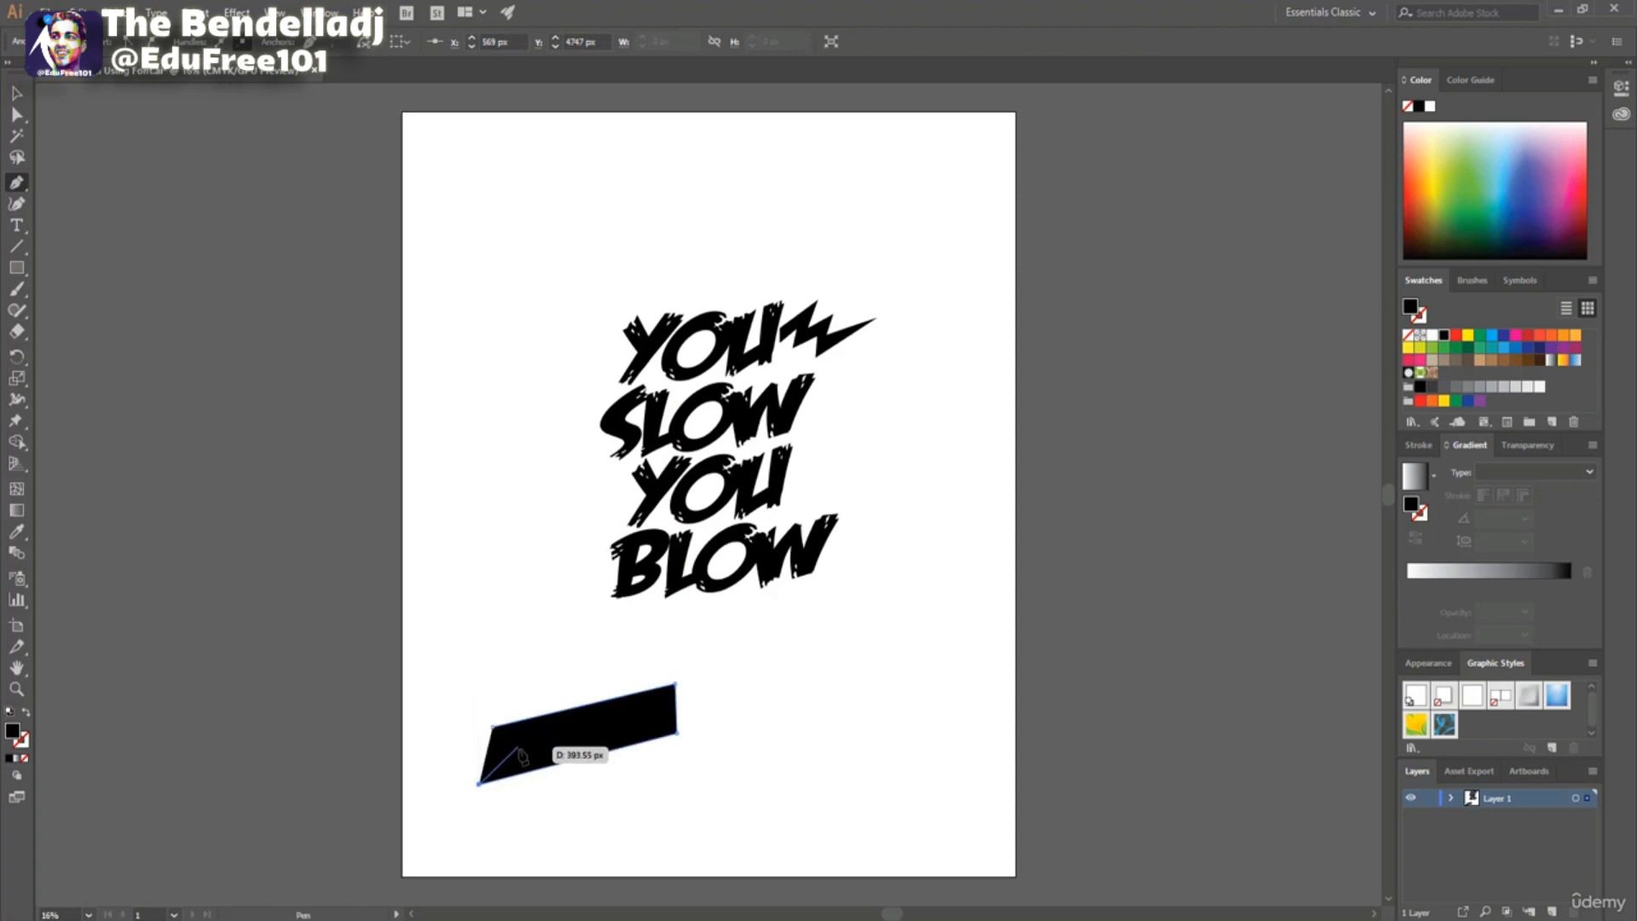
Enlarge the slanted banner shape to about 1870 px wide and 994 px high.
click(18, 98)
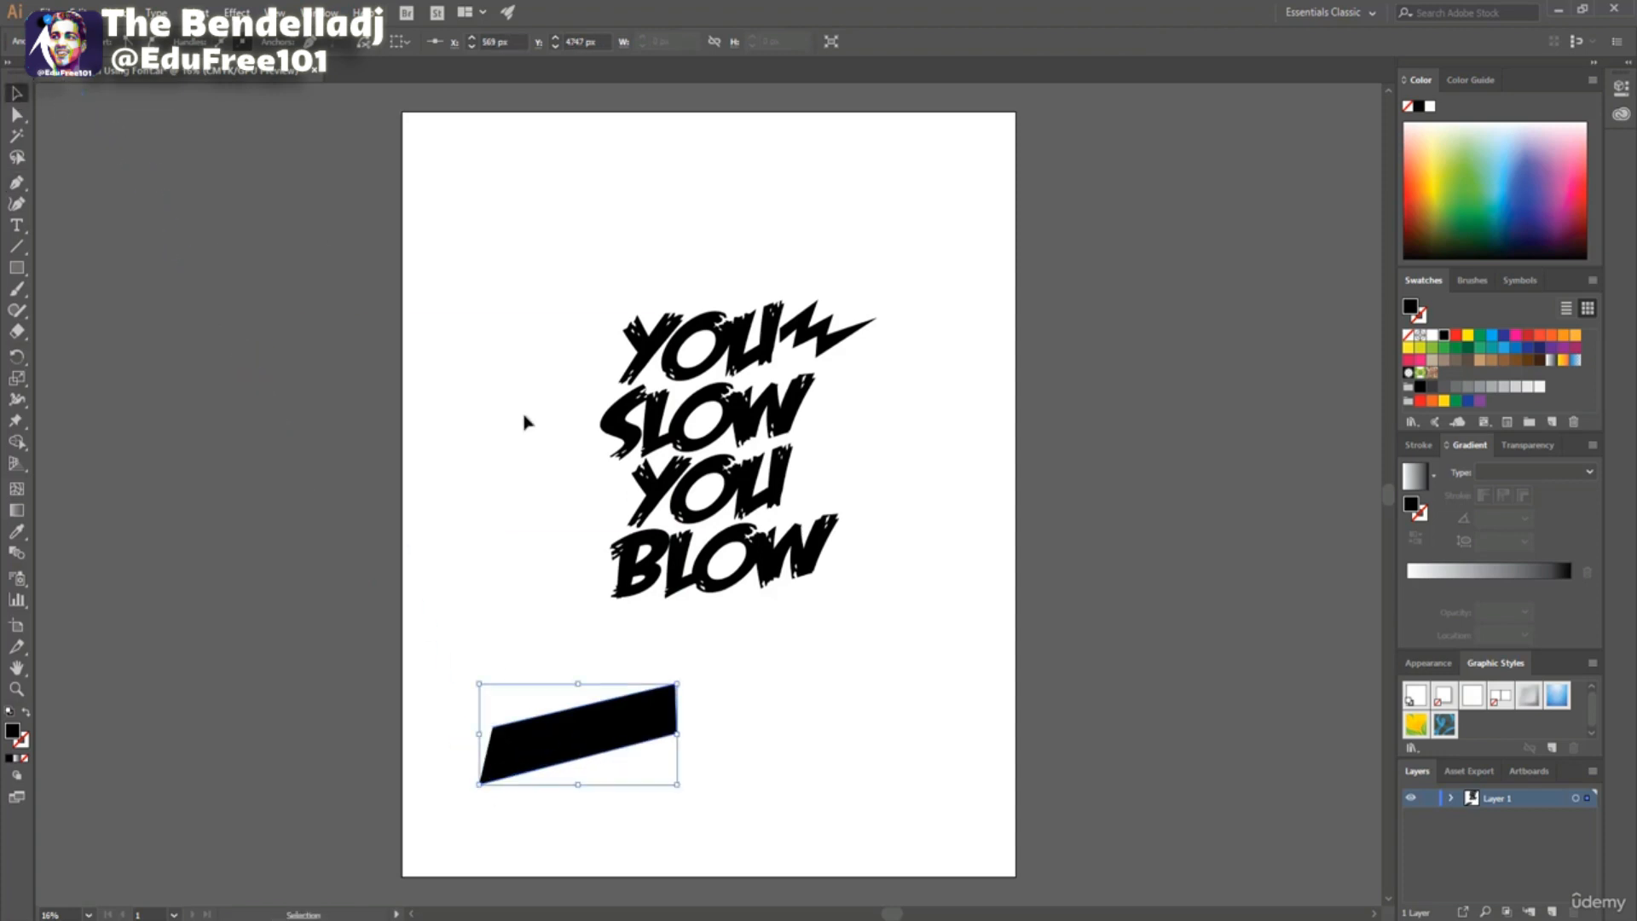
scroll(574, 620, down, 1)
drag(578, 617, 577, 594)
drag(678, 661, 738, 656)
drag(606, 727, 606, 735)
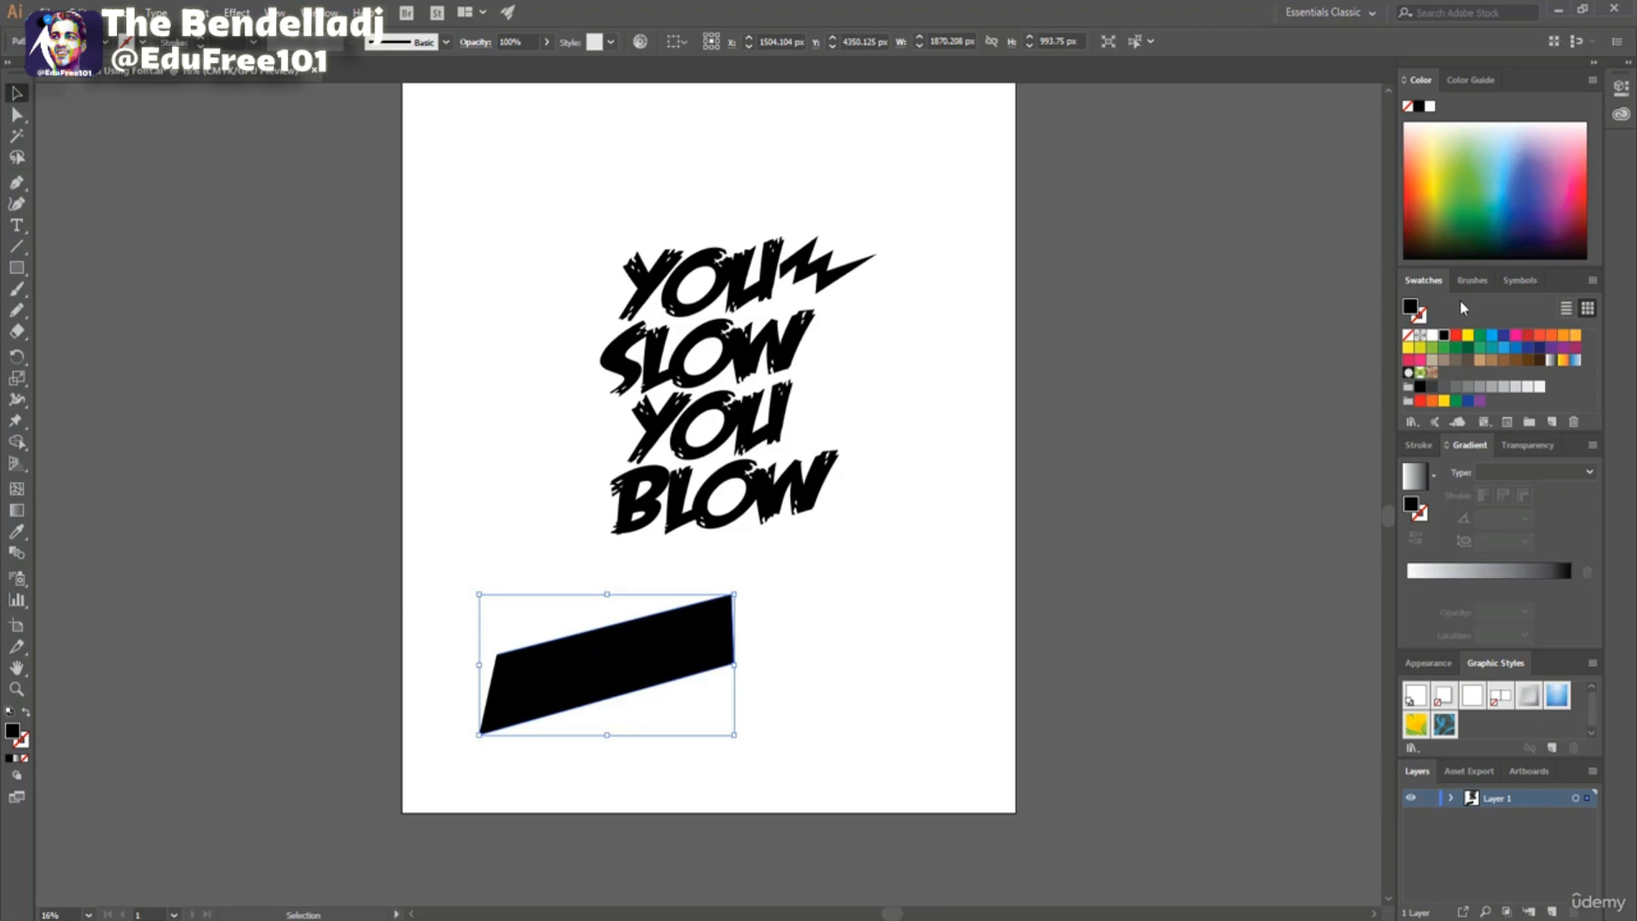
Fill the slanted banner shape with the light blue swatch and deselect it.
click(1493, 335)
click(1504, 335)
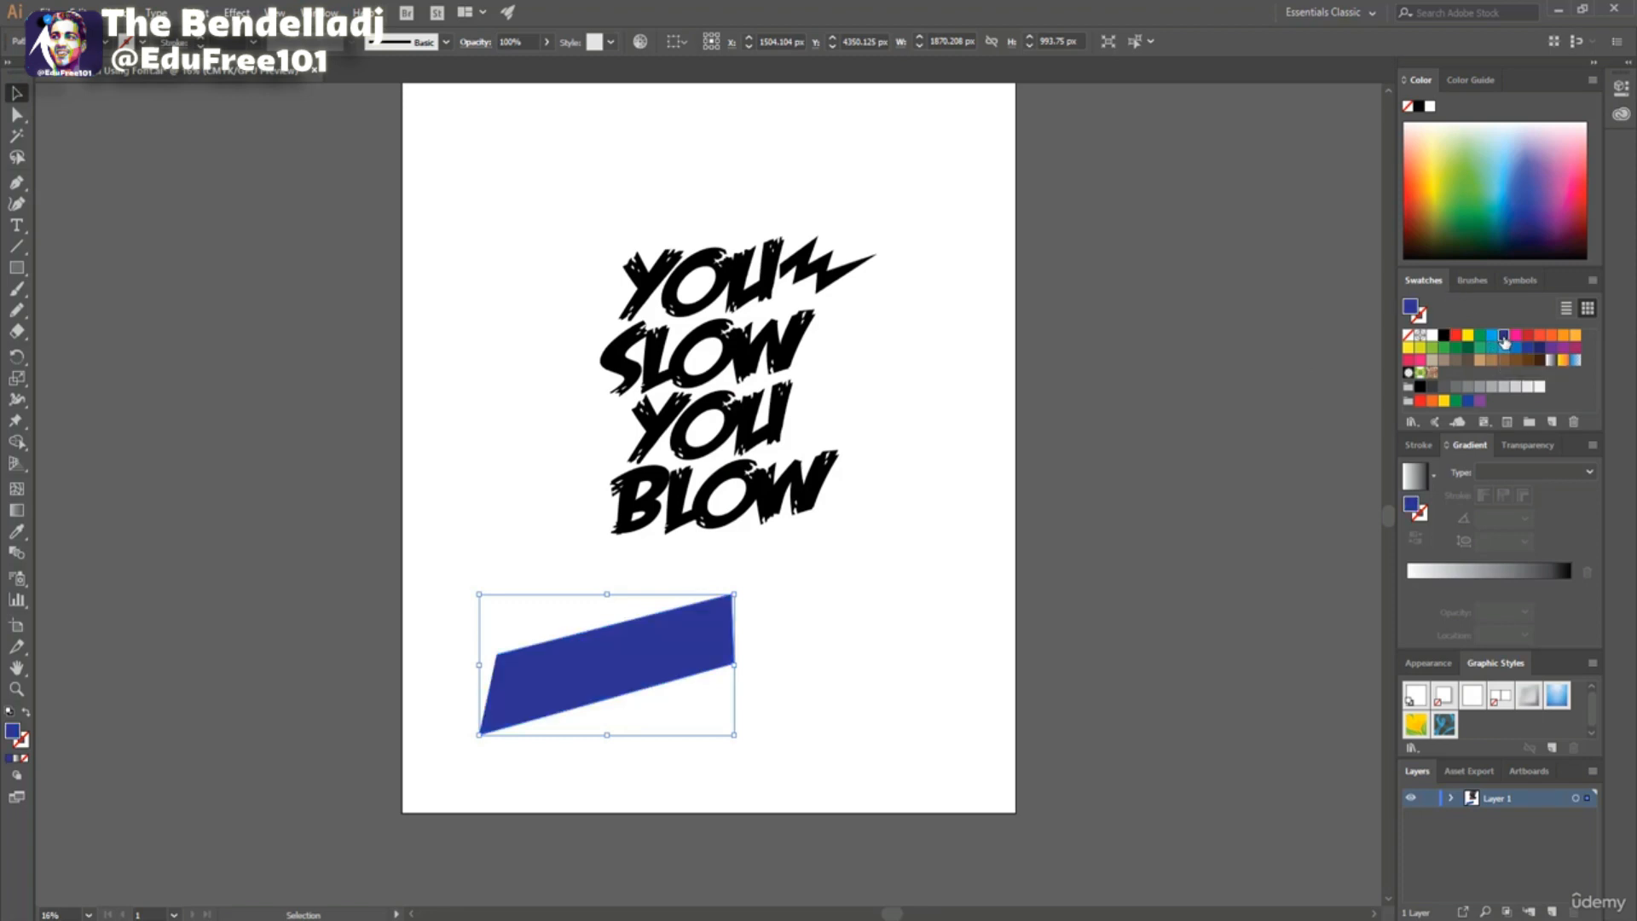
click(1493, 335)
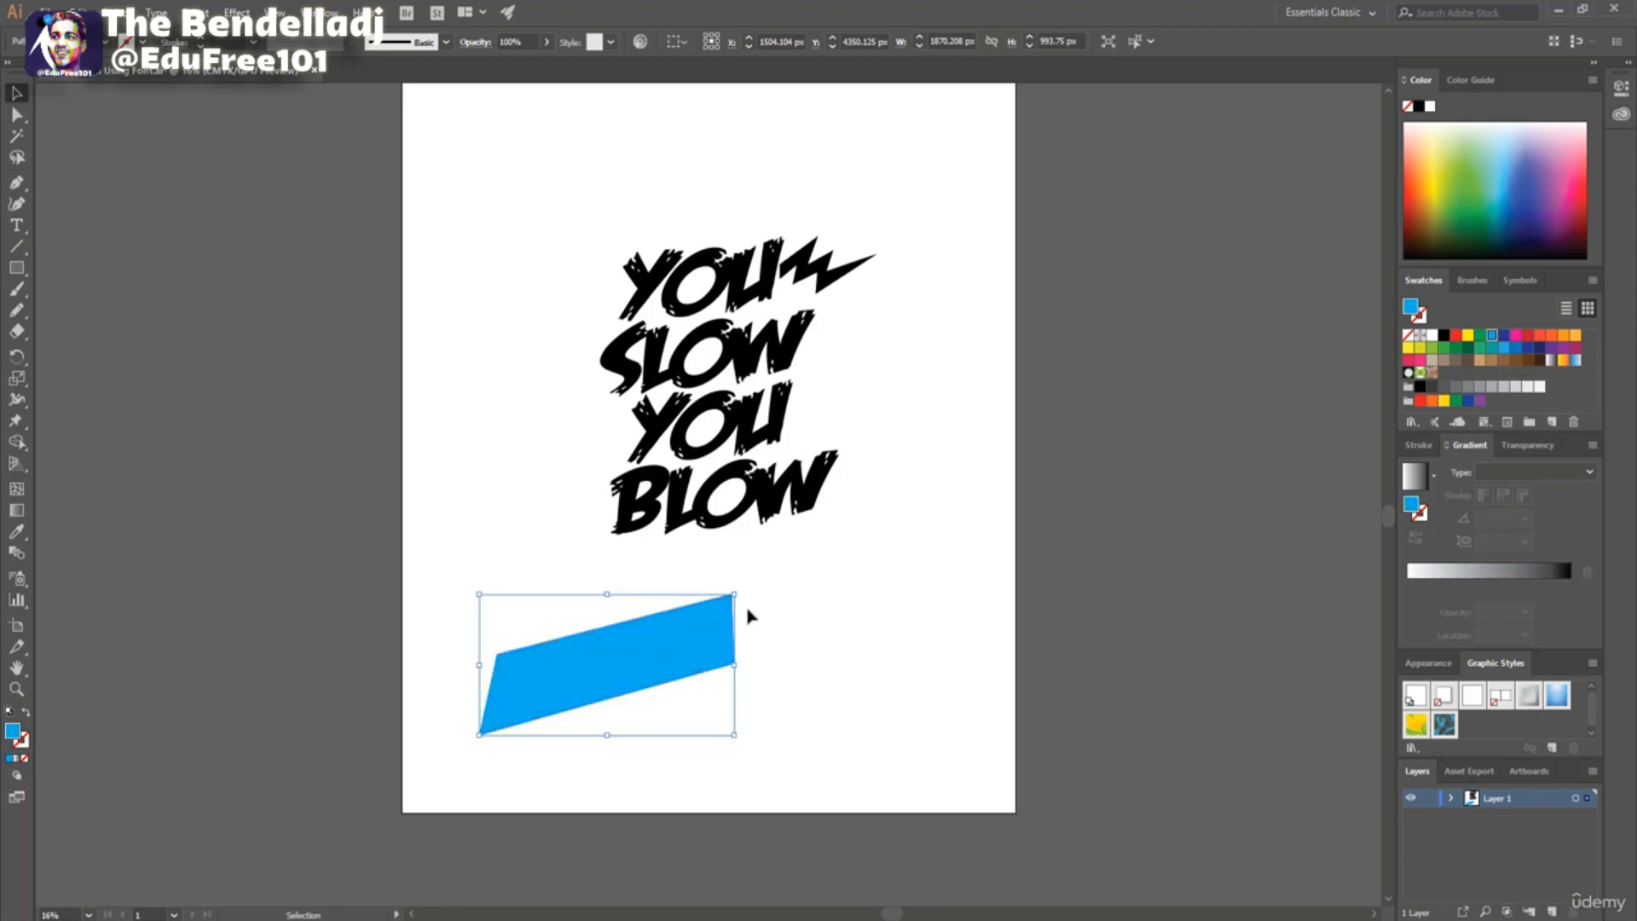
click(516, 553)
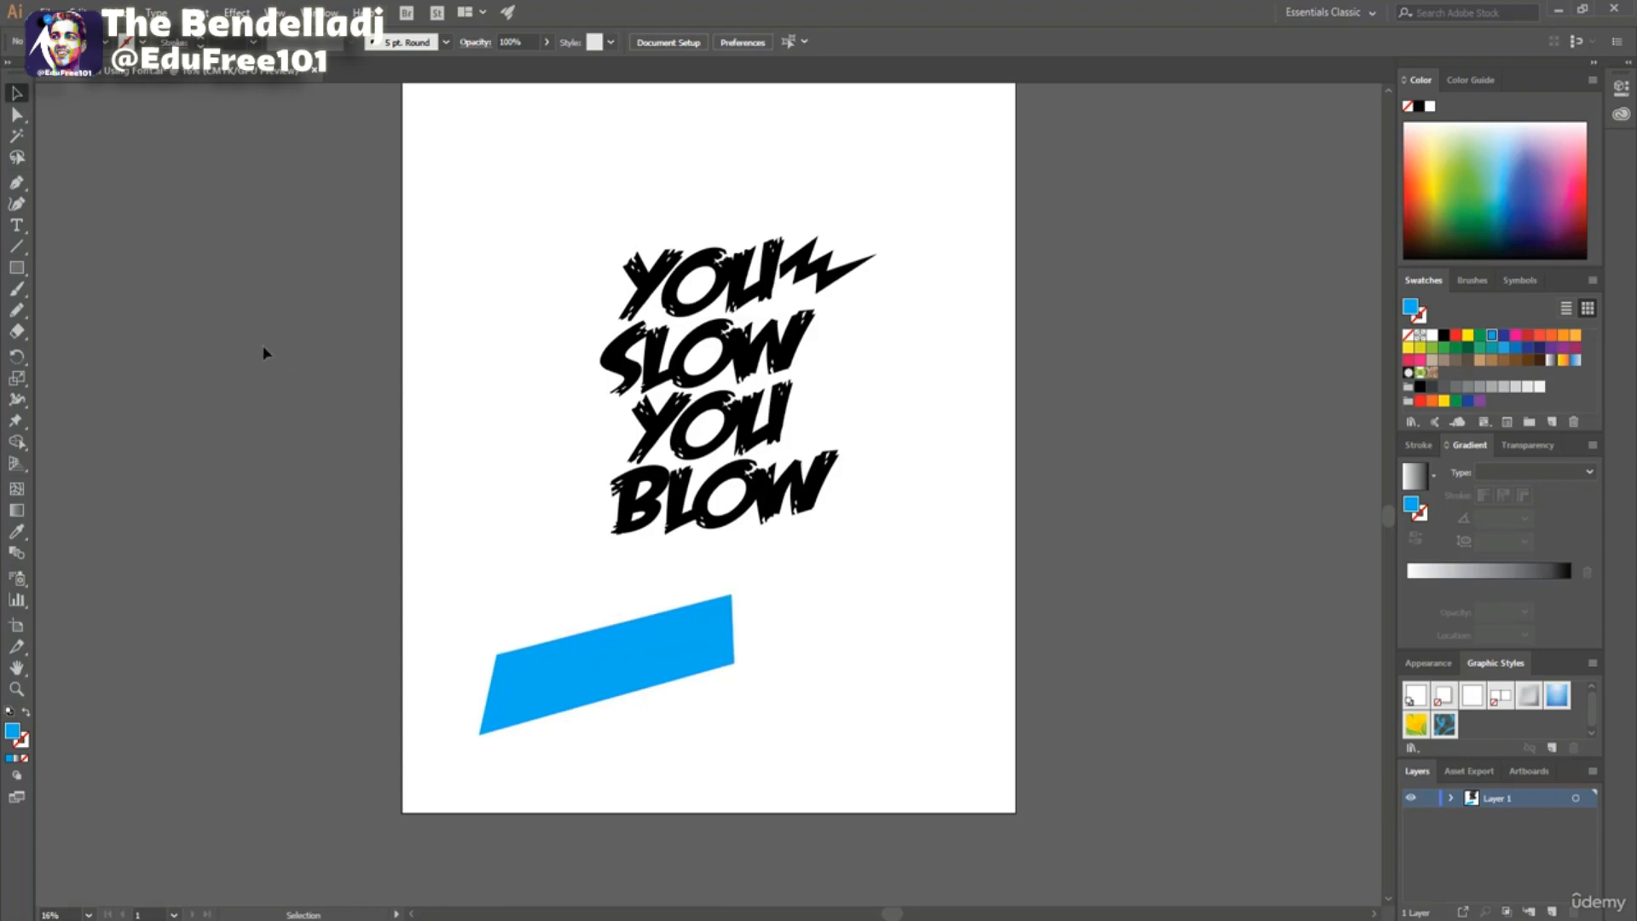
Redraw the blue banner's upper edge as a rough, wavy outline with the Pencil tool and deselect the shape.
click(17, 311)
click(92, 332)
key(v)
click(511, 665)
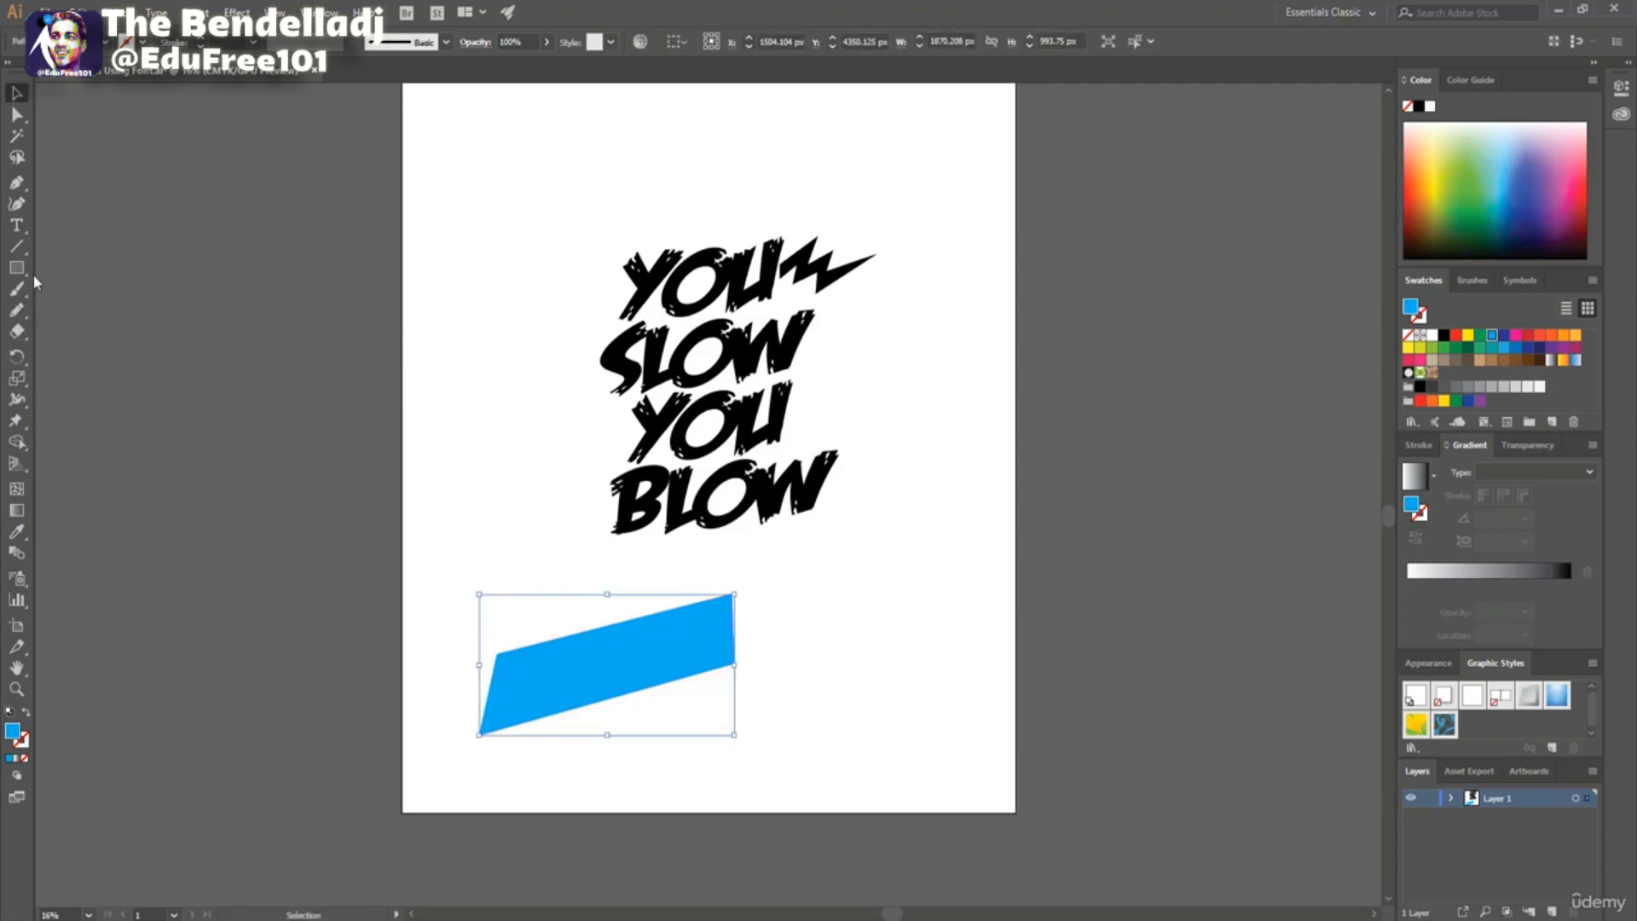
click(17, 311)
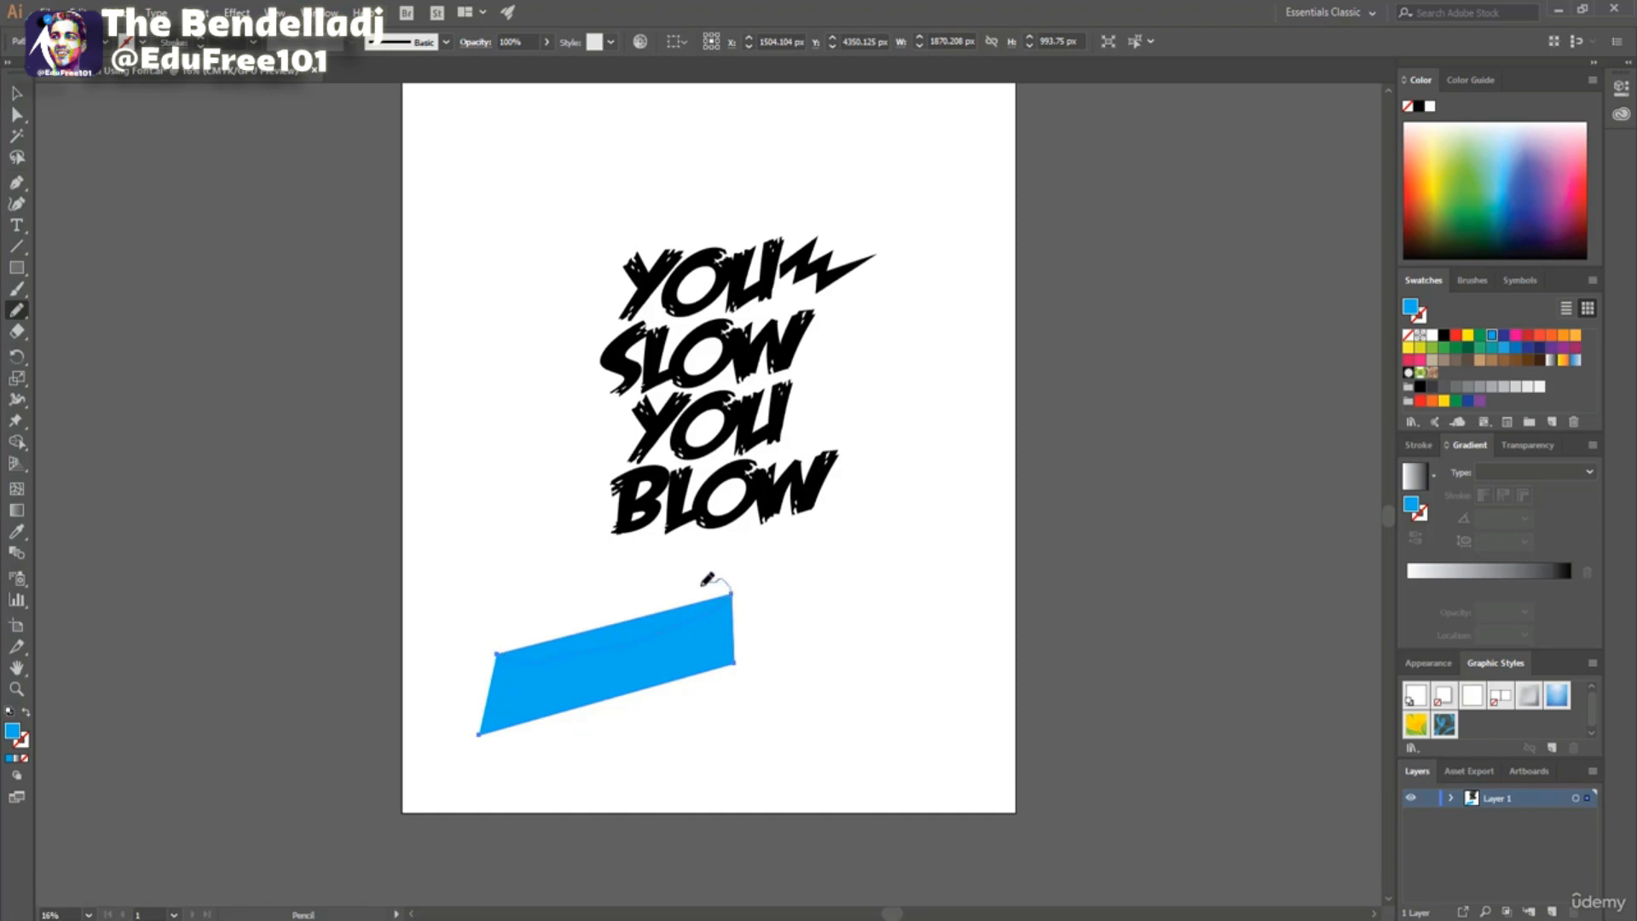
drag(703, 584, 535, 619)
drag(503, 646, 502, 648)
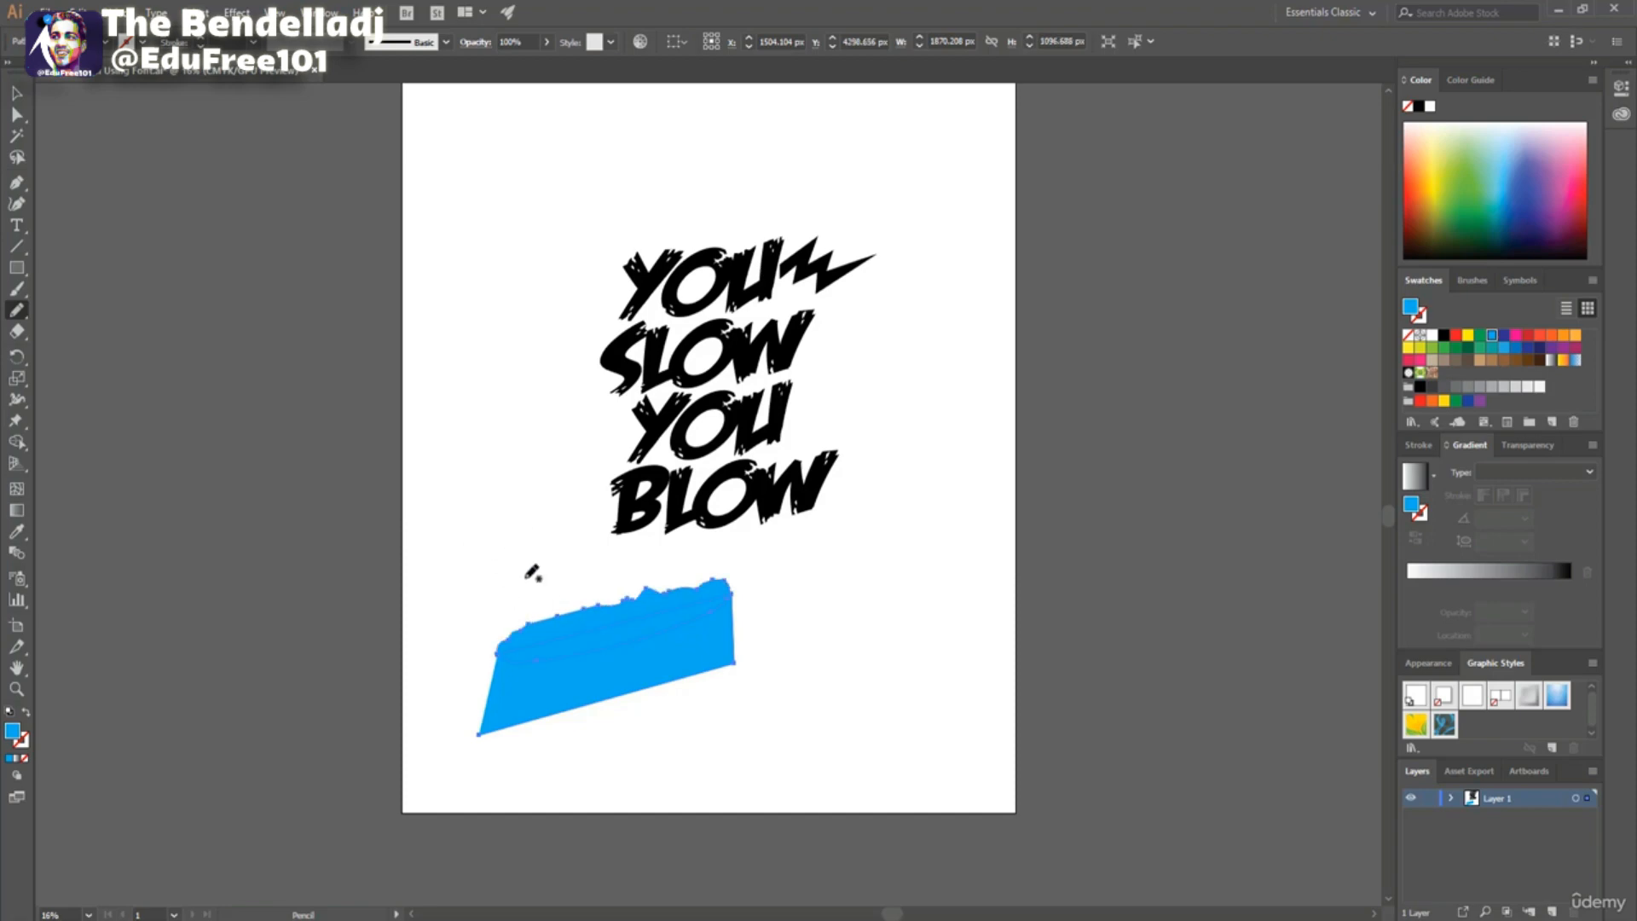
click(17, 96)
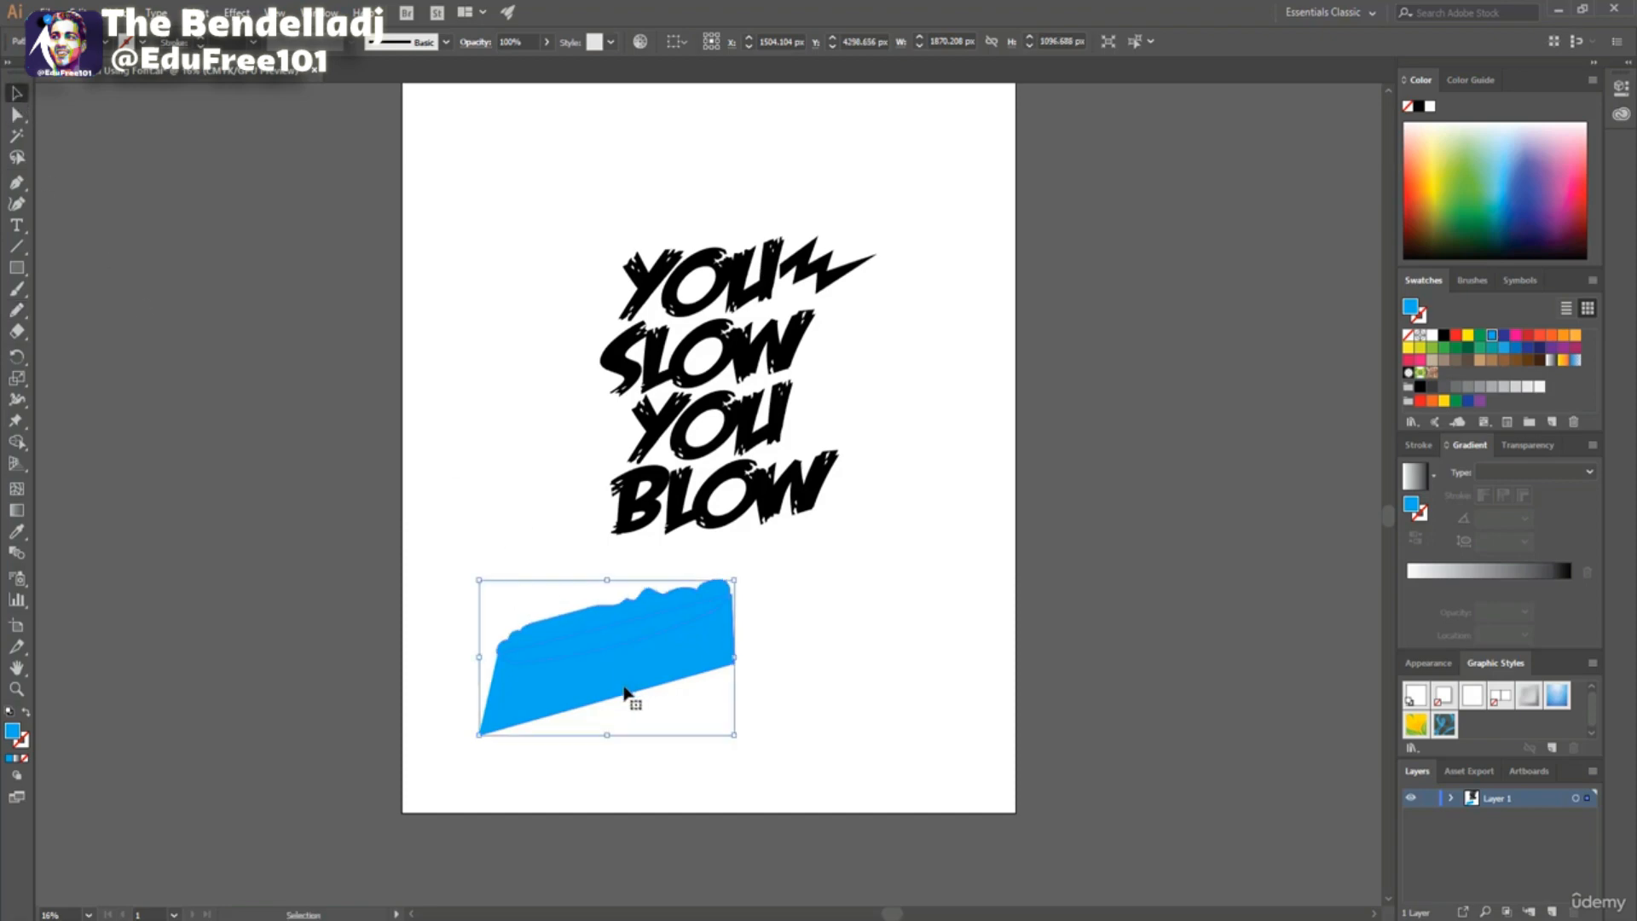
click(476, 487)
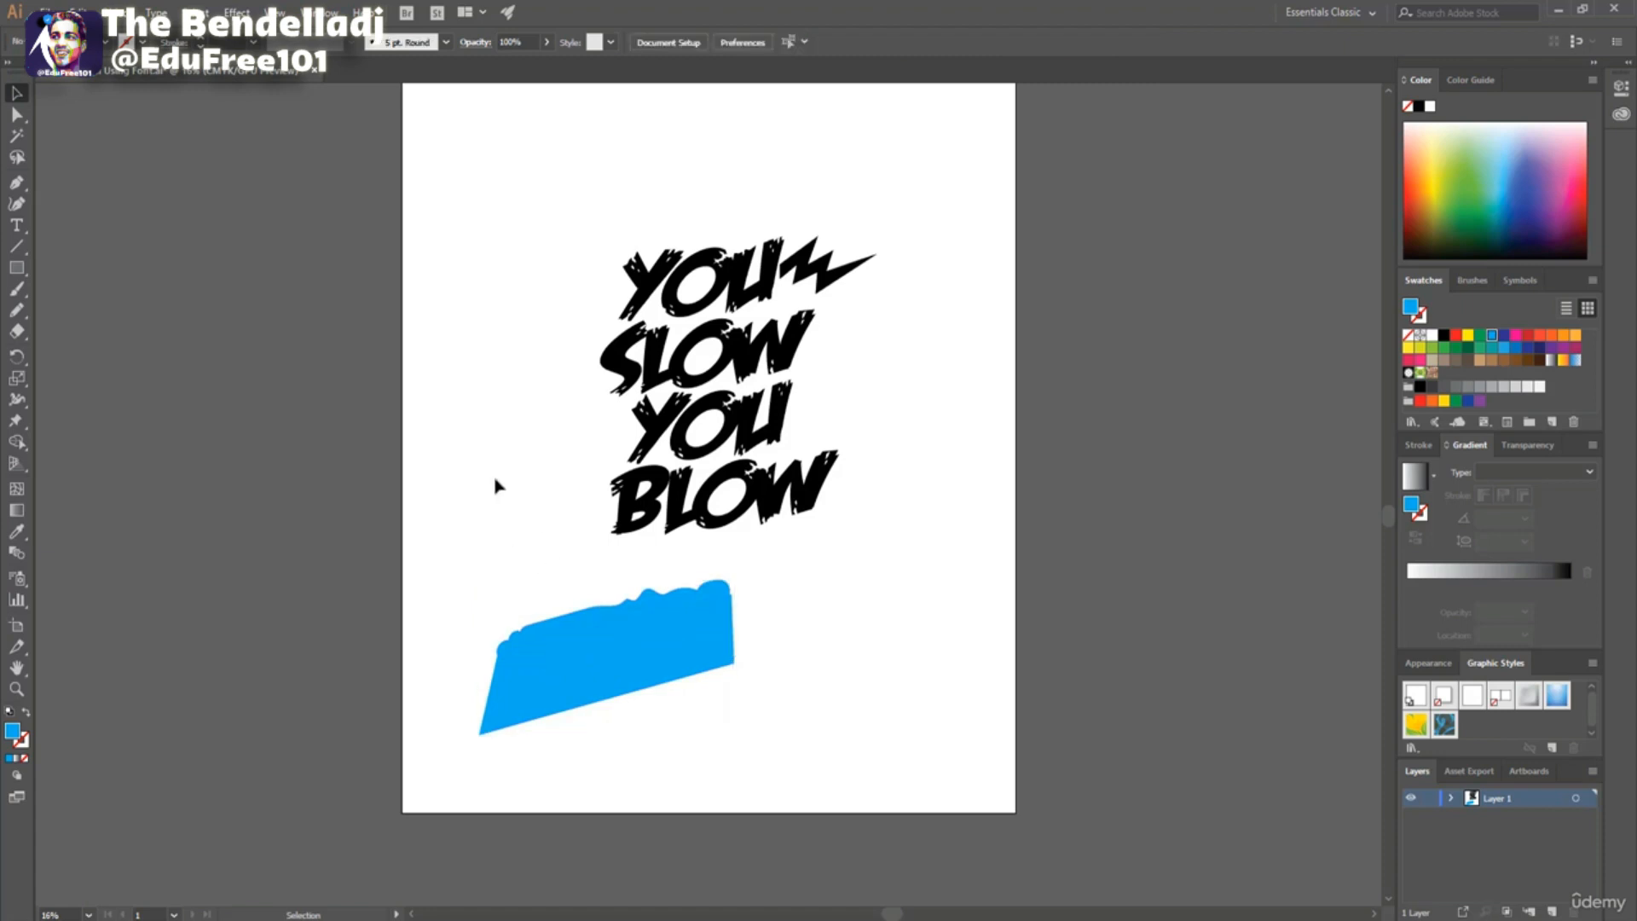
click(498, 491)
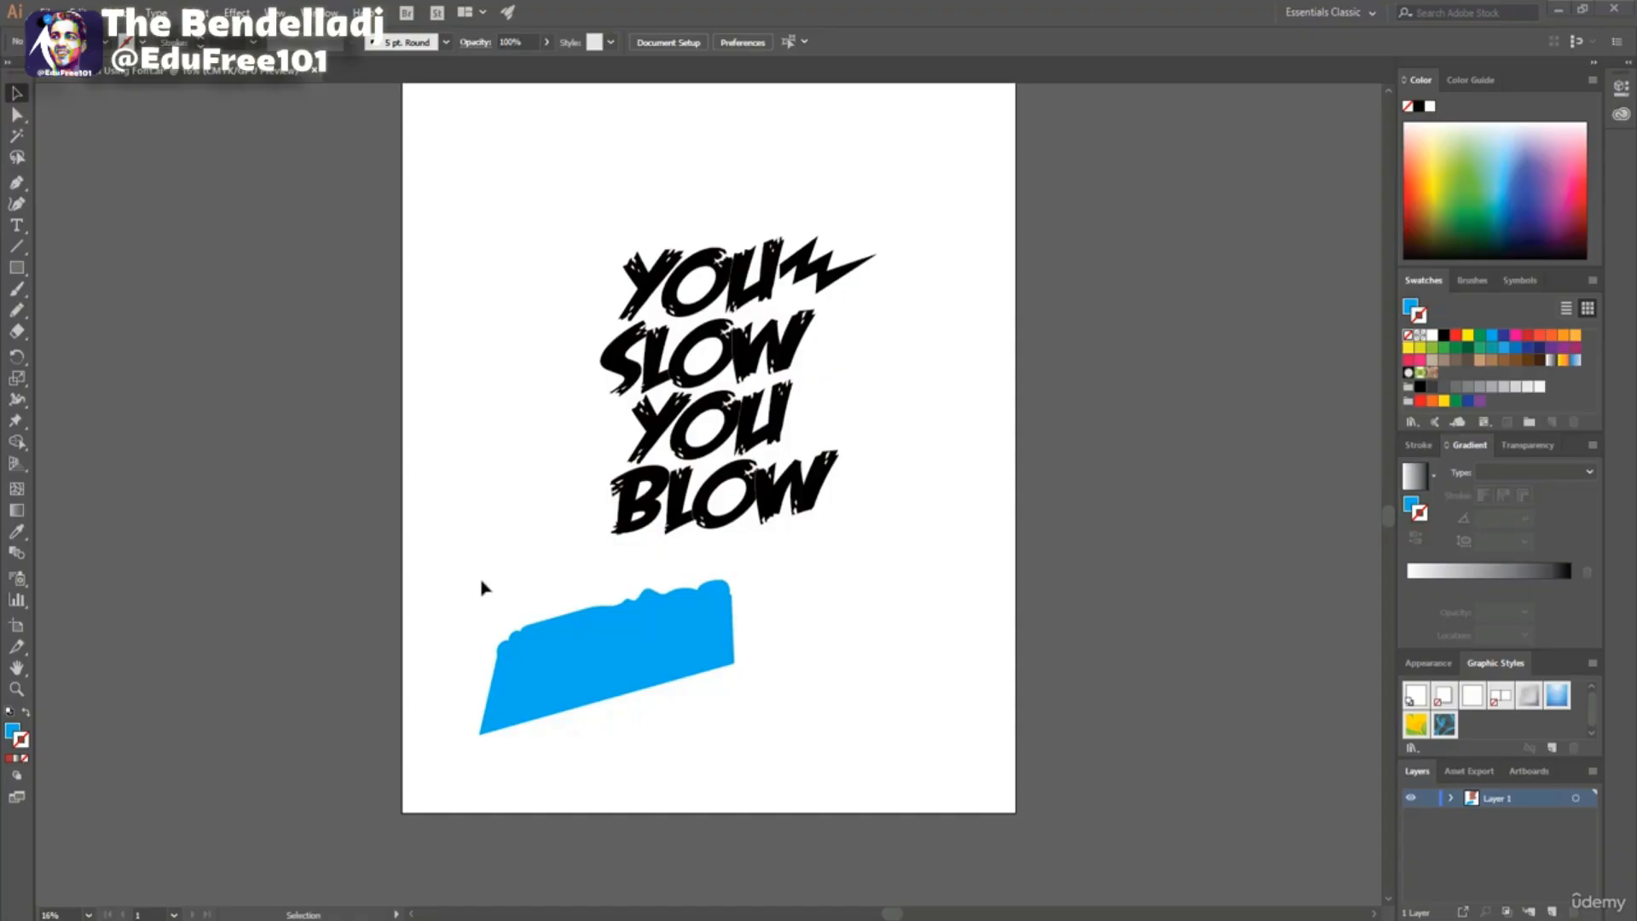
Unite the overlapping areas inside the blue banner with Pathfinder.
click(583, 689)
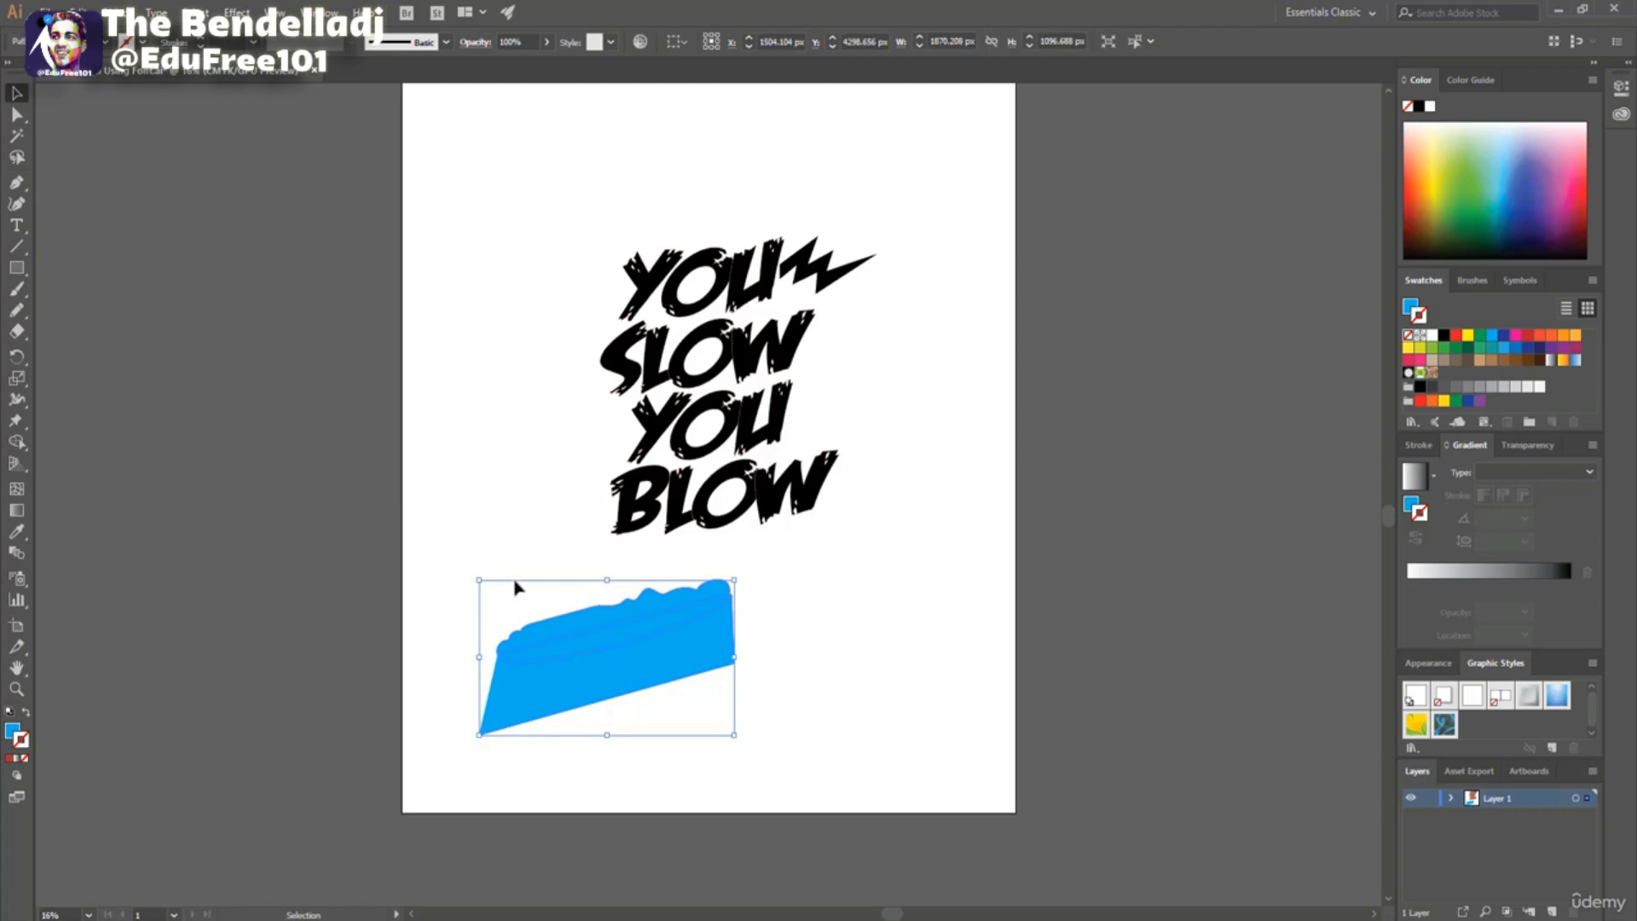
click(362, 12)
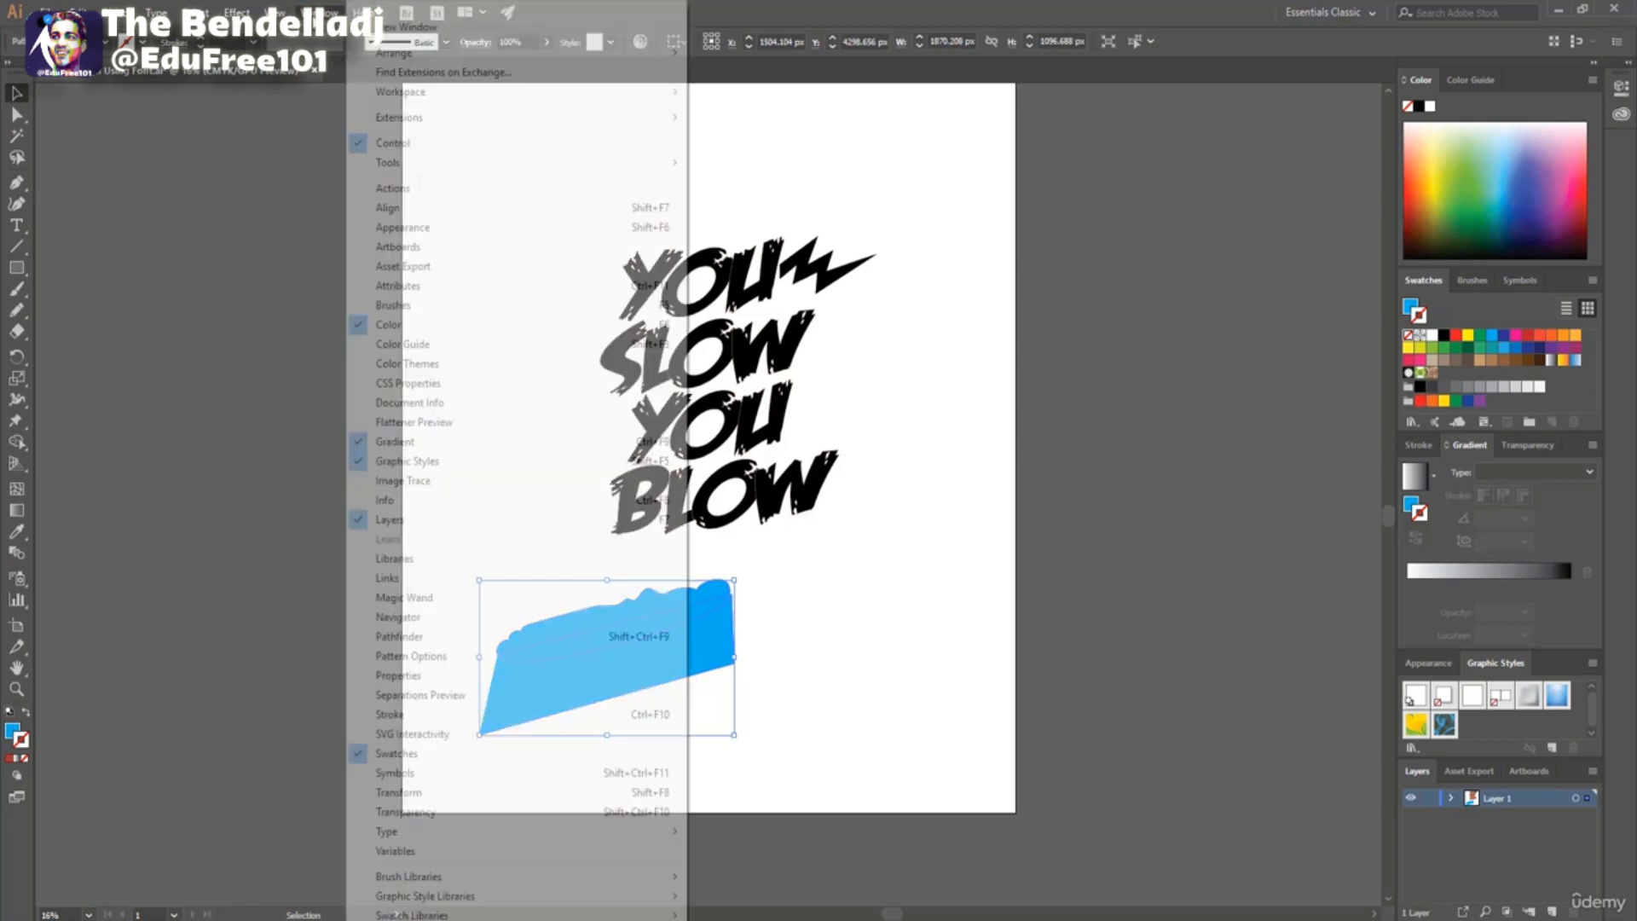
click(439, 637)
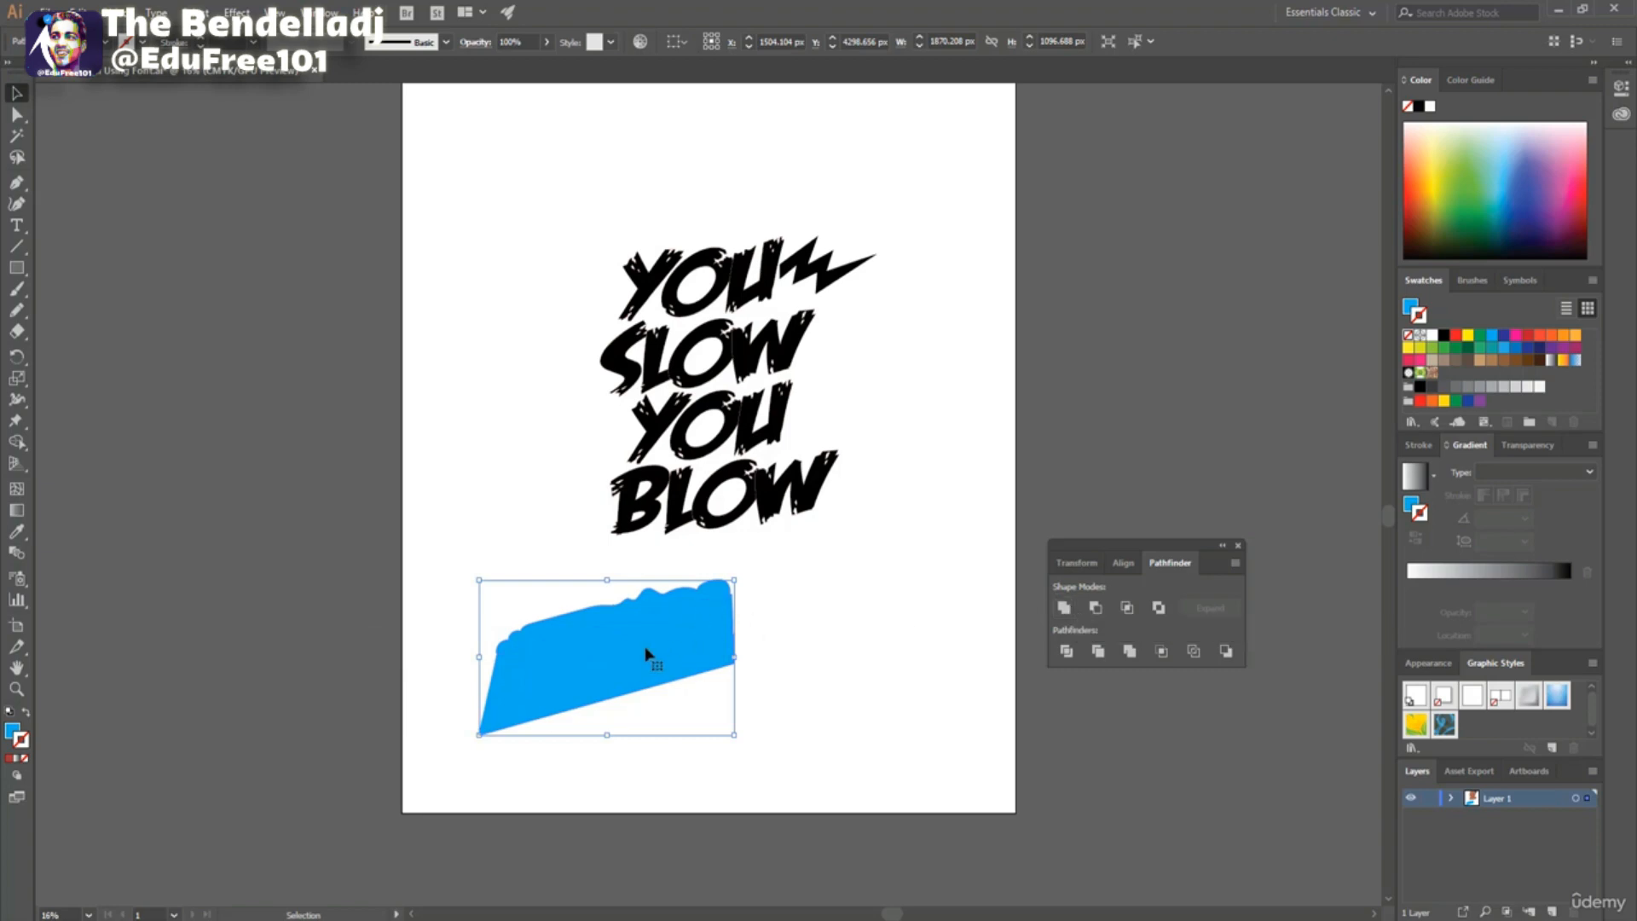
Shift the banner slightly right and redraw its lower edge as a rough, wavy outline with the Pencil tool.
drag(662, 657, 703, 652)
click(16, 310)
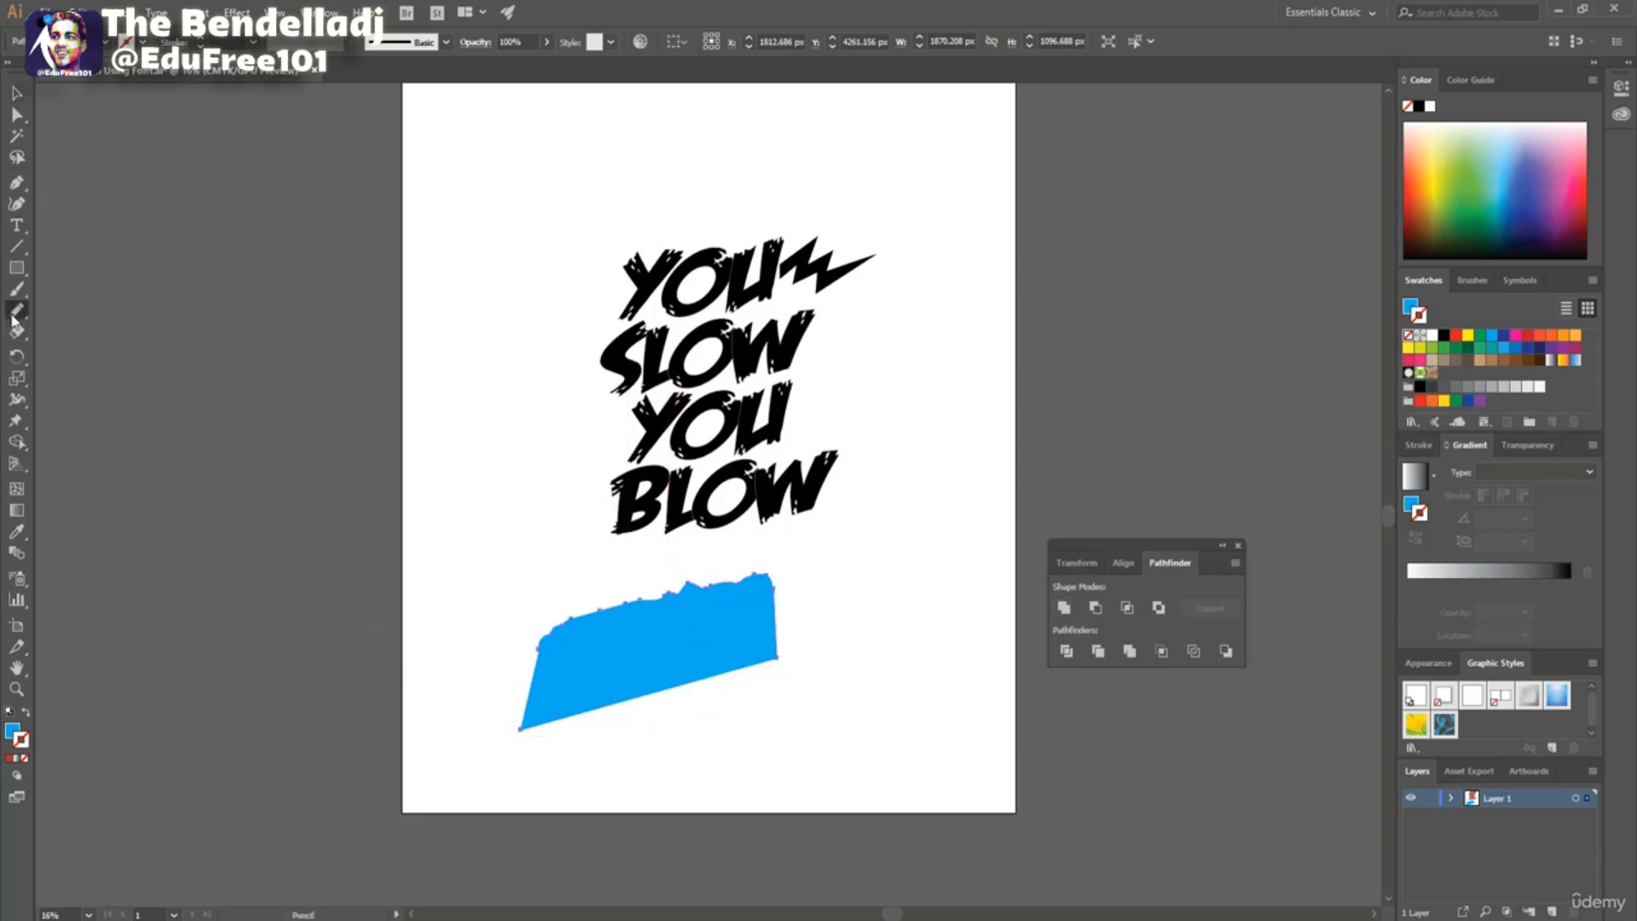
drag(521, 729, 786, 654)
click(18, 93)
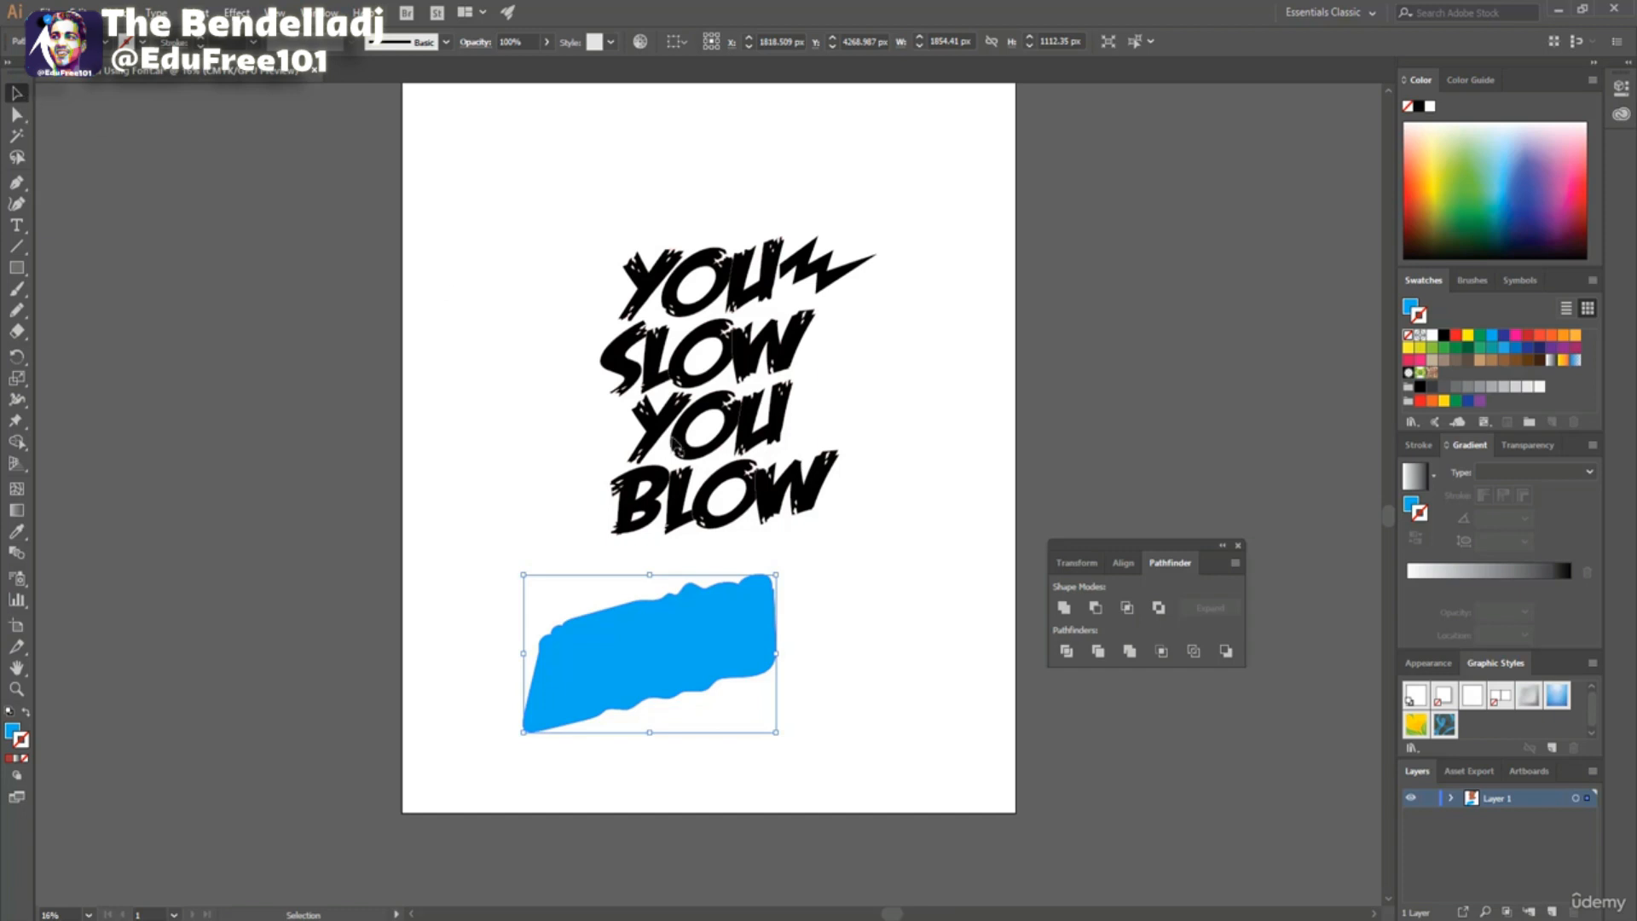
Place the blue banner behind the word BLOW, rotated slightly clockwise and sent to the back, and deselect it.
drag(621, 680, 693, 541)
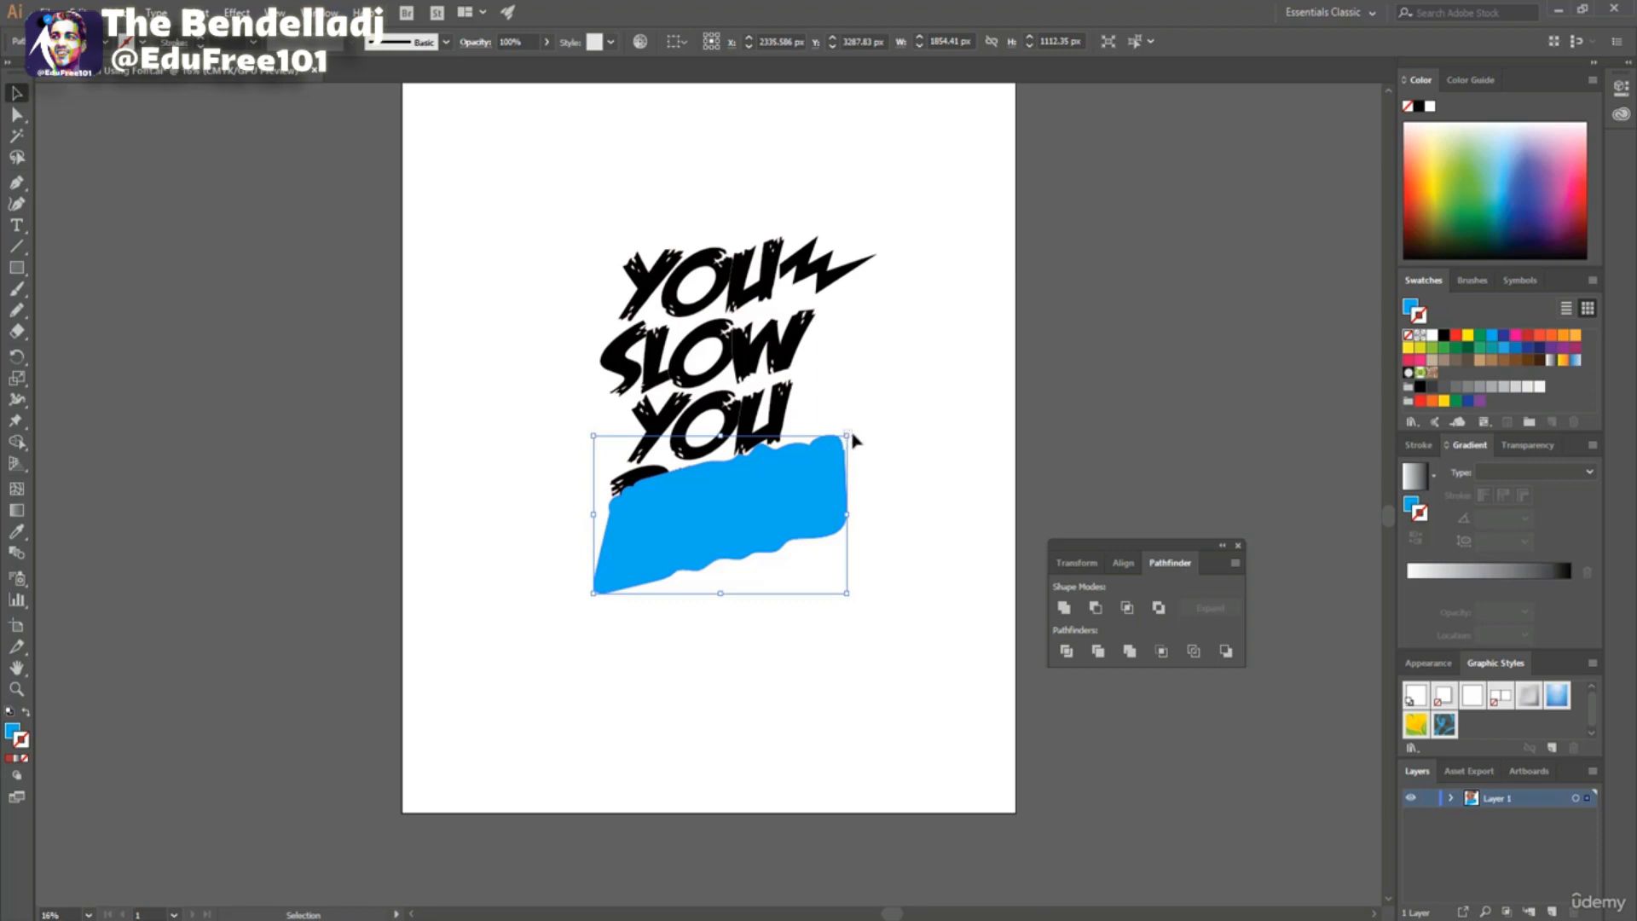
drag(854, 440, 858, 453)
right_click(704, 498)
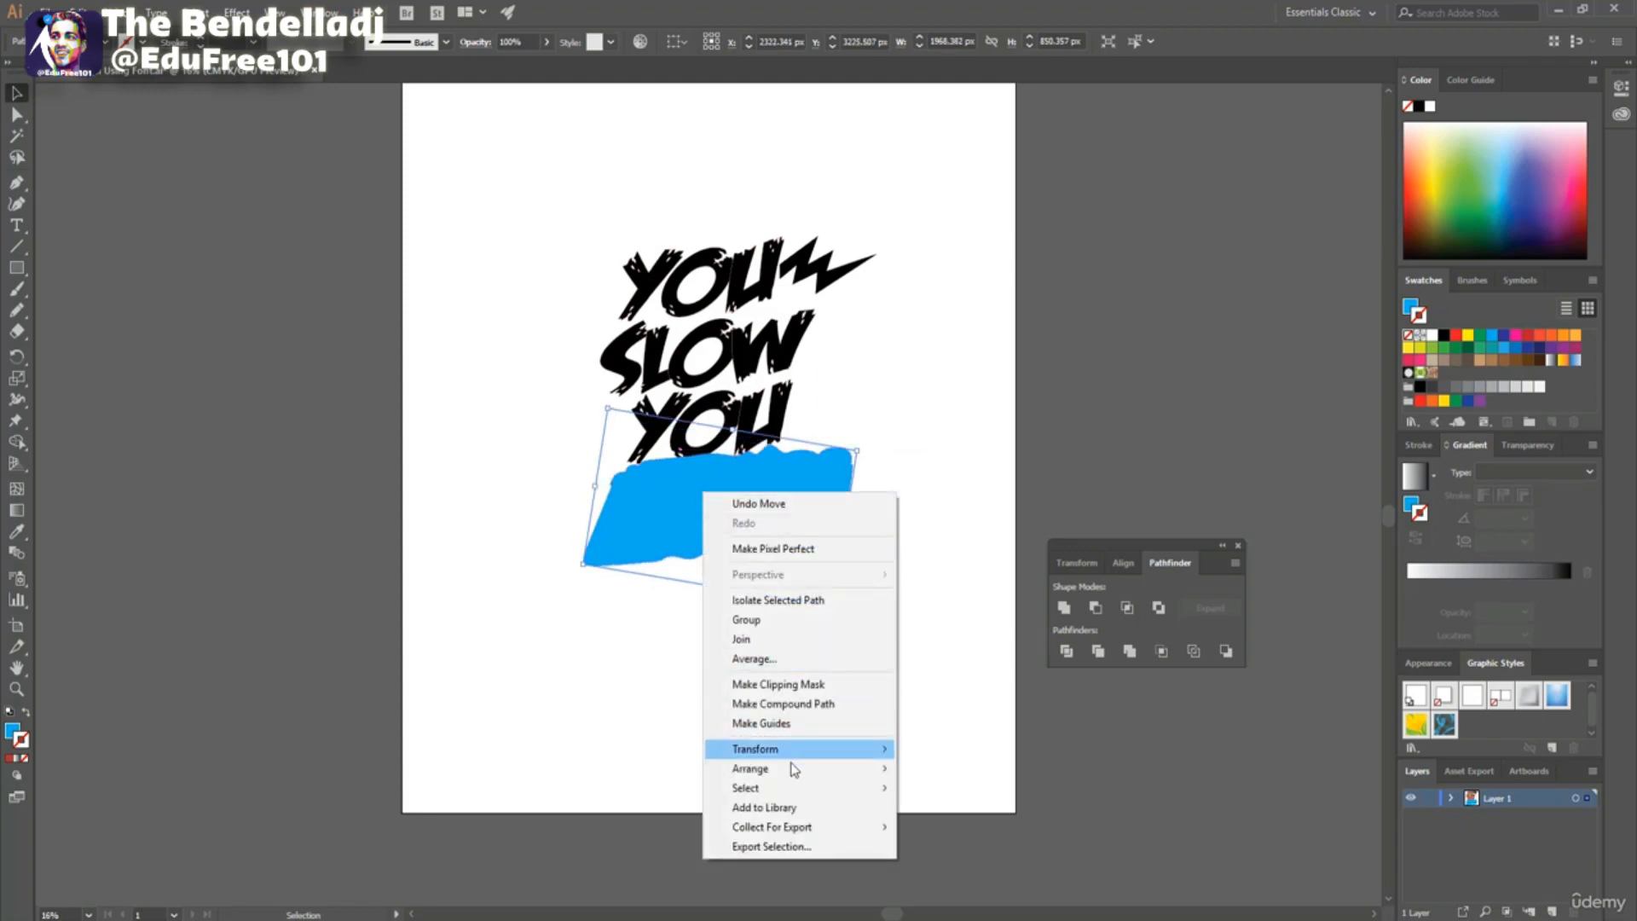
mouse_move(790, 774)
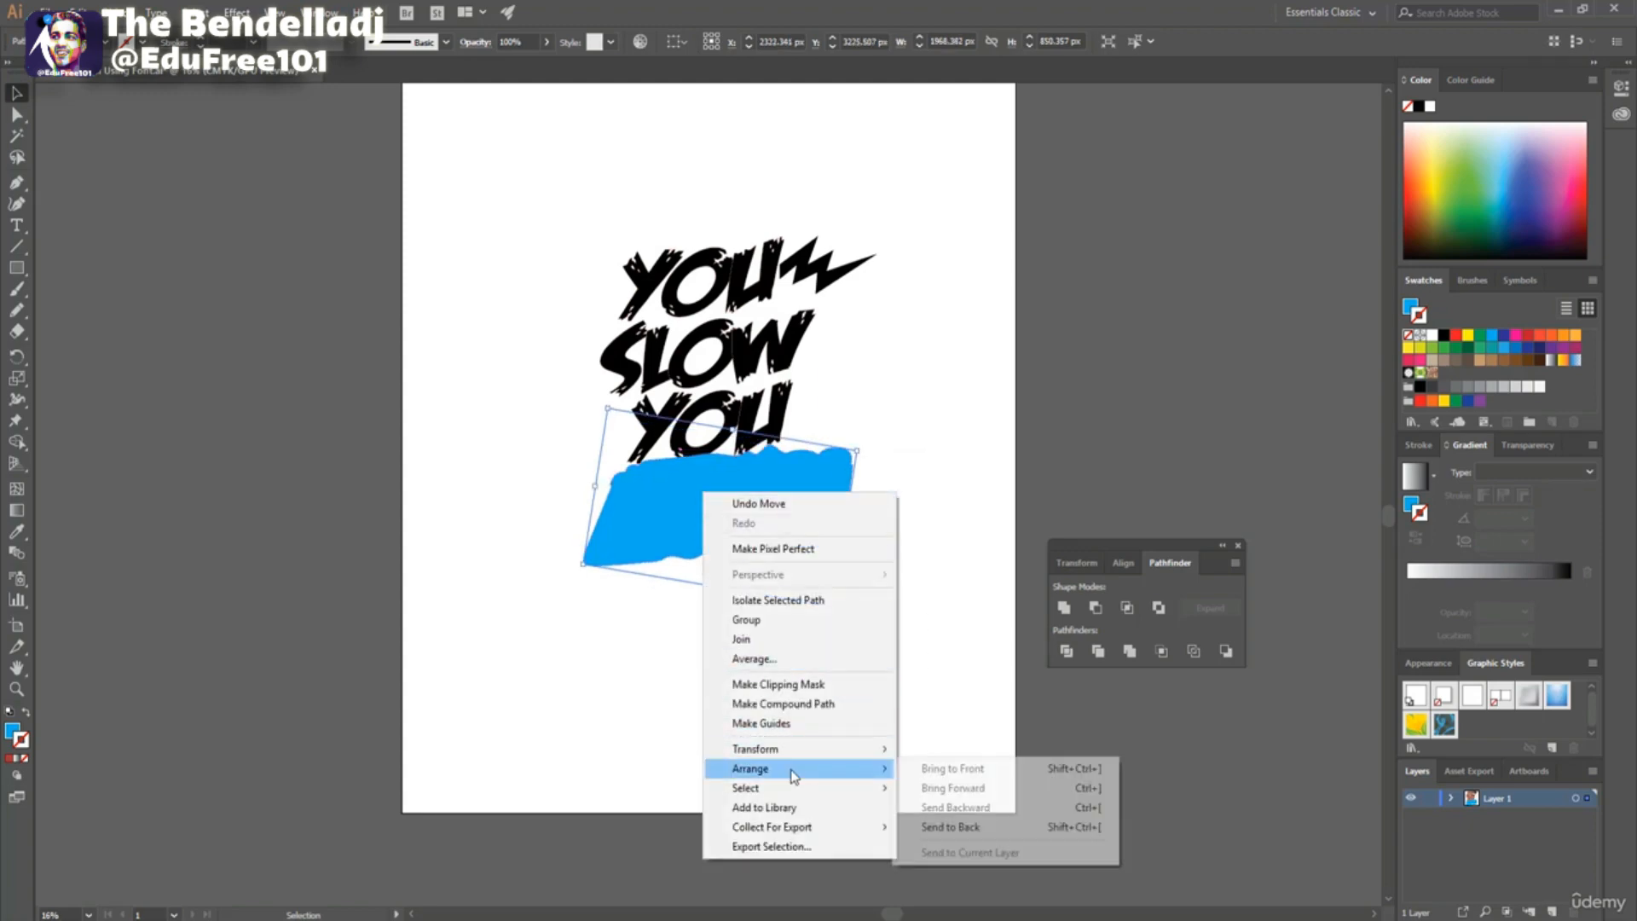
click(970, 827)
click(943, 556)
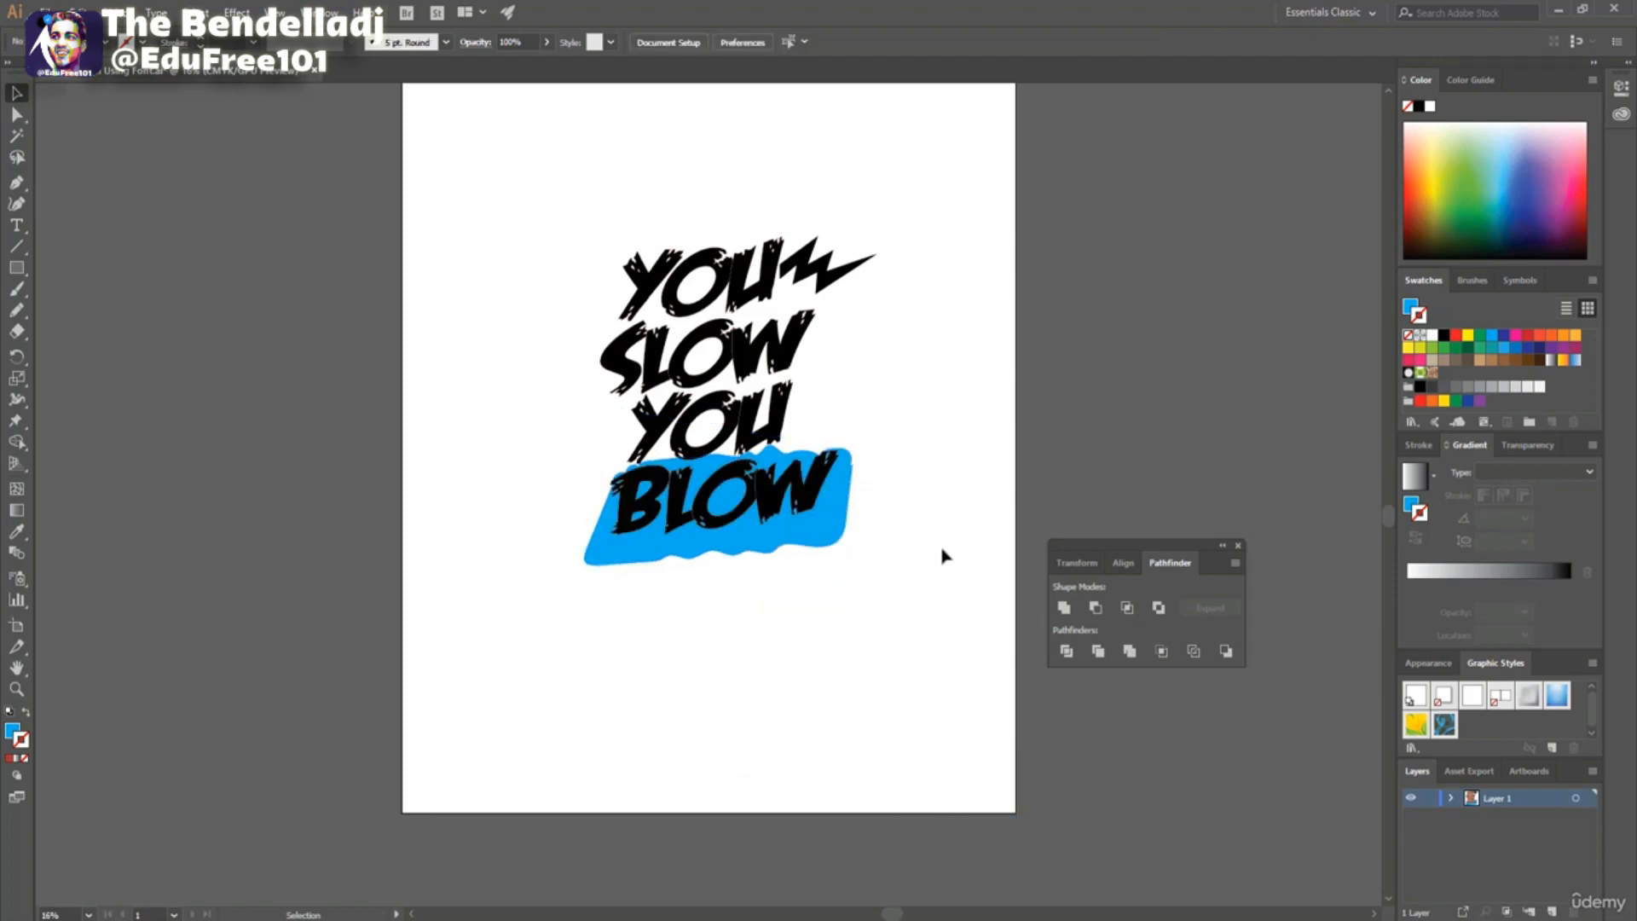
Flatten the blue banner to about 671 px high, adjust its position and tilt behind BLOW, and deselect it.
drag(709, 577, 712, 559)
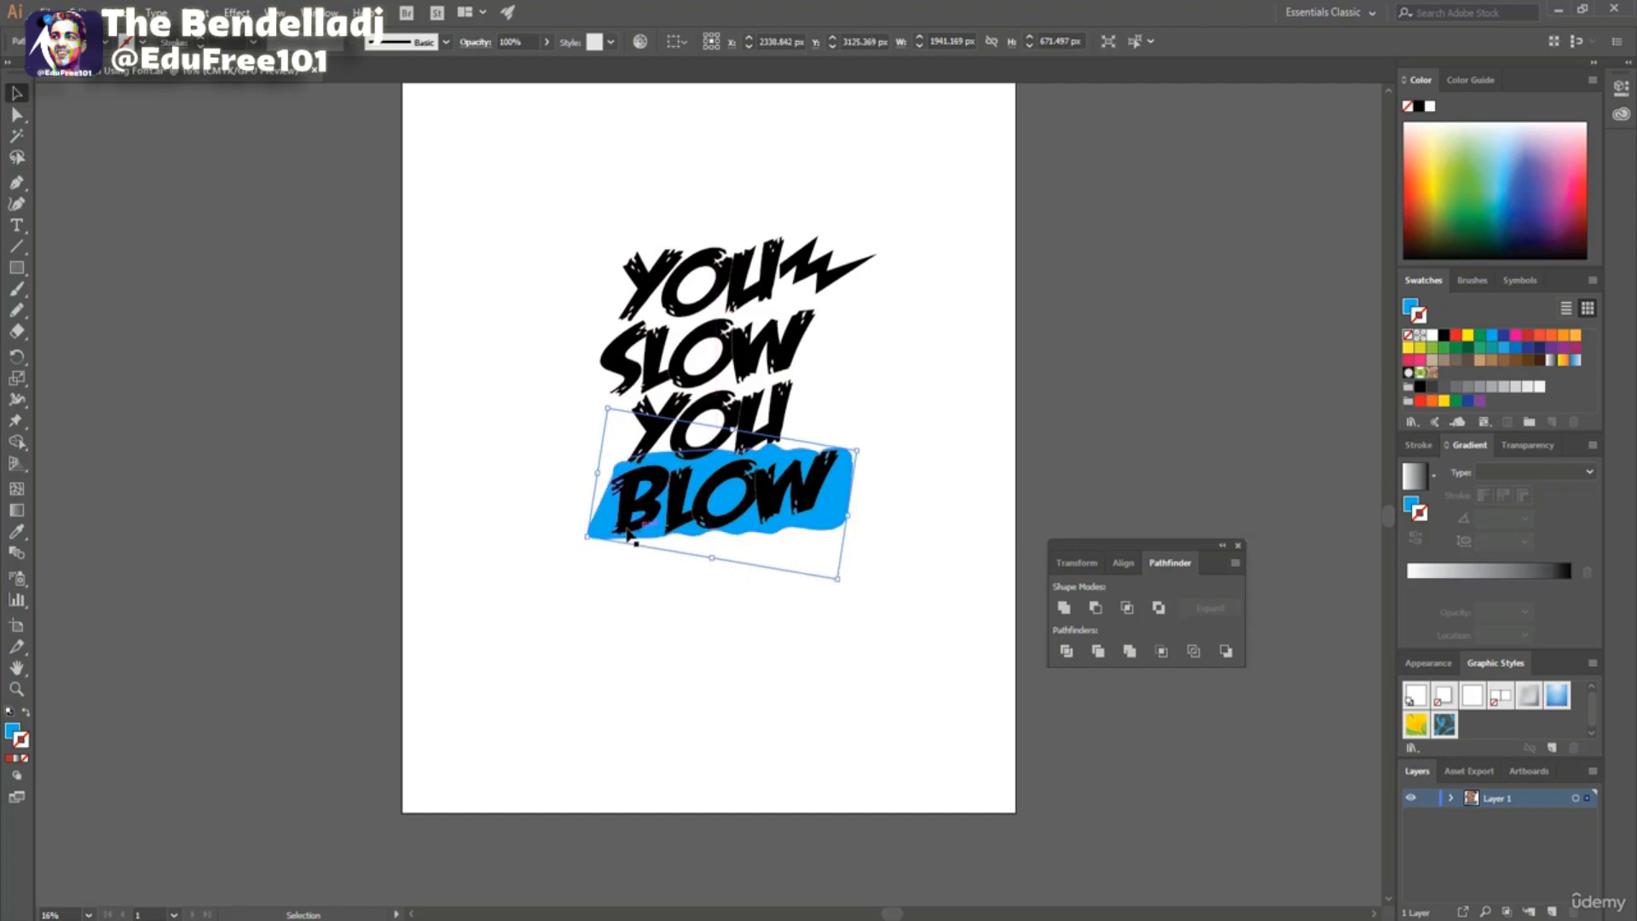
drag(601, 522, 602, 535)
drag(863, 450, 863, 447)
click(868, 324)
Give the lightning bolt a light blue fill and a 20 pt black stroke, then deselect it.
click(835, 283)
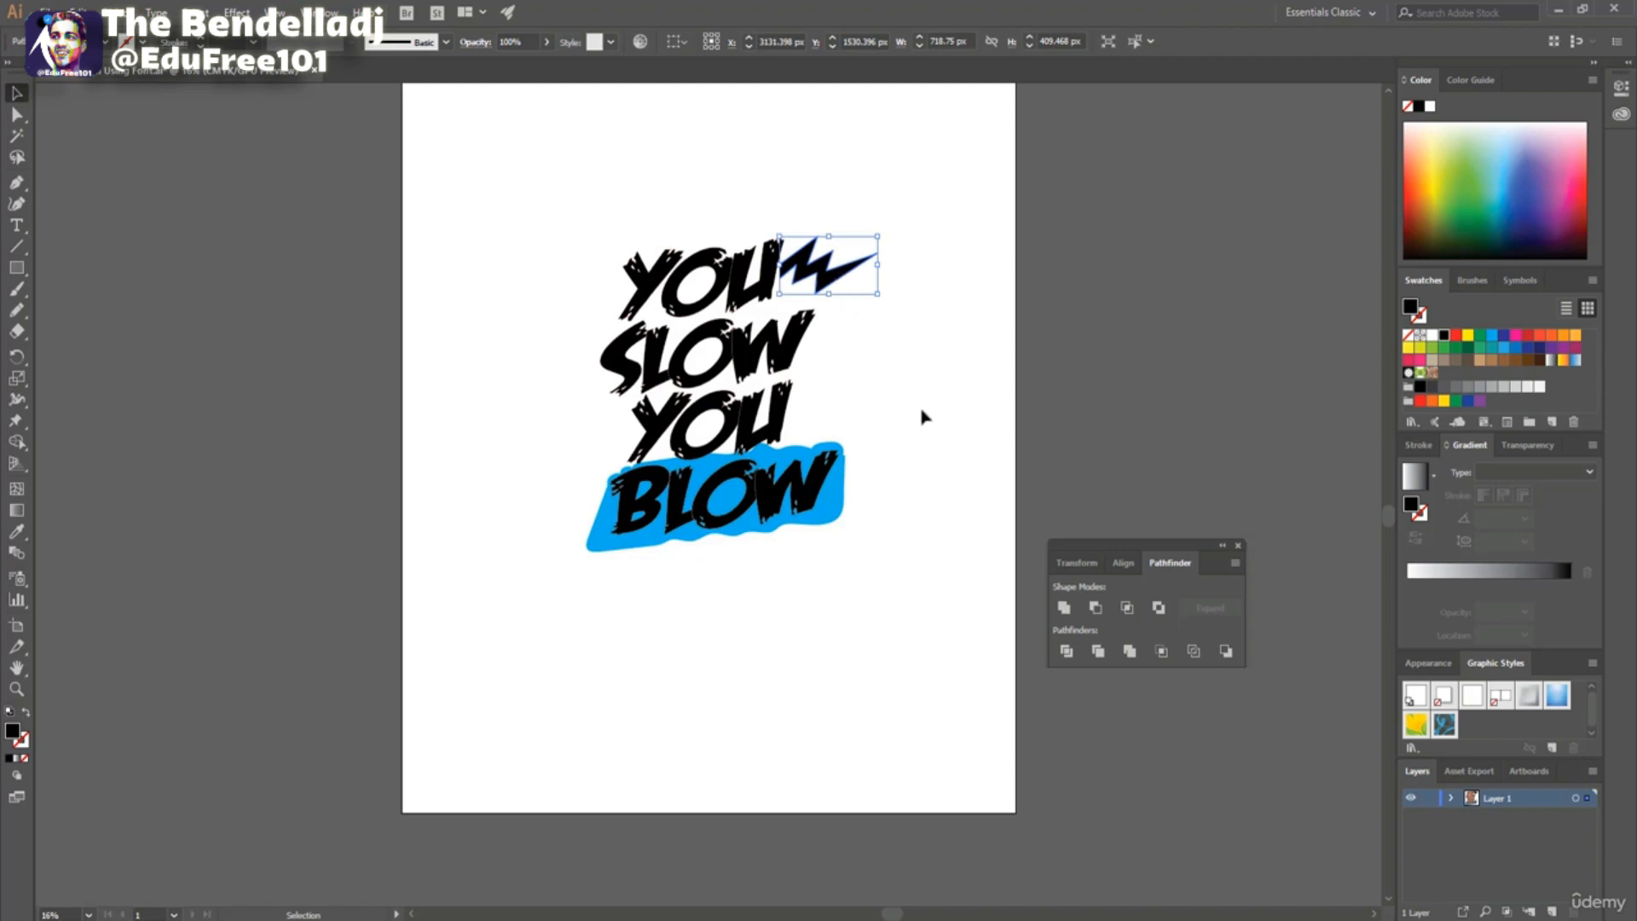
click(1494, 337)
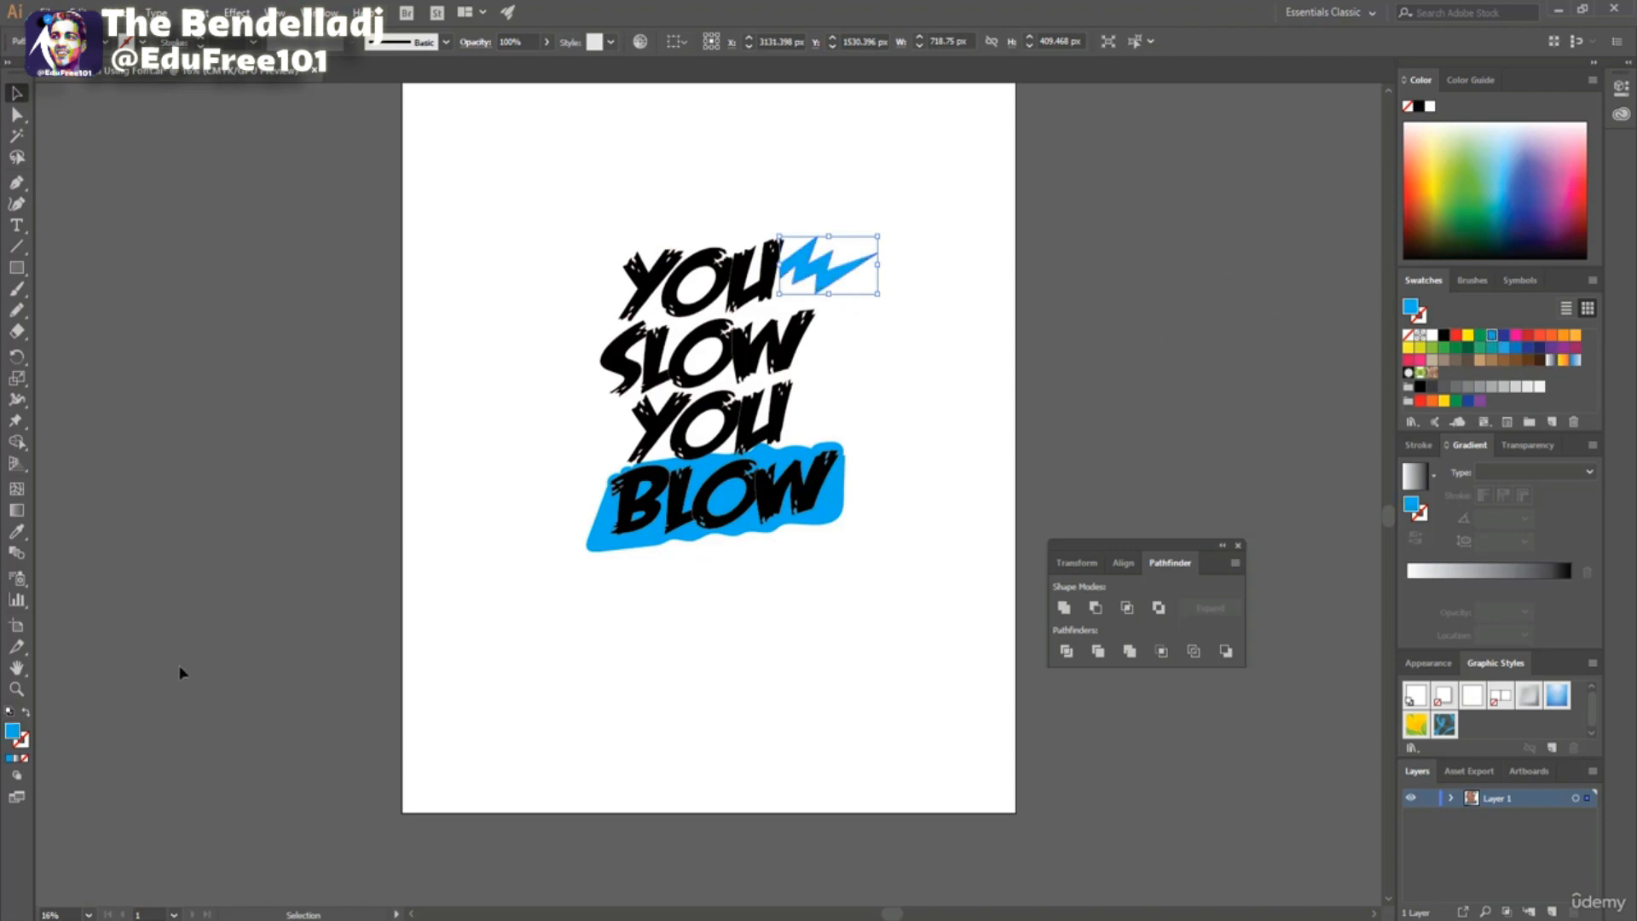
click(26, 744)
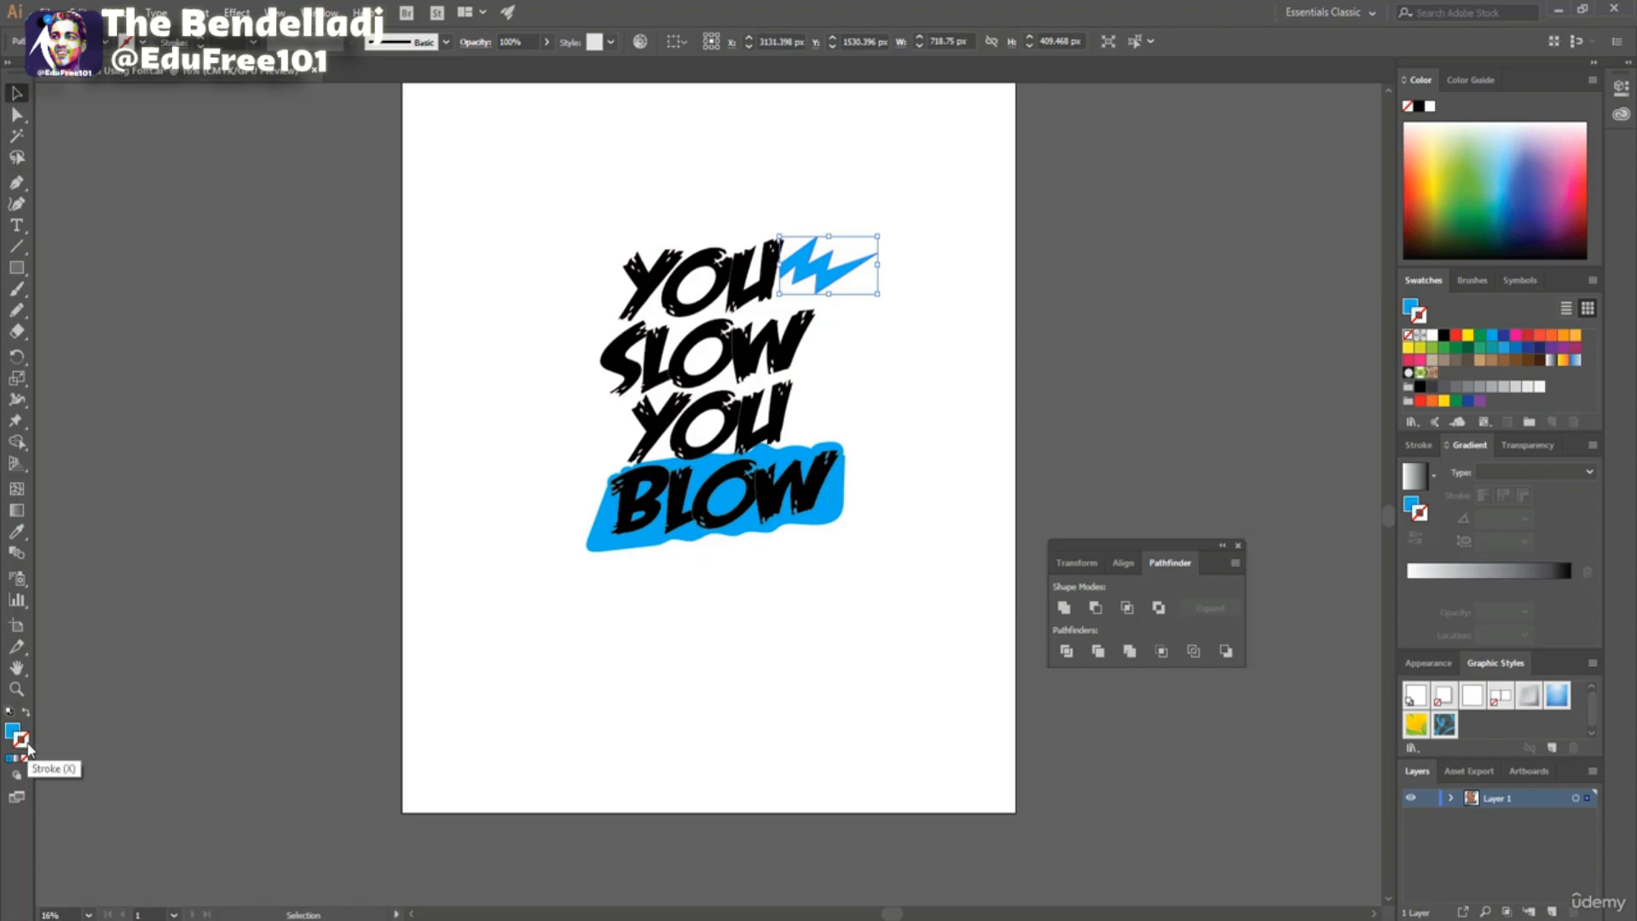
click(1444, 336)
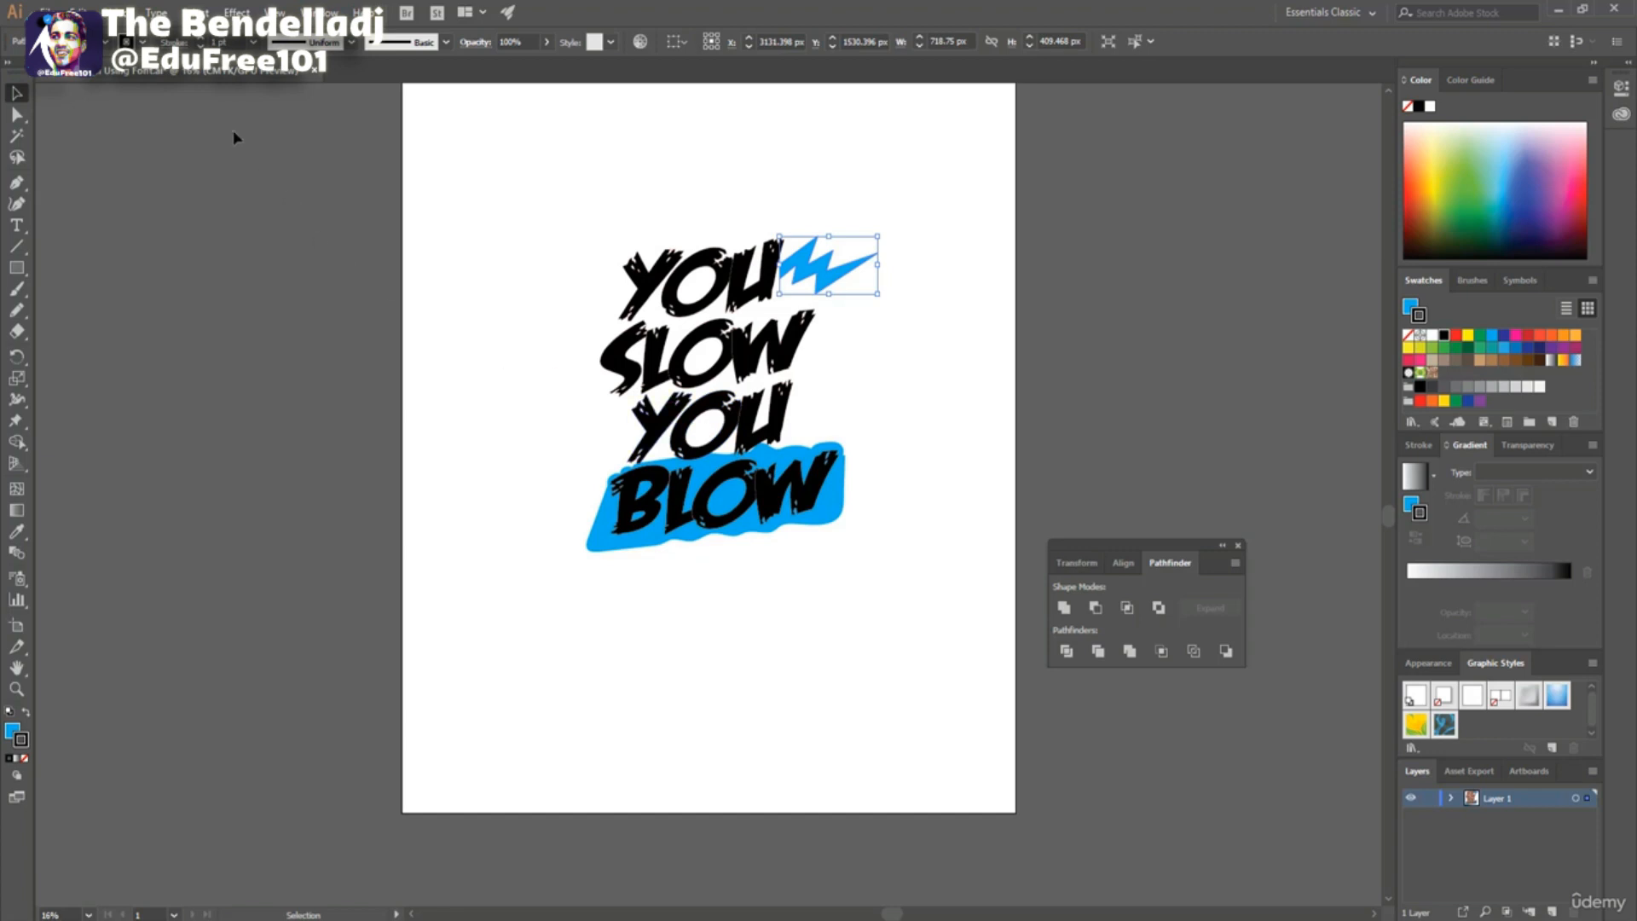
click(254, 43)
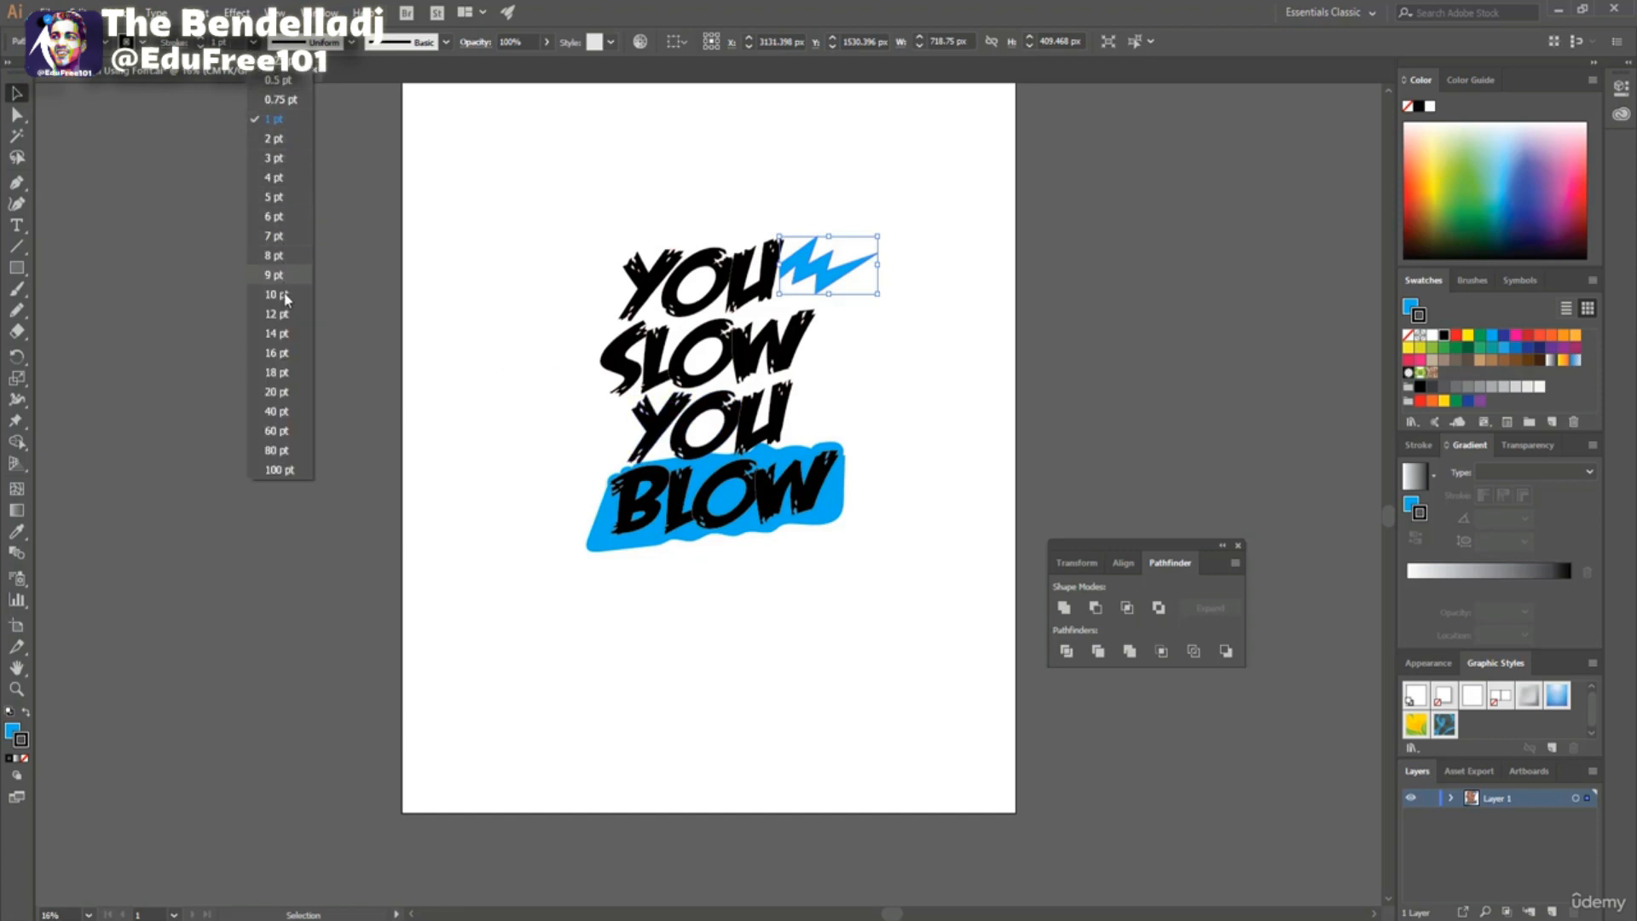
click(281, 391)
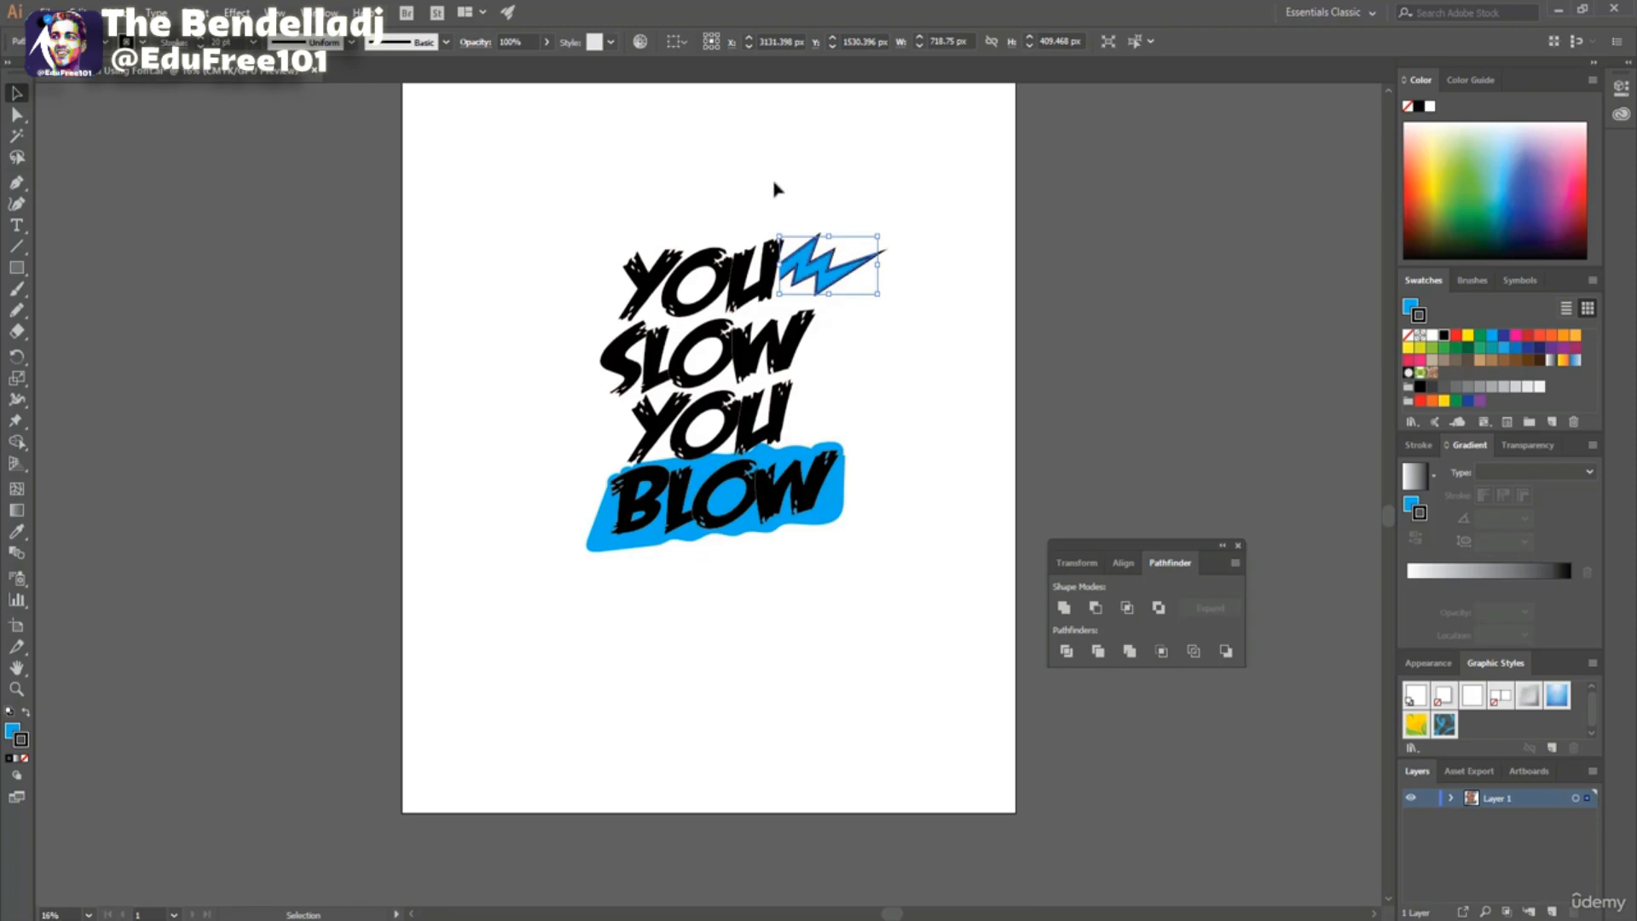
click(838, 194)
Enlarge the whole artwork to about 3383 px wide and 3608 px high and position it near the artboard's centre.
drag(672, 324, 930, 638)
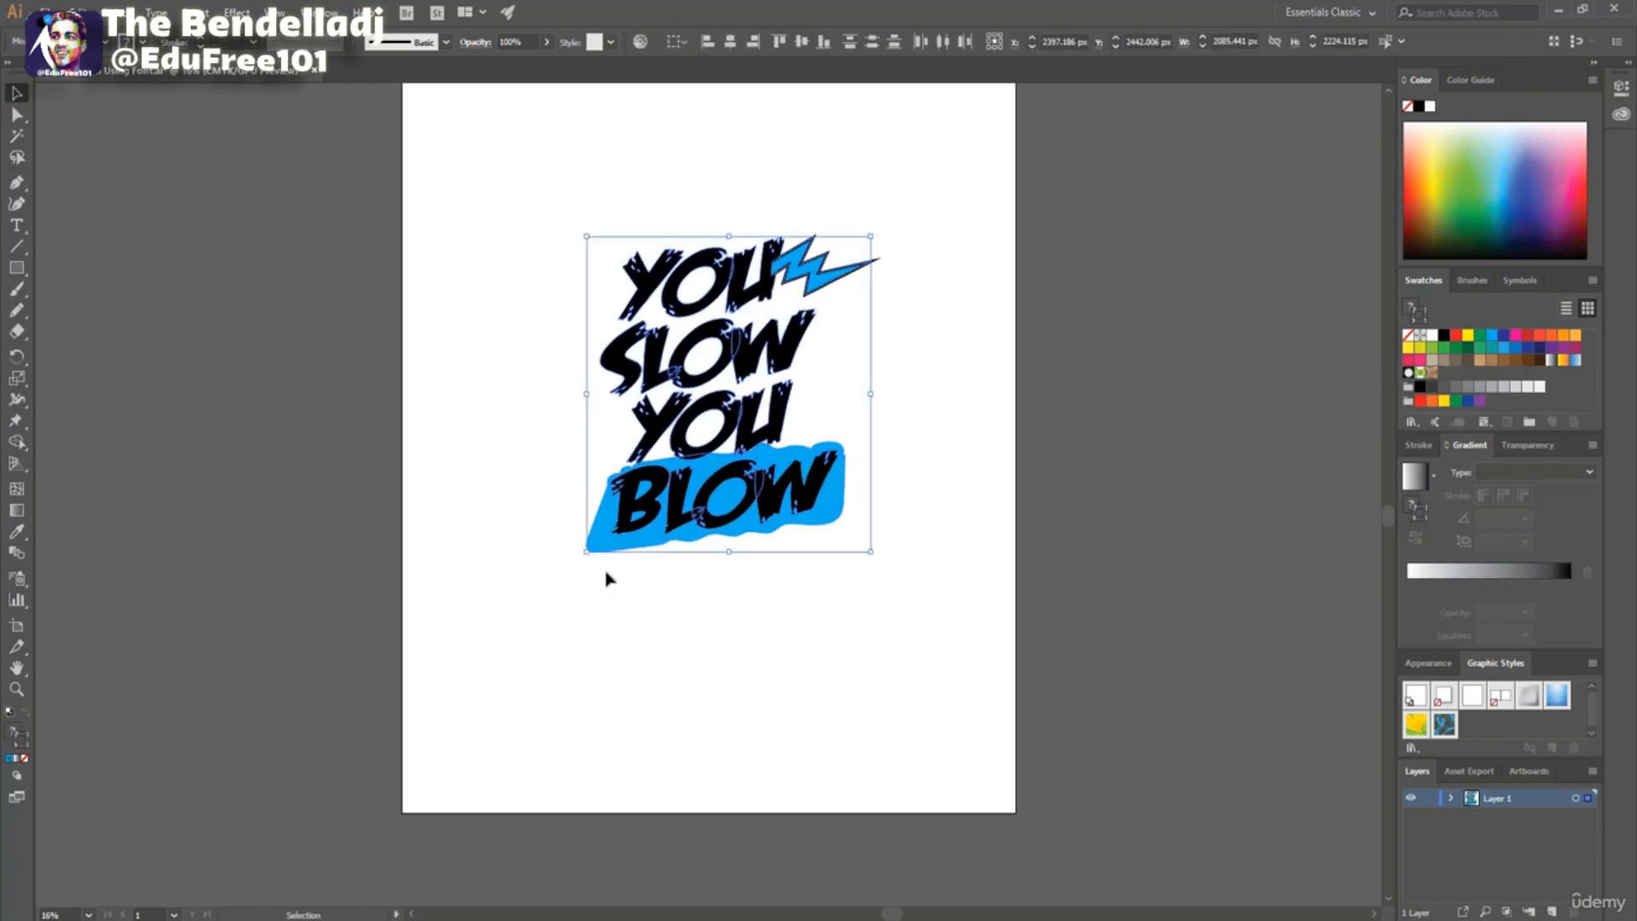
drag(585, 550, 410, 765)
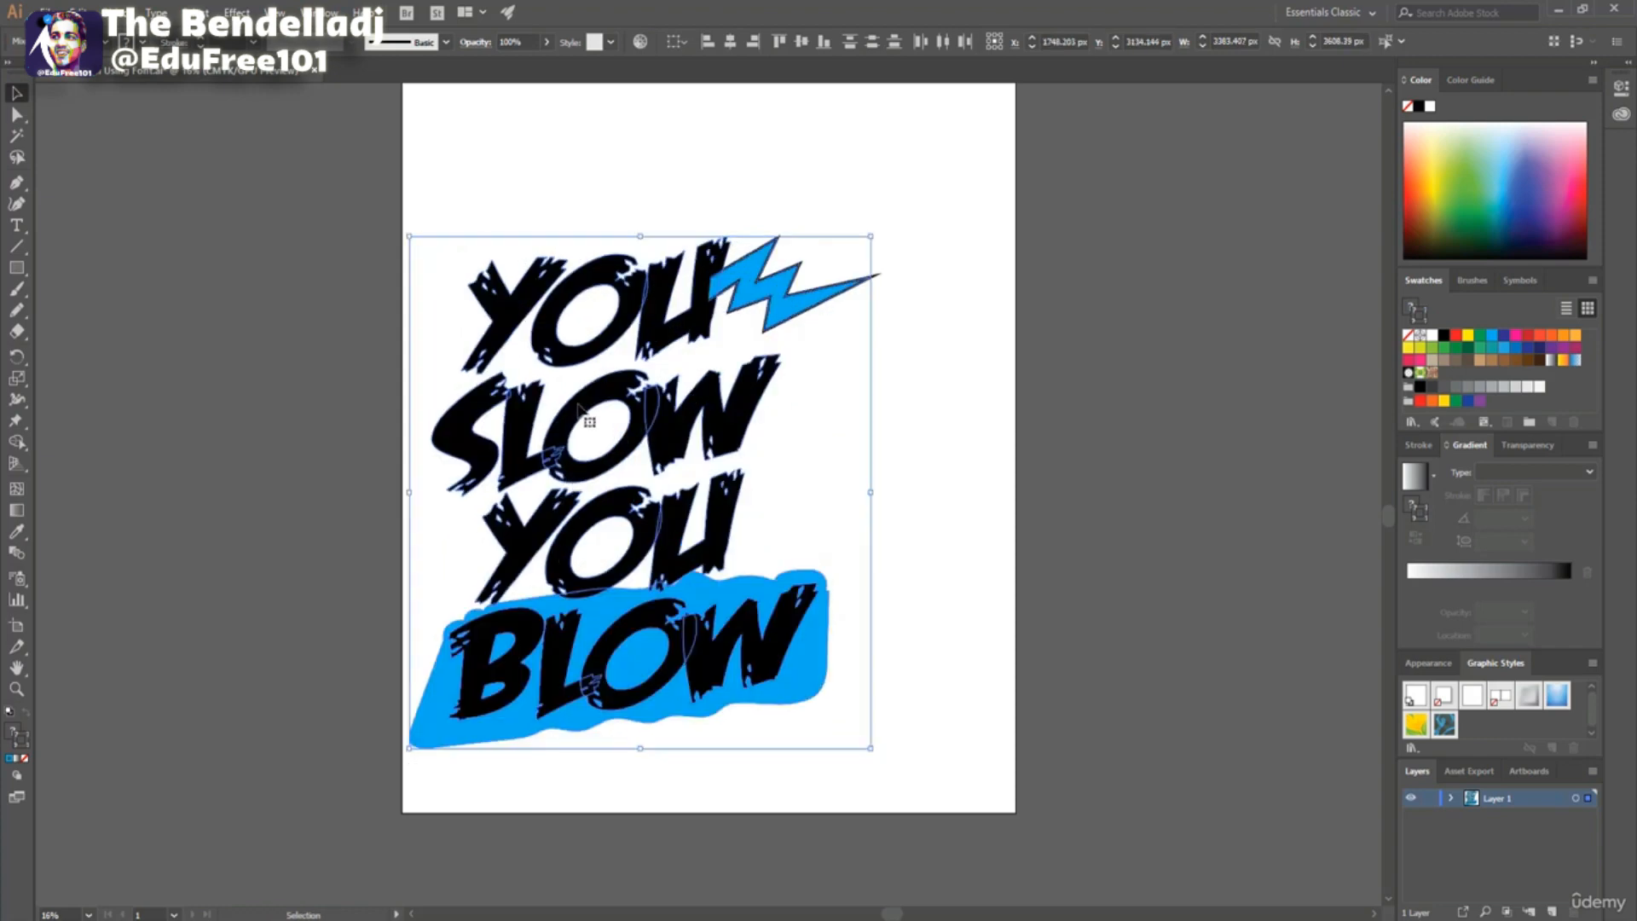
drag(650, 488, 740, 423)
drag(664, 342, 662, 340)
click(350, 739)
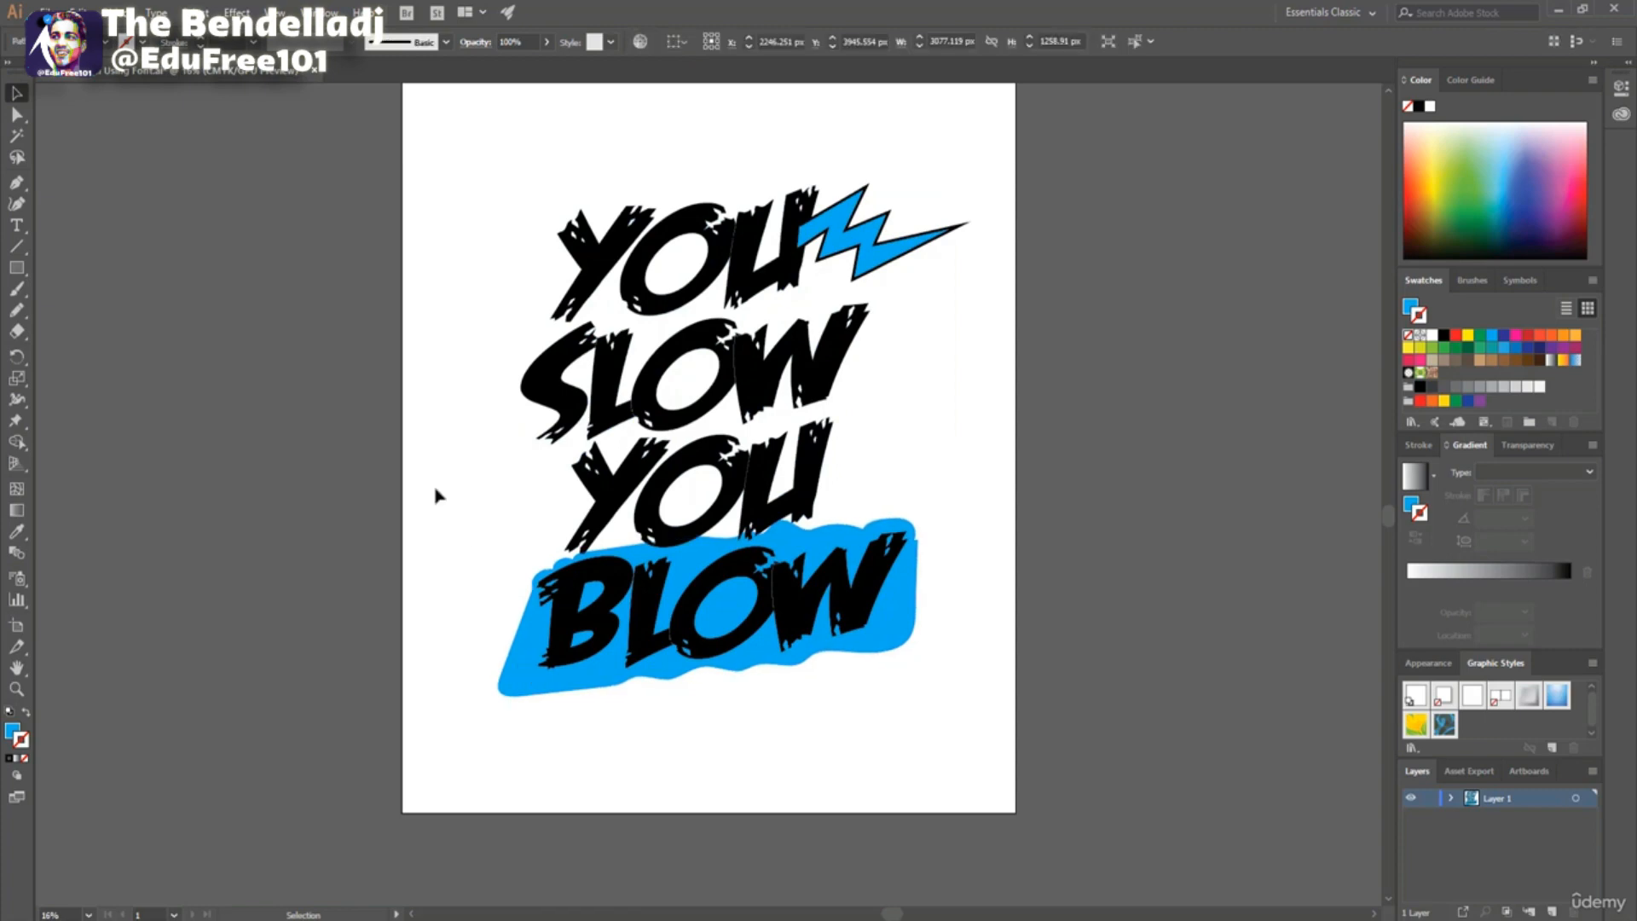
Outline the blue banner behind BLOW with a 20 pt black stroke and deselect it.
click(518, 687)
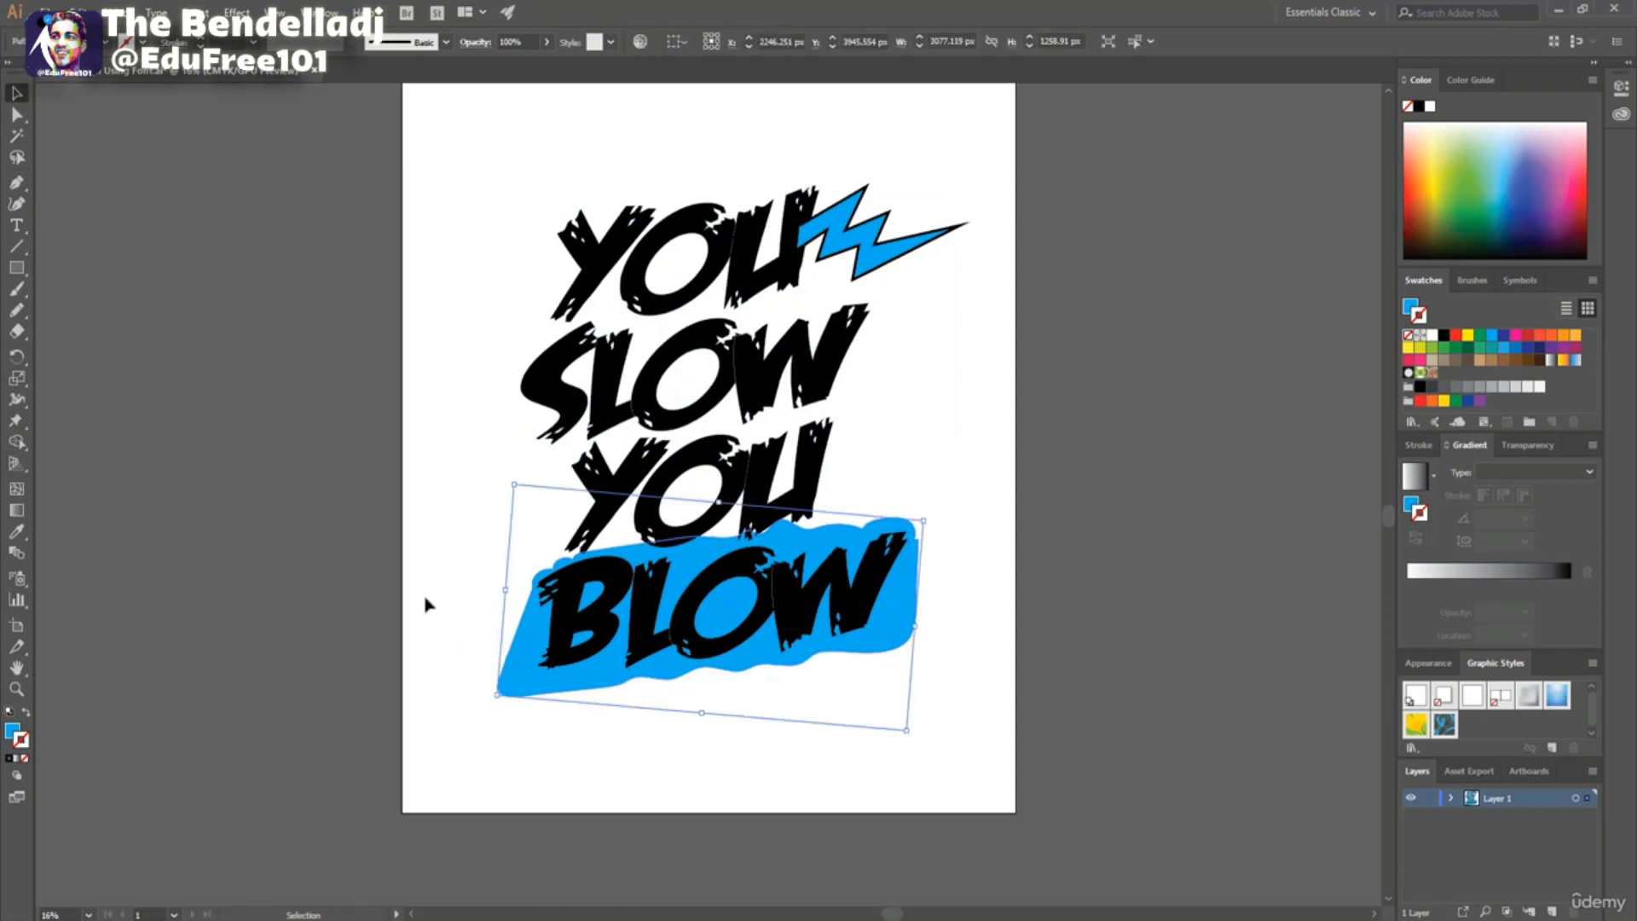
click(428, 603)
click(523, 665)
click(1445, 337)
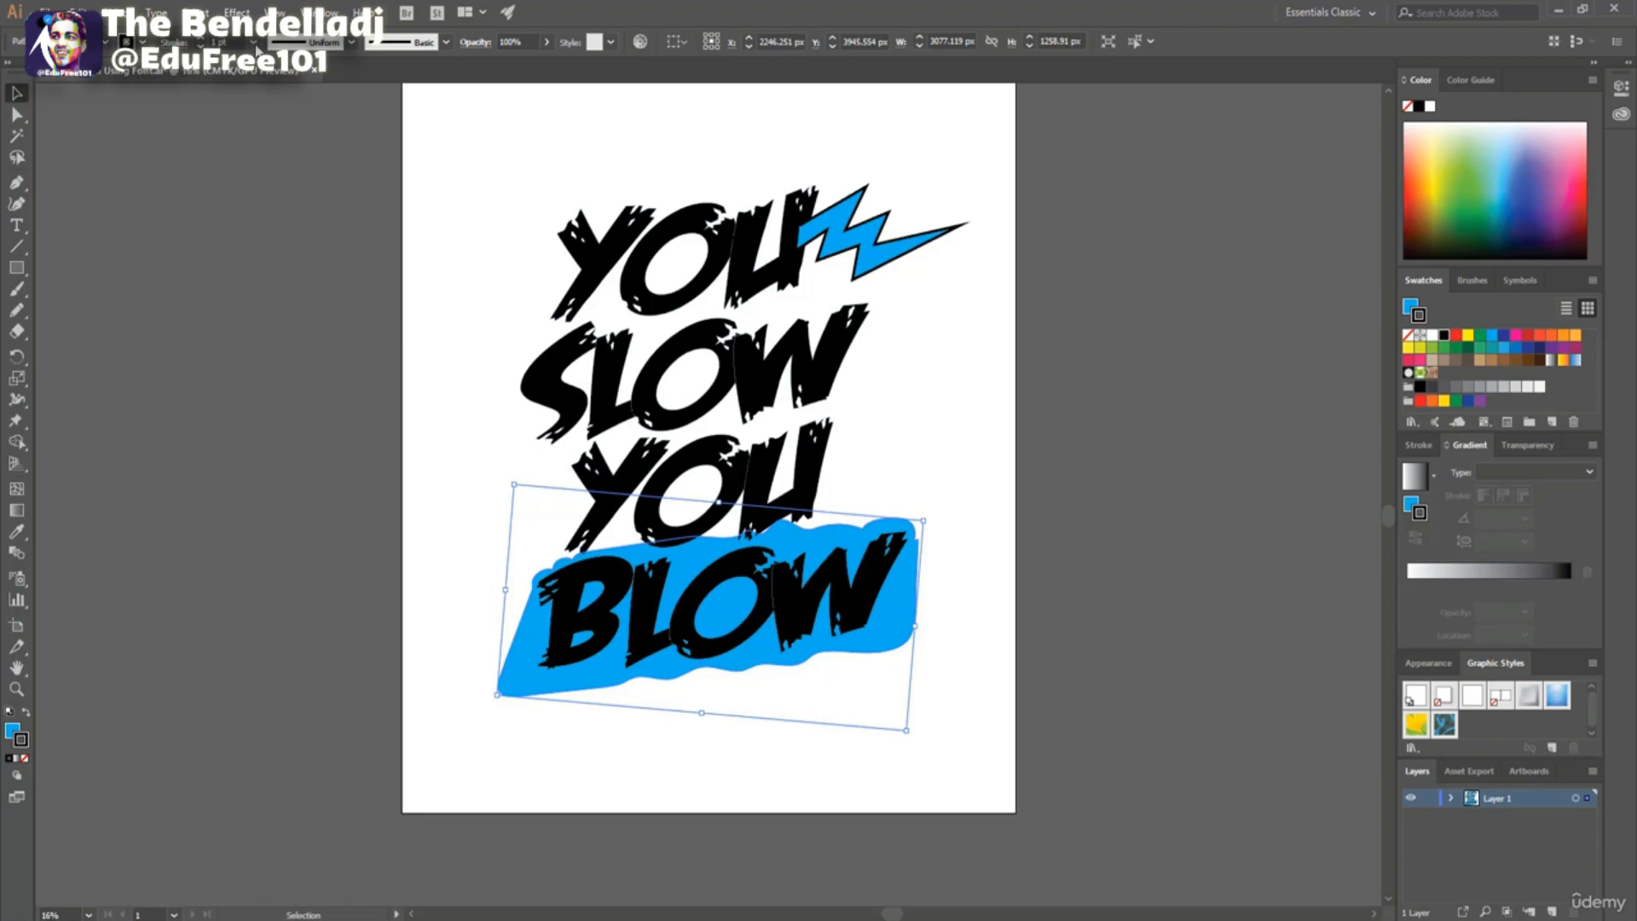
click(254, 44)
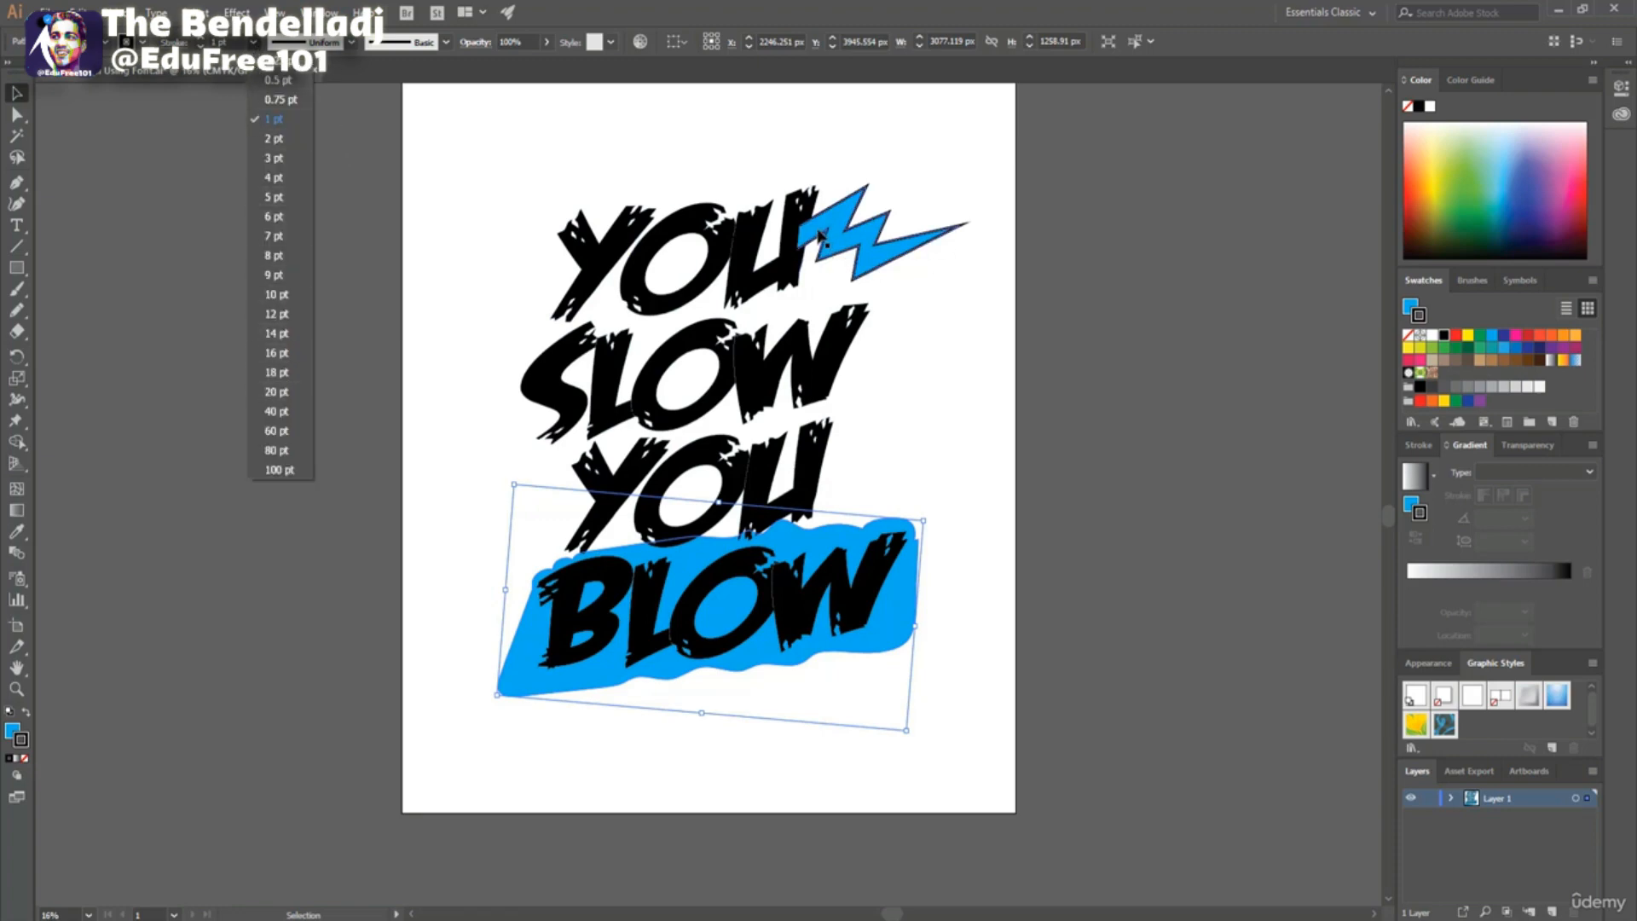
click(281, 394)
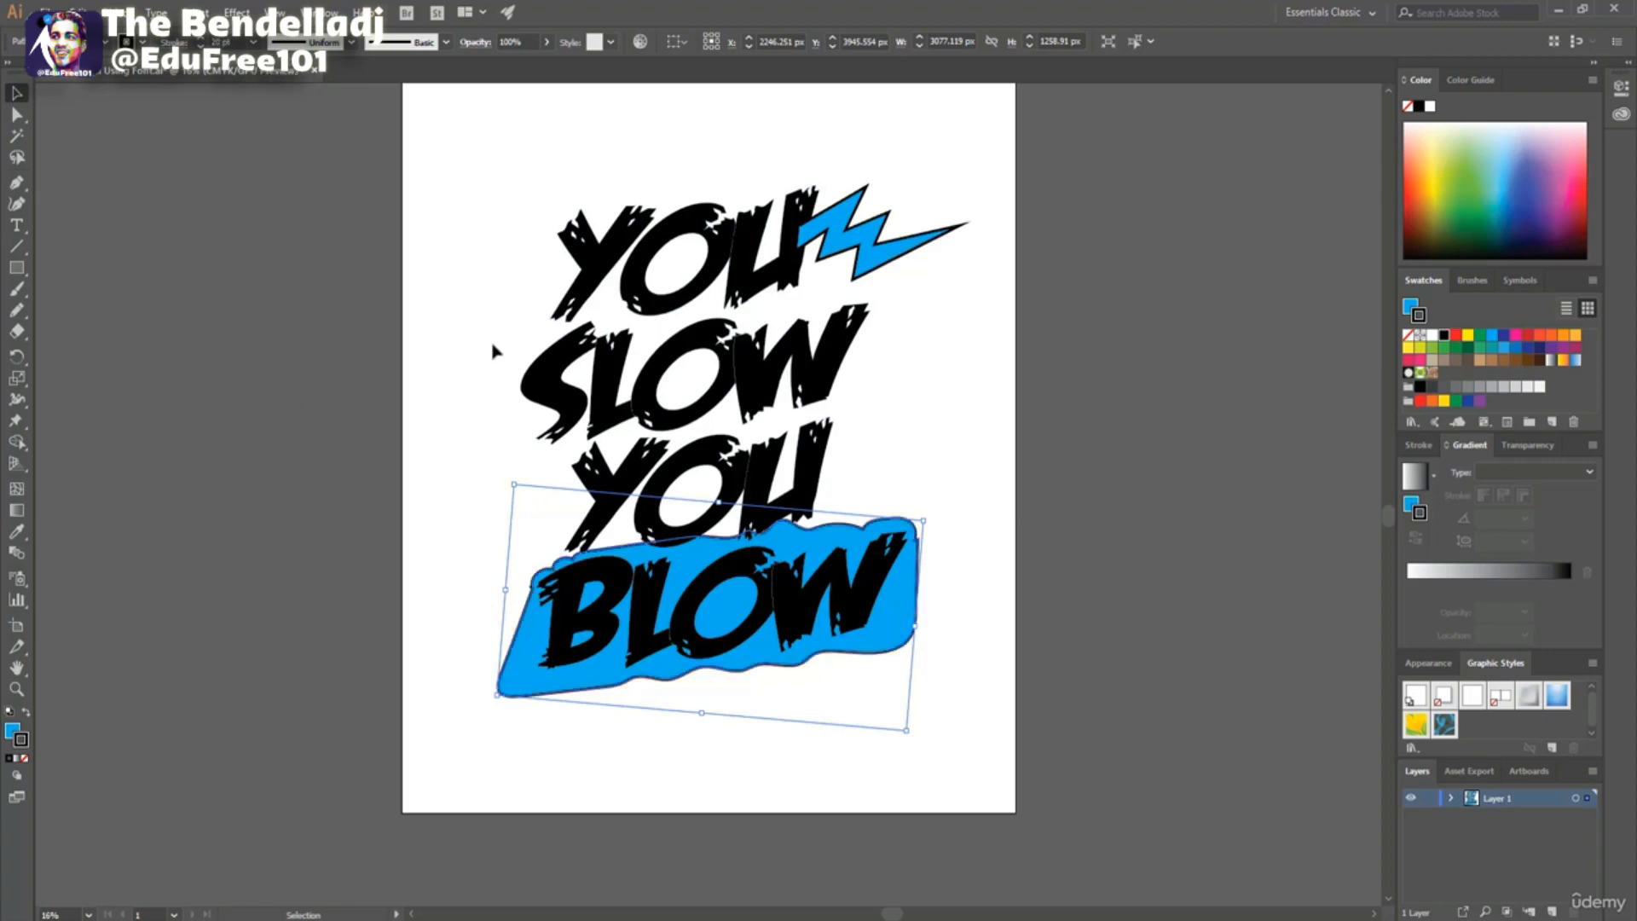
click(478, 256)
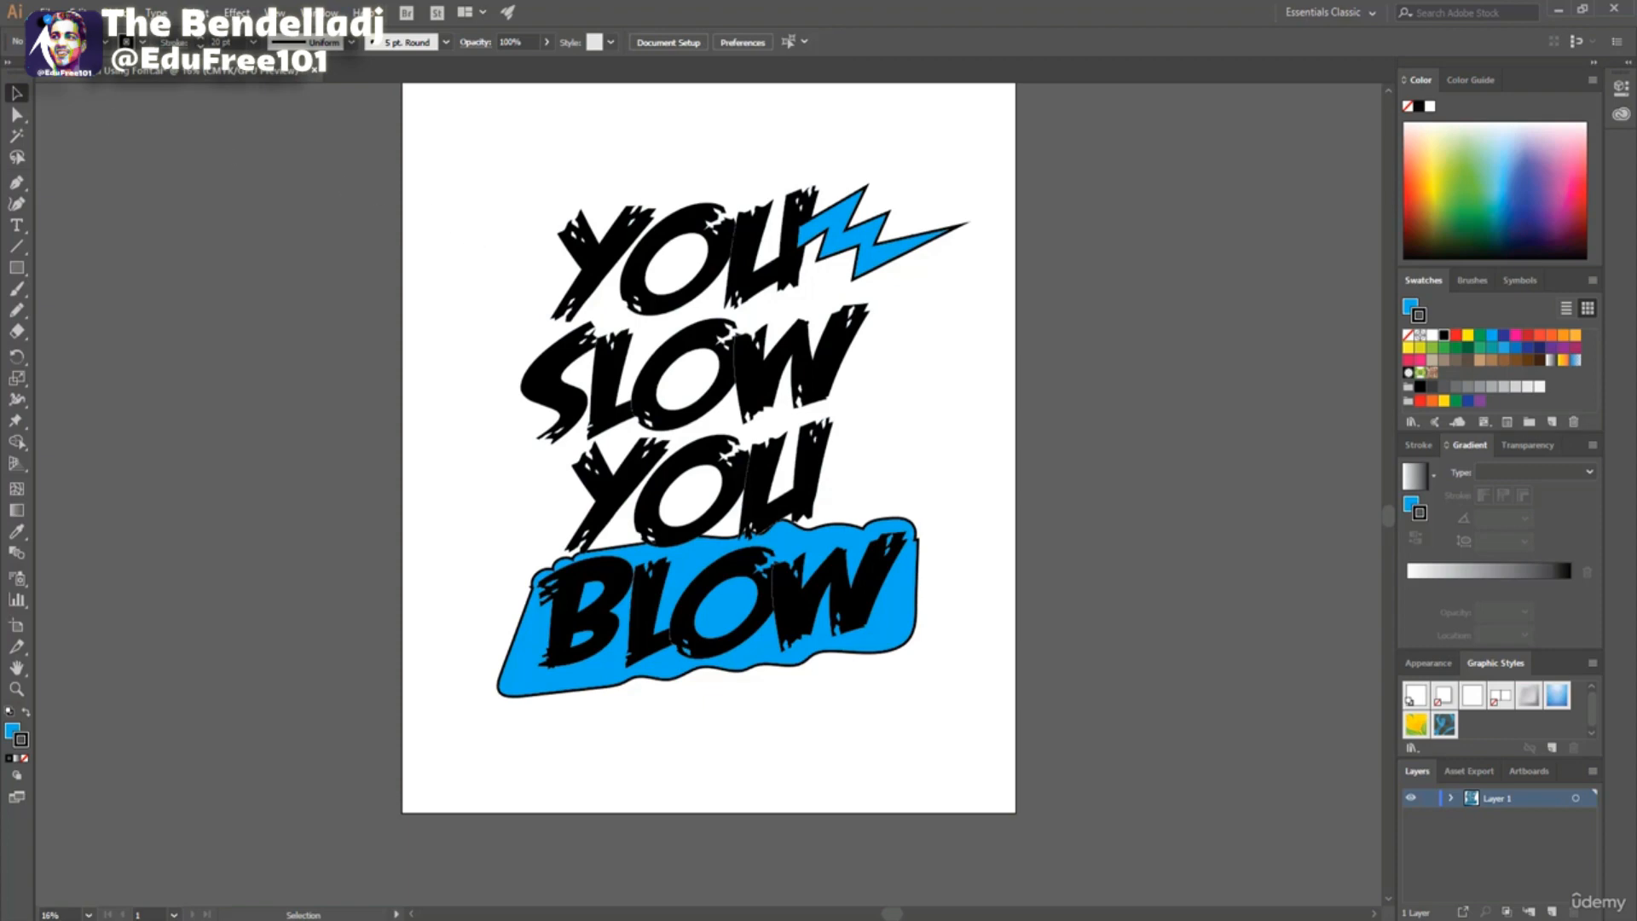
Open the Save for Web (Legacy) export for the design and fit its preview on screen.
key(alt+f)
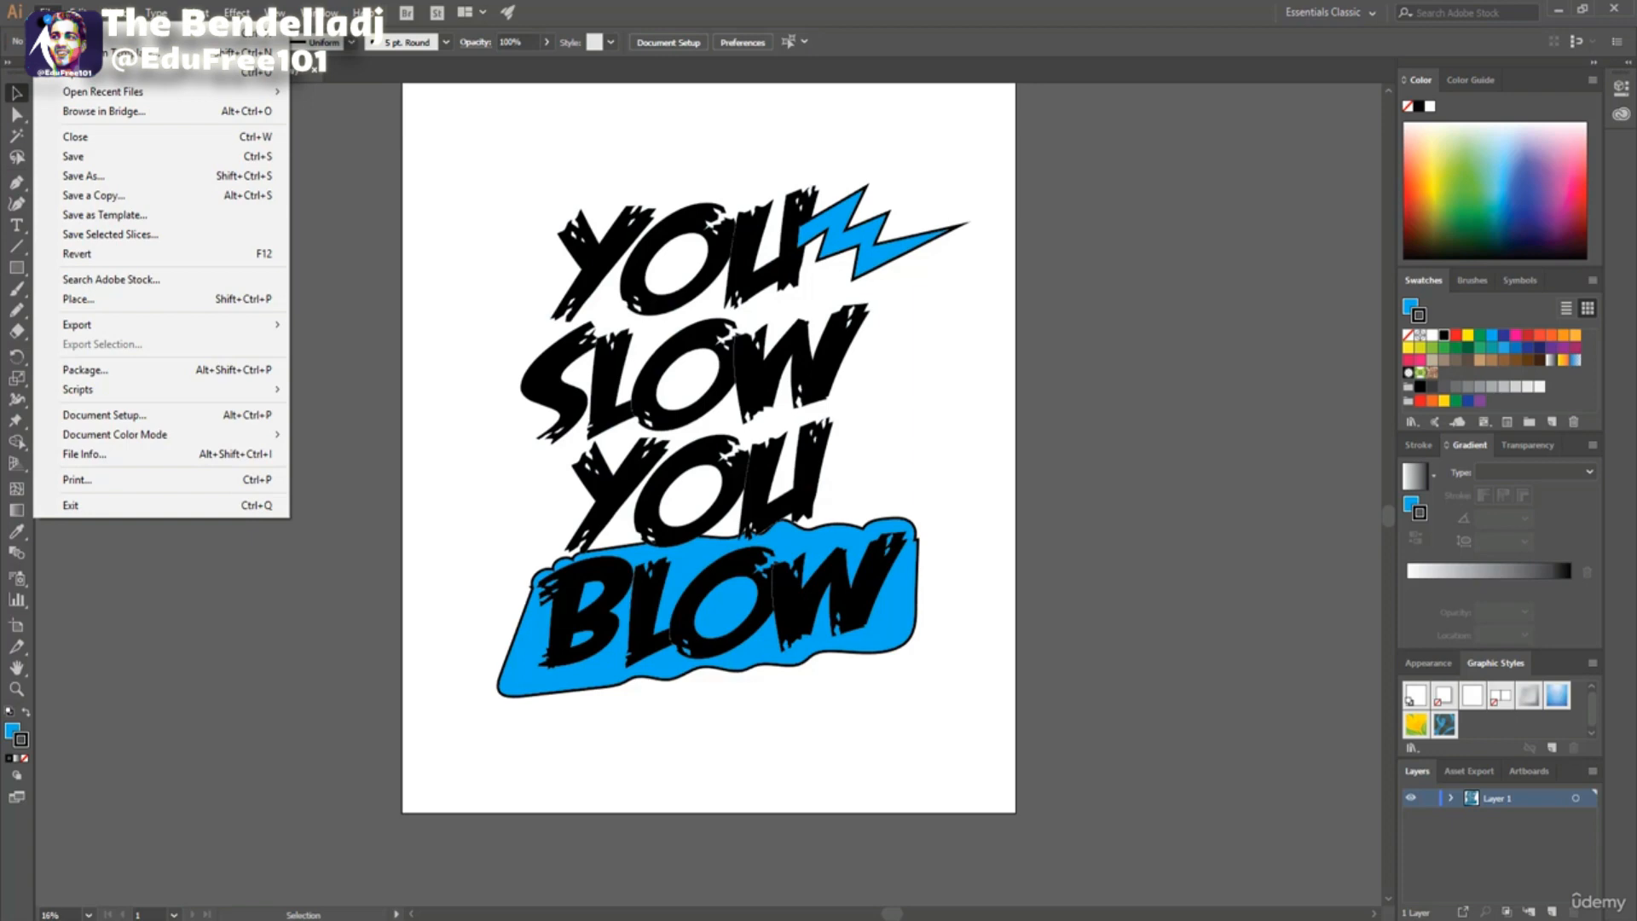
mouse_move(128, 325)
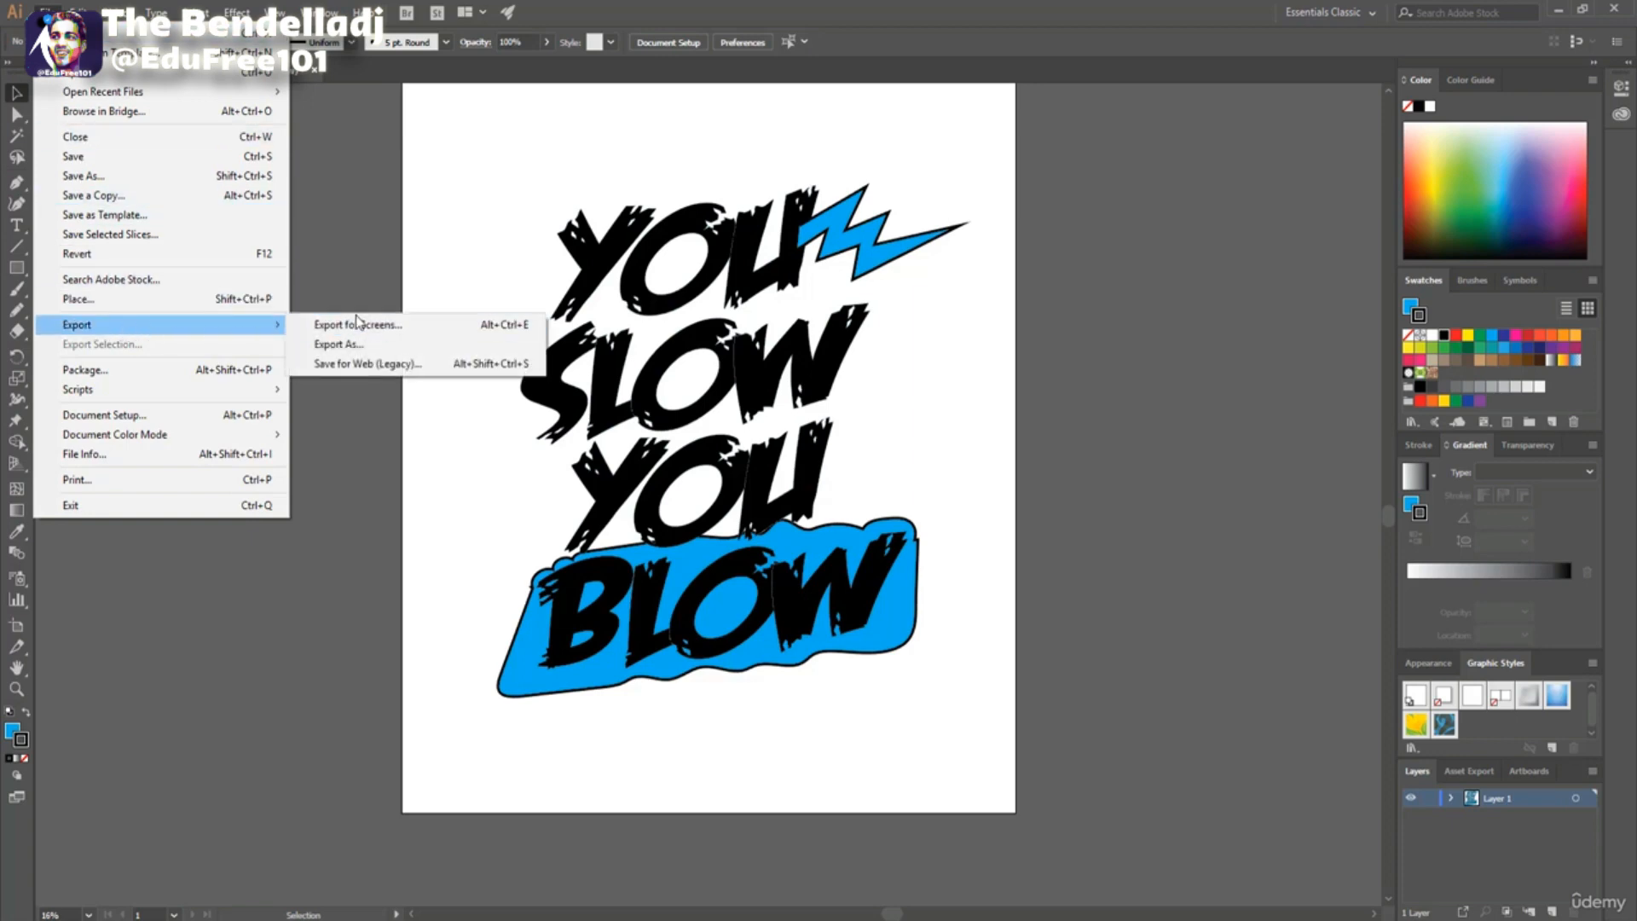
click(420, 373)
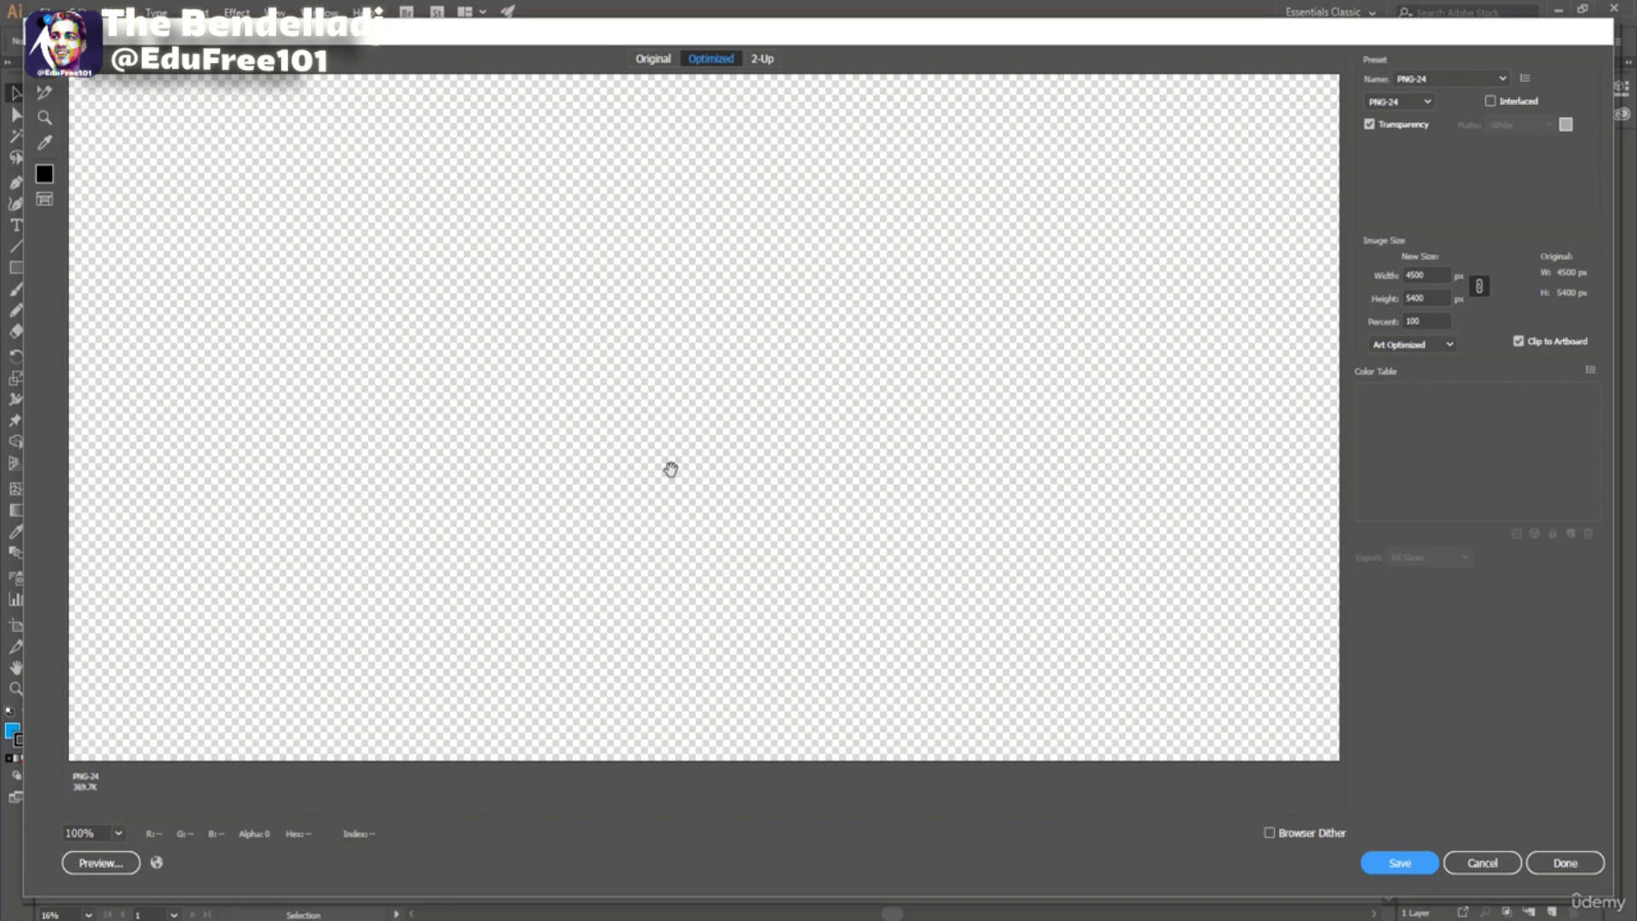
click(119, 833)
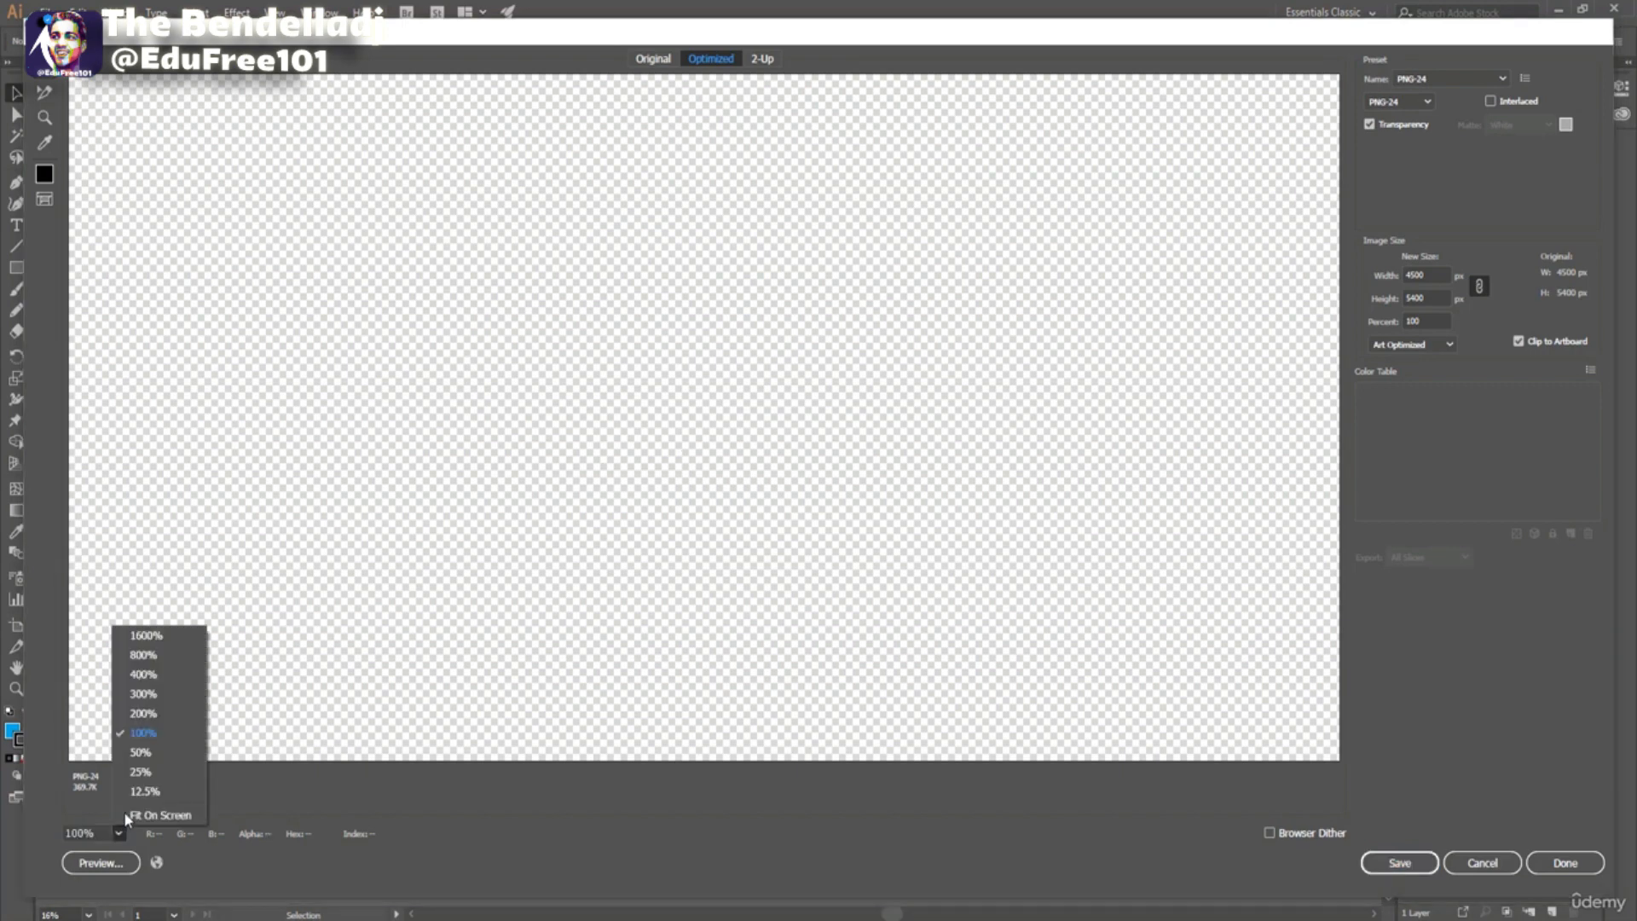
click(184, 820)
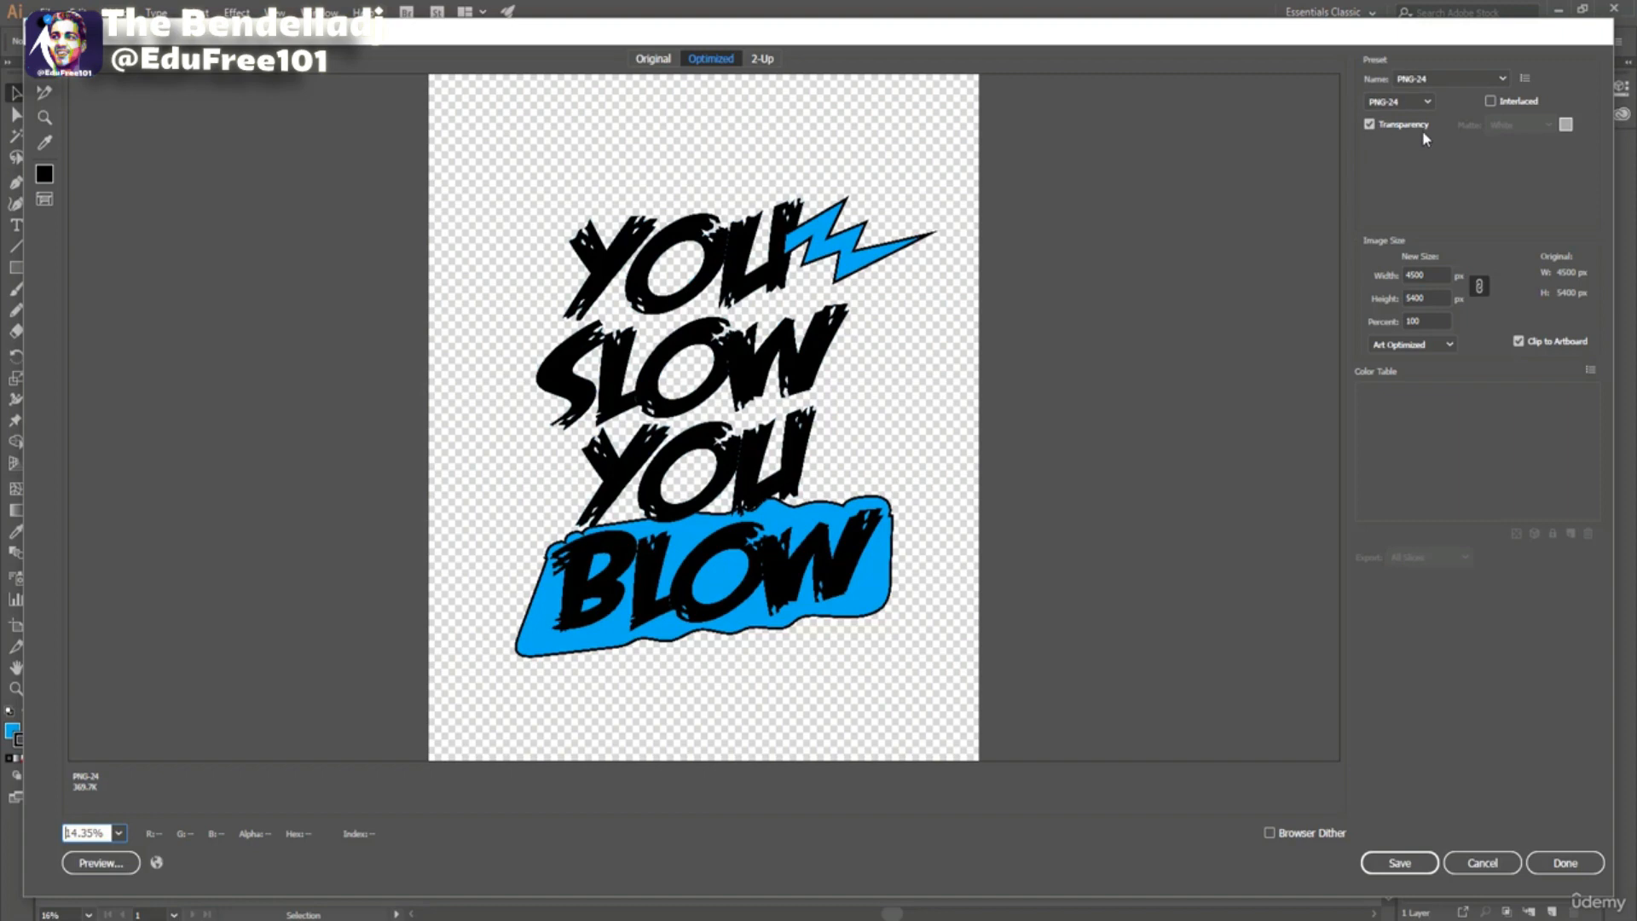
Export the design with the PNG-24 preset and transparency at 4500 x 5400 px, saving it as Tshirt-Design-Using-Font.png on the Desktop.
click(1479, 82)
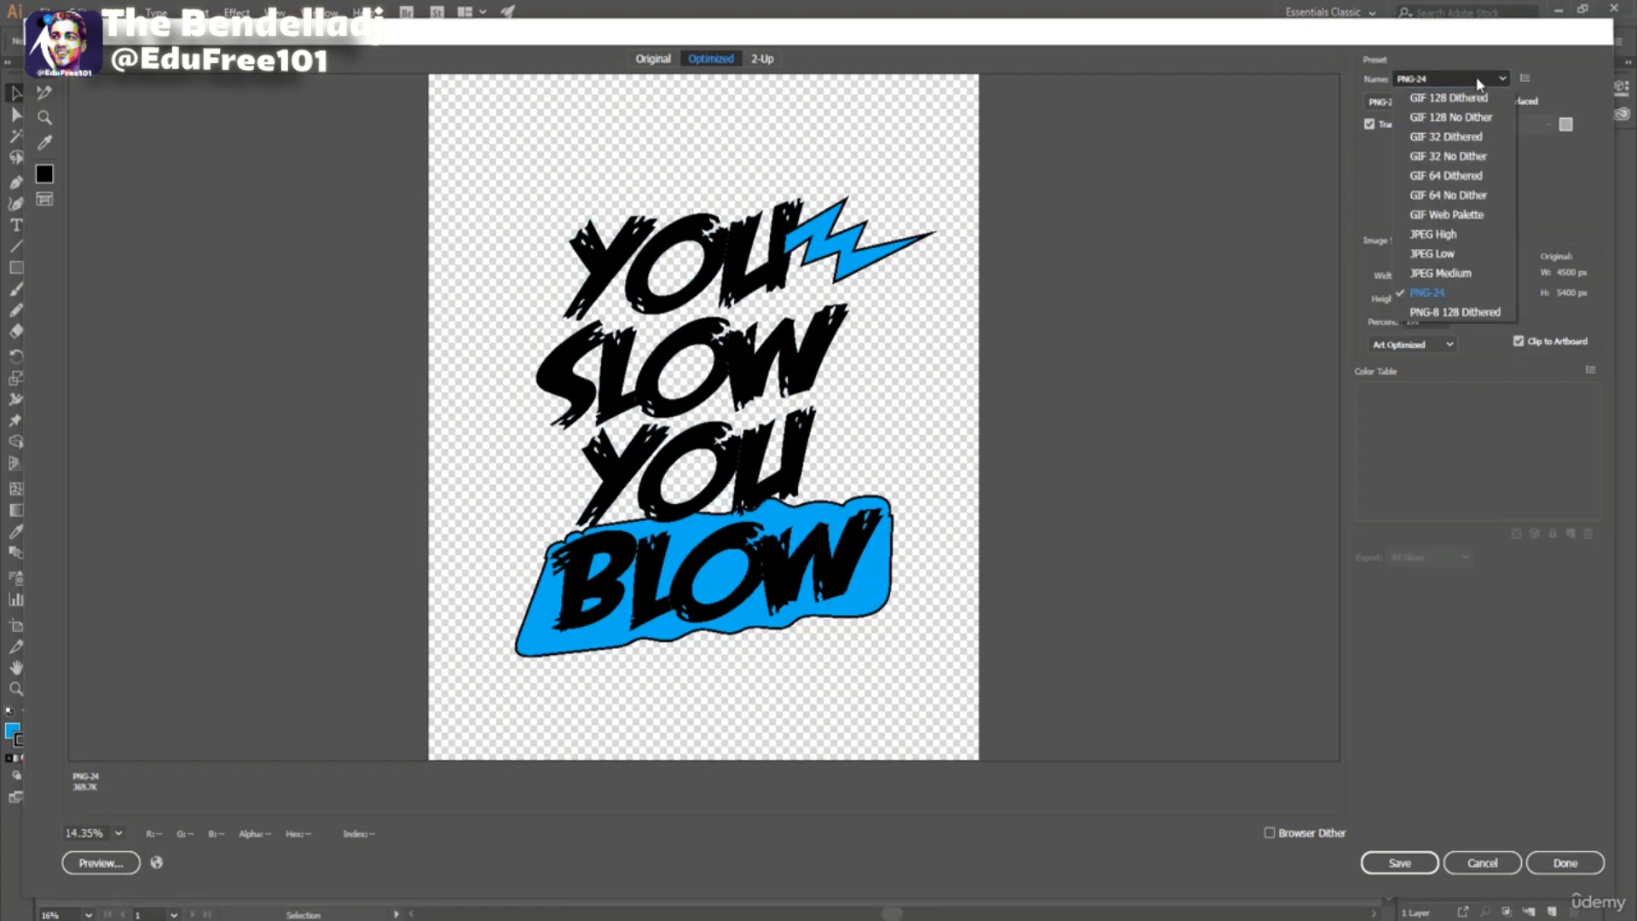
click(1447, 298)
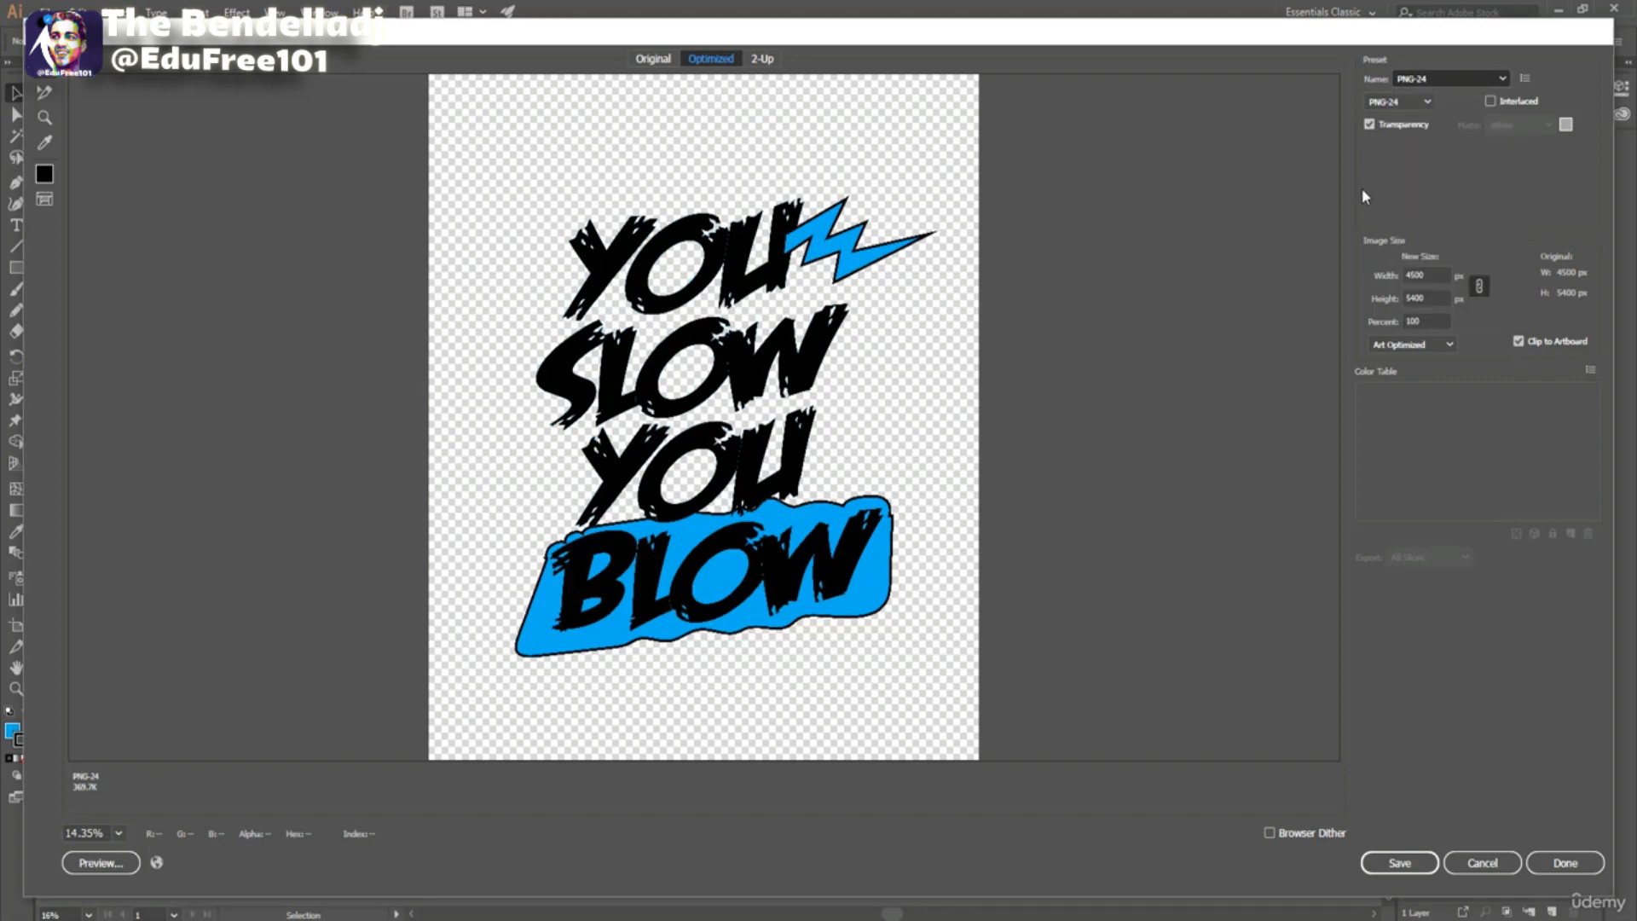
click(1400, 102)
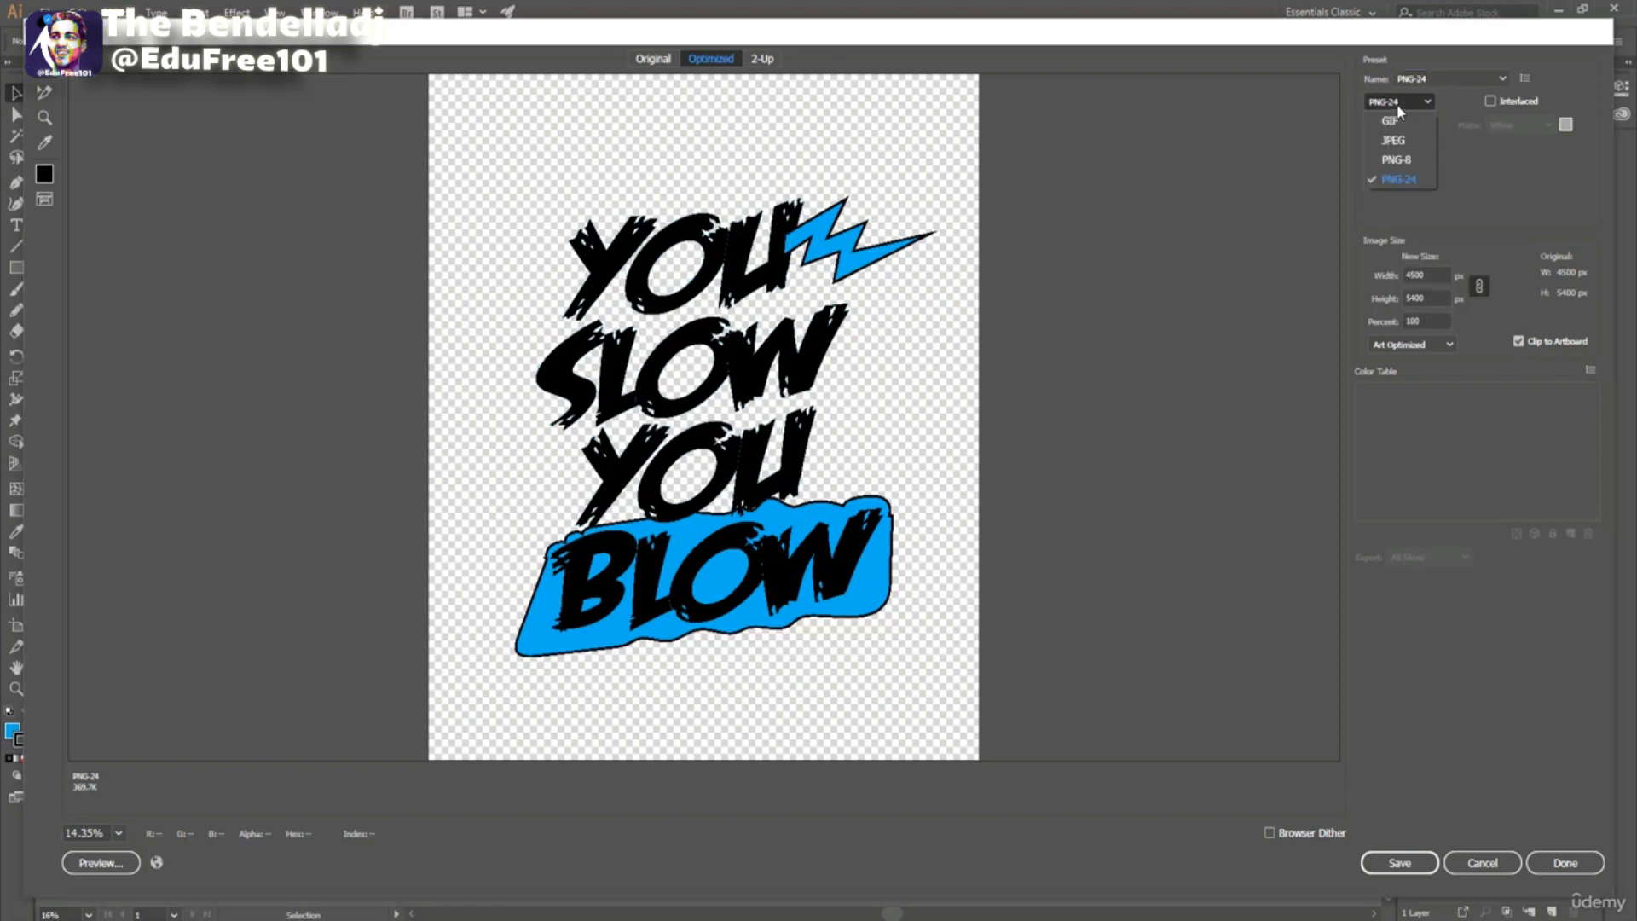
click(1480, 190)
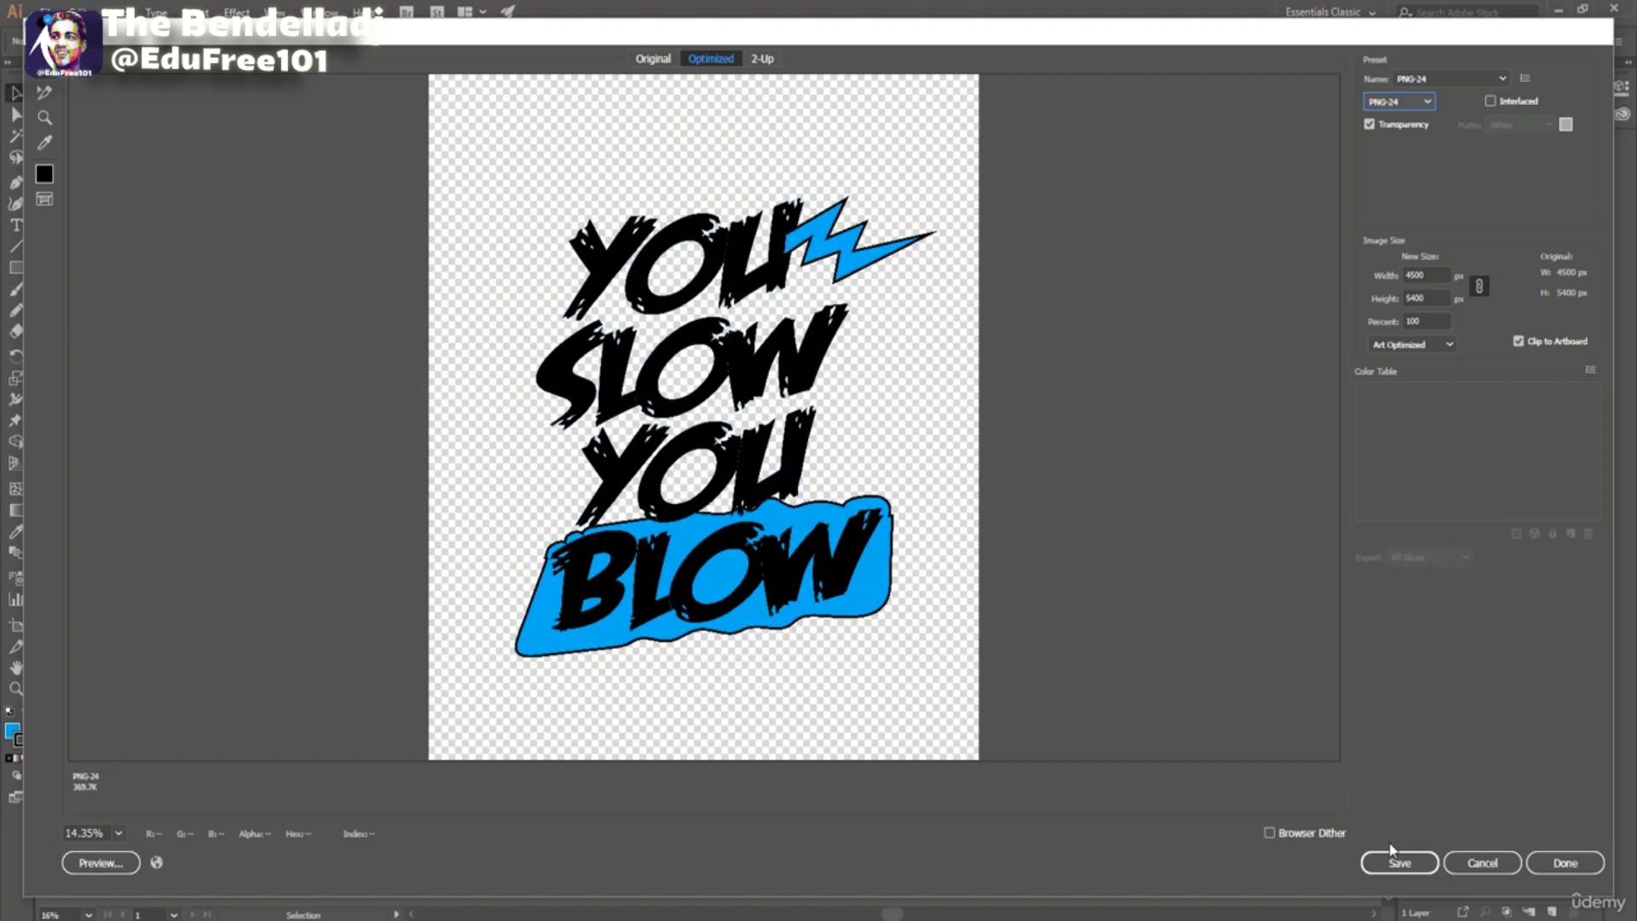
click(1396, 863)
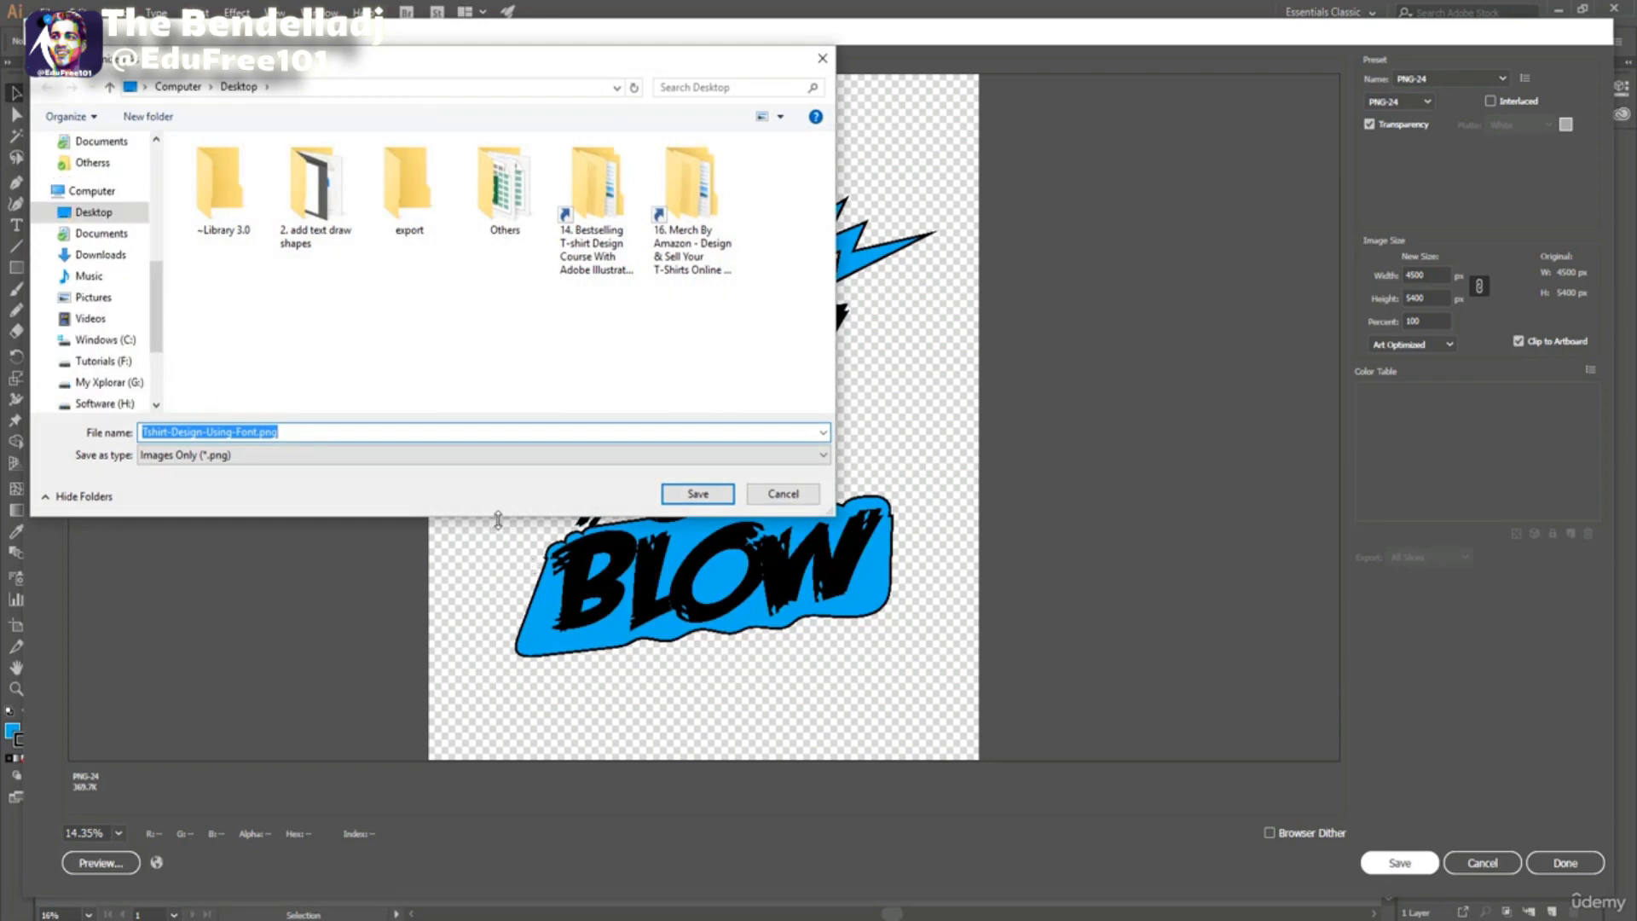
click(708, 499)
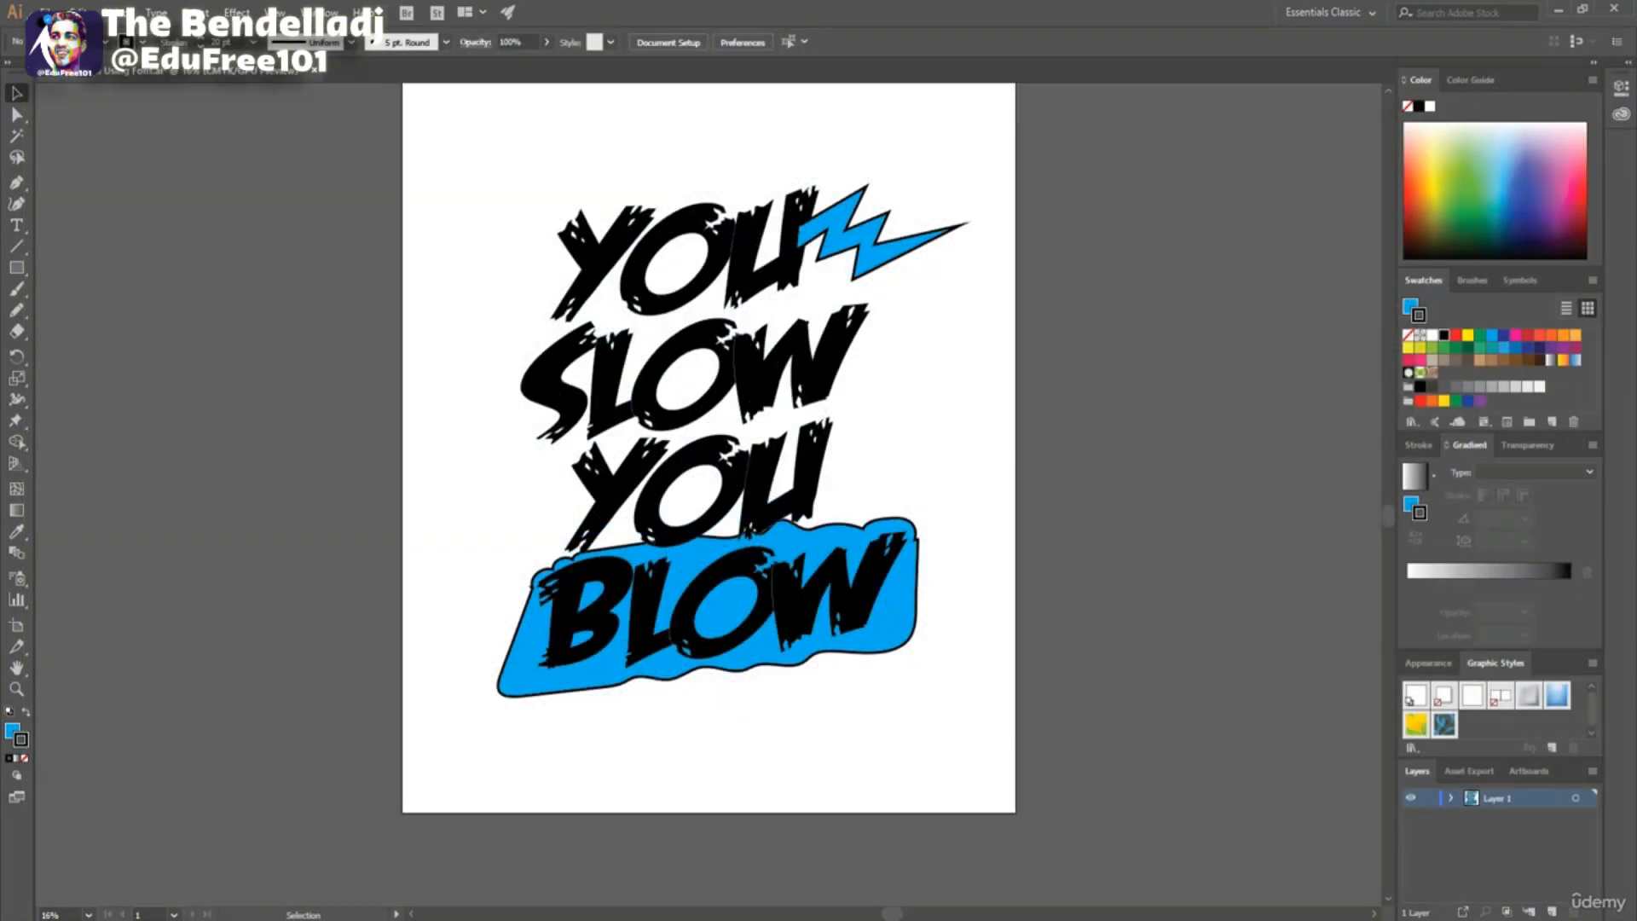
Switch to the desktop, view the exported Tshirt-Design-Using-Font.png in the photo viewer to check its transparent background, and close it.
key(super+d)
click(30, 396)
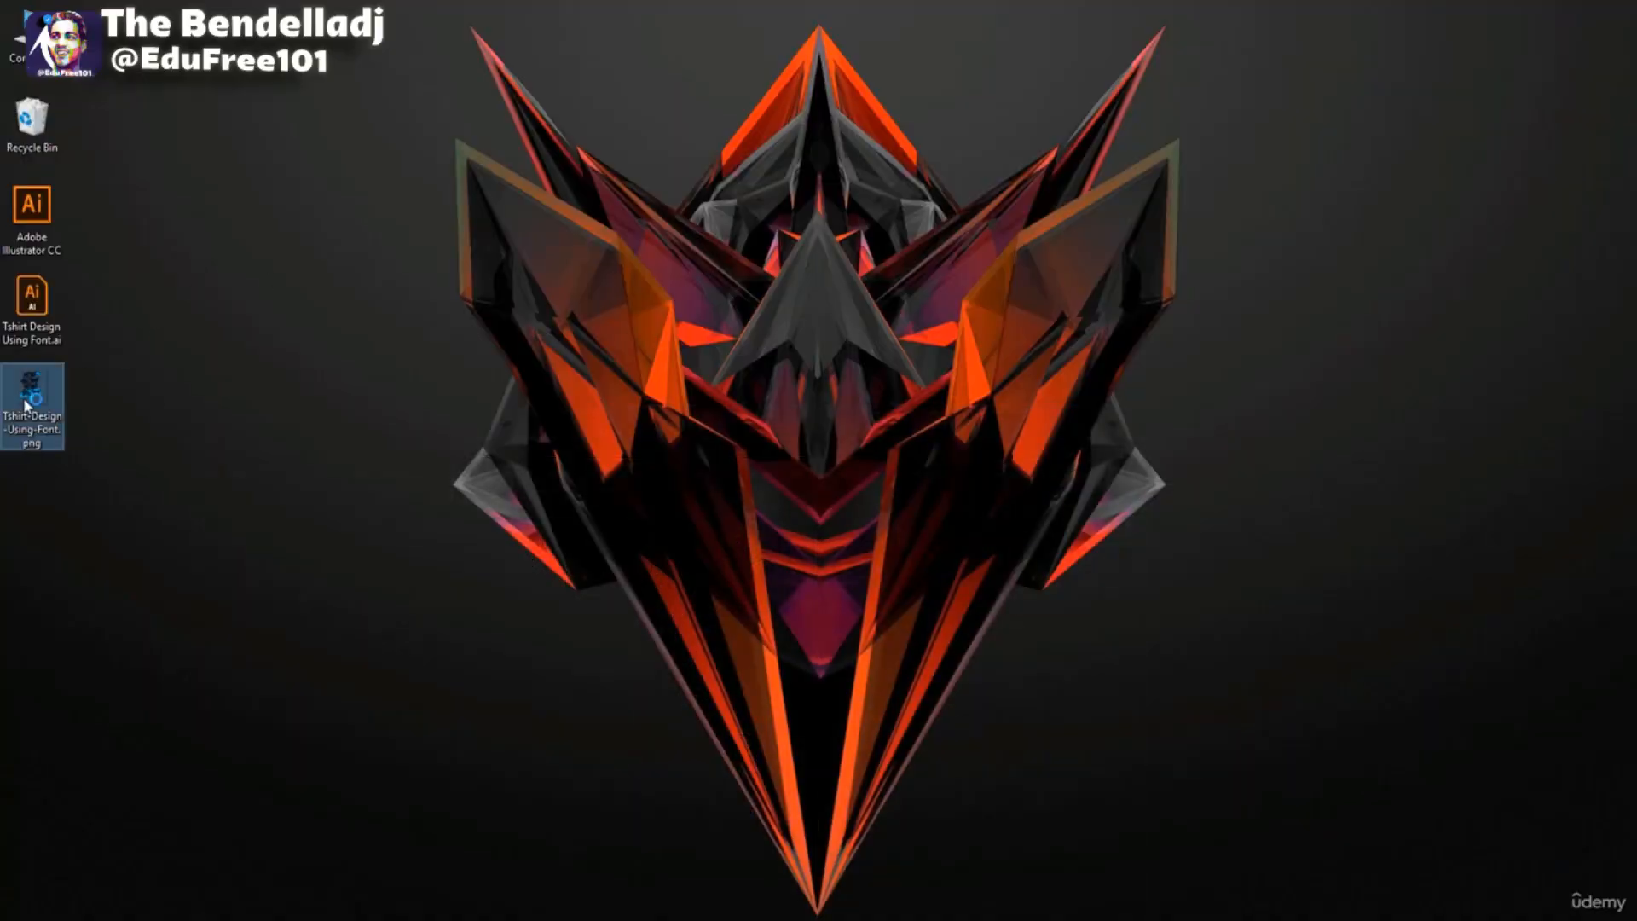
double_click(26, 407)
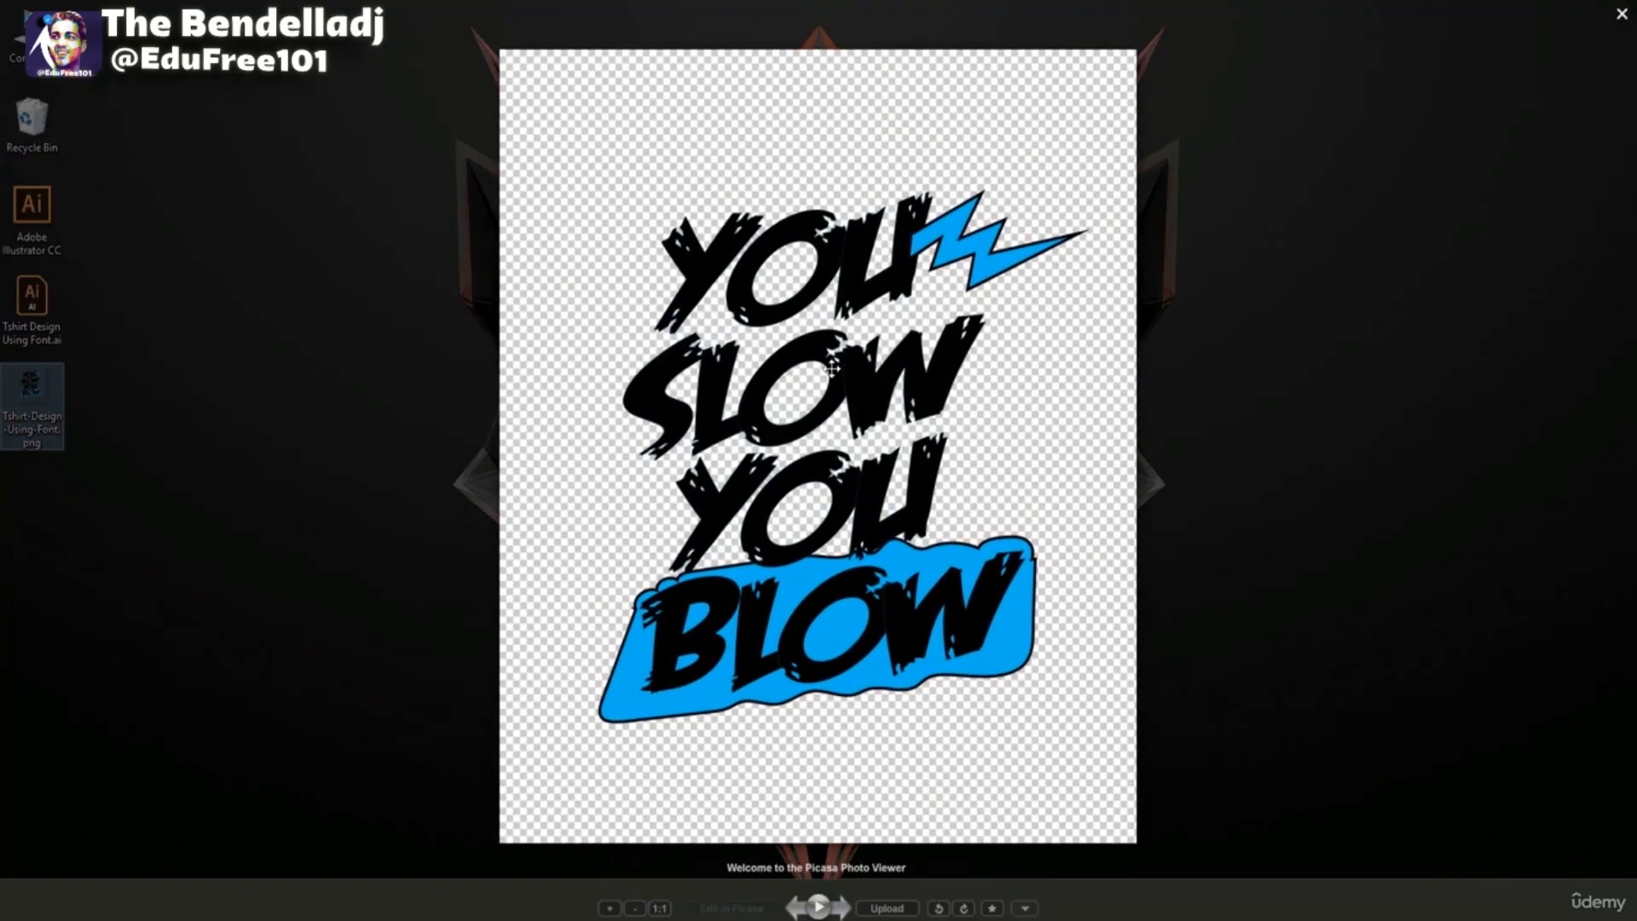
key(Escape)
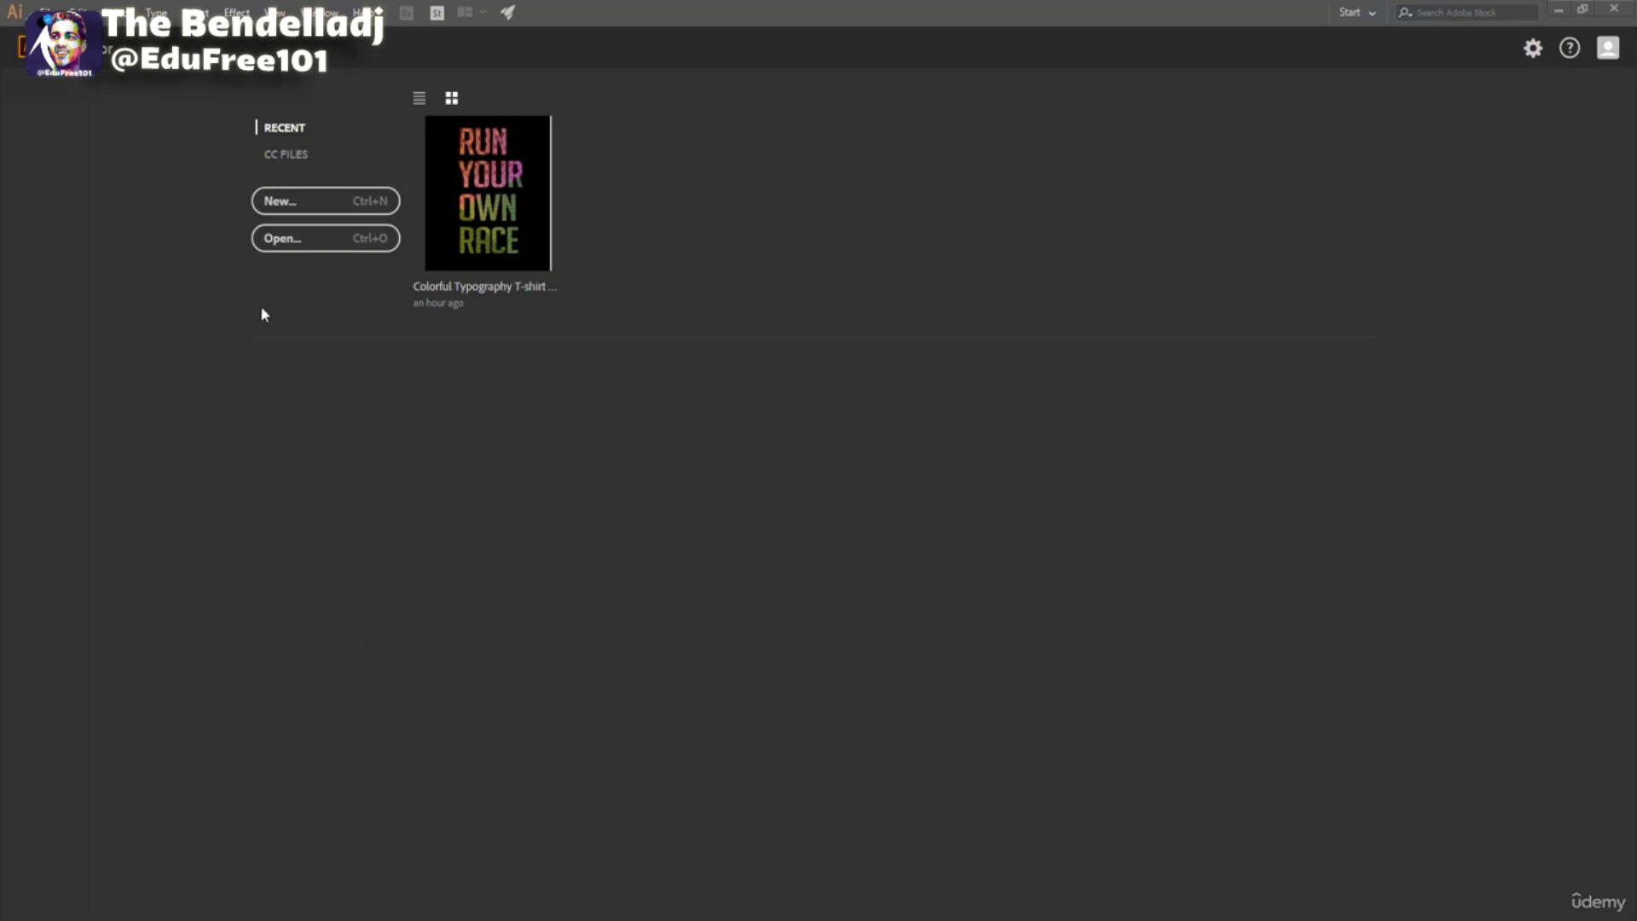
Create a new Illustrator document 10000 px wide and 10000 px high.
click(299, 210)
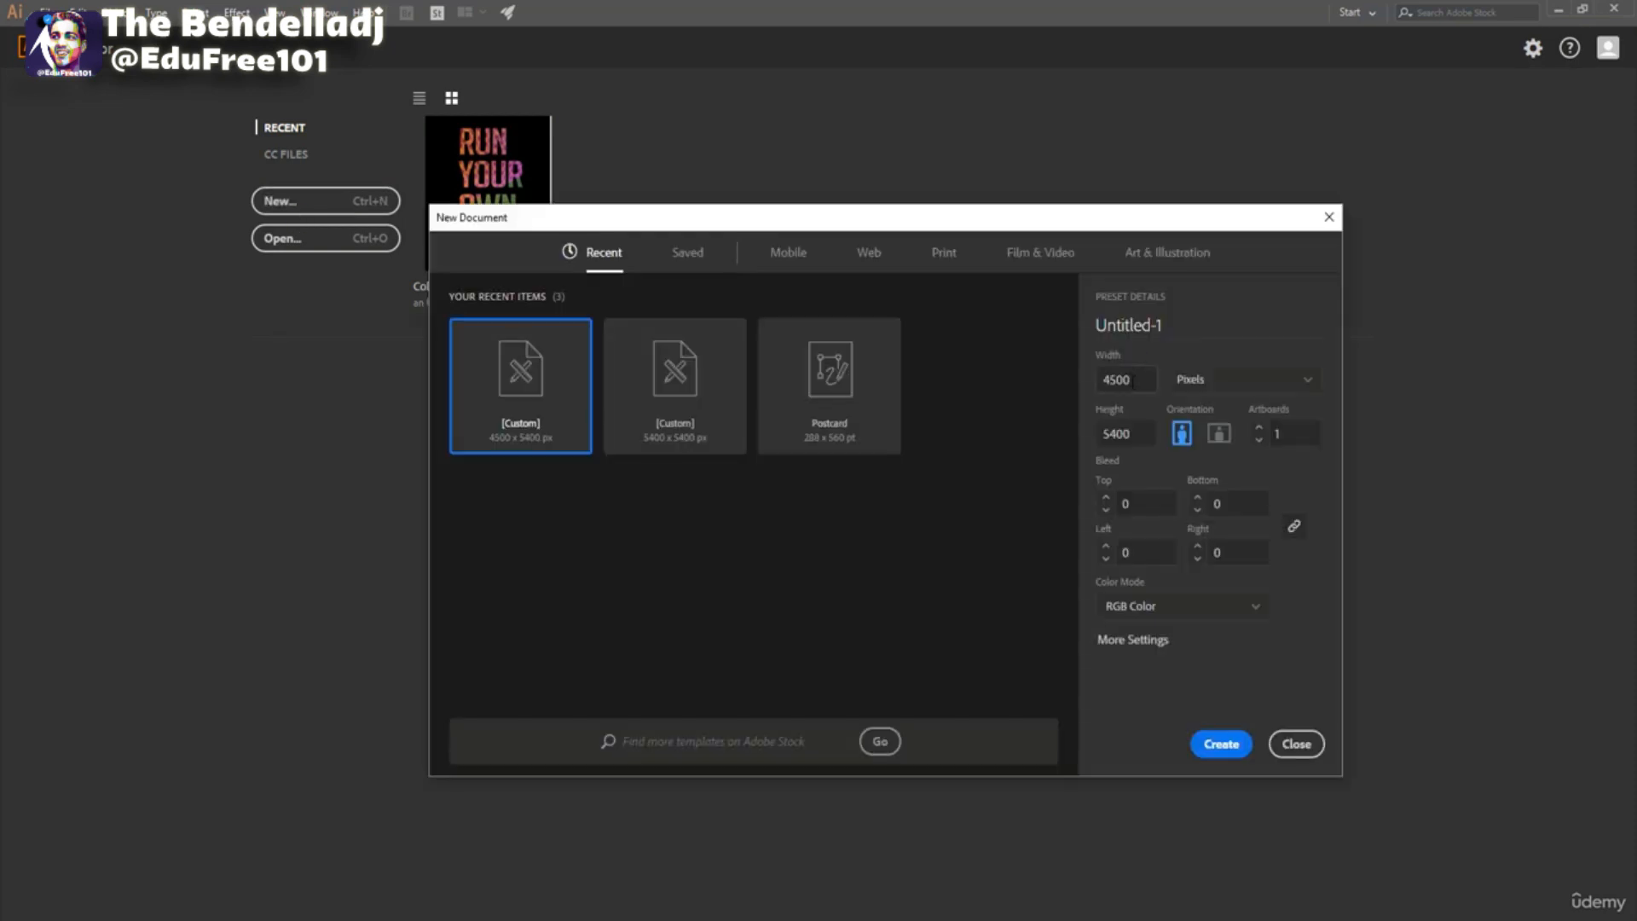
key(Tab)
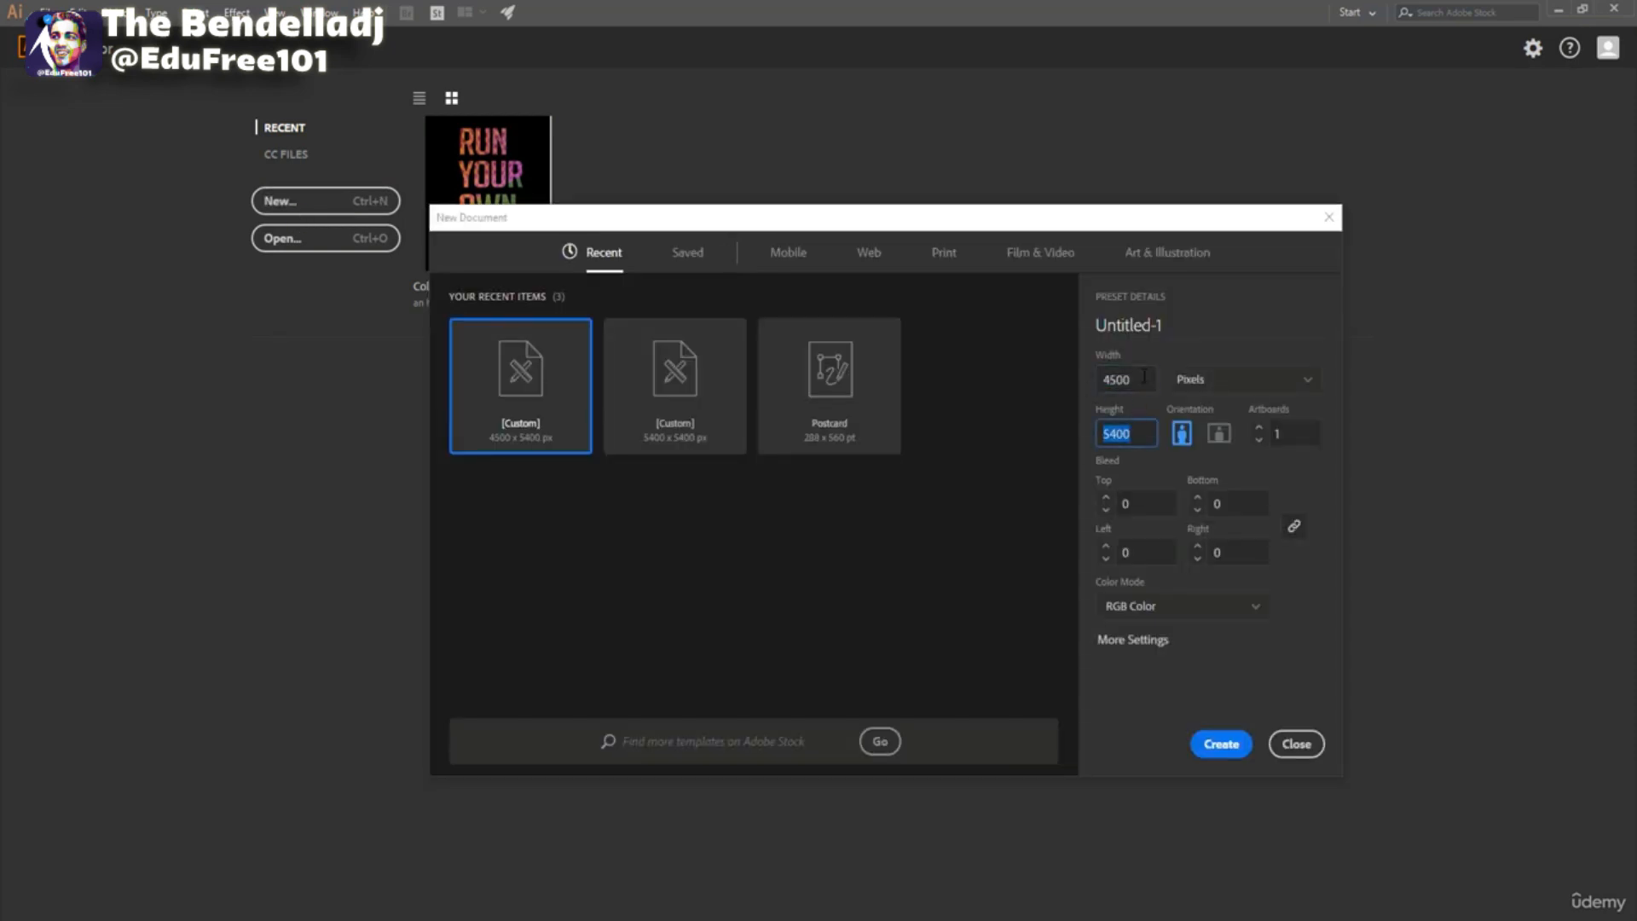
click(1143, 376)
text(10000)
key(Tab)
text(10000)
click(1221, 744)
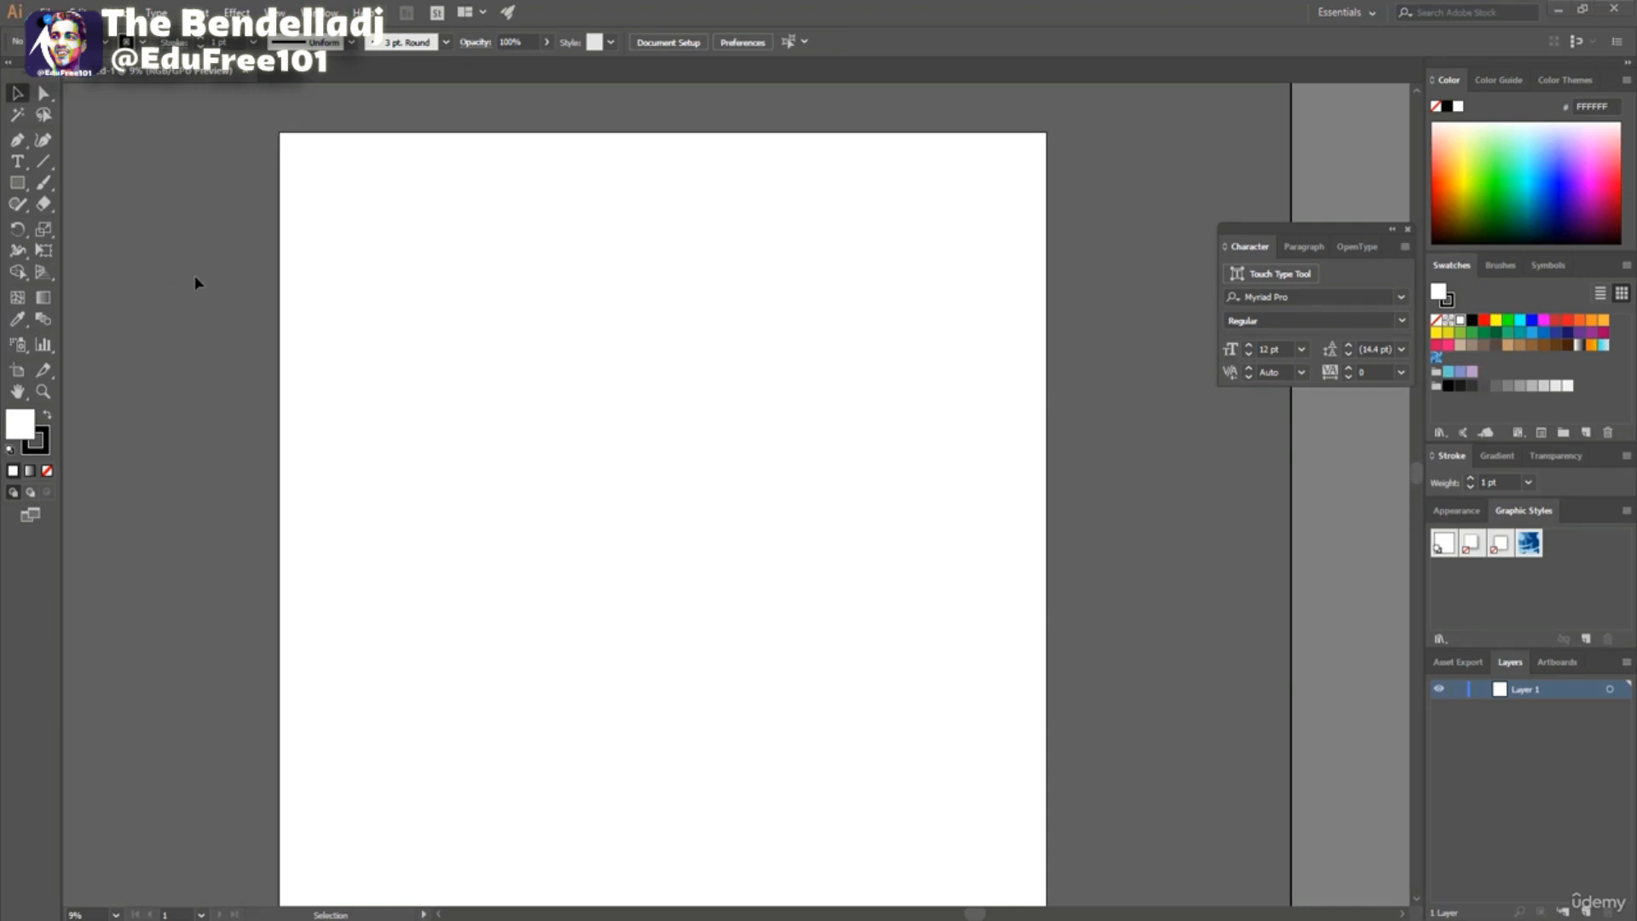
Draw a slanted line about 1522 px wide and 2400 px high in the artboard's upper-left area with a 10 pt stroke.
click(17, 145)
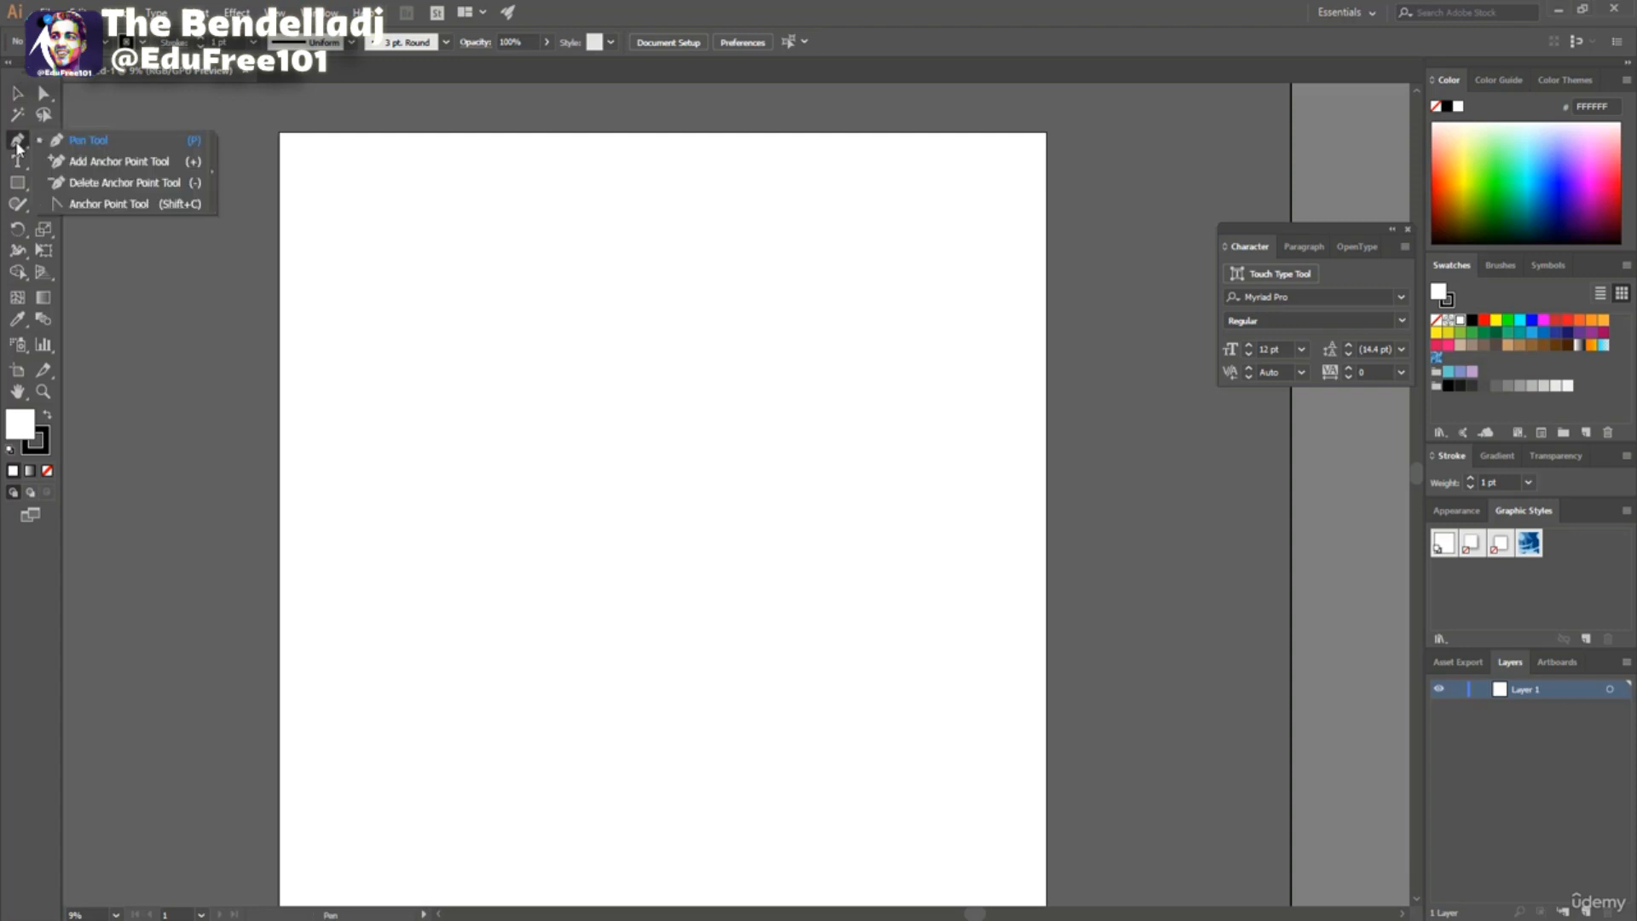
click(75, 143)
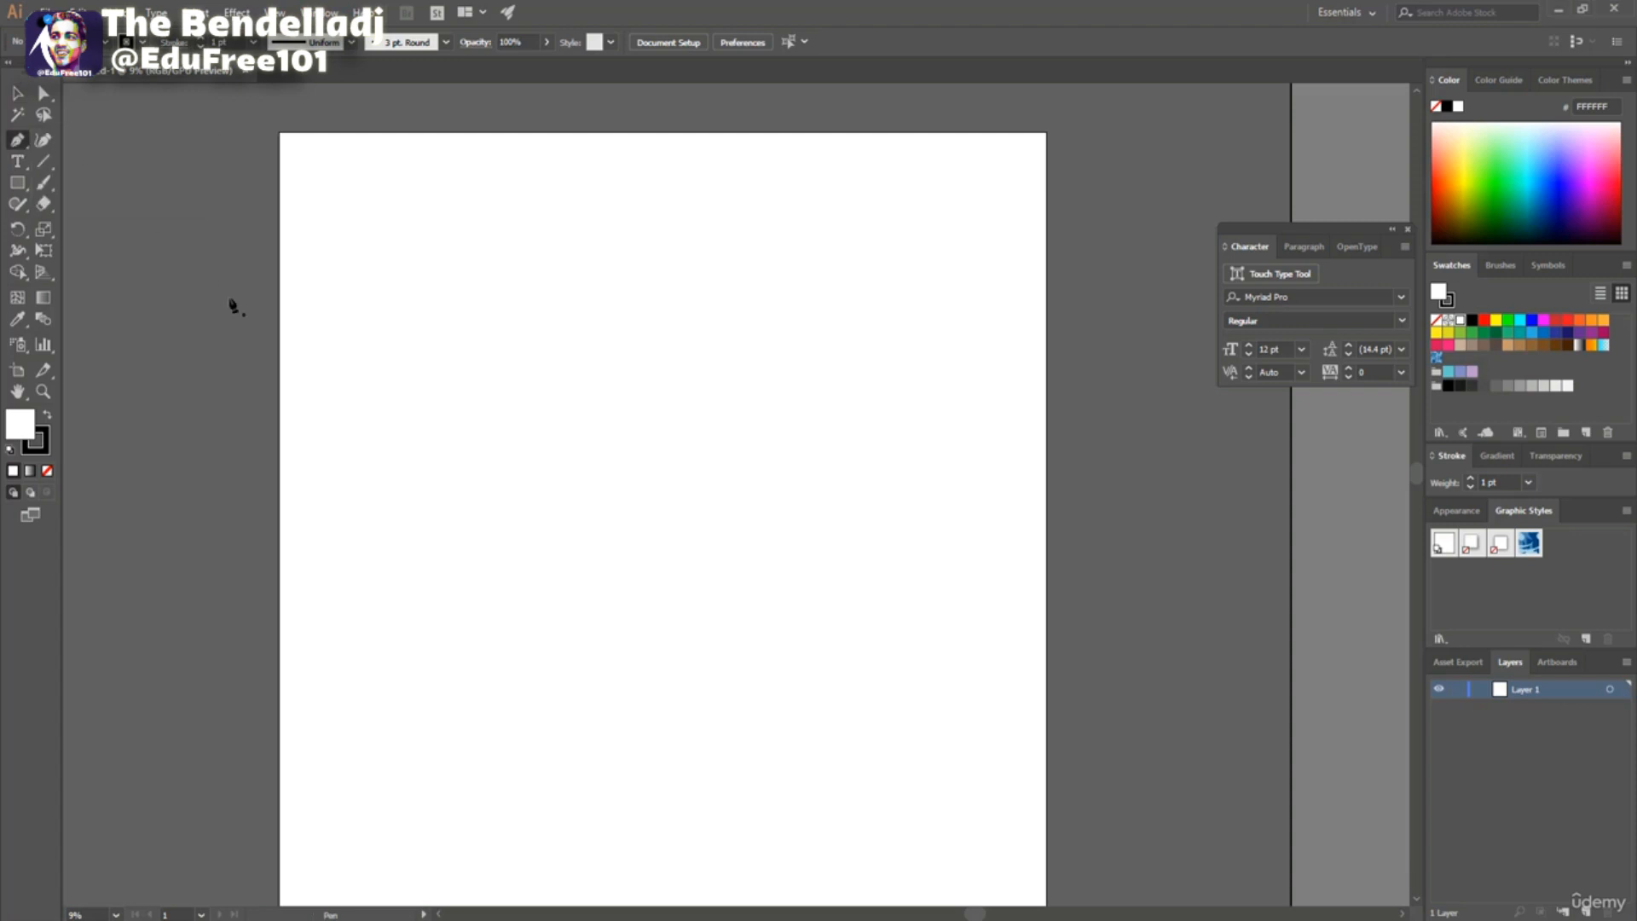
click(319, 414)
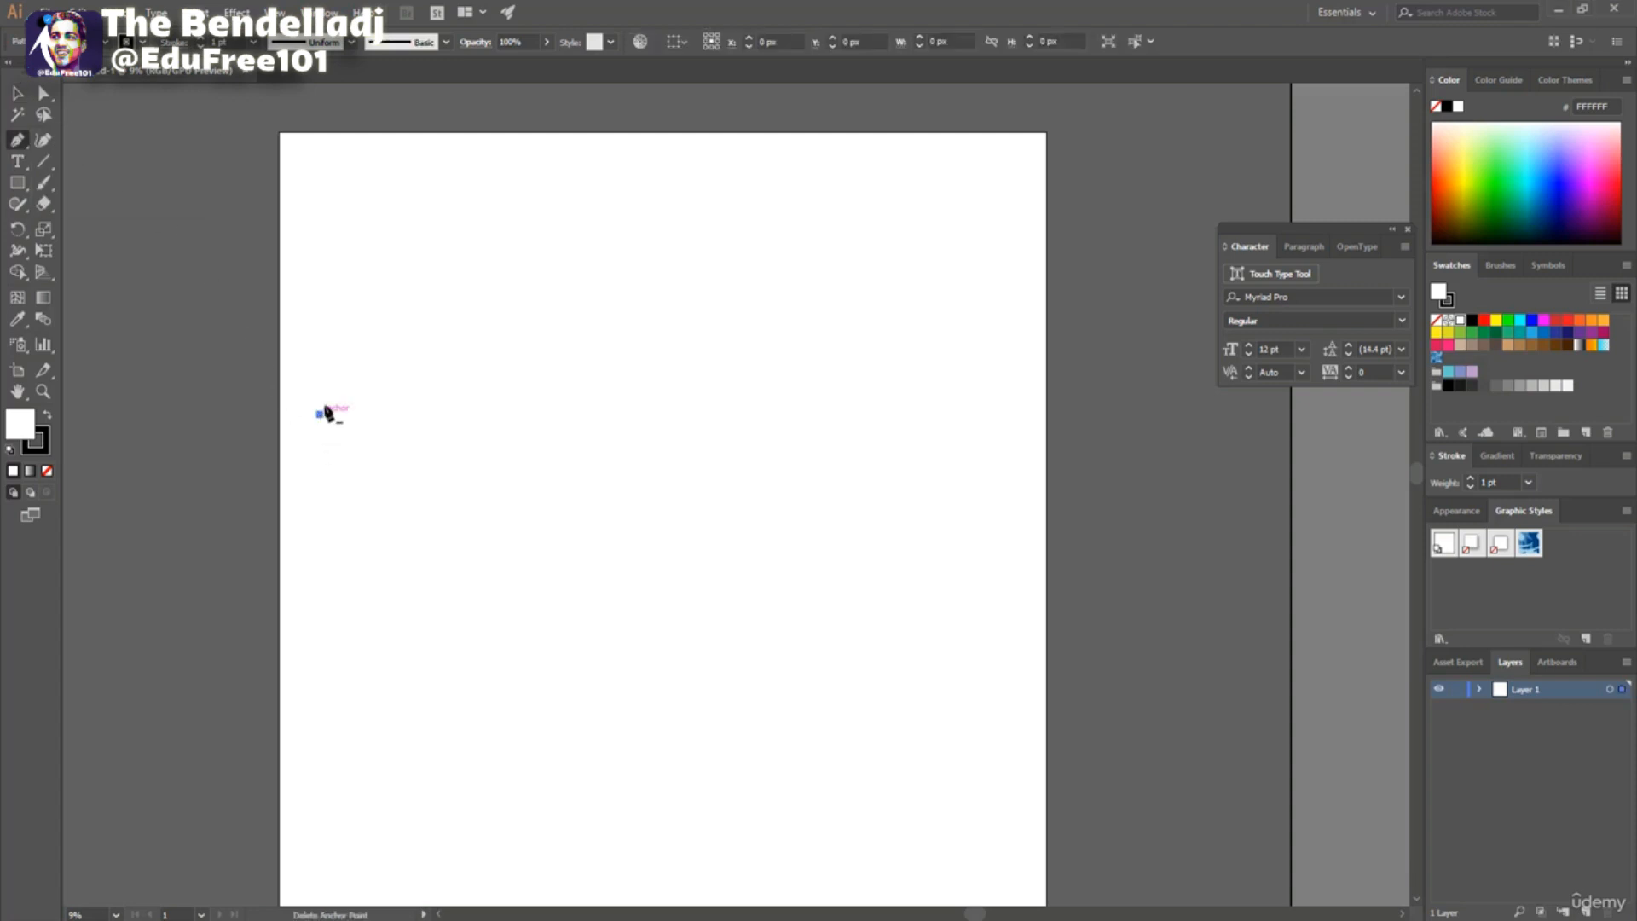
click(436, 222)
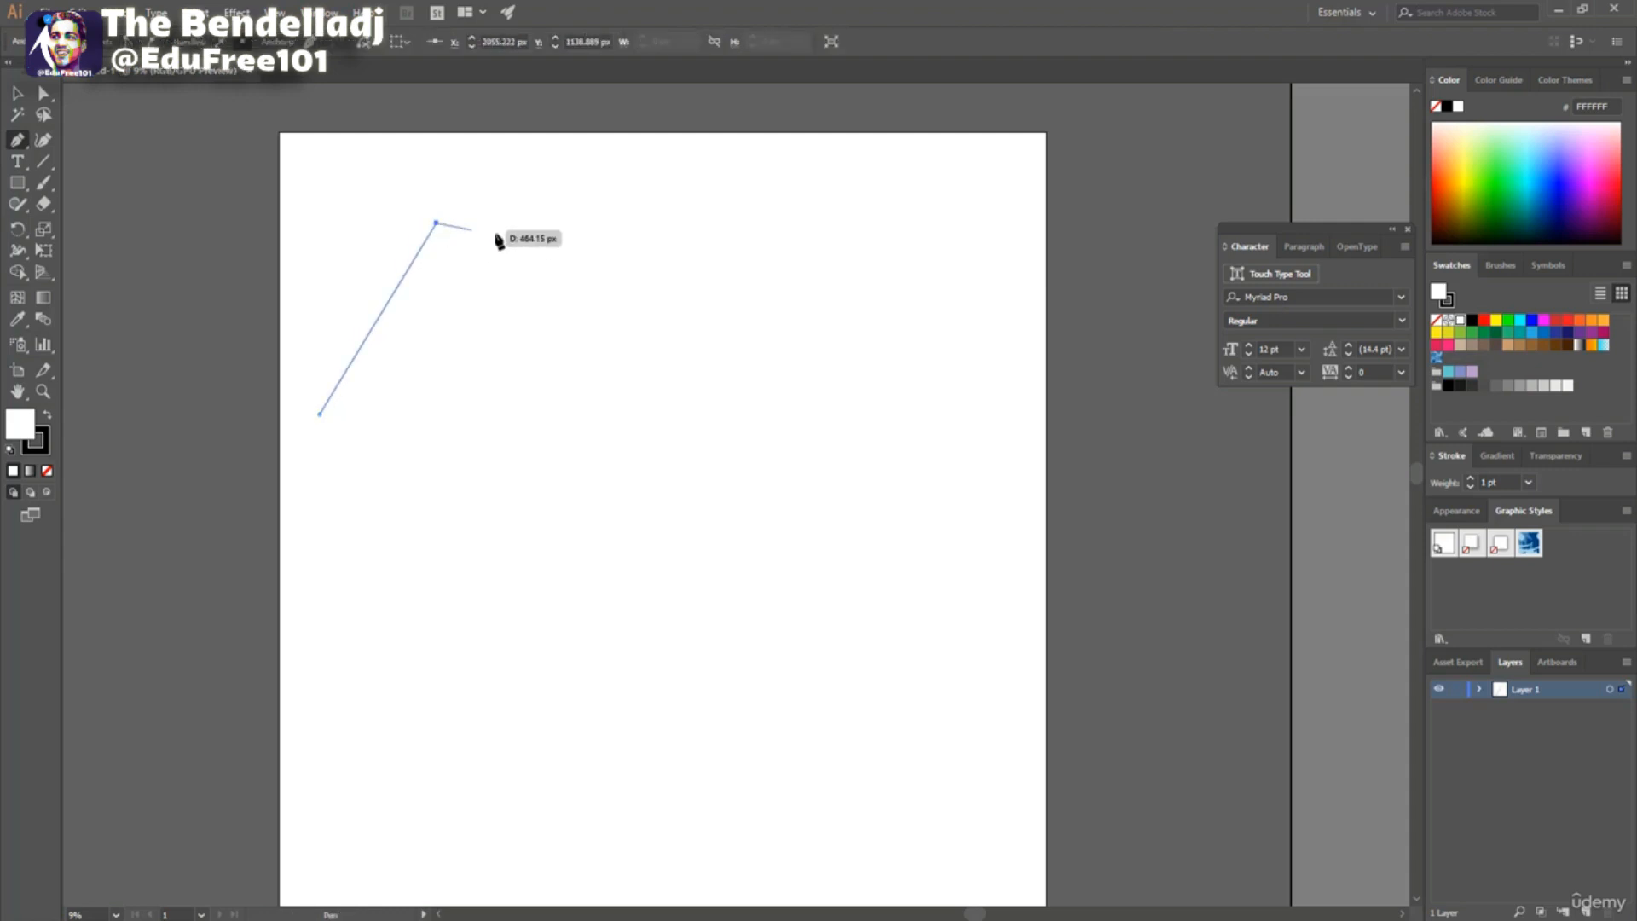
key(v)
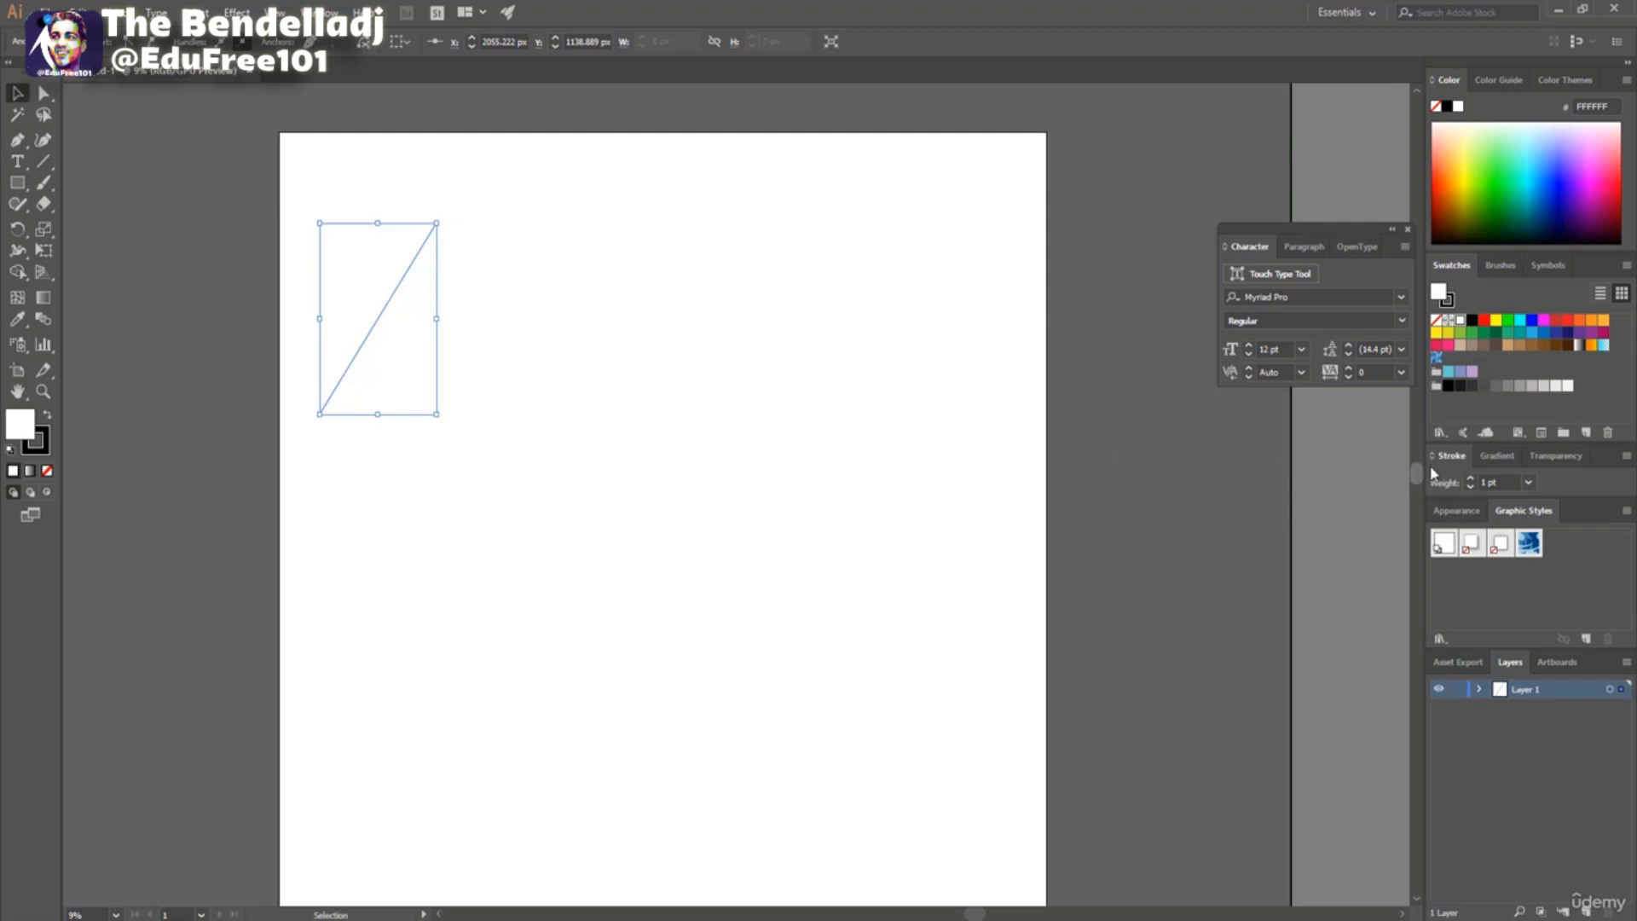
click(1492, 482)
text(10)
key(Return)
Duplicate the slanted line to its right at about X 4049 px and give the copy a 30 pt stroke.
drag(385, 317, 595, 312)
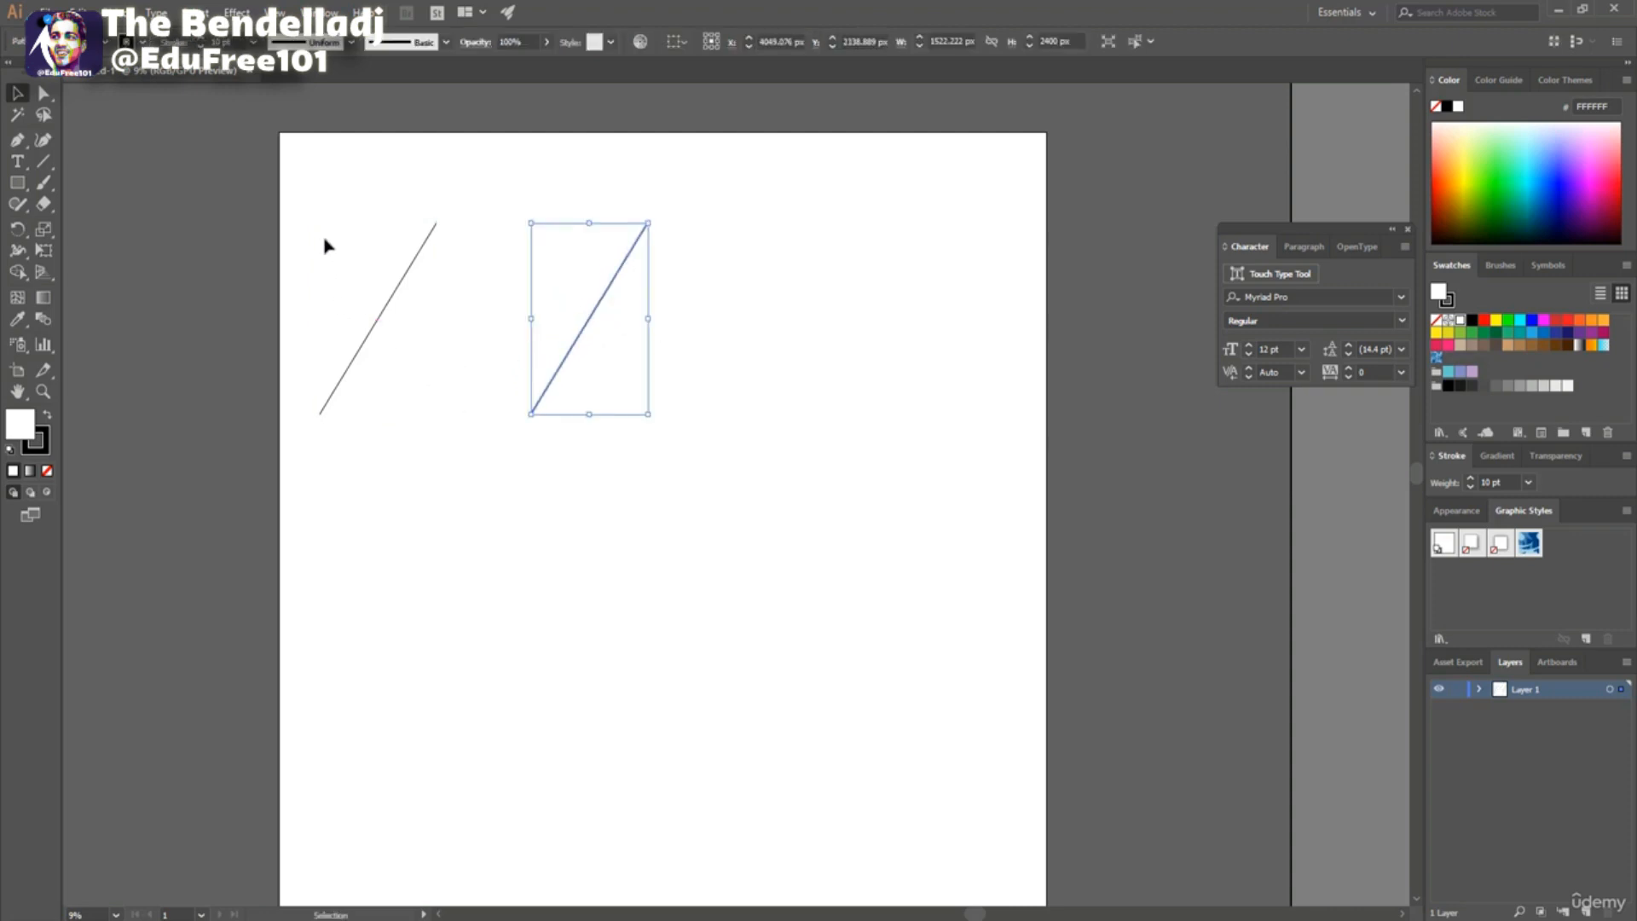
drag(322, 196, 606, 281)
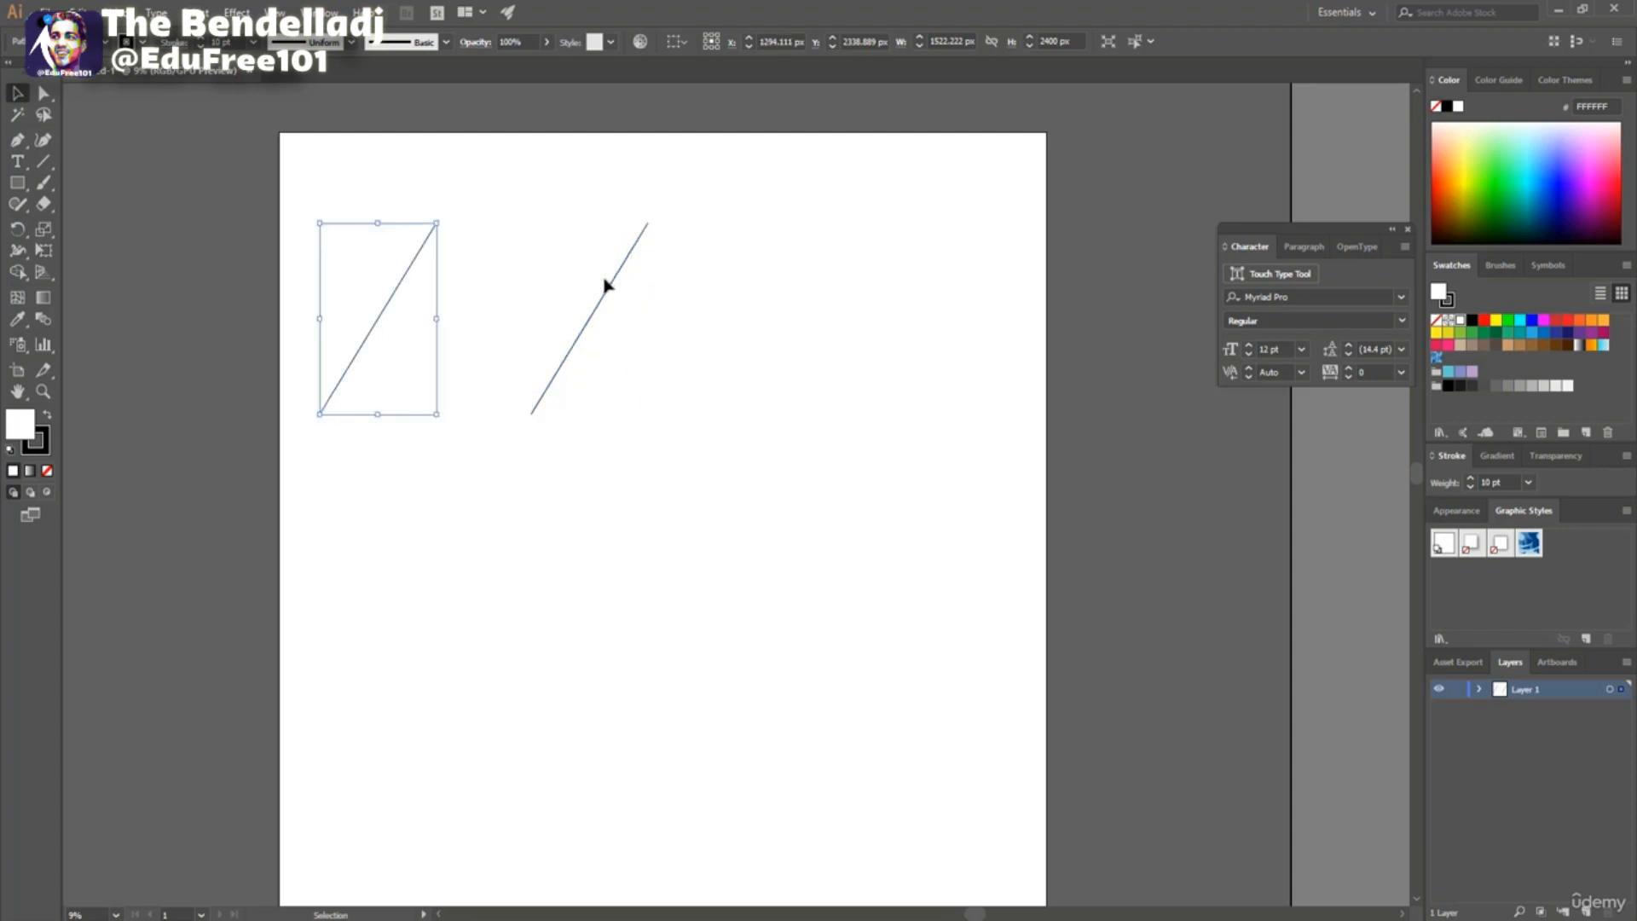
click(603, 294)
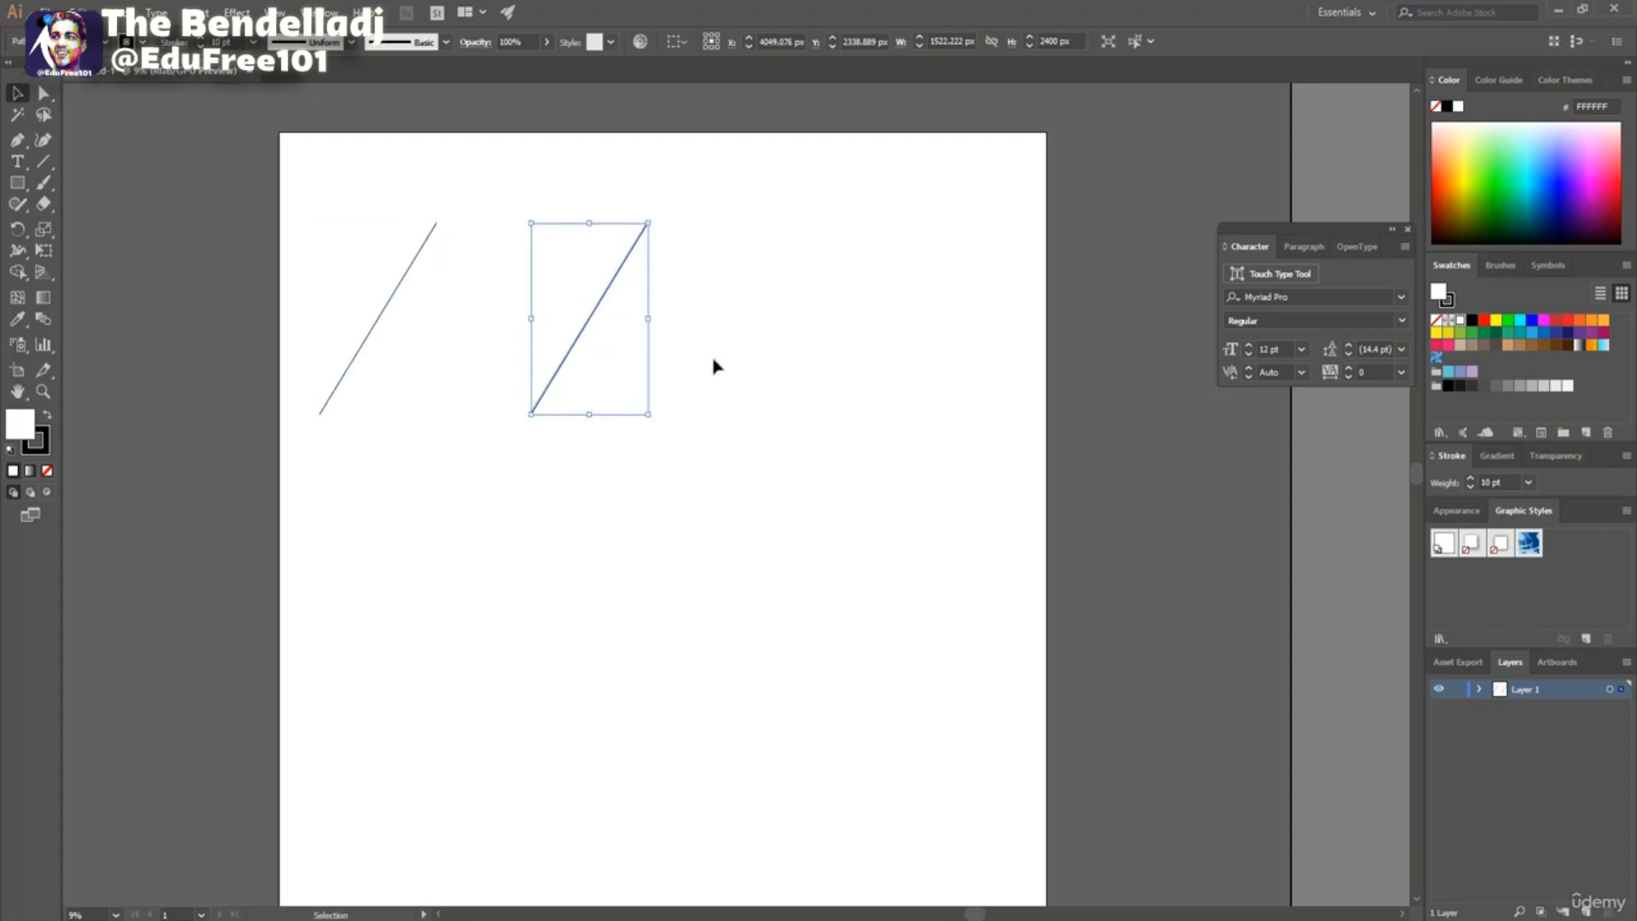
click(1501, 483)
drag(1518, 483, 1481, 482)
text(30)
key(Return)
Select both slanted lines and blend them from the lower end of the thin line to that of the thick one.
drag(311, 168, 729, 485)
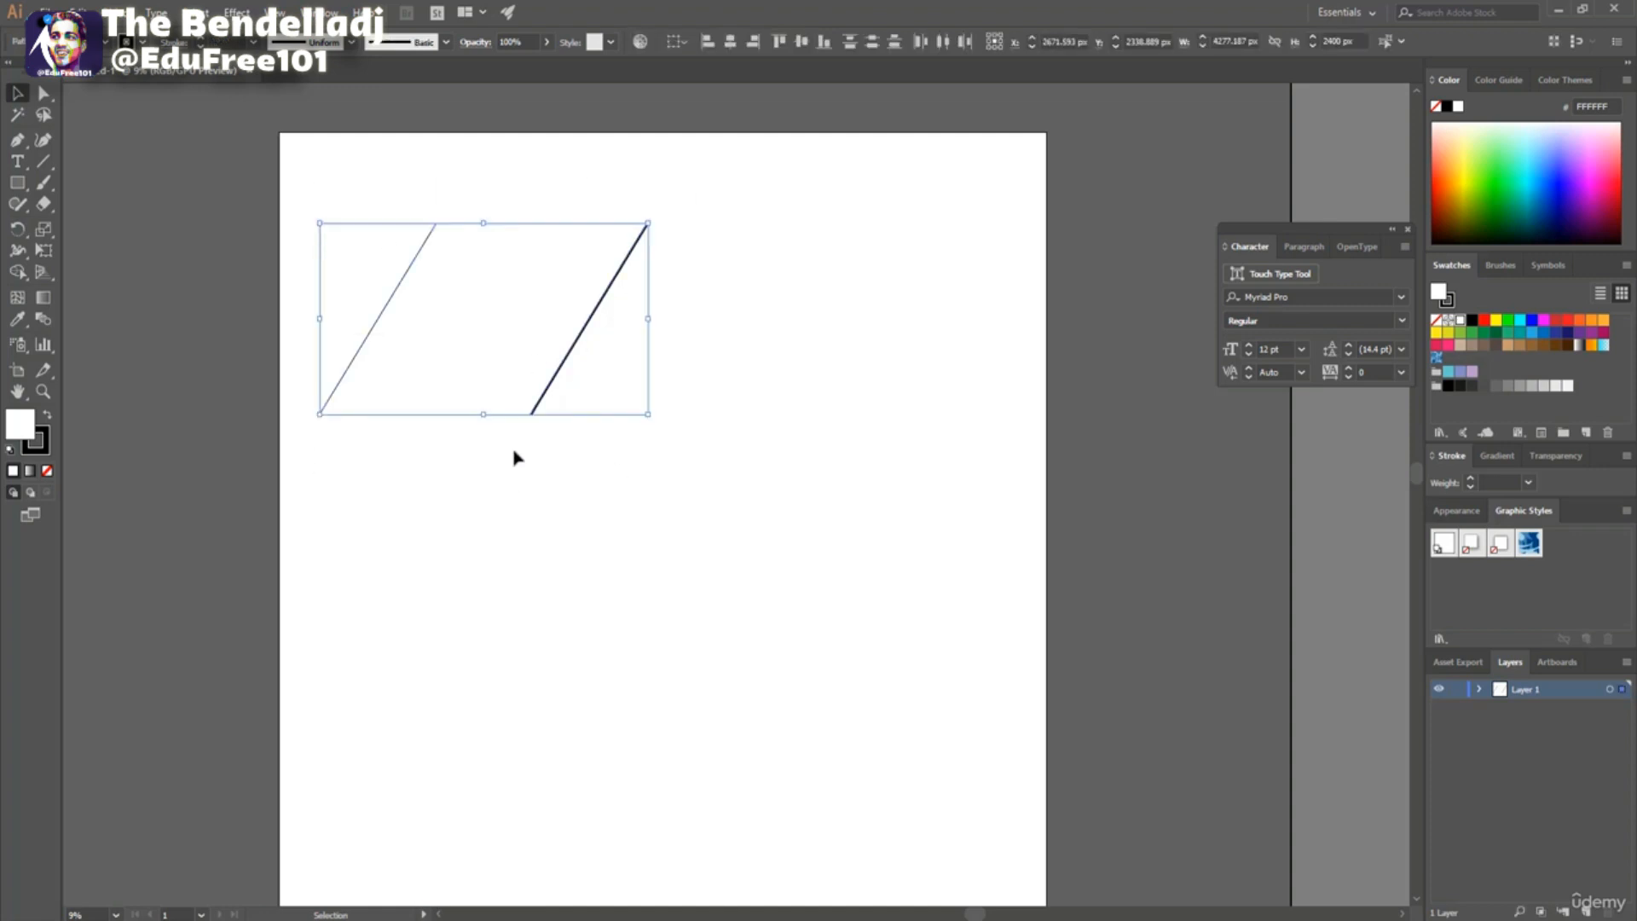
click(42, 321)
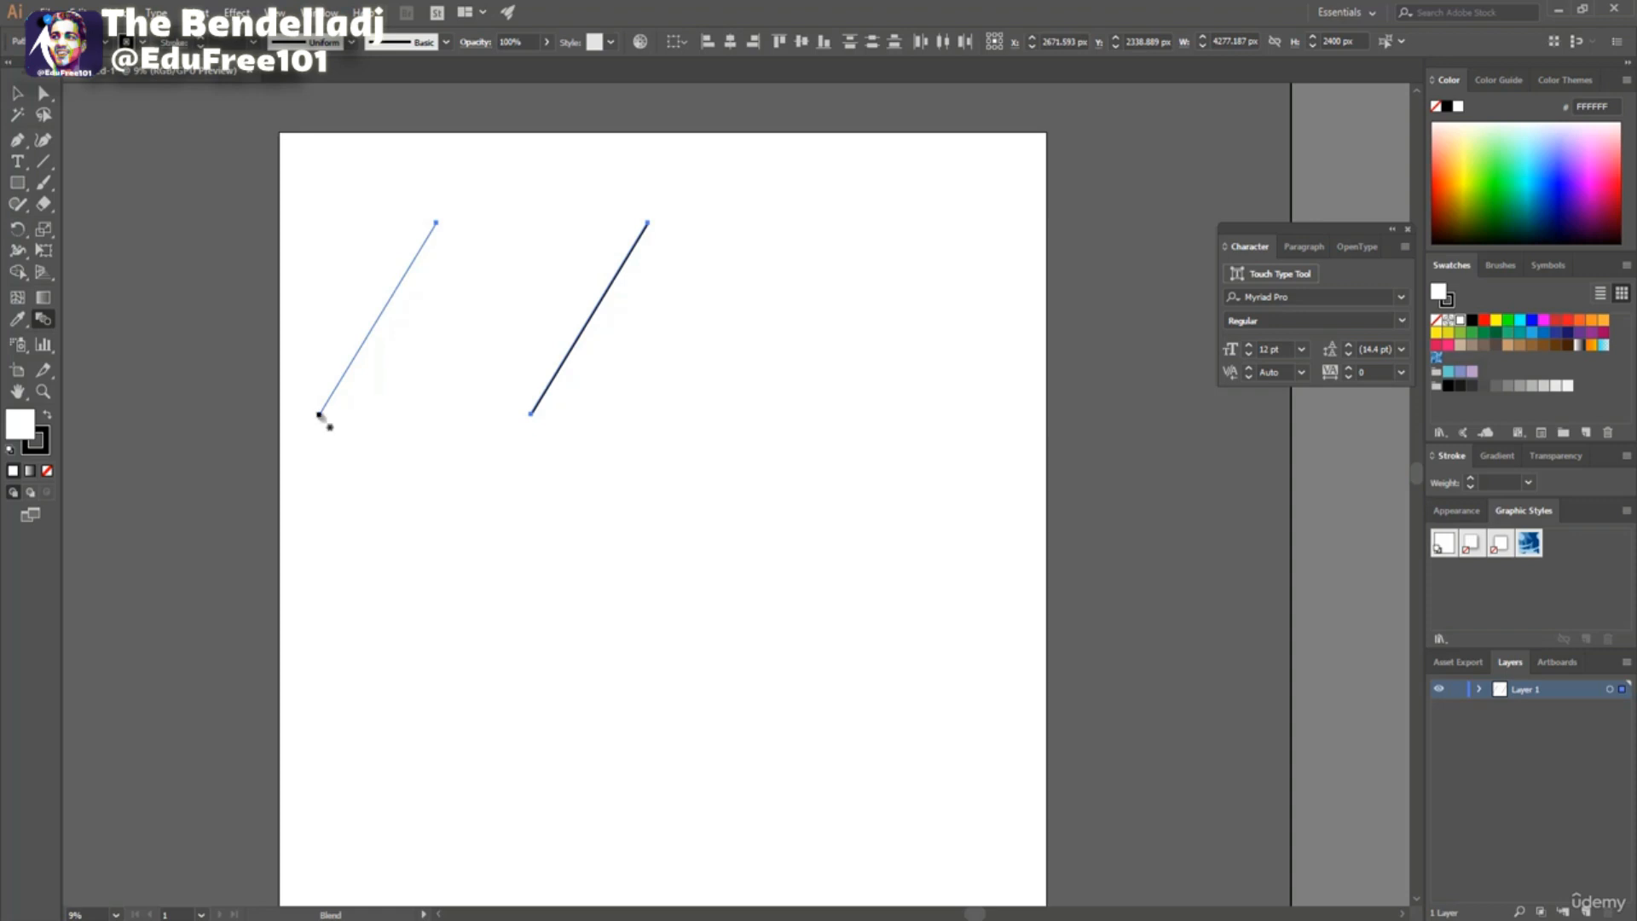
click(319, 415)
click(532, 415)
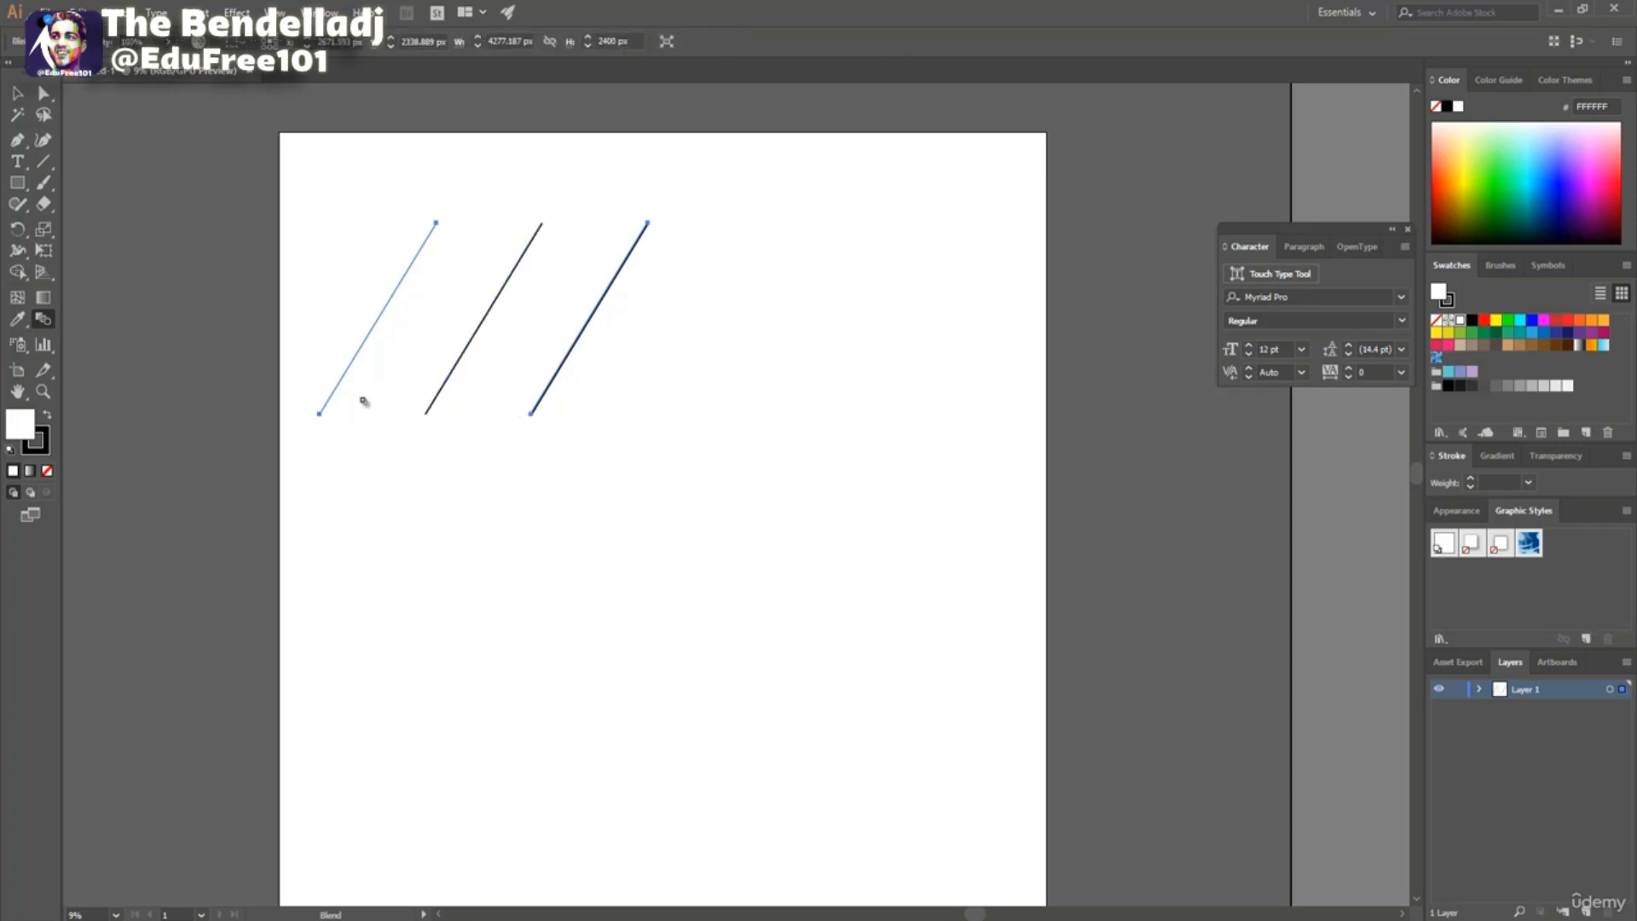
Change the blend spacing to Specified Steps with 30 steps and preview it.
double_click(44, 319)
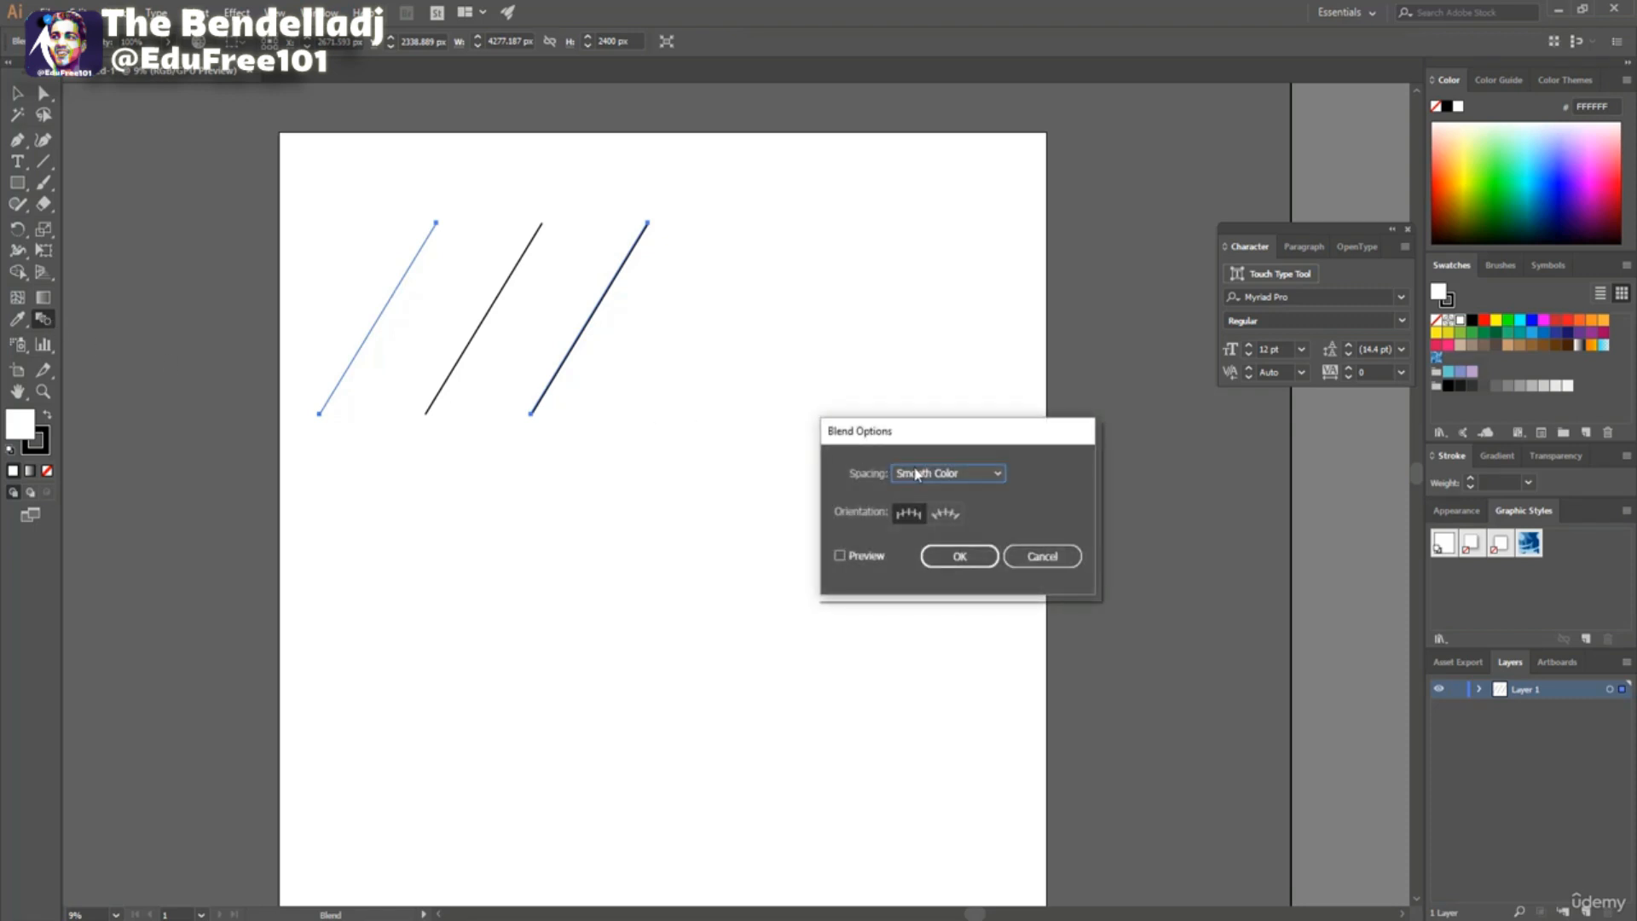
click(984, 479)
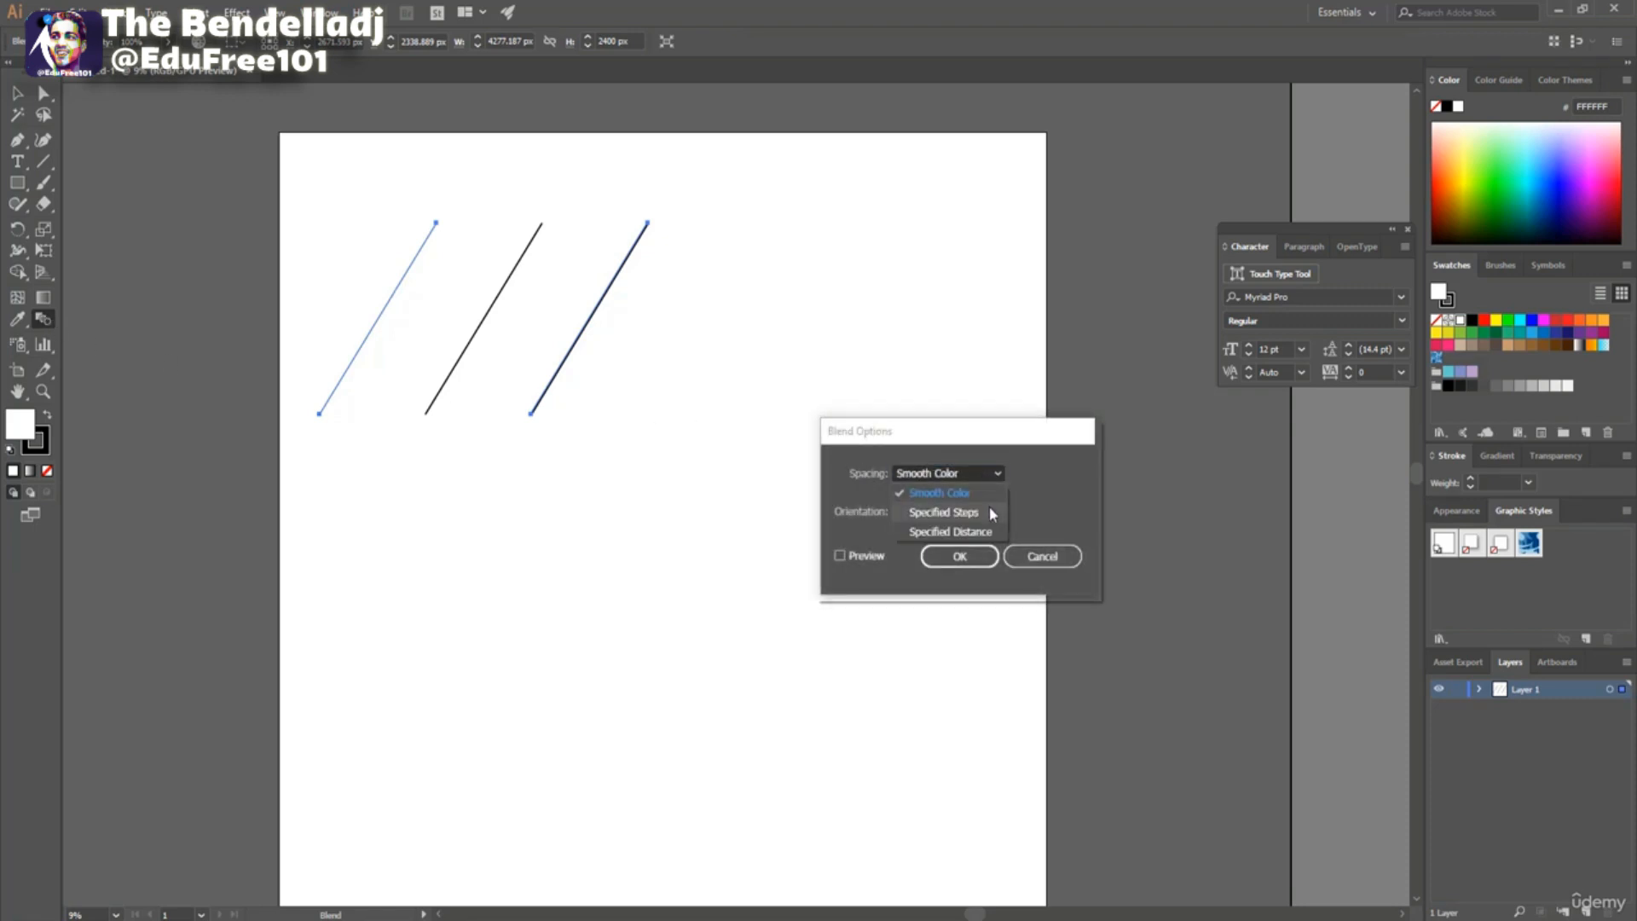
click(990, 509)
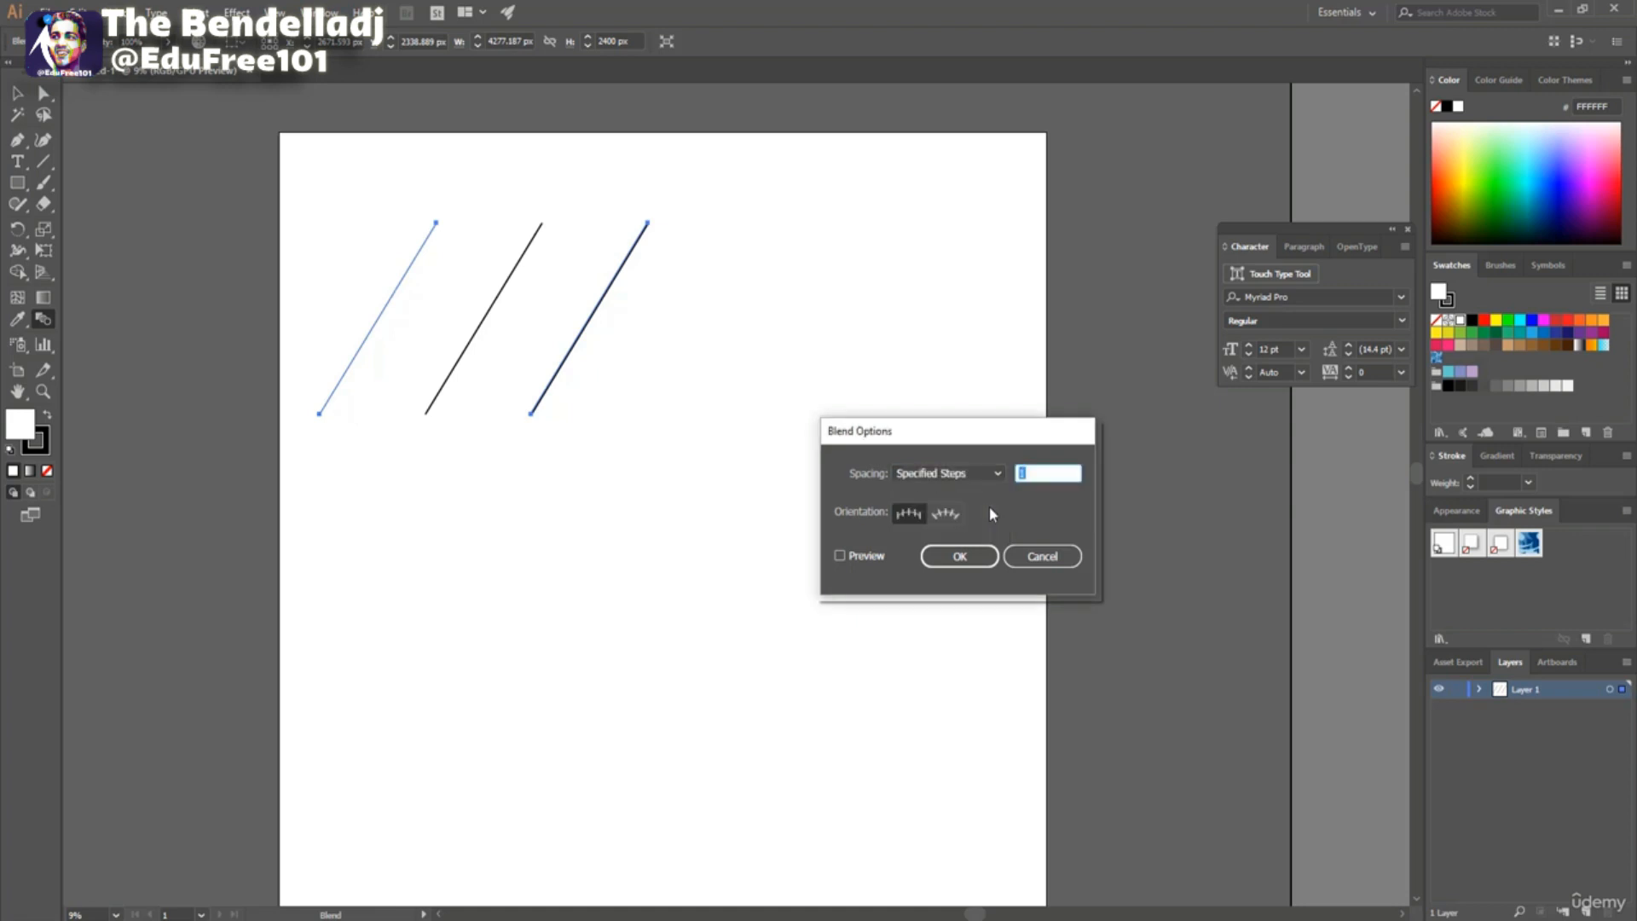
click(843, 555)
click(838, 554)
click(839, 555)
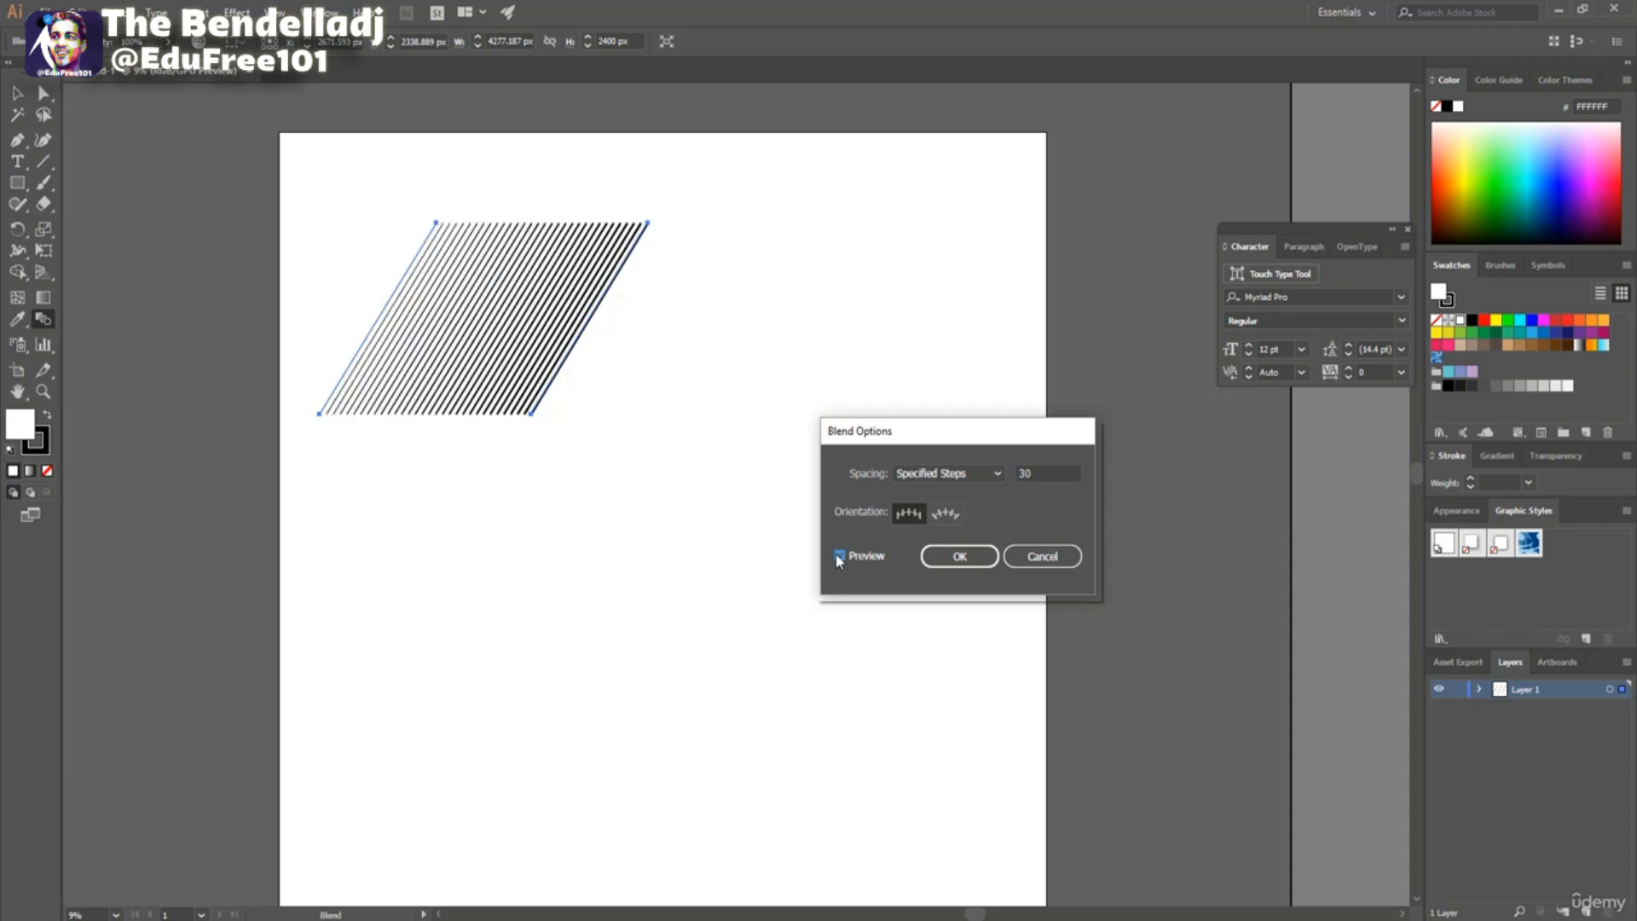
Set the blend to 50 specified steps, refresh the preview and apply the options.
click(1034, 471)
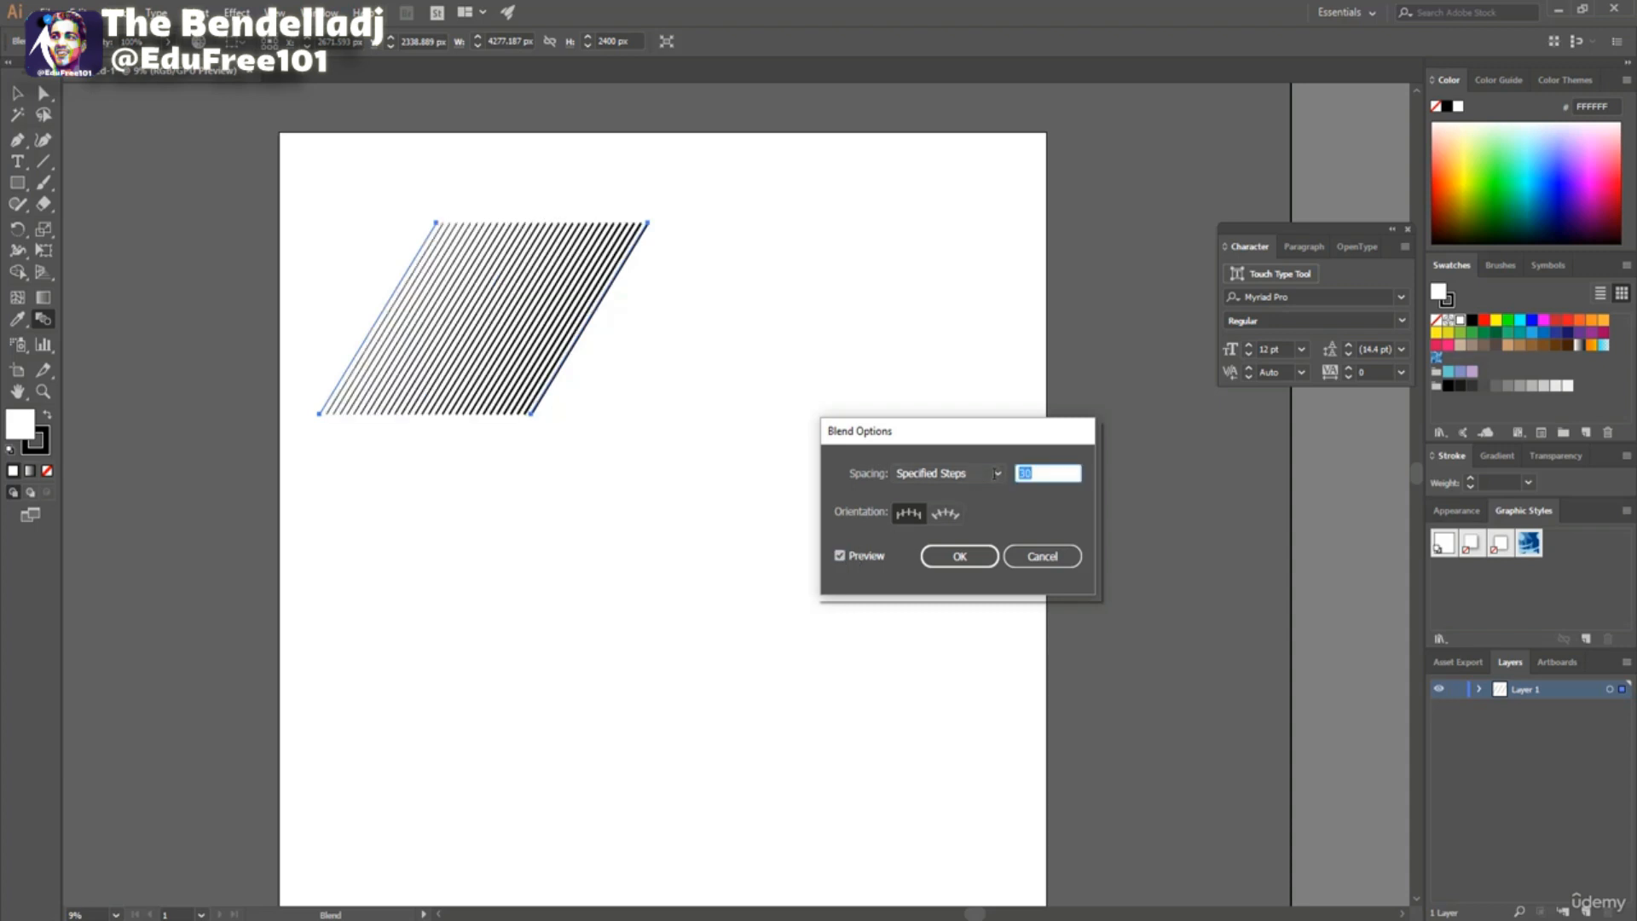
text(50)
click(839, 554)
click(839, 555)
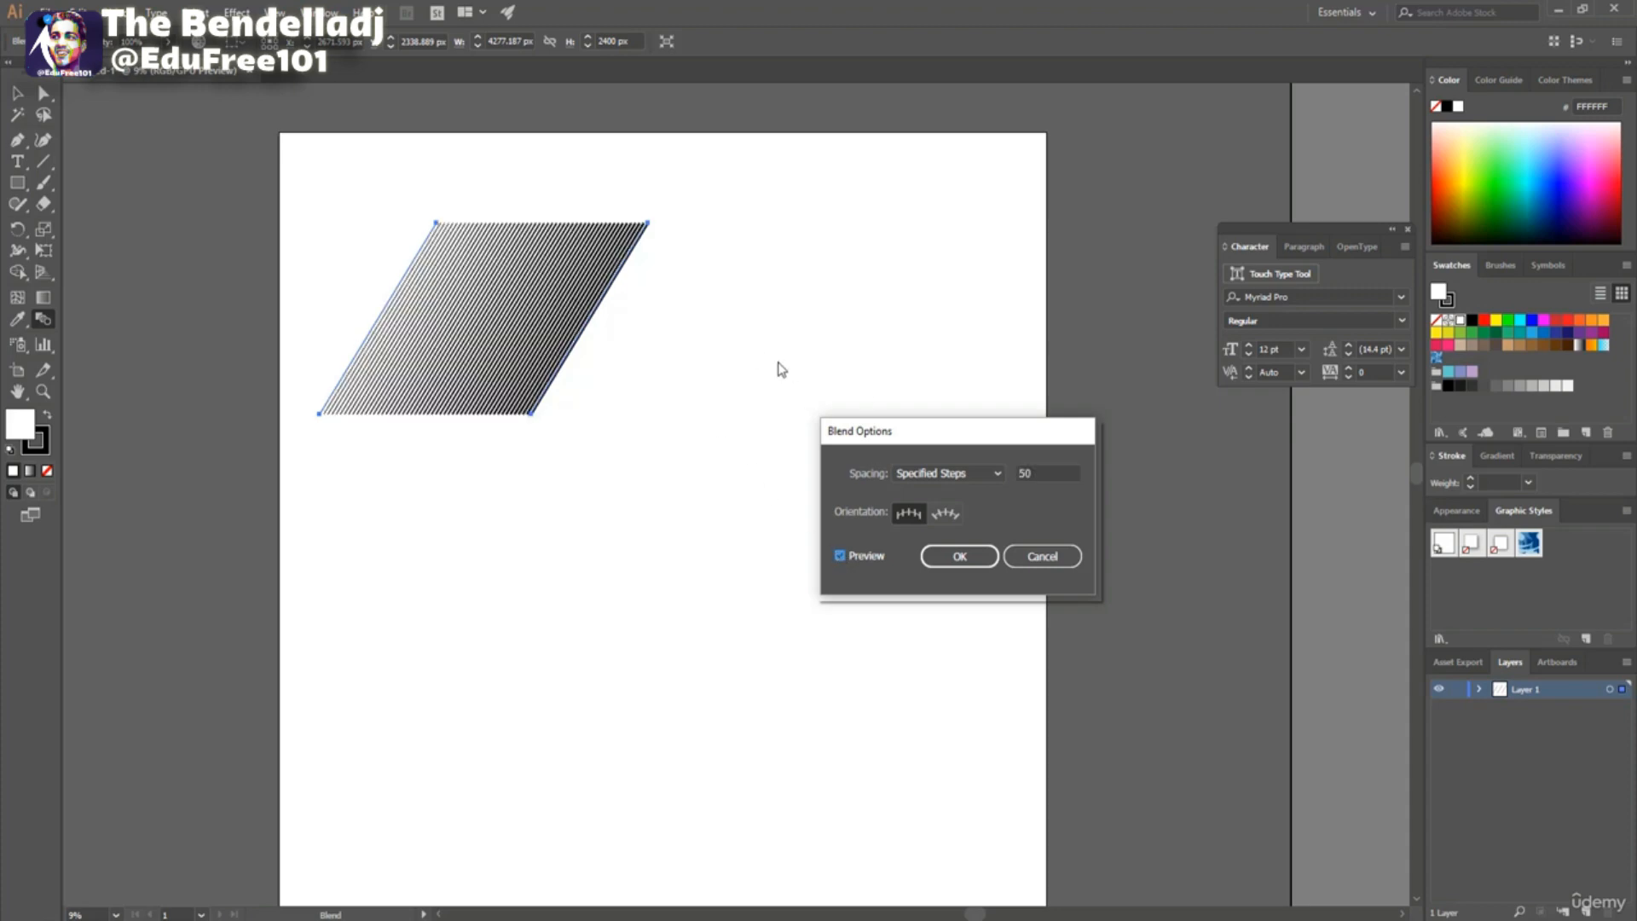
click(971, 556)
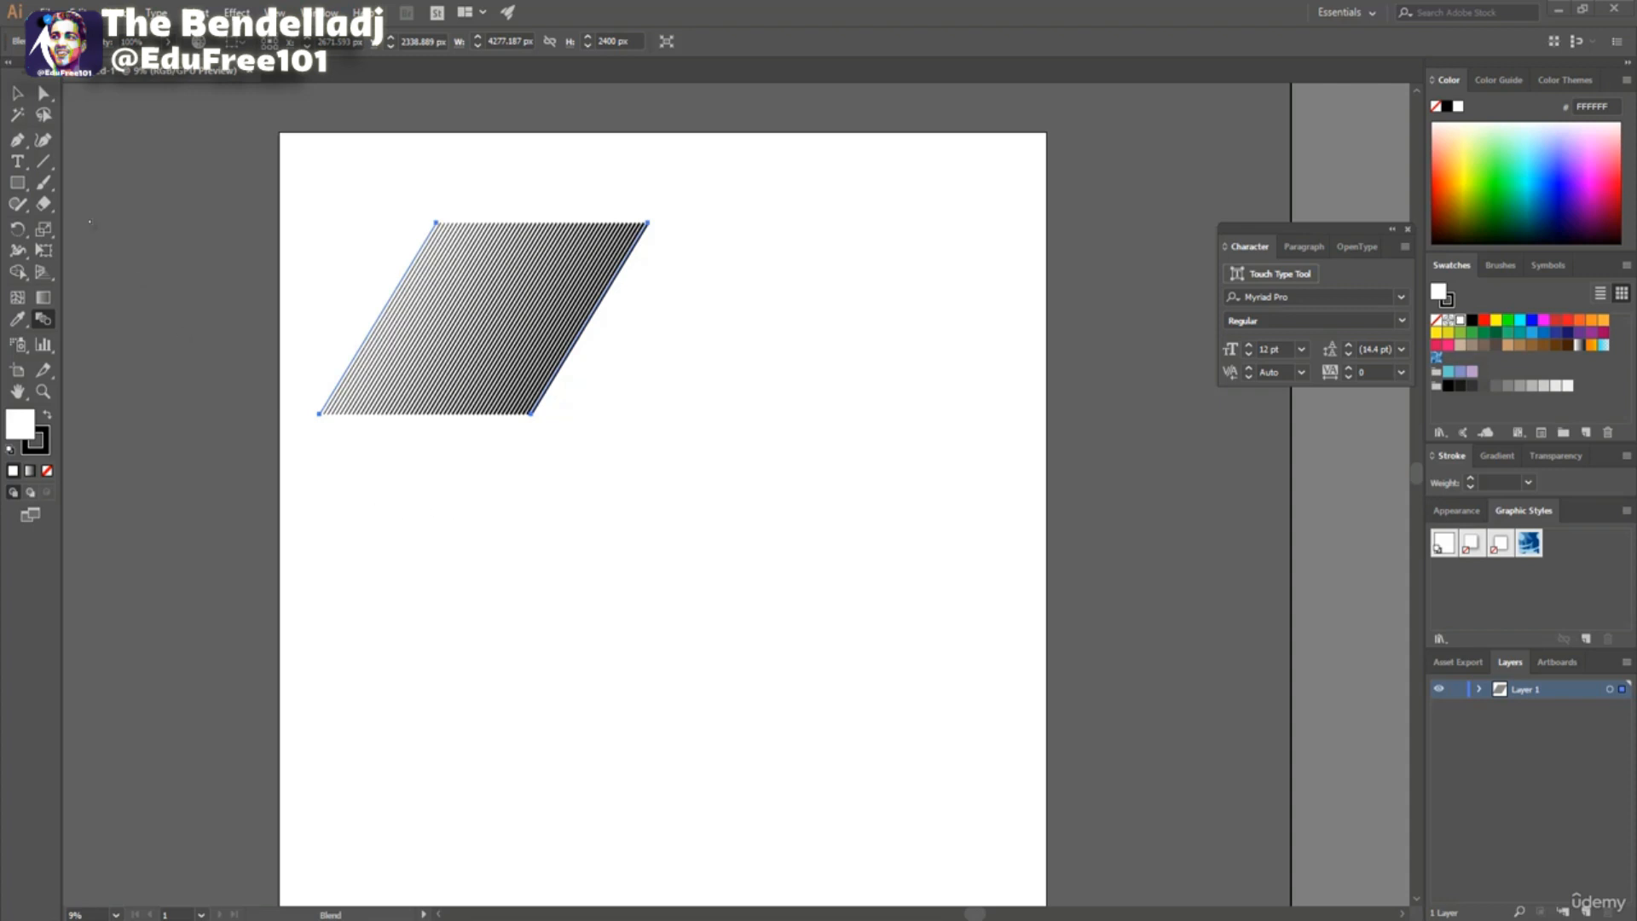
Draw a horizontal line about 3733 px long below the blended stripes with the Pen tool and end the path.
click(18, 141)
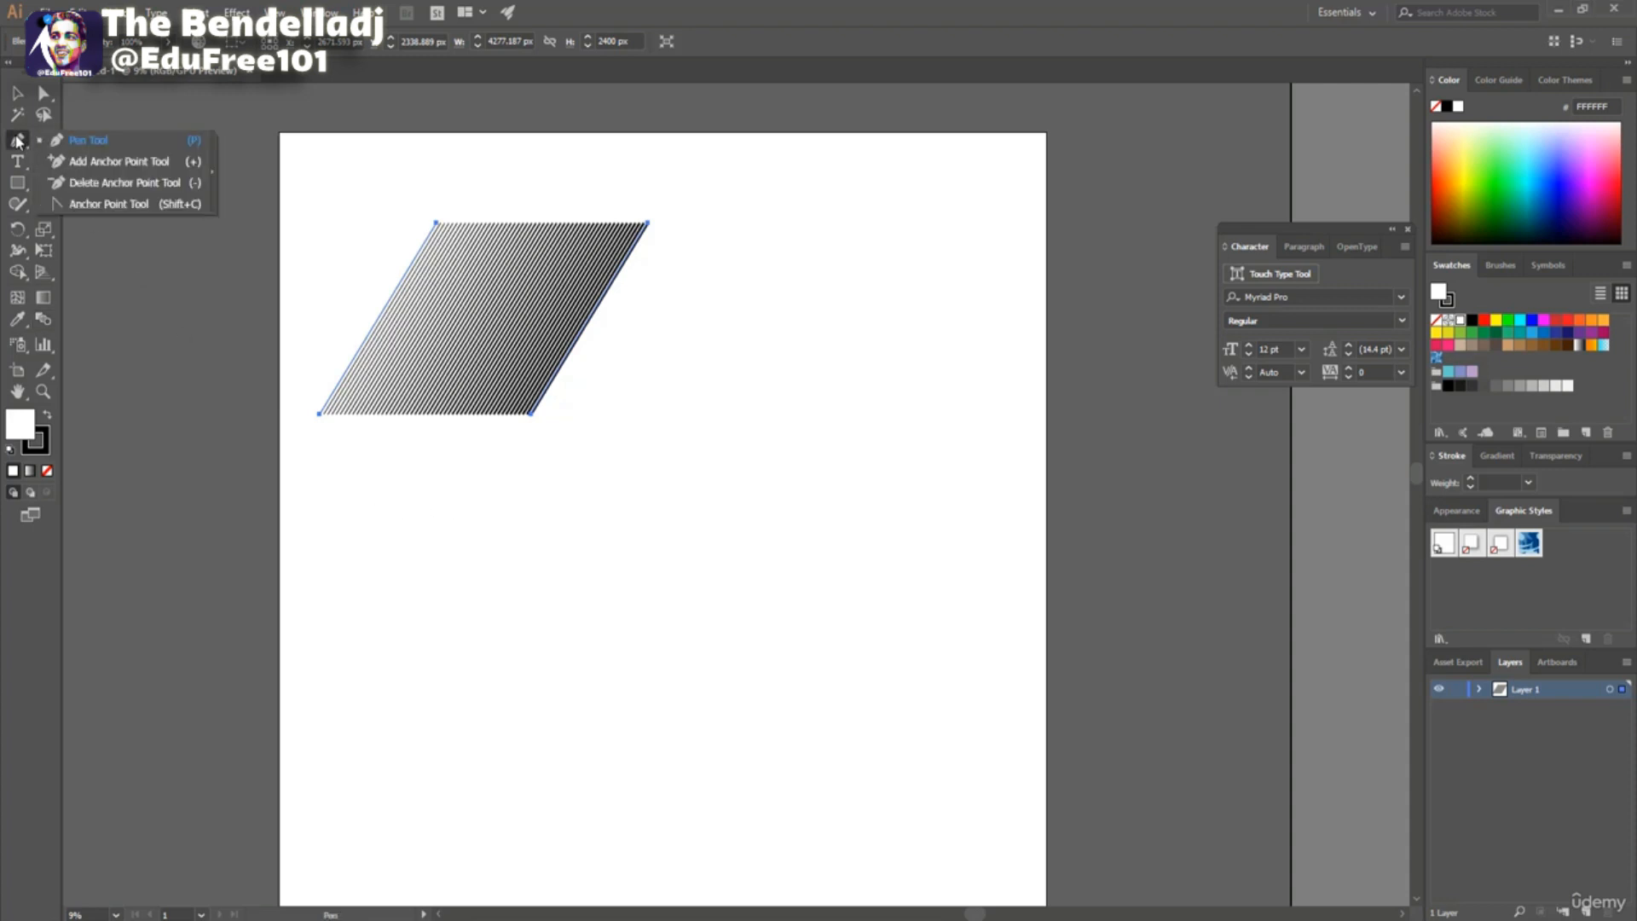
click(89, 140)
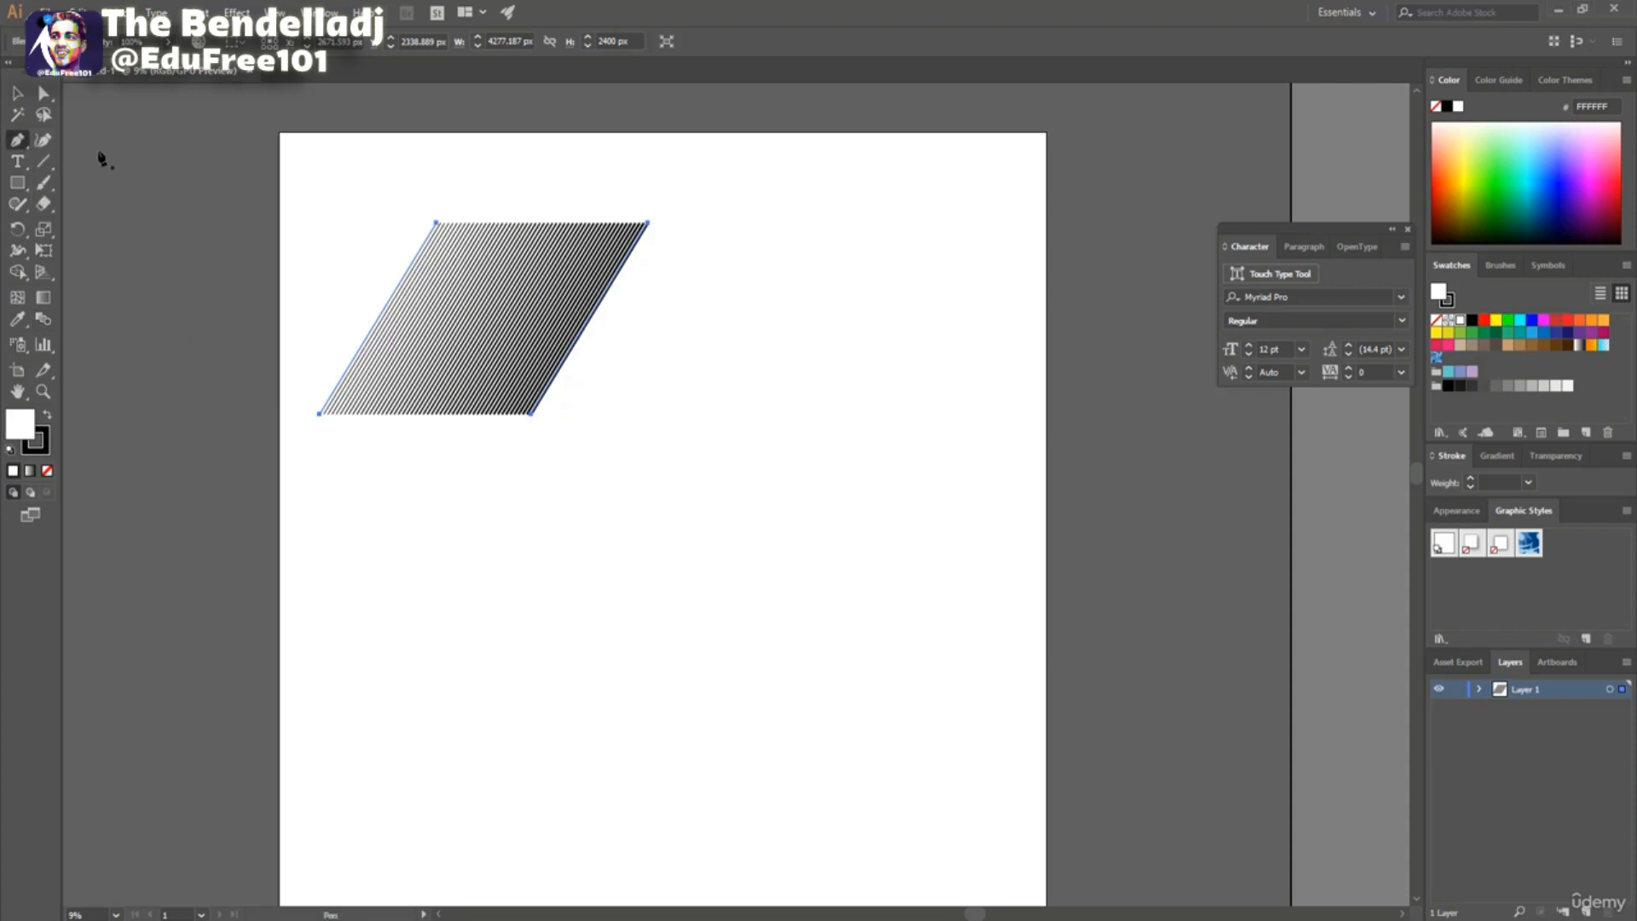
click(407, 781)
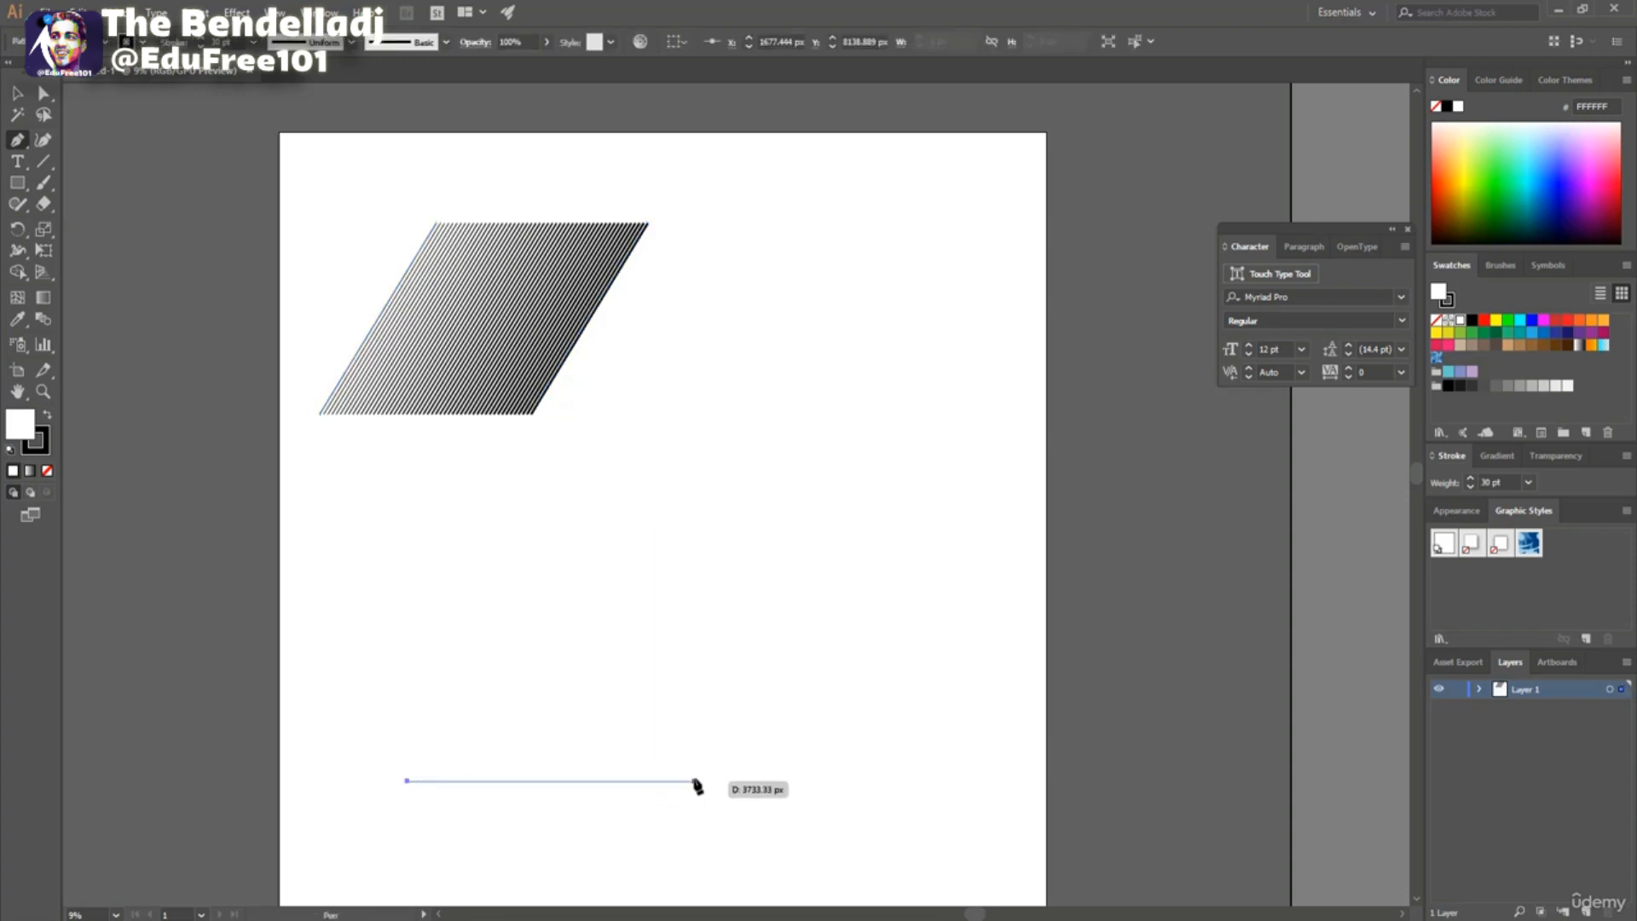
click(695, 780)
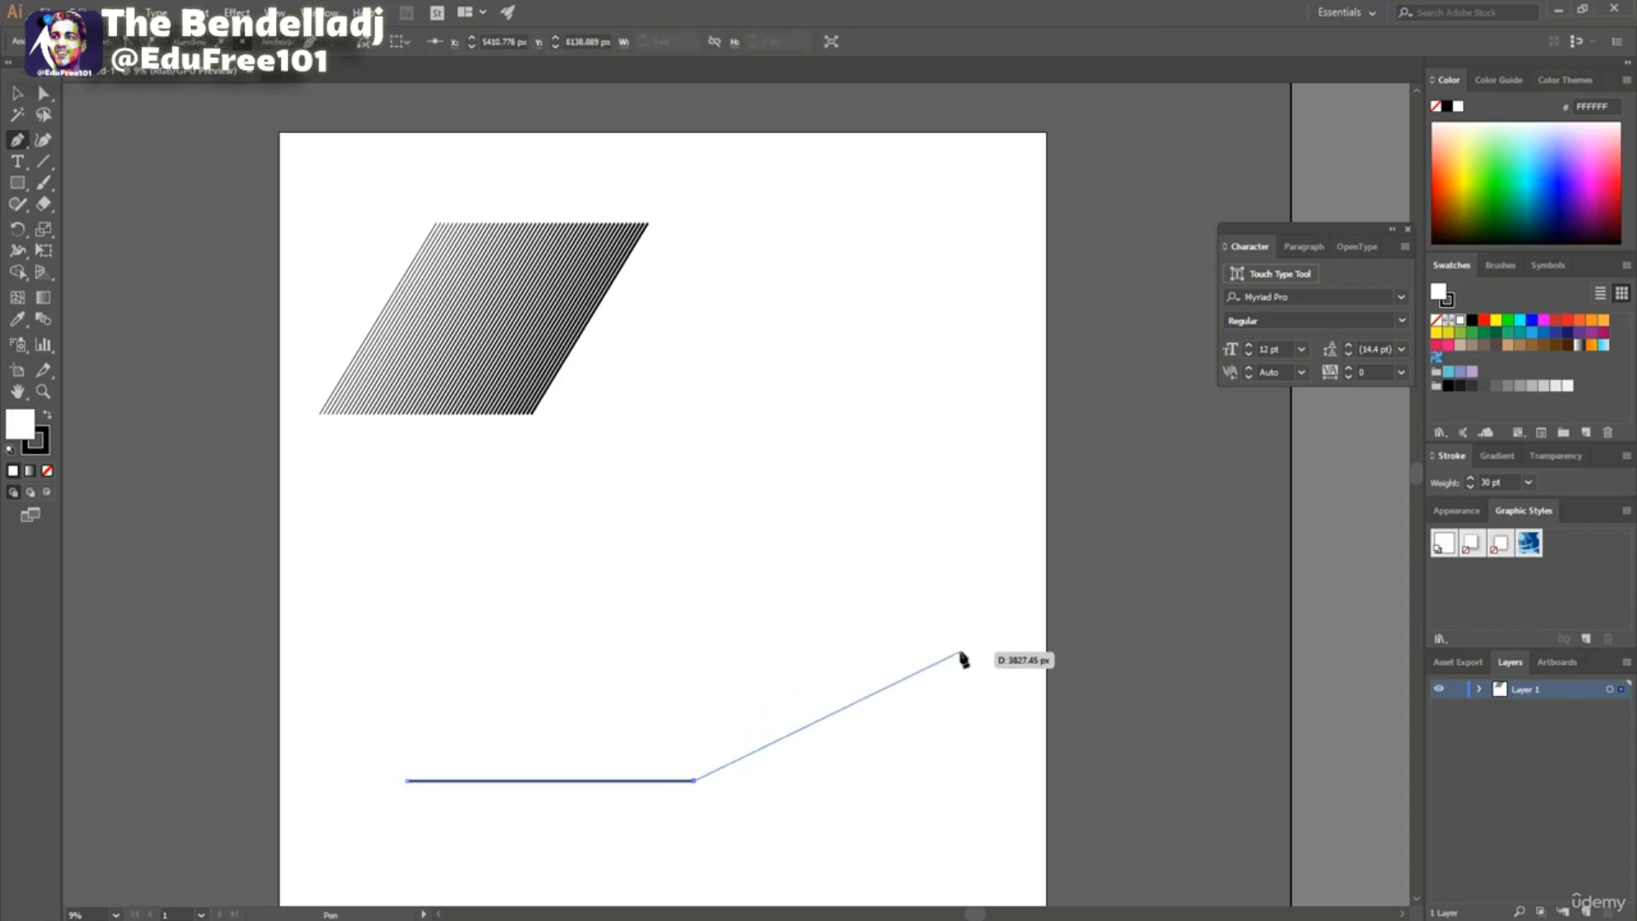
click(17, 92)
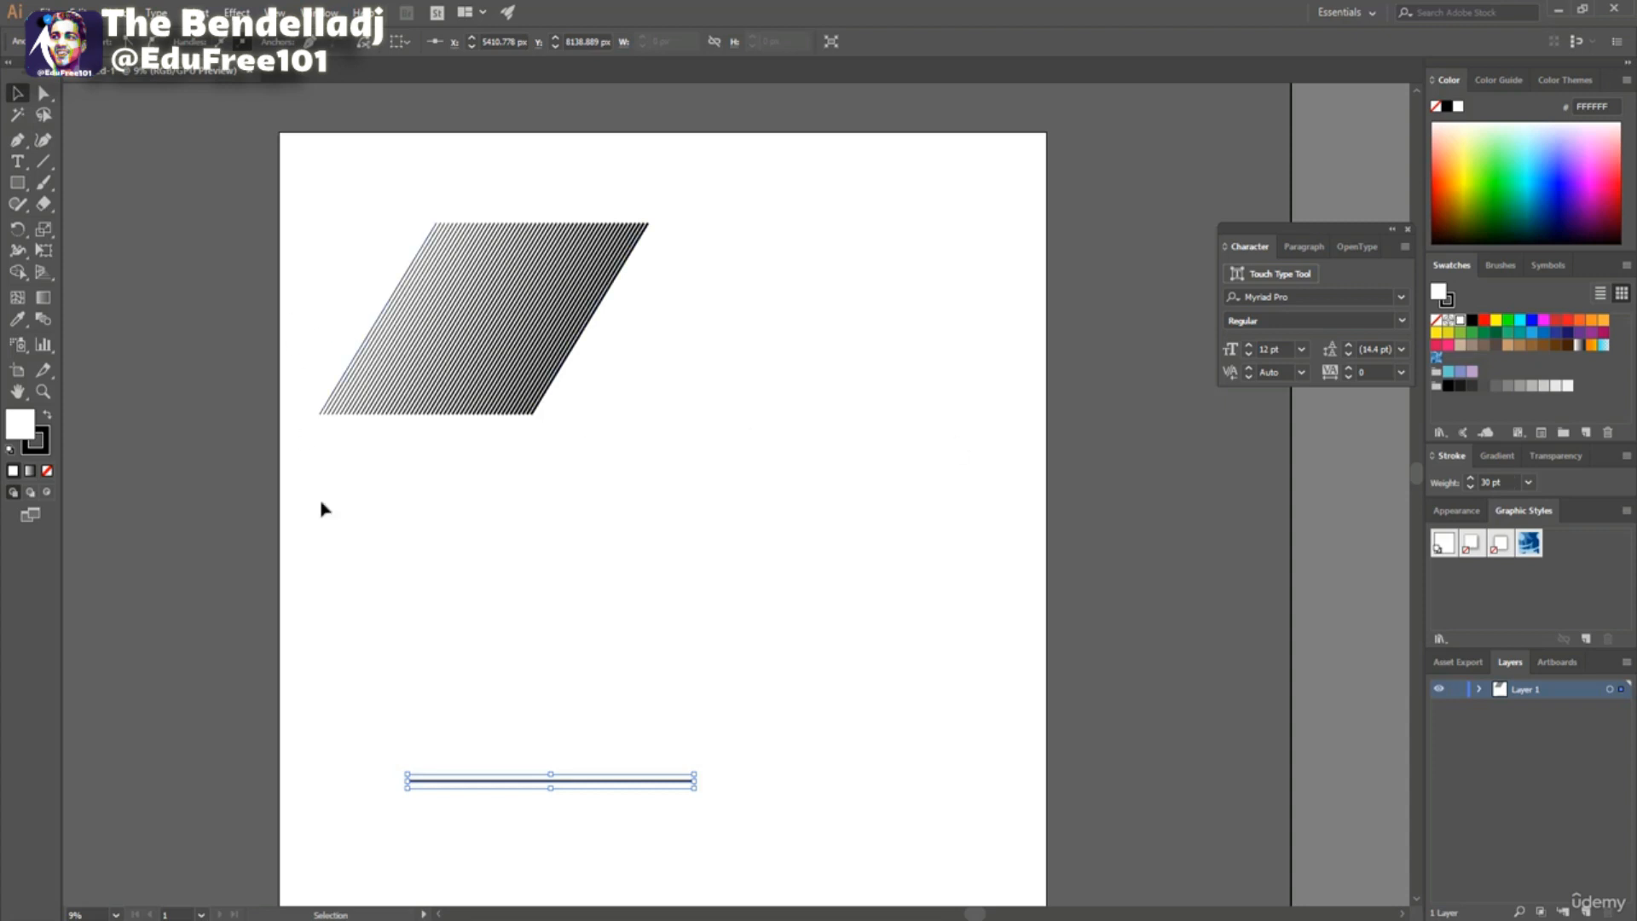
Draw a nearly horizontal line about 3733 px long just above the existing one with the Pen tool and set its stroke weight to 15 pt.
click(18, 139)
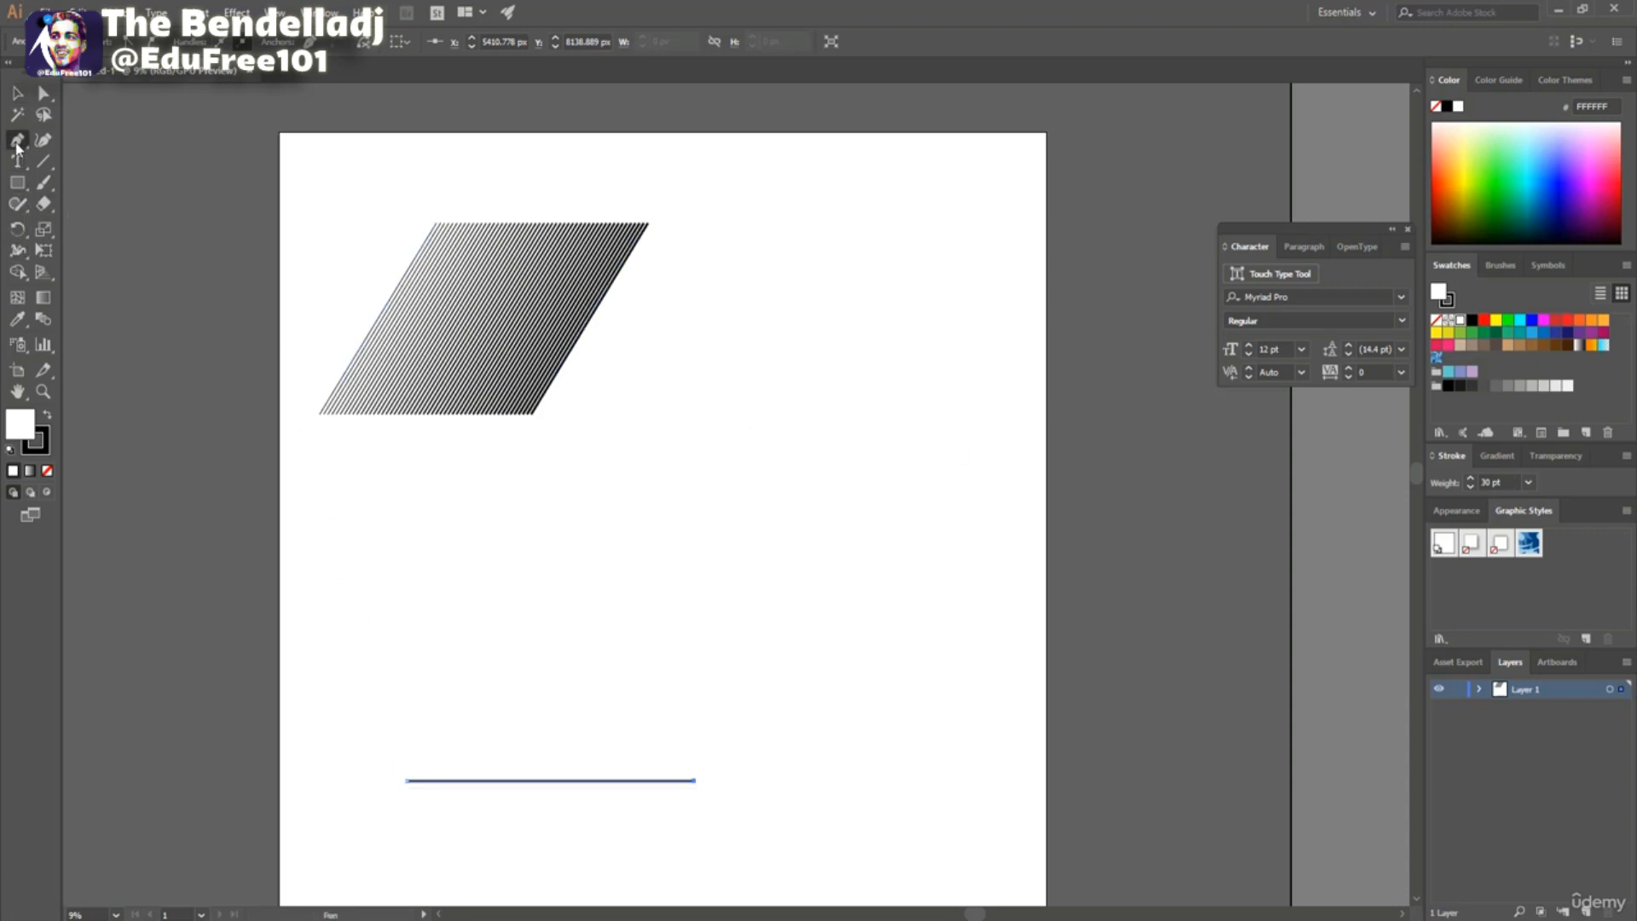
click(407, 705)
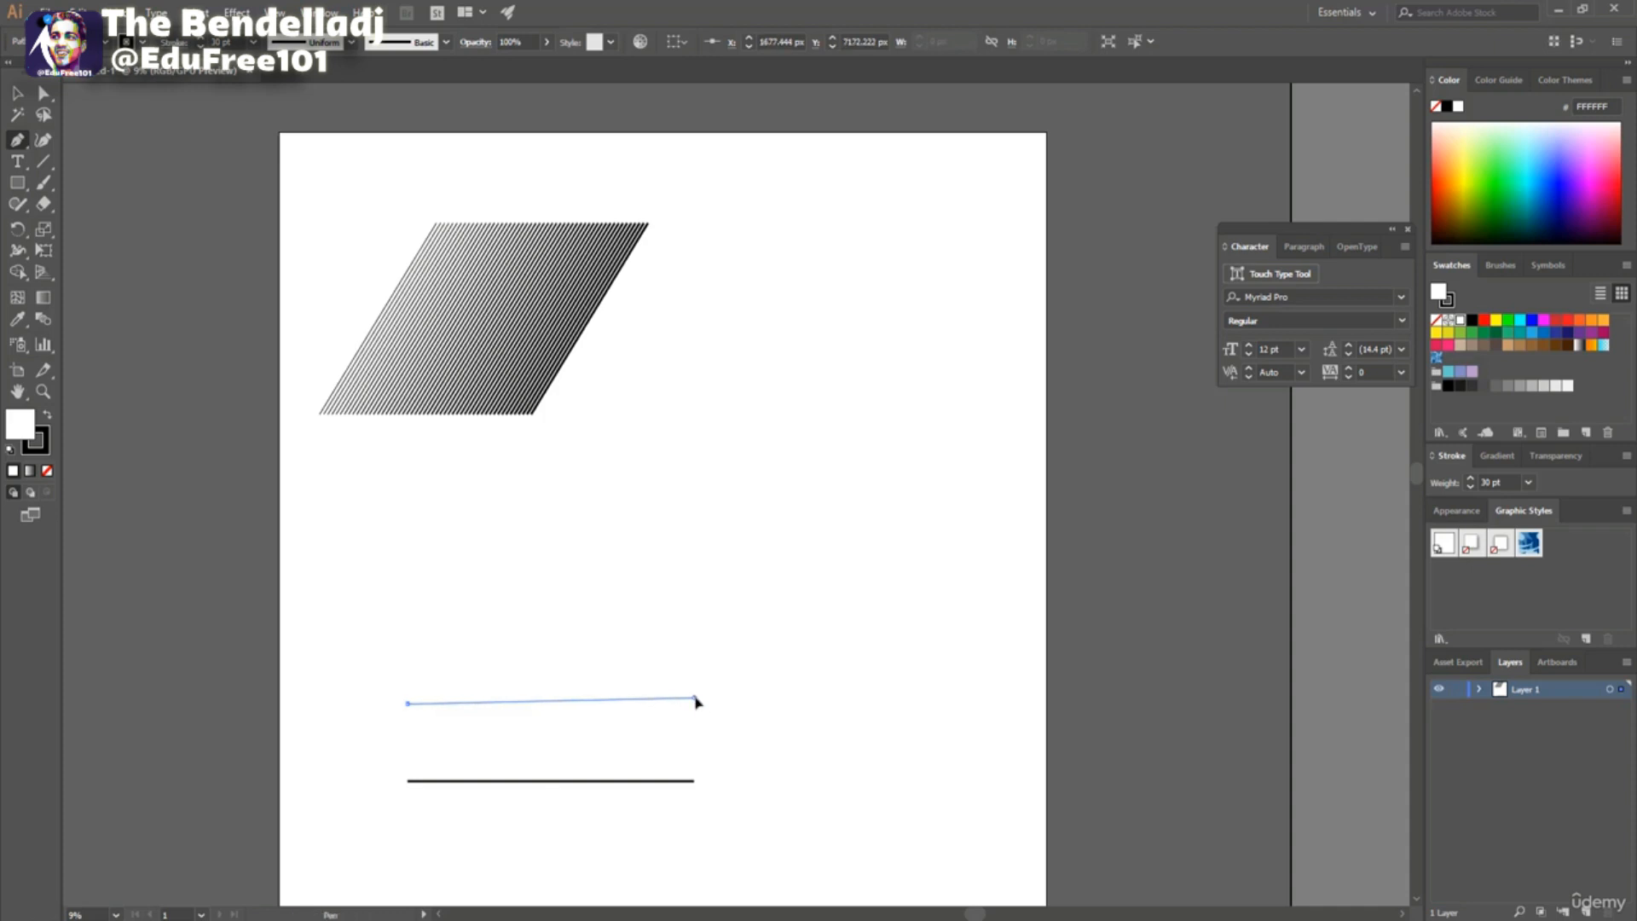
click(695, 699)
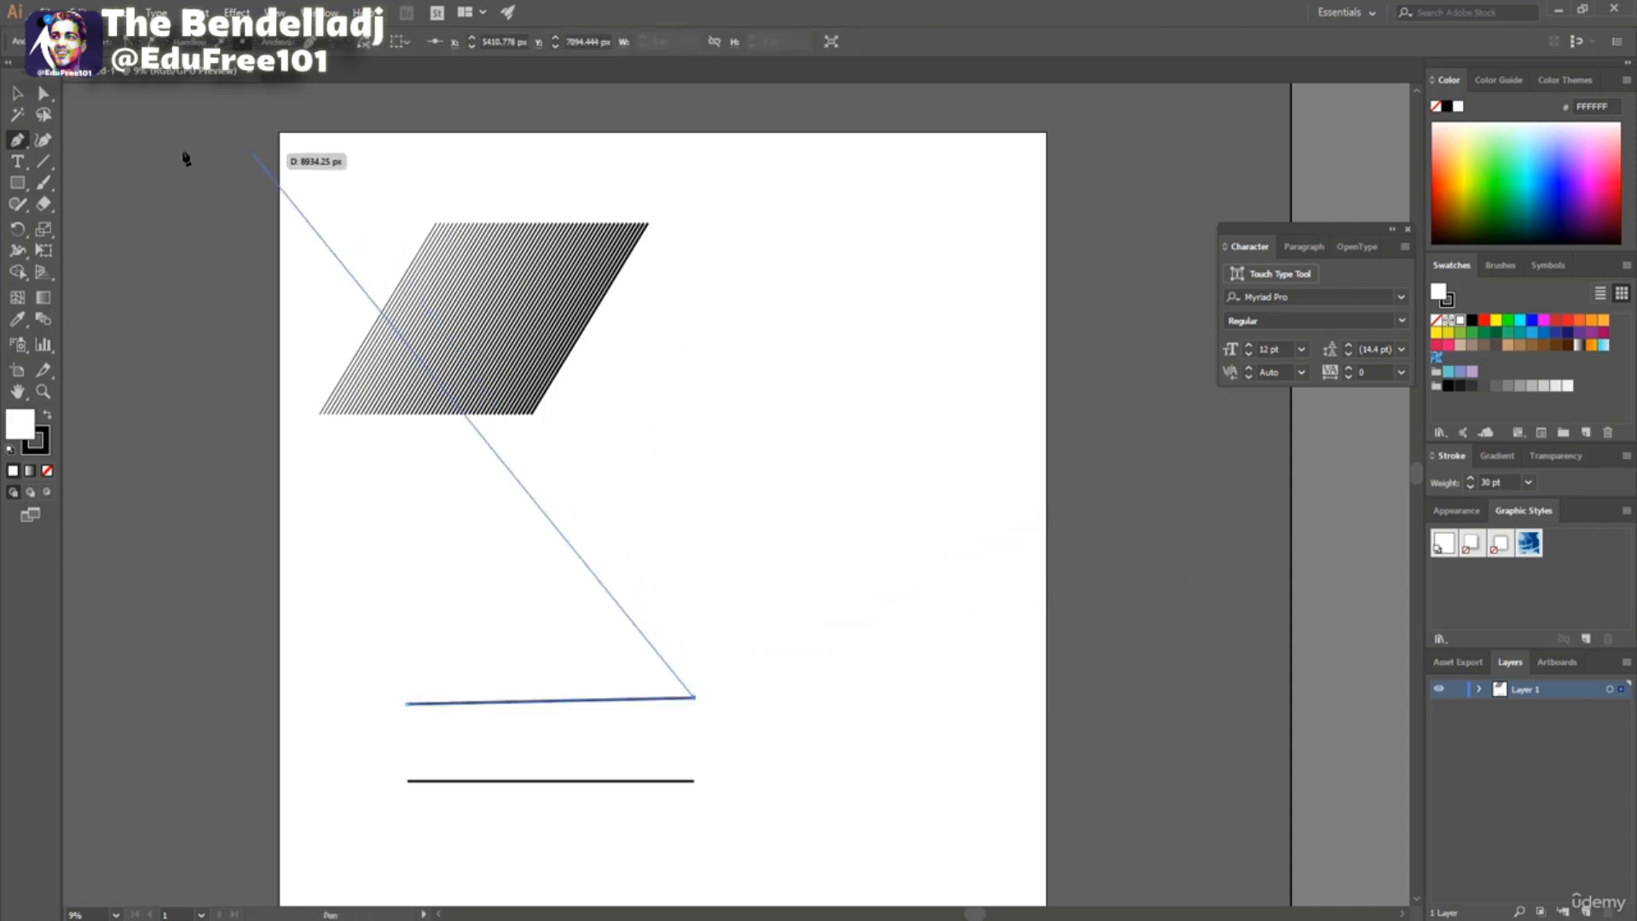
click(17, 92)
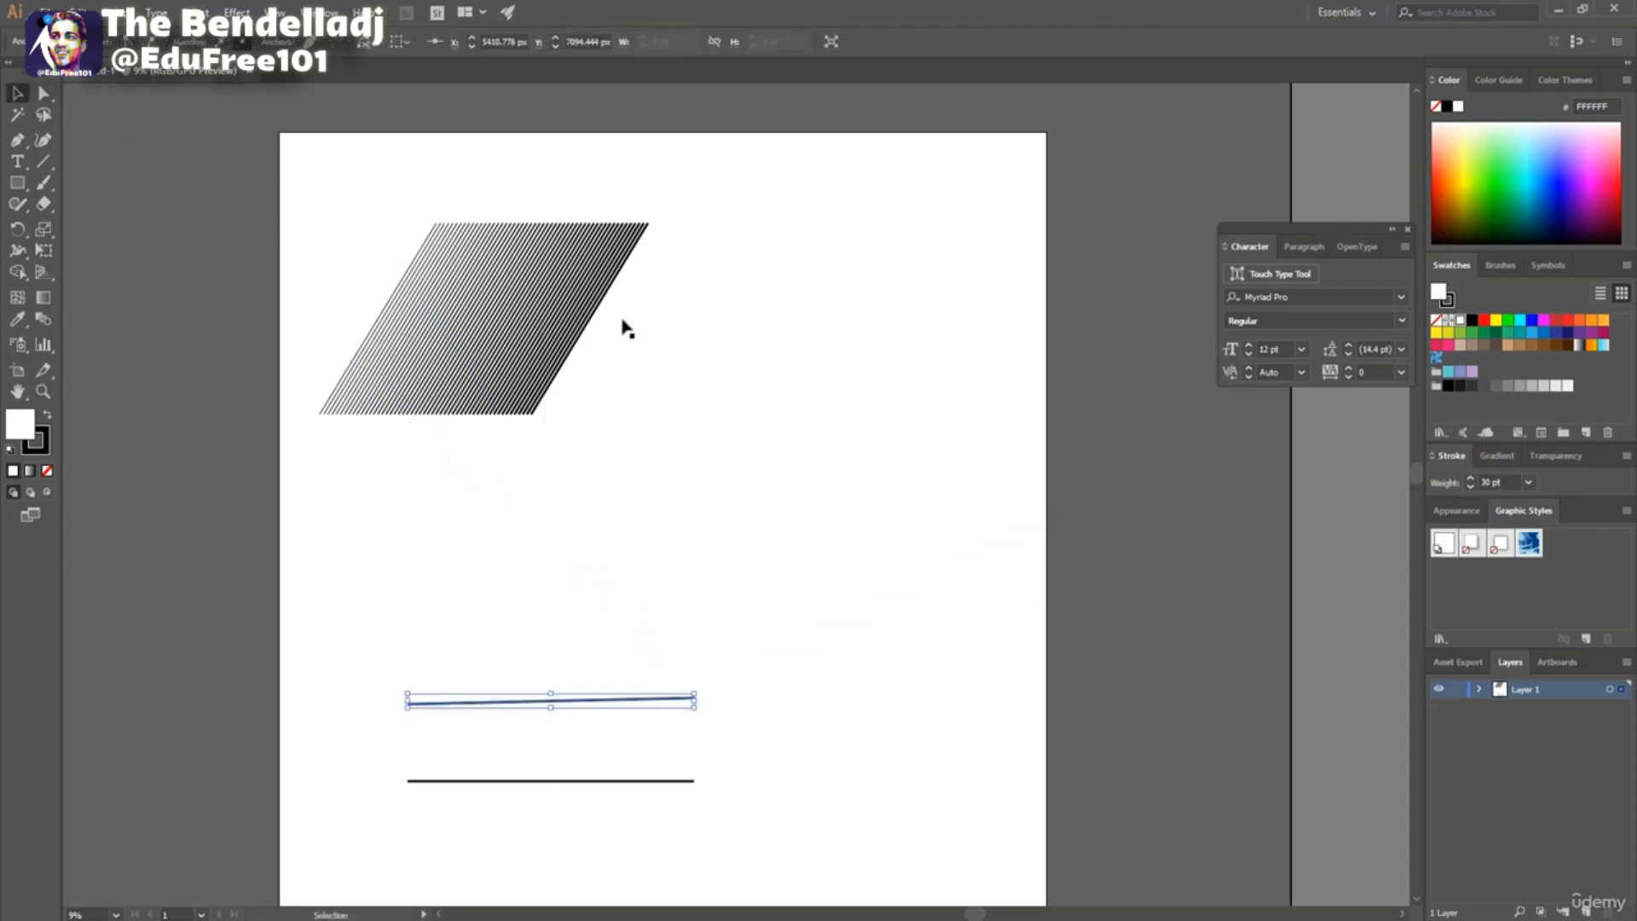
click(1511, 482)
text(15)
key(Return)
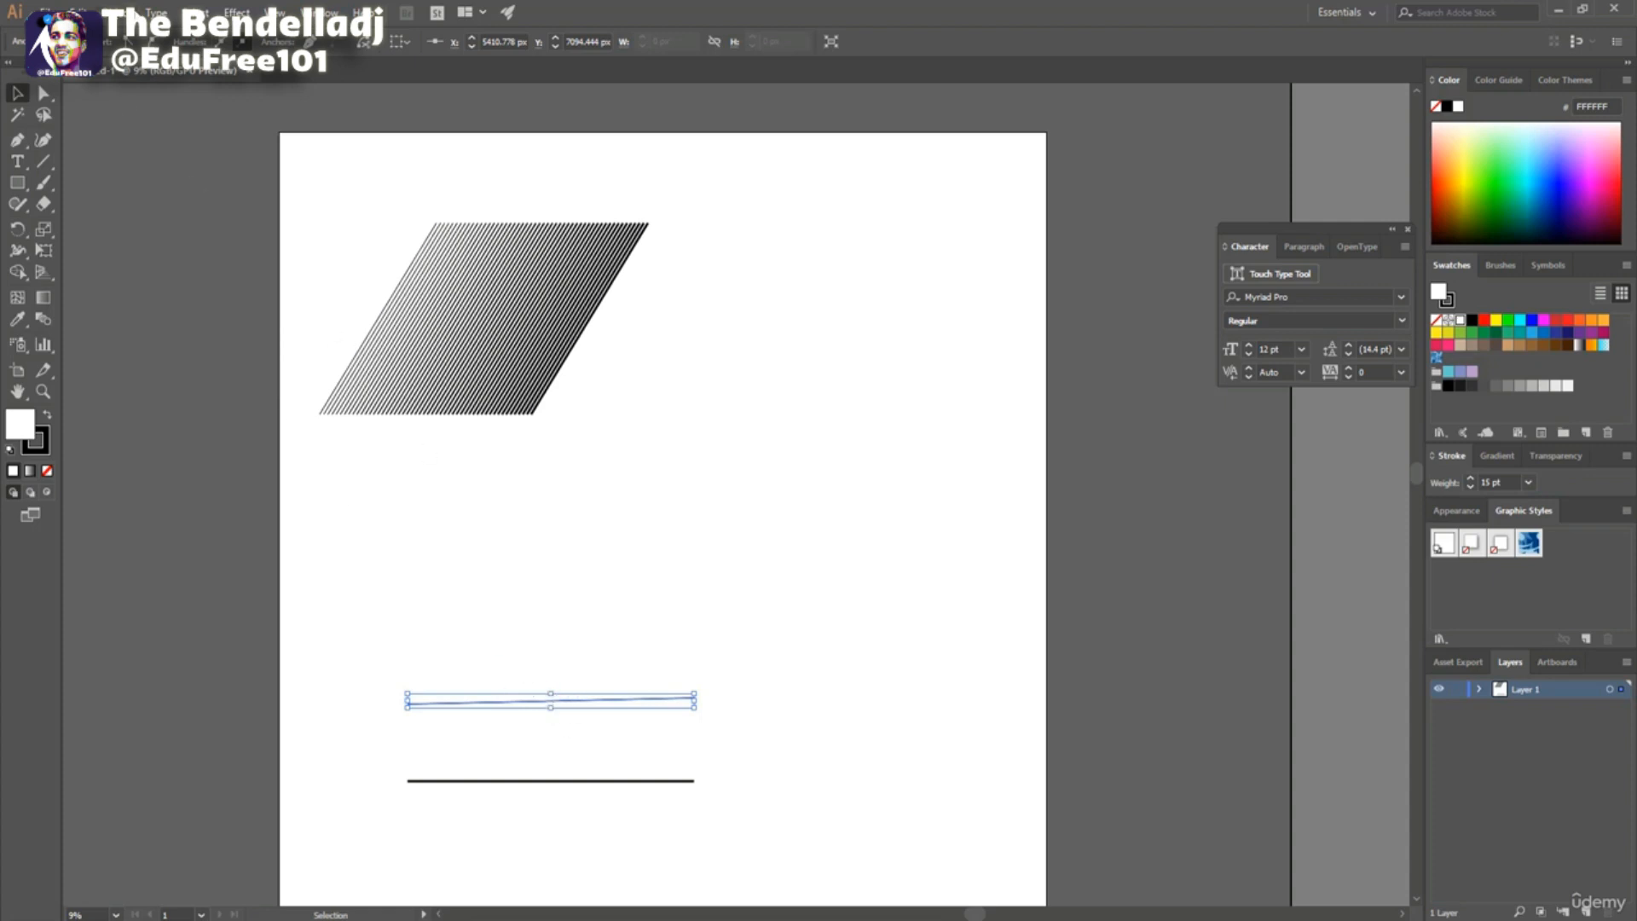
Apply a Zig Zag effect to the thin upper line with 91 px absolute size, 11 ridges per segment and smooth points.
click(237, 12)
mouse_move(312, 160)
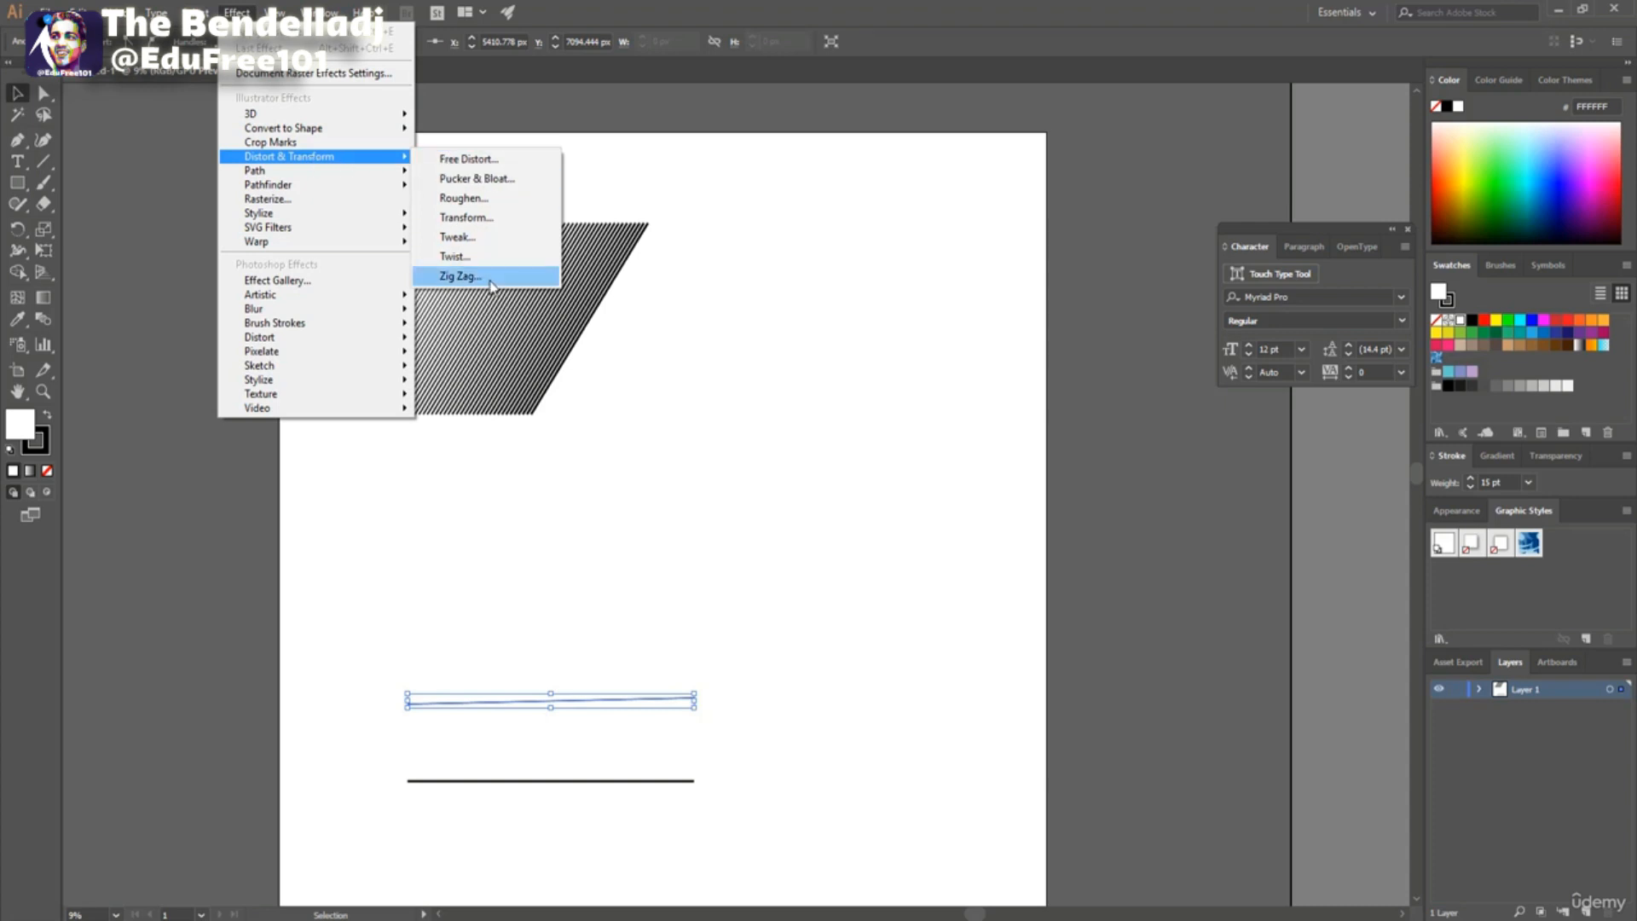
click(461, 275)
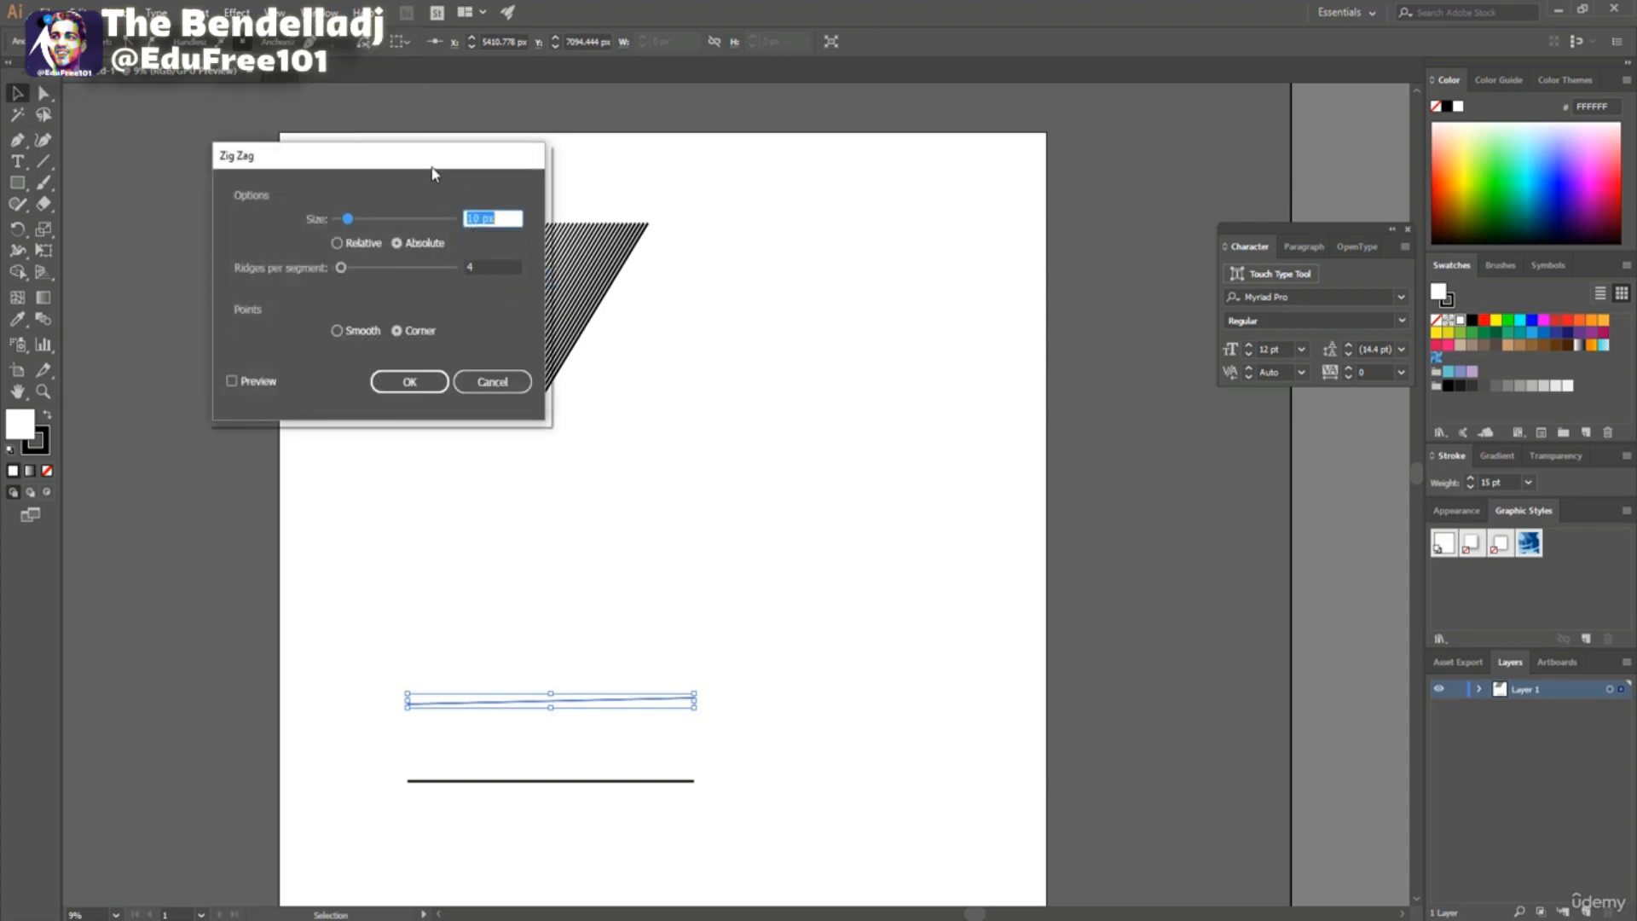
drag(431, 181, 844, 266)
key(alt+p)
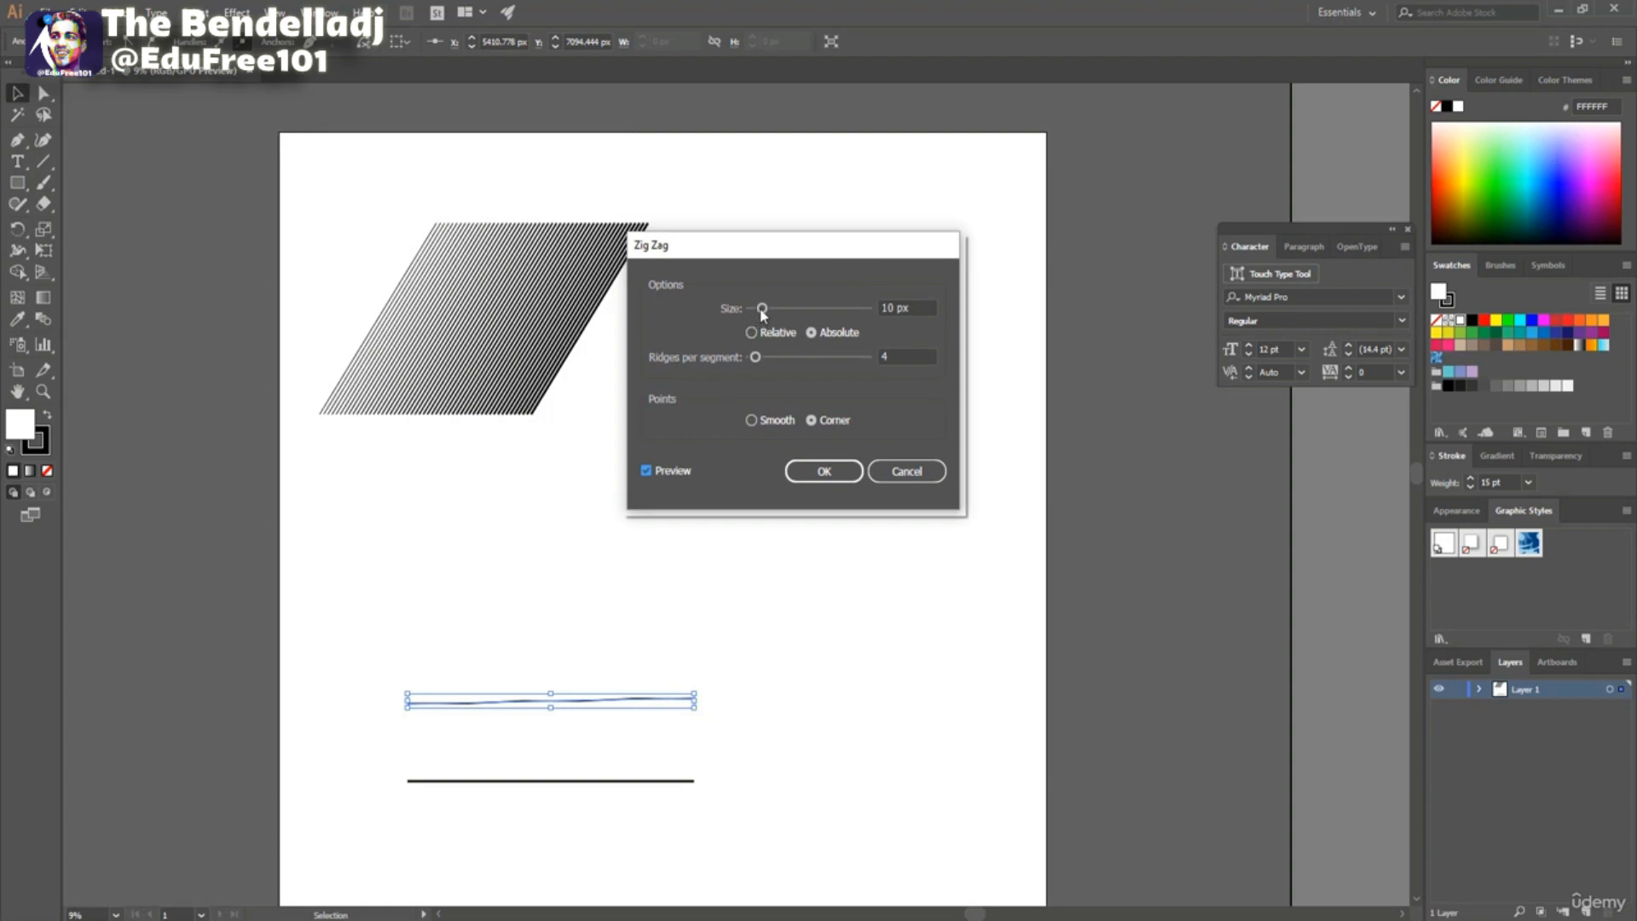
drag(762, 308, 860, 313)
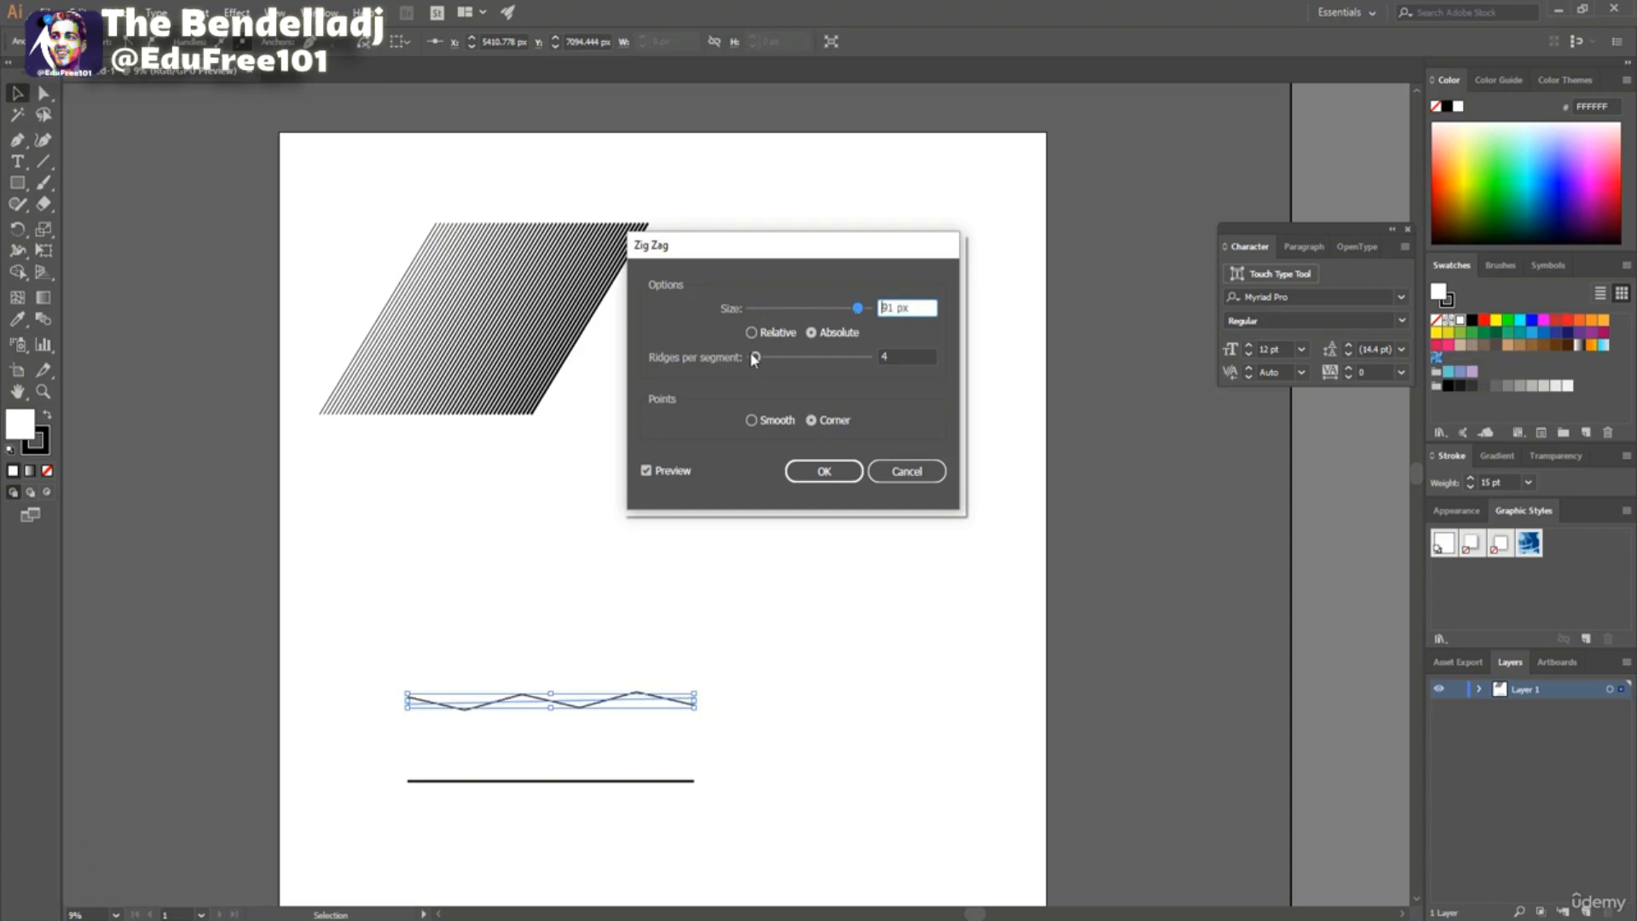
drag(754, 359, 764, 358)
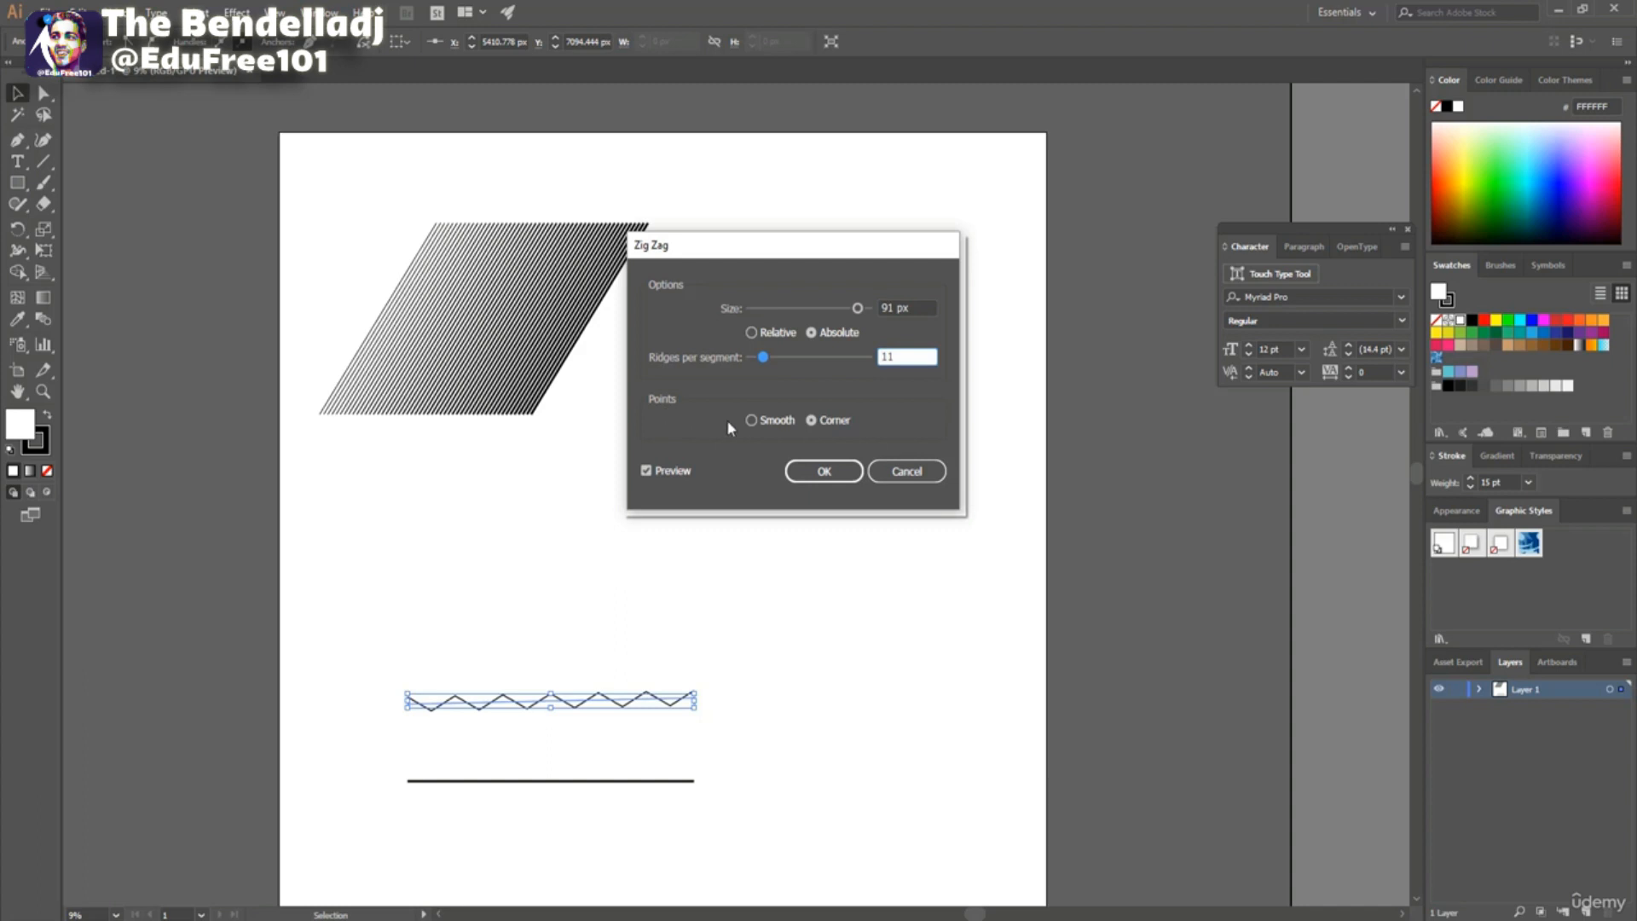
click(750, 421)
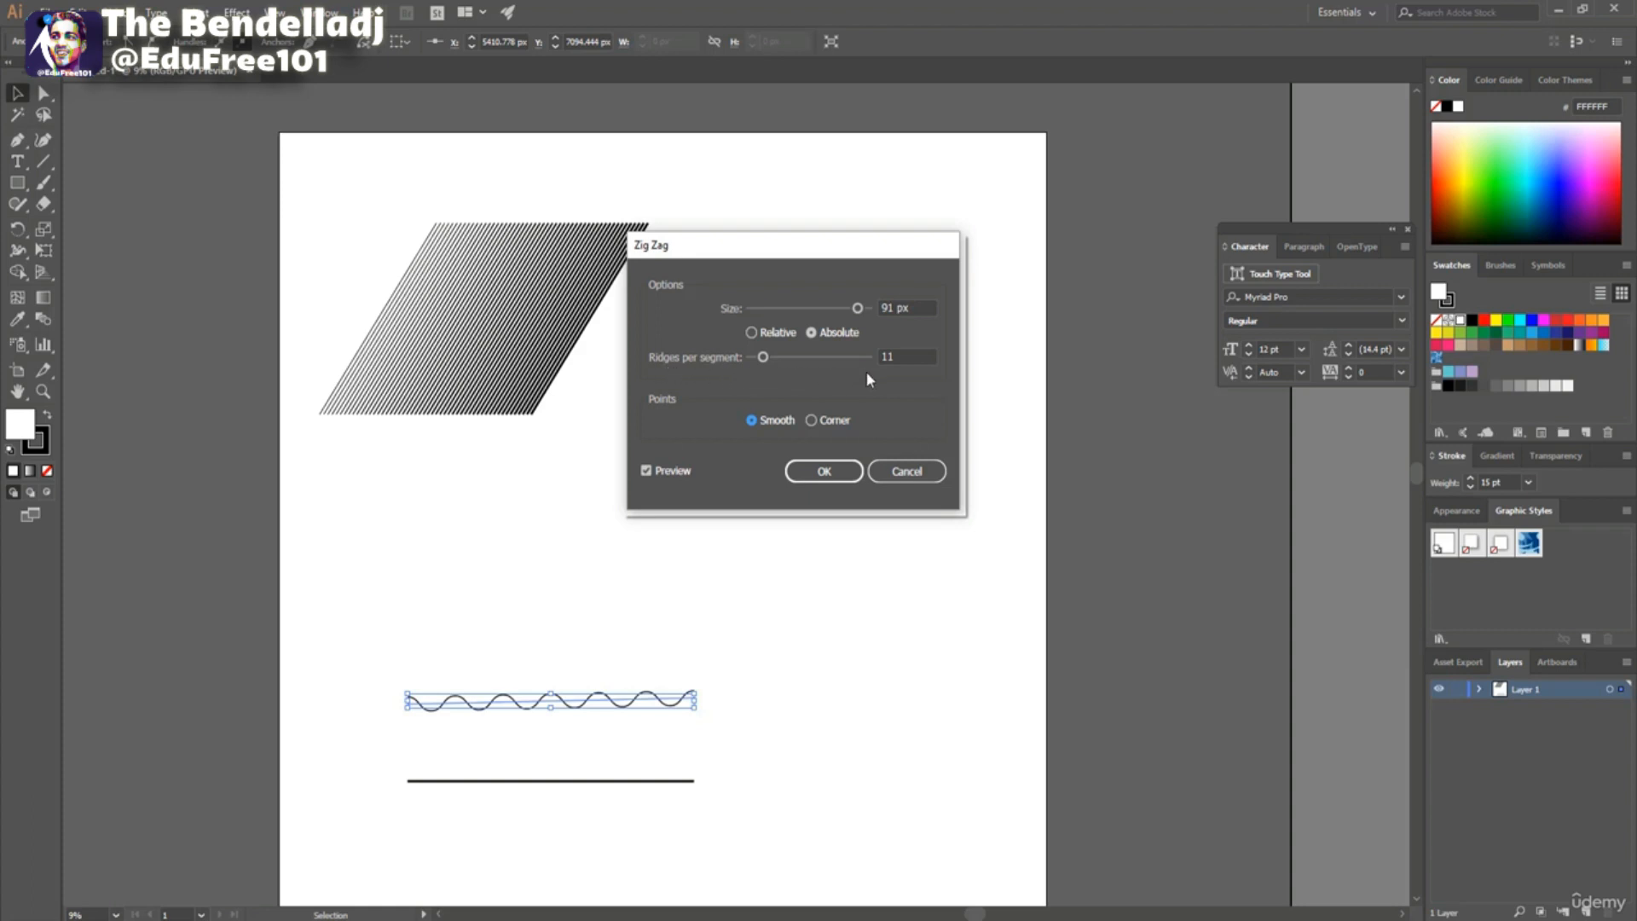
click(824, 471)
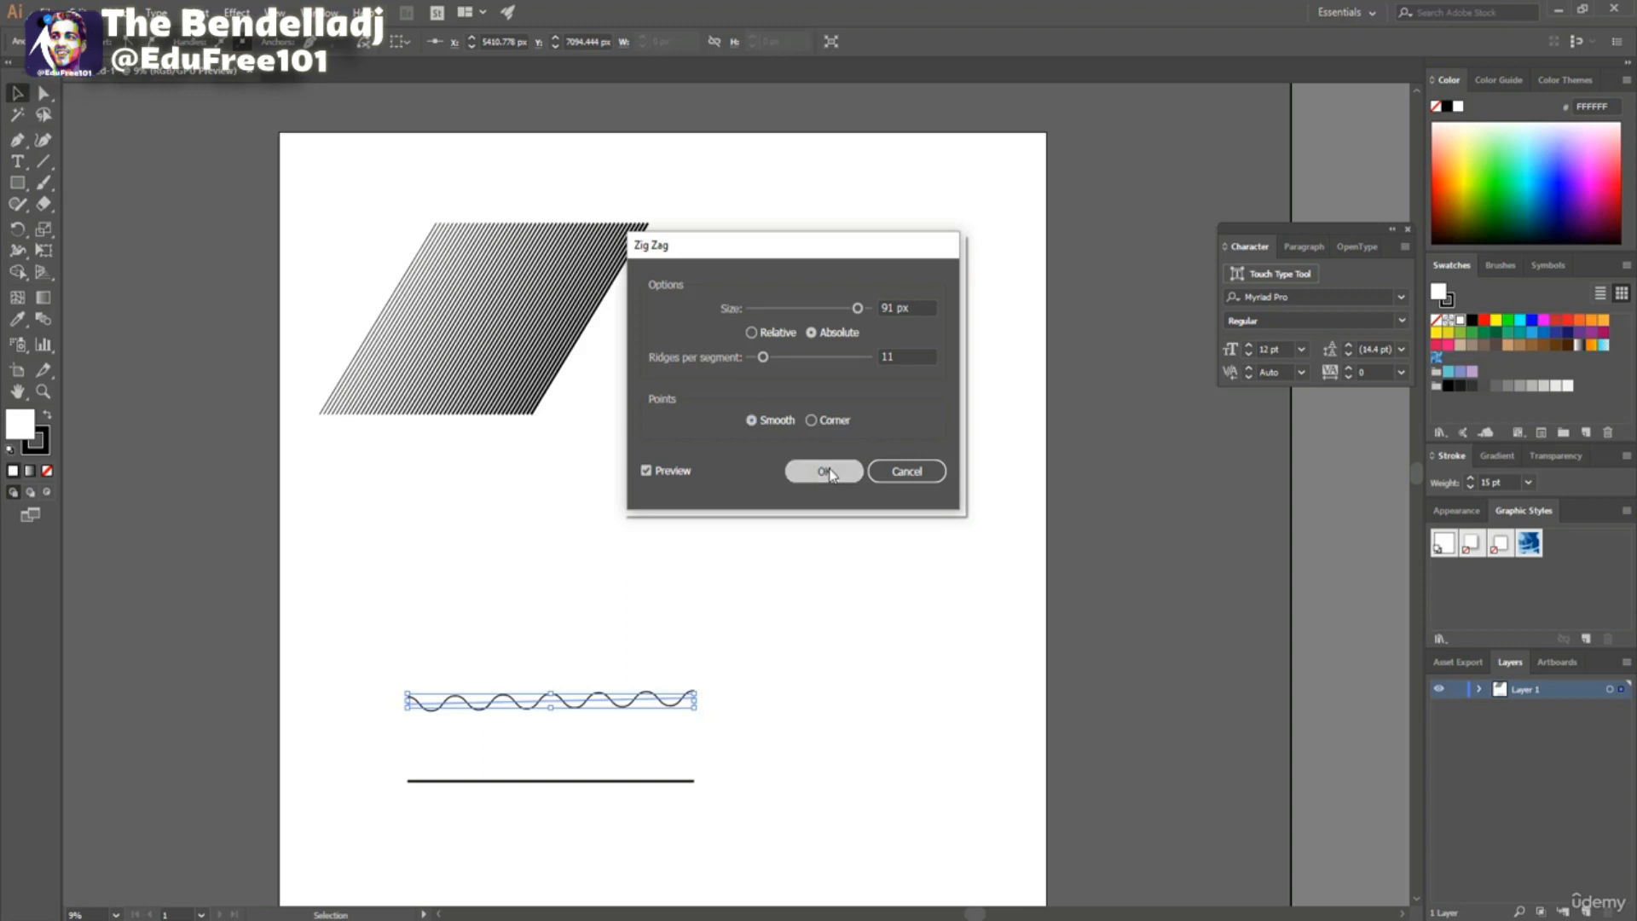
Apply a Zig Zag effect to the thick lower line with 91 px absolute size, smooth points and the upper line's 11 ridges per segment.
click(563, 782)
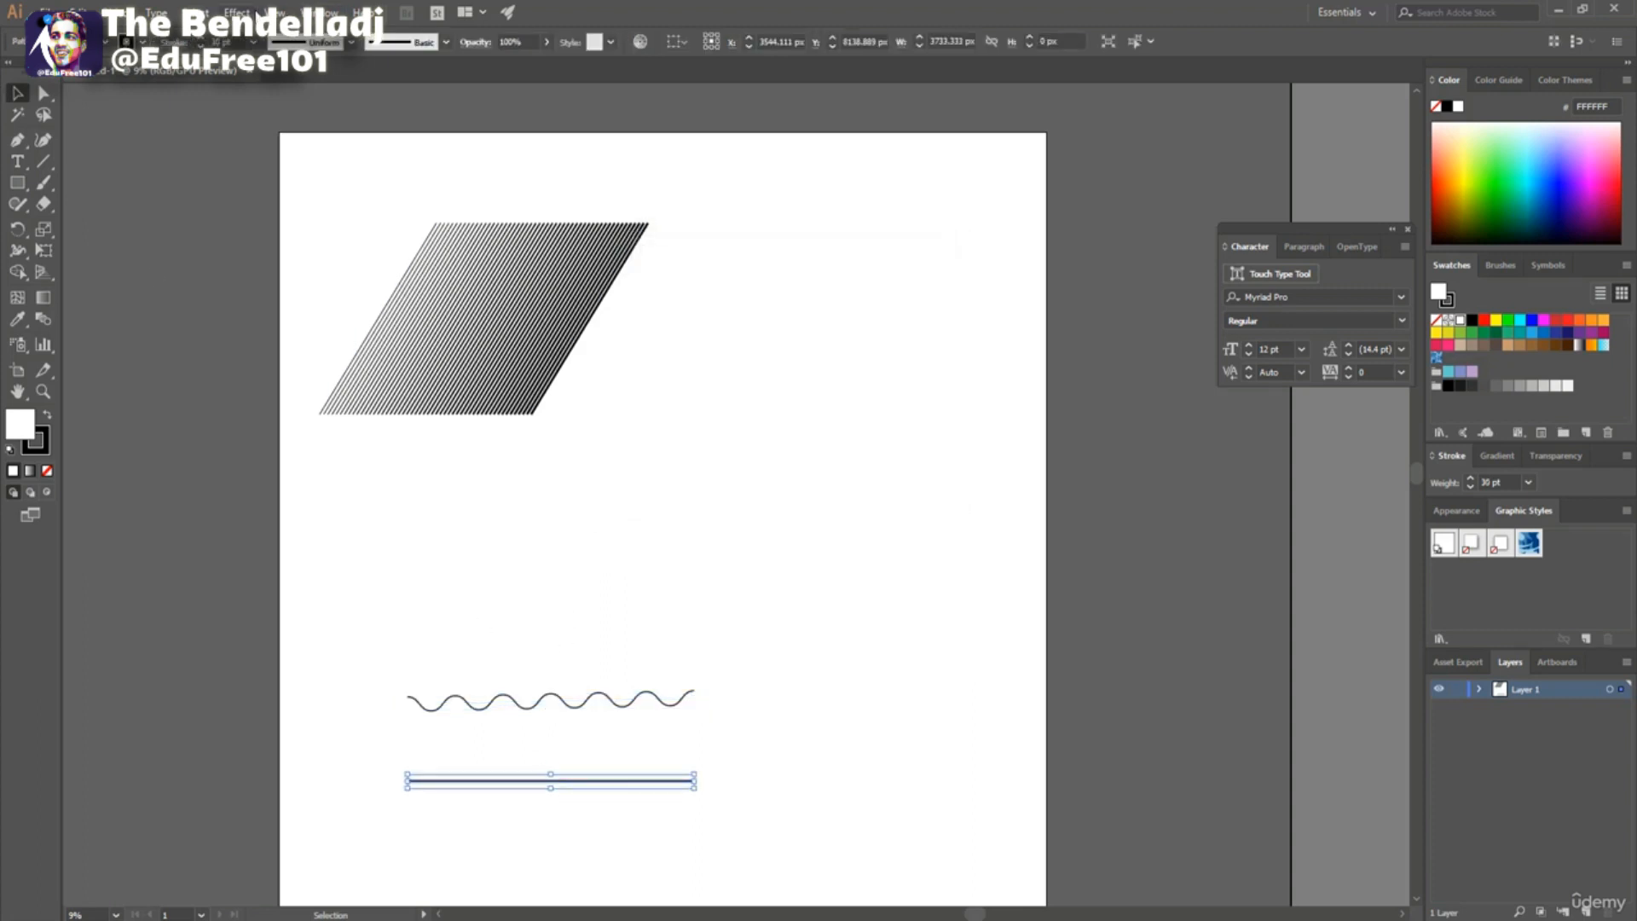
click(238, 12)
mouse_move(329, 159)
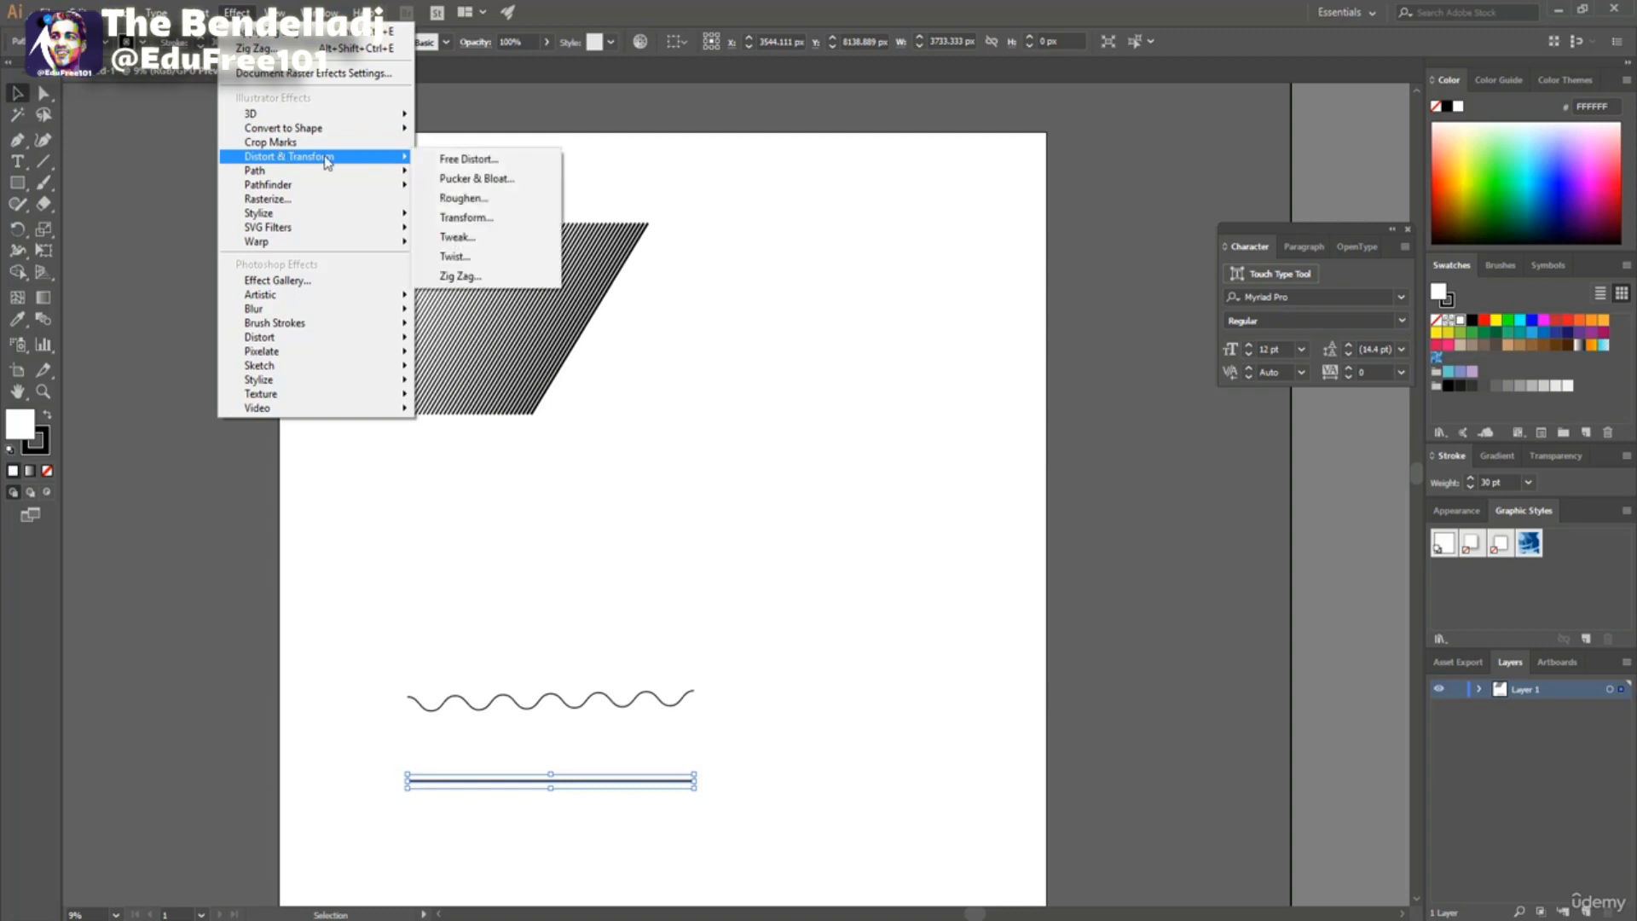
click(491, 278)
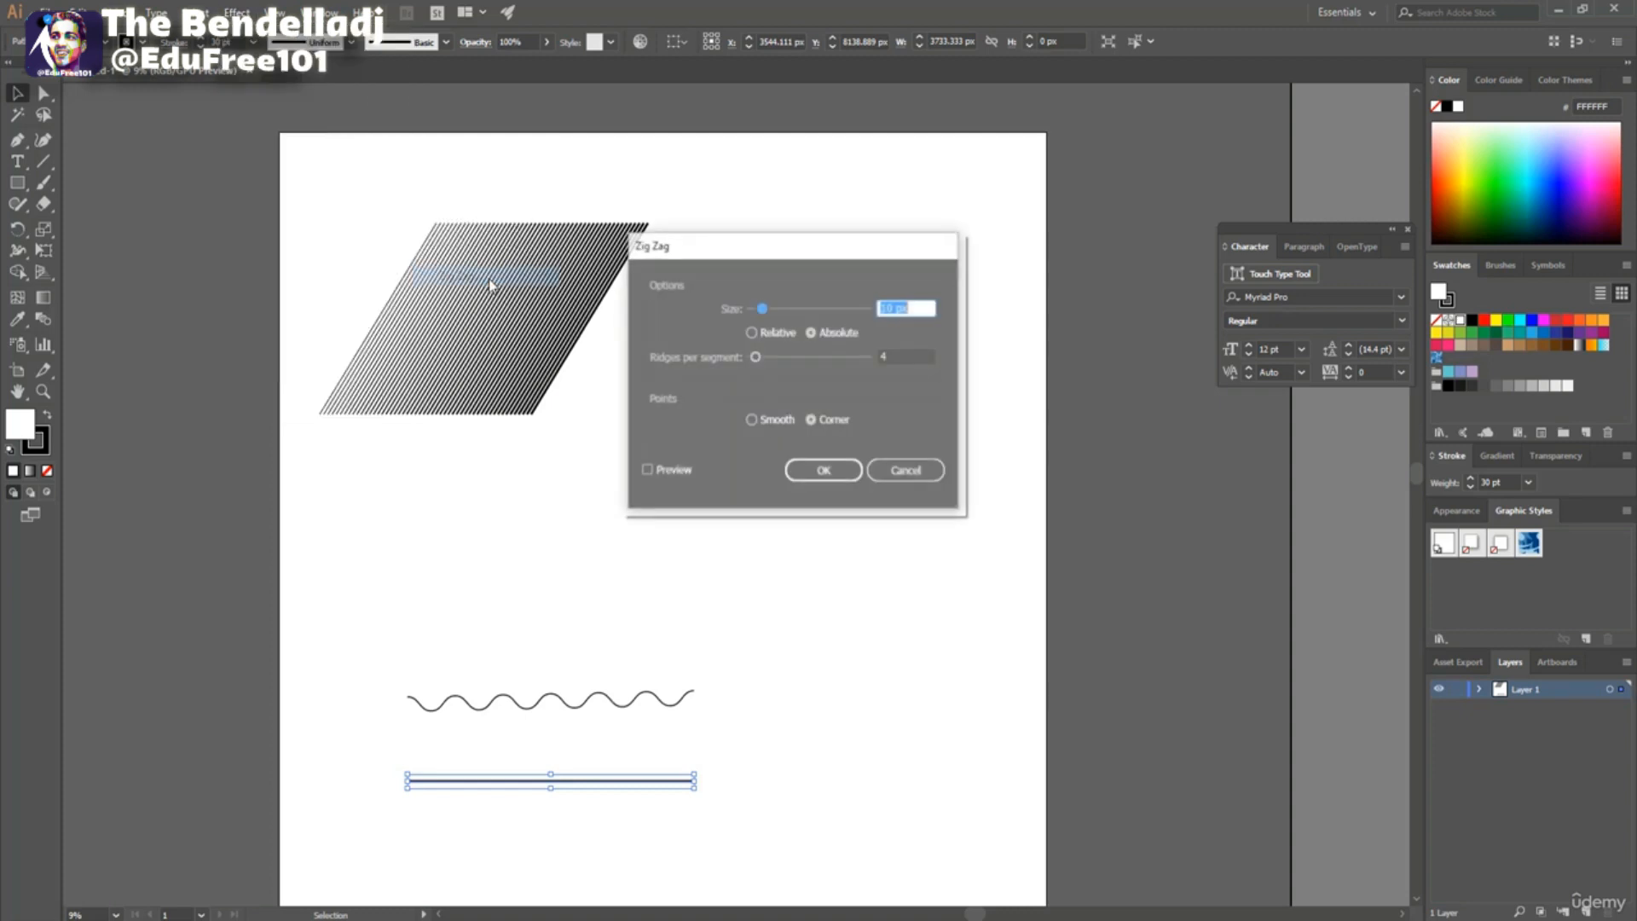
click(752, 421)
click(923, 311)
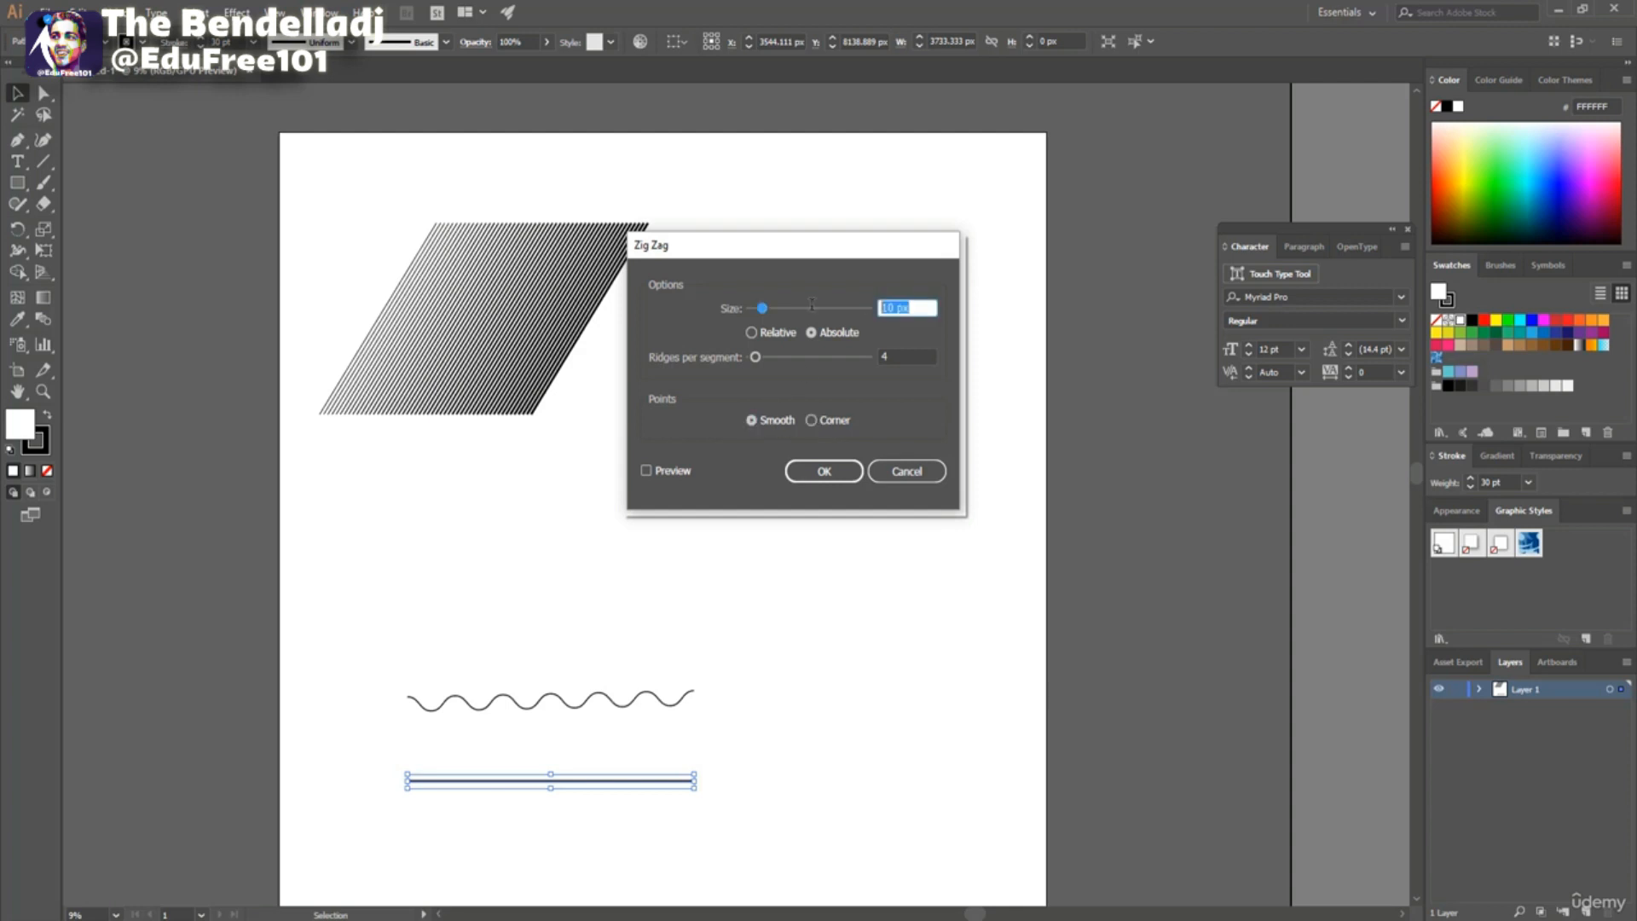
text(3)
drag(812, 307, 858, 307)
click(908, 358)
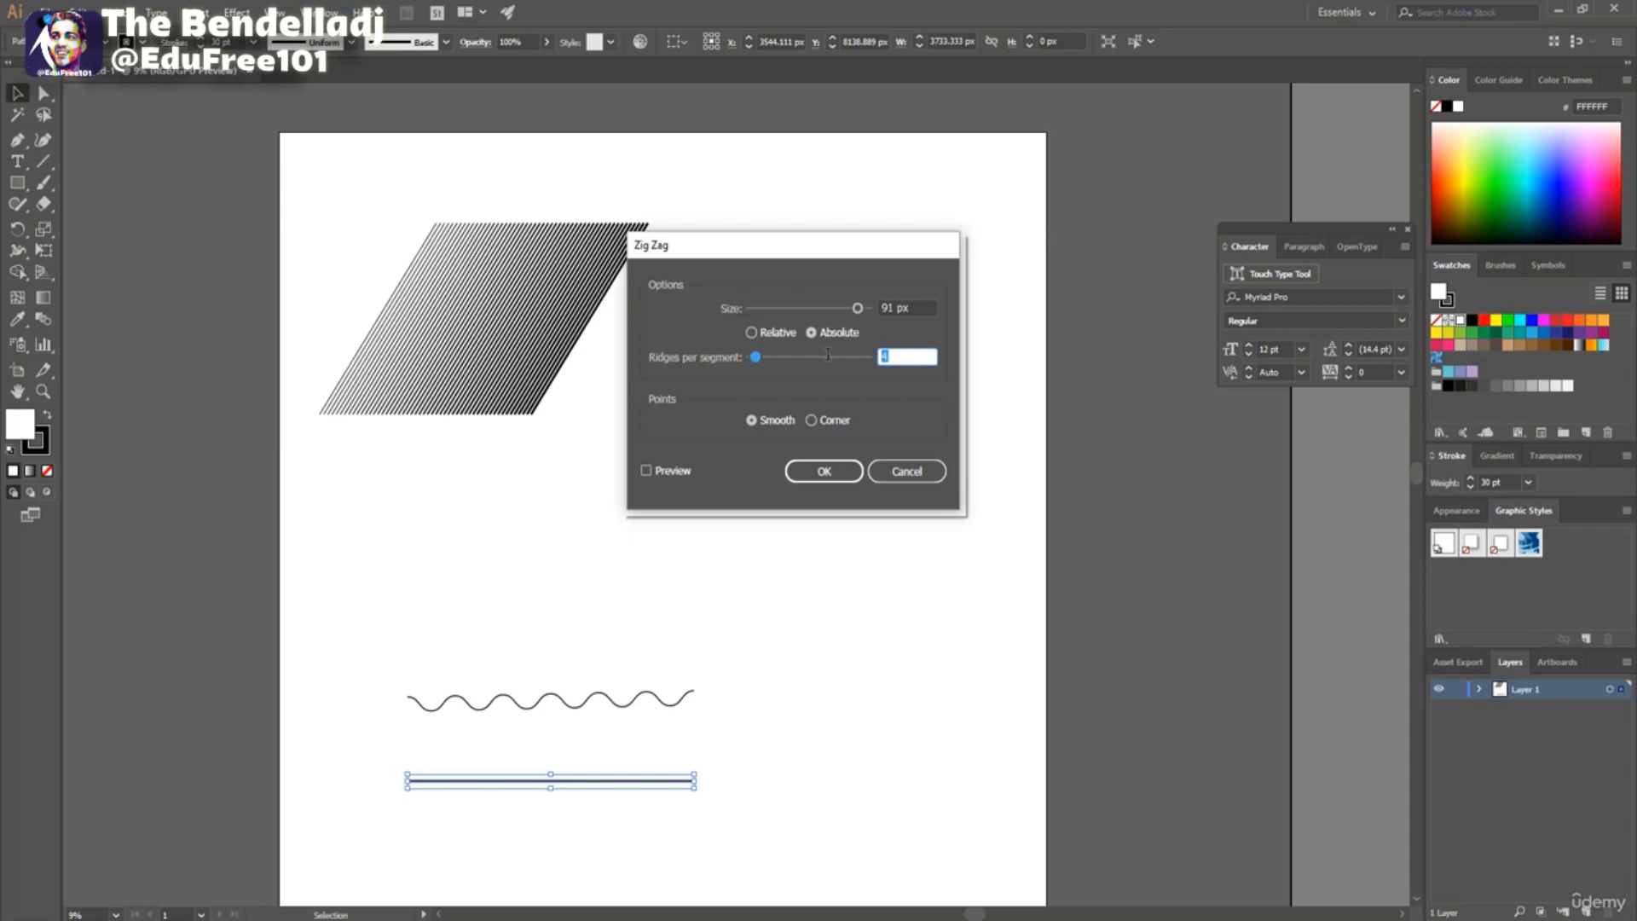
click(824, 471)
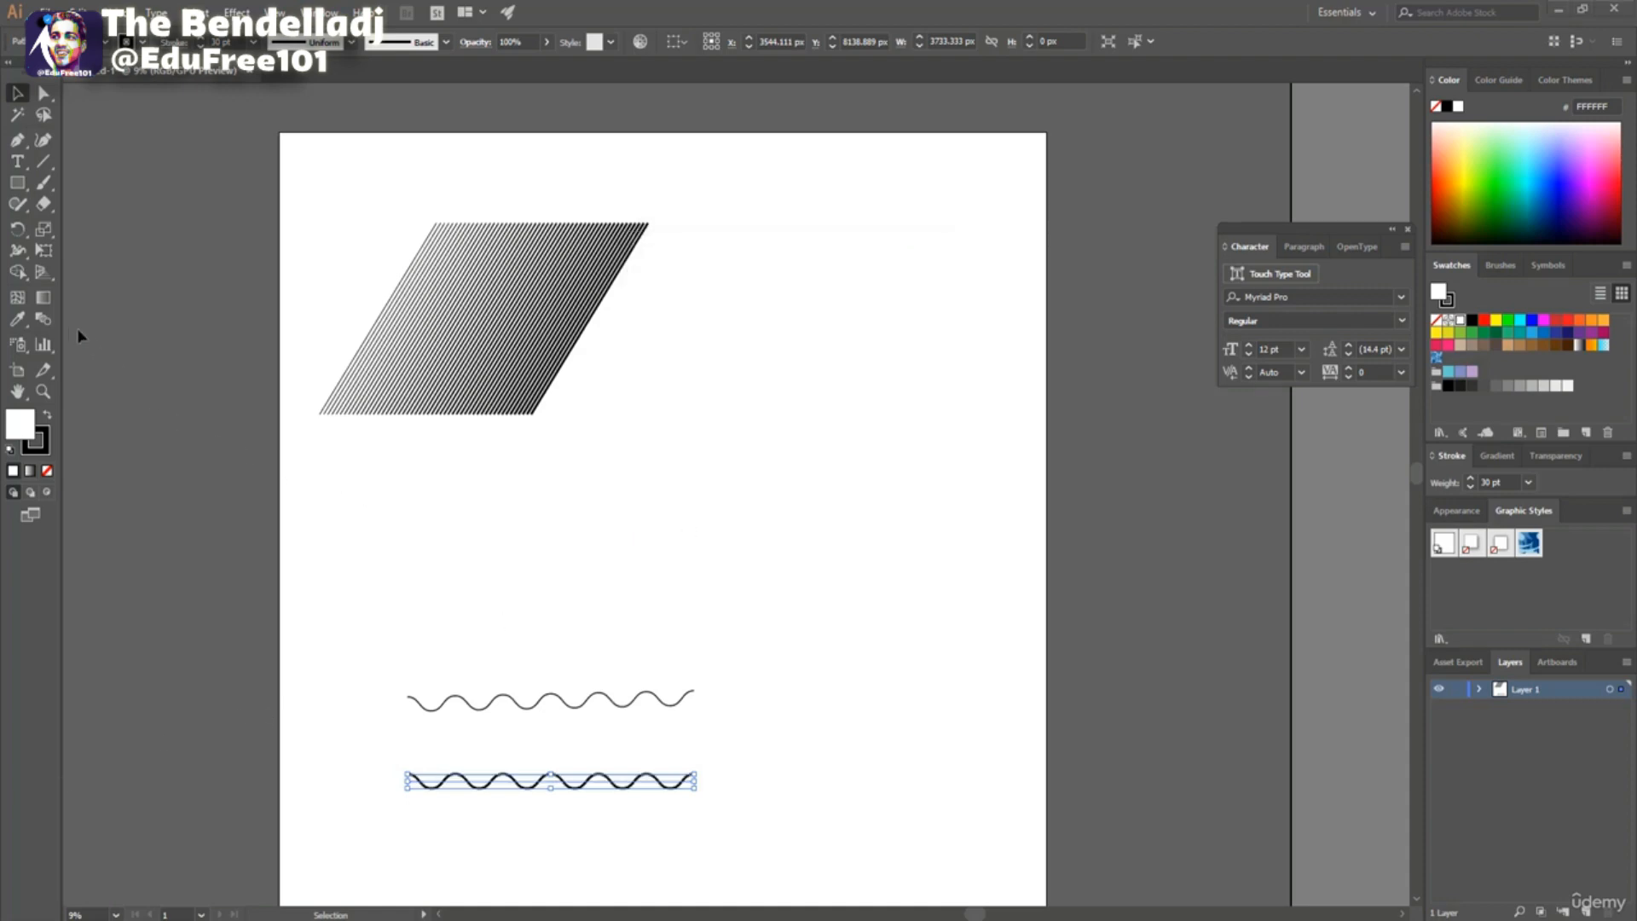
Select both wavy lines and blend them from the start of the thick lower line to that of the thin upper one.
click(44, 319)
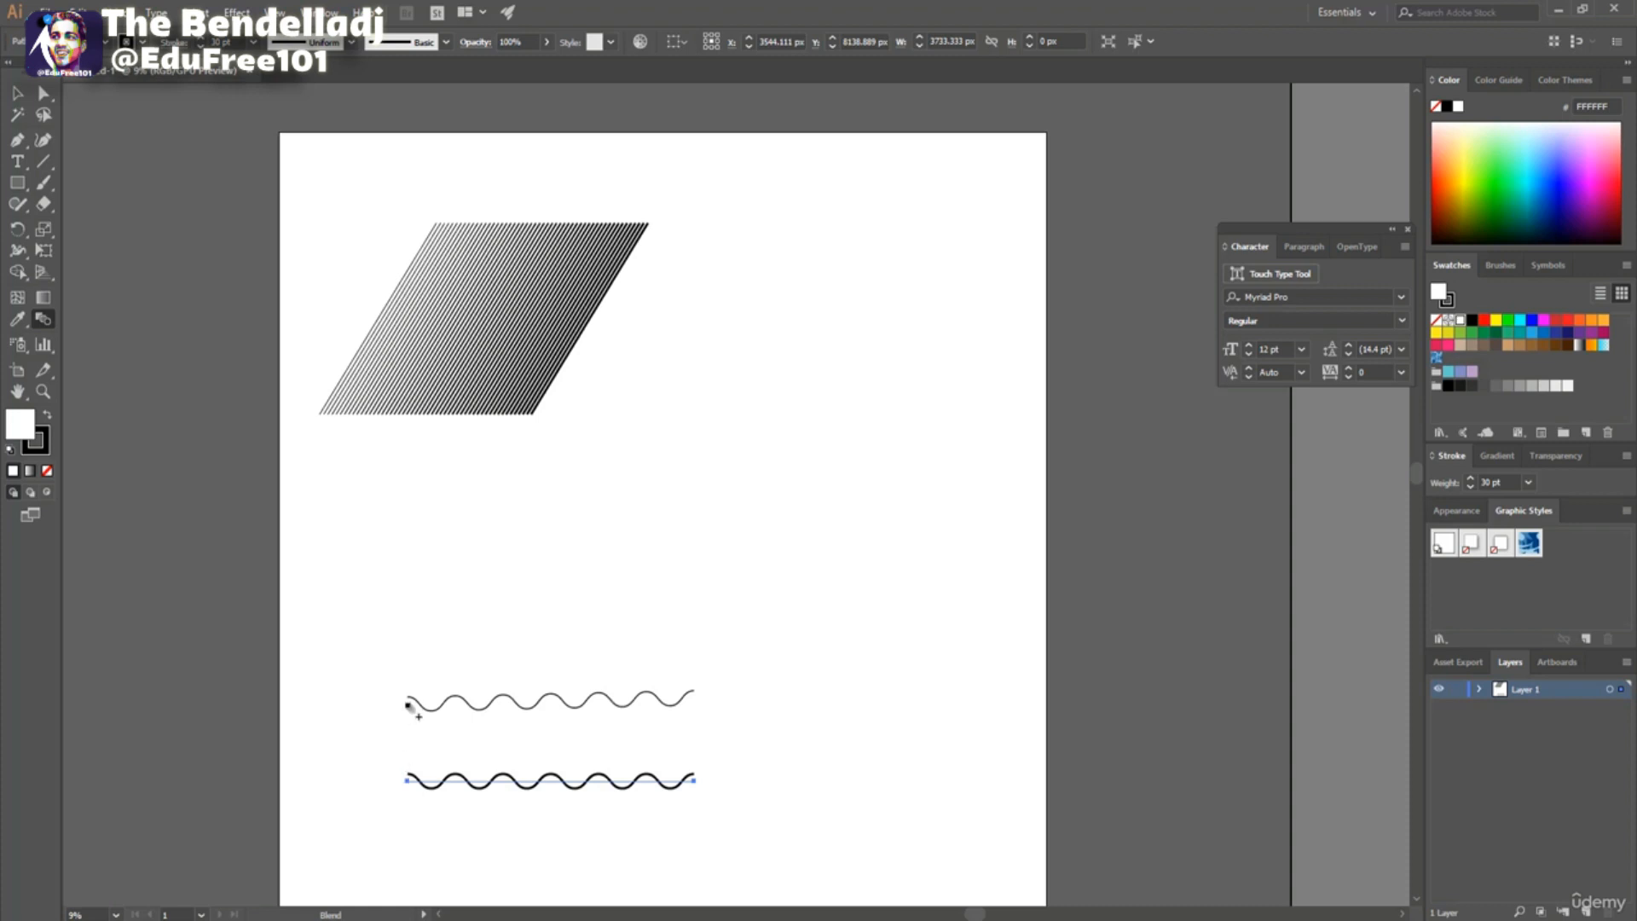
key(v)
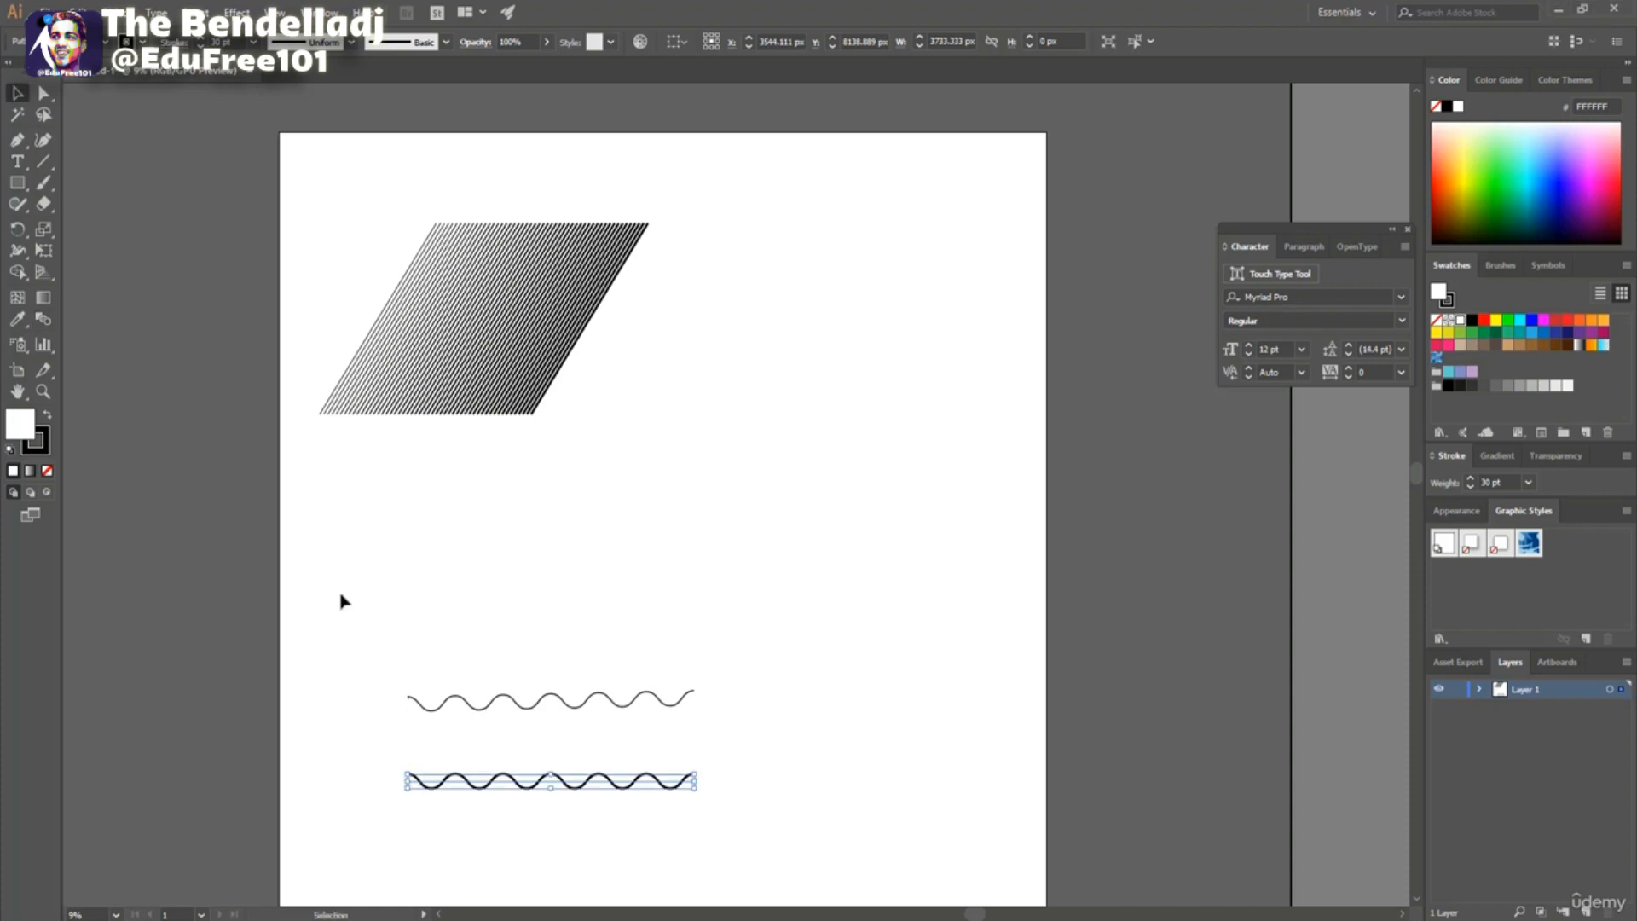
click(340, 606)
drag(335, 604, 722, 841)
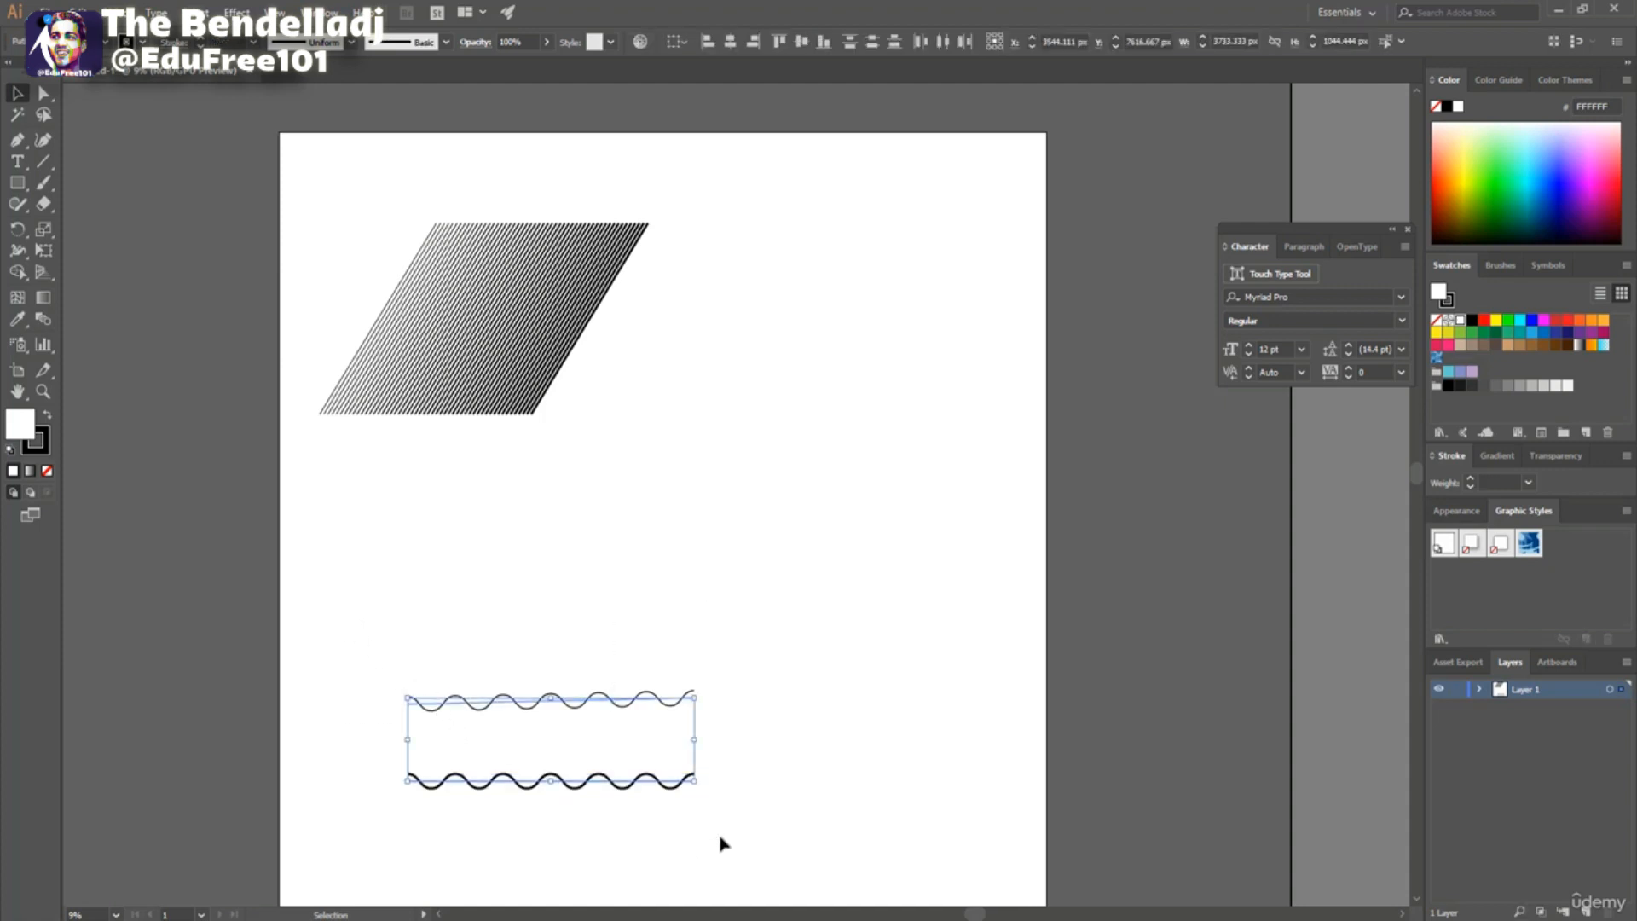
click(44, 317)
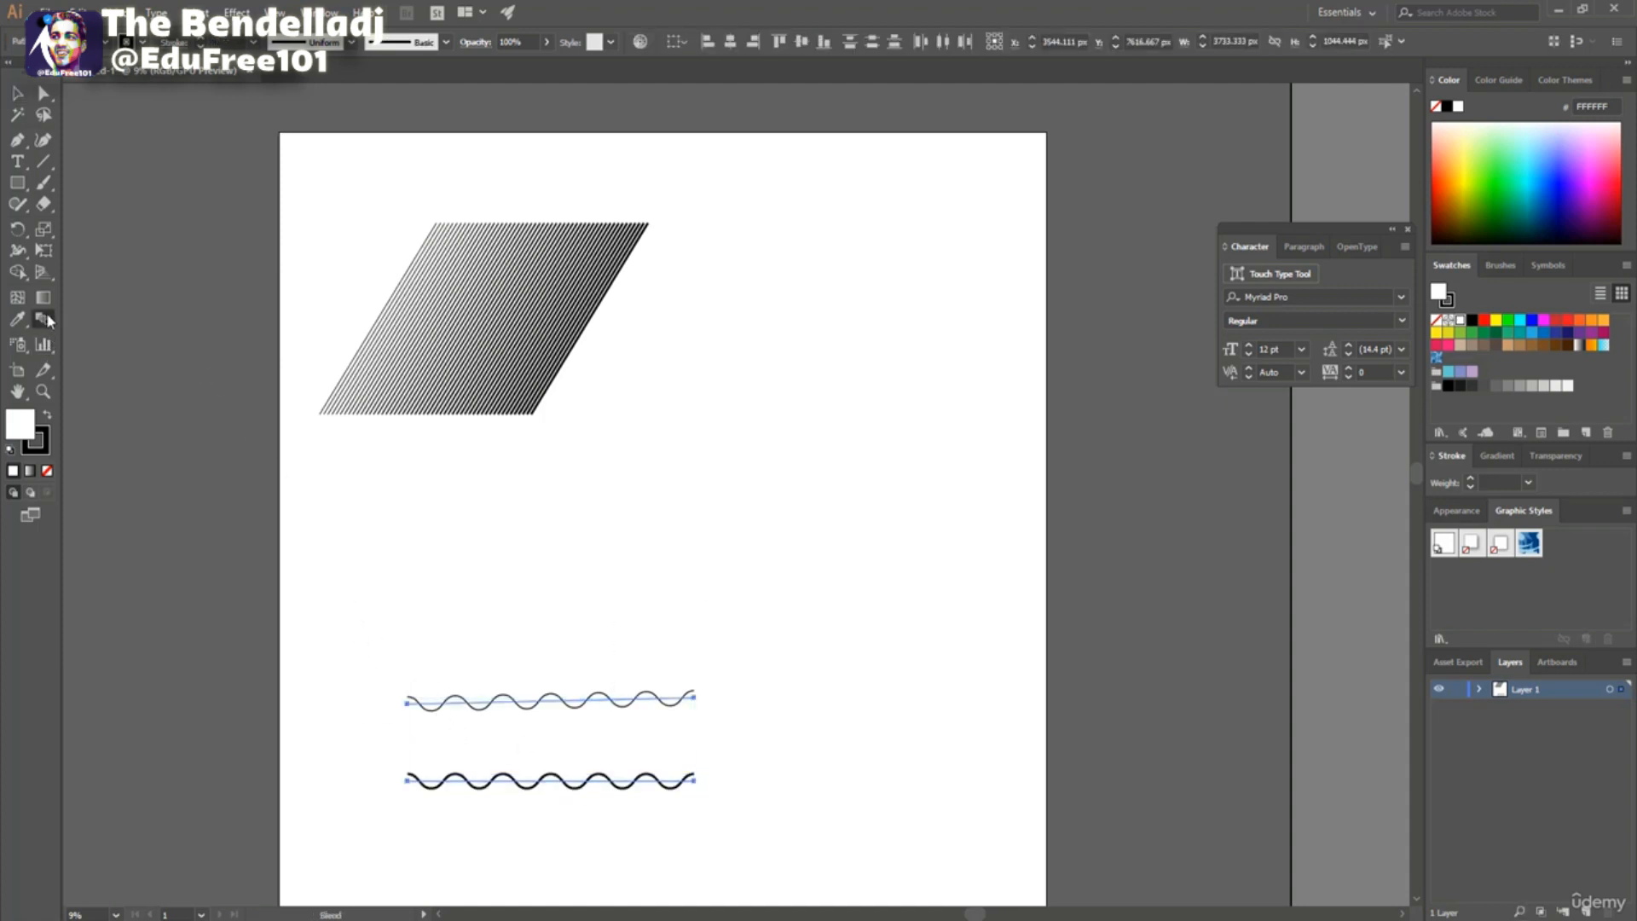
click(408, 781)
click(407, 705)
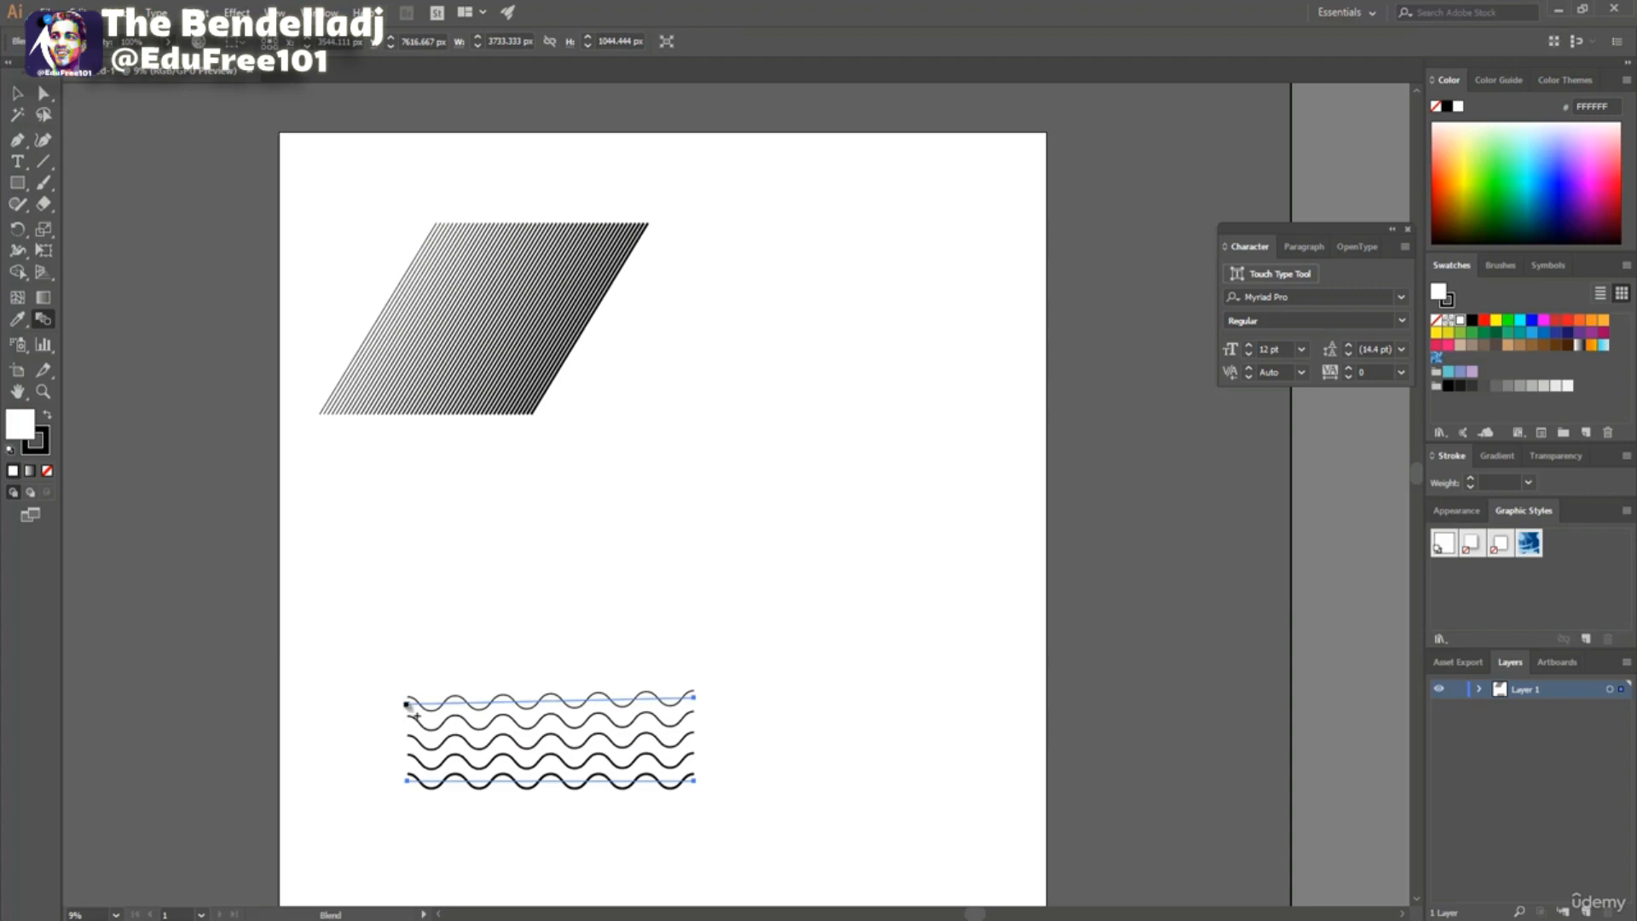
Change the wavy blend's spacing to Specified Steps with 30 steps and preview it.
double_click(41, 317)
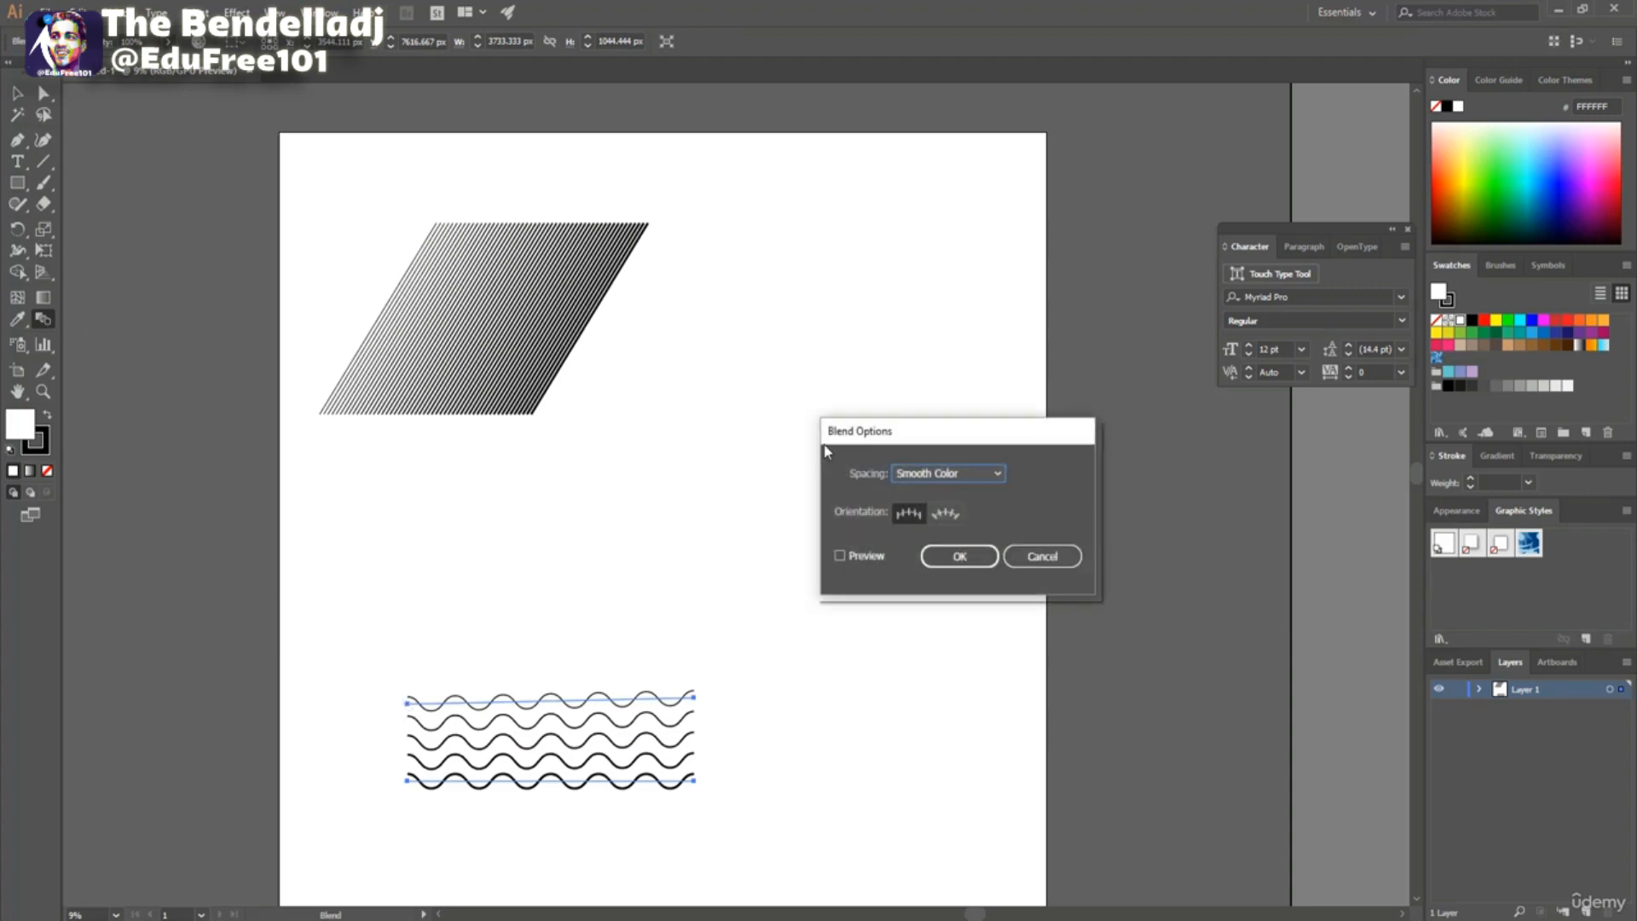
click(938, 474)
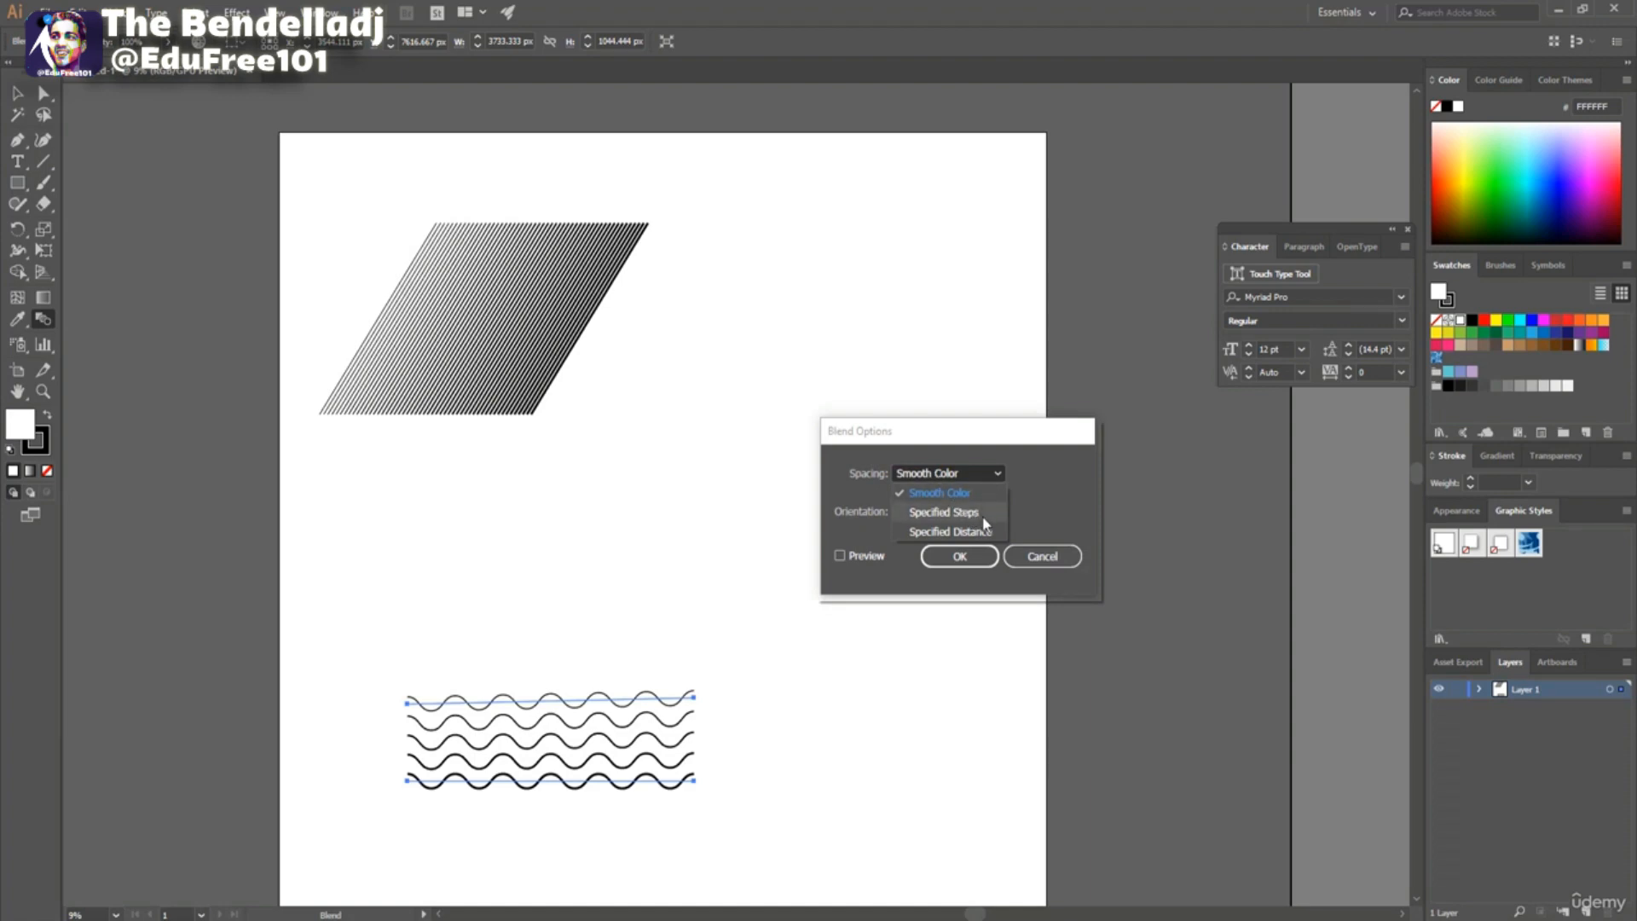
click(943, 512)
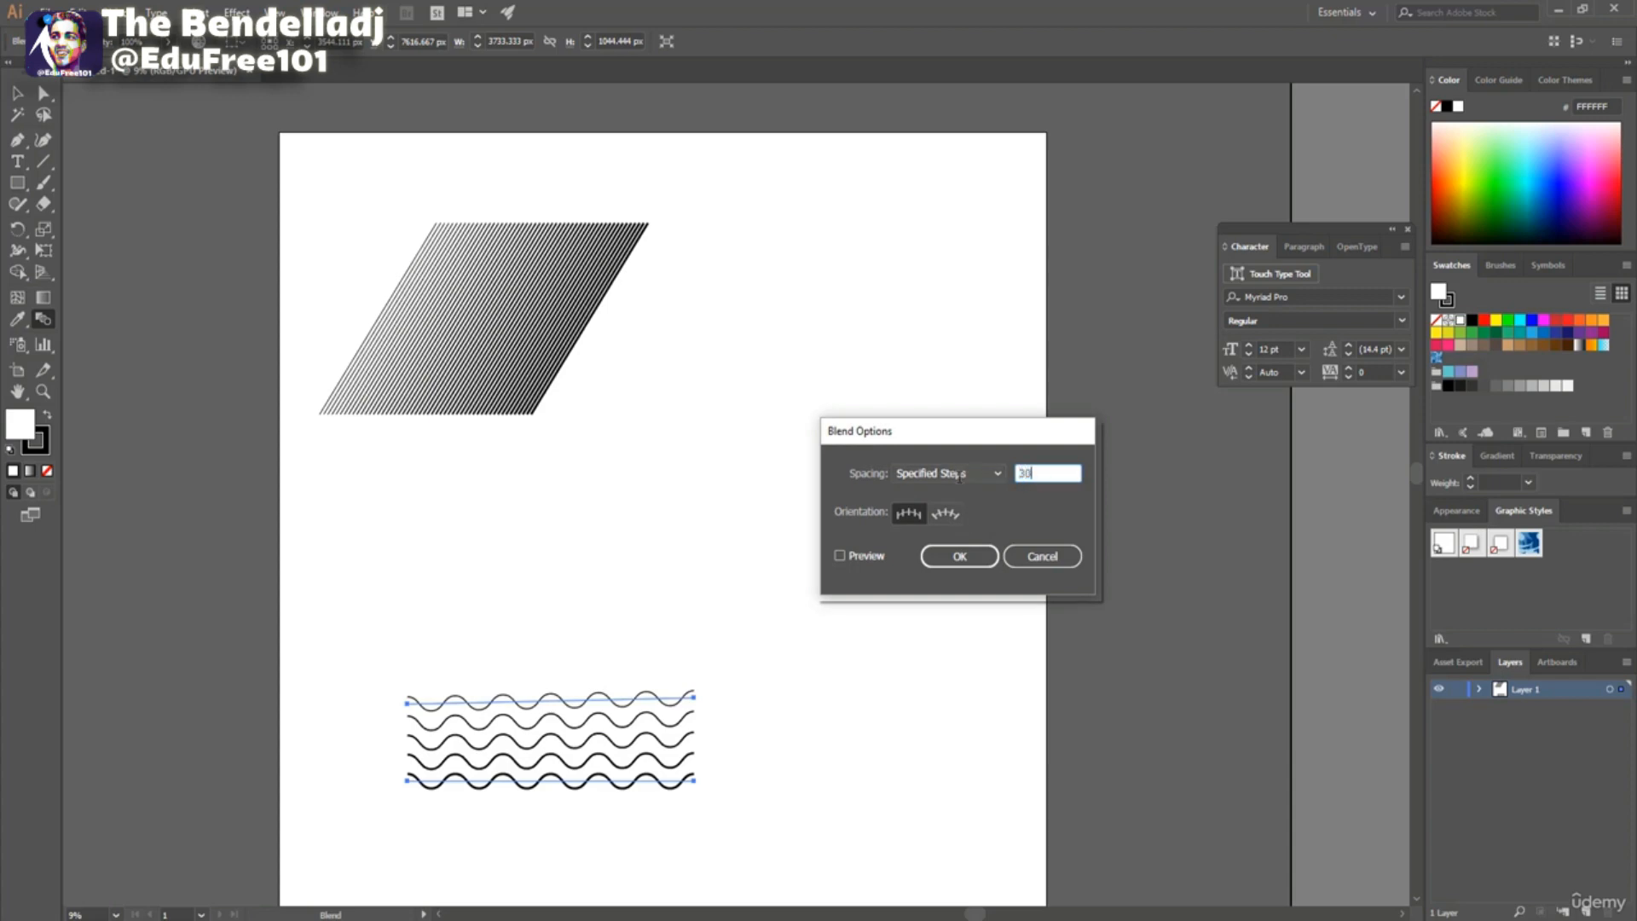
click(840, 556)
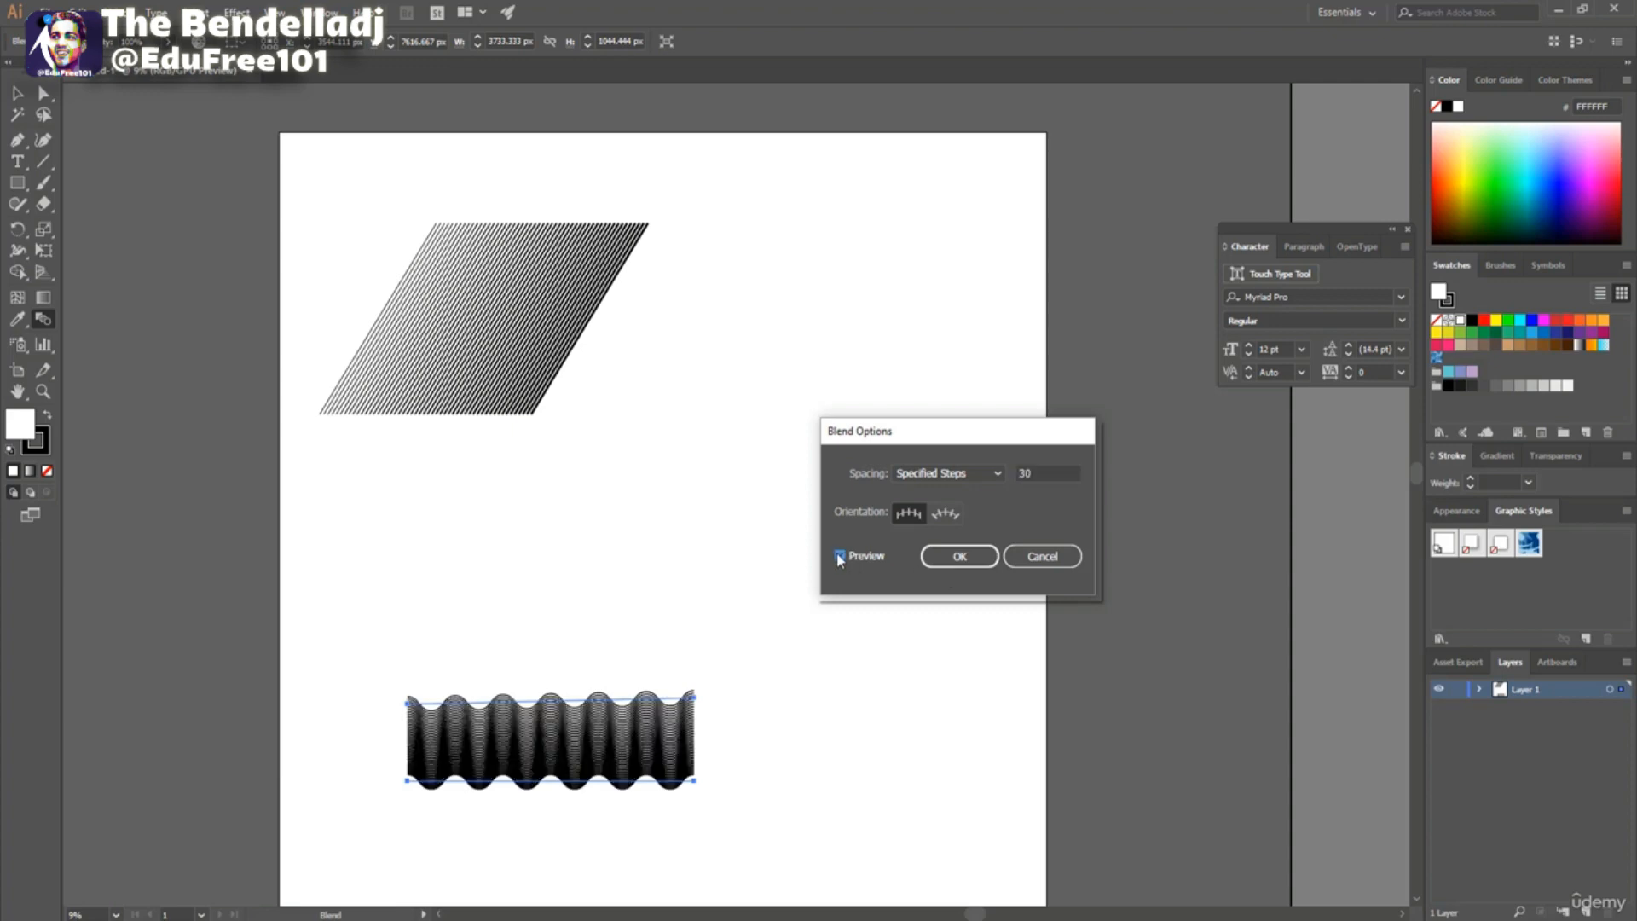
Set the wavy blend to 20 specified steps and refresh the preview.
click(1023, 479)
text(20)
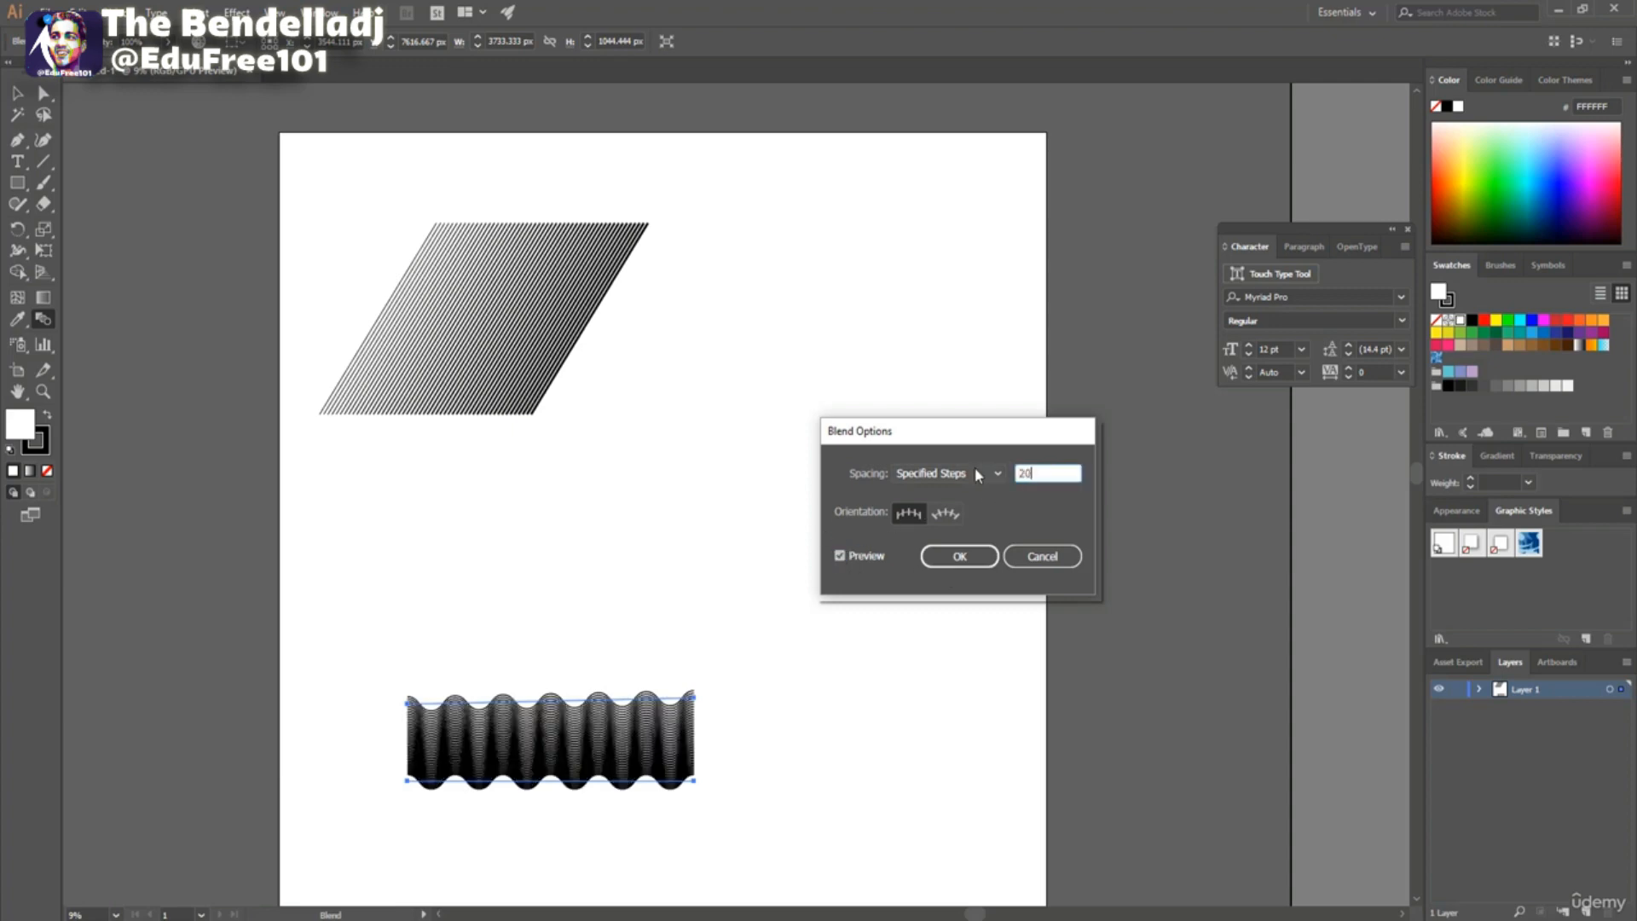
click(841, 554)
click(841, 555)
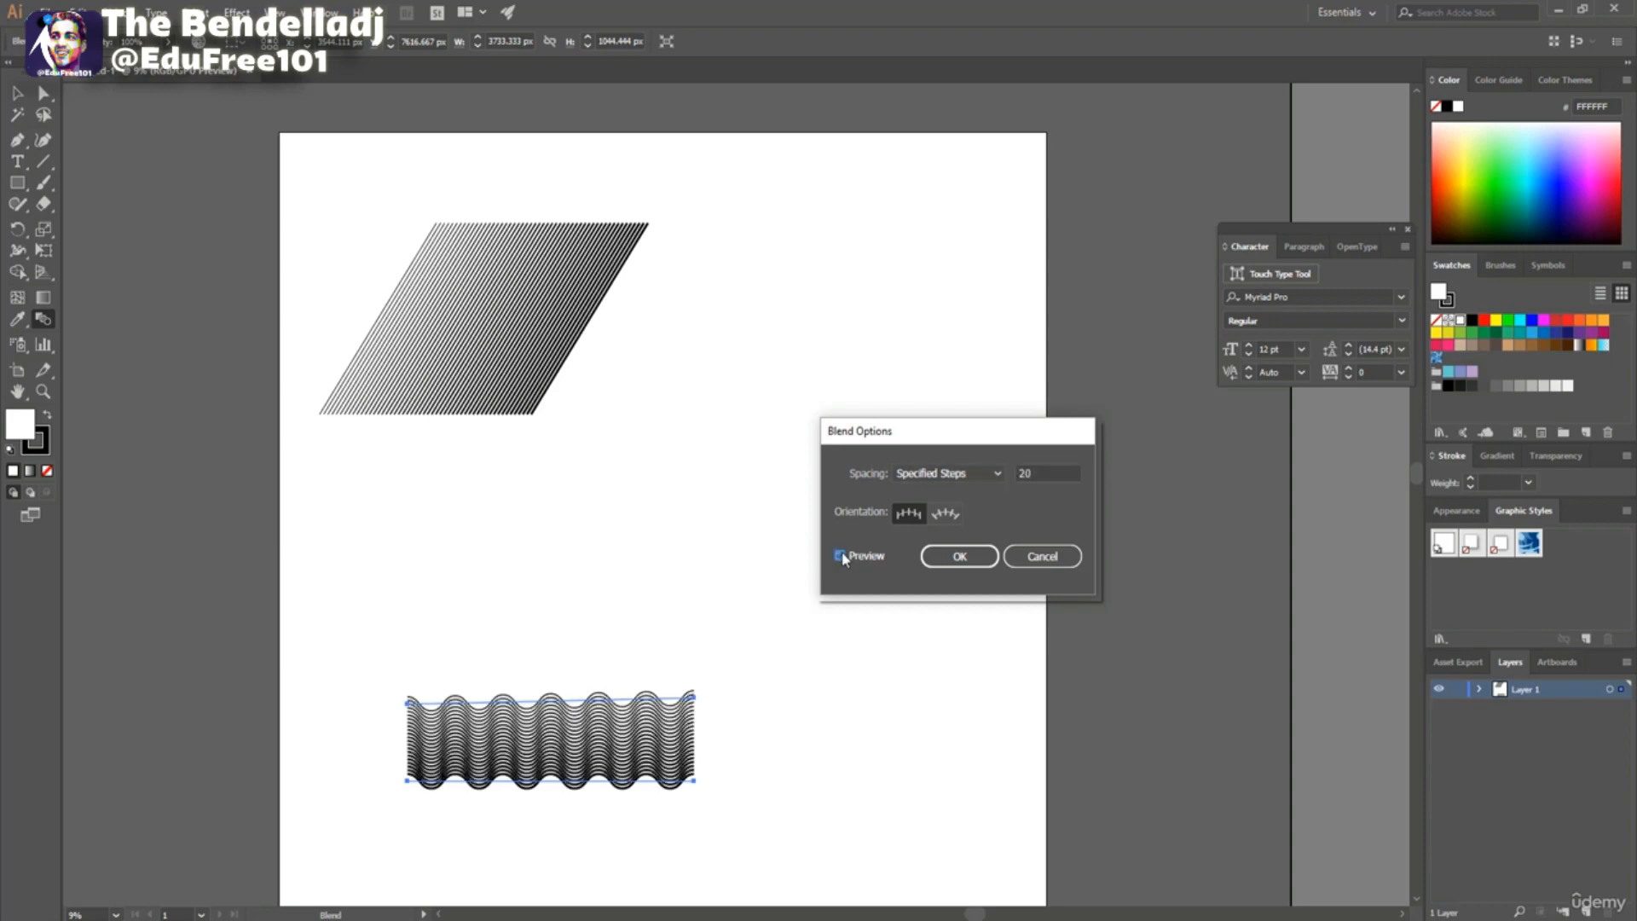
Set the wavy blend to 25 specified steps and apply the options.
click(1050, 472)
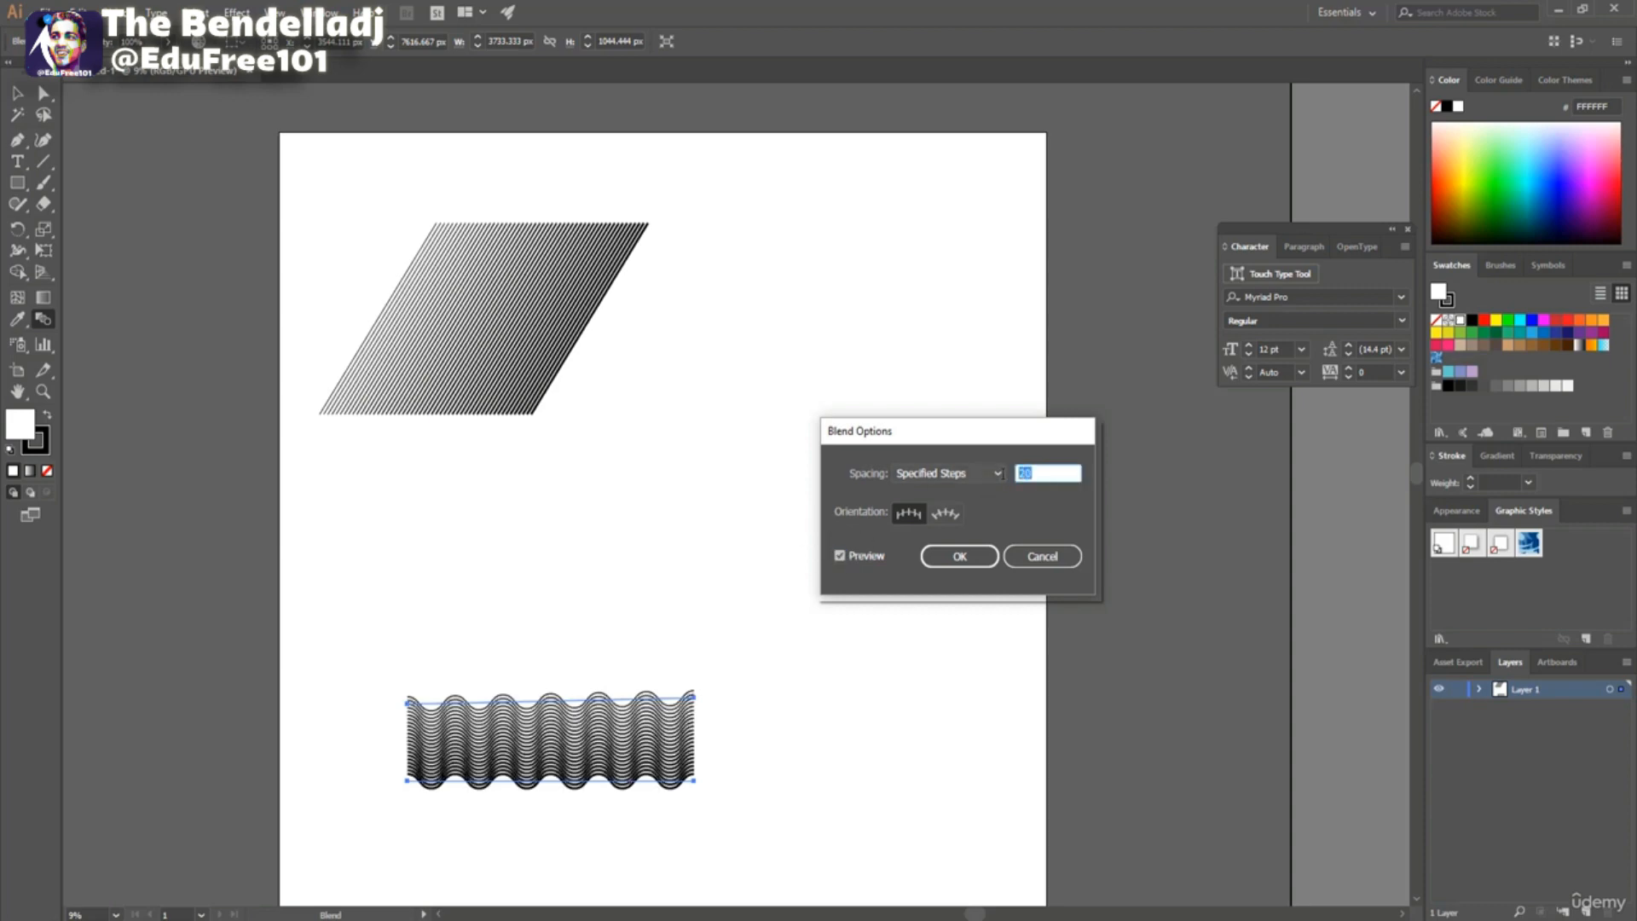
text(25)
key(Tab)
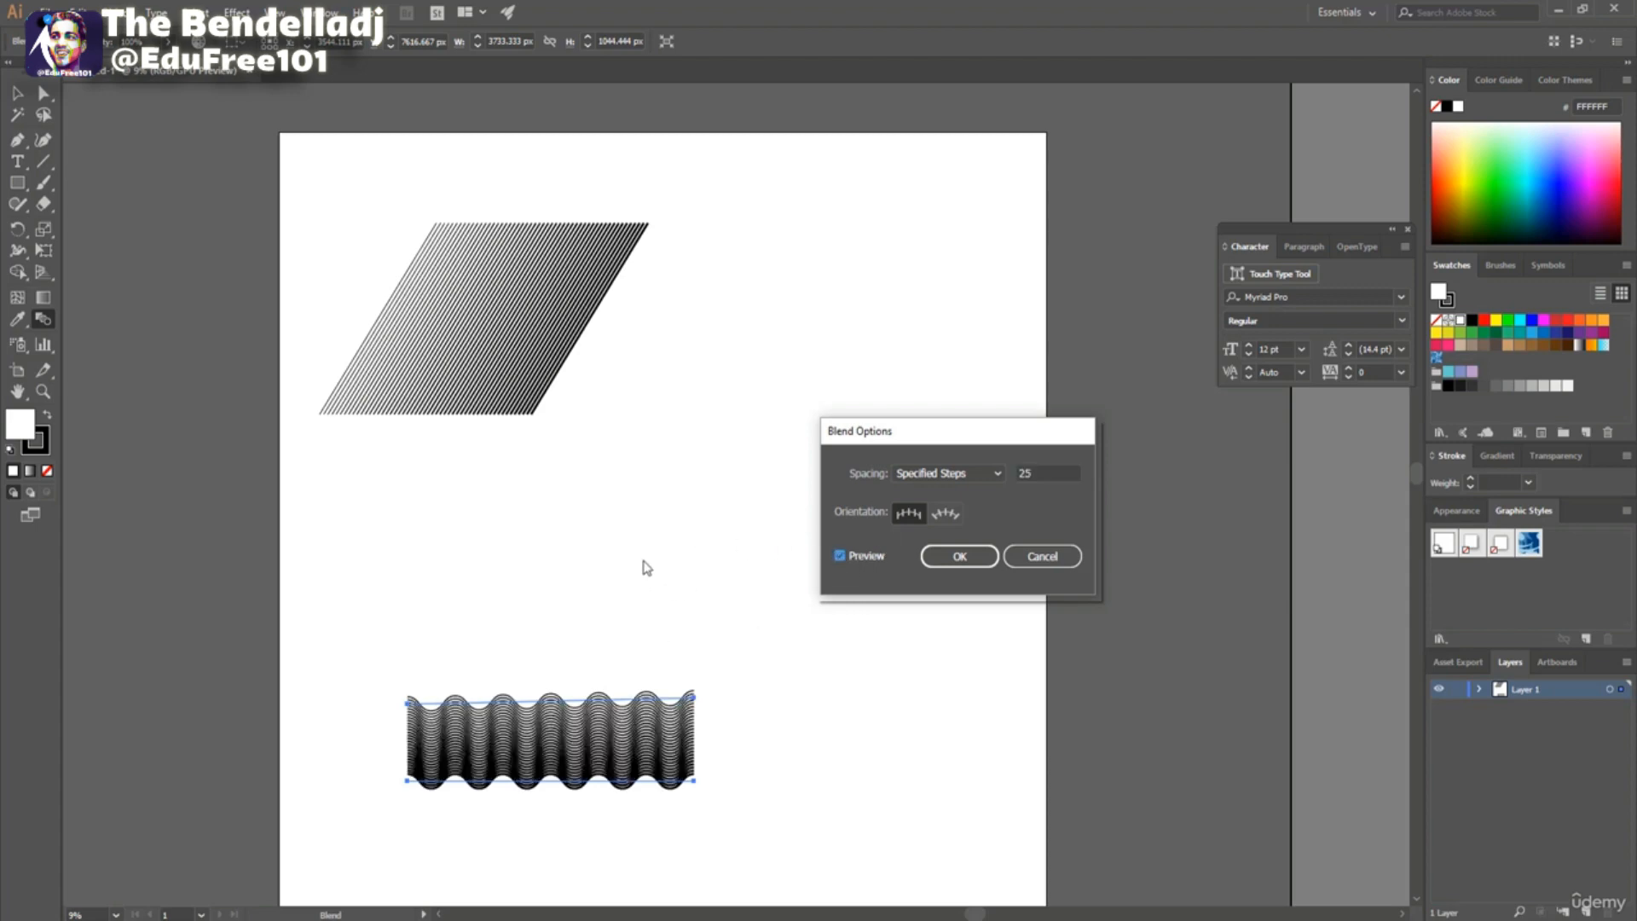
click(960, 559)
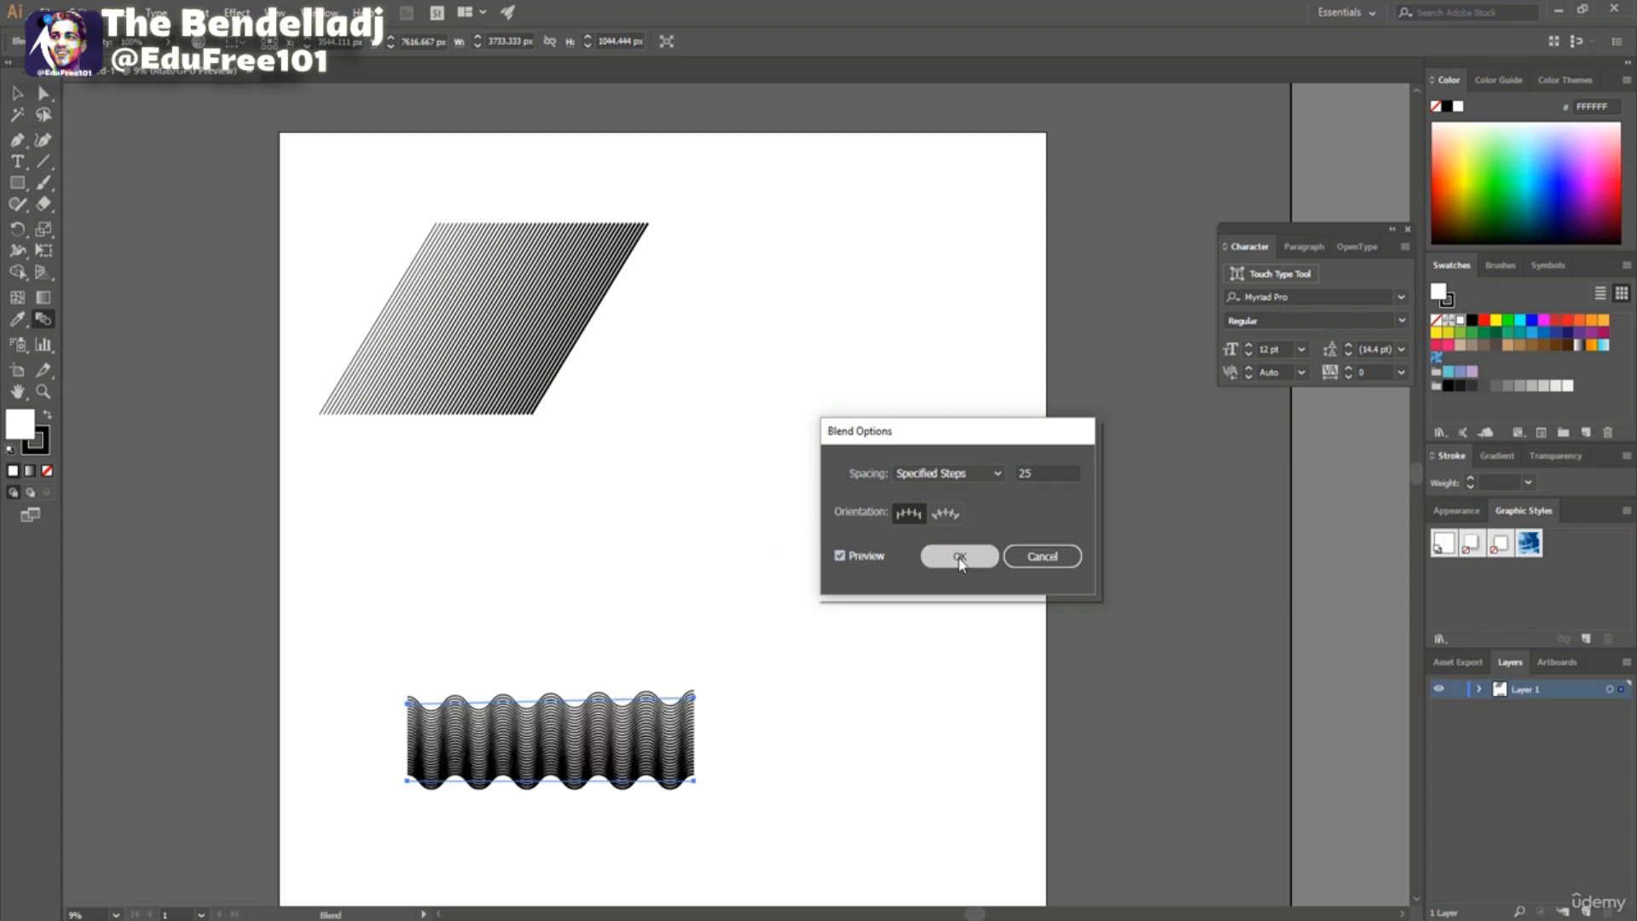
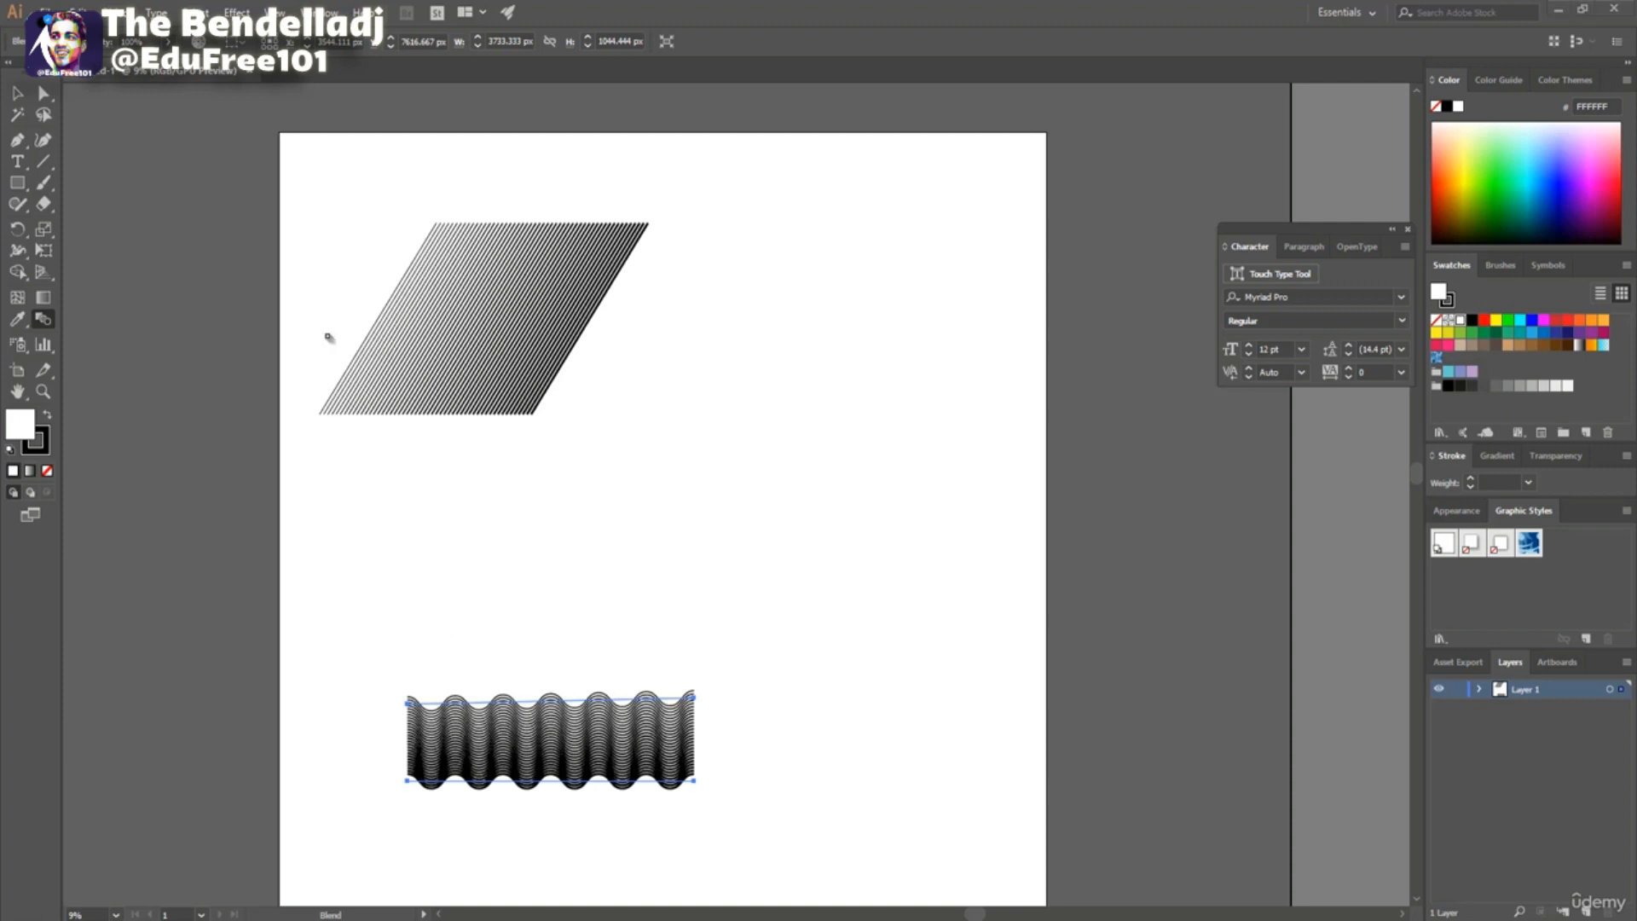
Draw a circle about 3300 px in diameter beside the straight-line blend and move it slightly up and left.
click(17, 189)
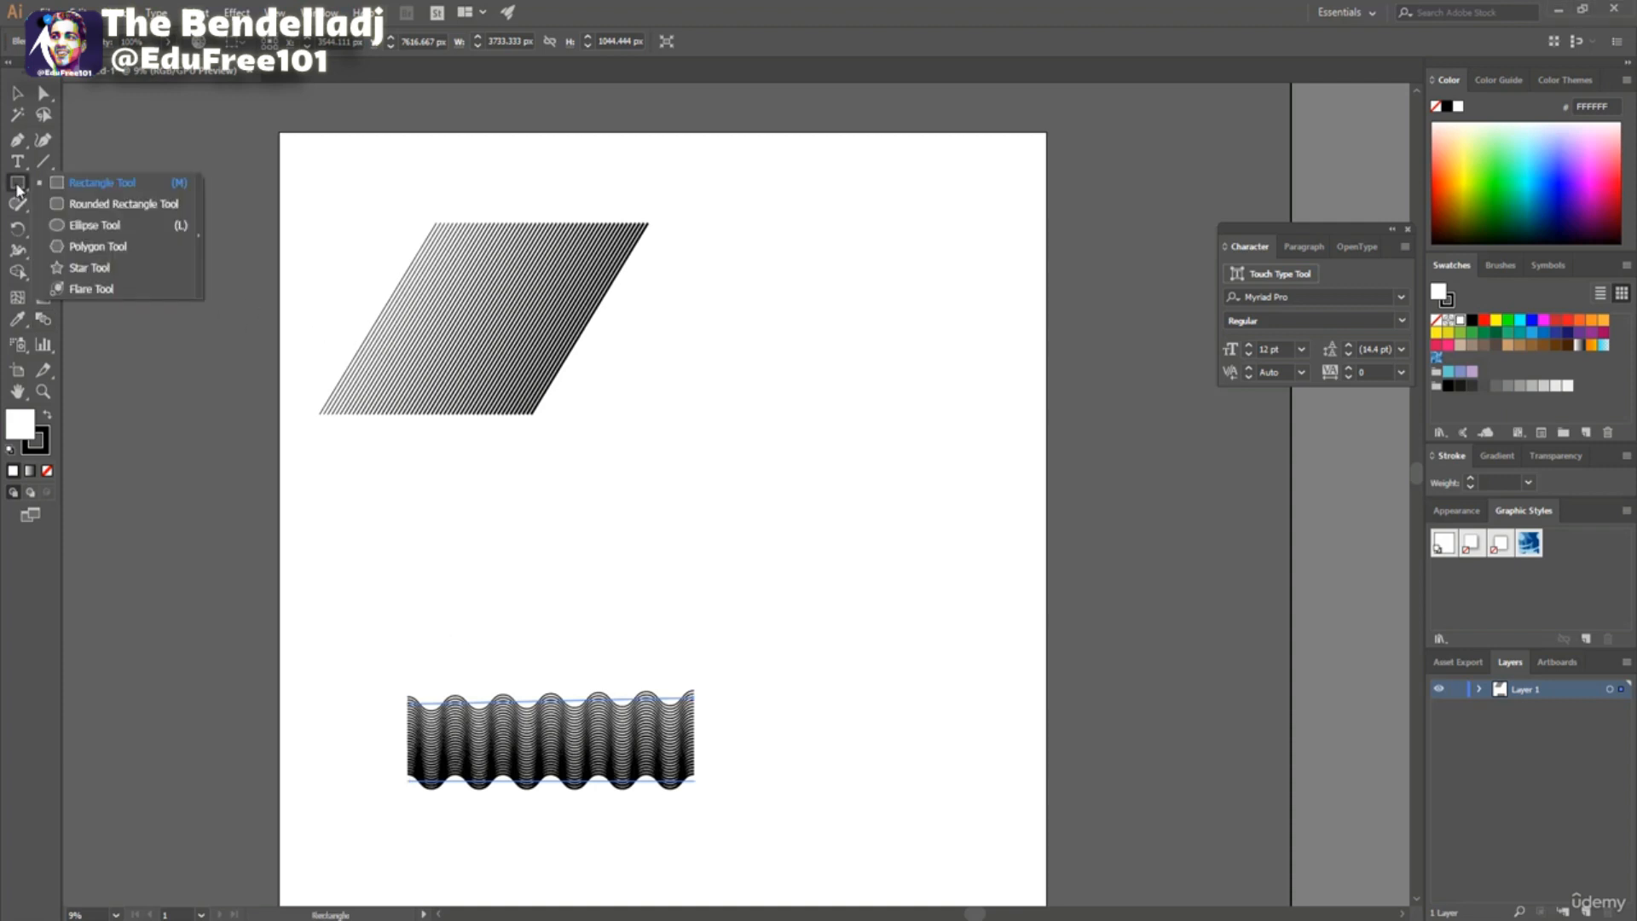
click(94, 225)
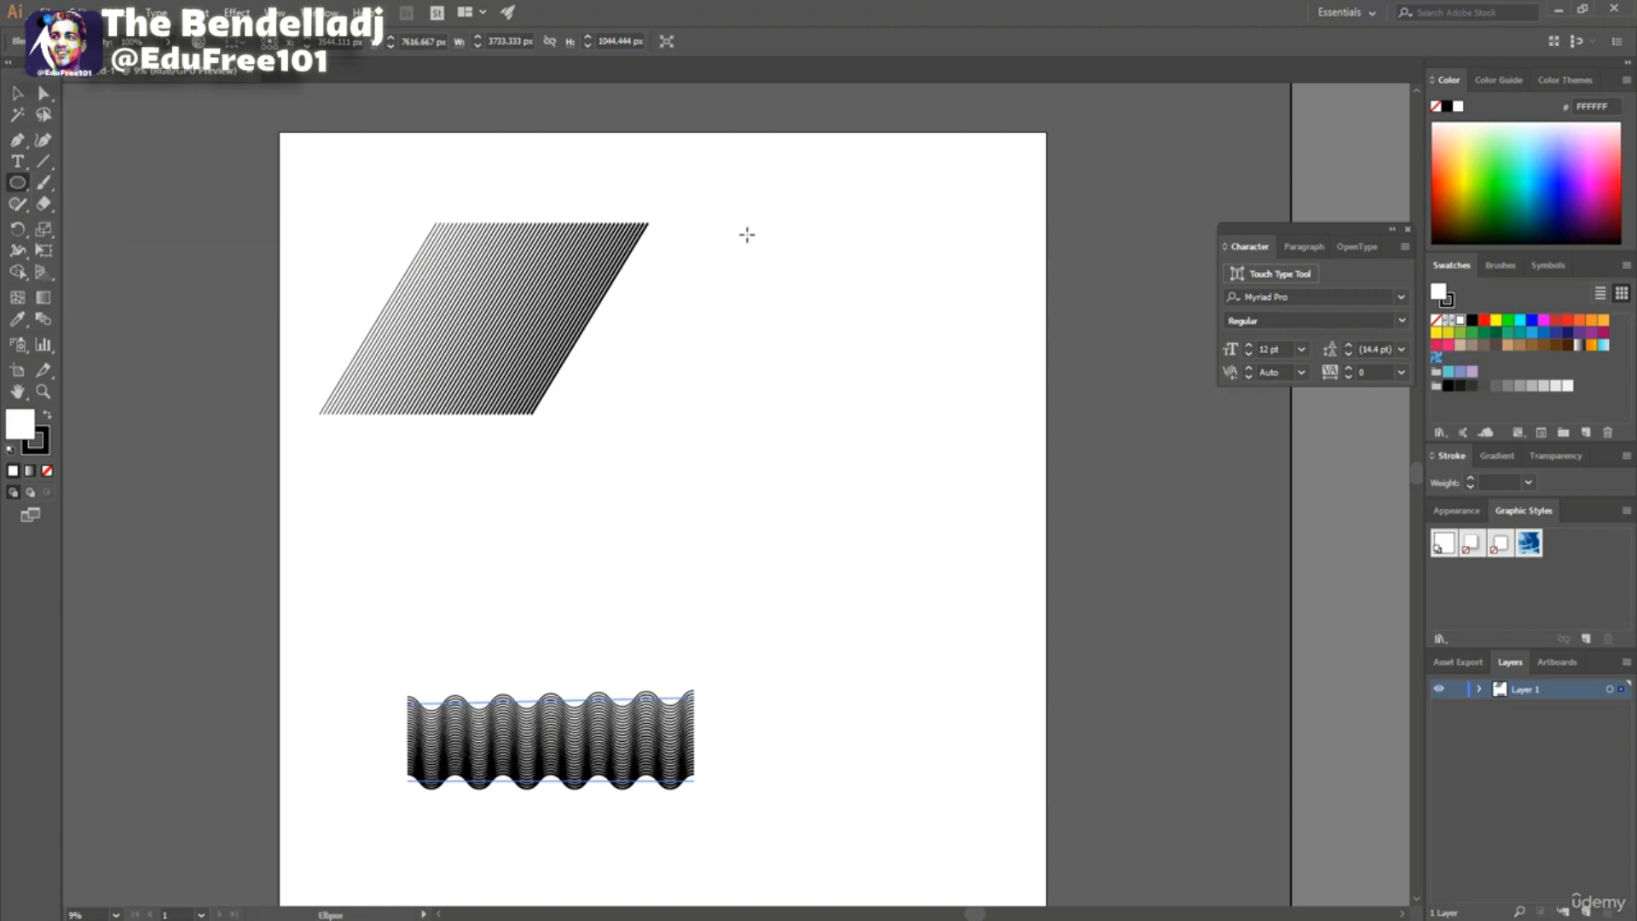
mouse_move(749, 235)
mouse_down()
mouse_move(1029, 494)
mouse_move(977, 422)
mouse_up()
drag(749, 471, 724, 497)
key(v)
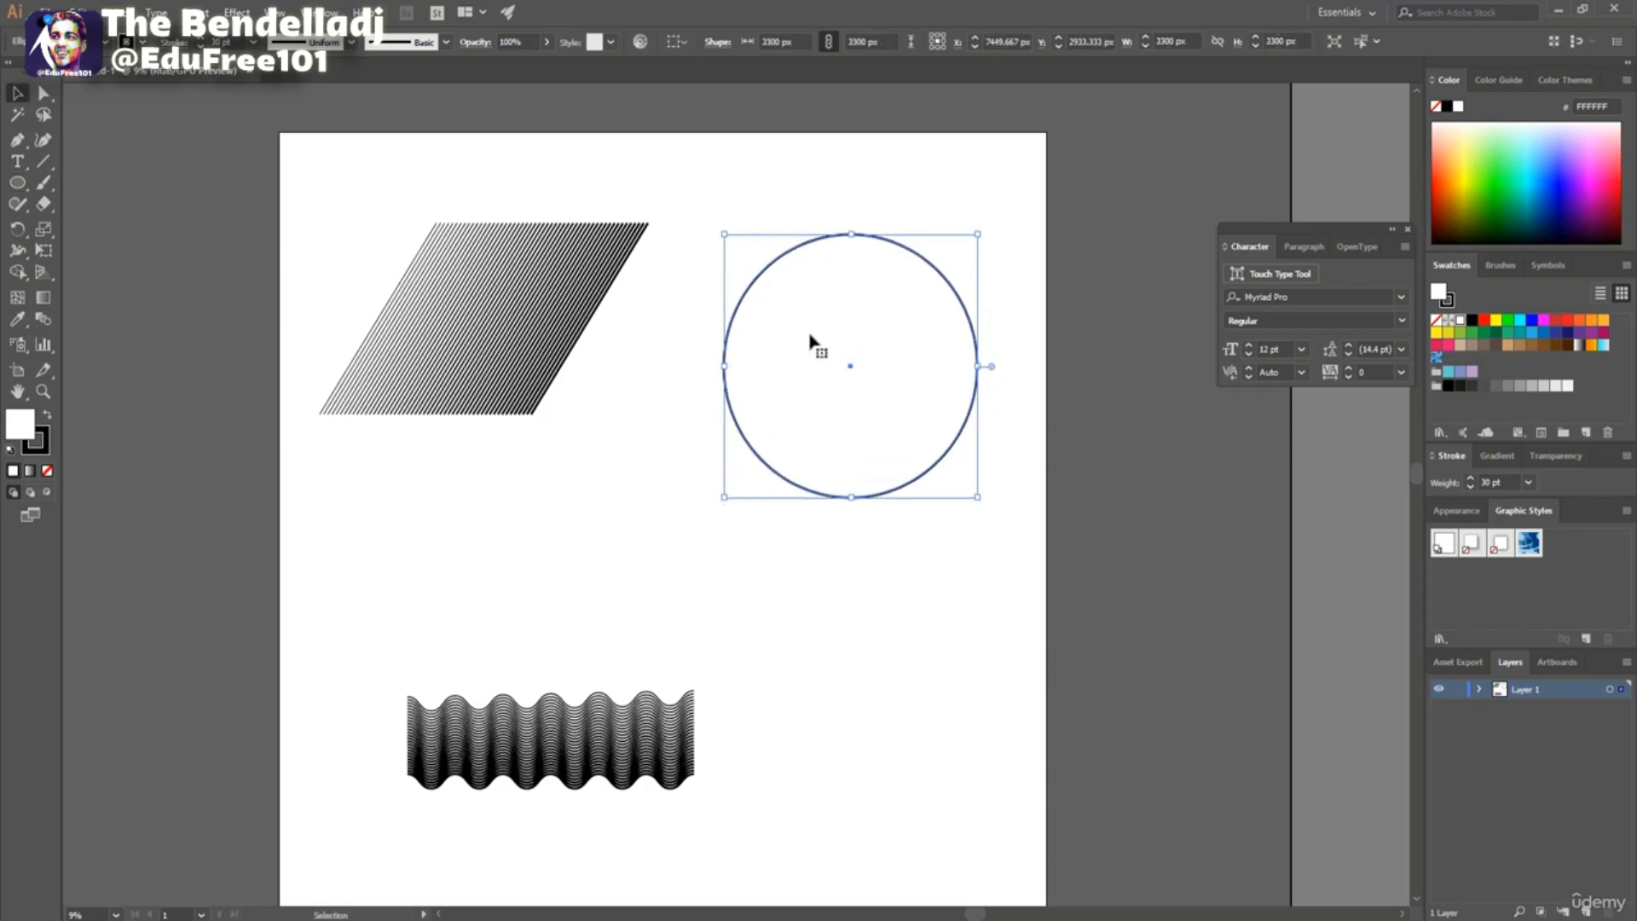
drag(808, 335, 781, 292)
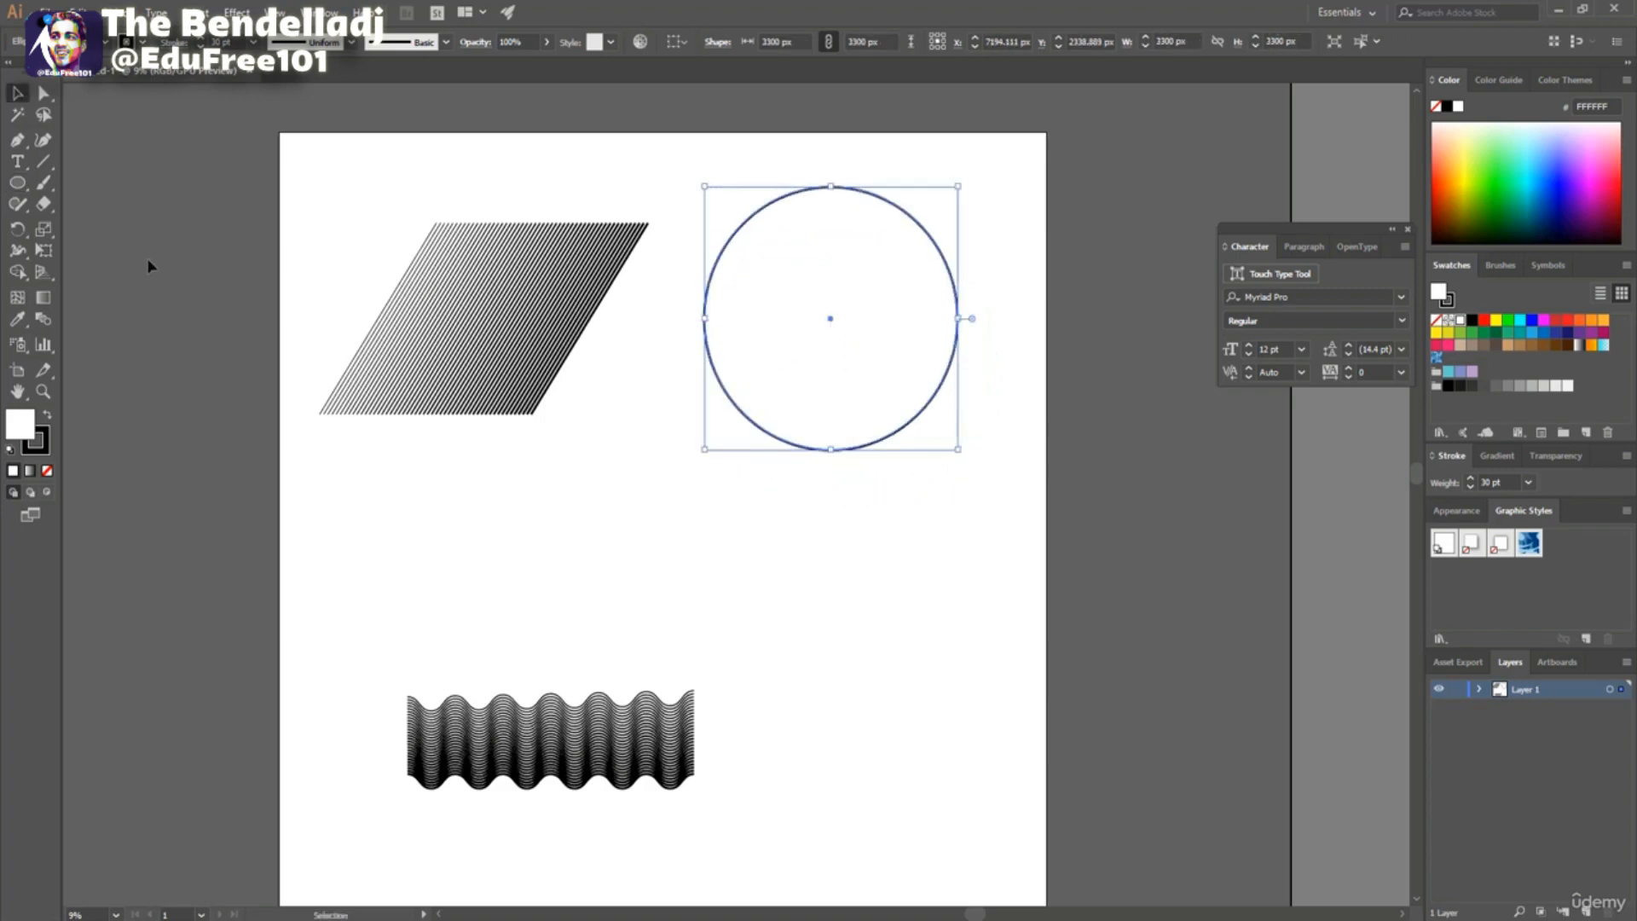
Draw a small circle about 136 px in diameter at the center of the large circle.
drag(25, 186, 94, 223)
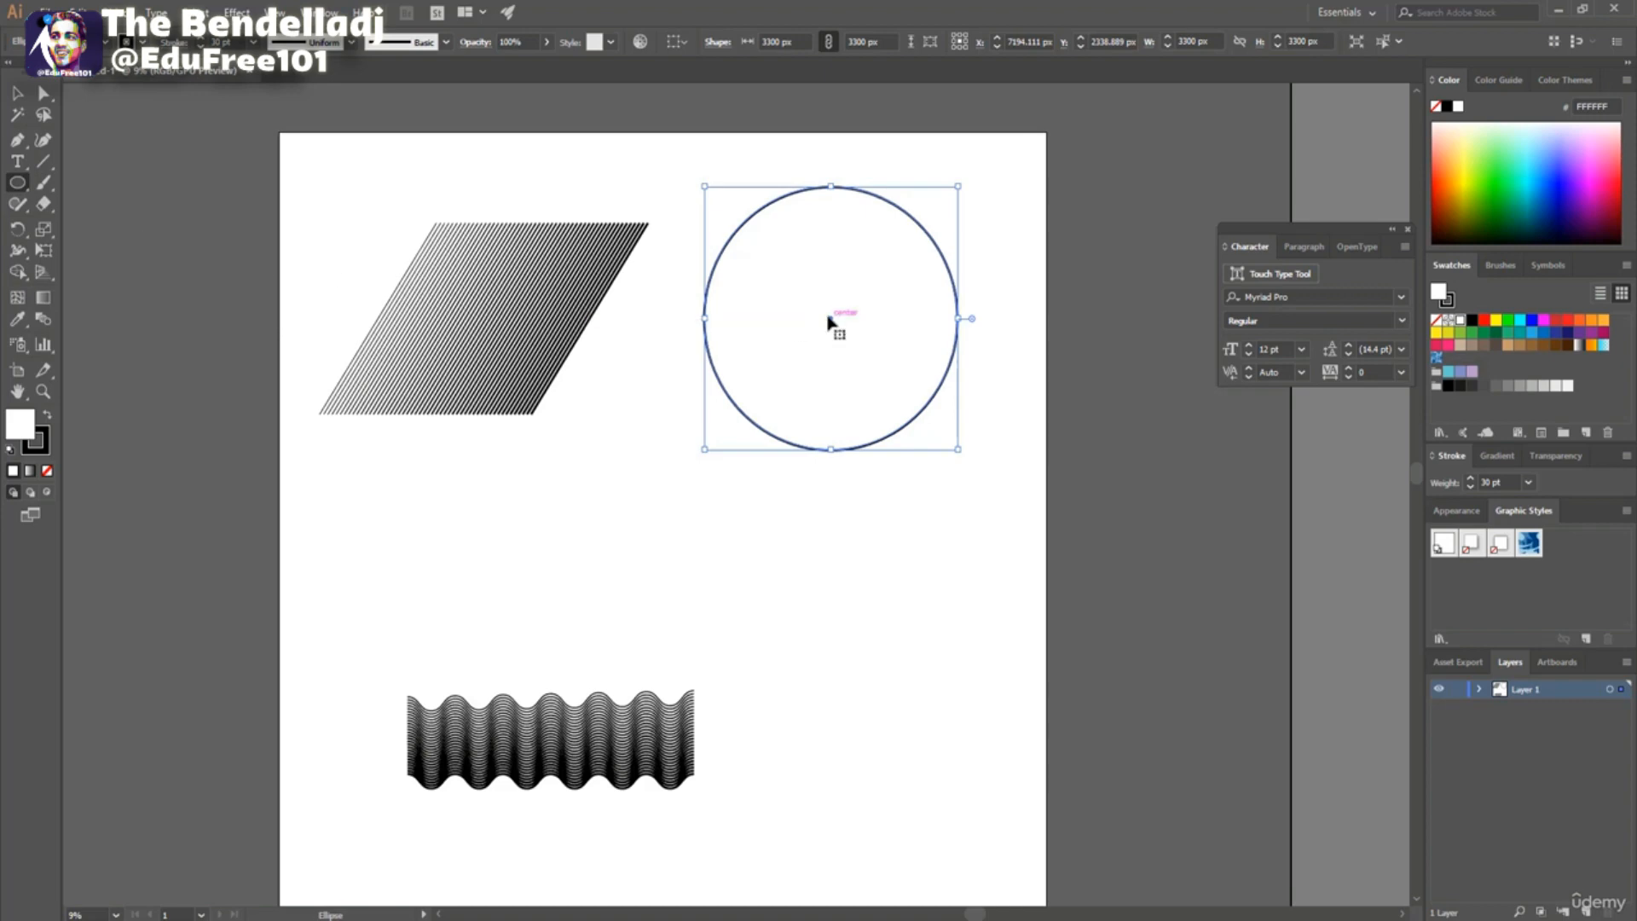
key(ctrl+equal)
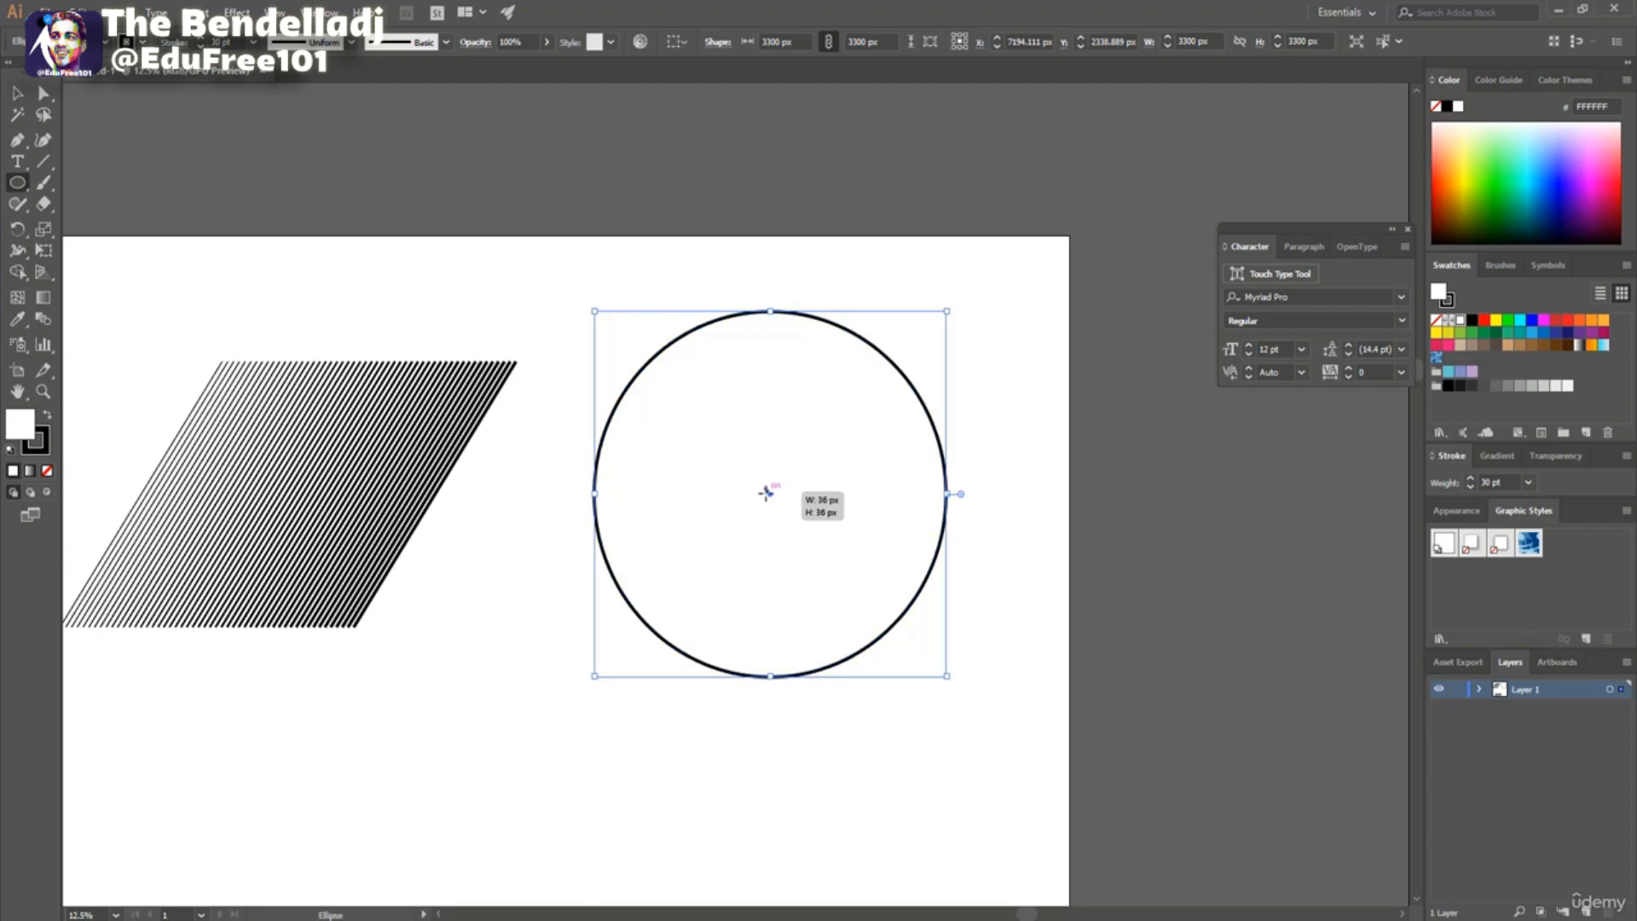
drag(770, 493, 771, 497)
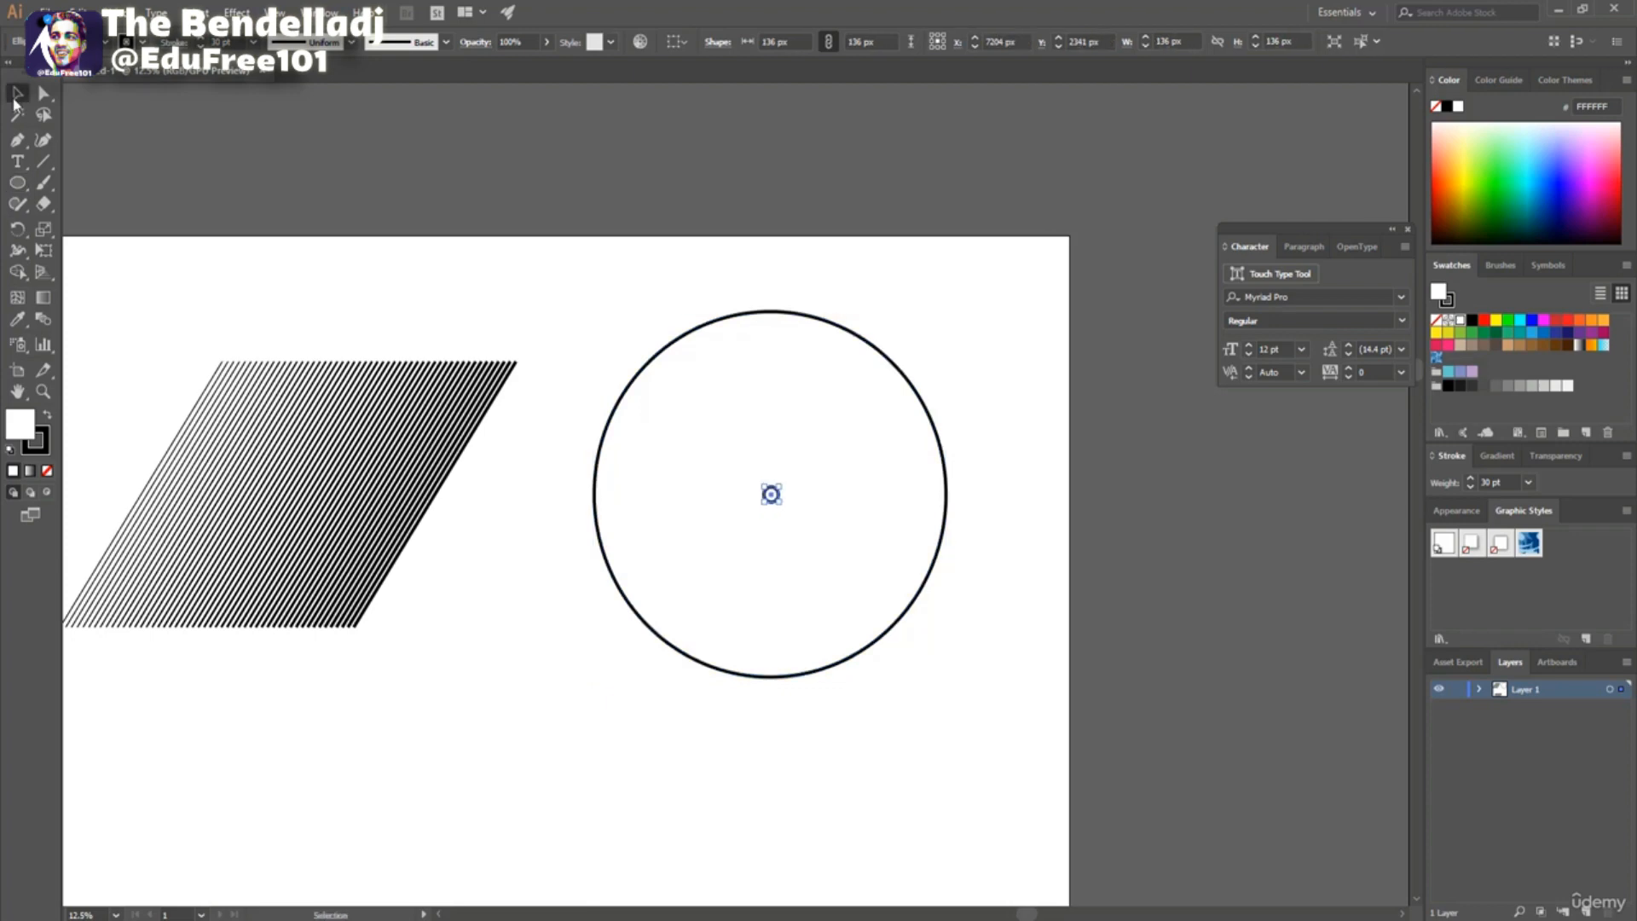
Set the large outer circle's stroke weight to 10 pt.
key(v)
click(858, 341)
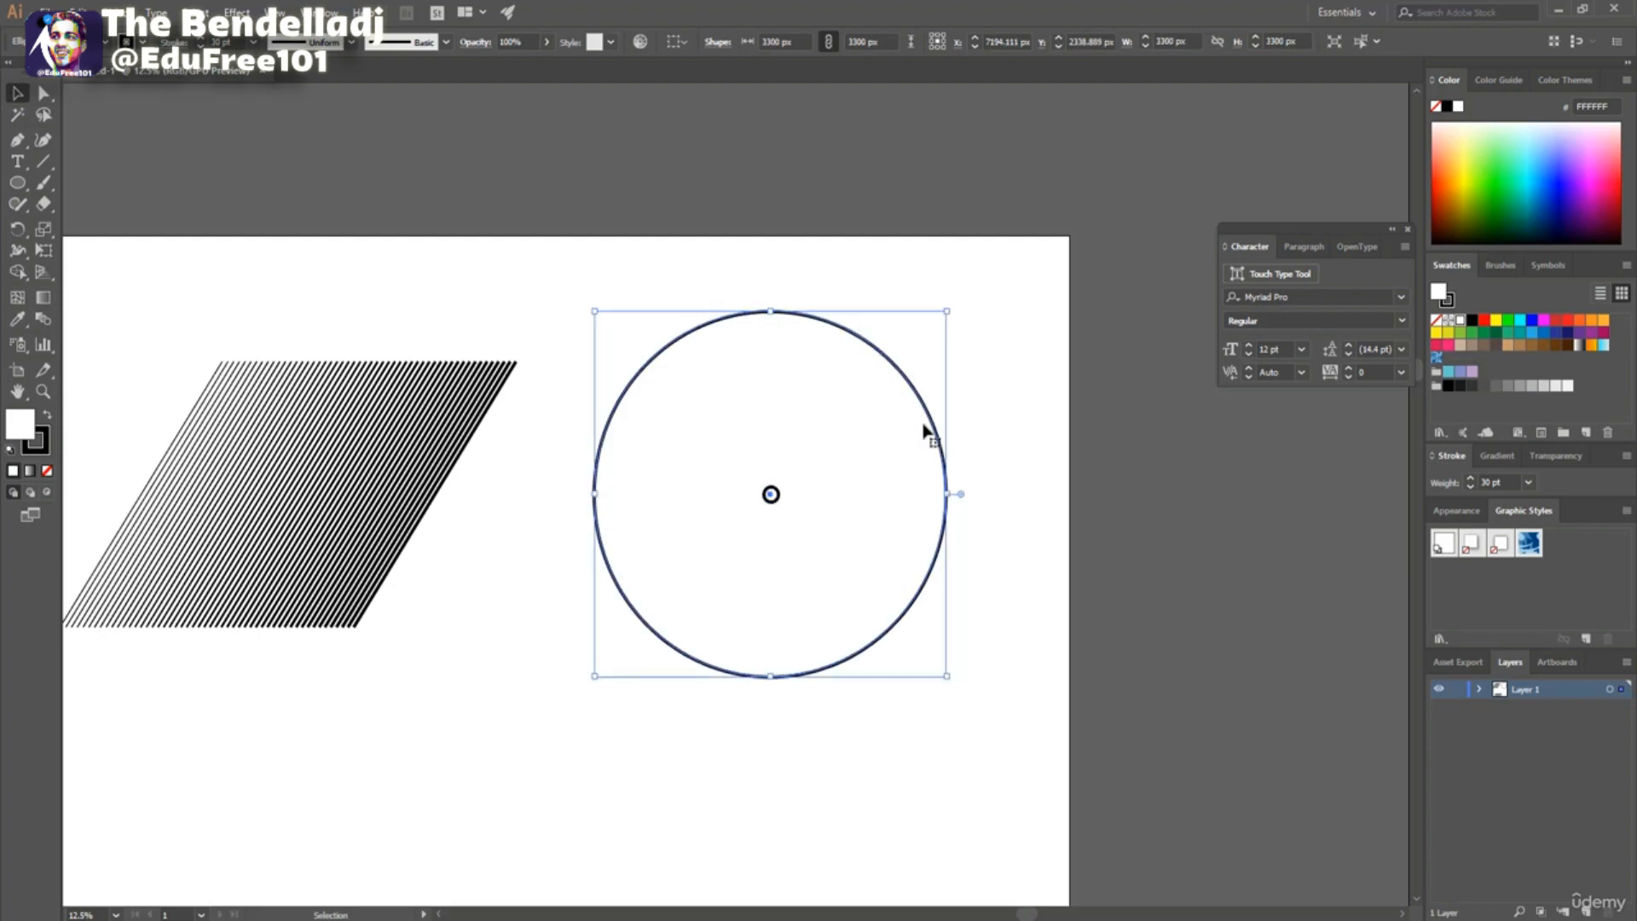
click(1506, 483)
text(10)
key(Return)
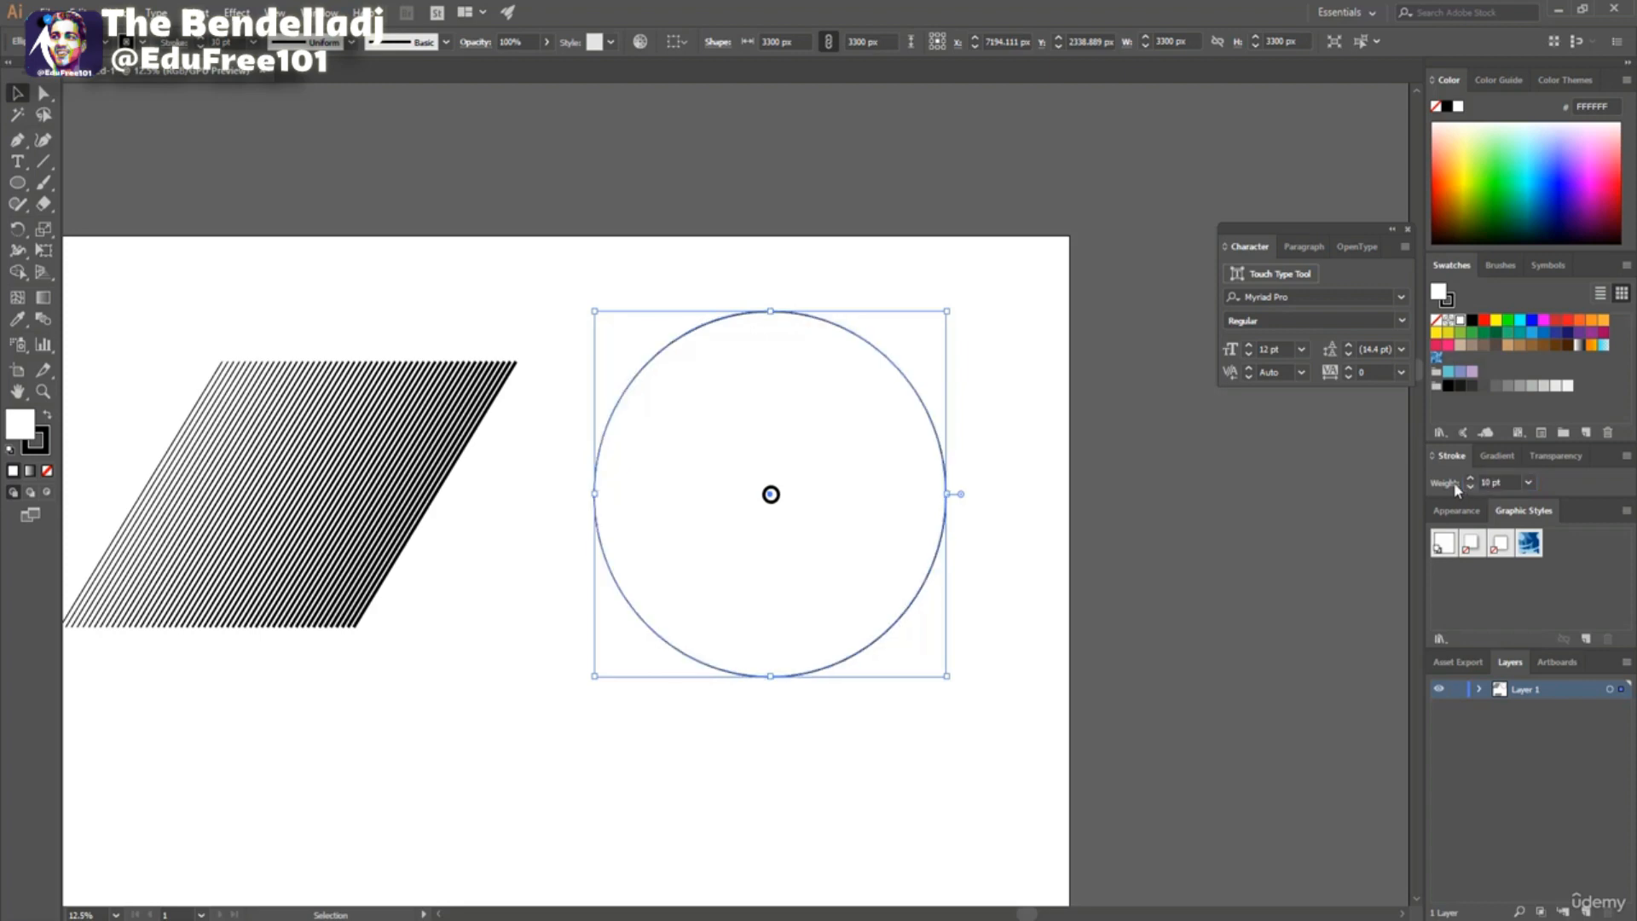
Select both circles and blend from the small inner circle to the top anchor of the large outer one.
mouse_move(565, 279)
mouse_down()
mouse_move(994, 702)
mouse_move(1006, 738)
mouse_up()
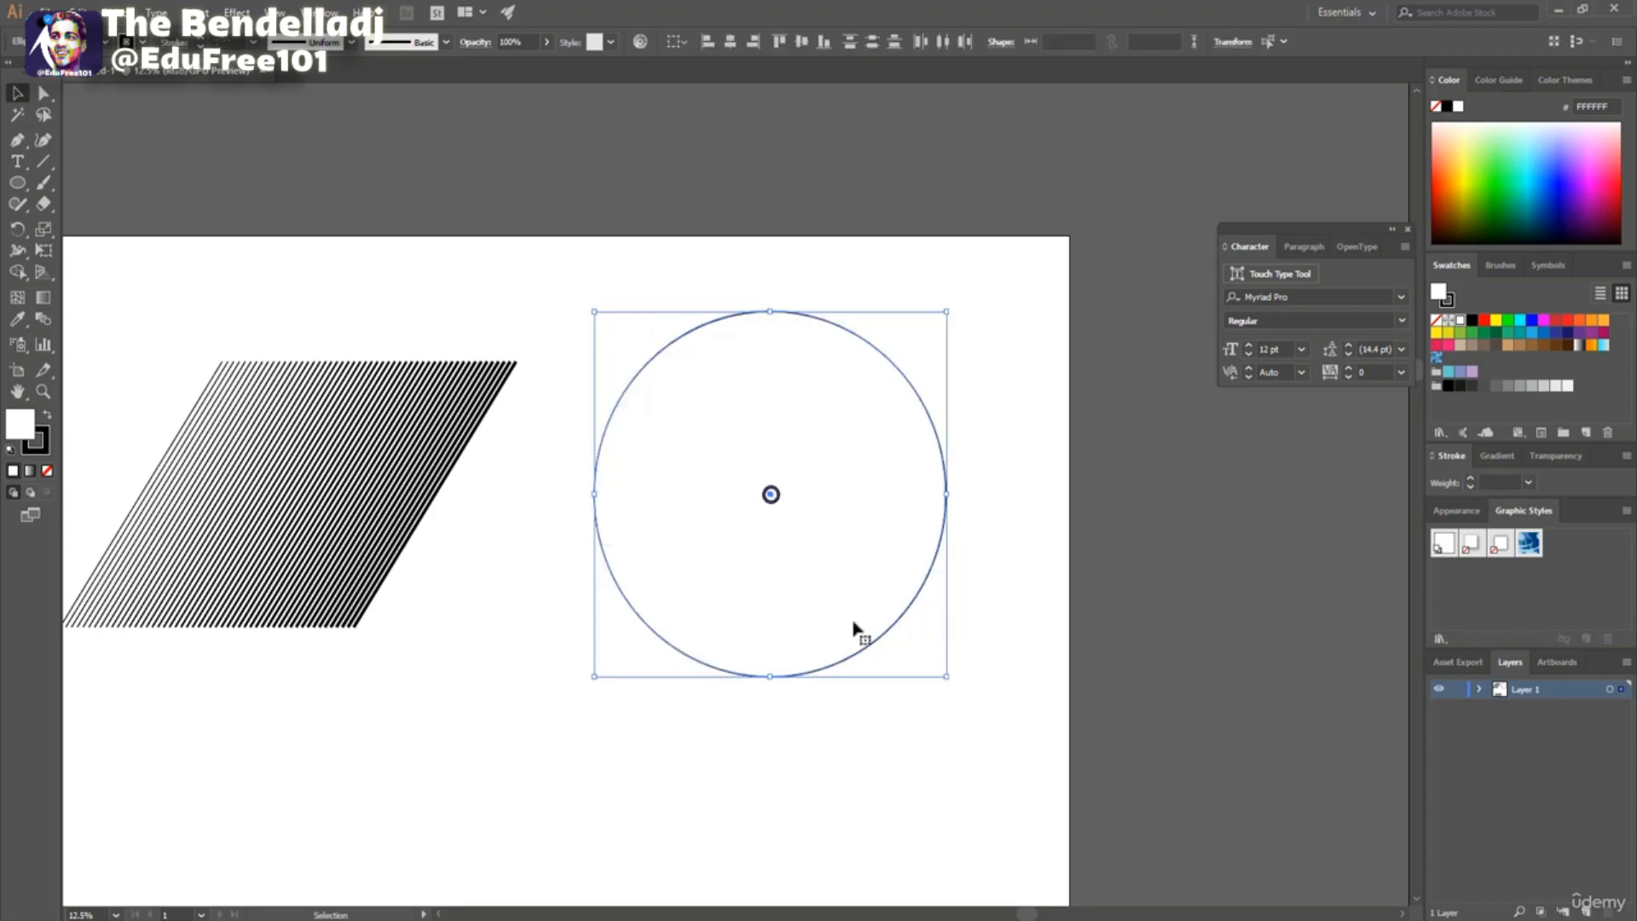
click(43, 320)
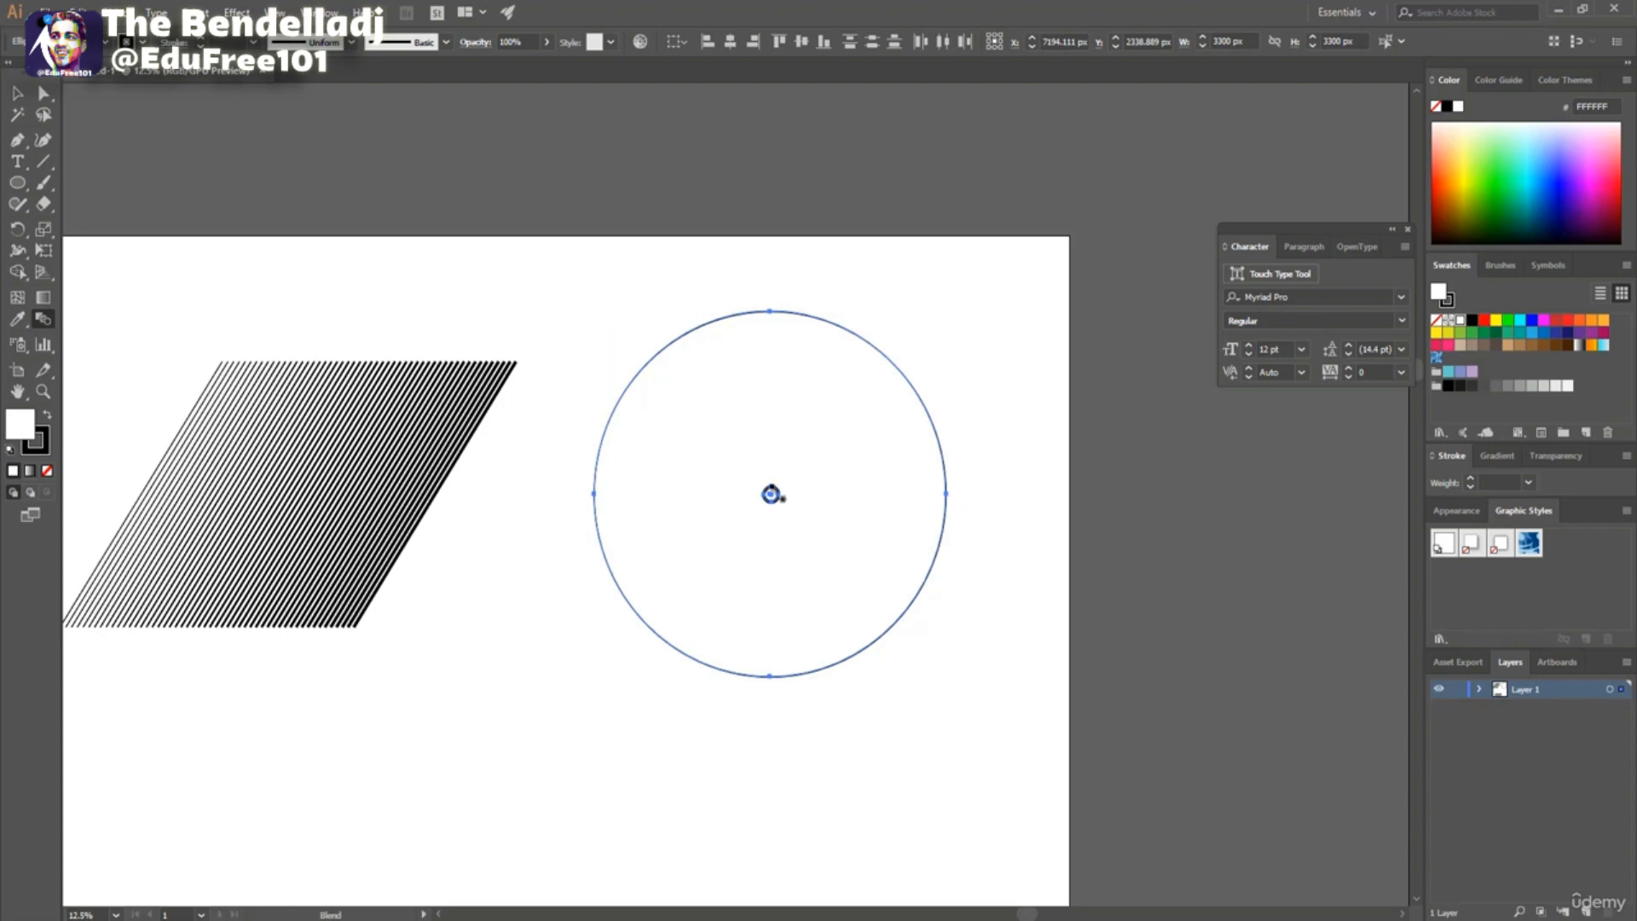
click(772, 494)
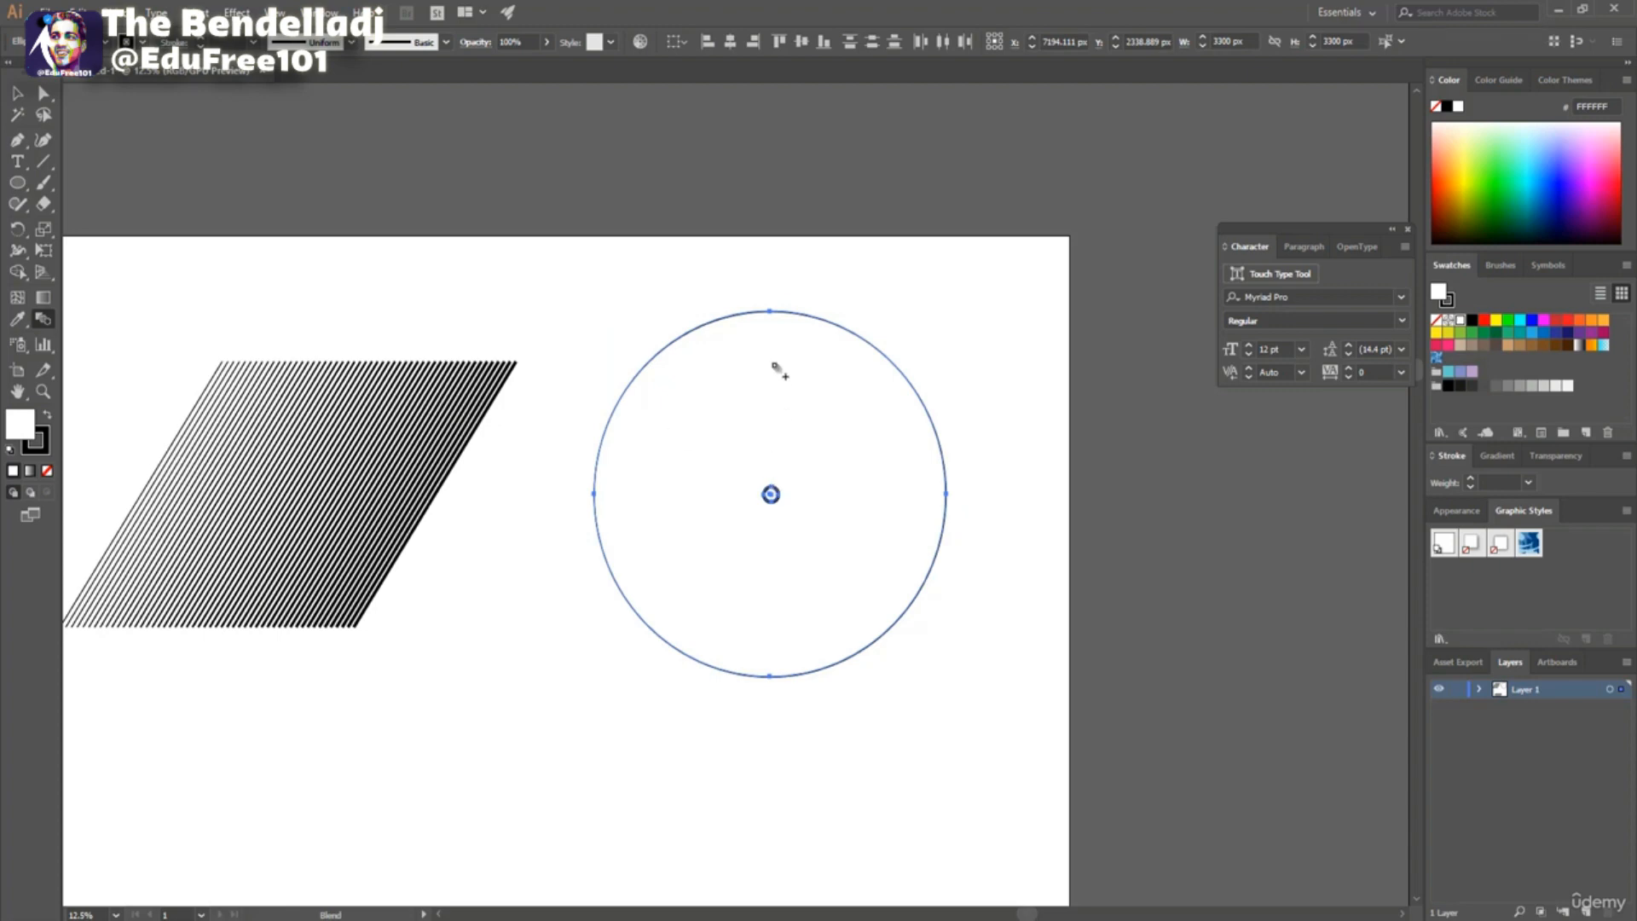
click(770, 313)
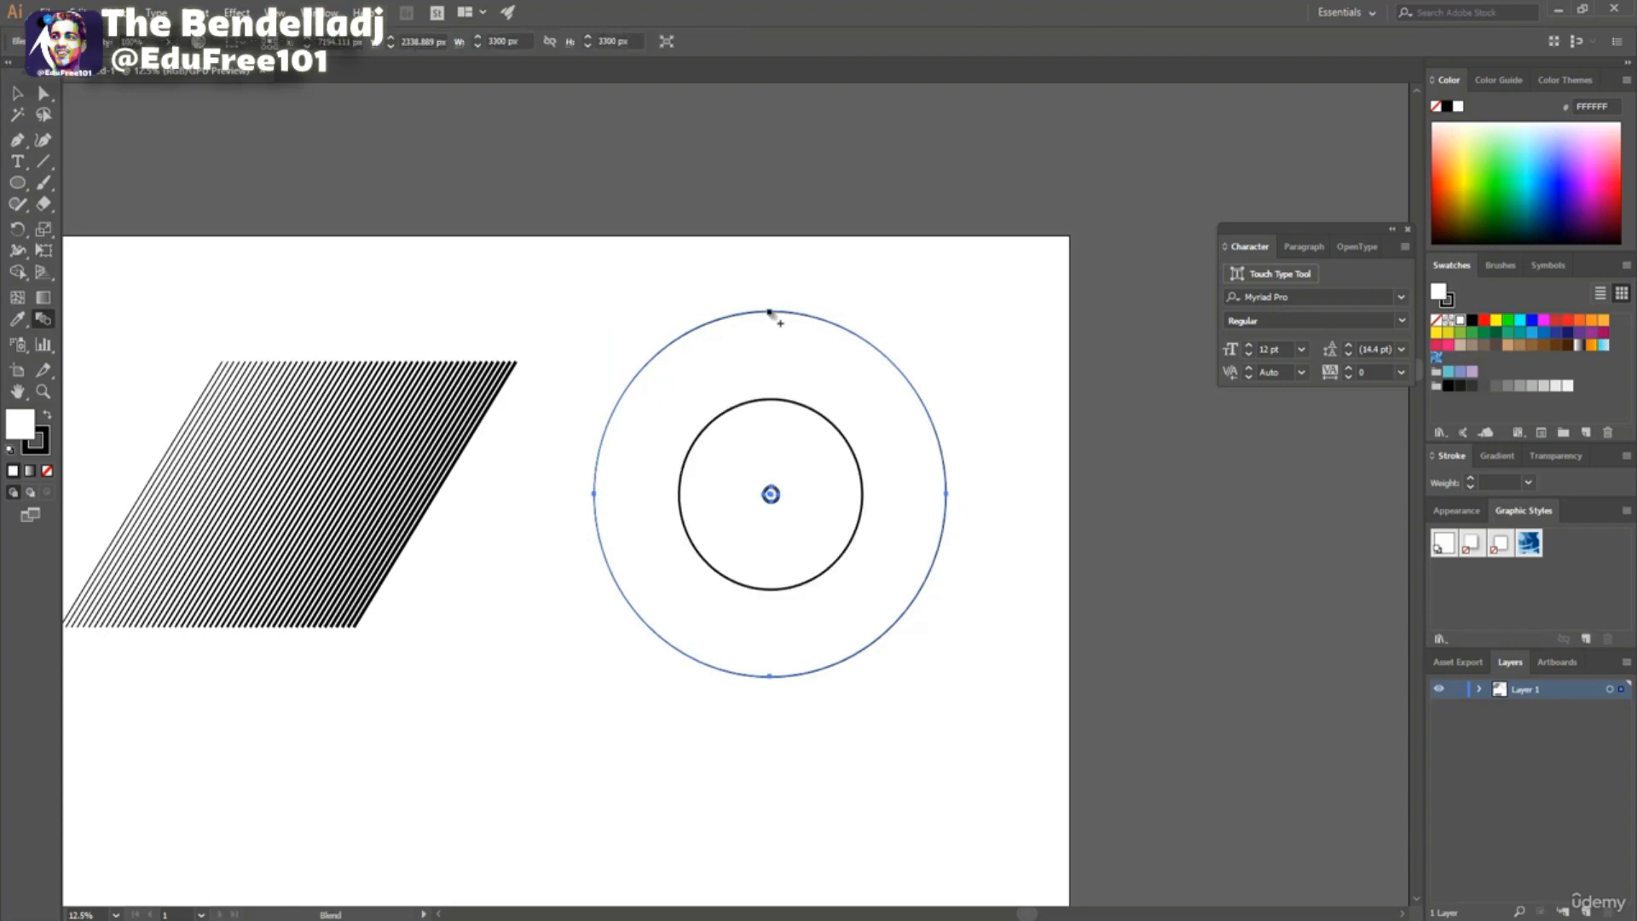
Change the circle blend's spacing to Specified Steps and turn on its preview.
double_click(43, 317)
drag(932, 440, 335, 236)
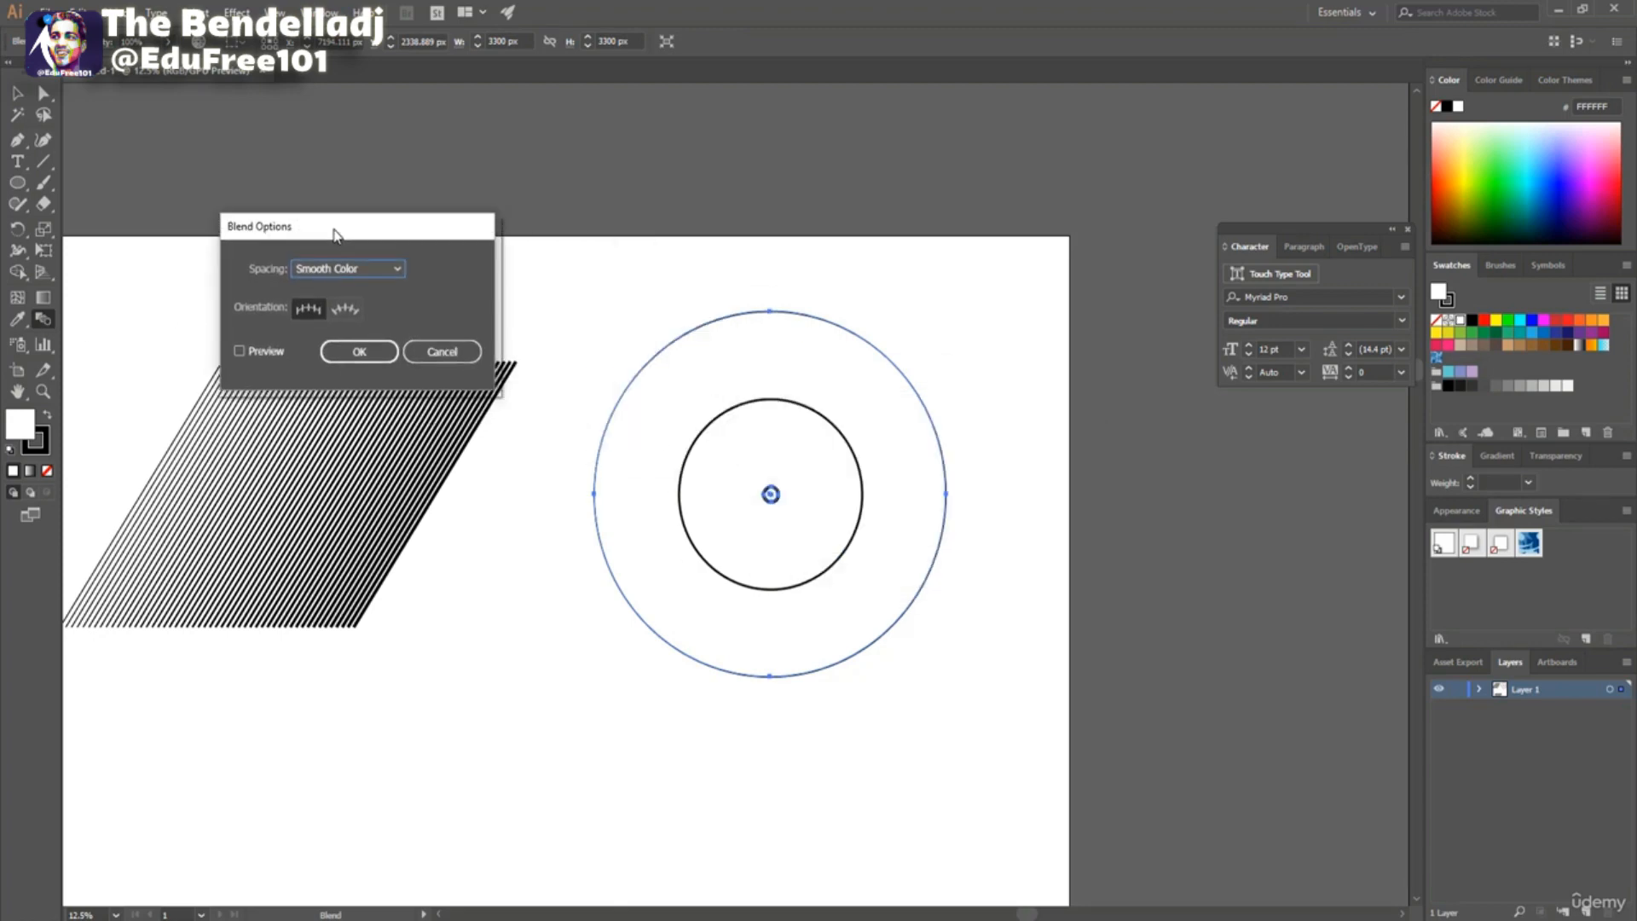
click(364, 271)
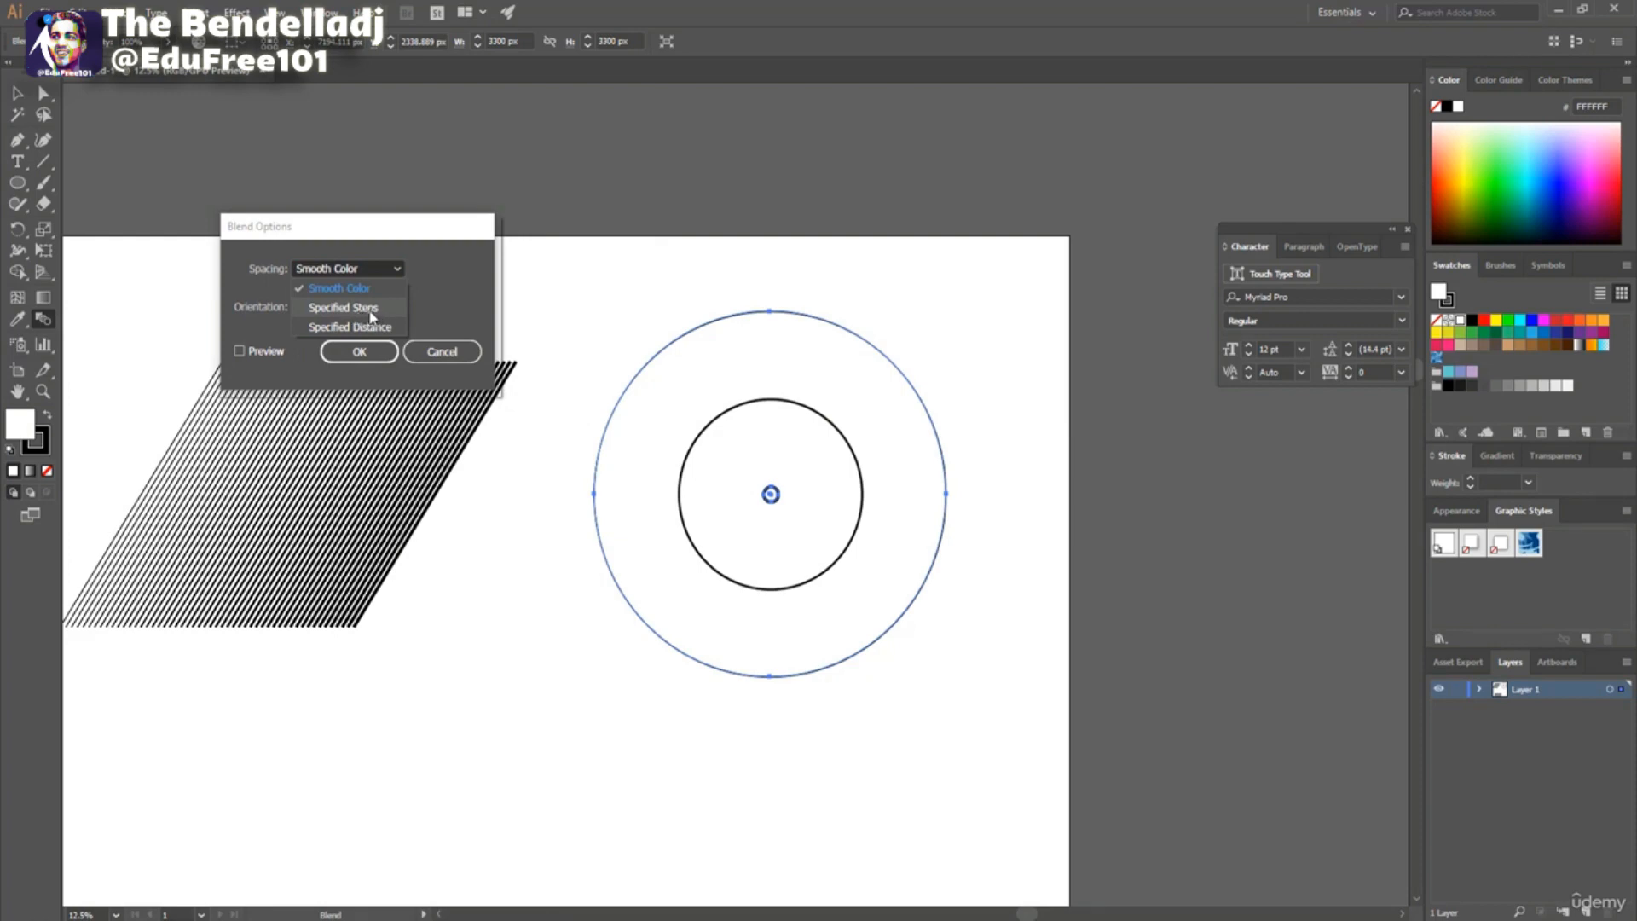
click(370, 311)
click(240, 352)
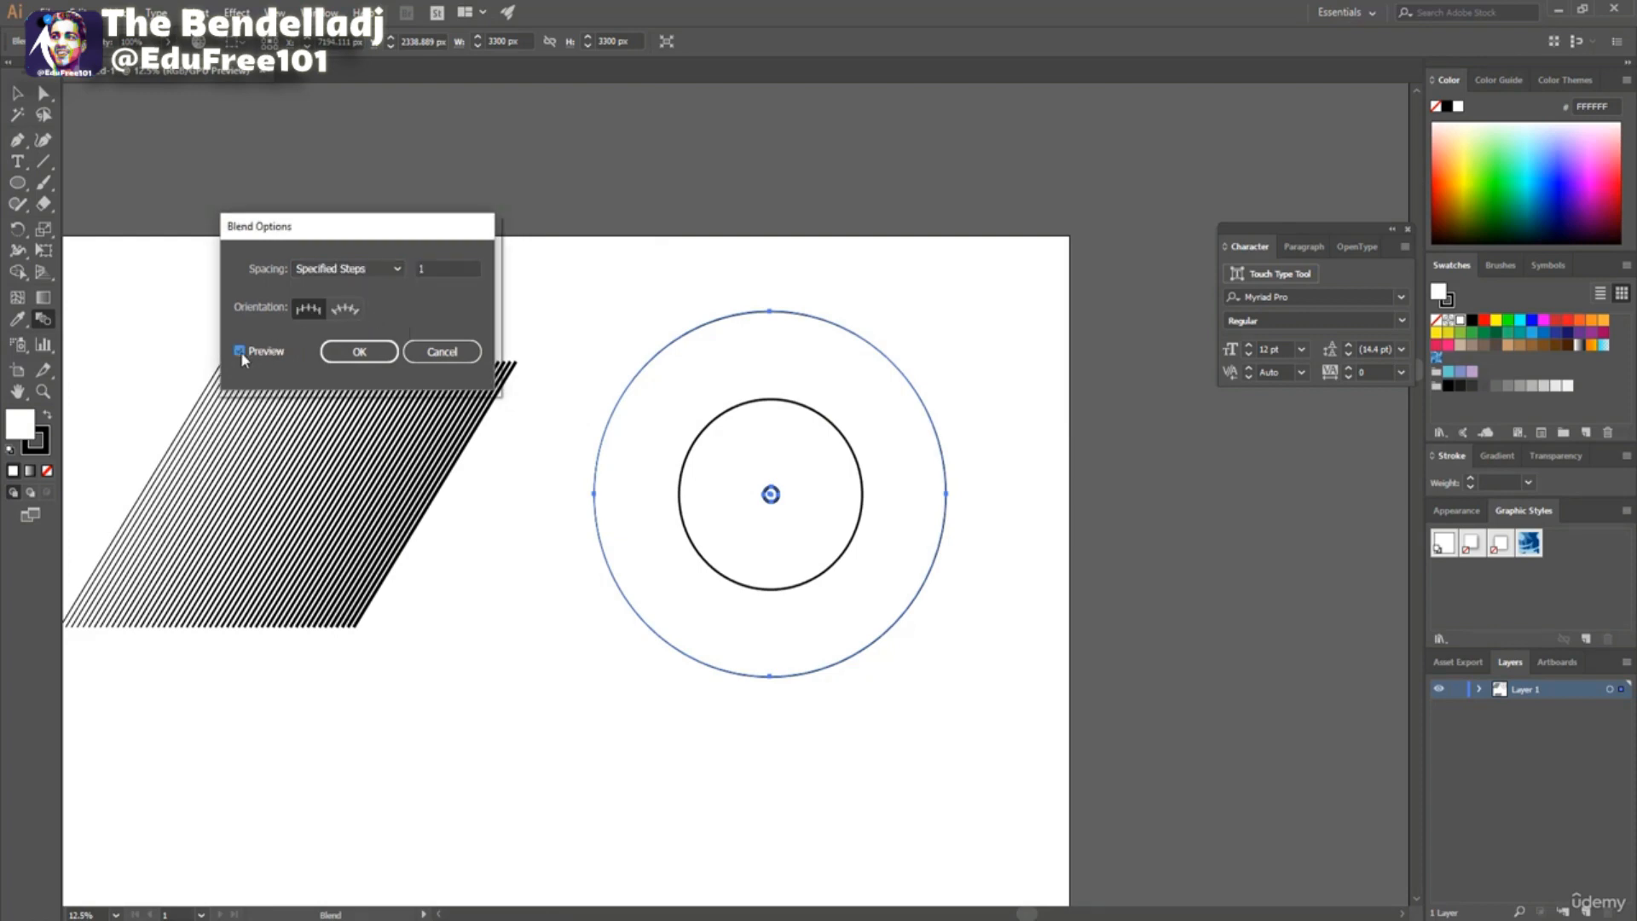
Preview the concentric-circle blend with 30 and then 60 specified steps.
double_click(426, 269)
text(30)
click(240, 352)
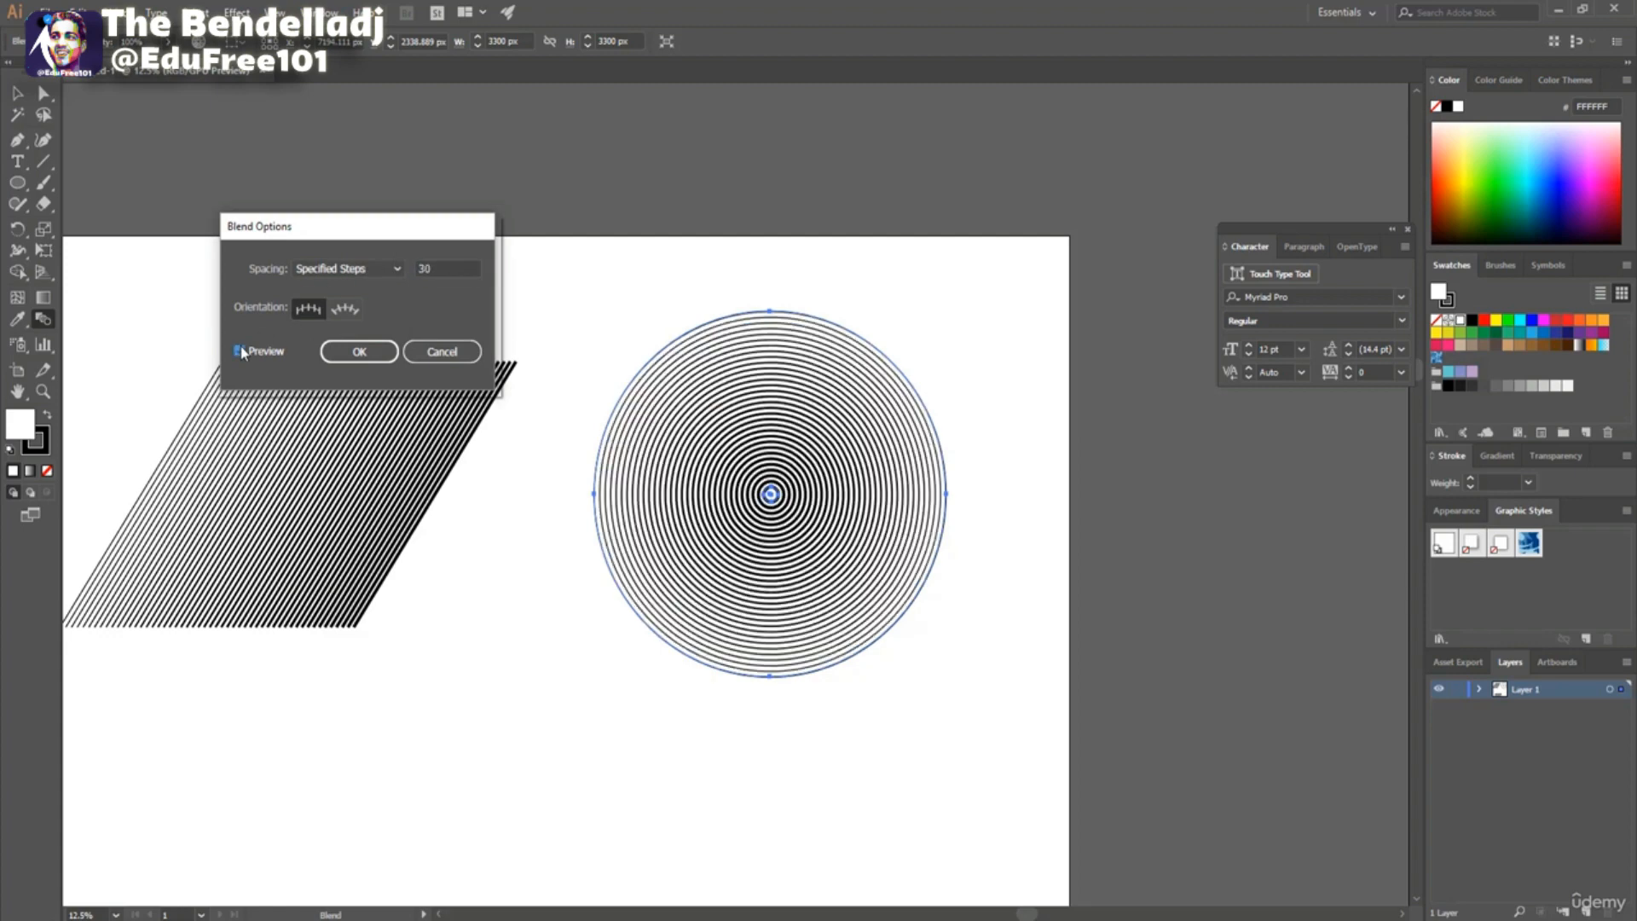
click(240, 351)
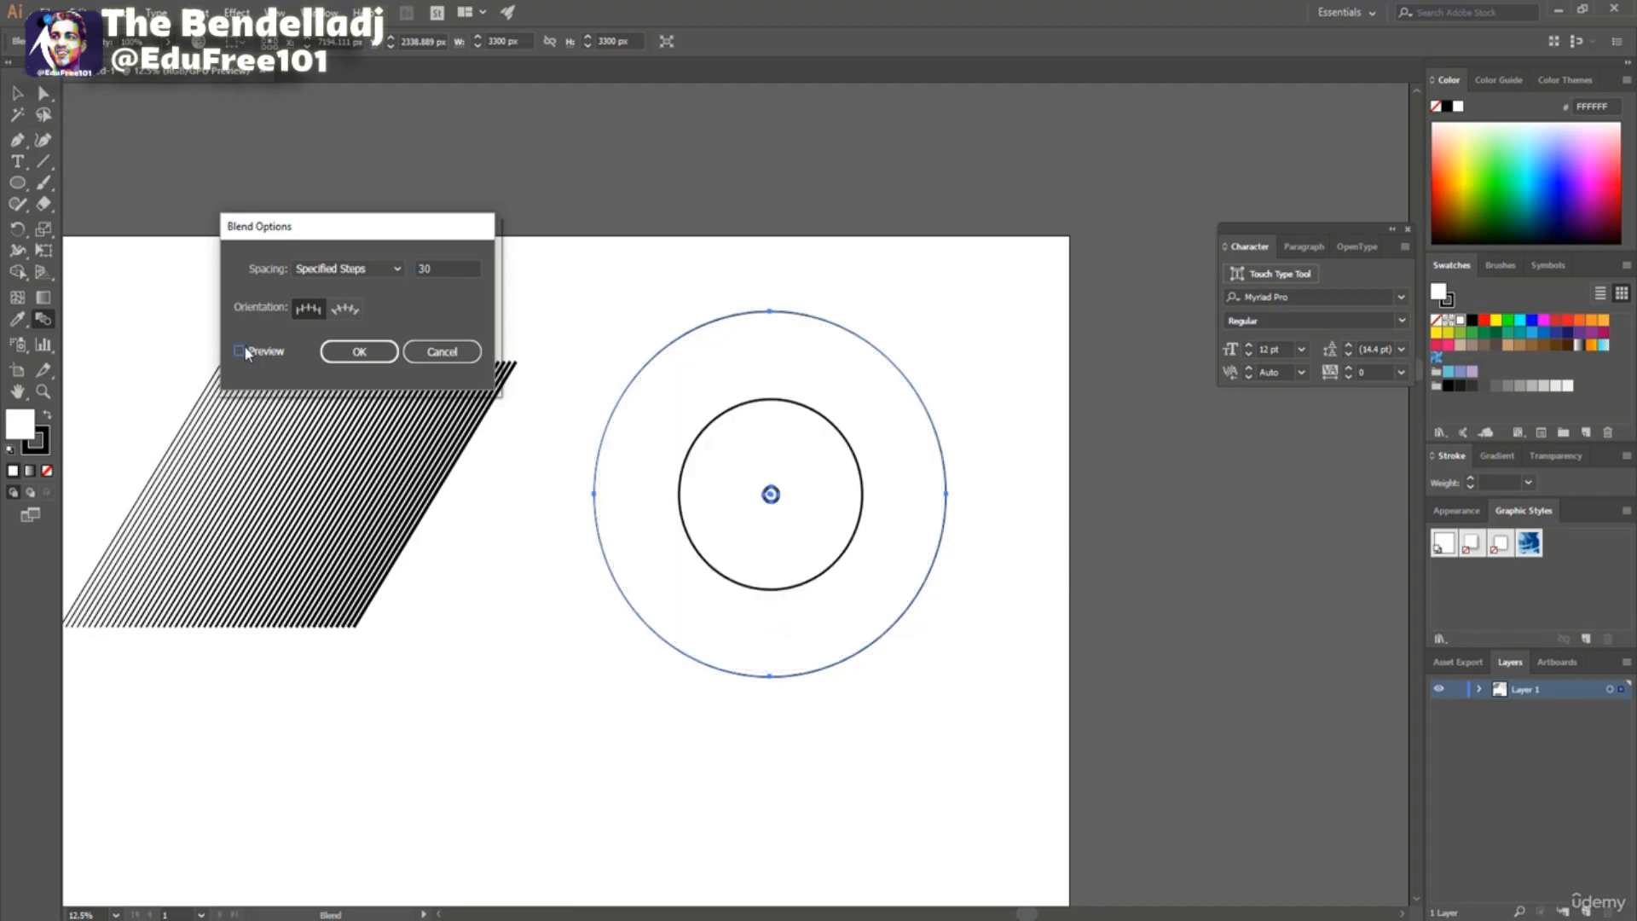
click(240, 351)
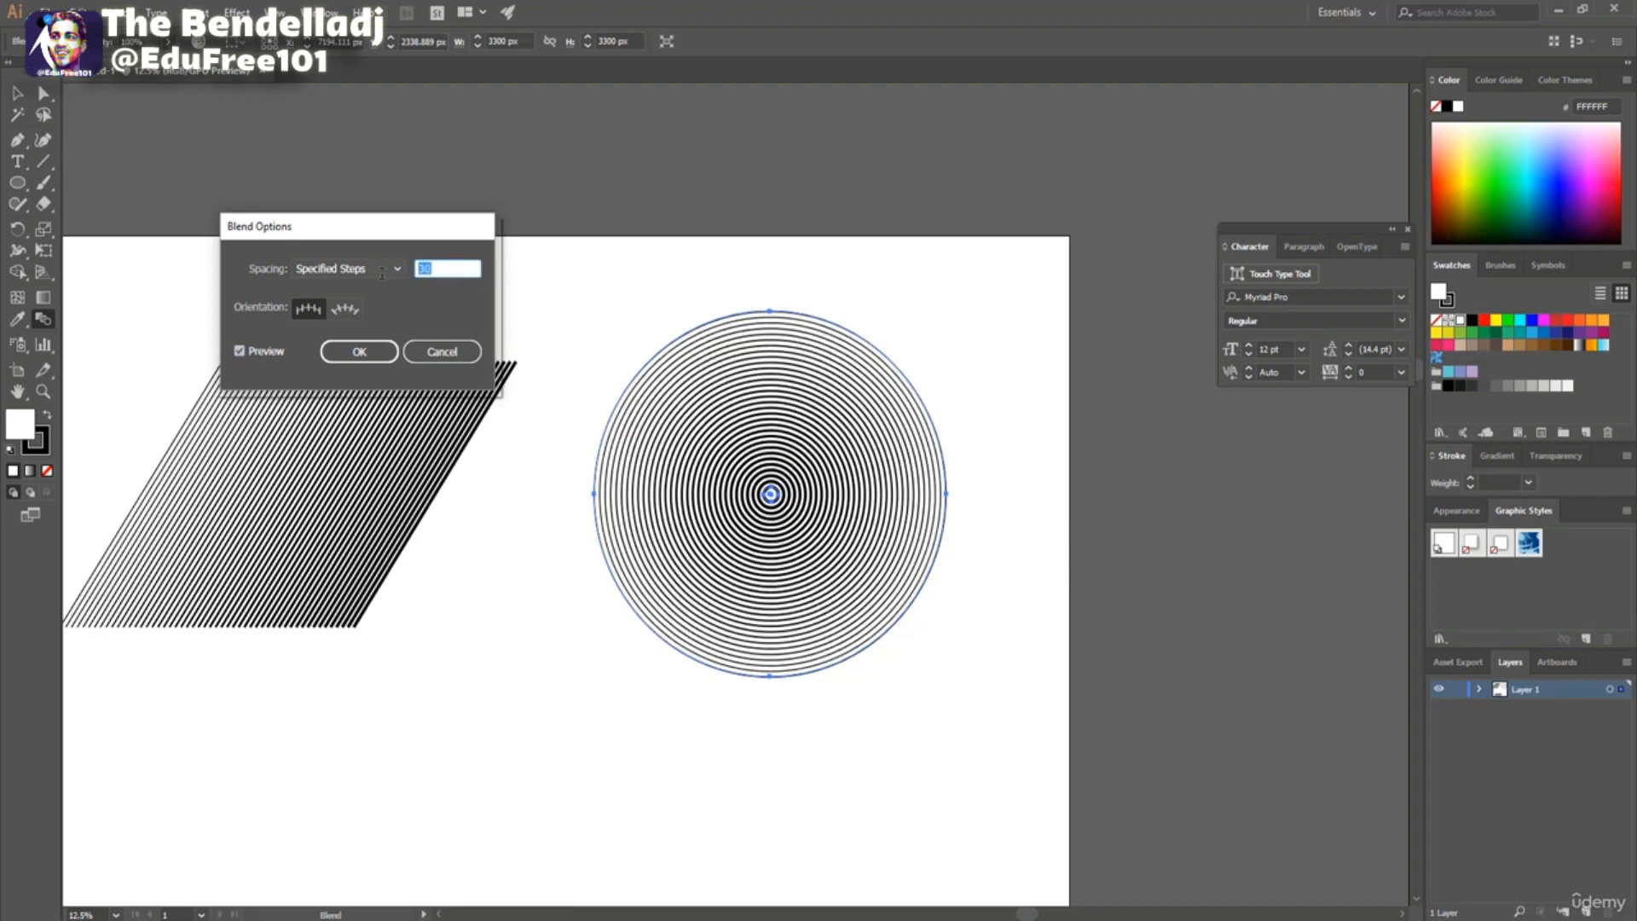
text(60)
click(239, 352)
click(240, 352)
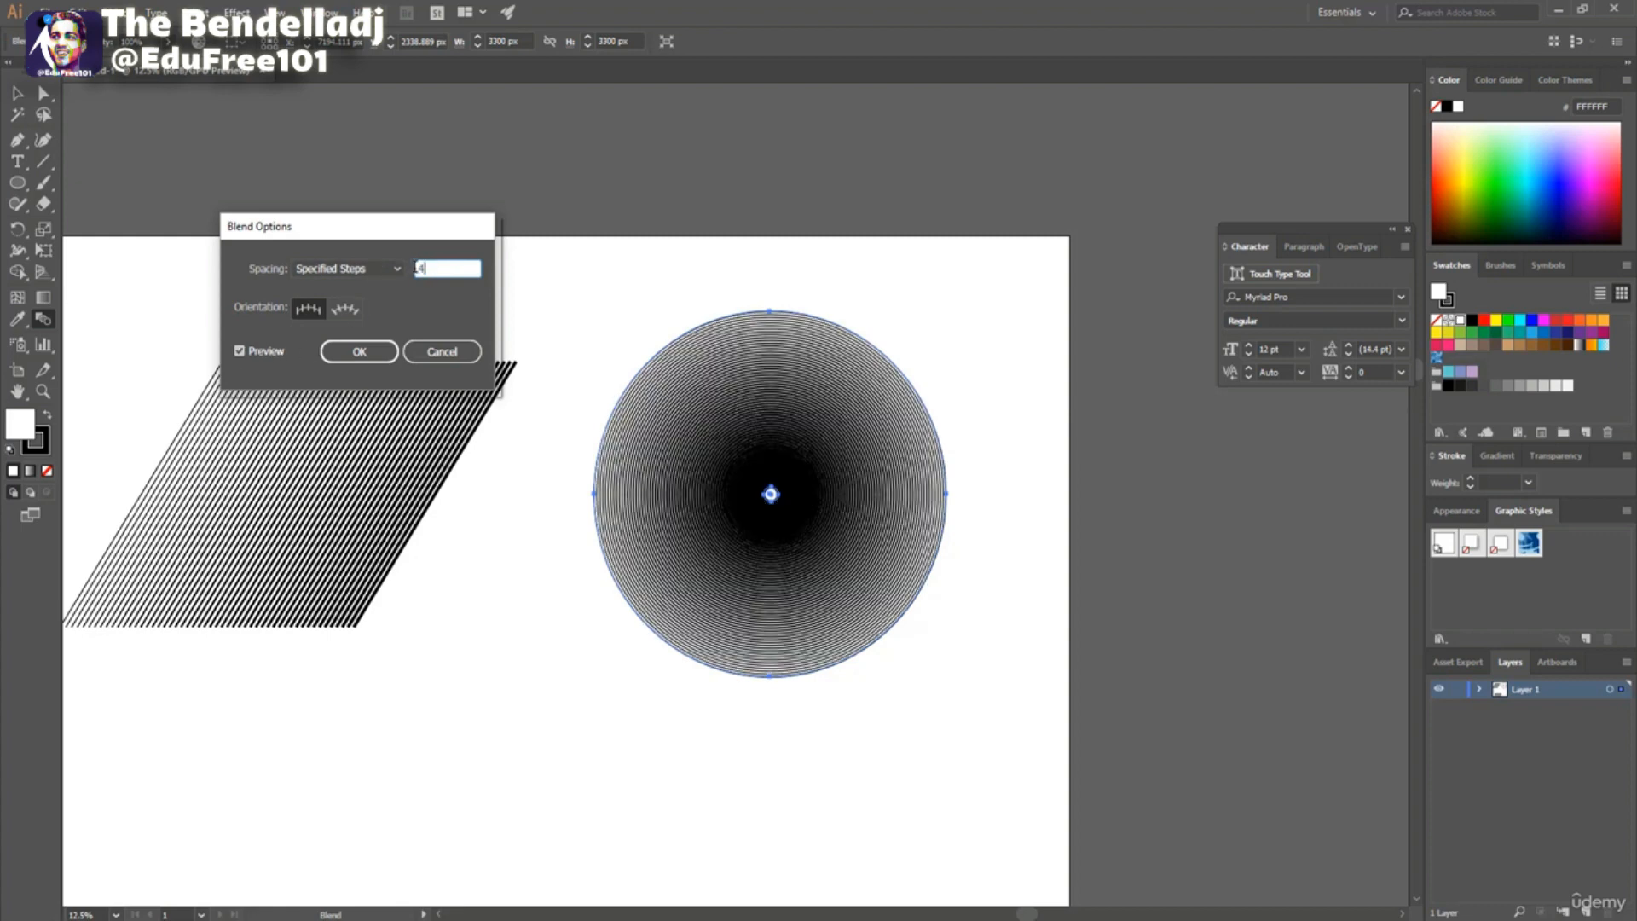
Set the concentric-circle blend to 45 specified steps and apply it.
click(240, 352)
click(239, 351)
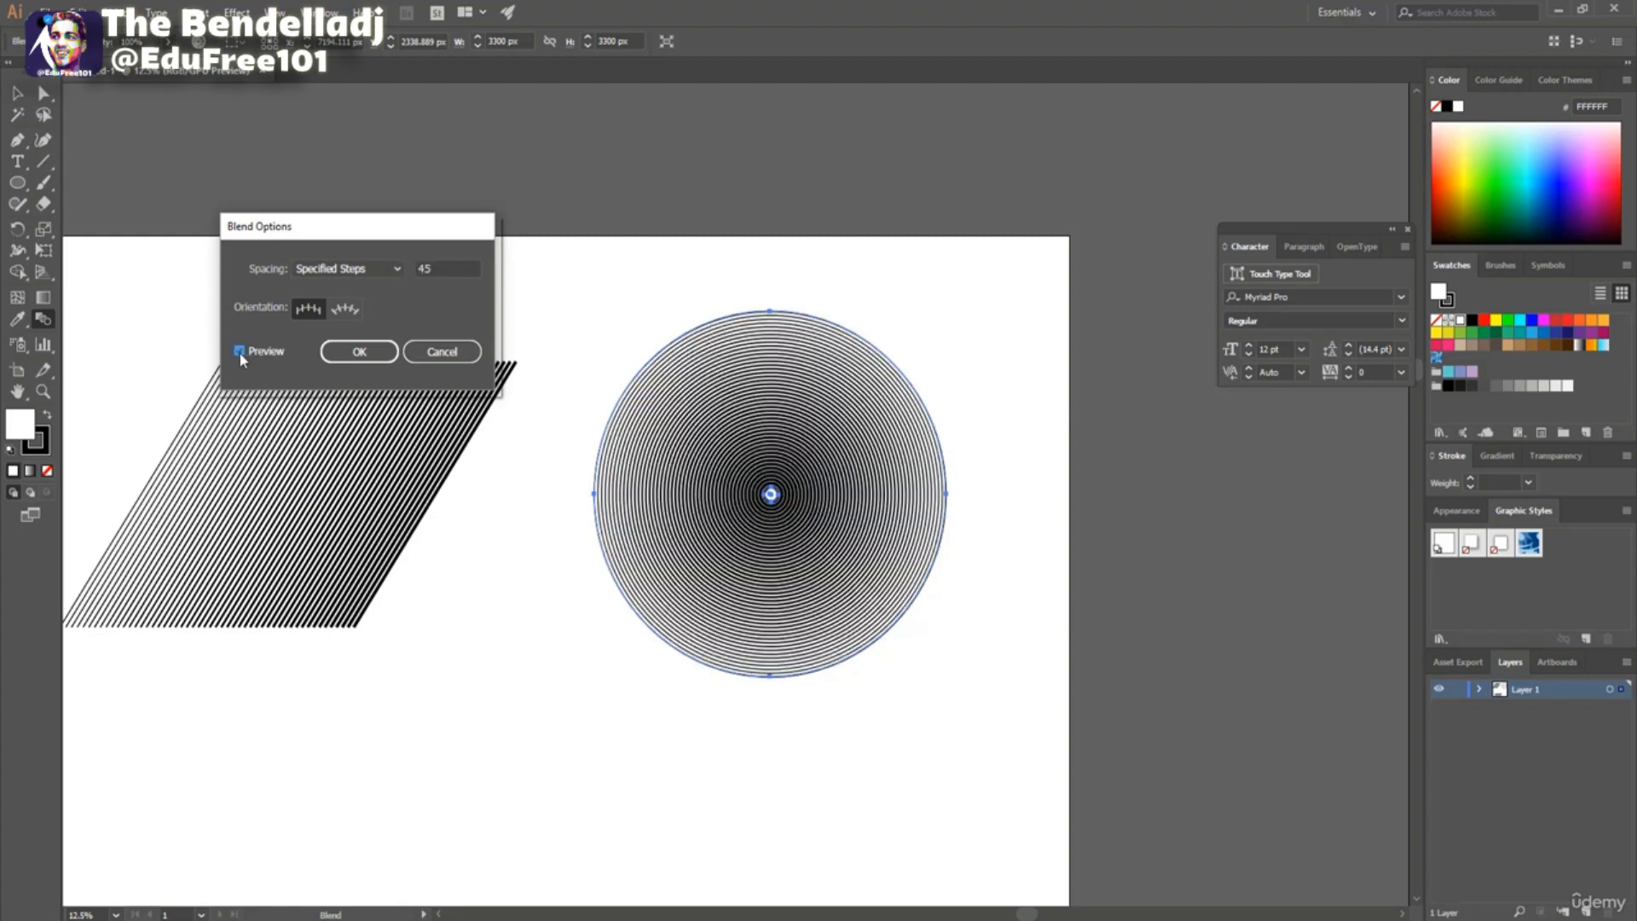
click(386, 351)
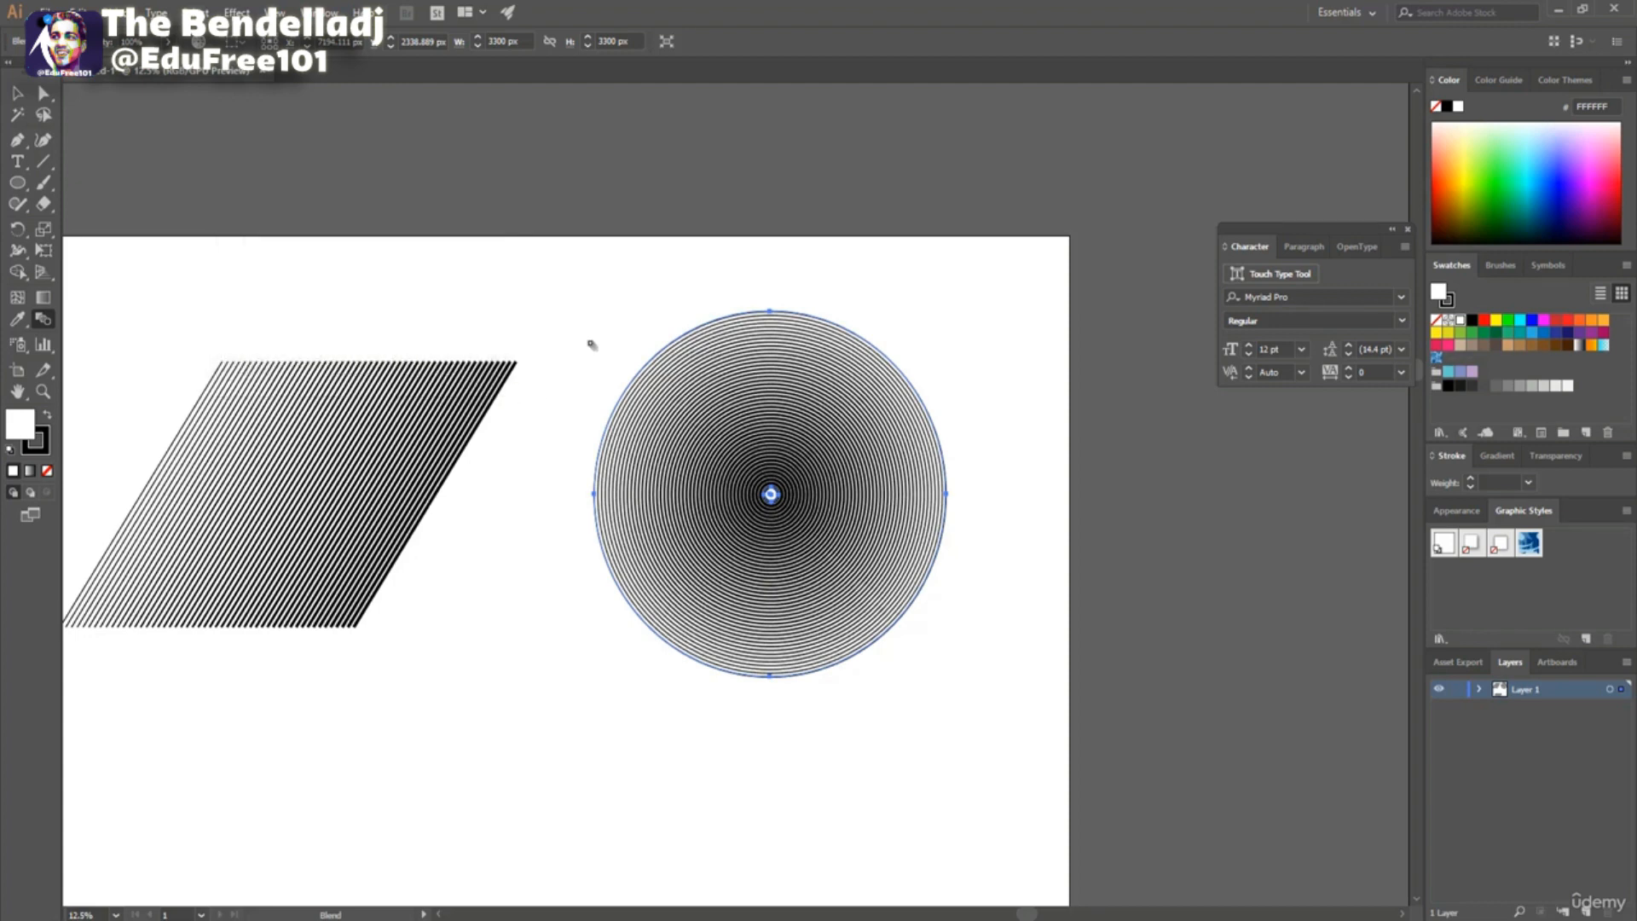
Draw a vertical line about 1700 px long above the wavy blend and copy it about 3230 px to its right.
click(18, 94)
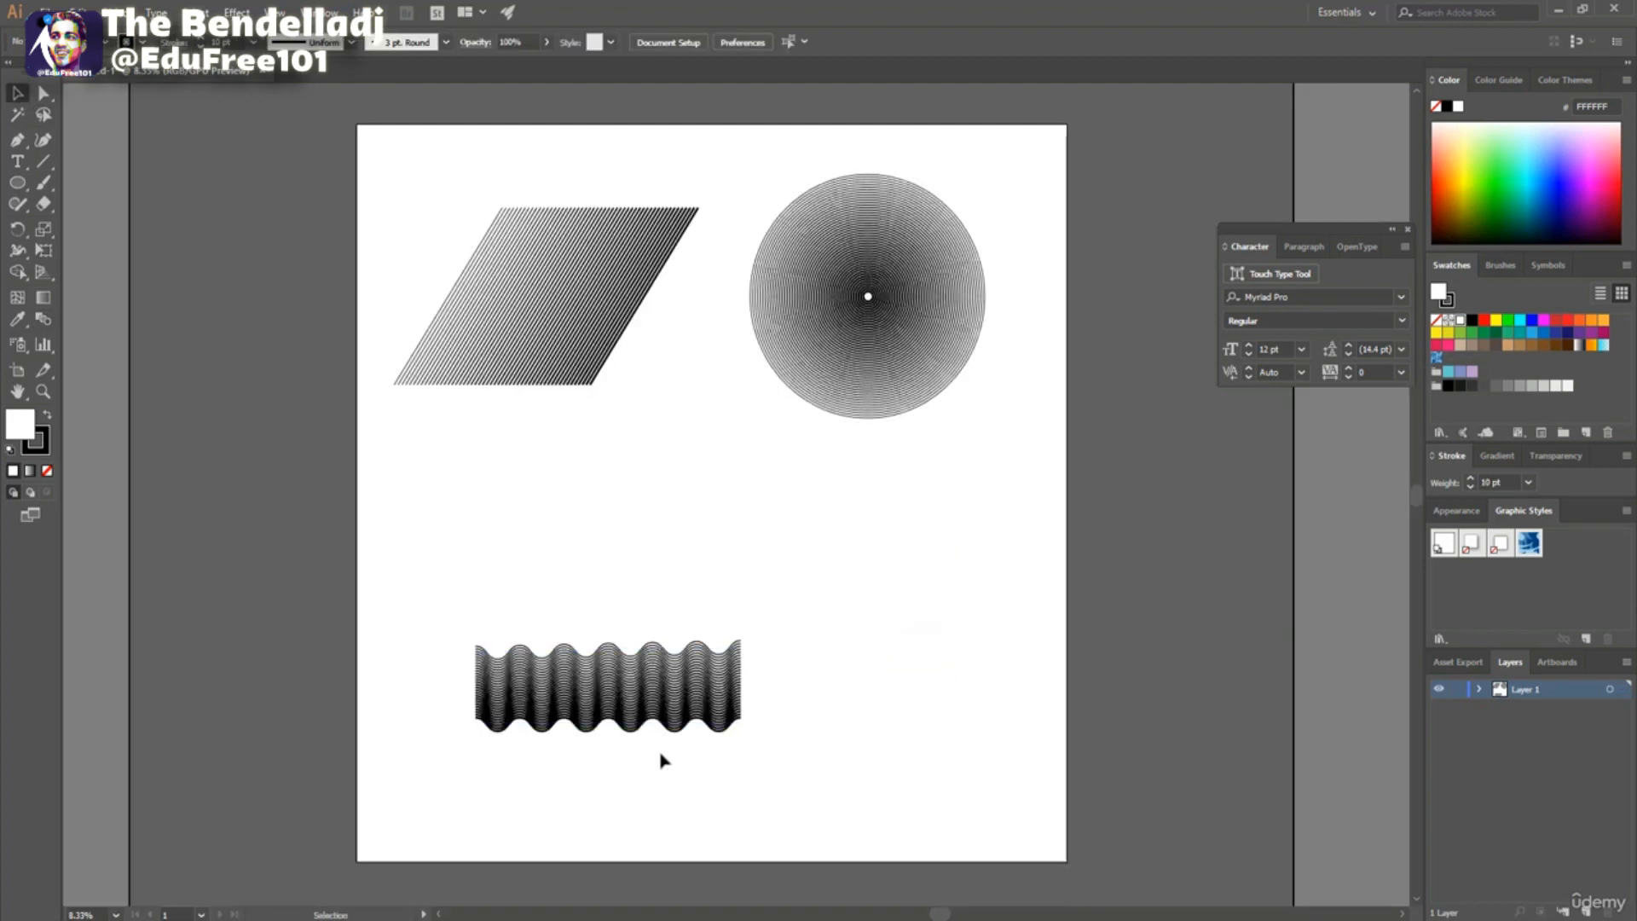
click(115, 914)
click(162, 896)
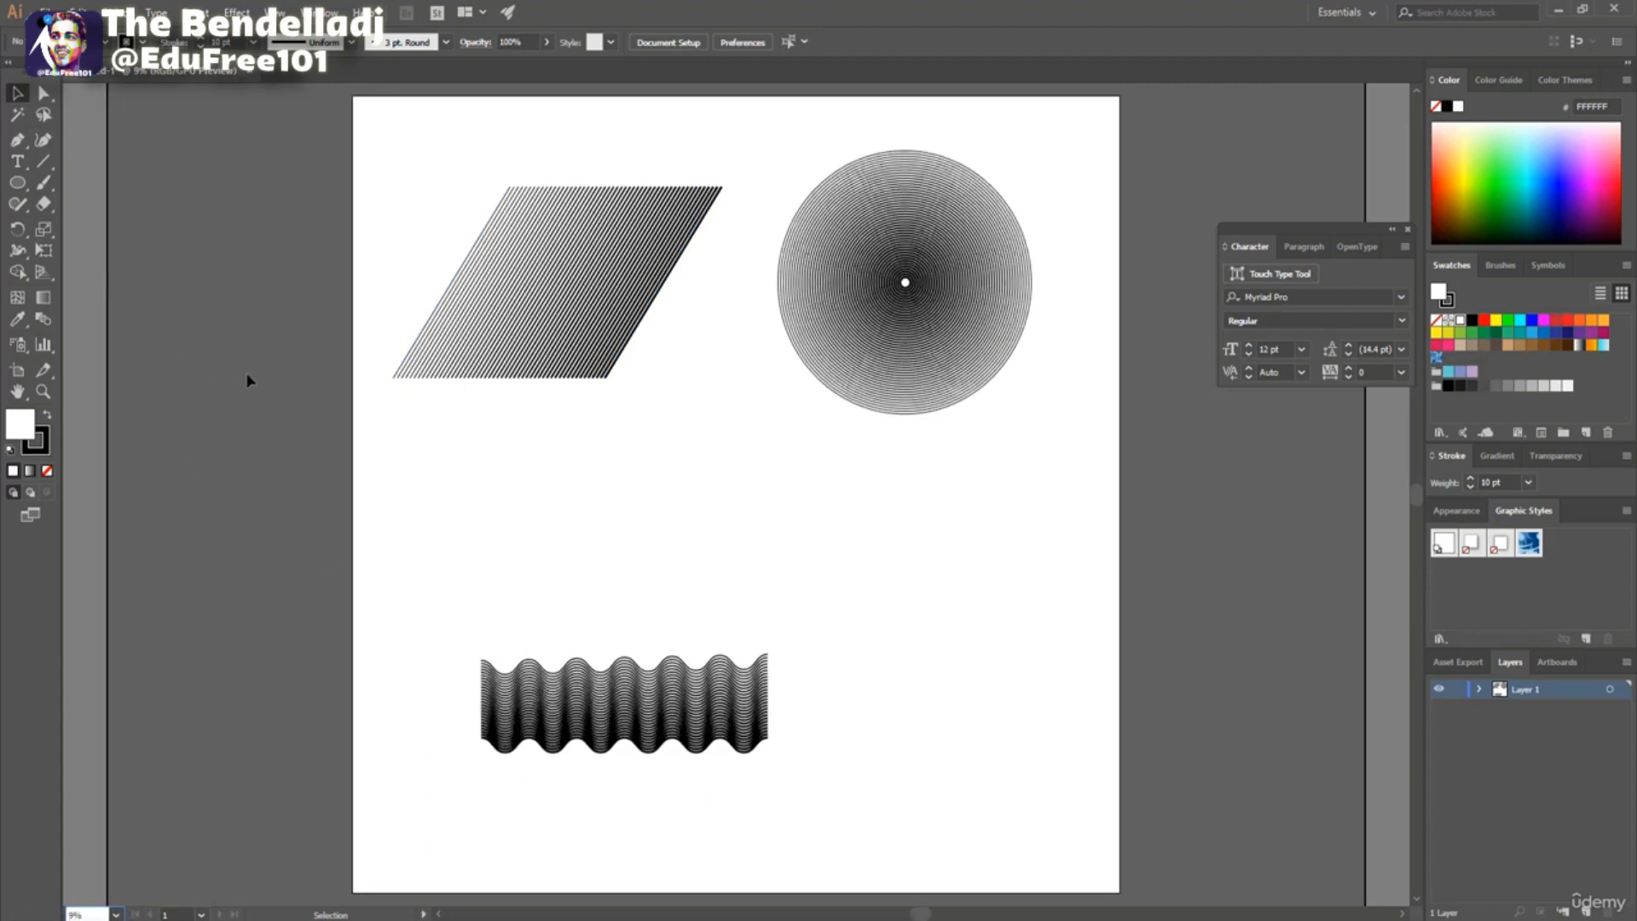
click(17, 139)
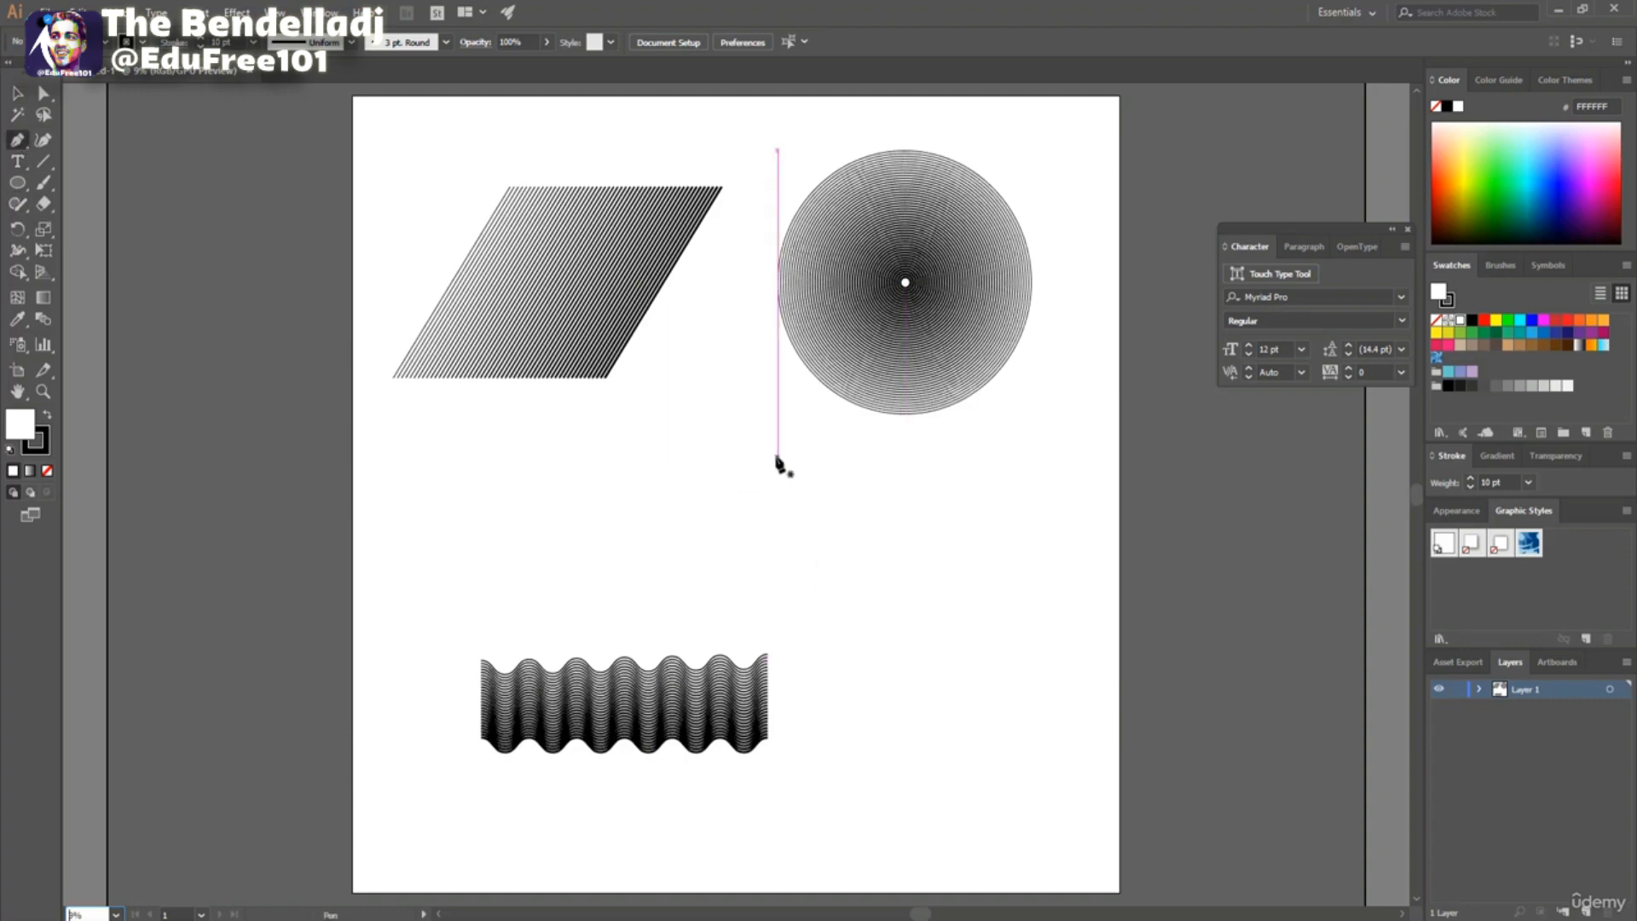
click(652, 458)
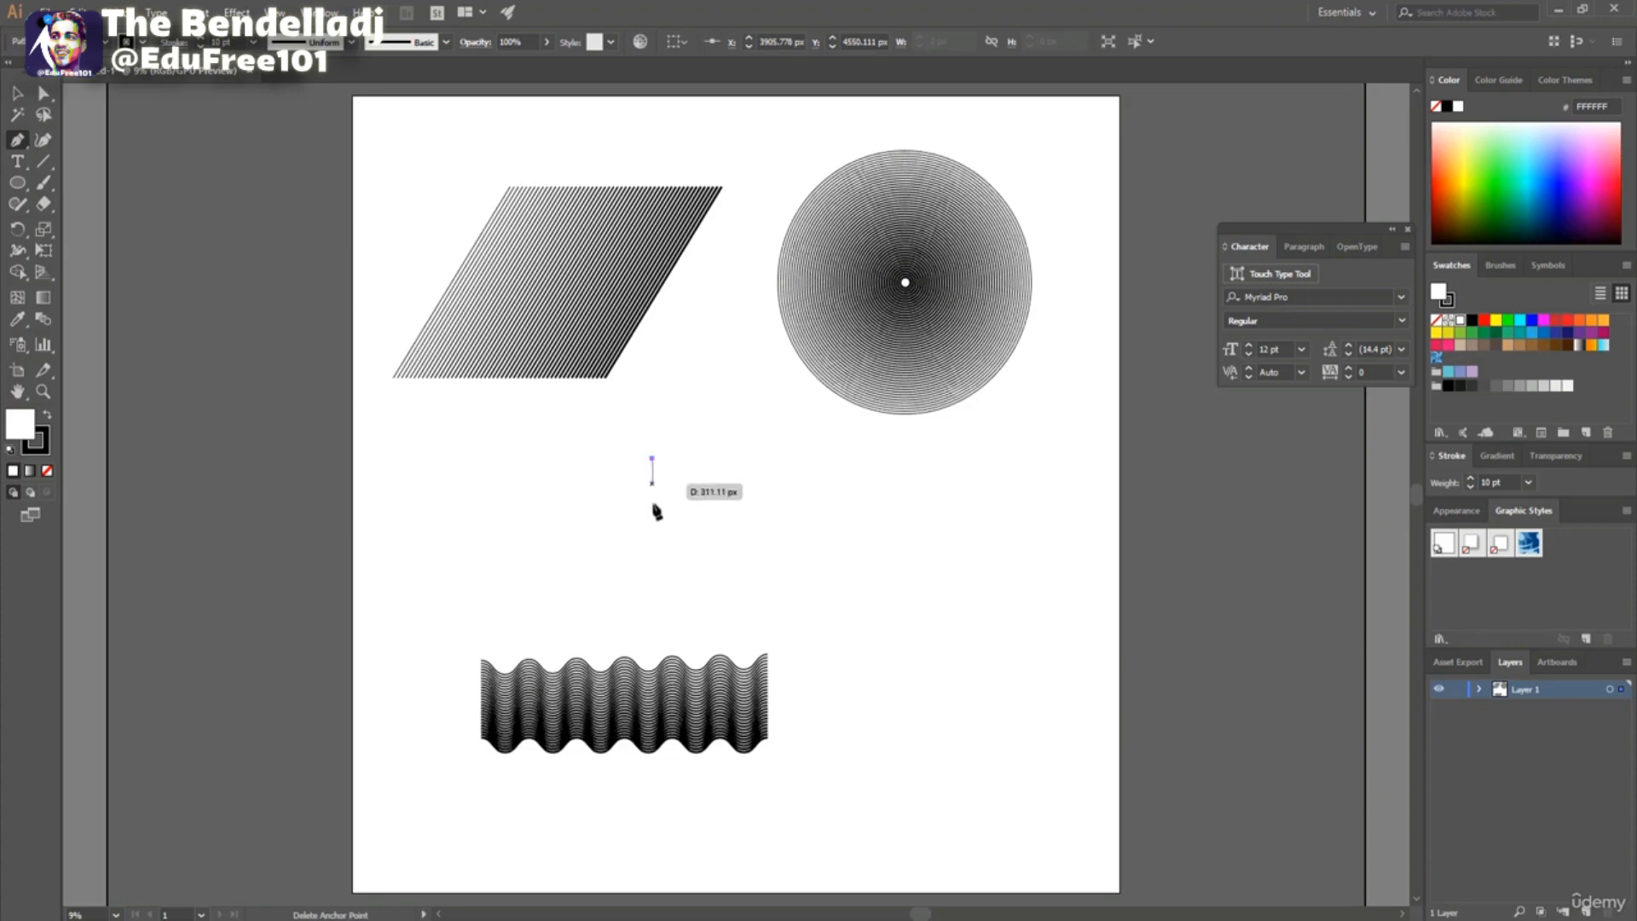
click(653, 600)
key(v)
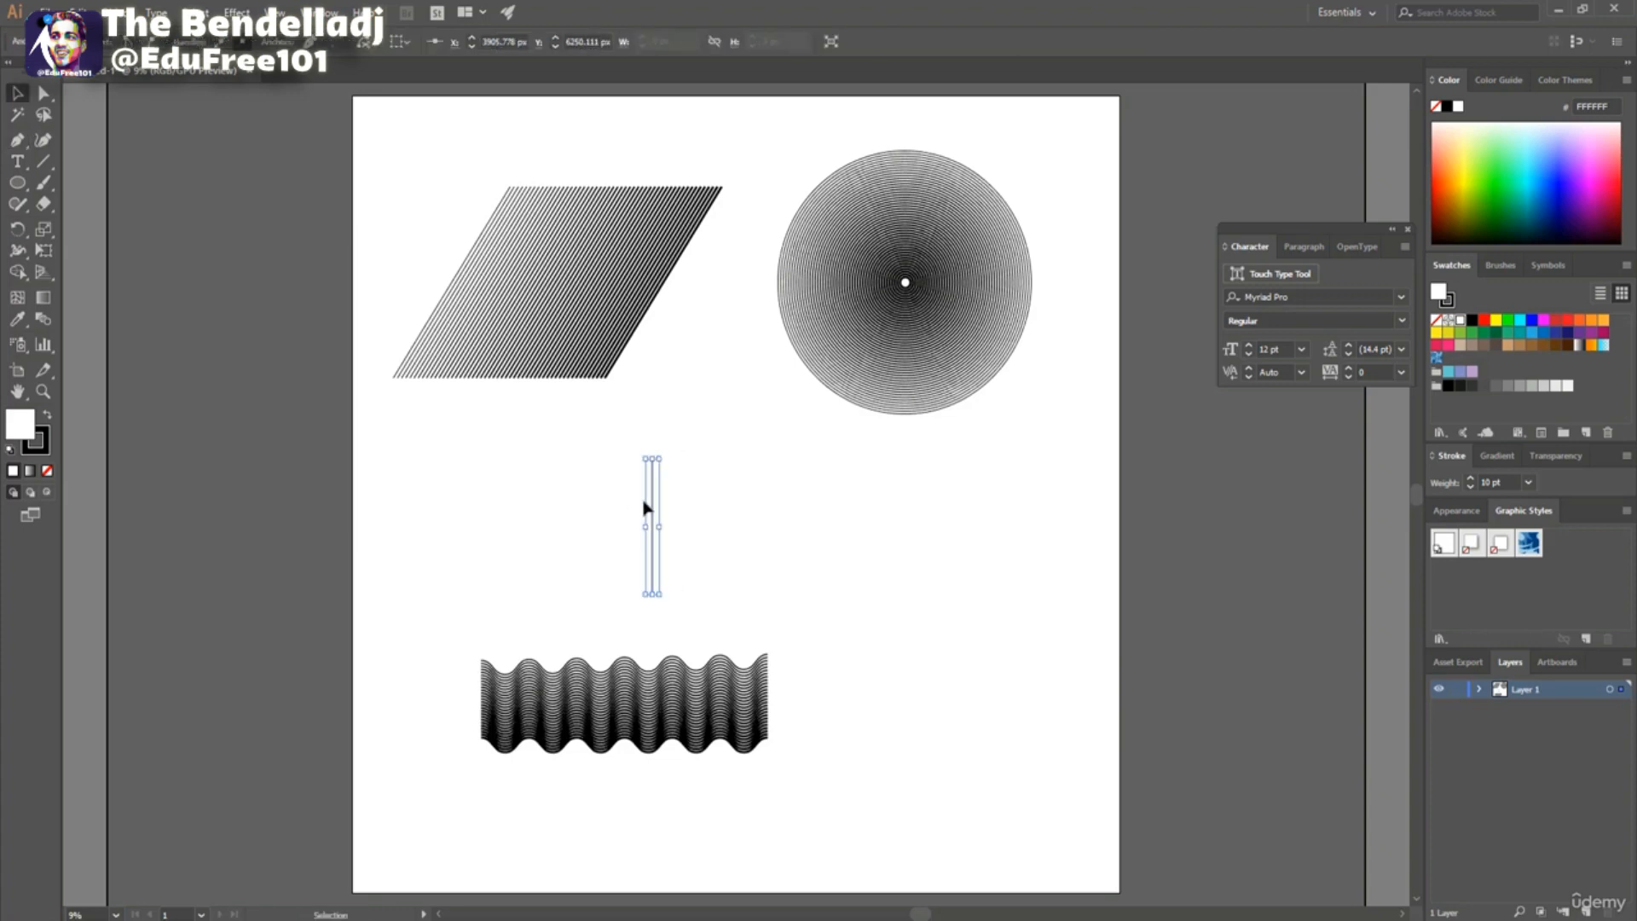
drag(654, 514, 893, 512)
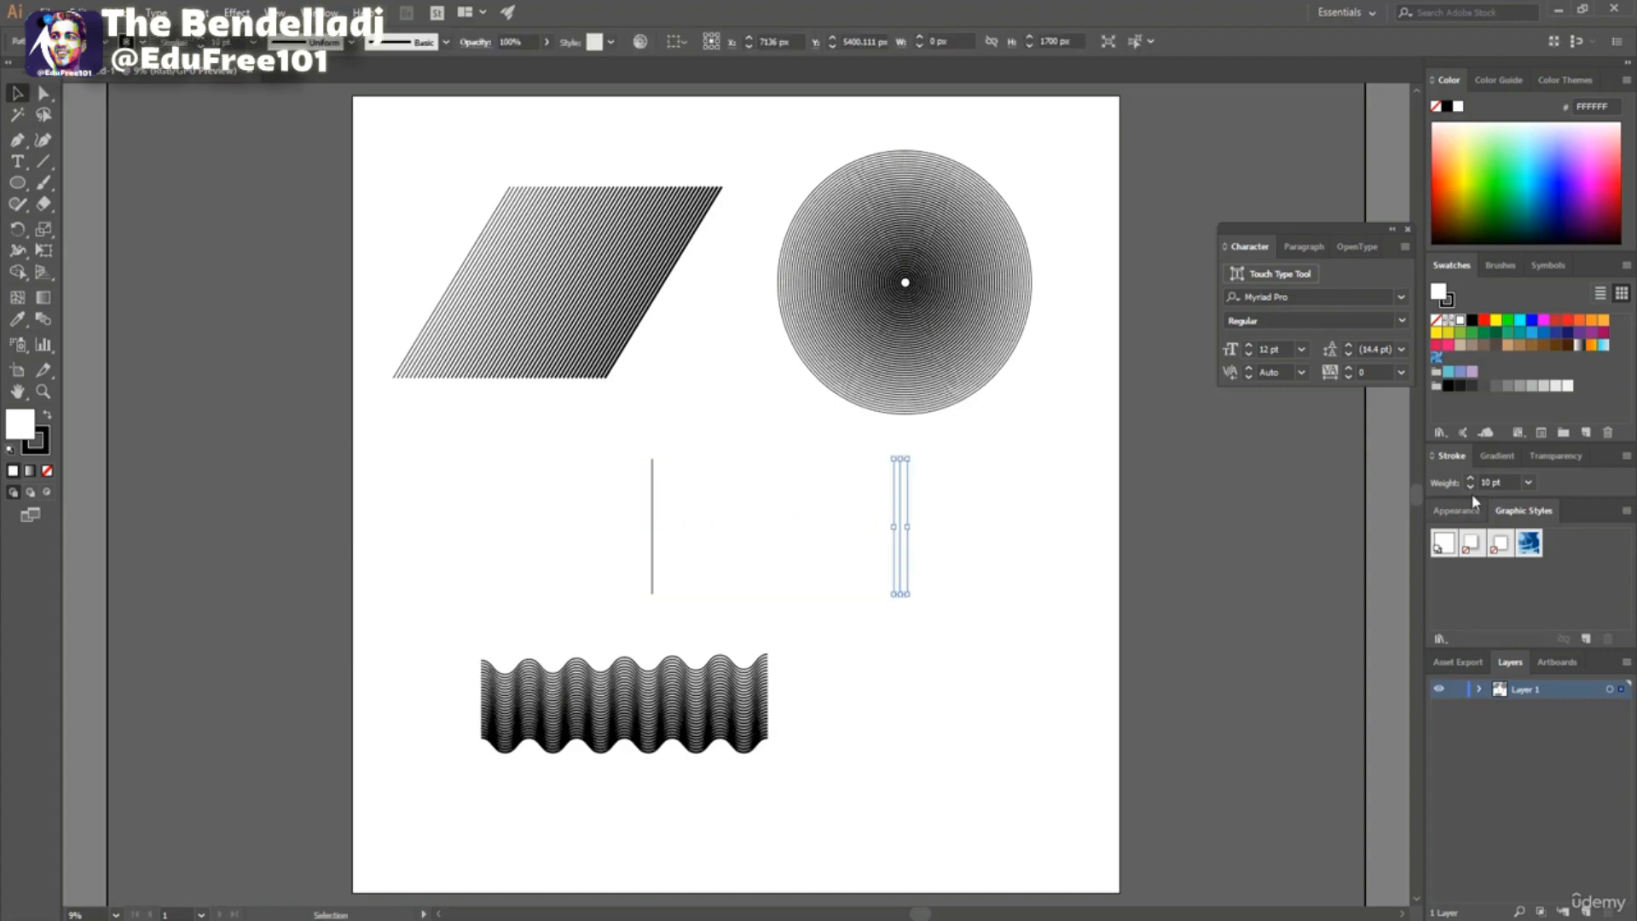
Set the stroke weight of both vertical lines to 30 pt.
drag(1510, 483, 1436, 480)
text(30)
key(Return)
click(653, 522)
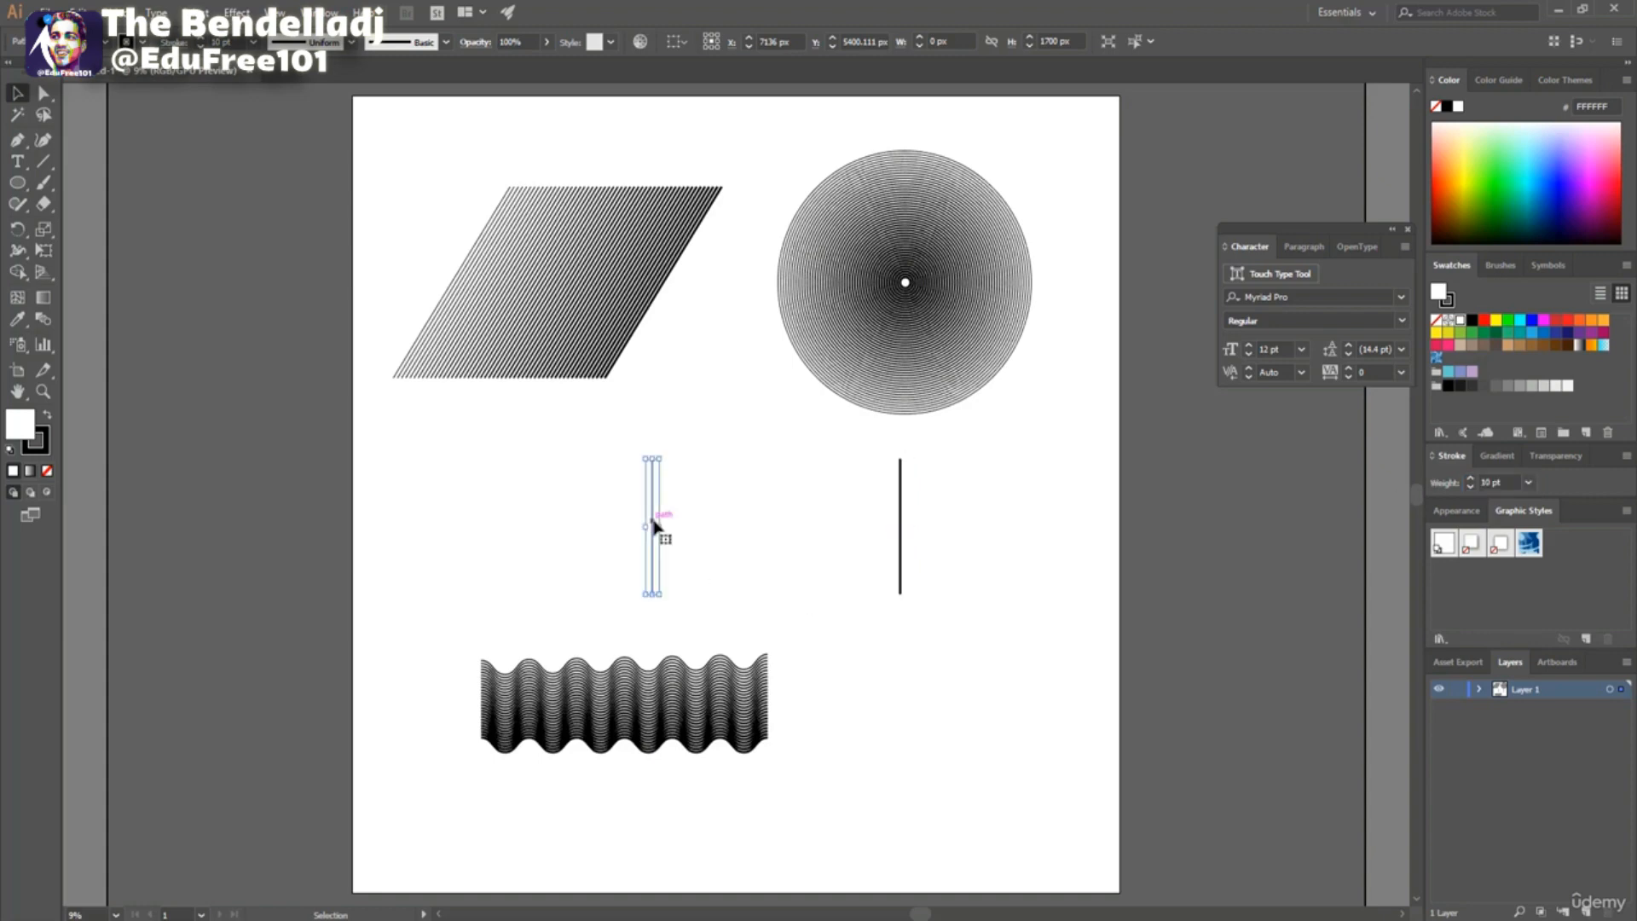
click(1492, 482)
text(30)
key(Return)
Draw a short diagonal line about 1040 px long between the two vertical lines and give it a 5 pt stroke.
click(17, 140)
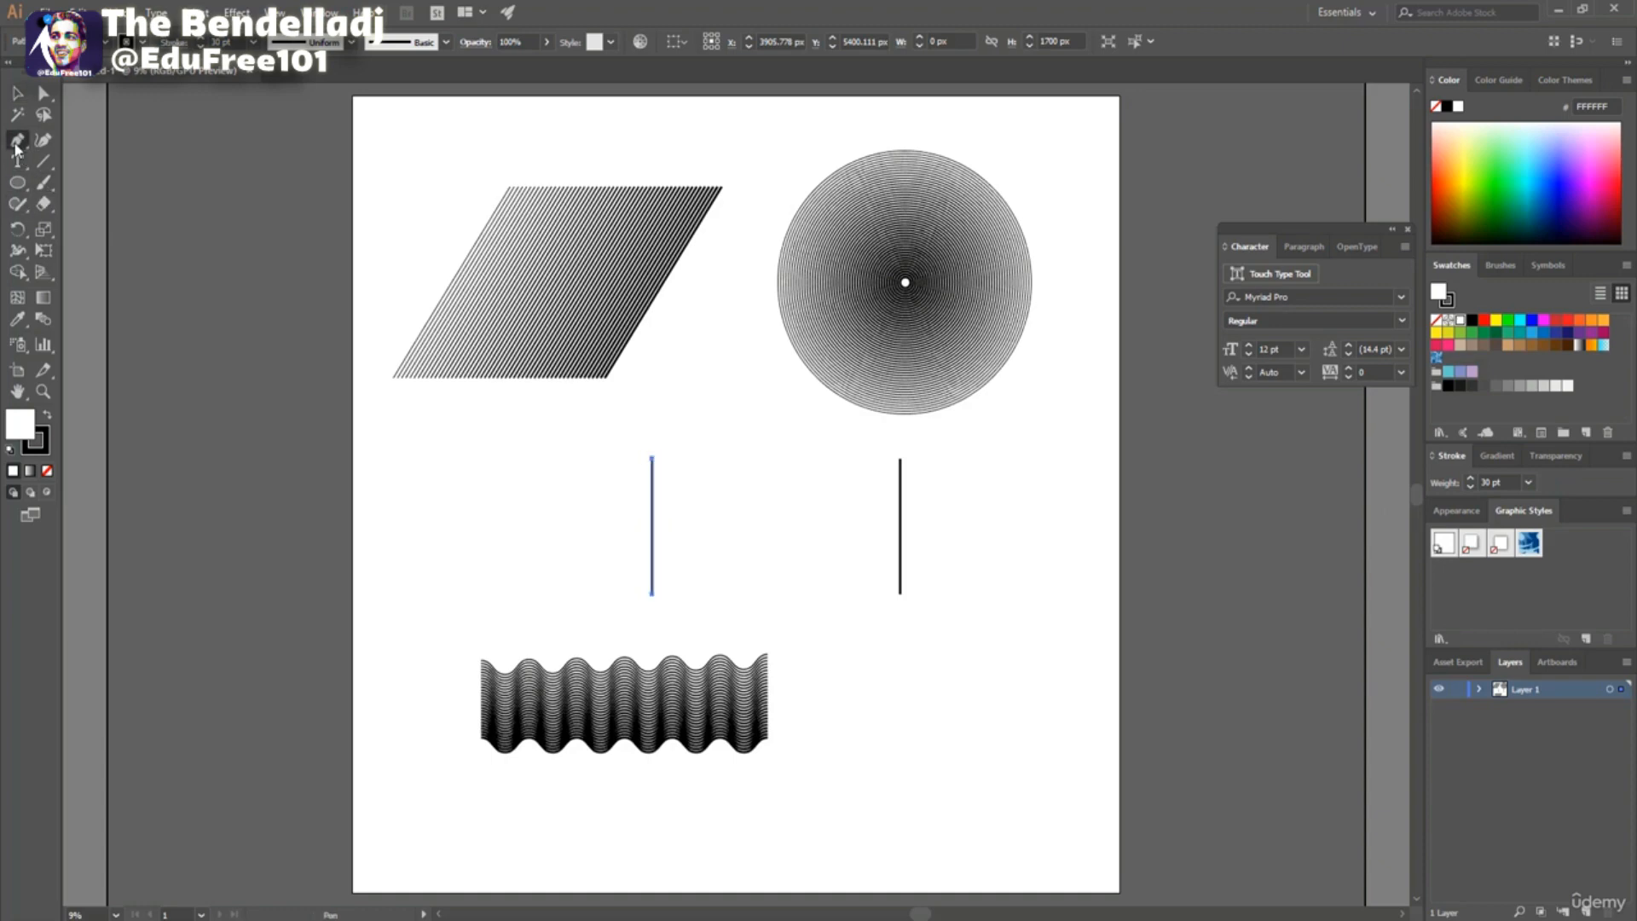
click(744, 560)
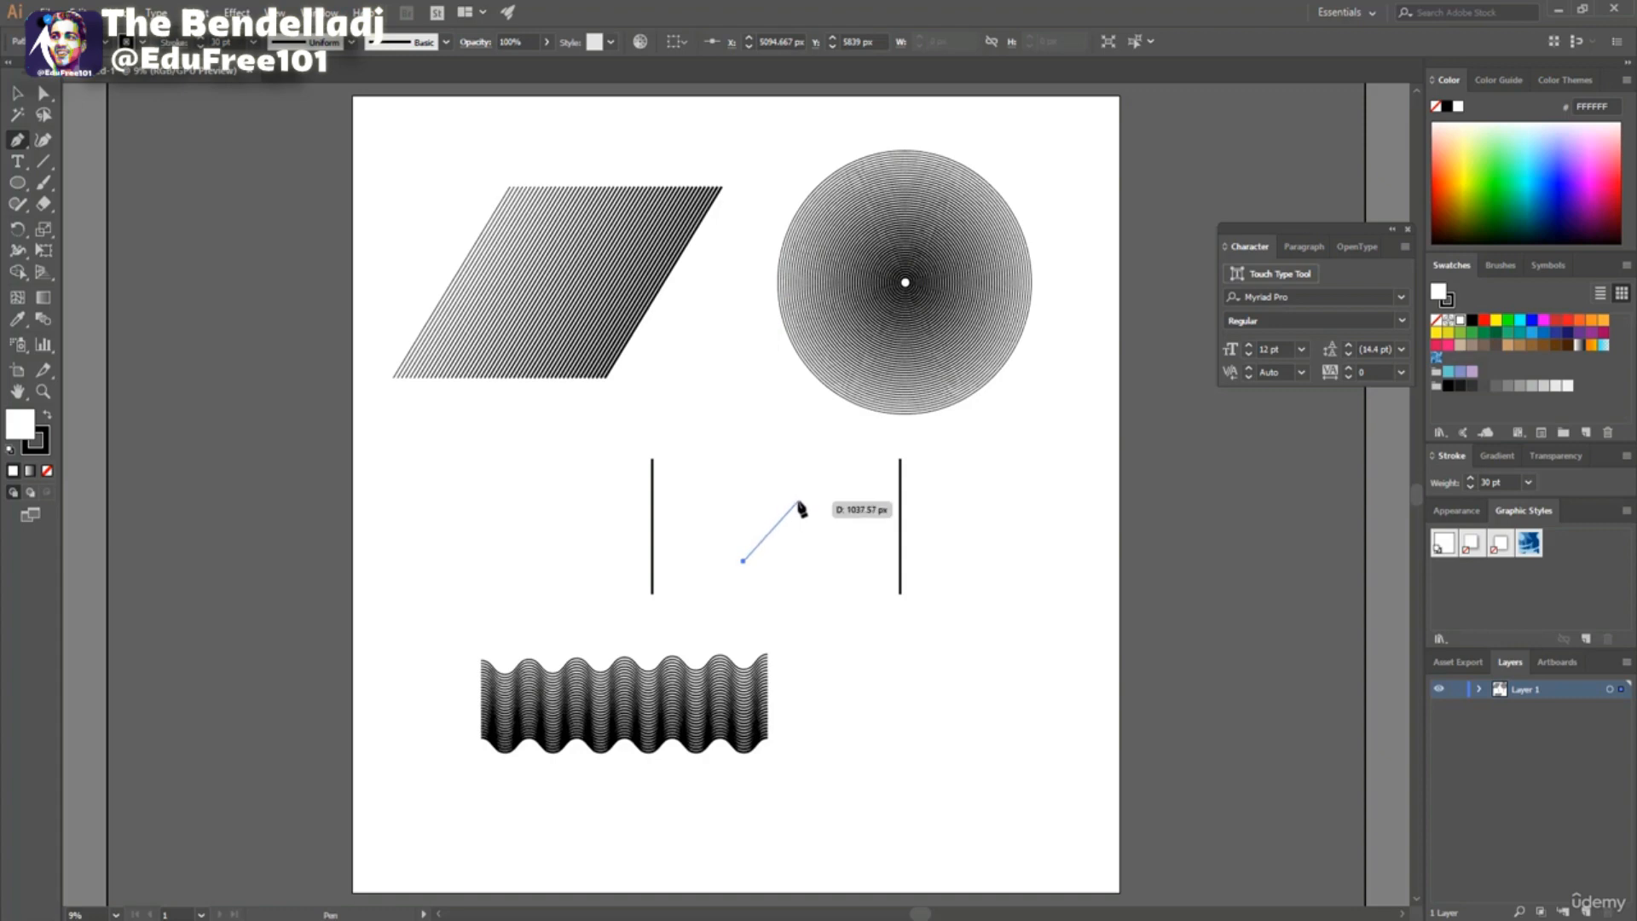
click(798, 502)
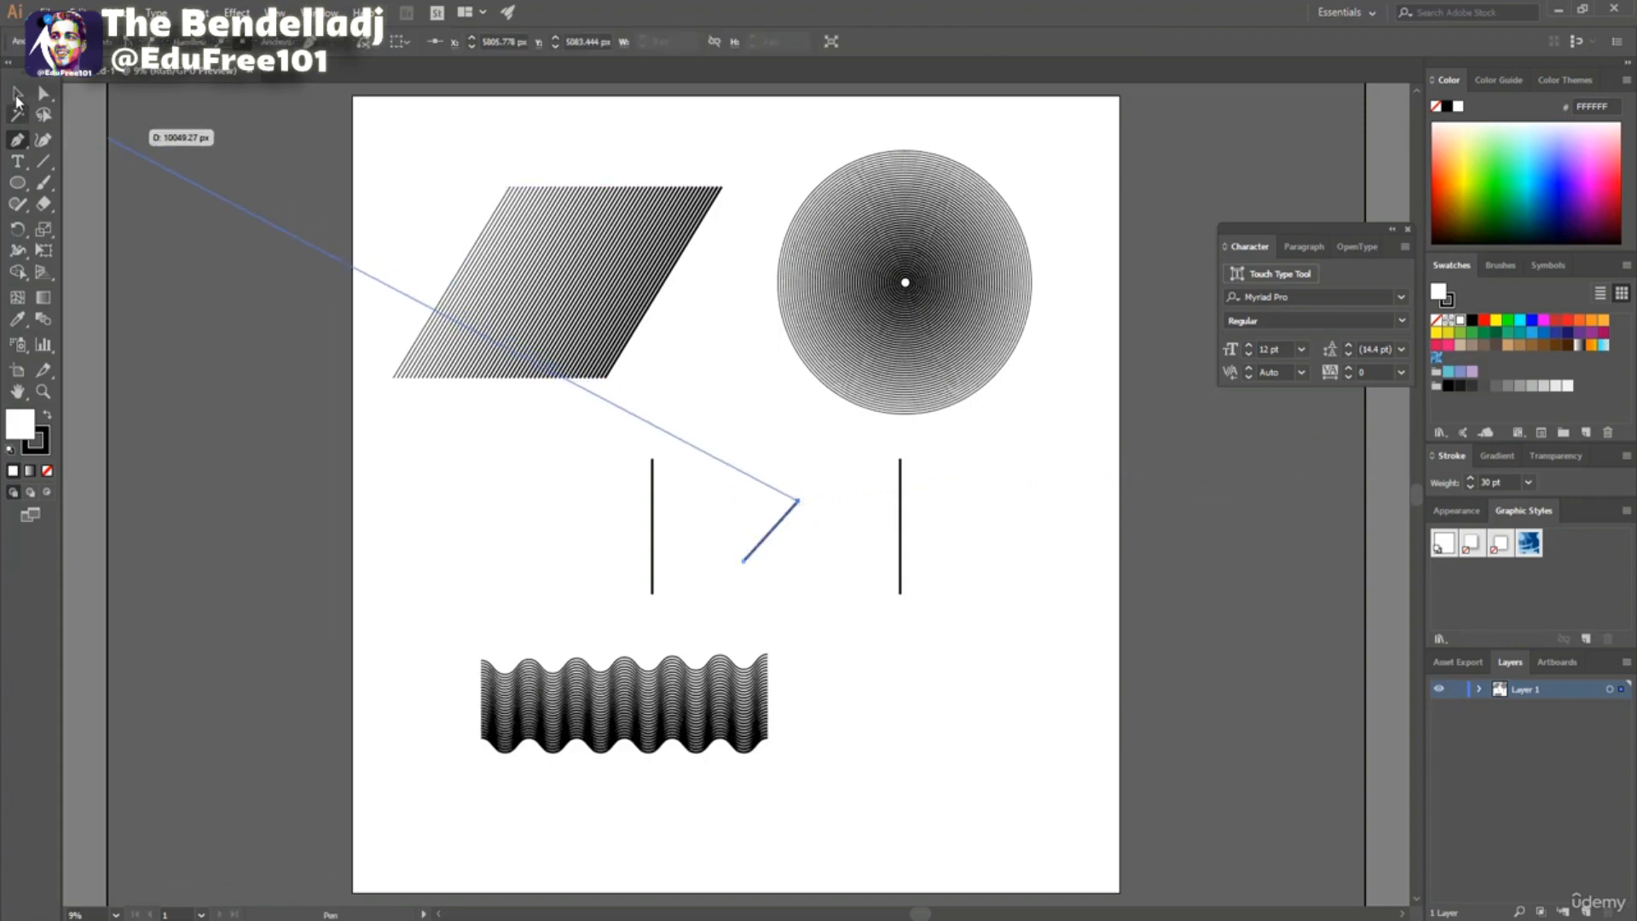
click(16, 99)
double_click(1506, 482)
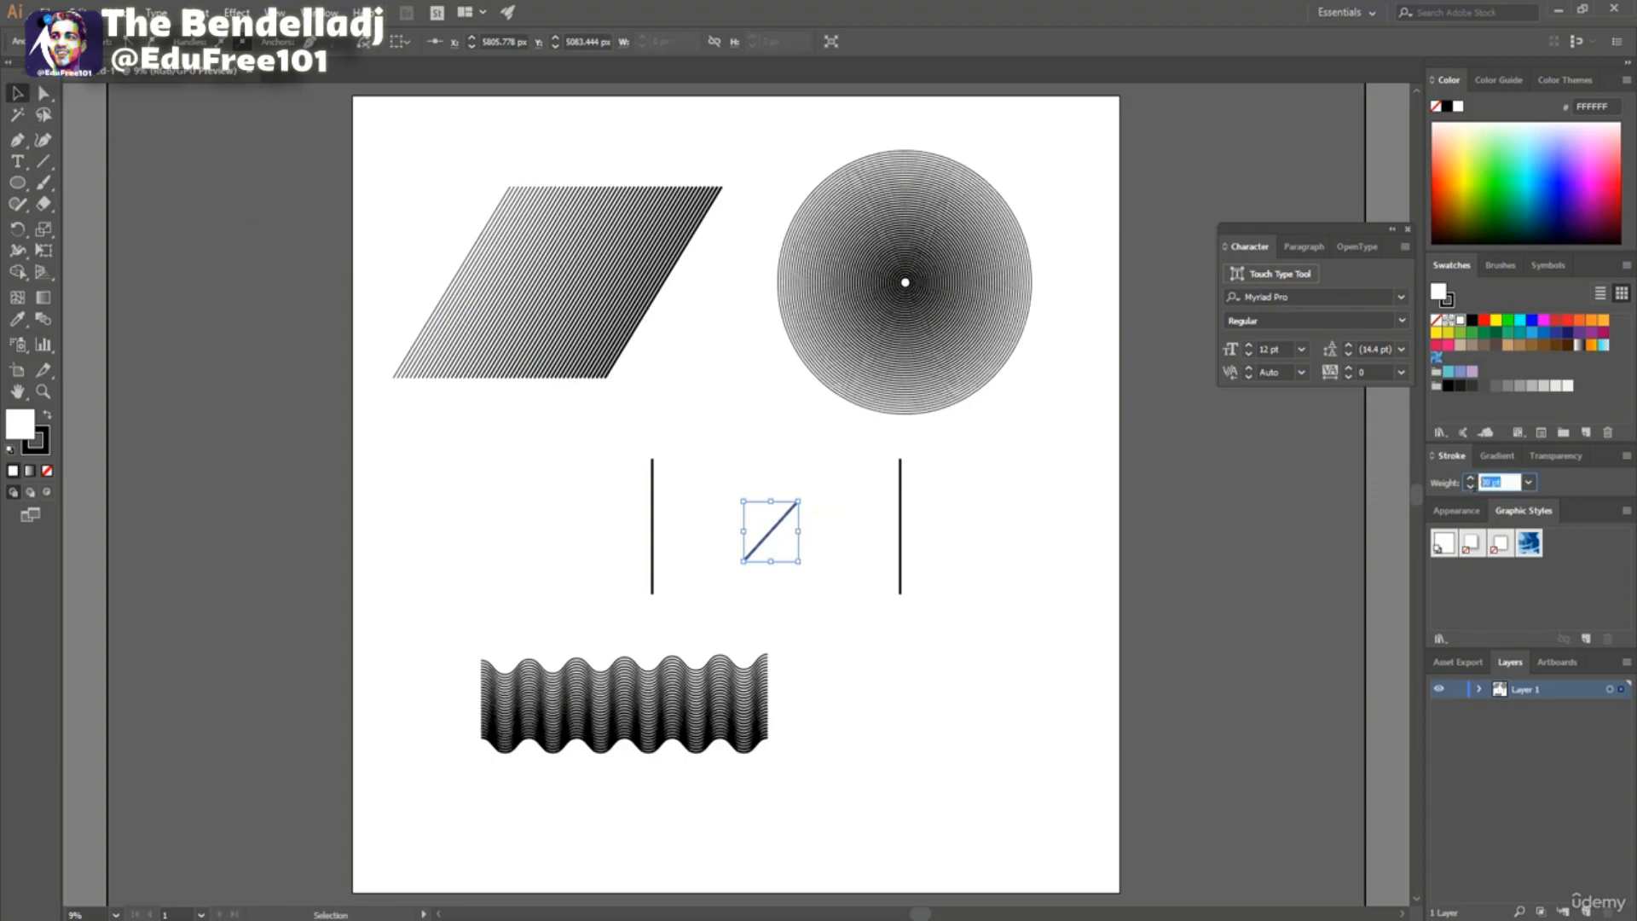
text(5)
key(Return)
Apply a smooth Zig Zag effect to the left vertical line with 100 px absolute size and 25 ridges per segment.
click(653, 553)
click(243, 10)
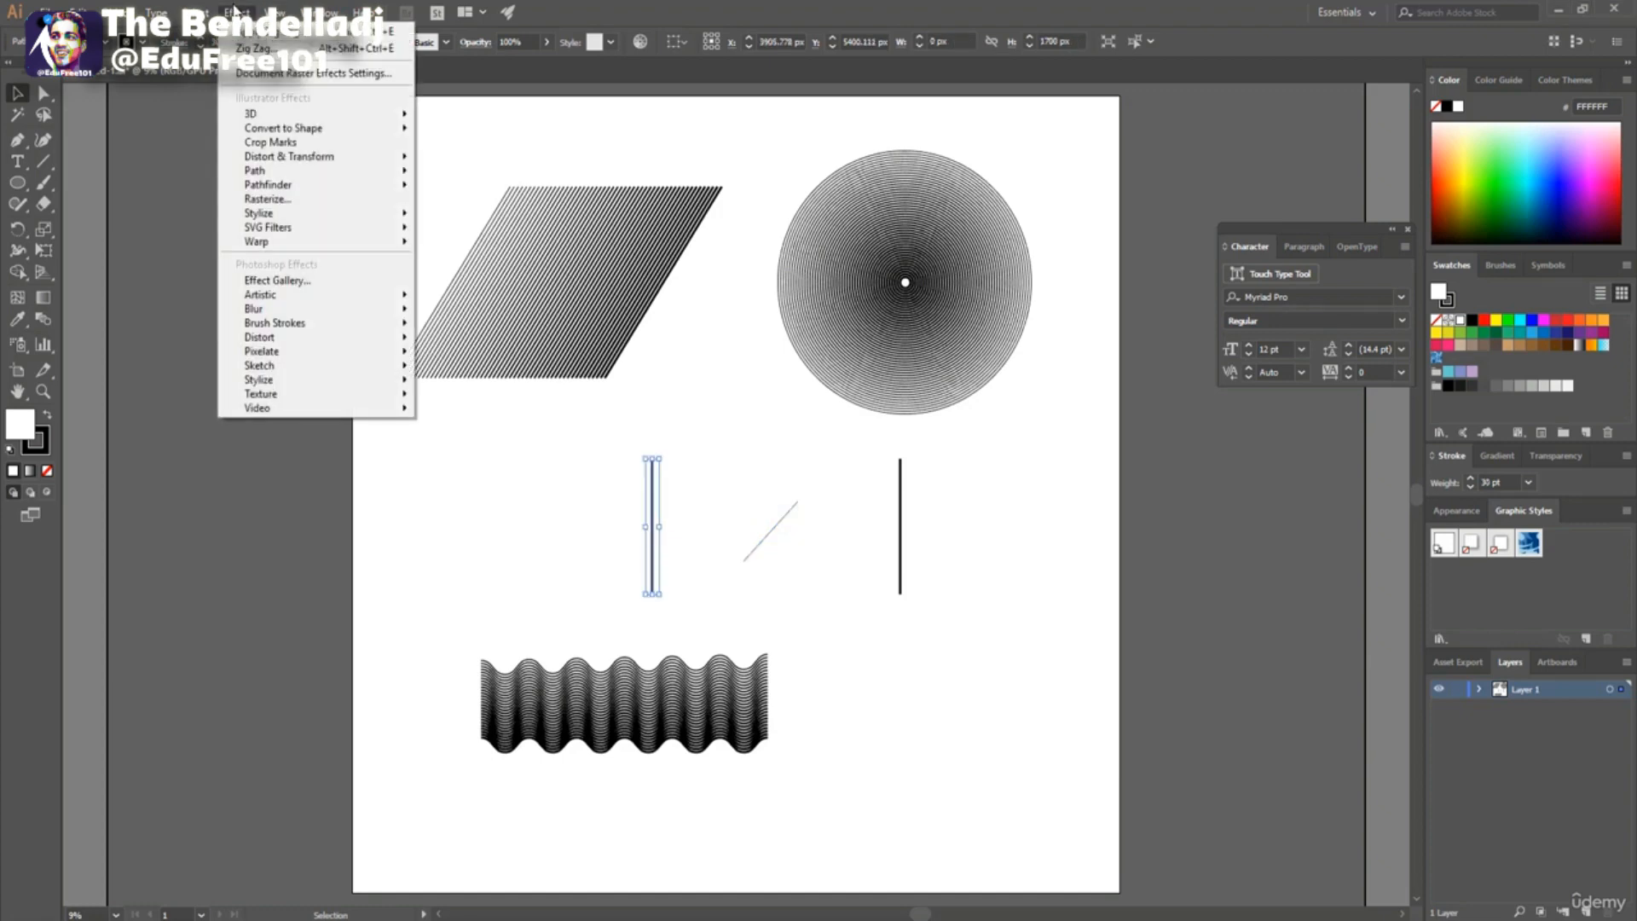
mouse_move(312, 159)
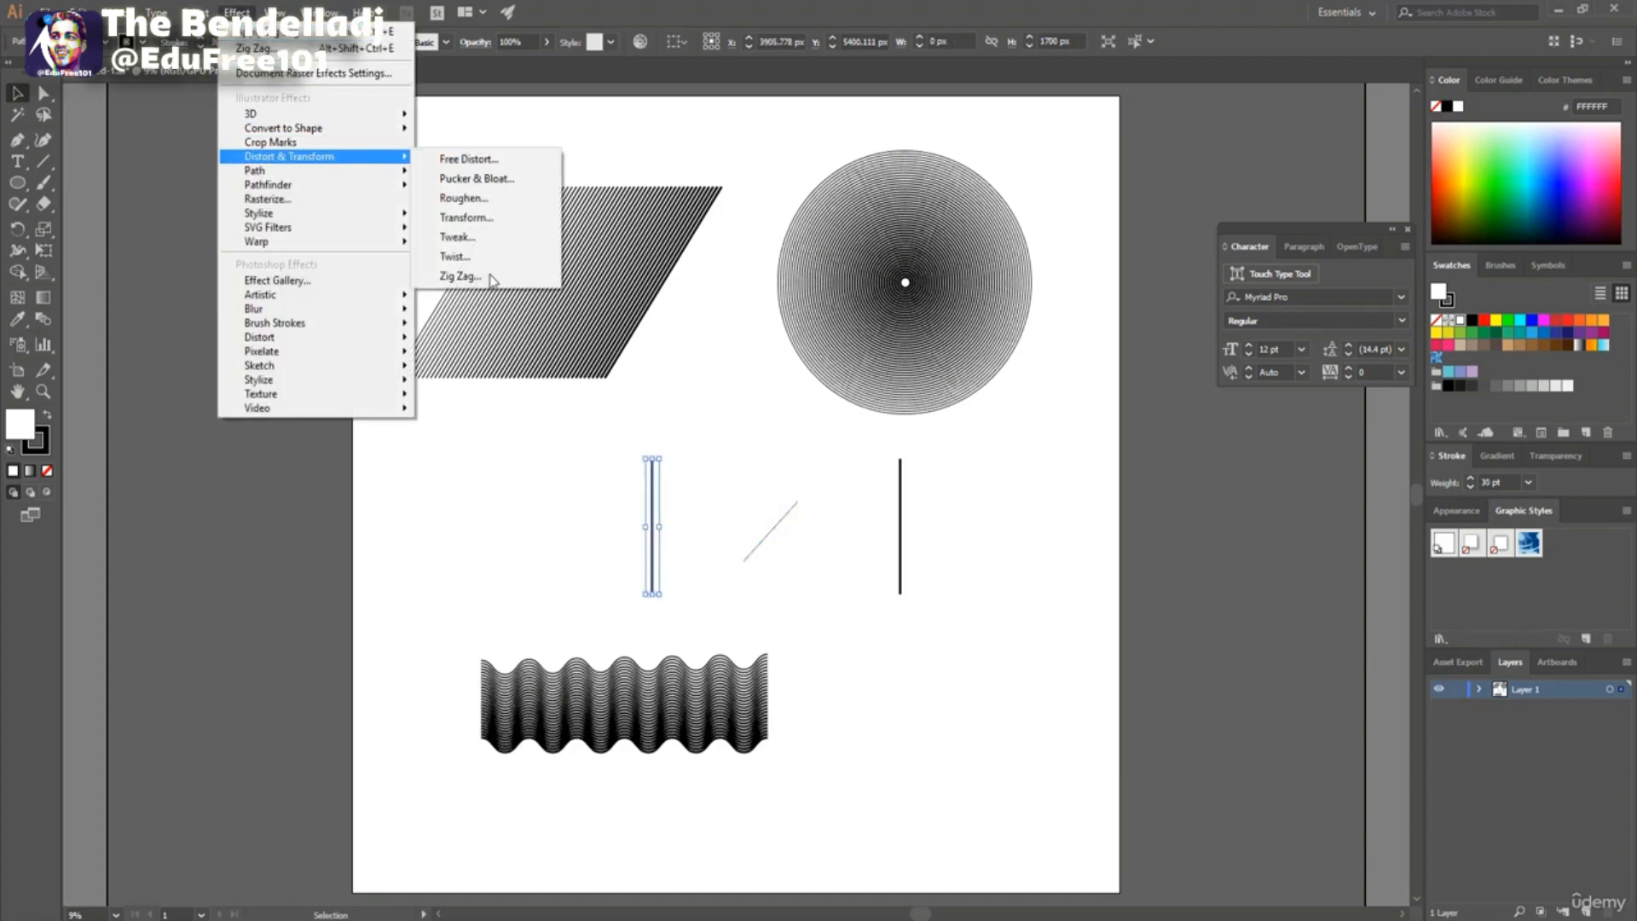
click(461, 276)
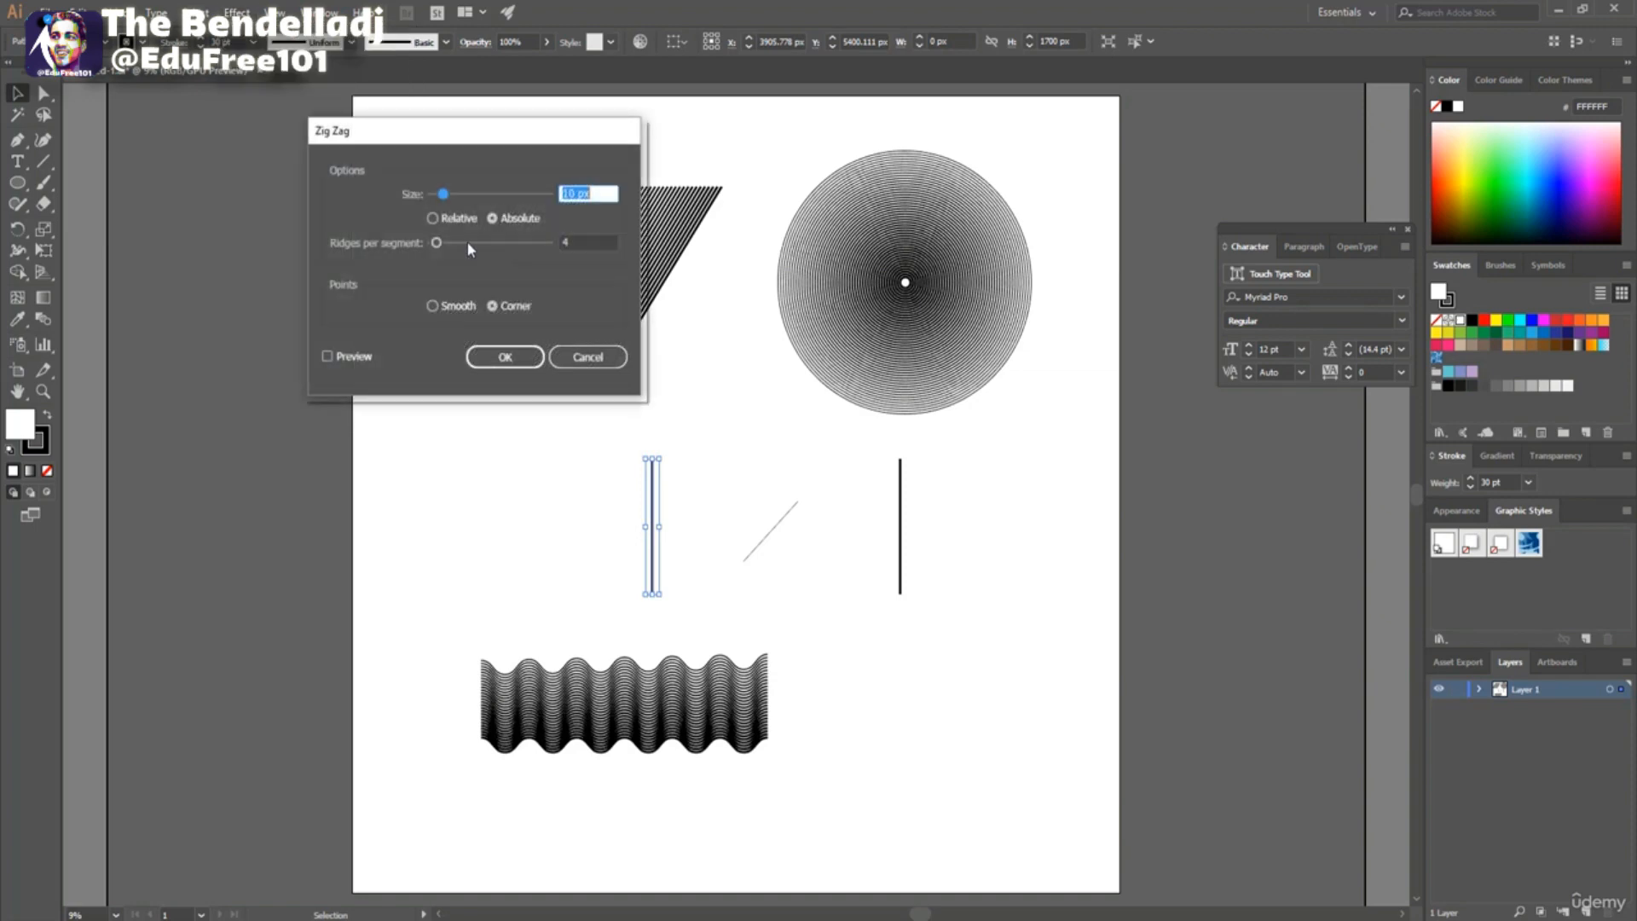
click(435, 306)
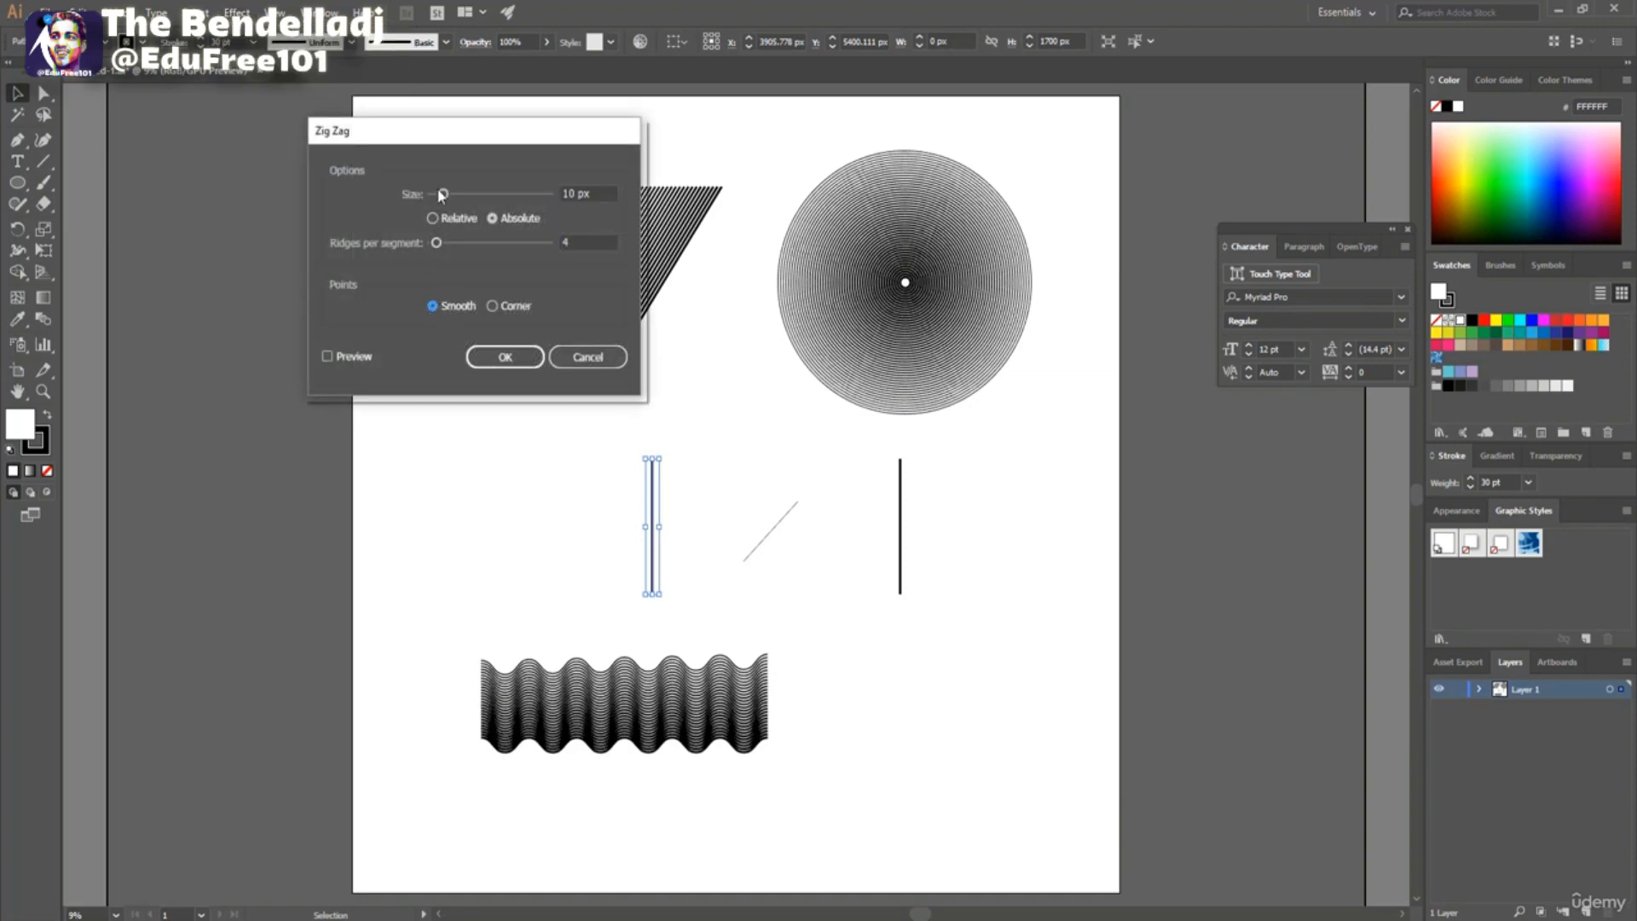
drag(443, 195, 548, 195)
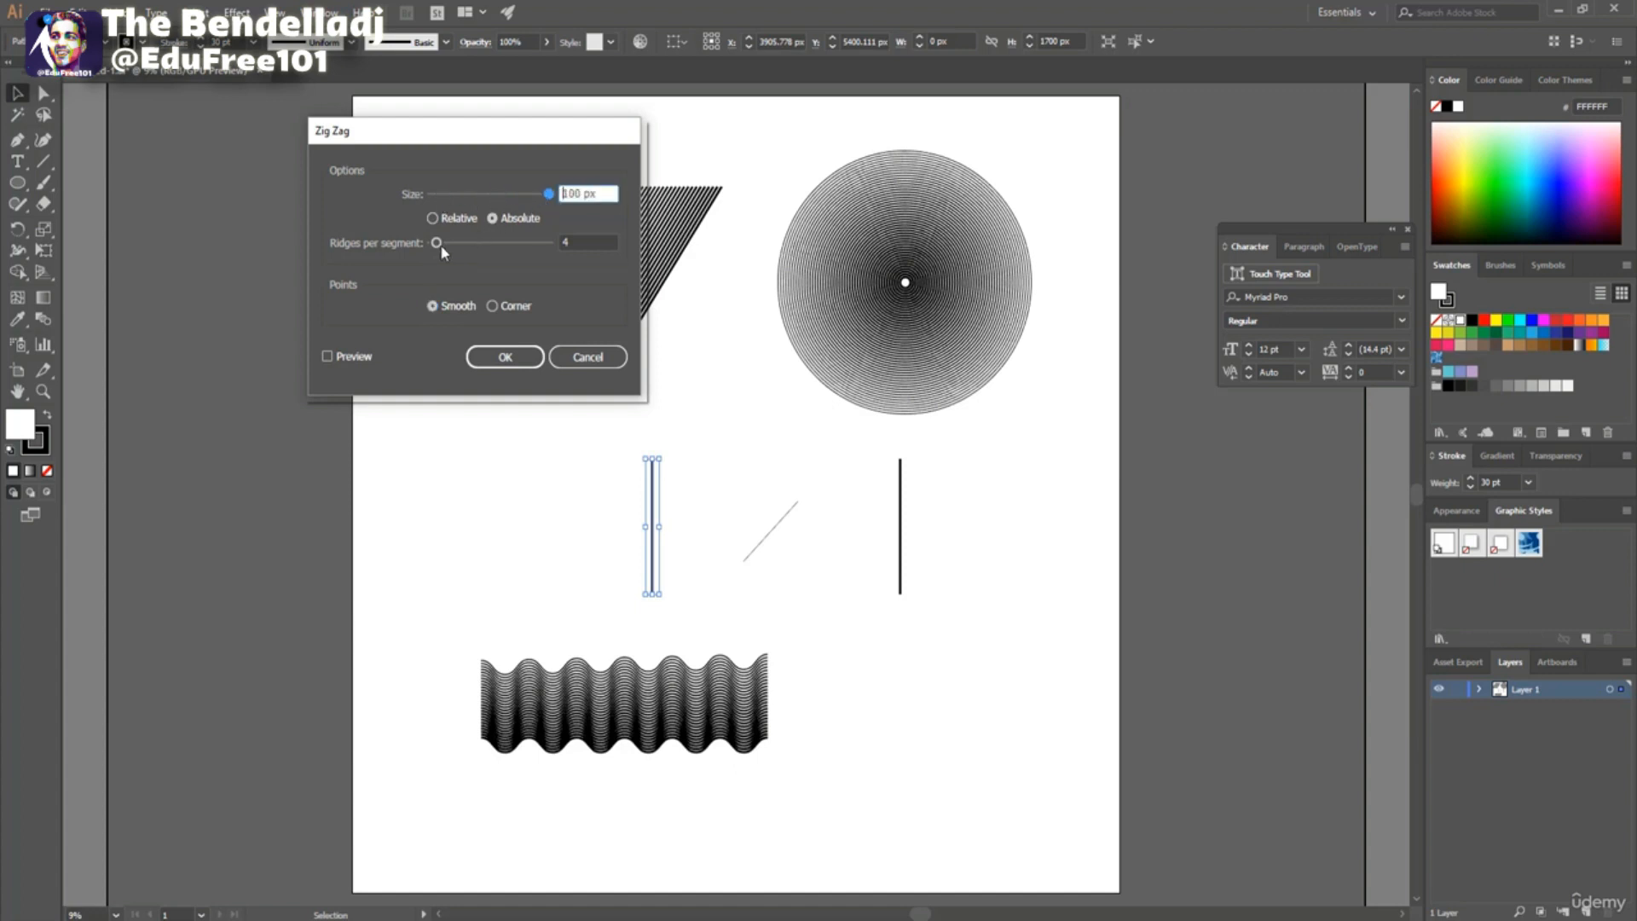
drag(436, 243, 463, 243)
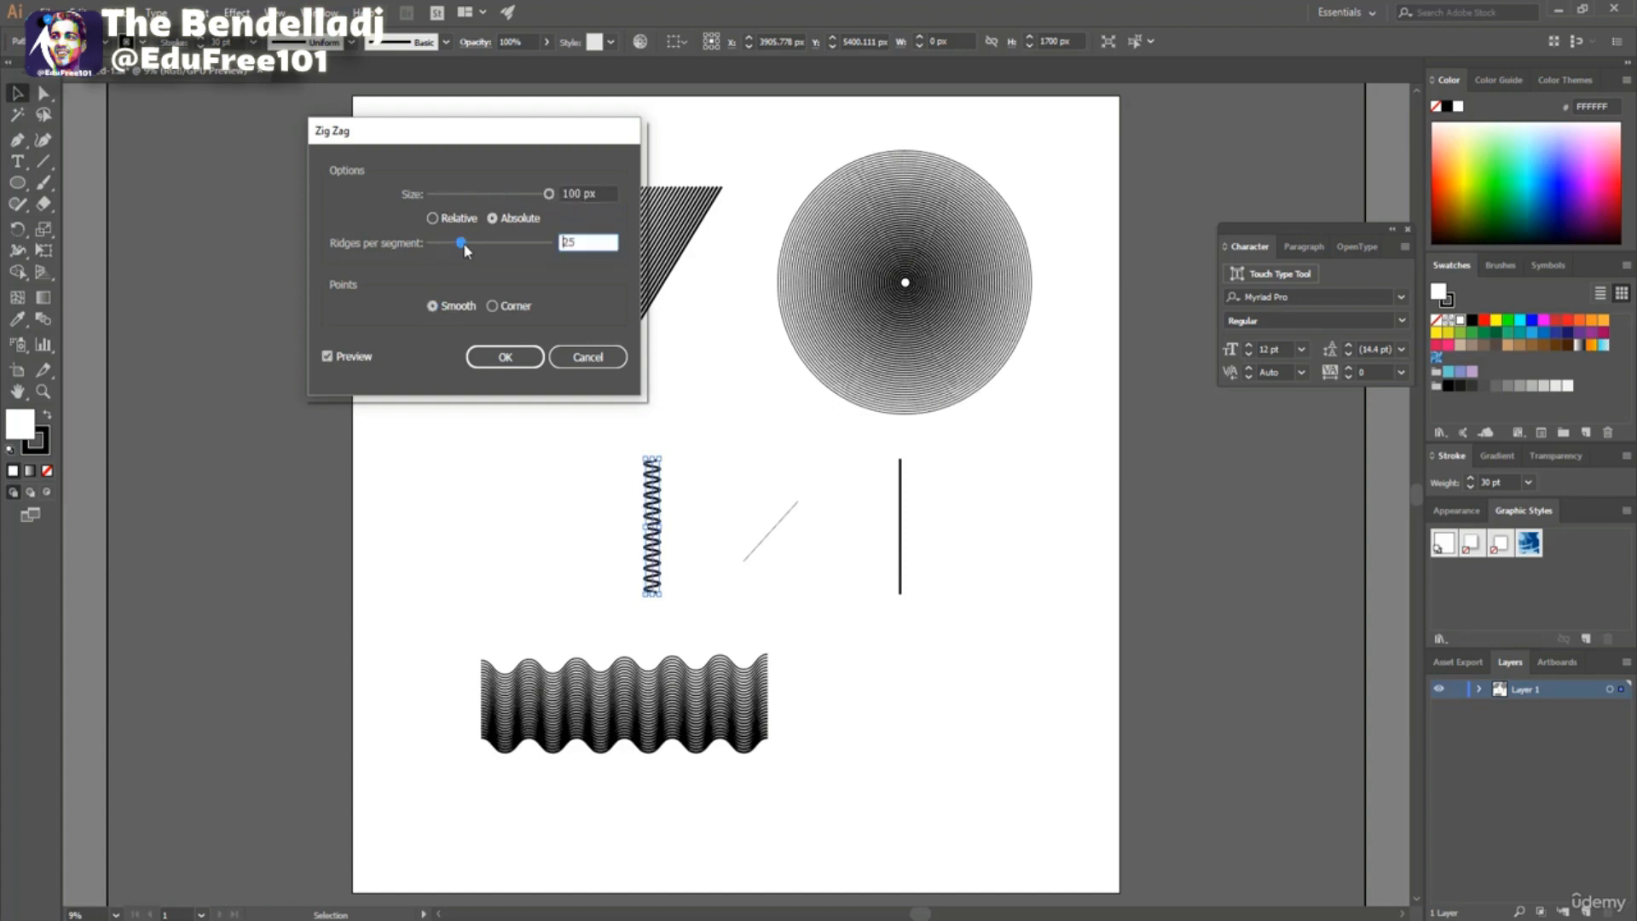
click(503, 358)
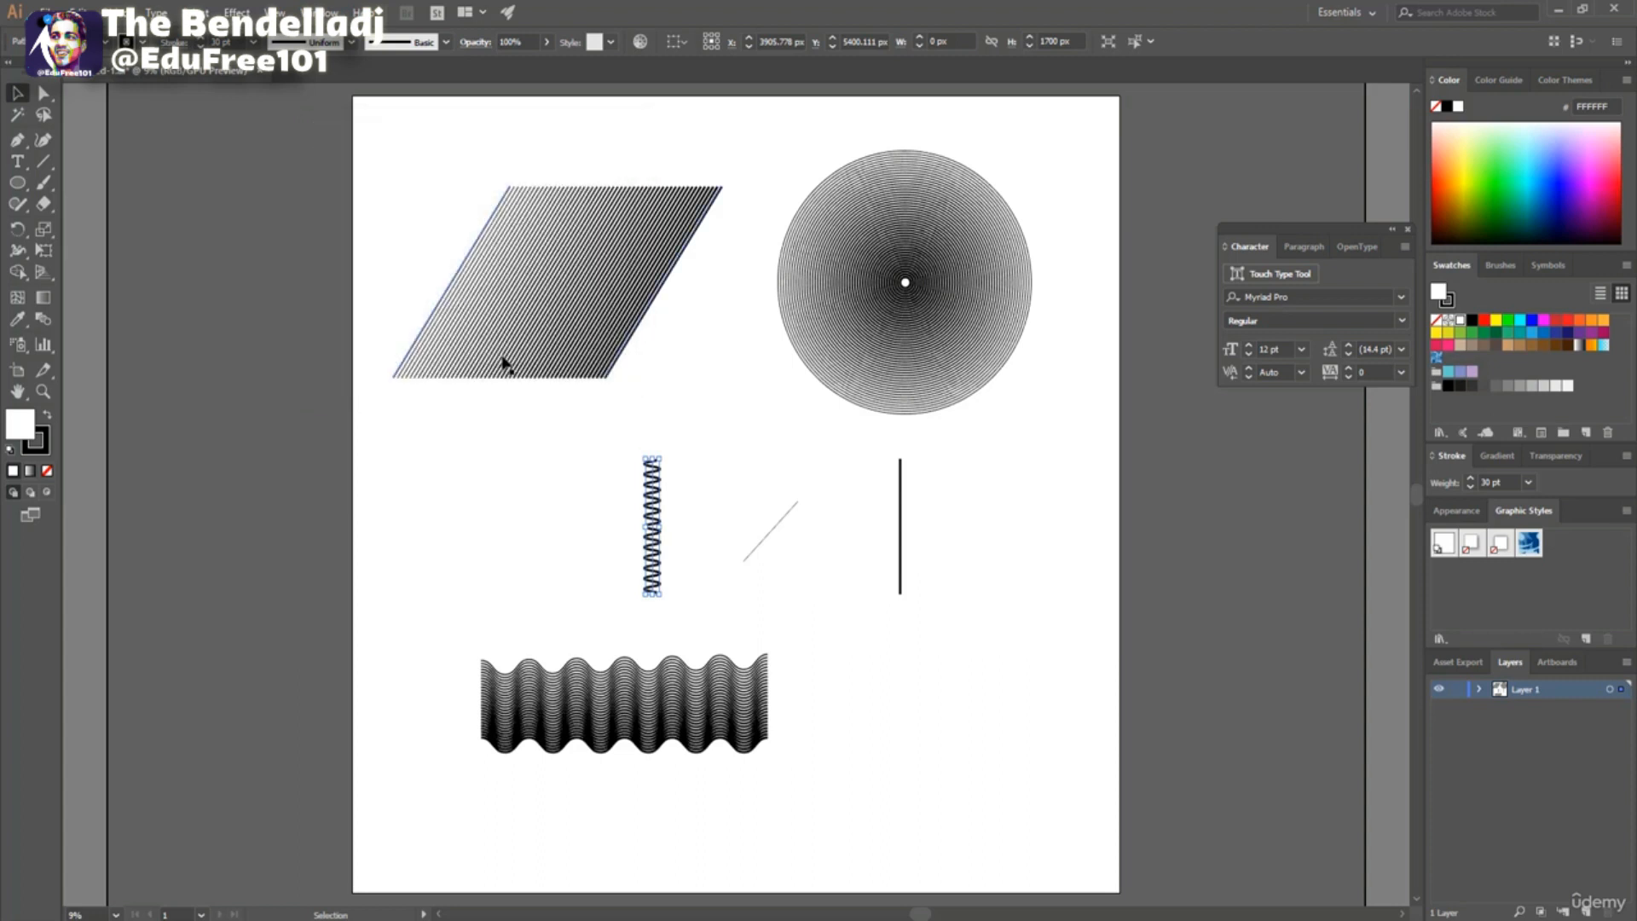
Apply a Zig Zag effect to the right vertical line with 100 px absolute size, 25 ridges per segment and smooth points.
click(902, 501)
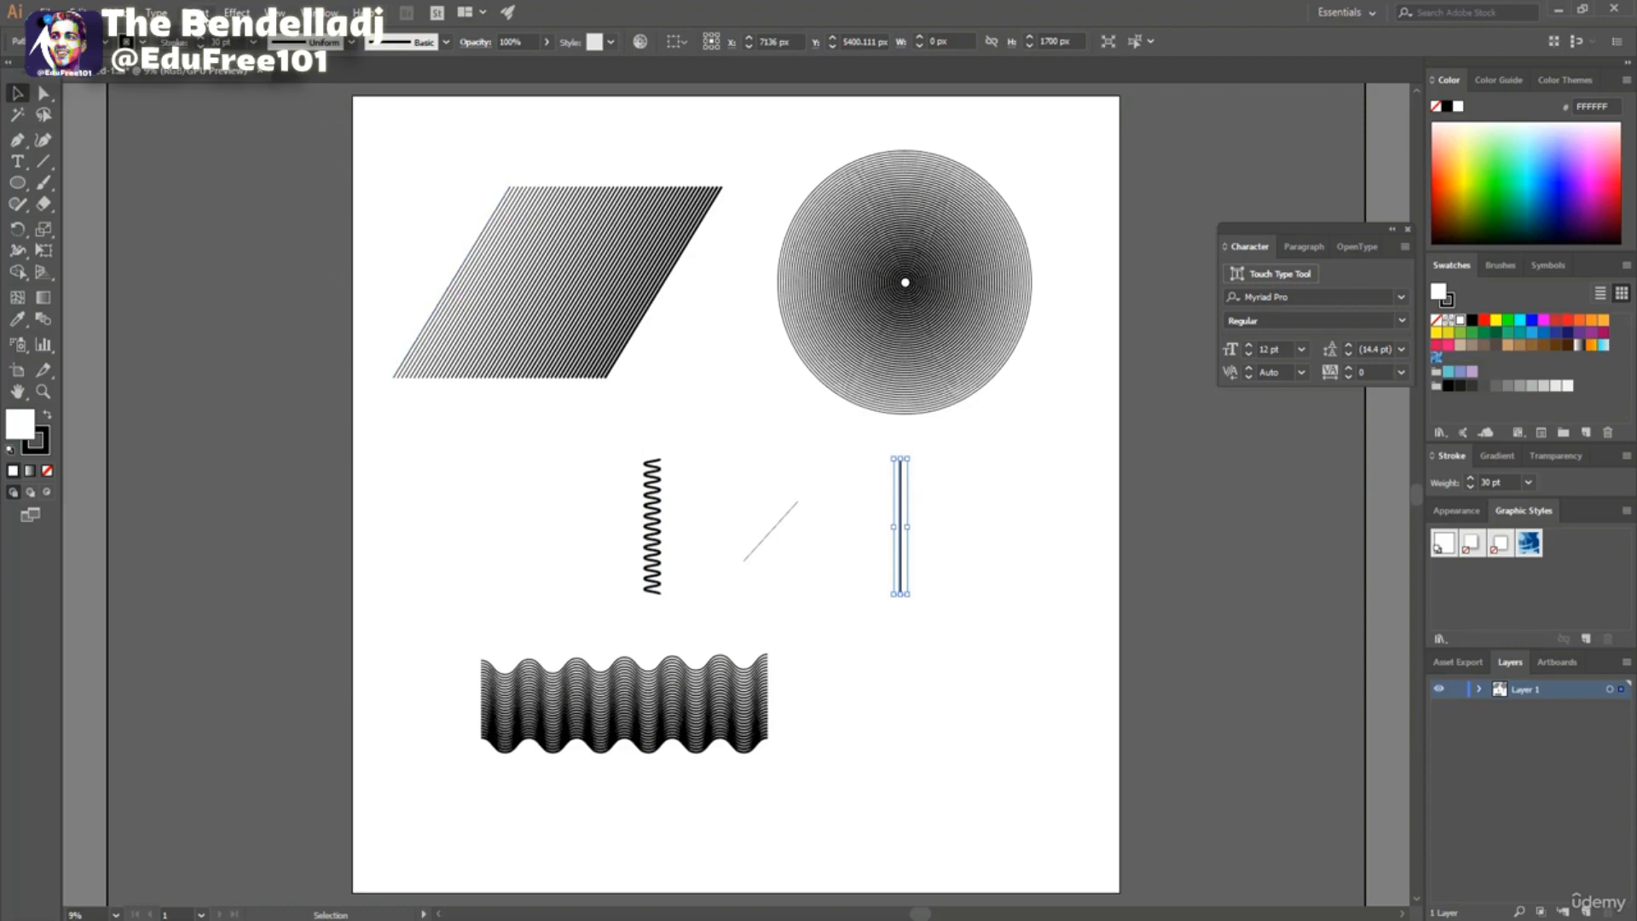
click(236, 12)
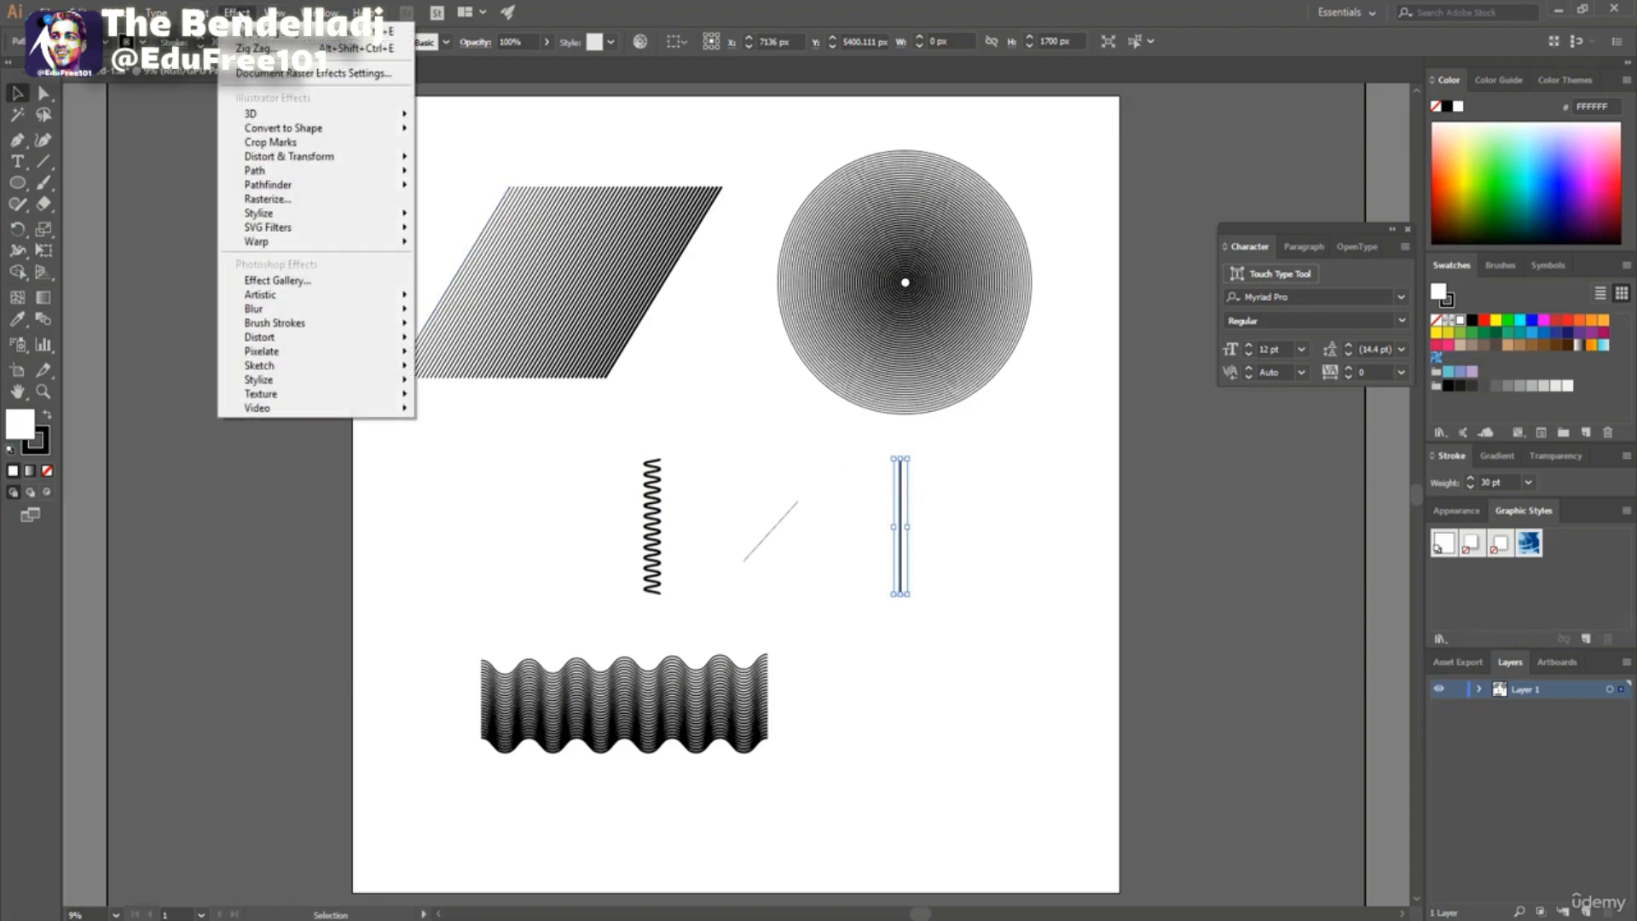
mouse_move(324, 156)
click(474, 278)
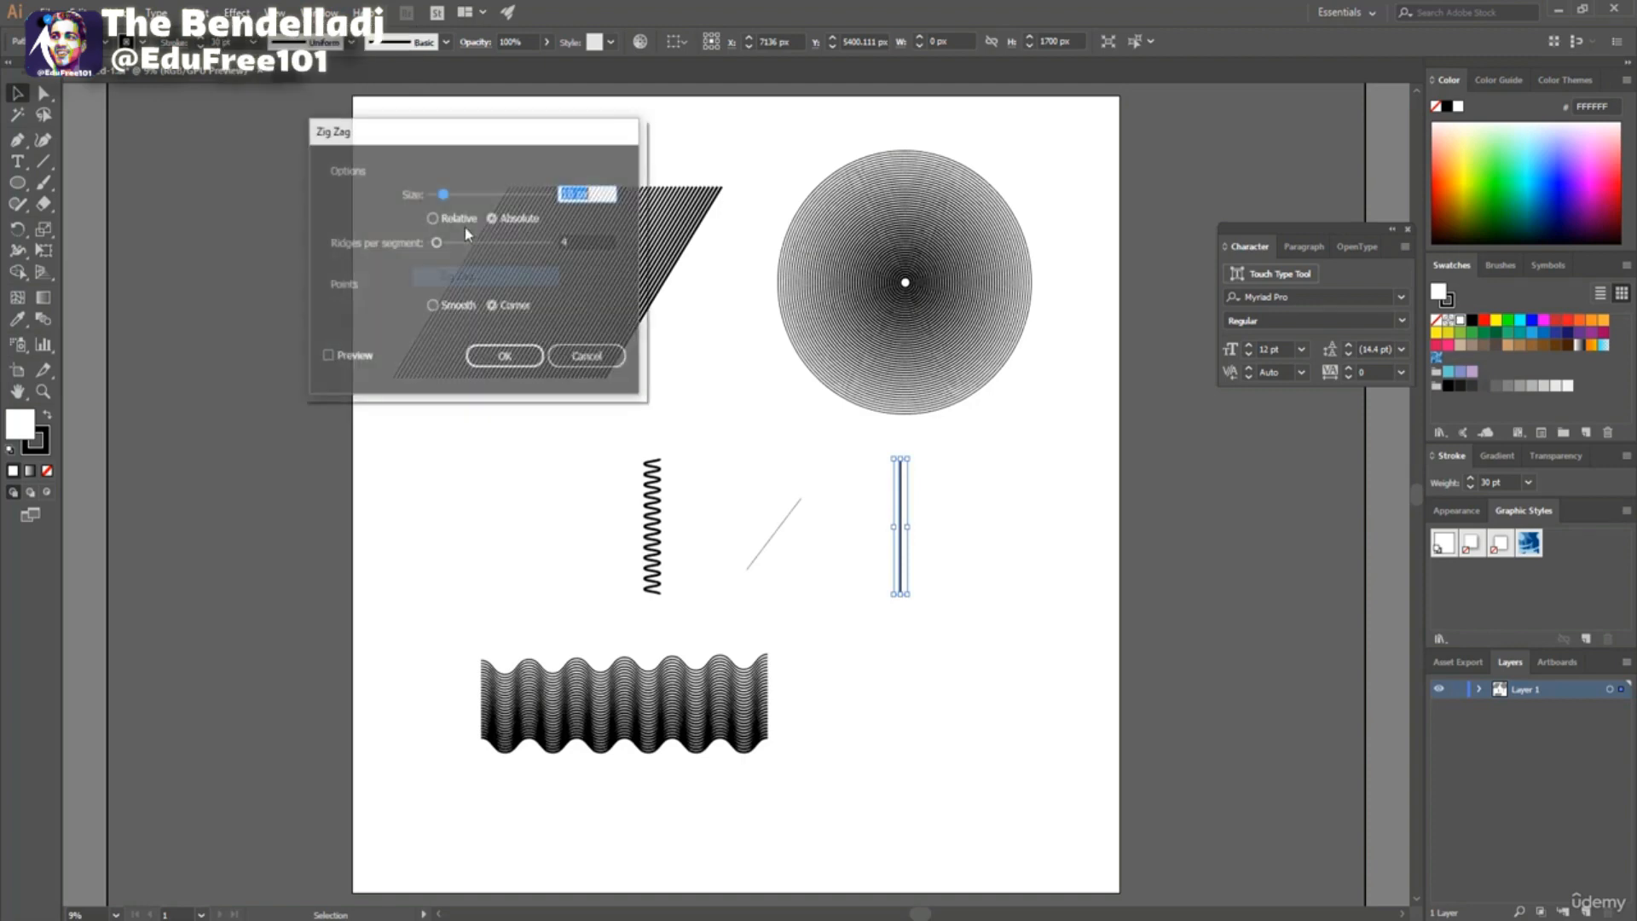
text(100)
key(Tab)
key(Tab)
text(9)
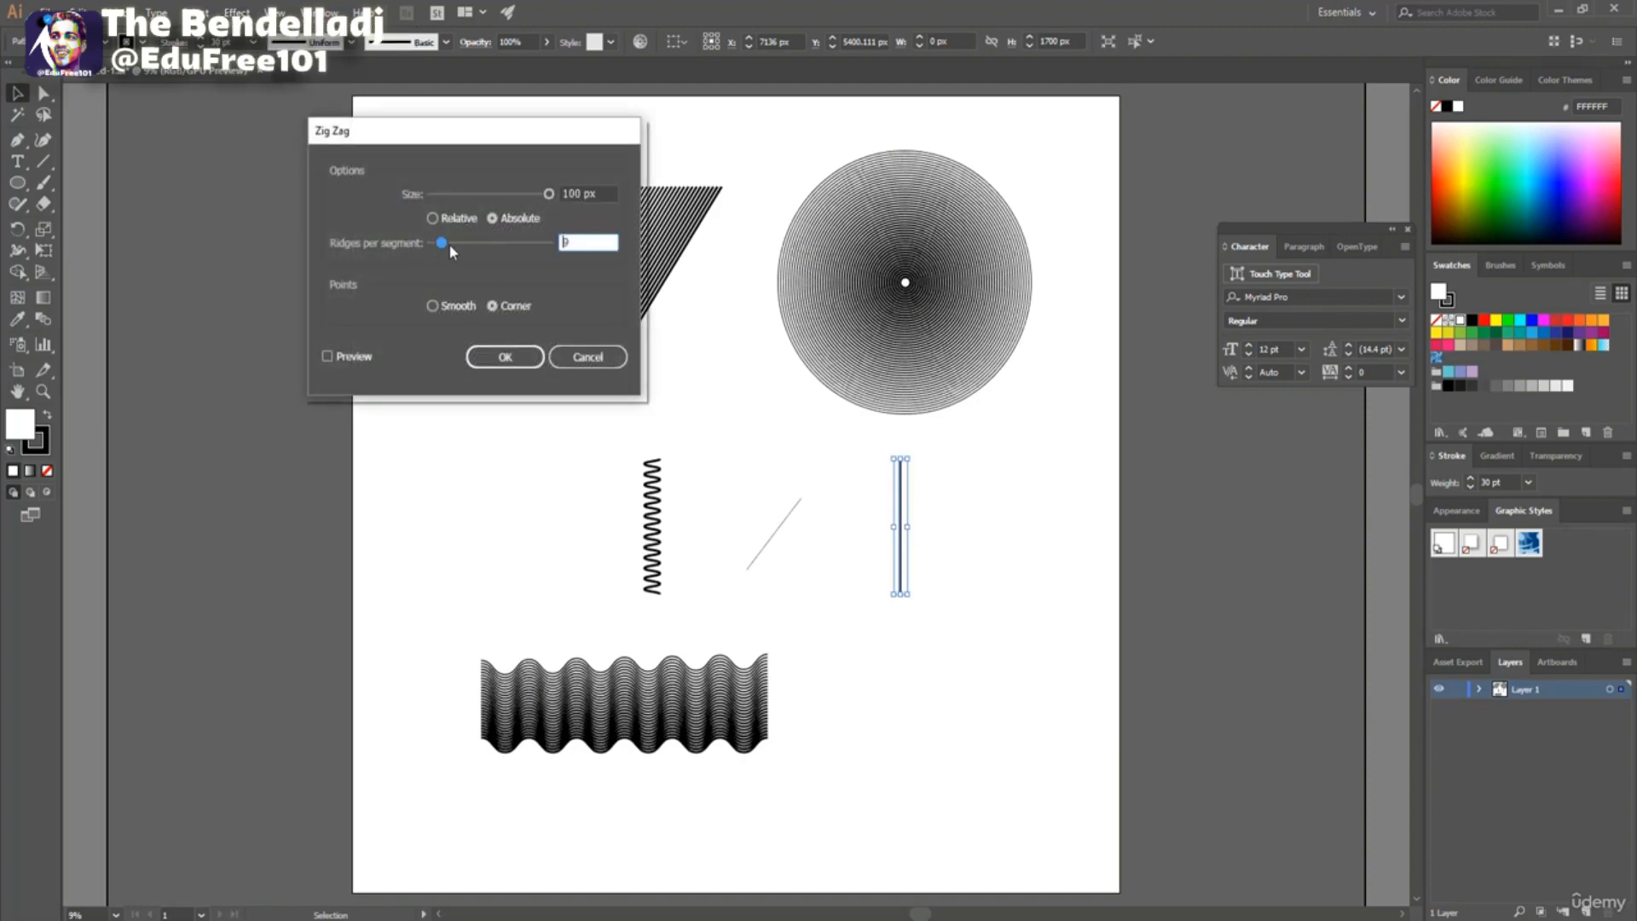
drag(464, 246, 466, 246)
click(433, 305)
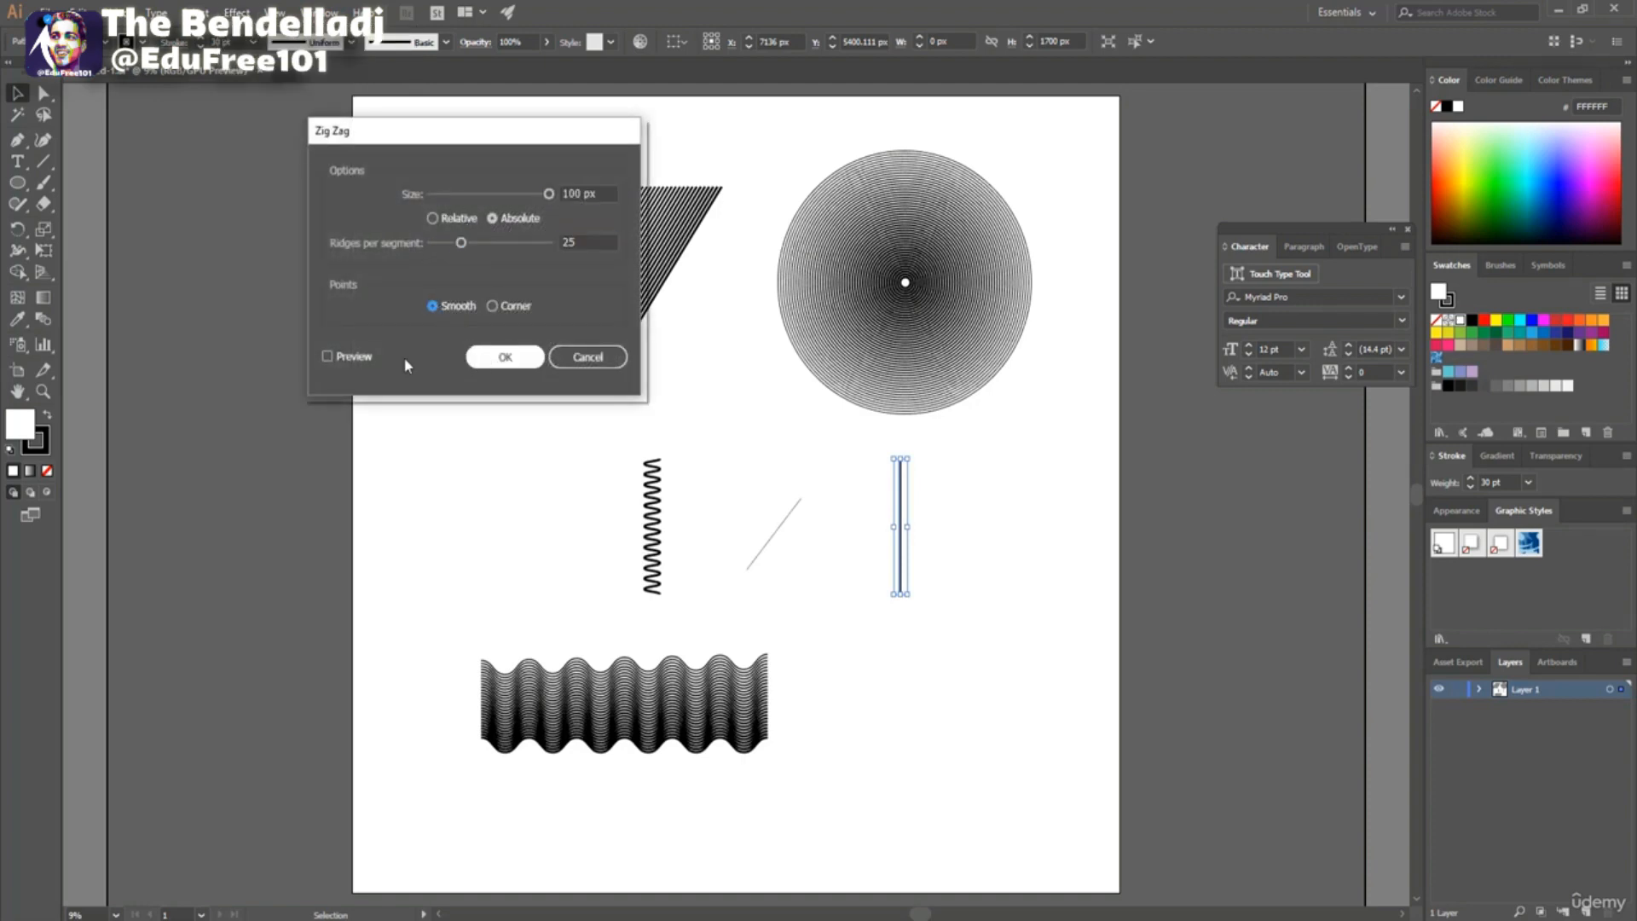
click(327, 355)
click(503, 357)
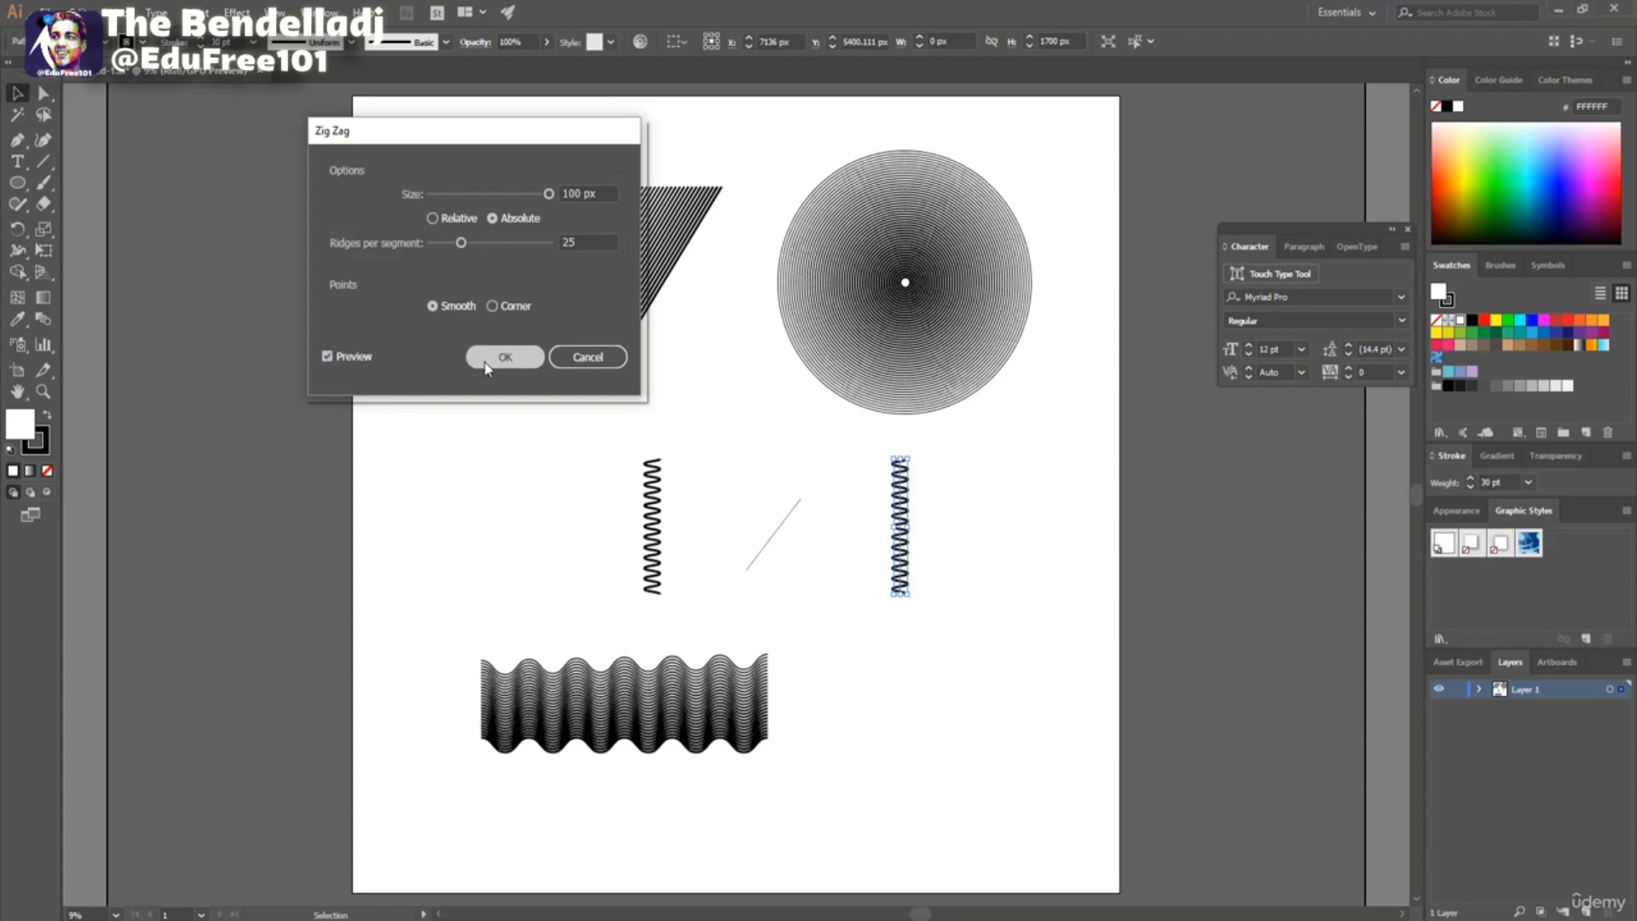
Apply a Zig Zag effect to the diagonal line with 75 px absolute size, 4 ridges per segment and smooth points.
click(777, 533)
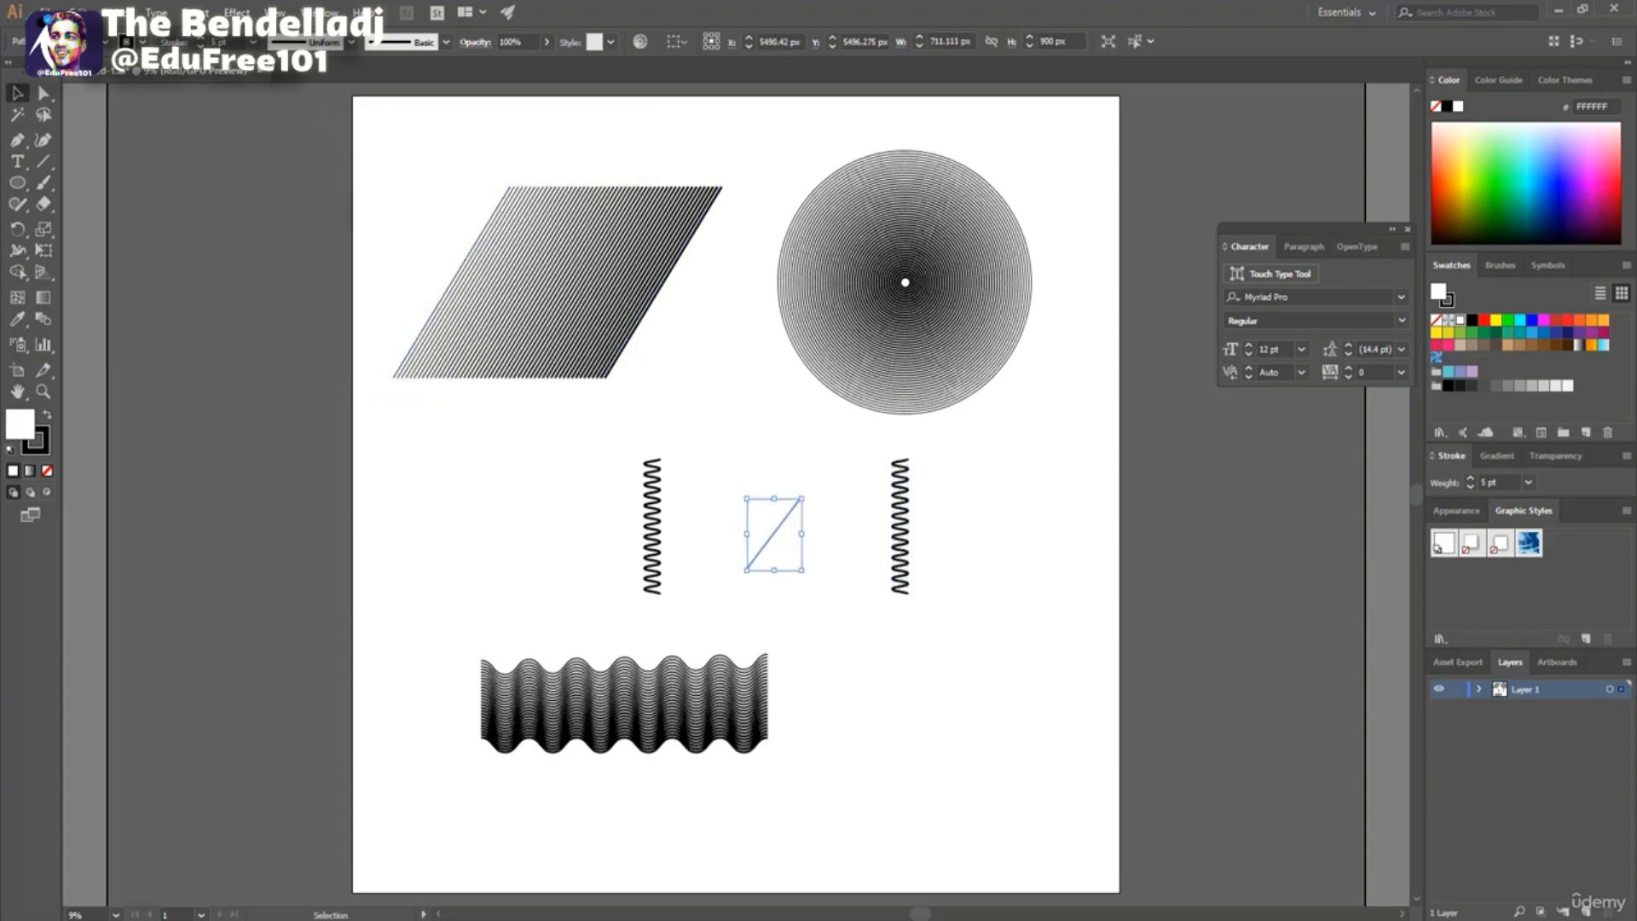
click(237, 12)
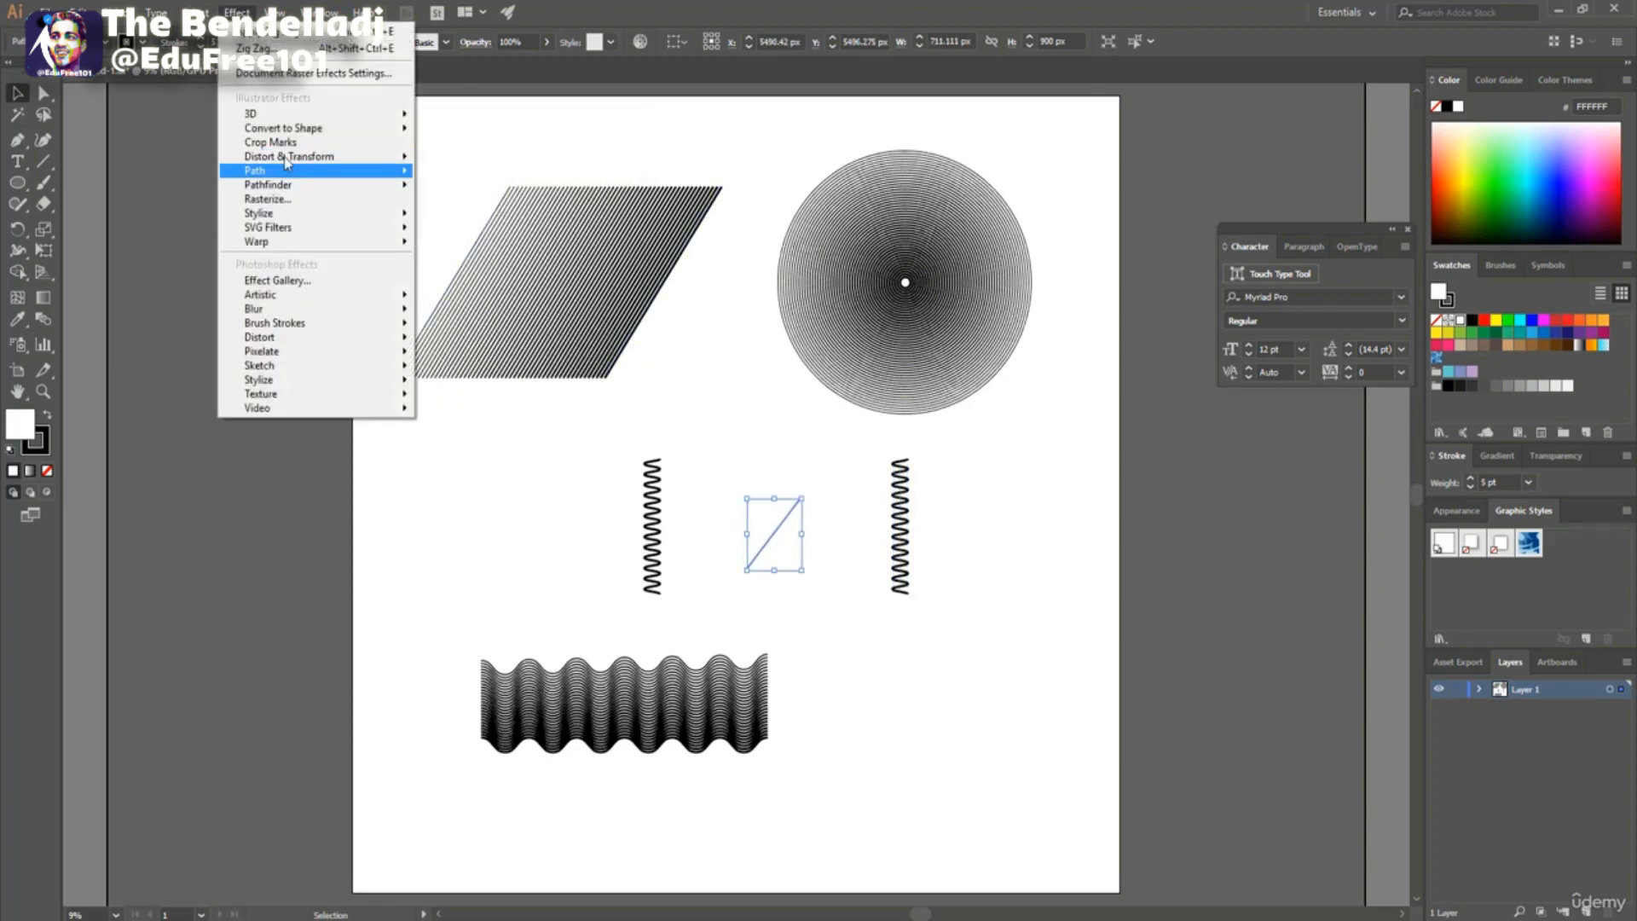
mouse_move(406, 160)
click(460, 276)
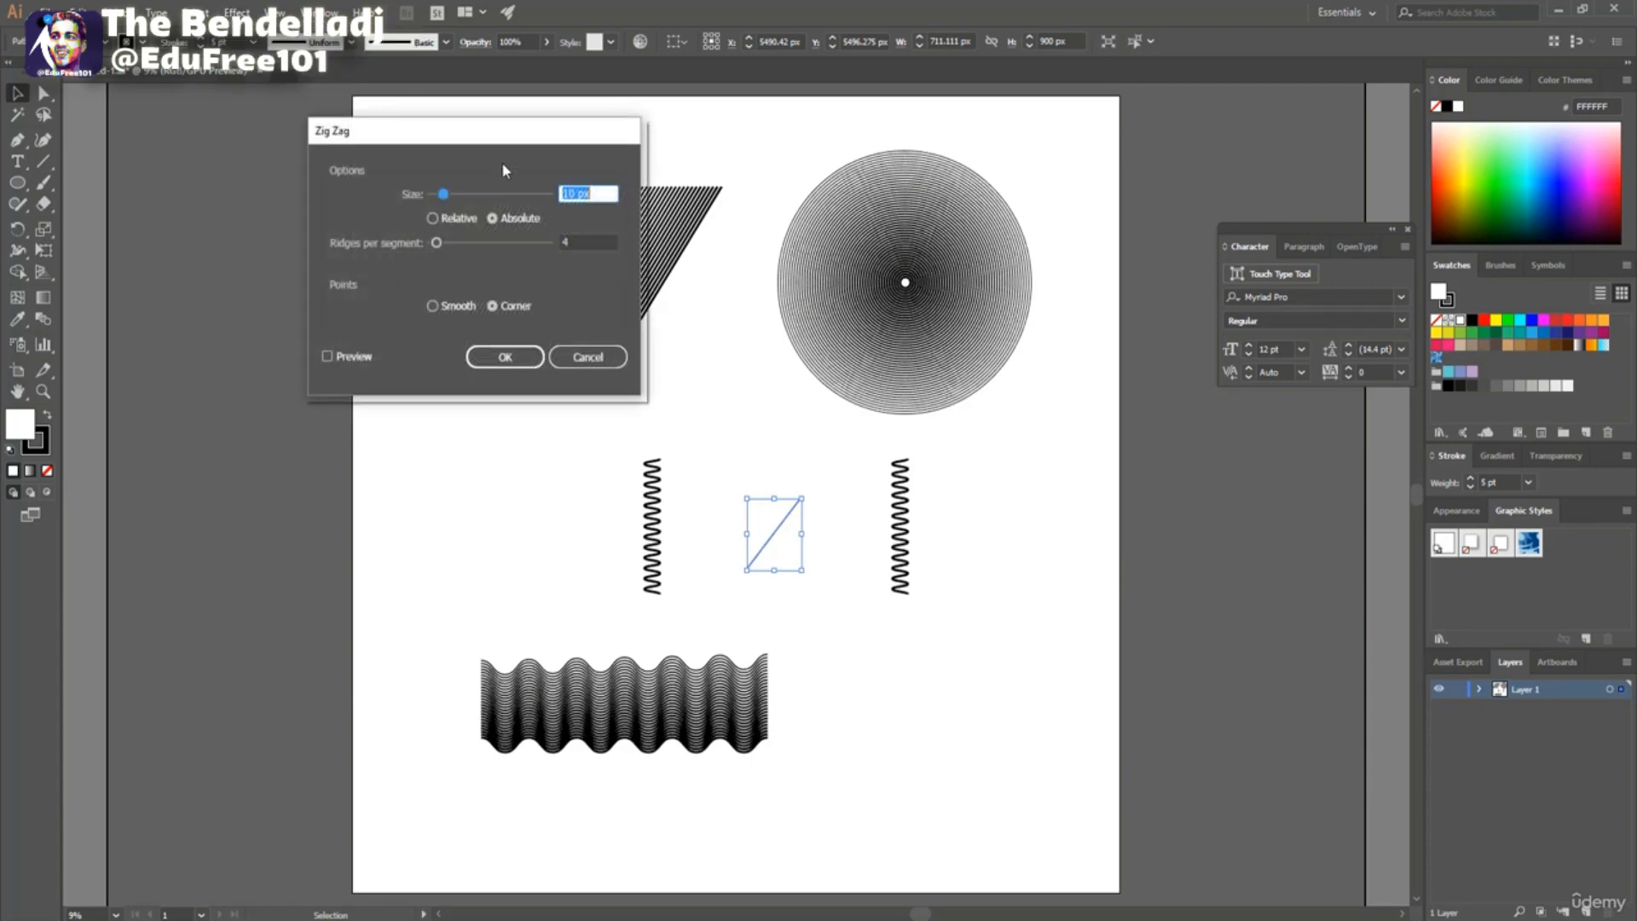
drag(451, 147, 411, 104)
drag(406, 168, 412, 163)
click(287, 323)
click(392, 273)
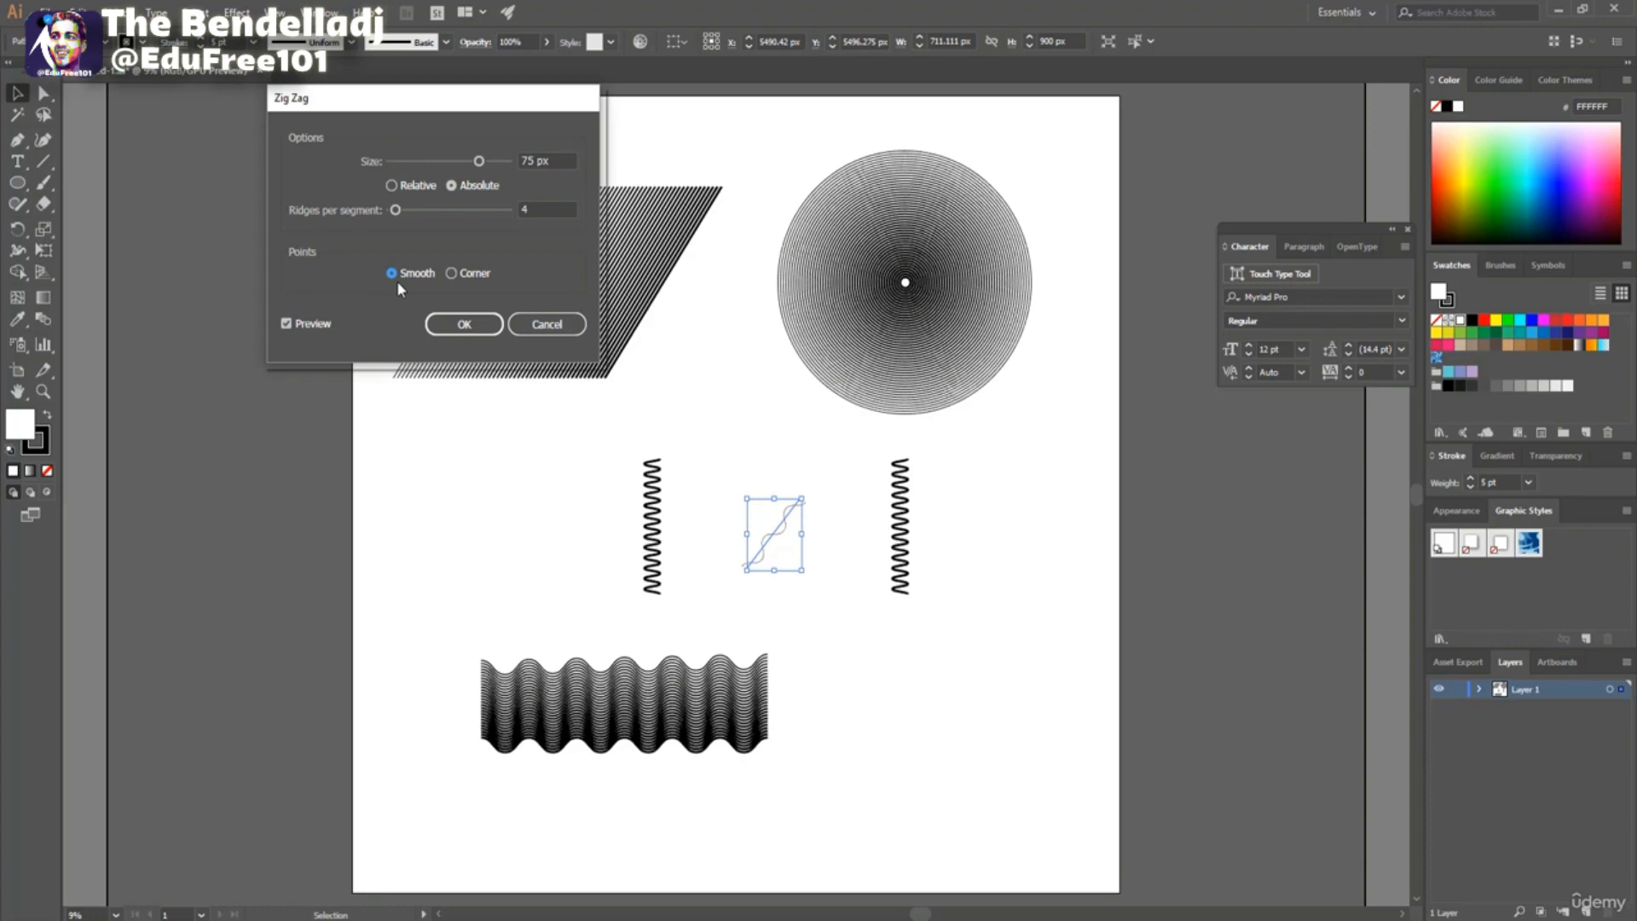
click(470, 326)
Blend the vertical zigzag line, the diagonal wavy line and the second vertical zigzag line into one continuous blend.
drag(604, 427, 983, 616)
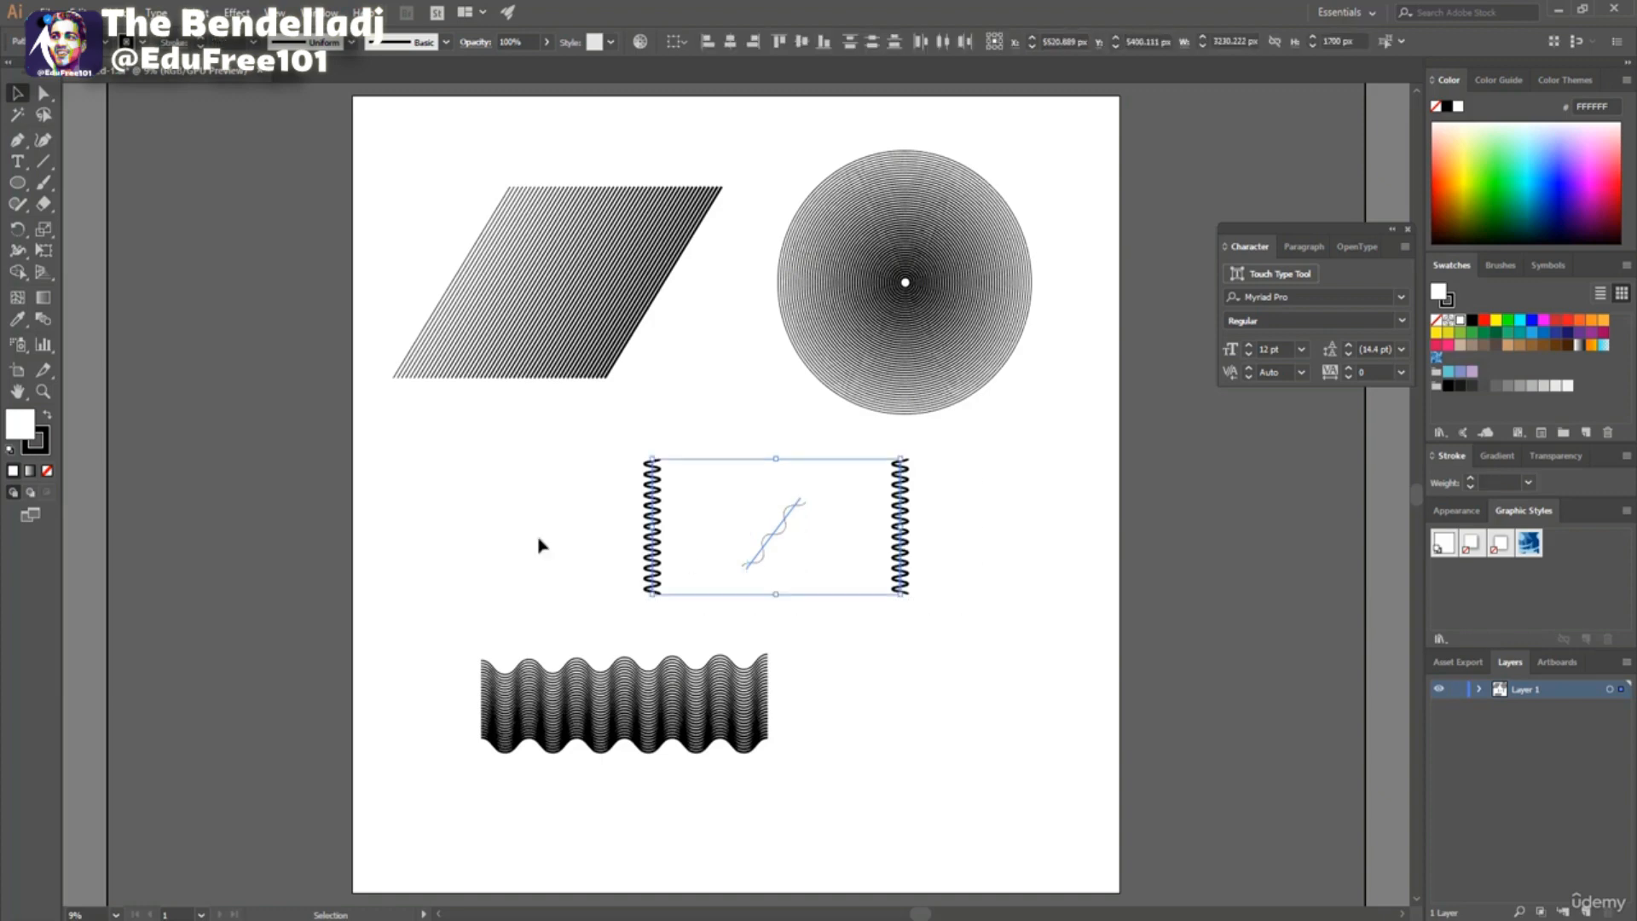
click(46, 321)
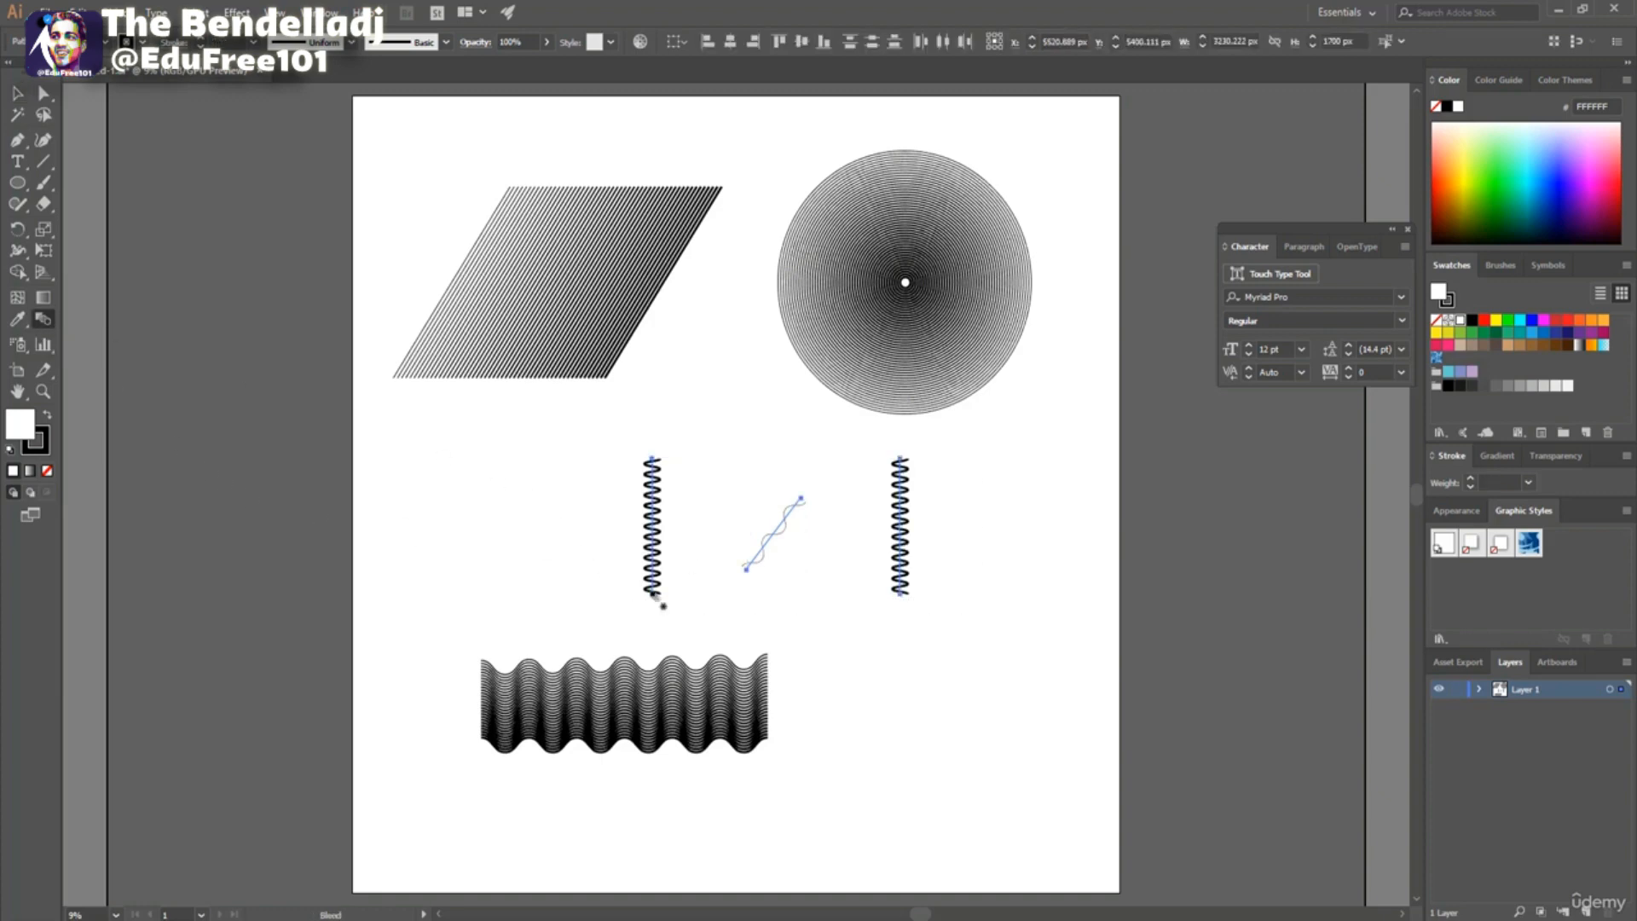
click(653, 595)
click(747, 570)
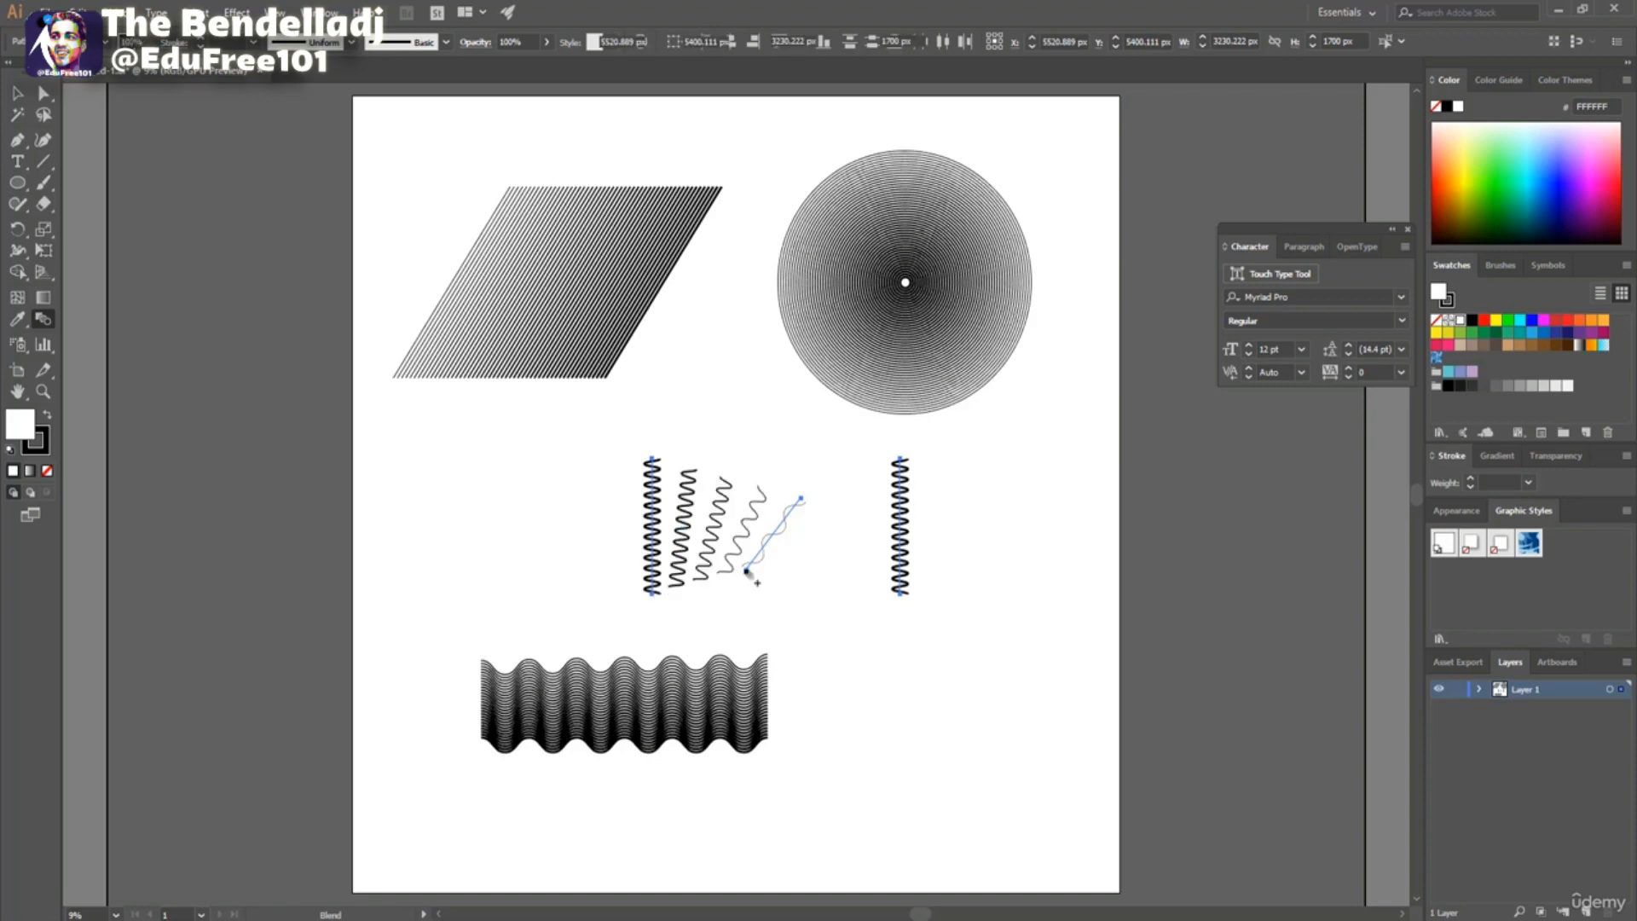
click(901, 596)
Switch the zigzag blend's spacing from Smooth Color to Specified Steps.
double_click(45, 320)
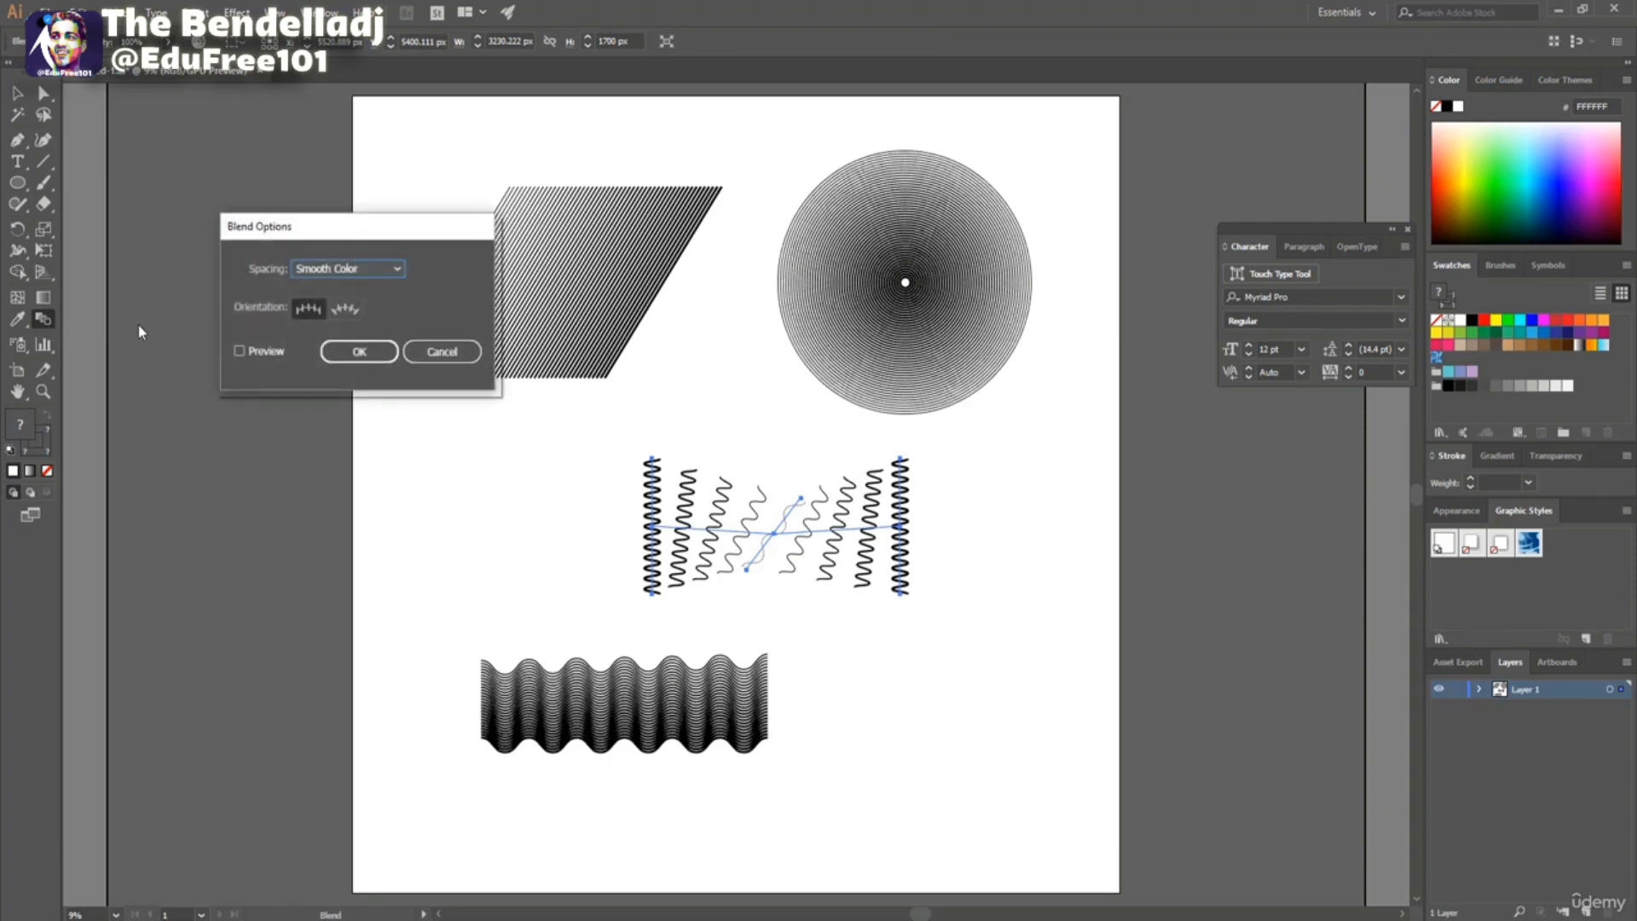
click(348, 269)
click(358, 312)
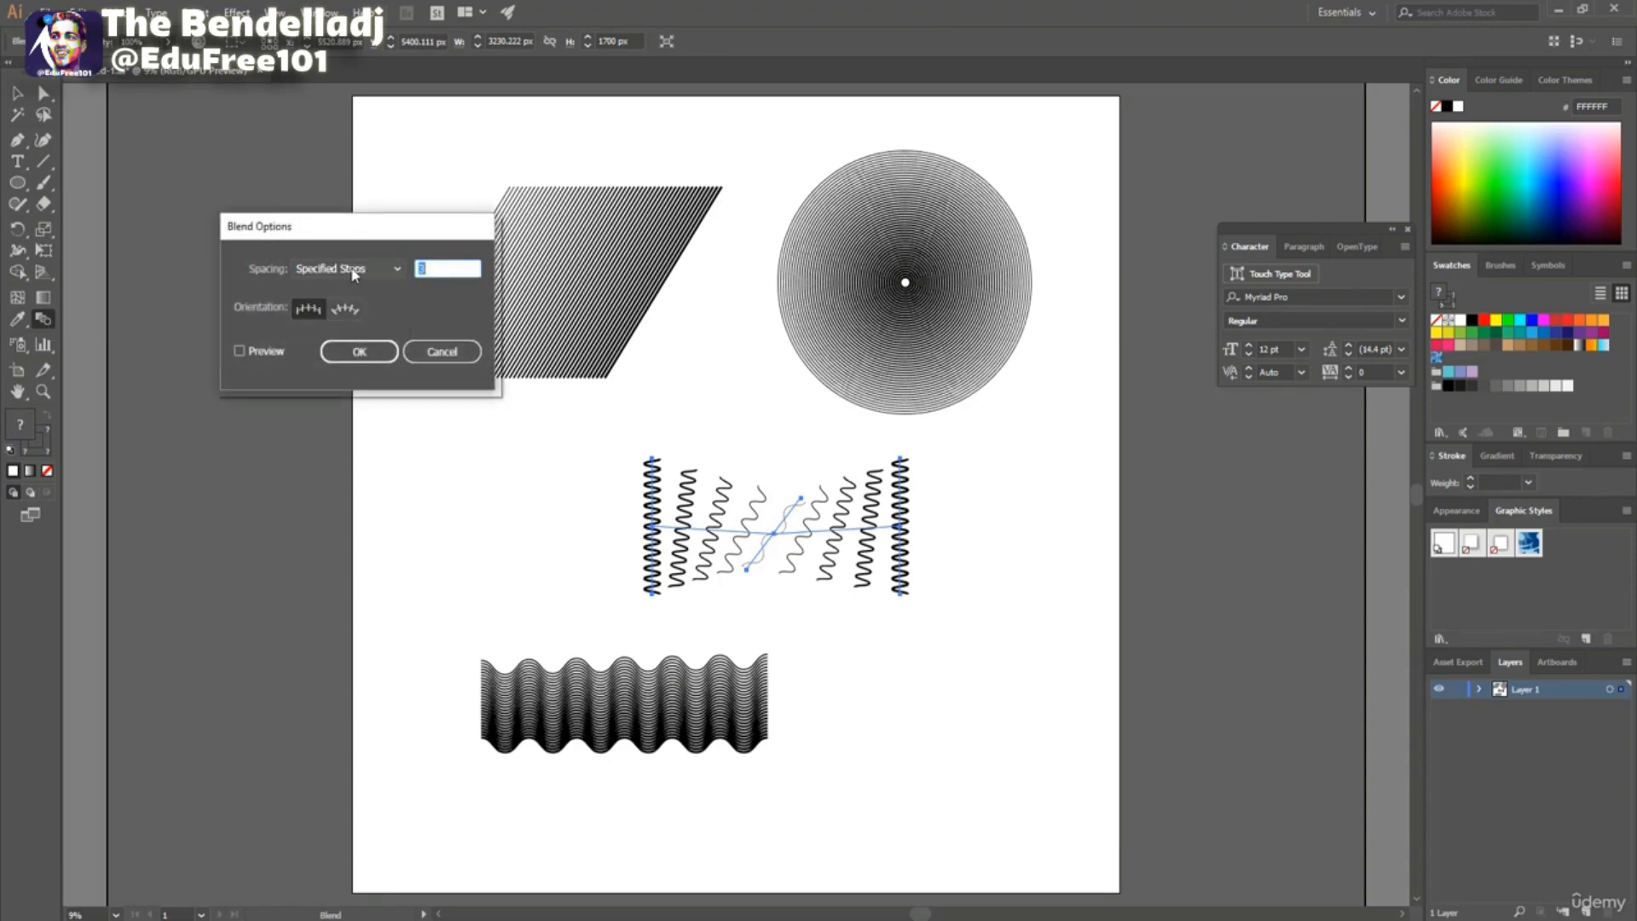
click(354, 273)
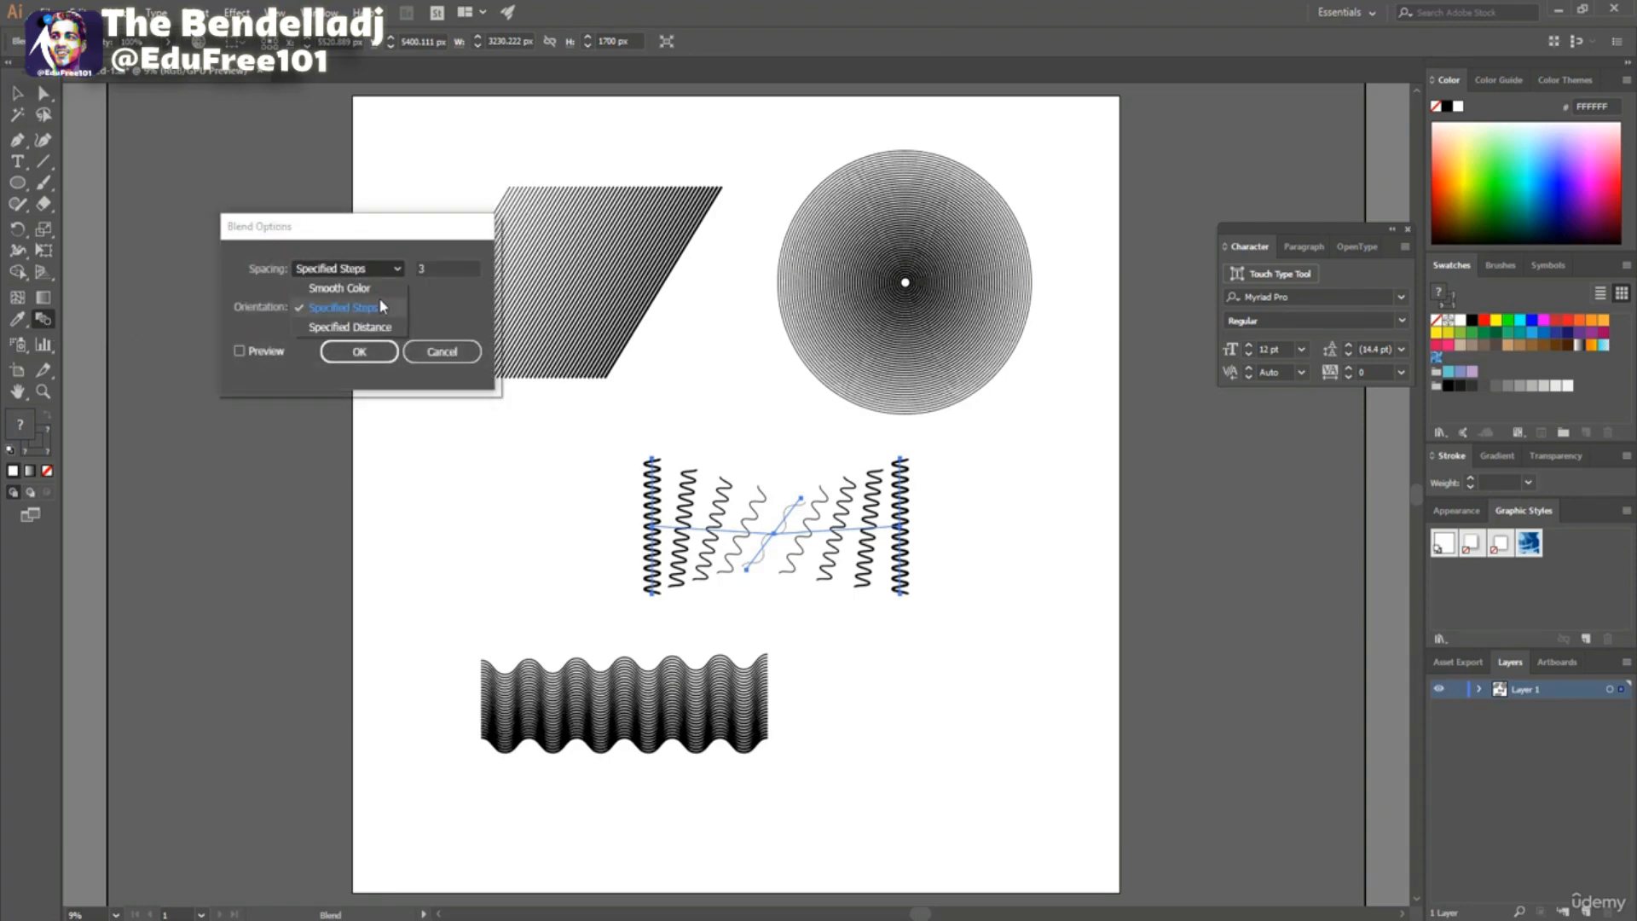
click(445, 295)
key(Tab)
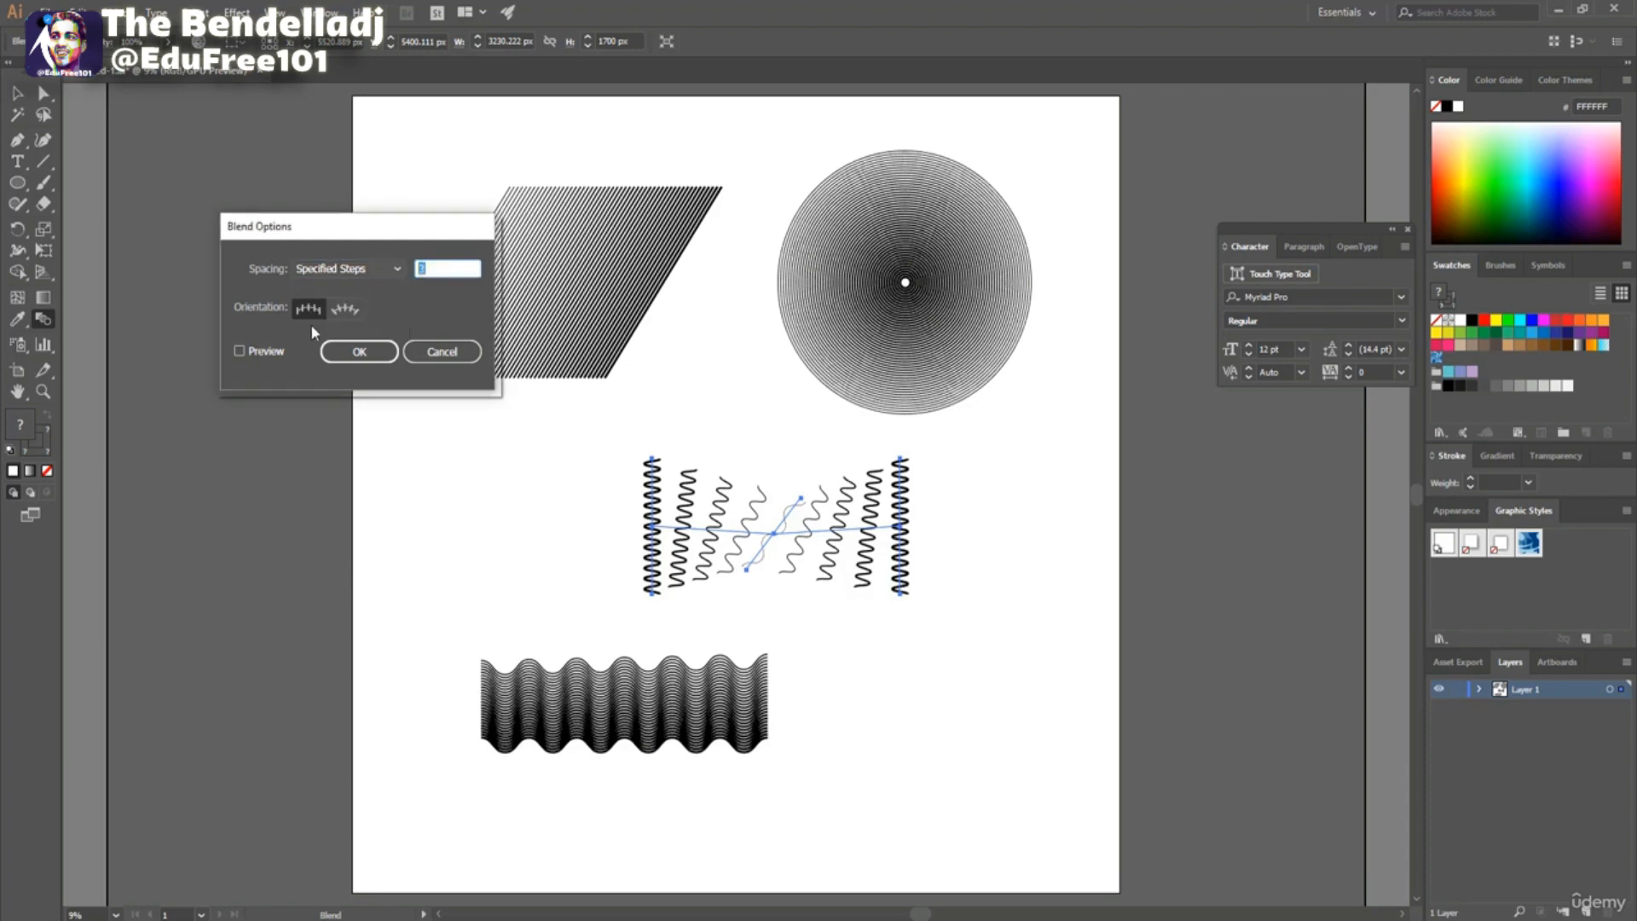
Preview the zigzag blend, increase its number of specified steps for denser lines, apply the options and deselect the artwork.
click(240, 350)
double_click(456, 270)
text(0)
click(240, 351)
double_click(457, 270)
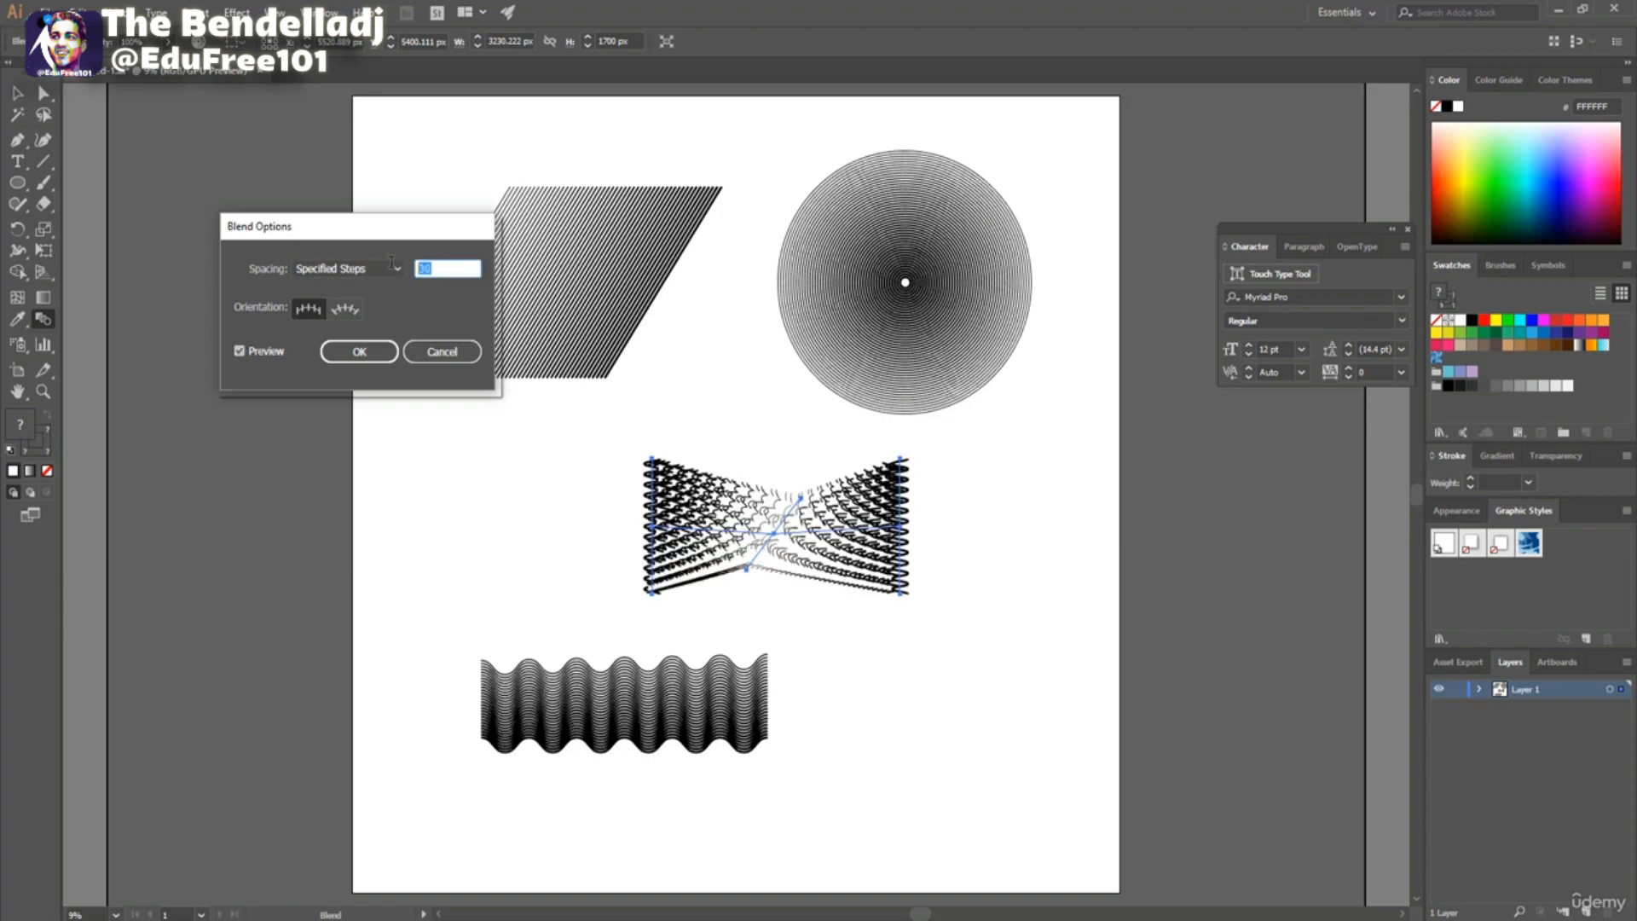
text(9)
click(359, 351)
key(v)
click(275, 498)
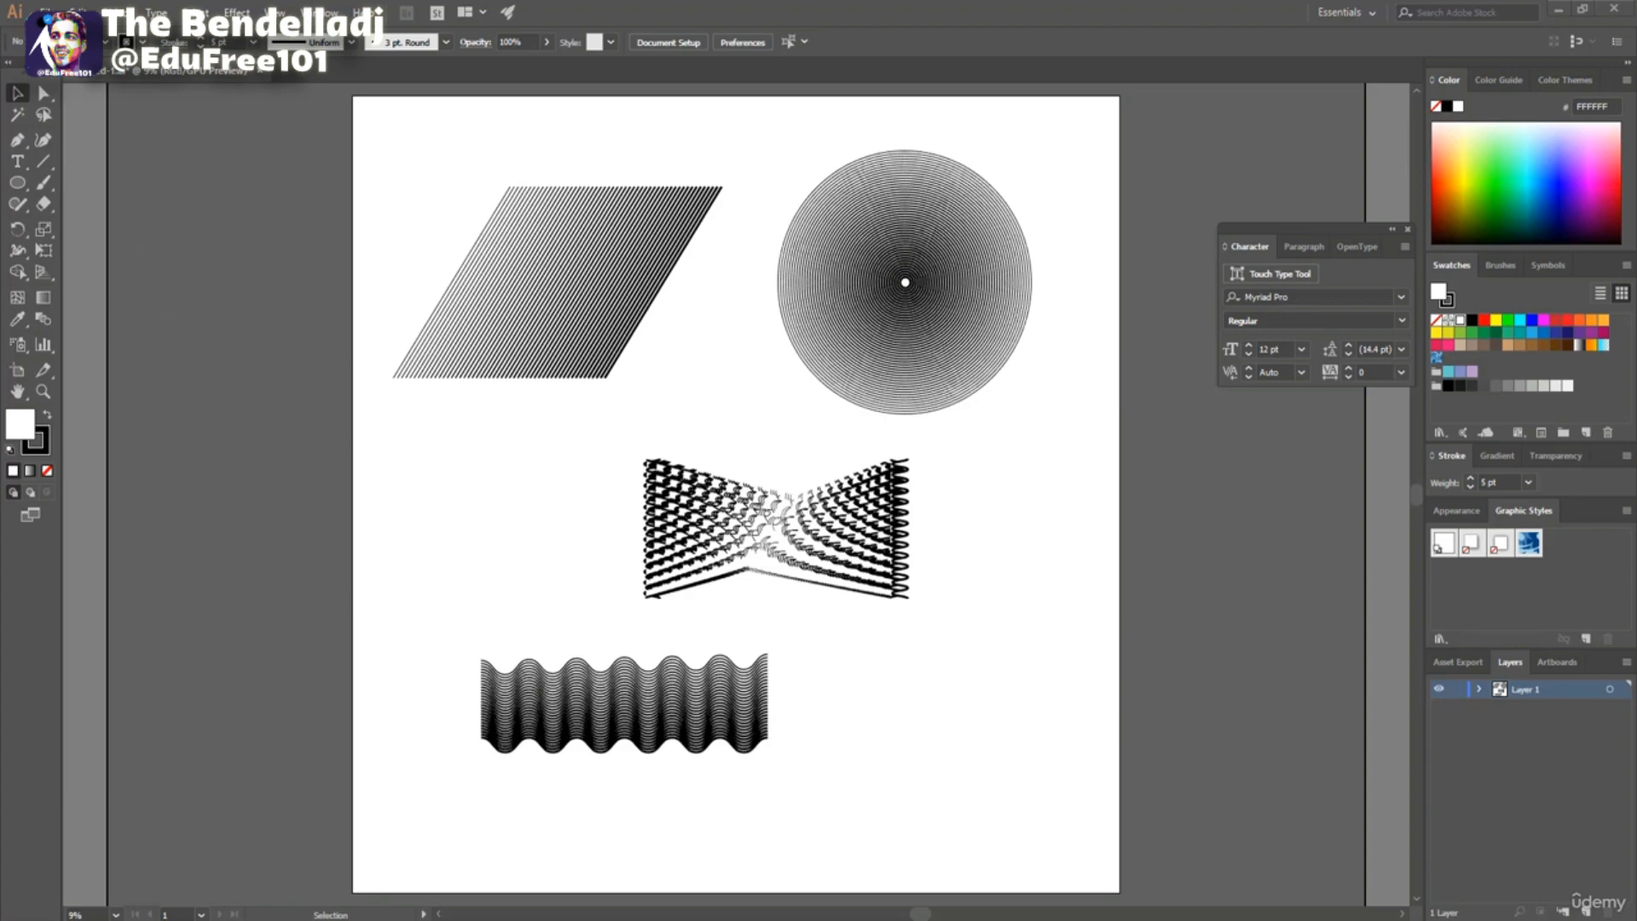
Create a new document of 4500 x 5400 pixels and add a second layer to it.
key(alt+f)
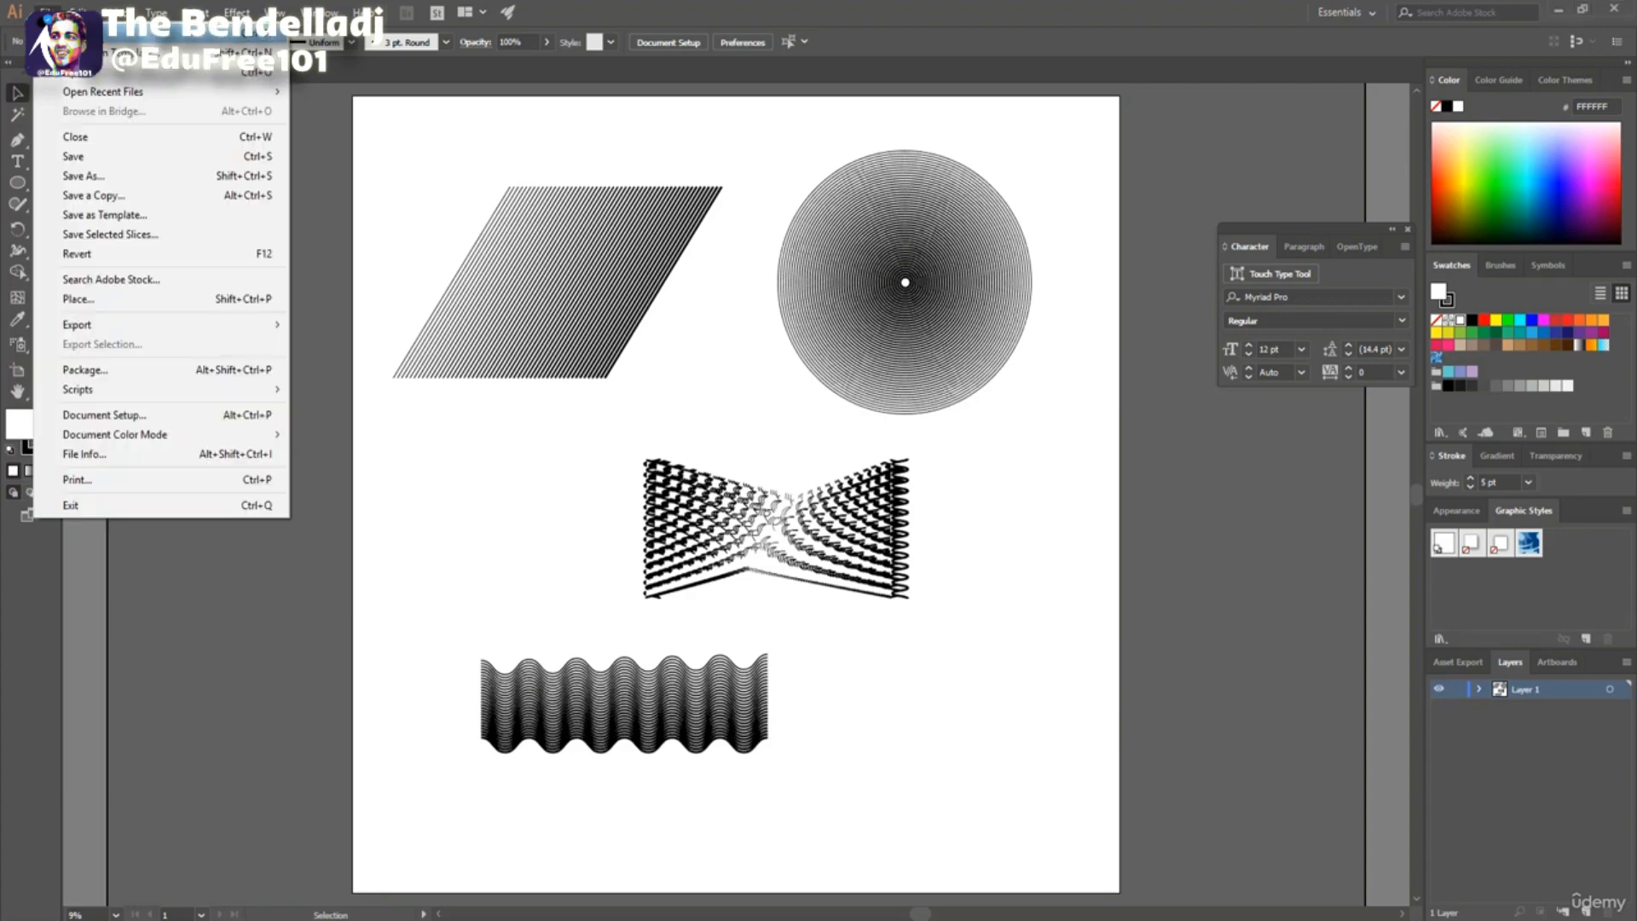
key(n)
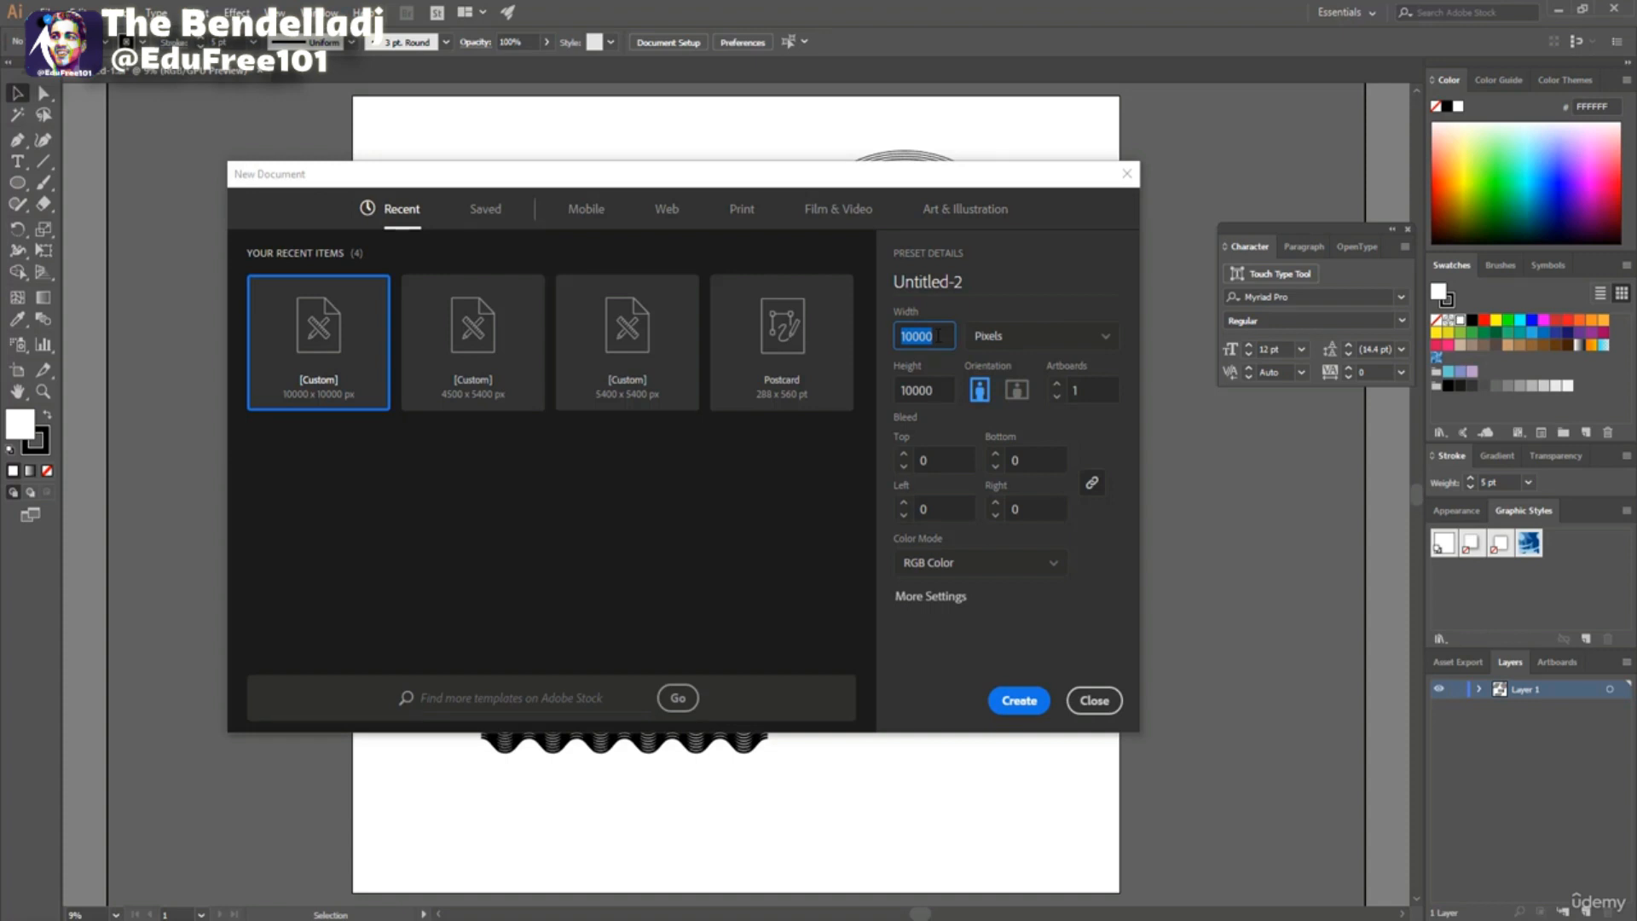
text(4500)
key(Tab)
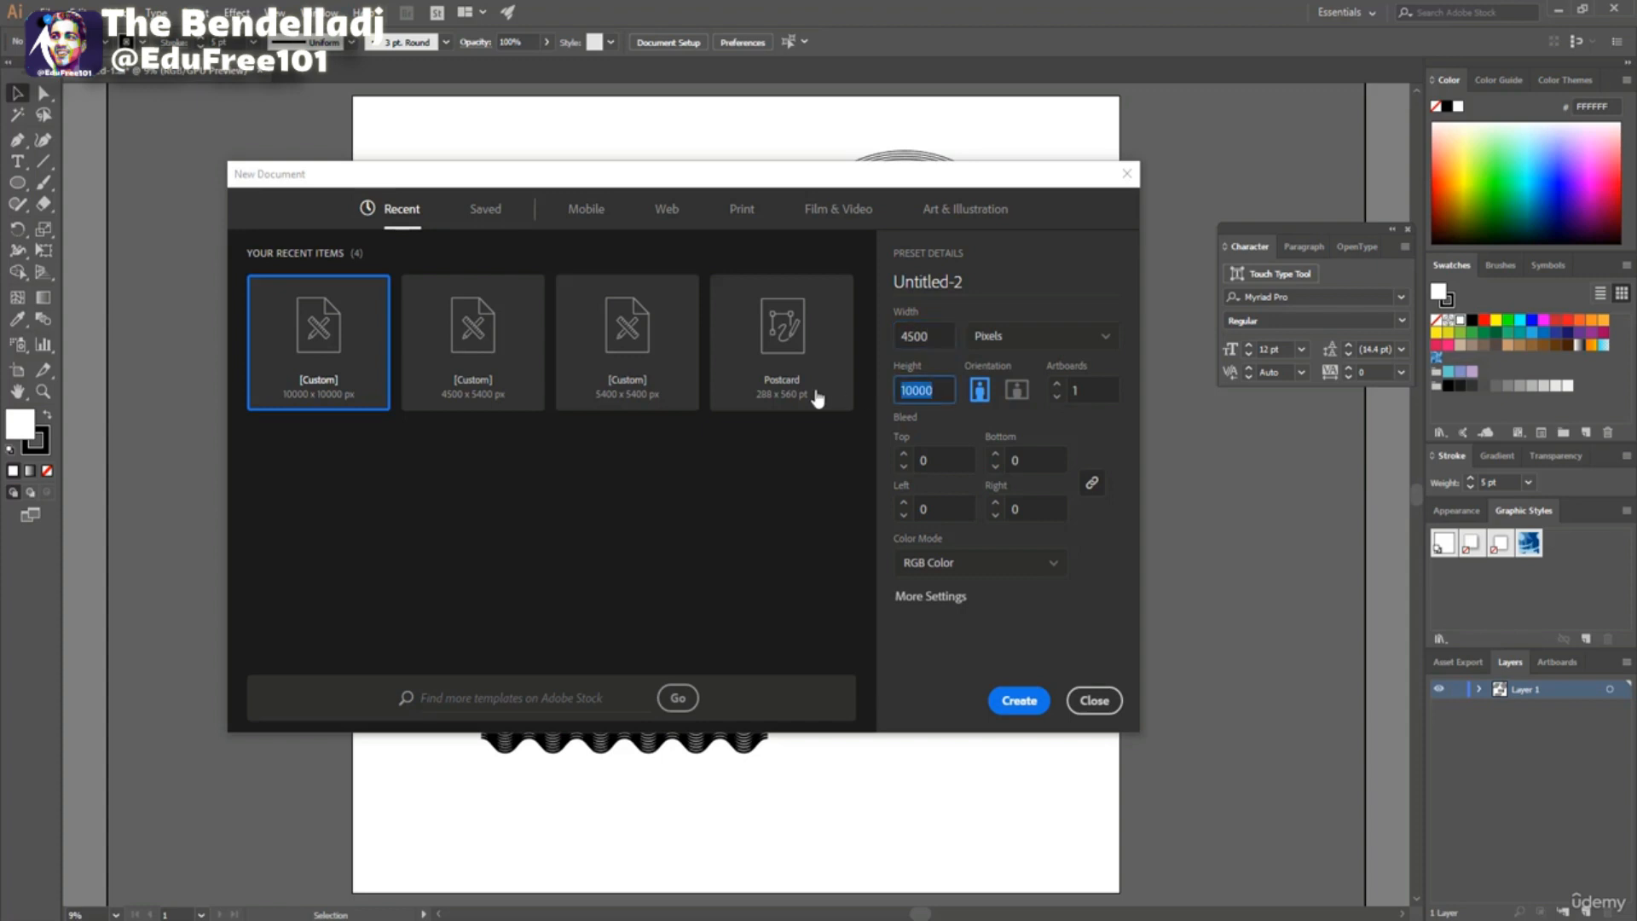
text(5400)
click(1019, 706)
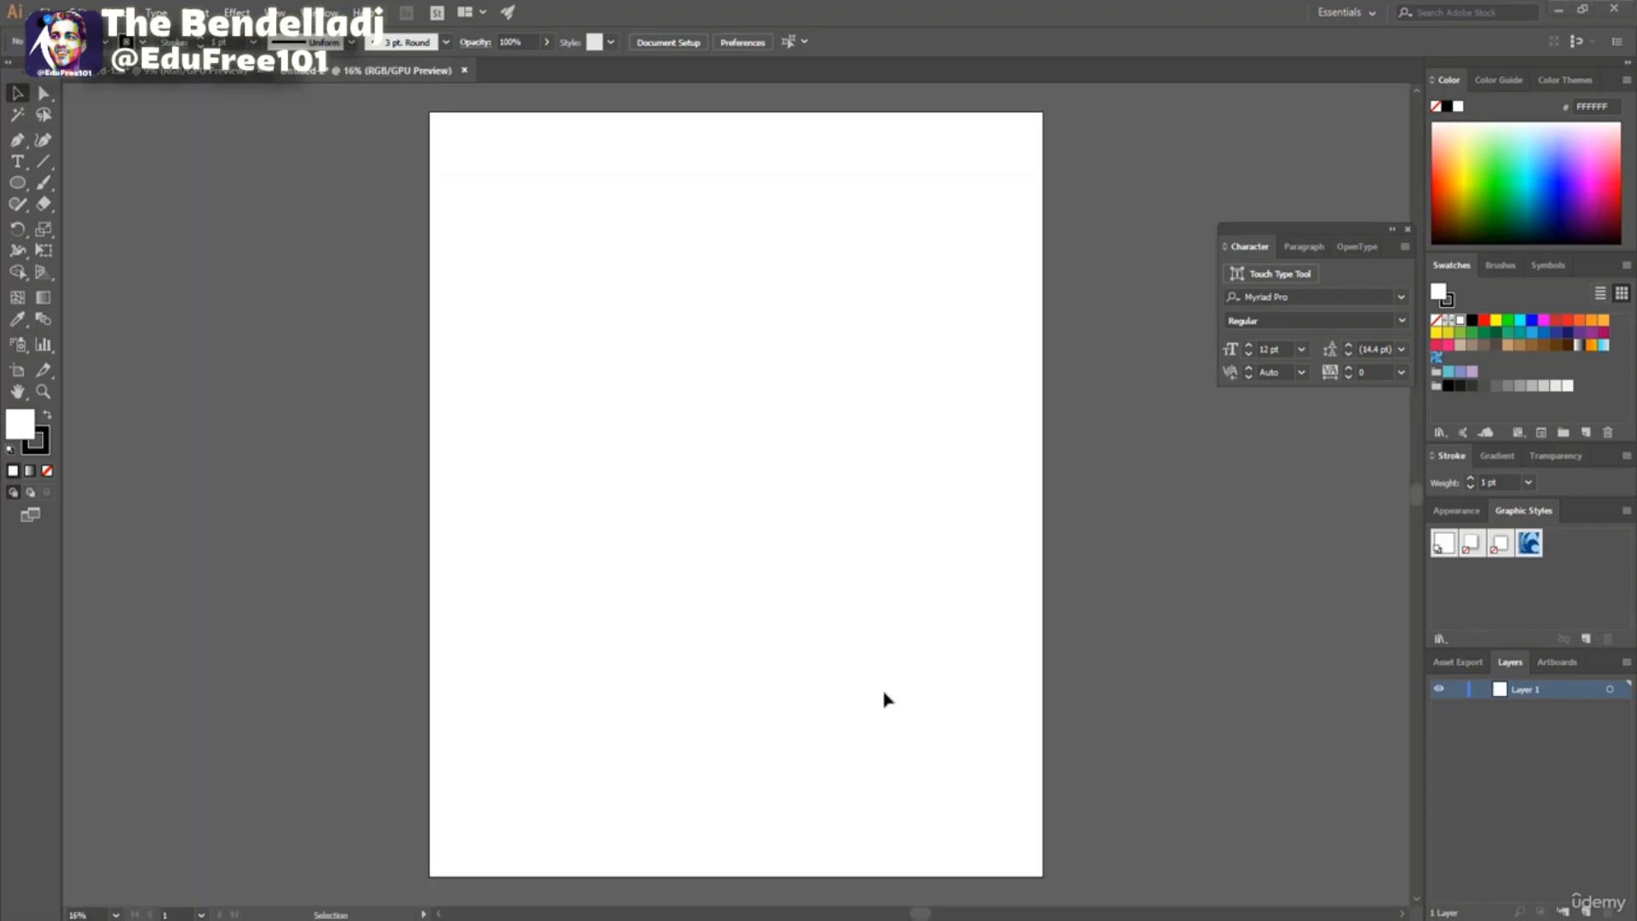
click(1586, 911)
Place a point text in the upper part of the artboard and set its font size to 150 pt.
click(17, 163)
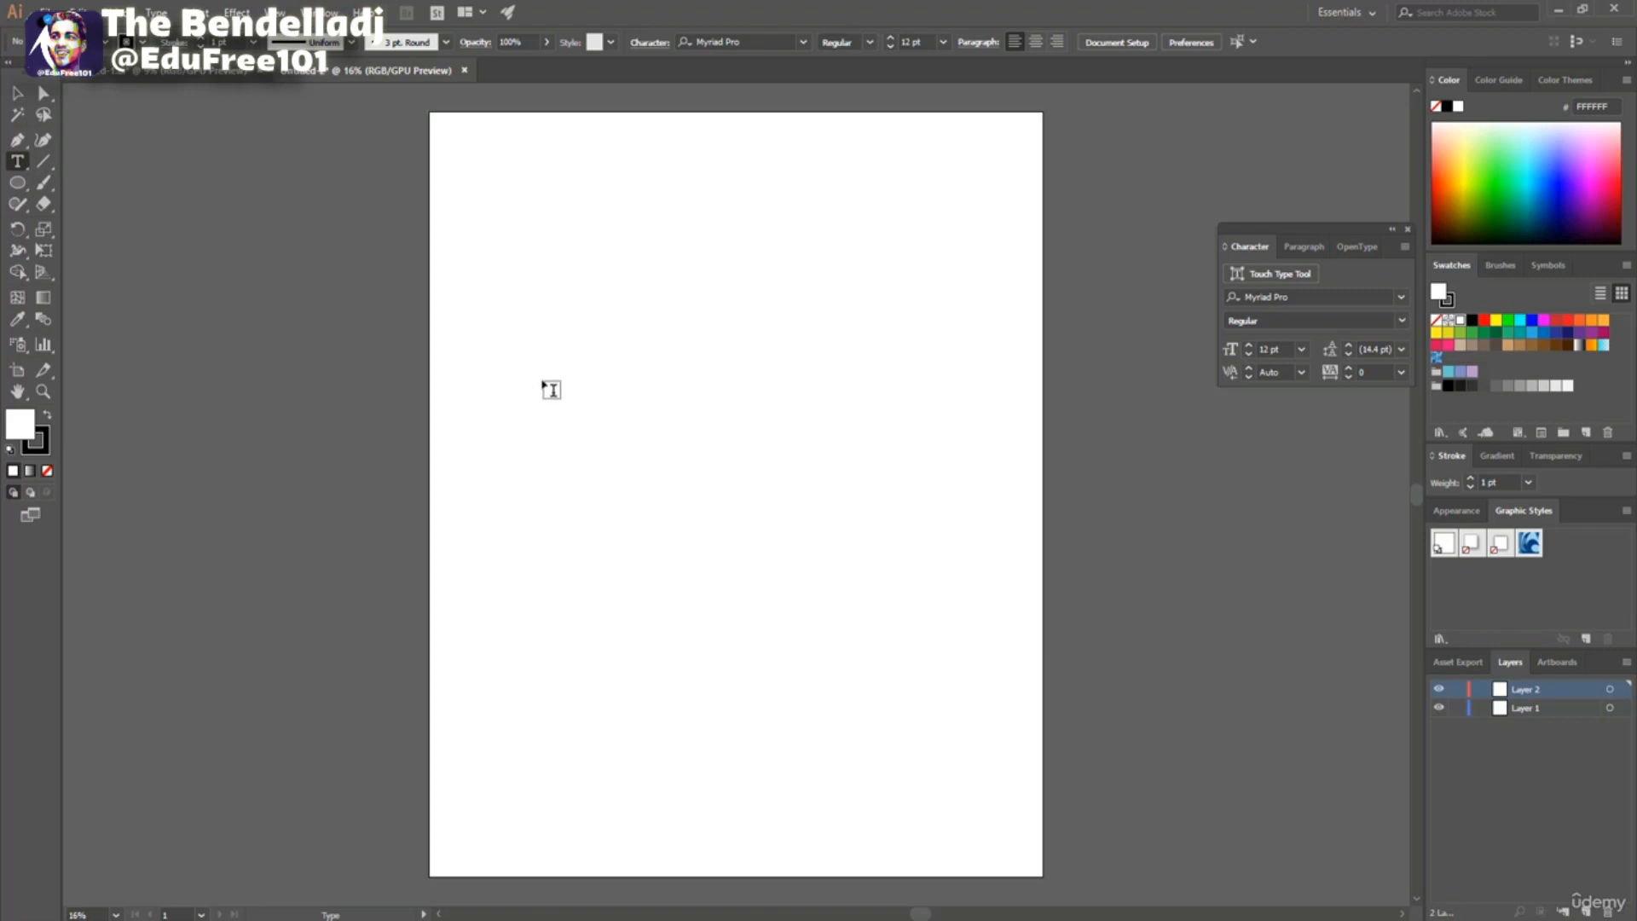
click(542, 377)
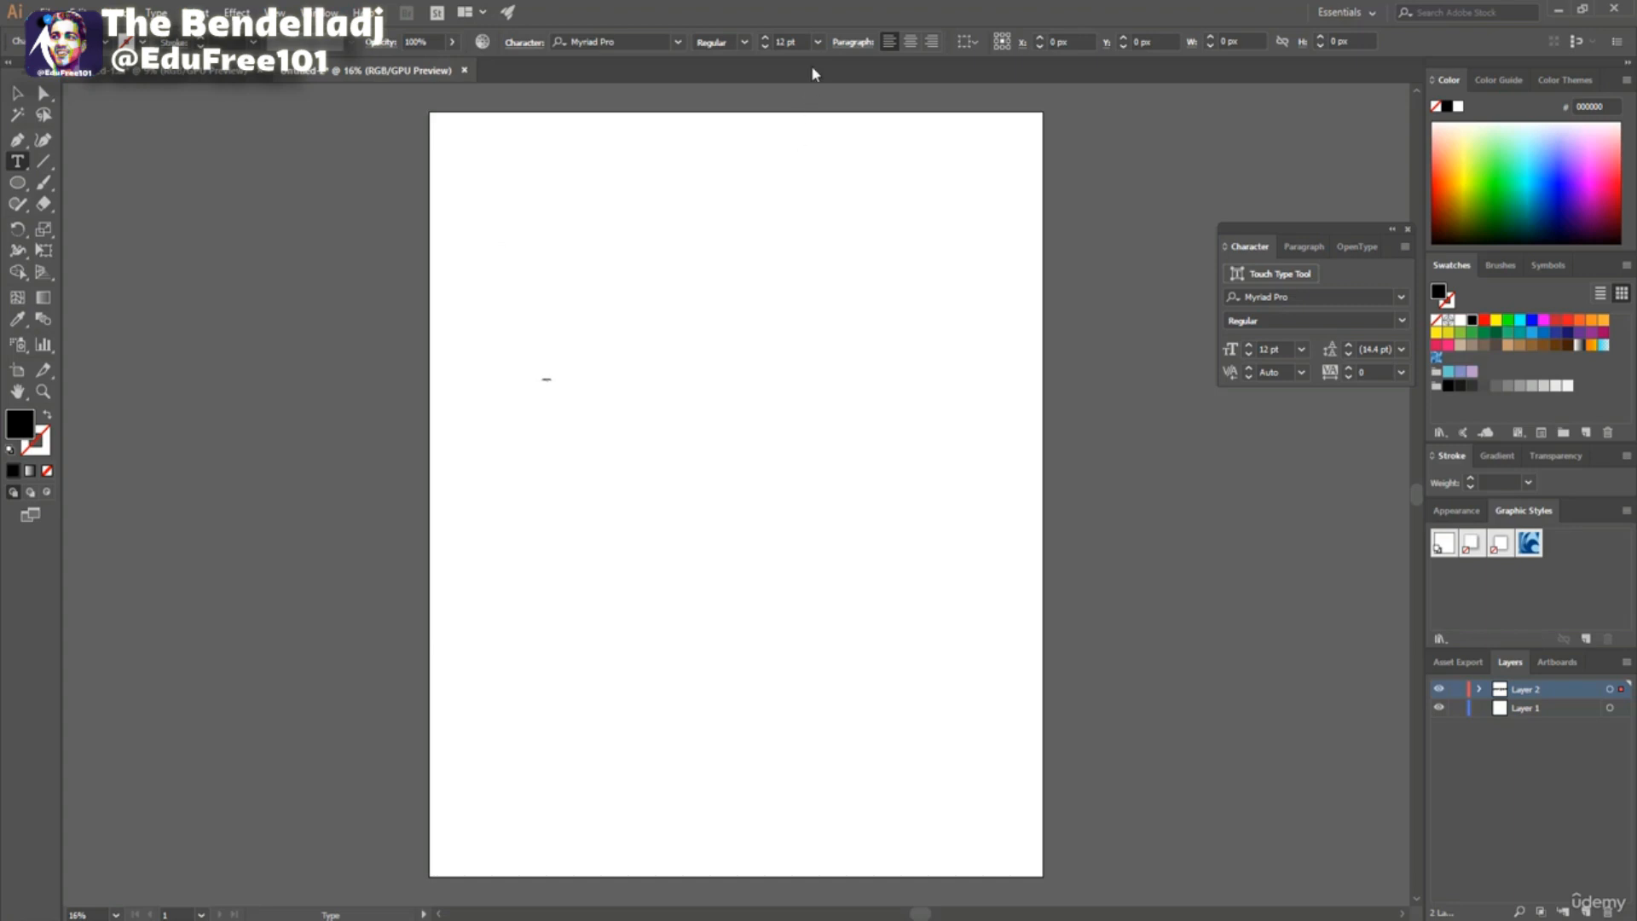
click(817, 41)
click(834, 365)
click(800, 41)
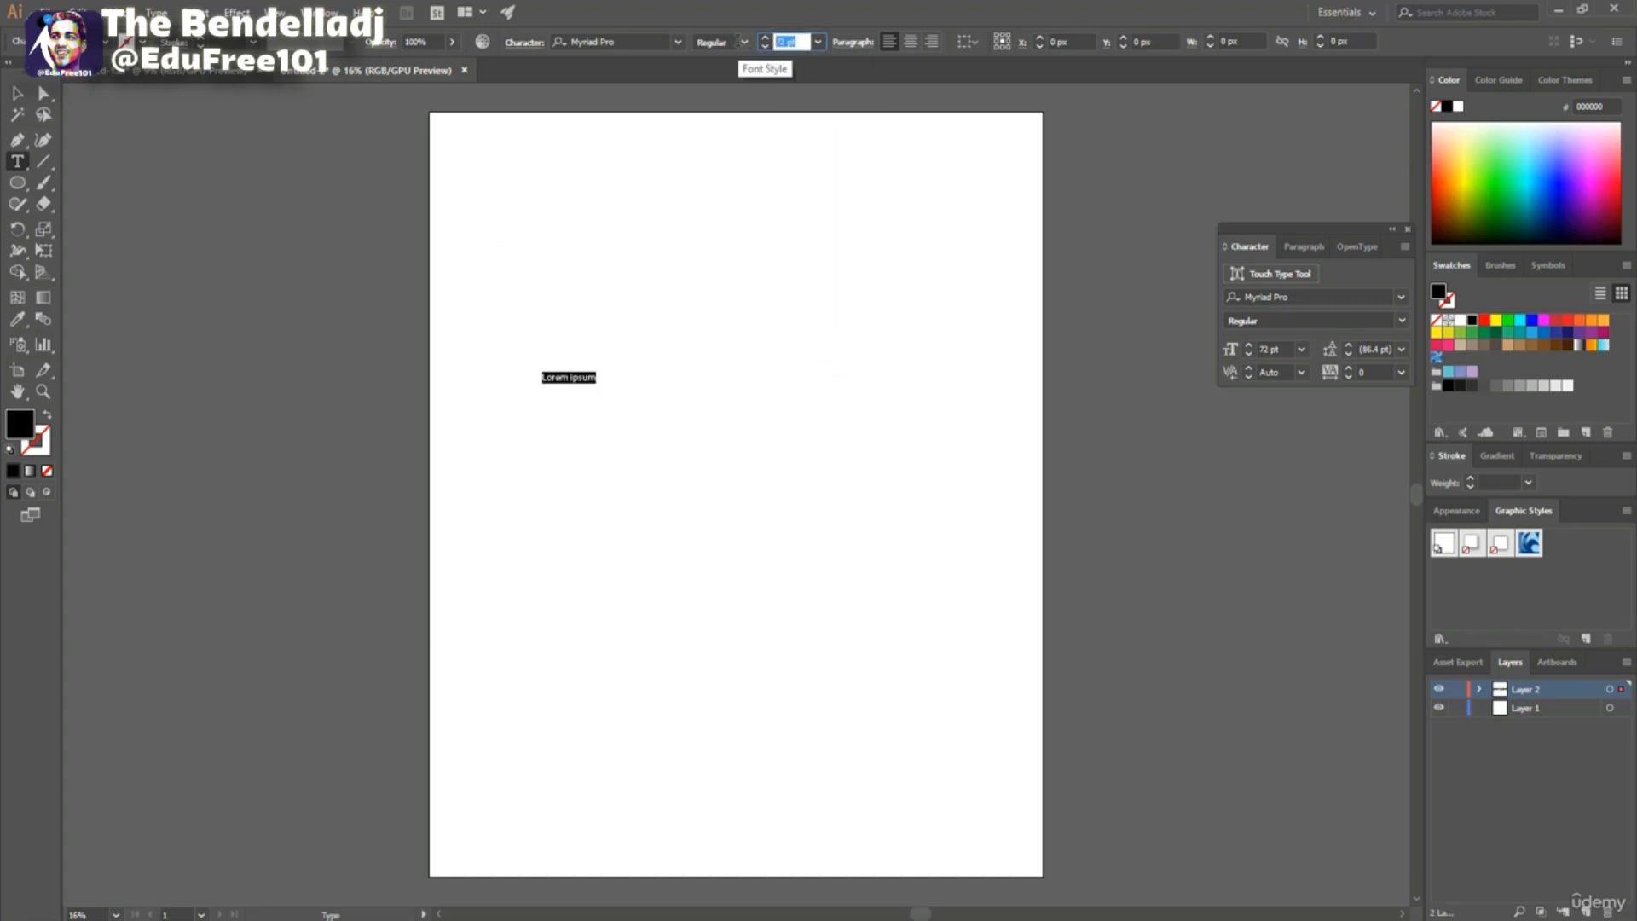
text(150)
key(Return)
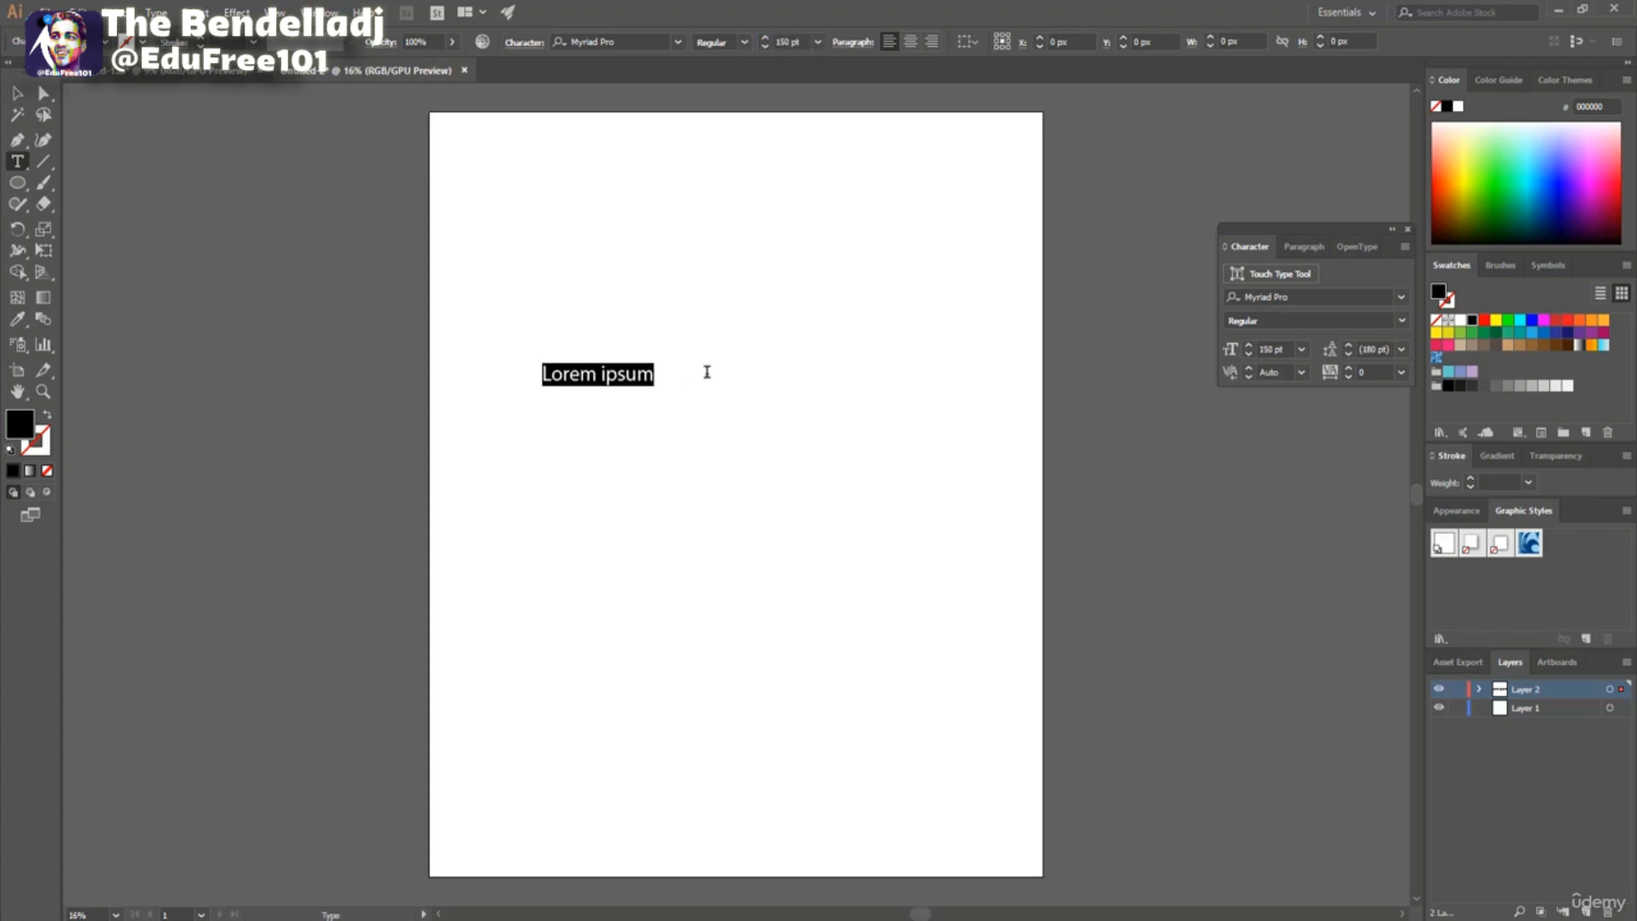
Replace the placeholder text with "Turn", scale it to about 736 pt and move it nearer the artboard's upper edge.
text(Turn)
key(Escape)
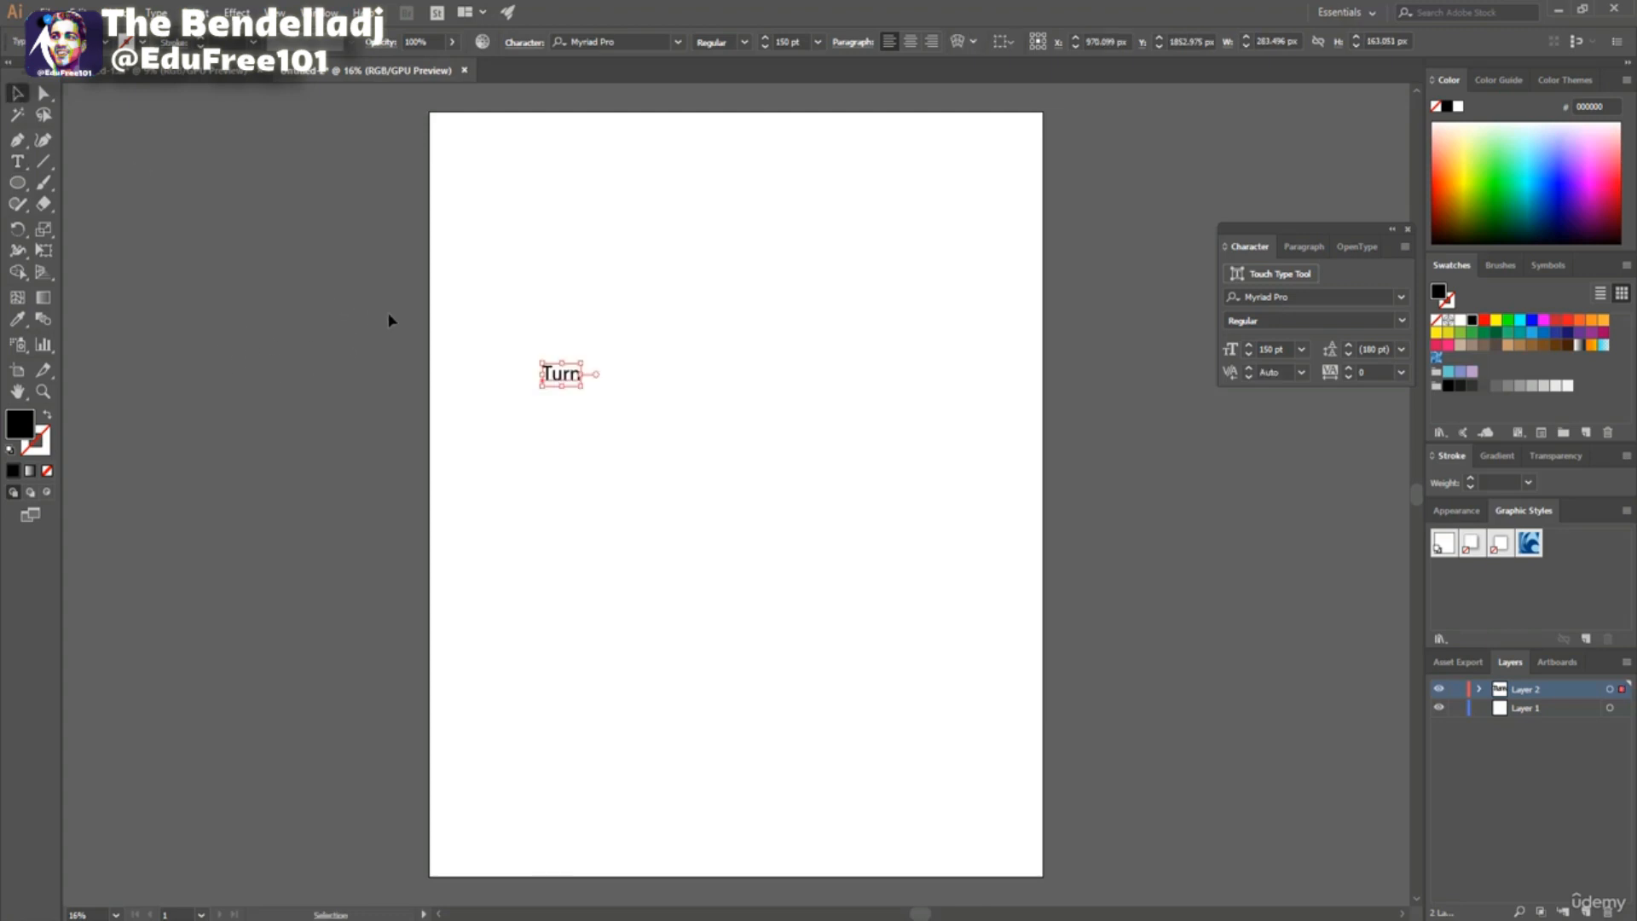
drag(581, 386, 770, 478)
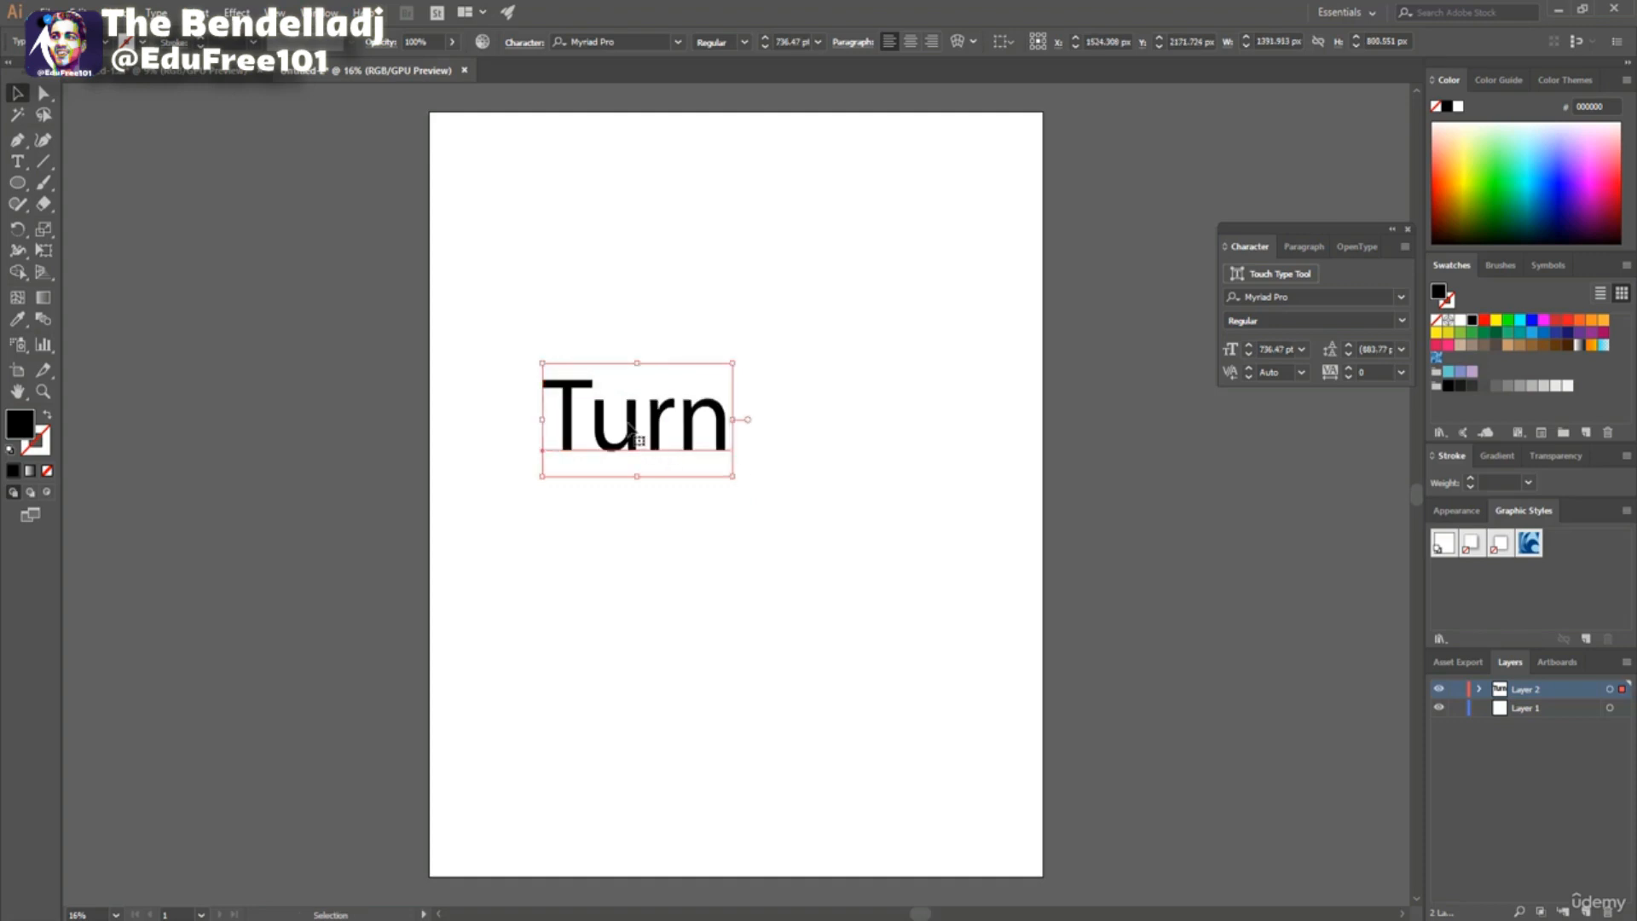
drag(632, 423, 620, 304)
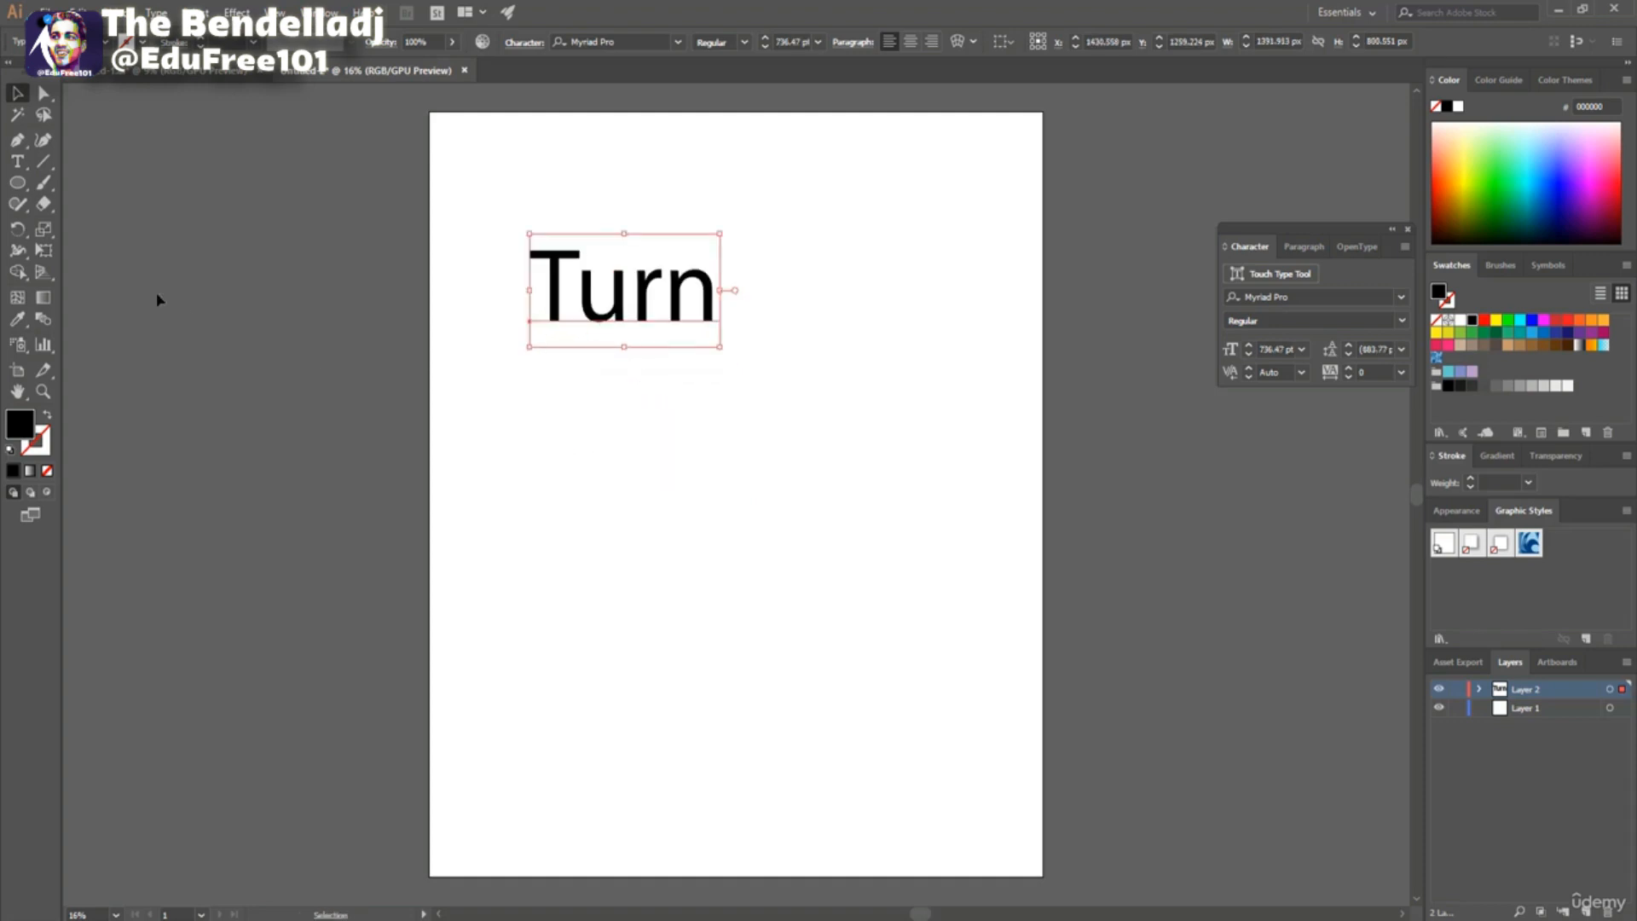
Add a separate text object reading "your" below "Turn".
click(17, 162)
click(624, 415)
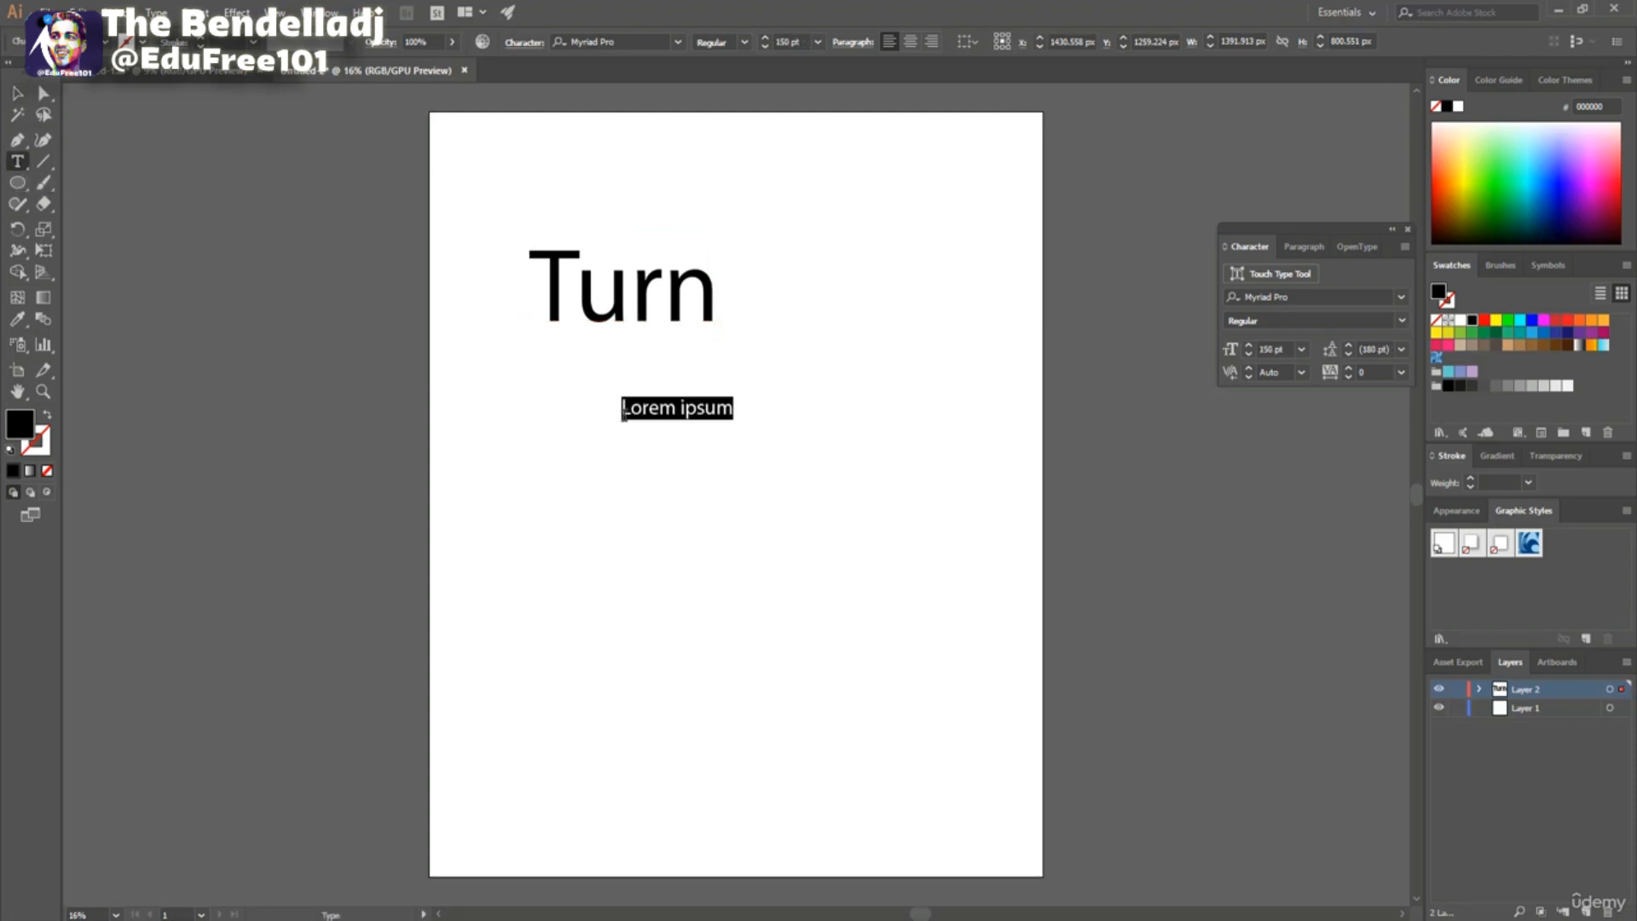
drag(621, 408, 776, 413)
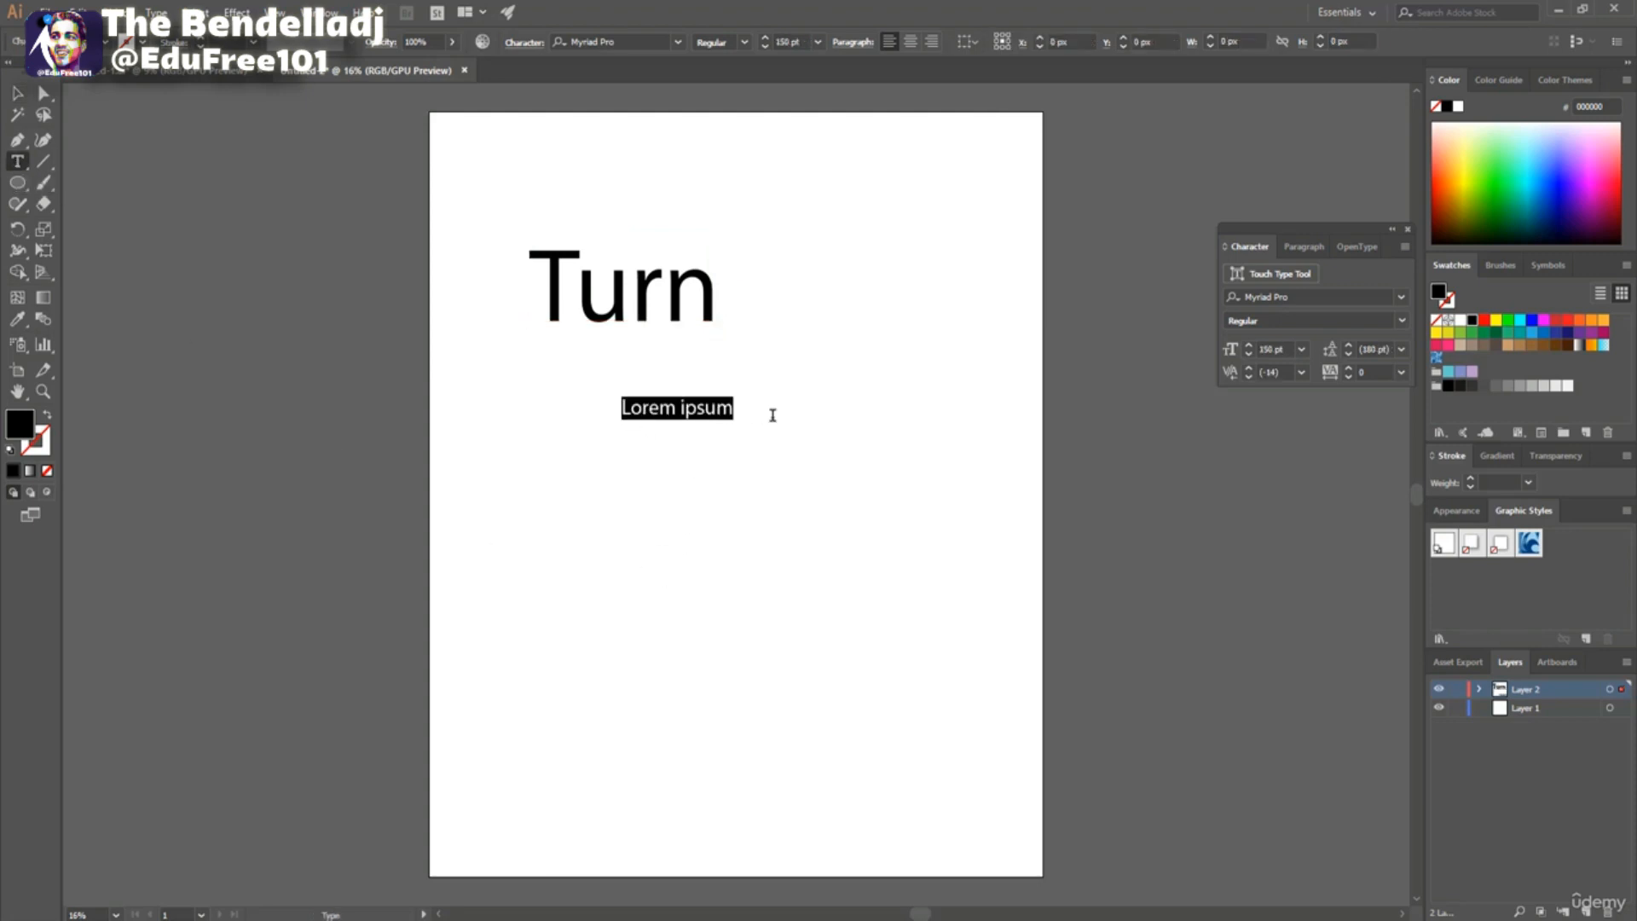
text(your)
key(Escape)
Enlarge "your" to about 512 pt directly beneath the end of "Turn" and set its font style to Italic.
drag(661, 420, 810, 478)
drag(698, 442, 715, 375)
click(712, 41)
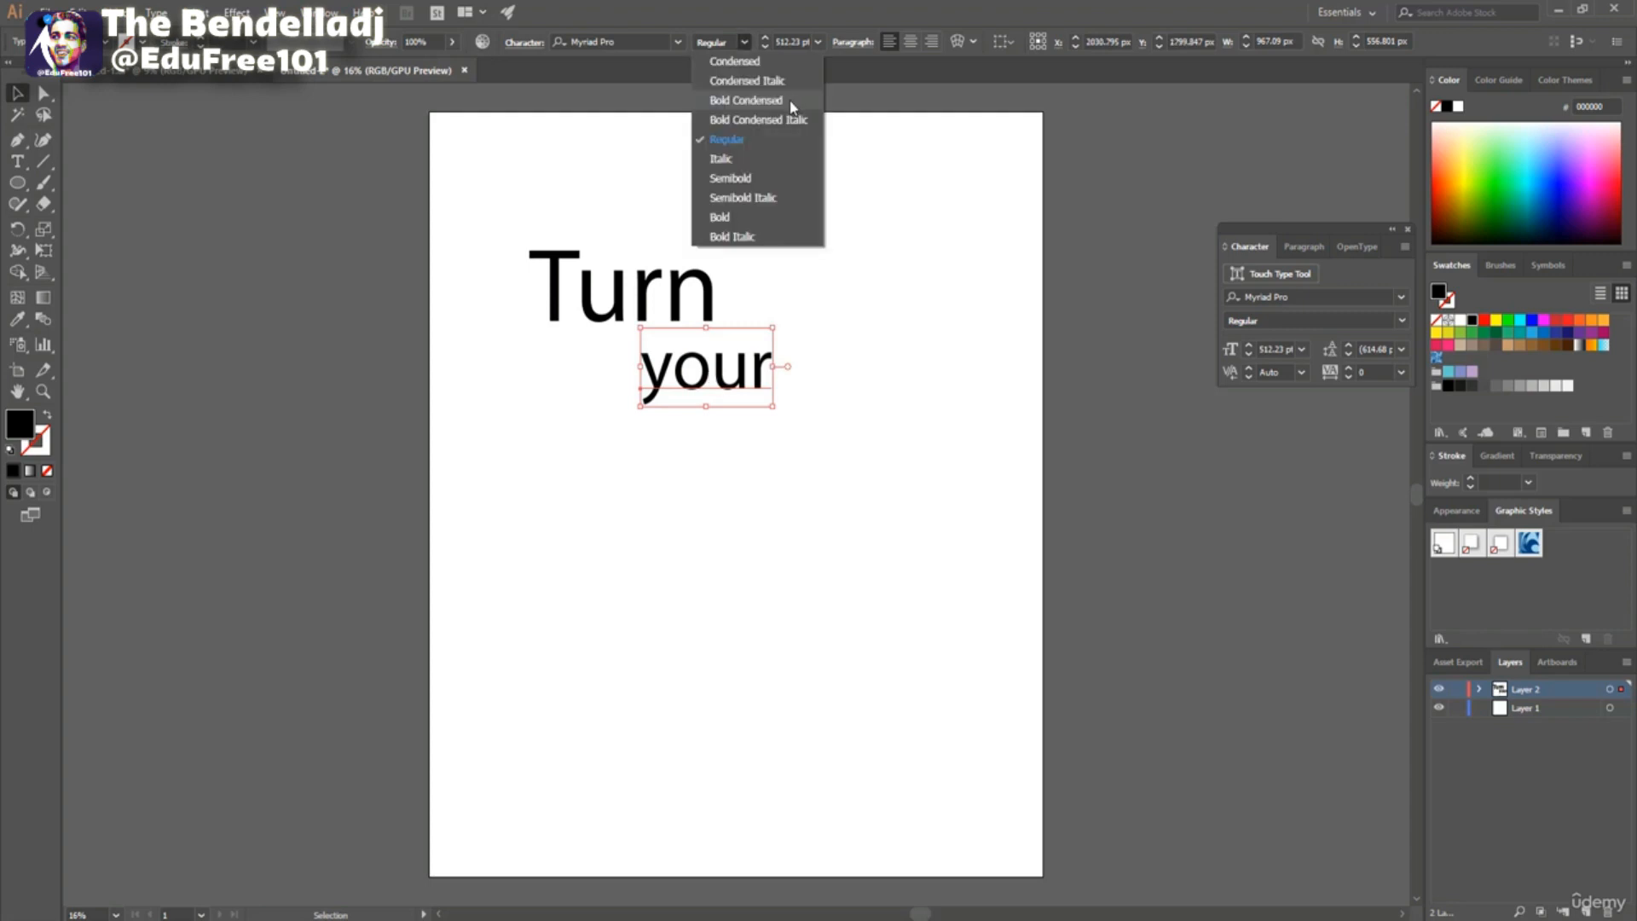
click(730, 156)
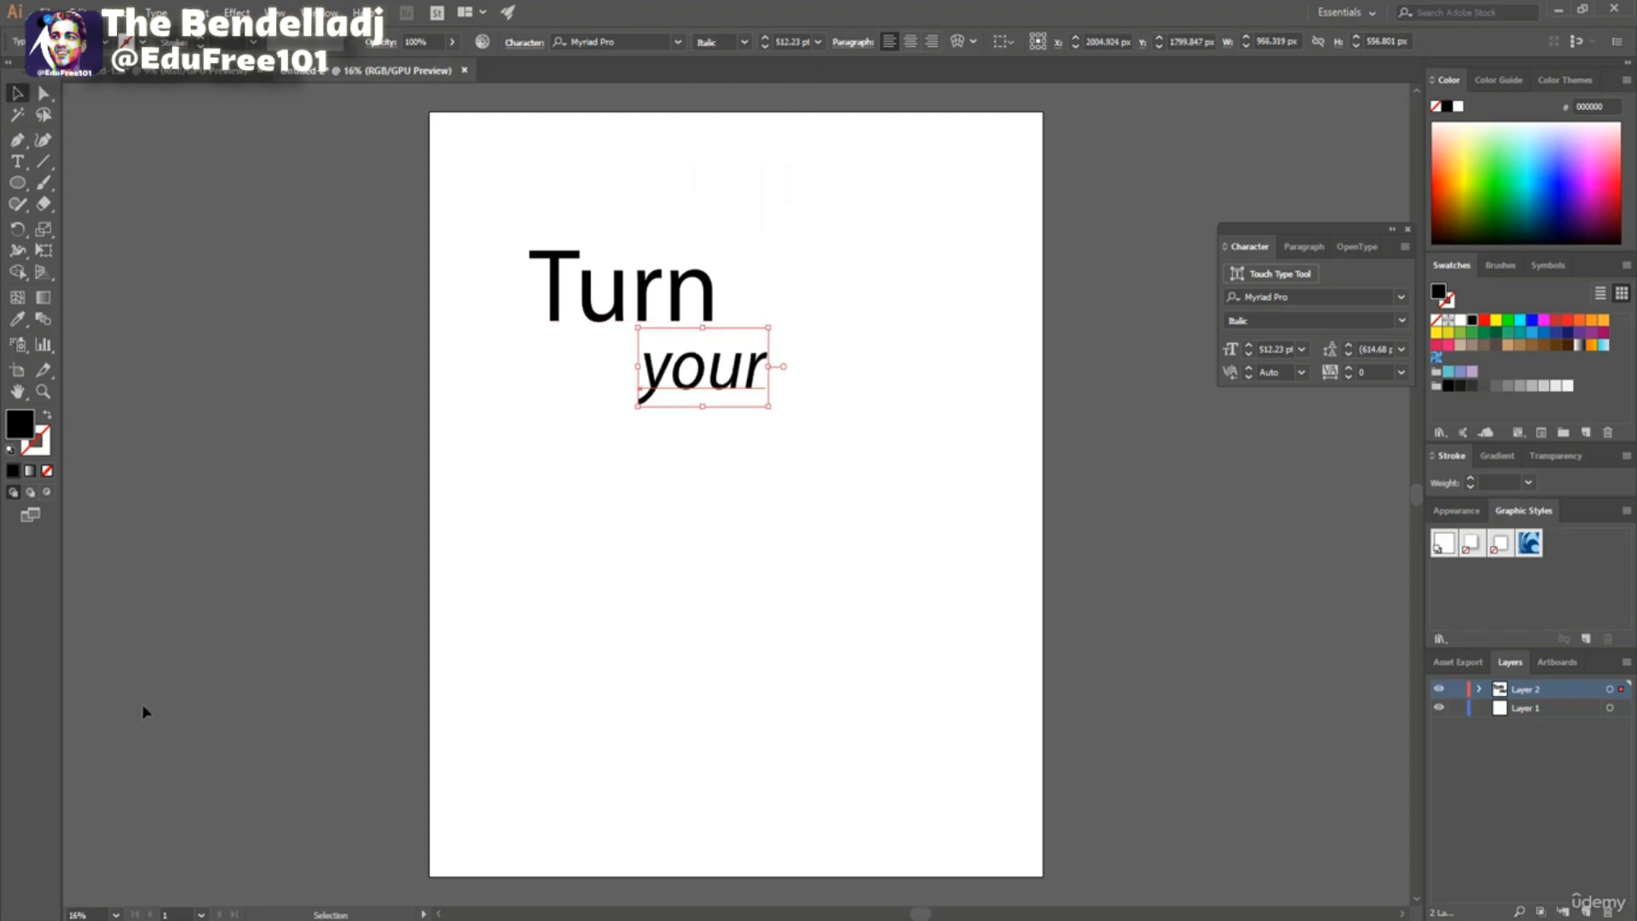
Add a separate text object reading "wounds" below "your" in the Regular font style.
click(17, 161)
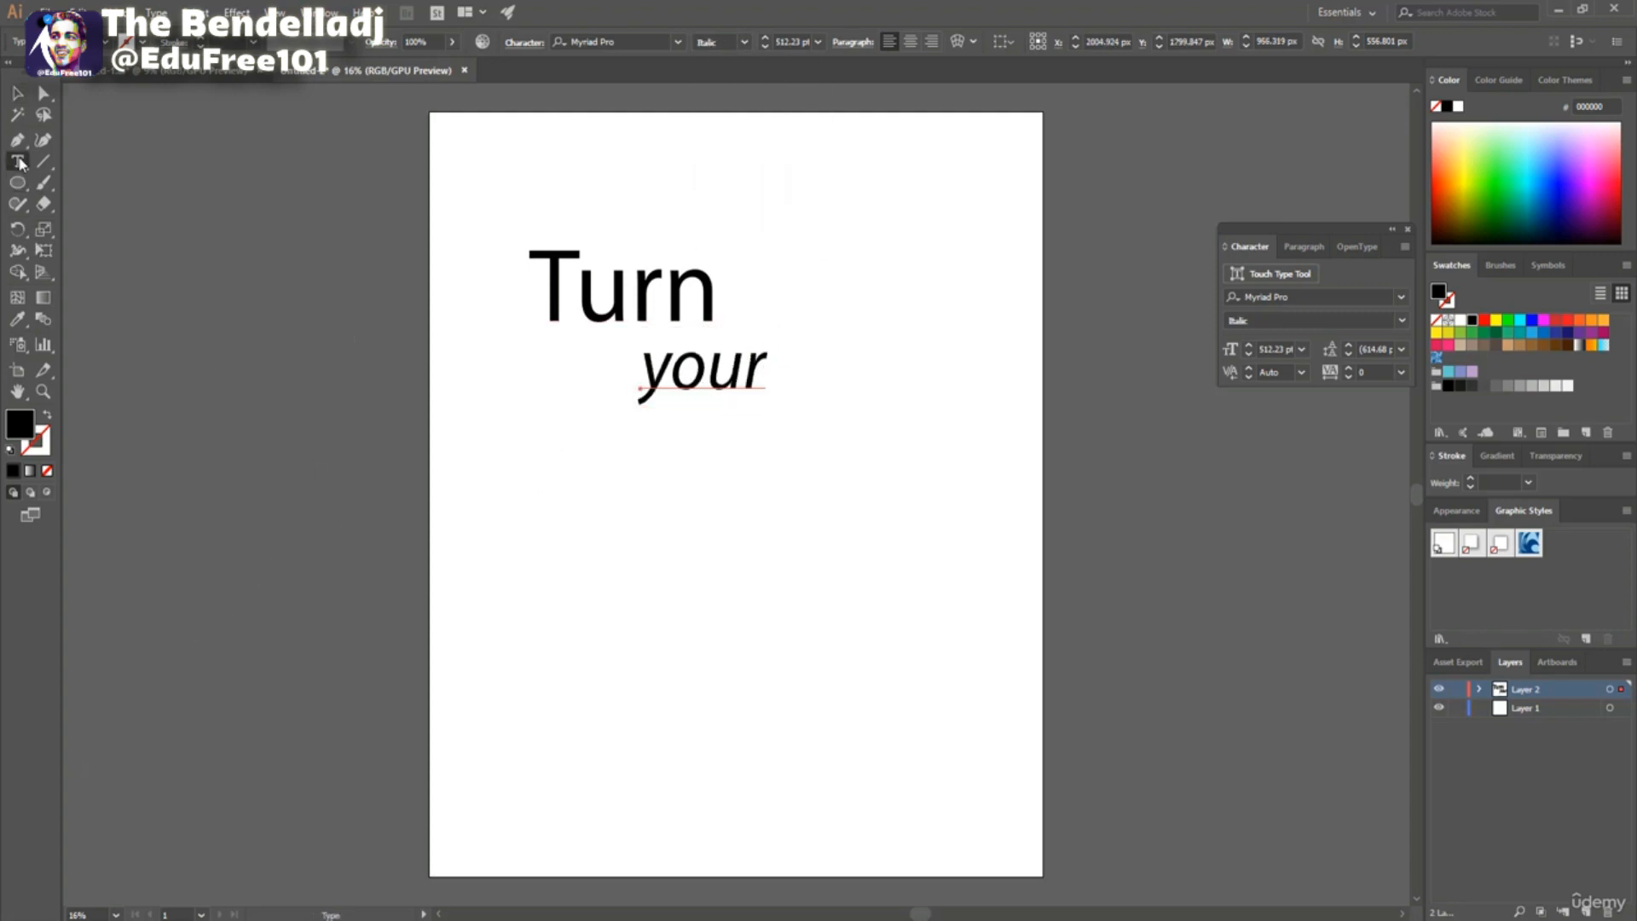
click(556, 482)
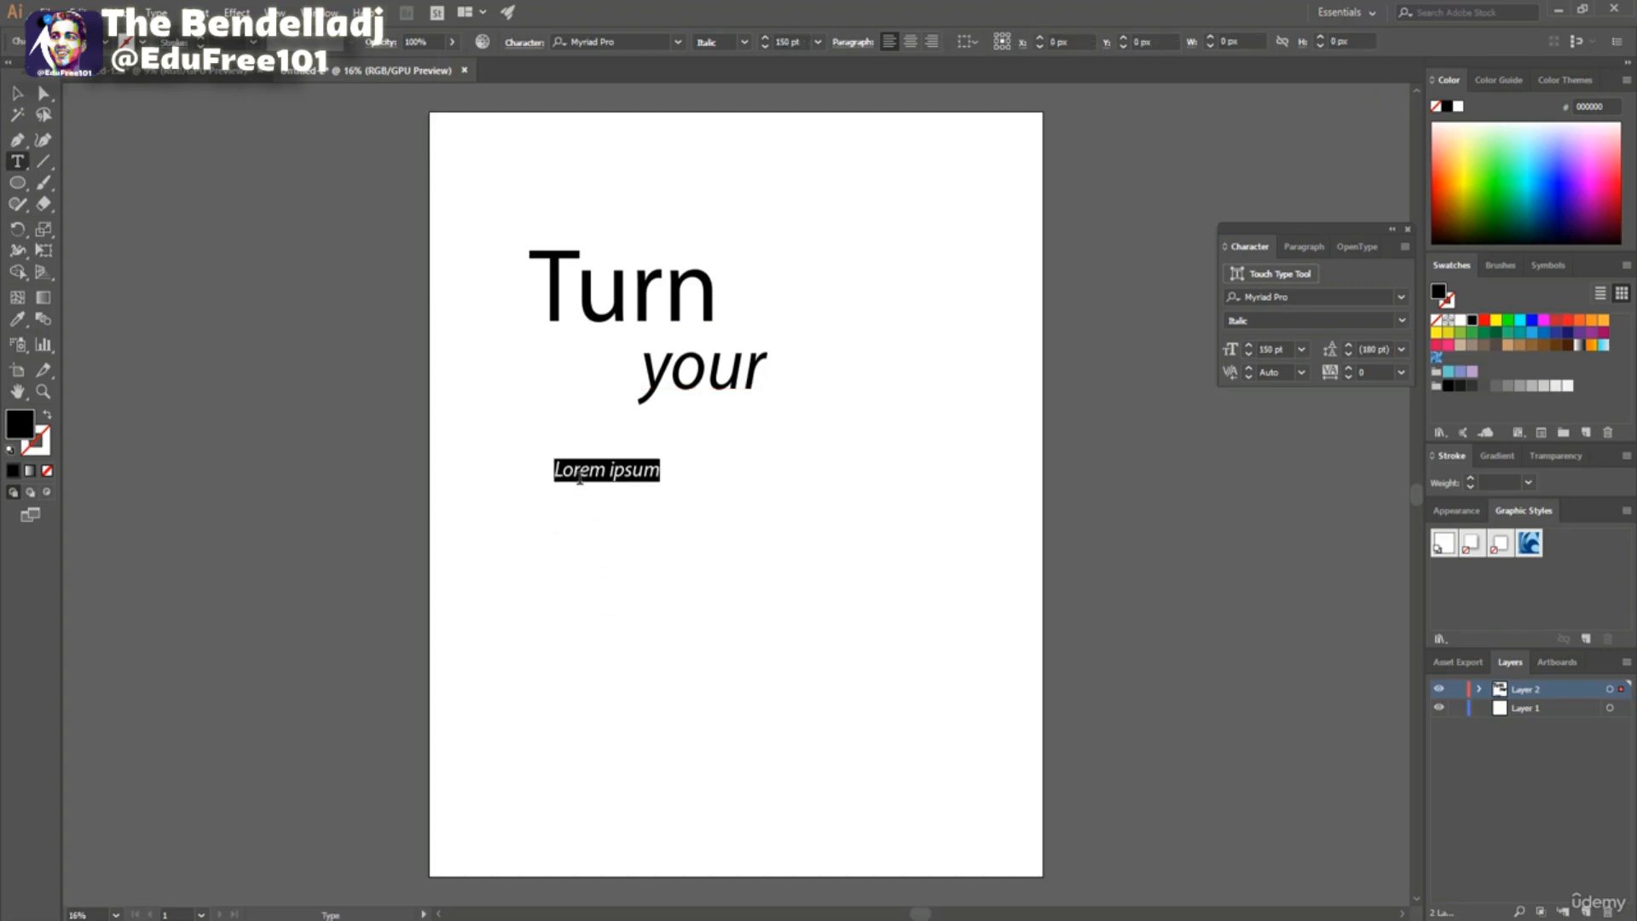
text(wounds)
click(748, 42)
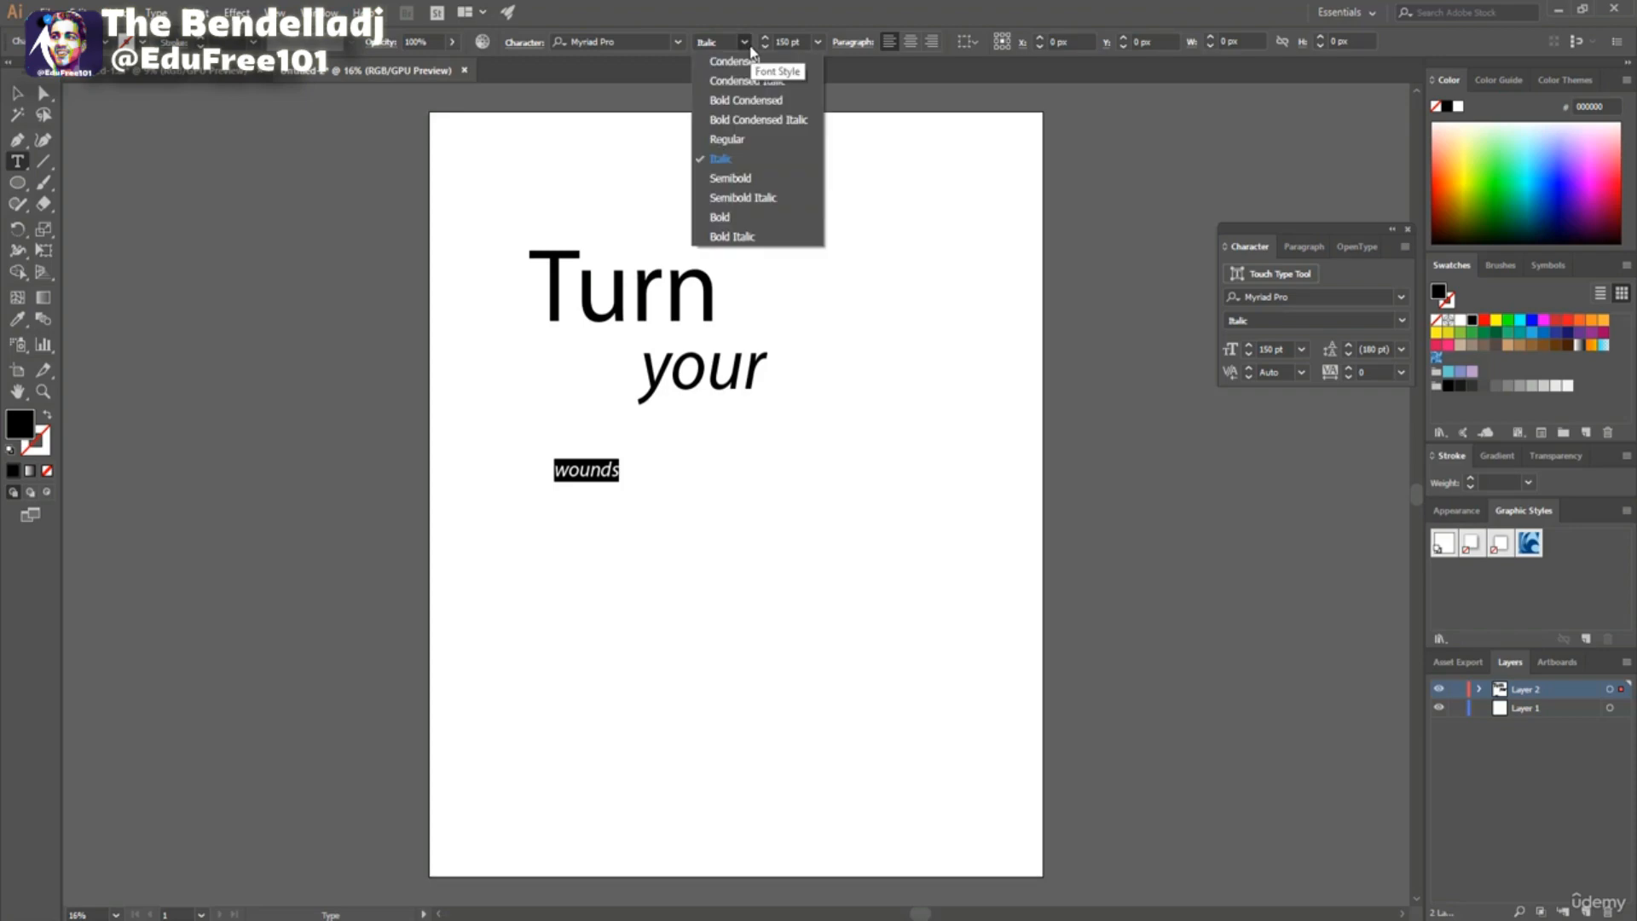
click(727, 139)
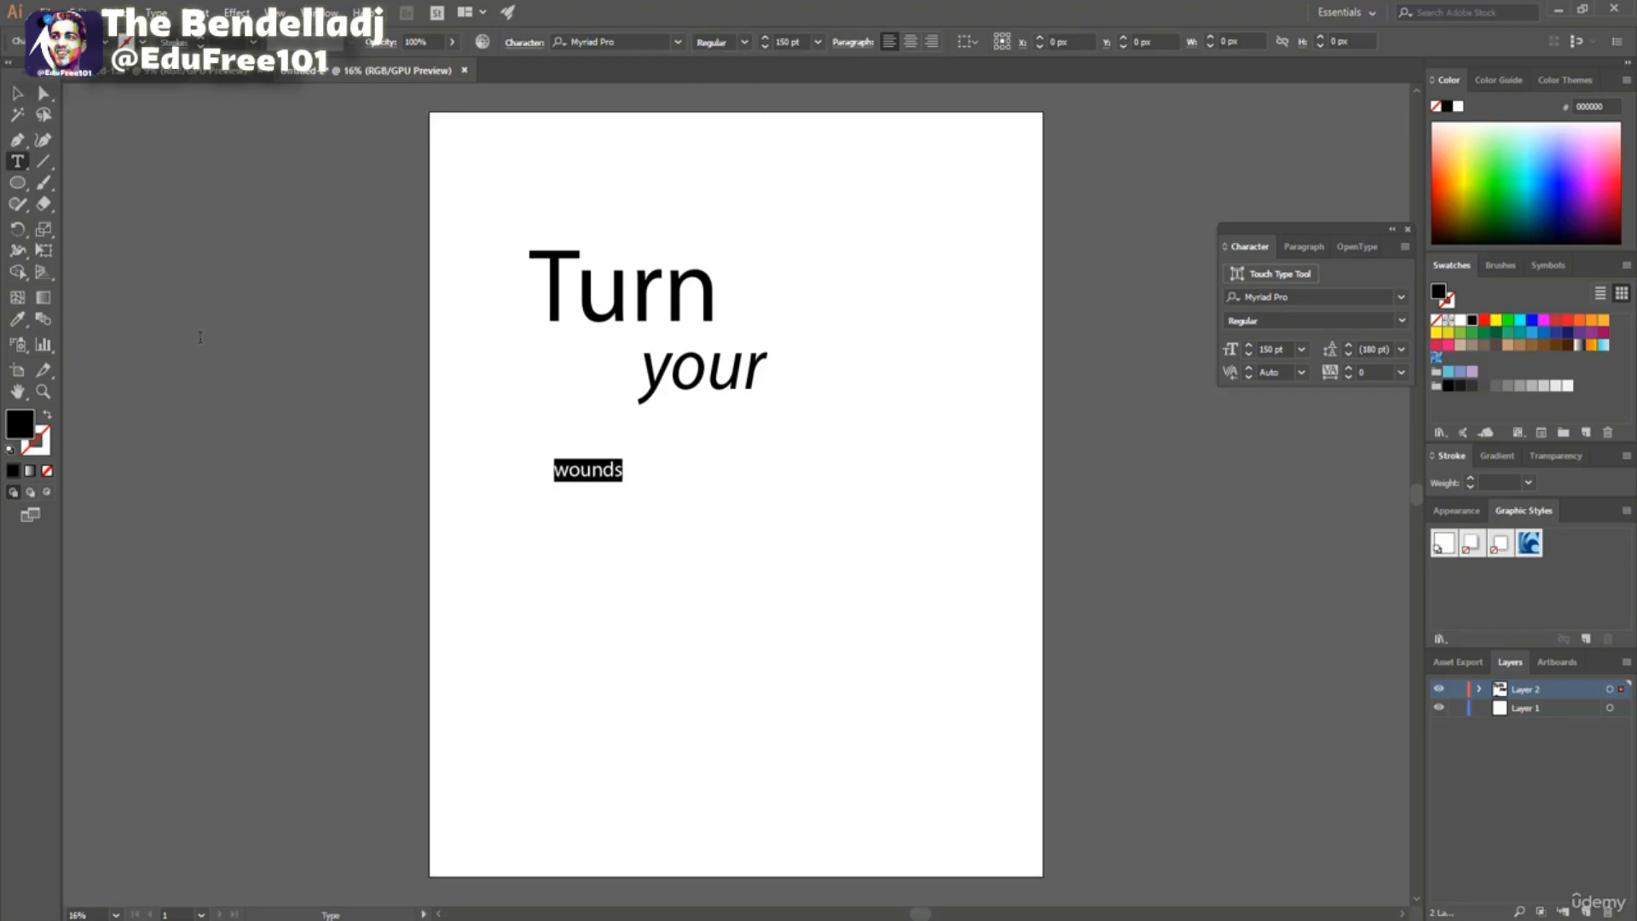
key(Escape)
Enlarge "wounds" to about 374 pt directly beneath "your" and set its font style to Bold.
drag(624, 482, 701, 444)
key(t)
drag(590, 431, 841, 434)
click(744, 42)
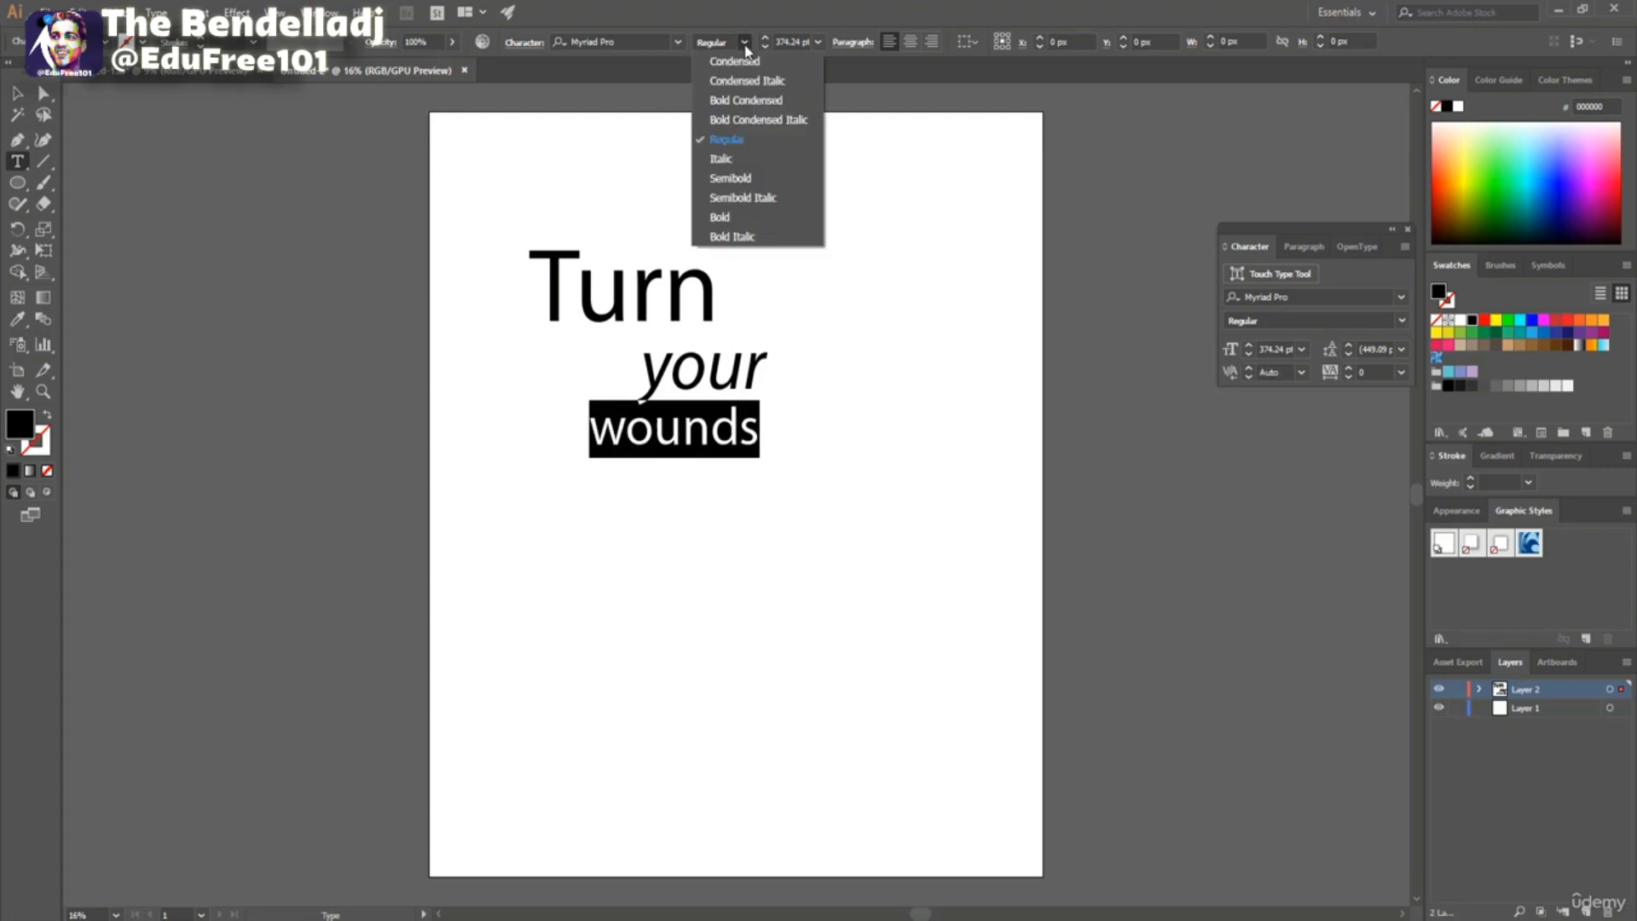
click(735, 213)
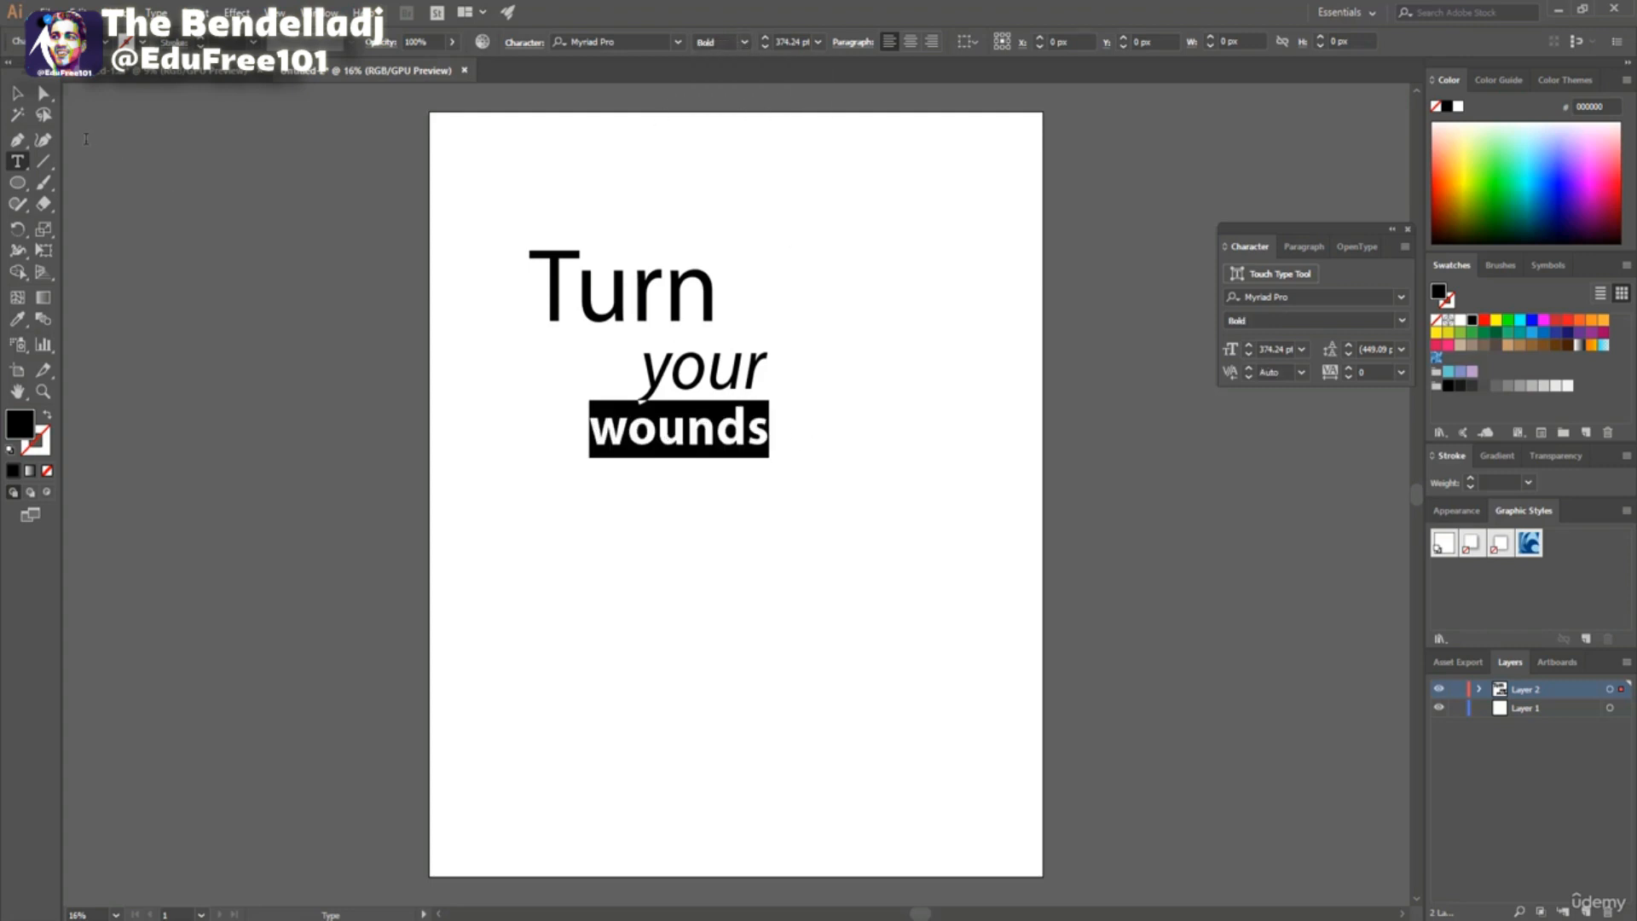
Shift "wounds" slightly to the right and scale it up to about 391 pt.
click(17, 92)
drag(625, 448, 635, 441)
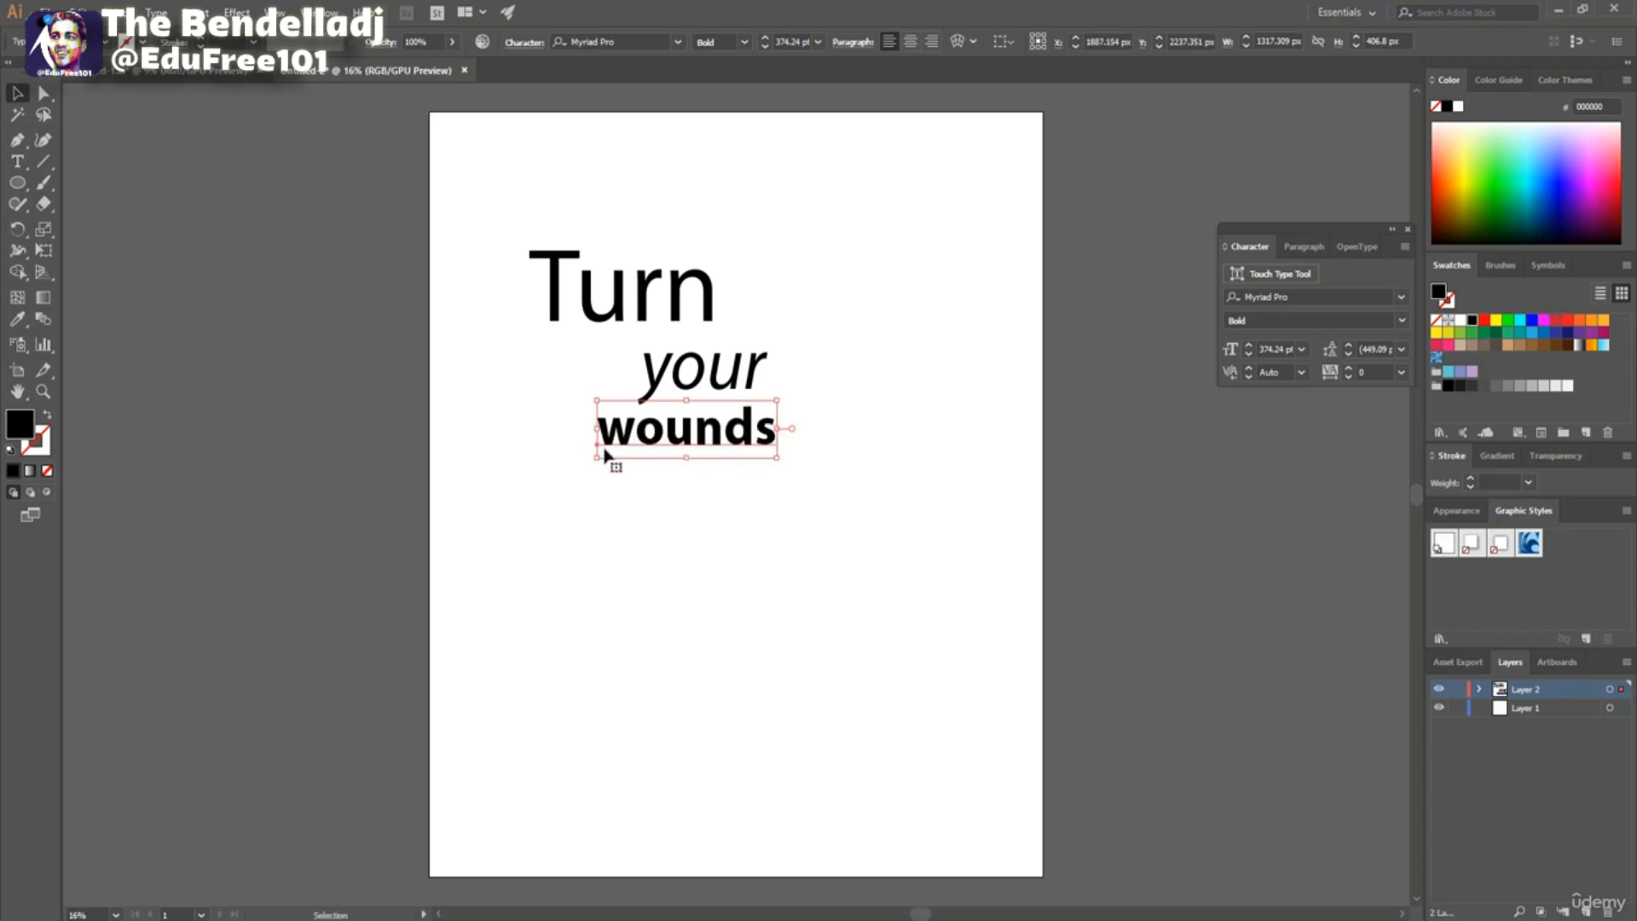
drag(776, 458, 786, 461)
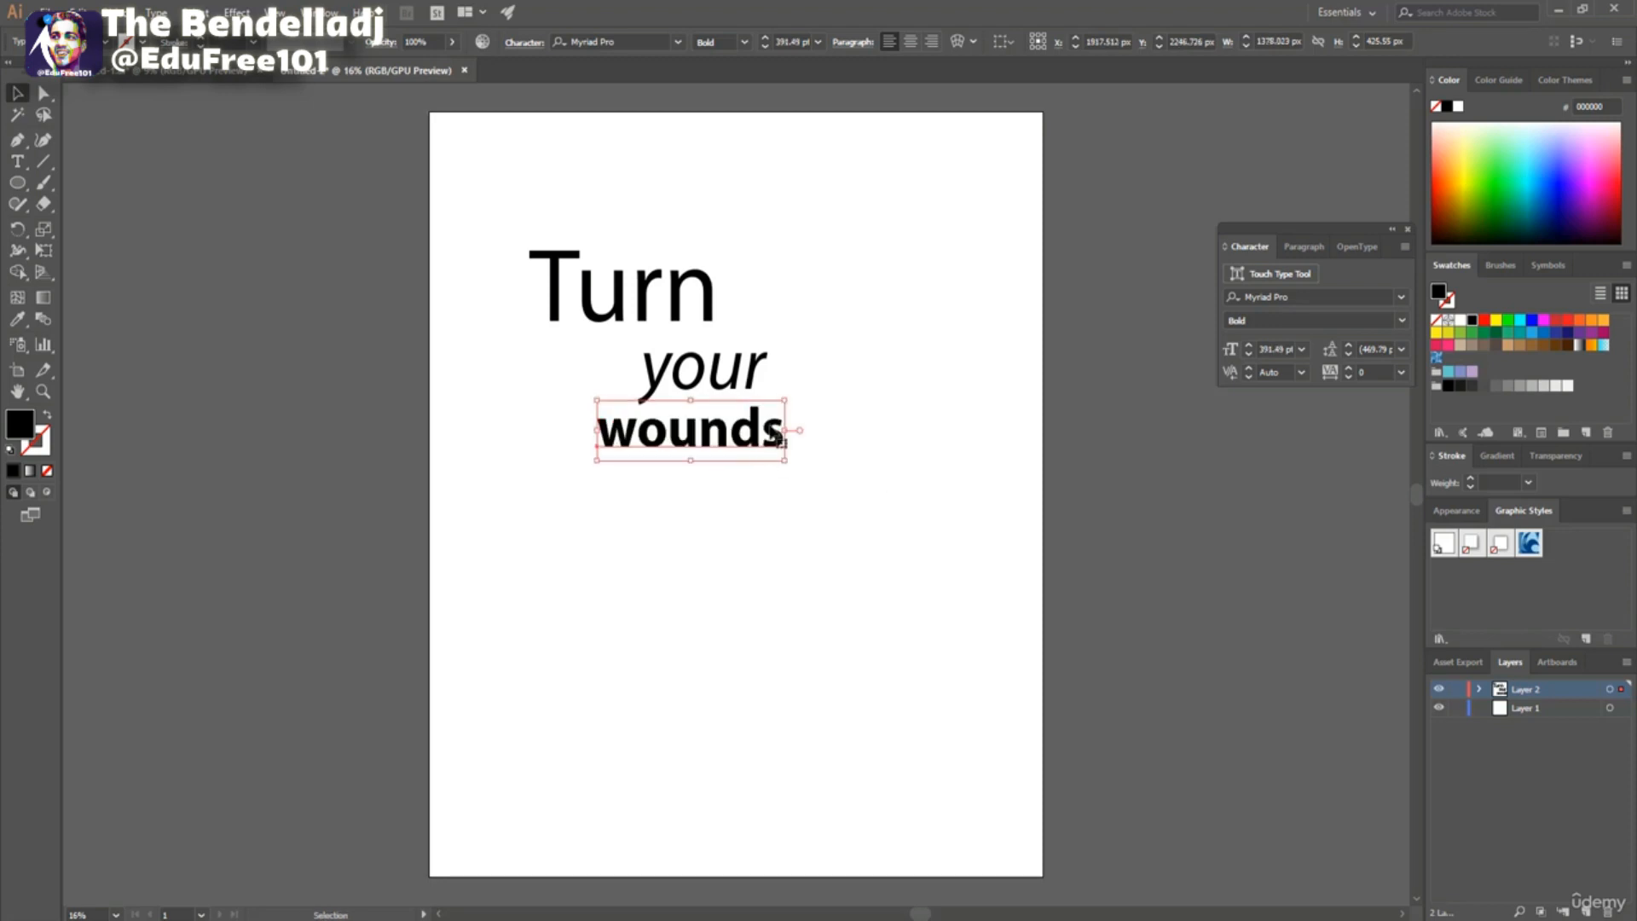
Set the font style of the word "Turn" to Bold.
mouse_move(538, 288)
mouse_down()
mouse_move(565, 292)
mouse_move(556, 278)
mouse_up()
double_click(556, 278)
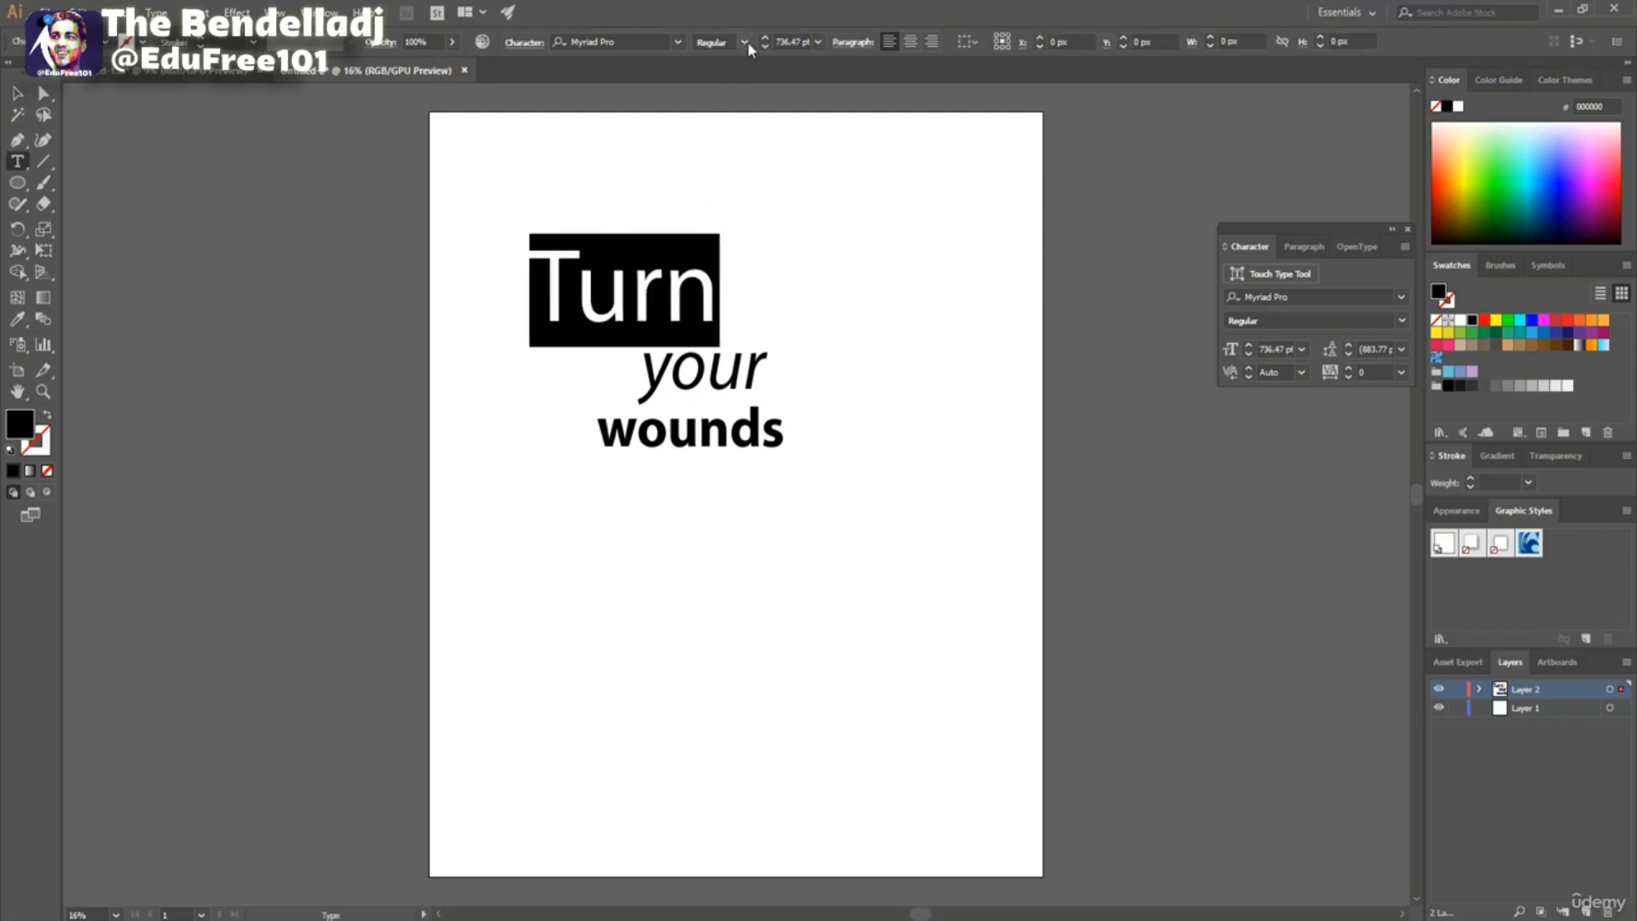
click(745, 42)
click(737, 220)
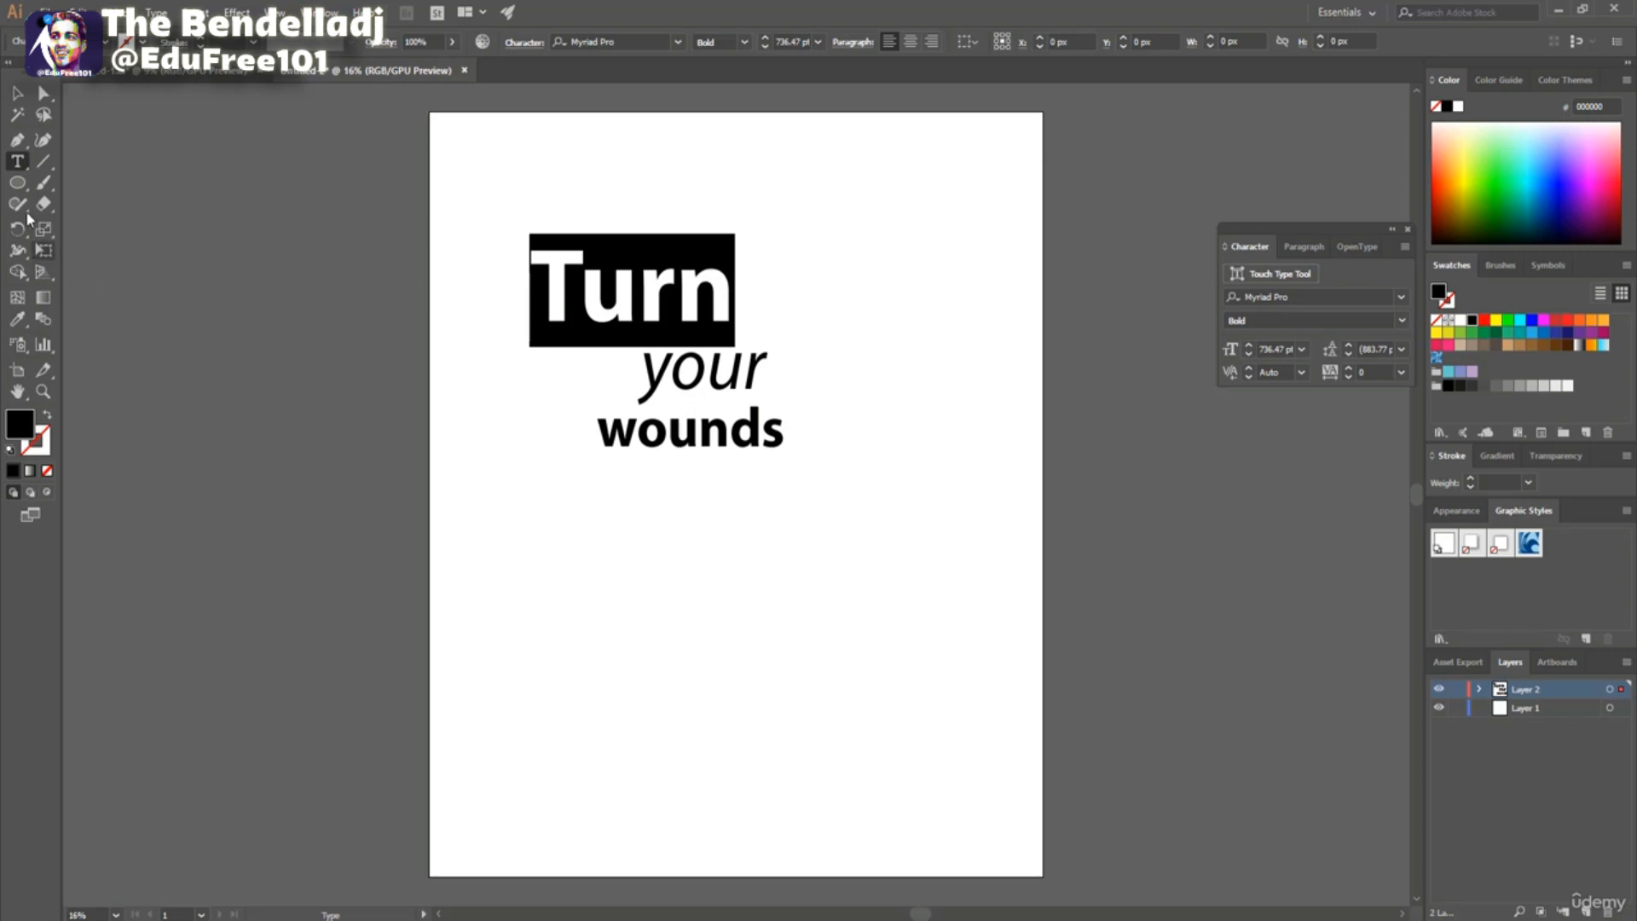
key(Escape)
Add a separate text object reading "into" in the Regular font style and place it beneath "wounds".
click(638, 514)
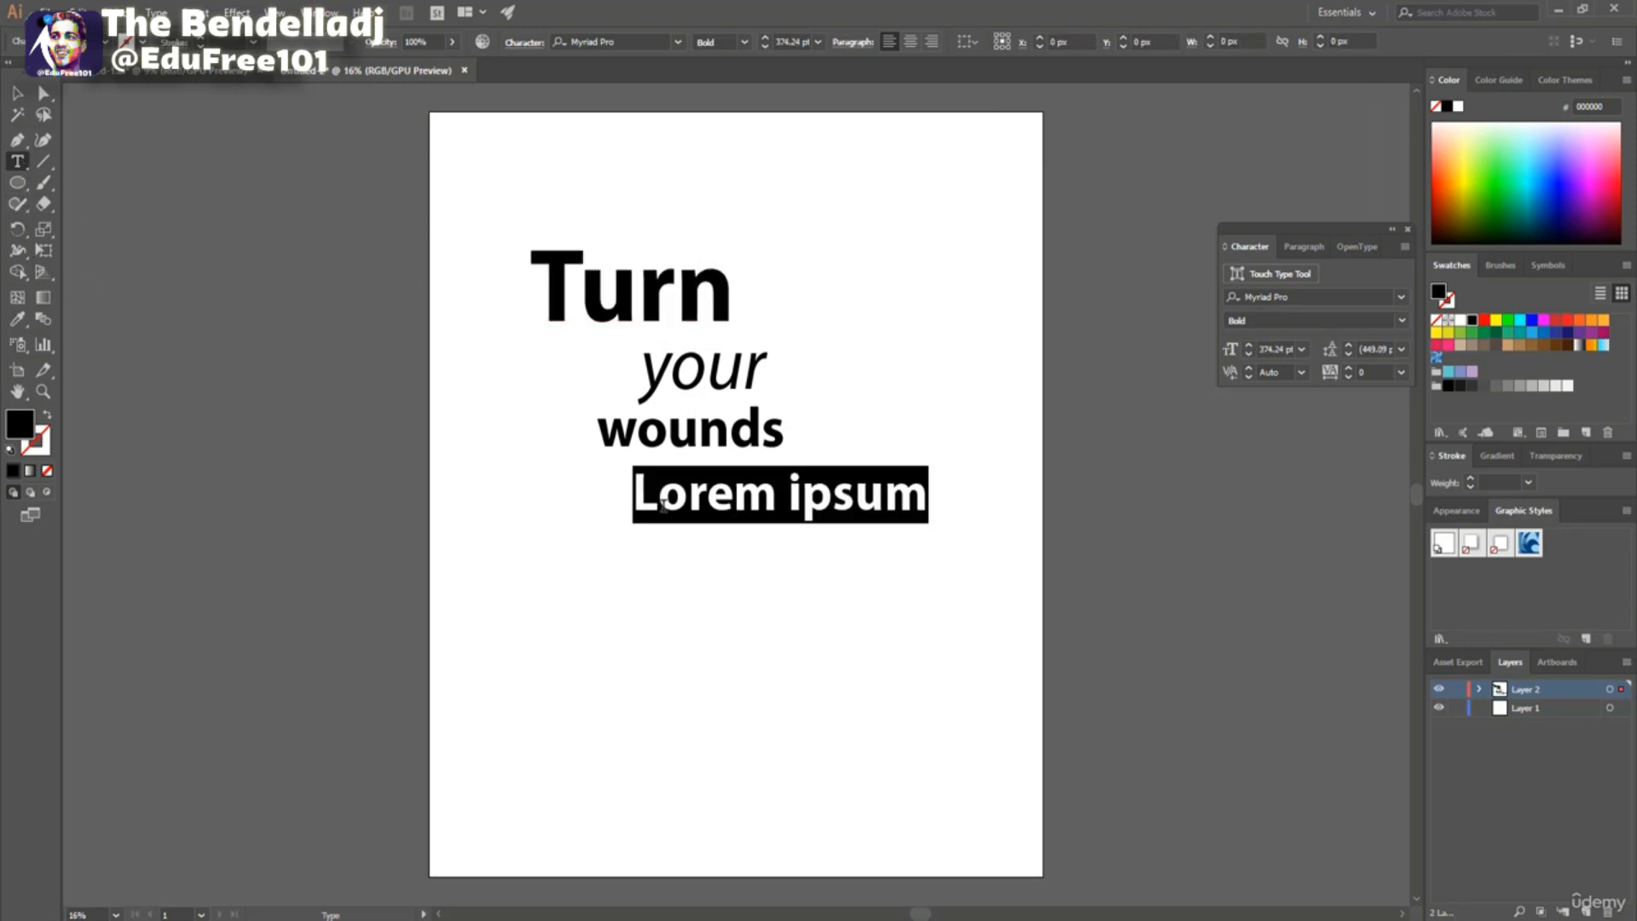
key(BackSpace)
text(into)
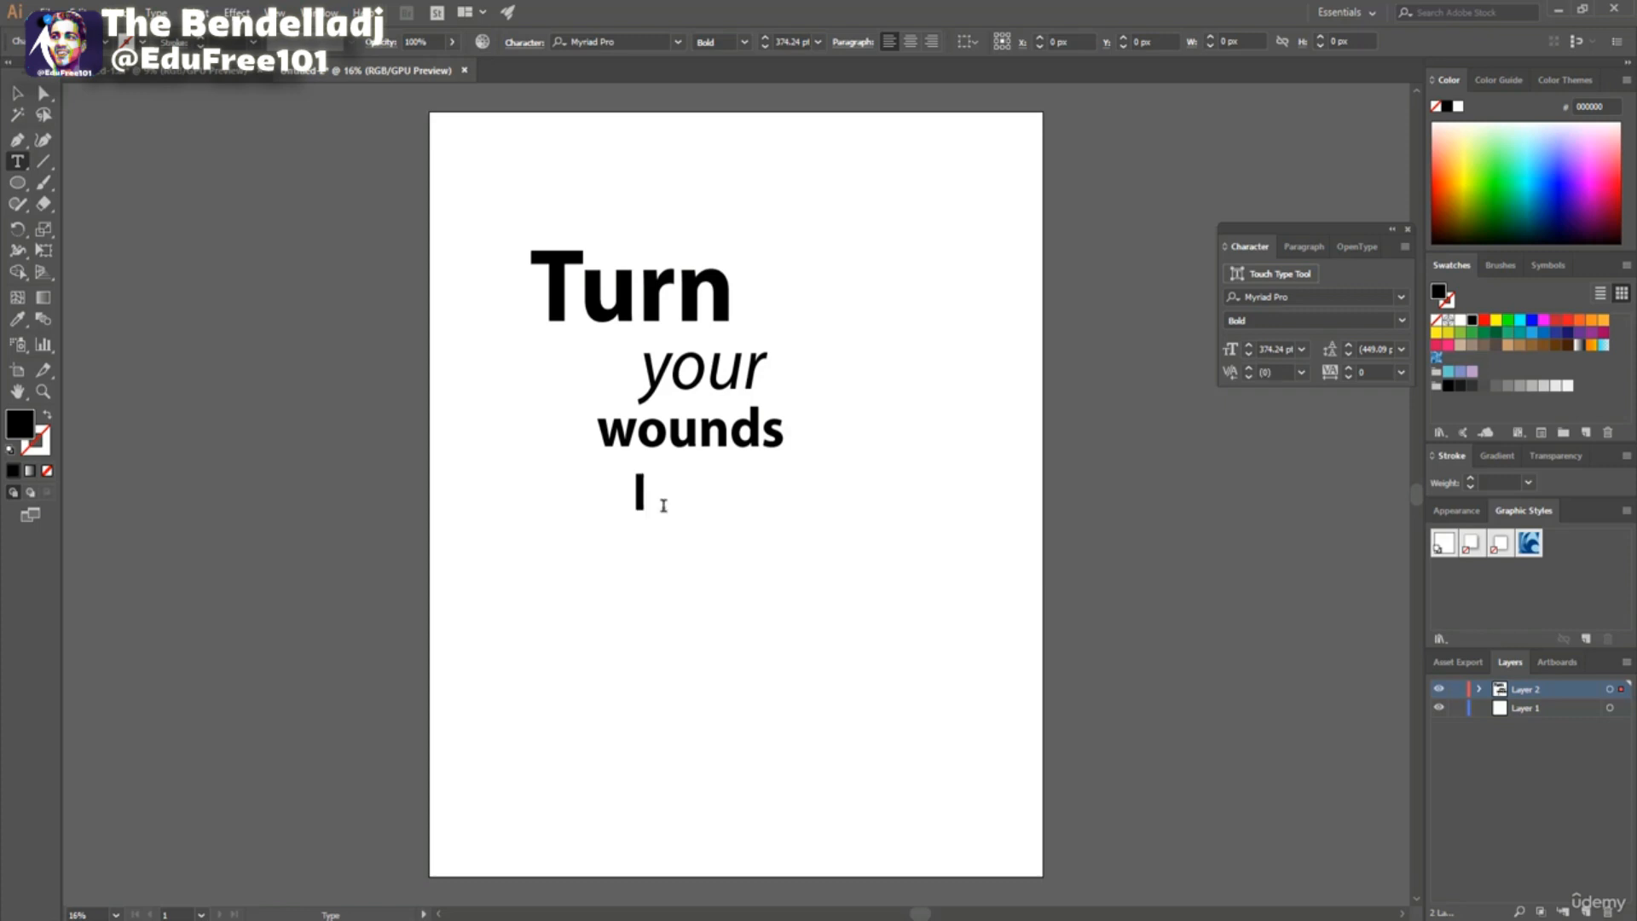
key(ctrl+a)
click(745, 43)
click(736, 140)
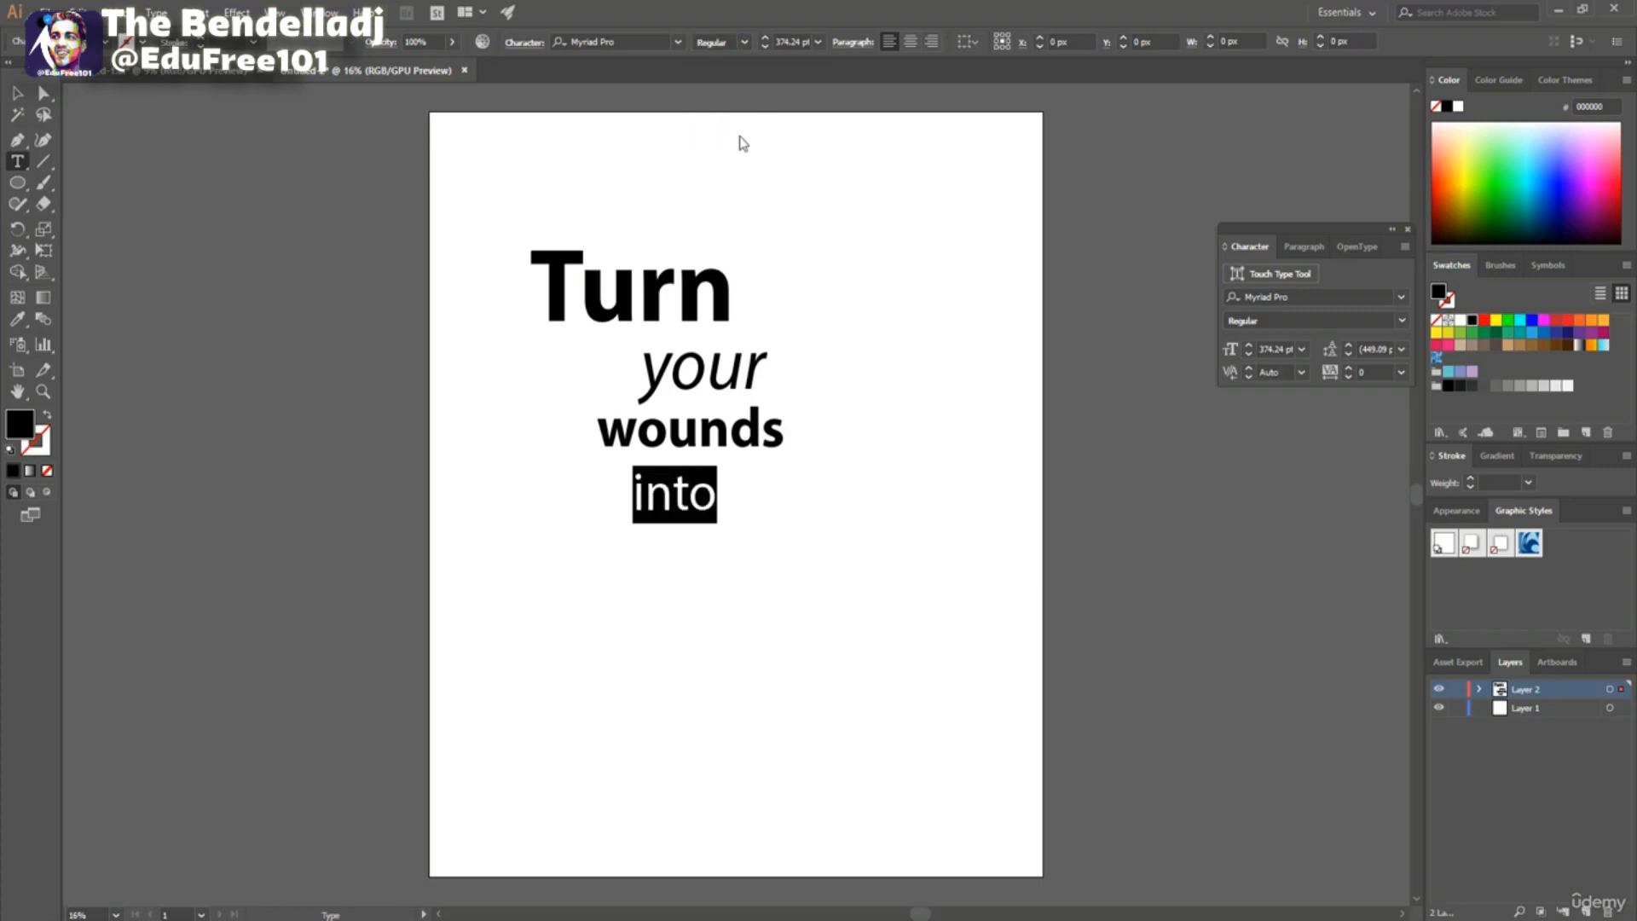
click(17, 95)
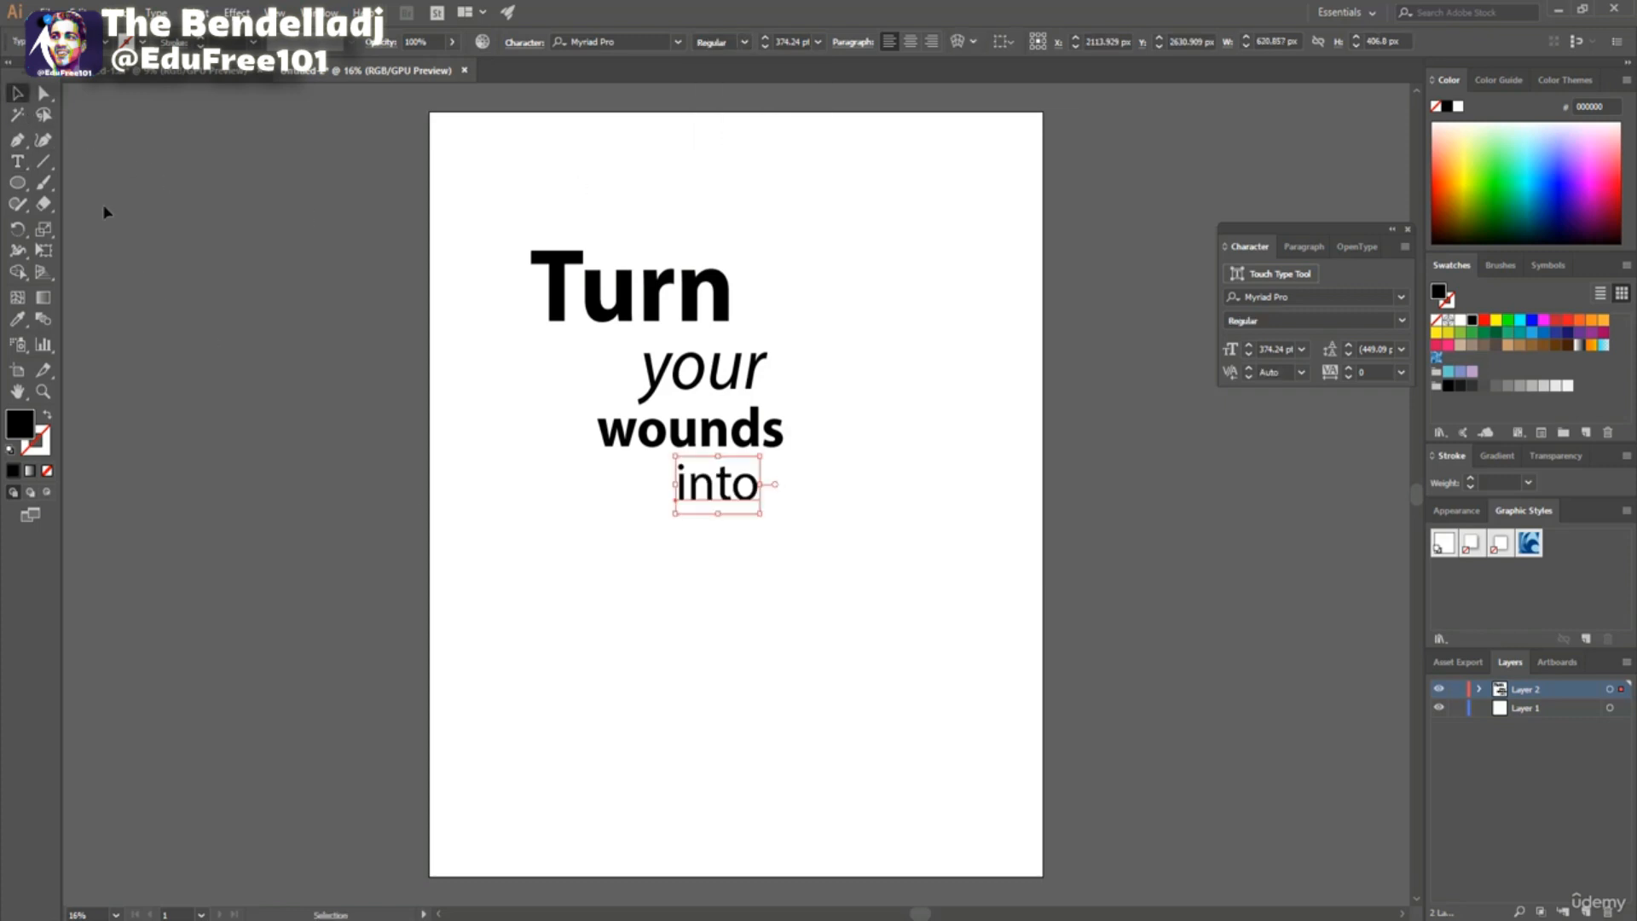
Add a separate text object reading "WISDOM" below "into" and set its font style to Bold.
click(17, 161)
click(563, 573)
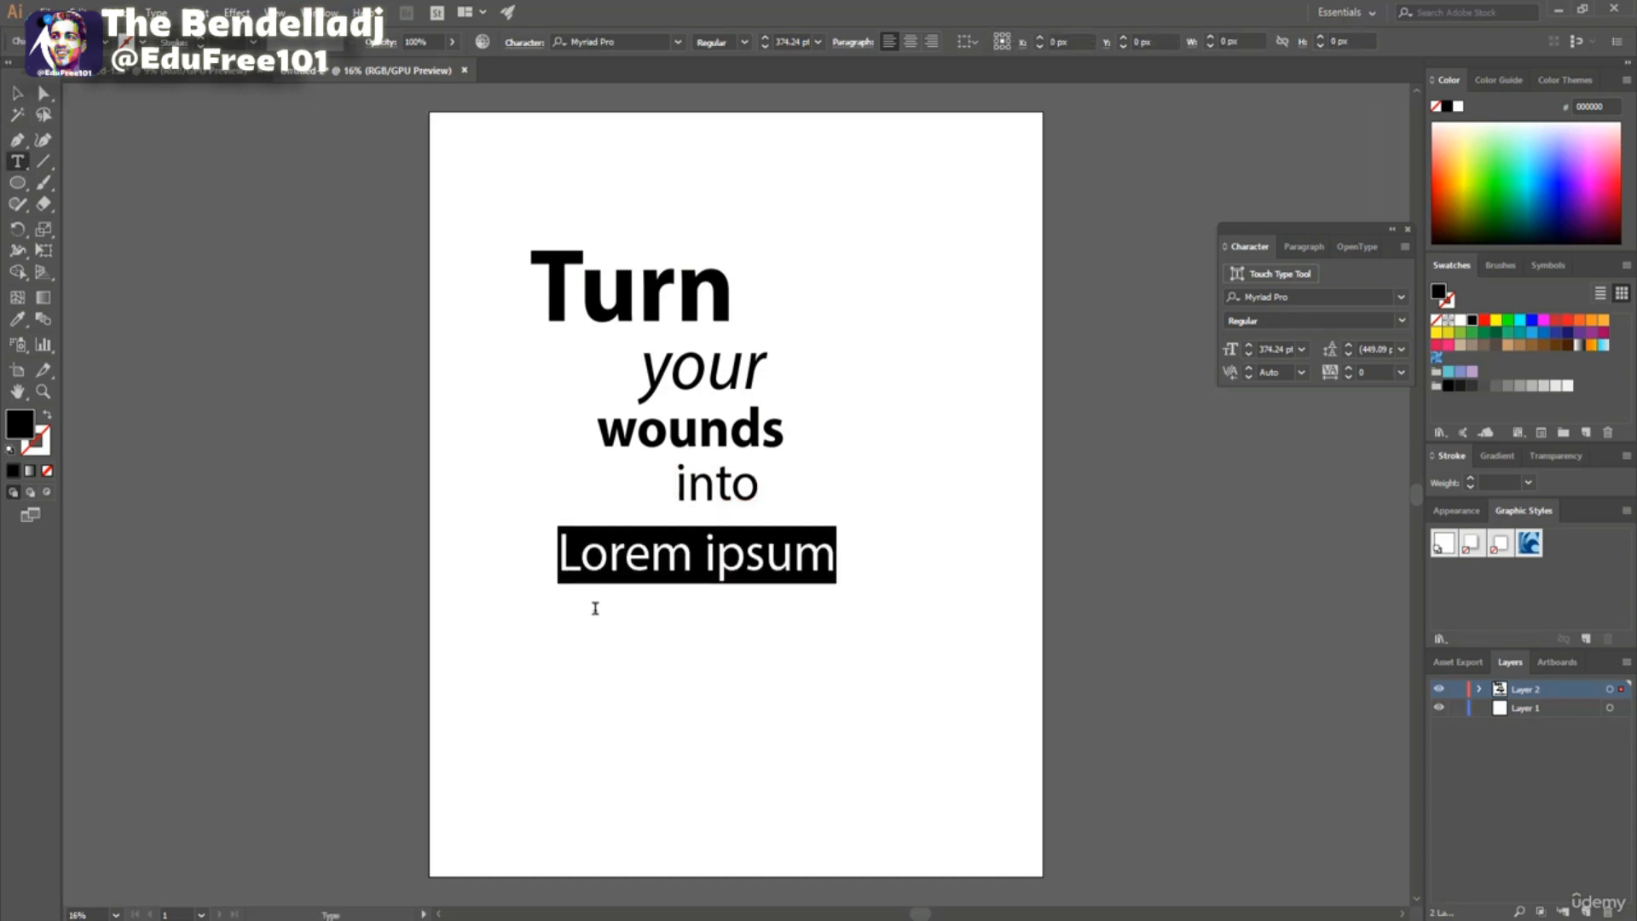
text(WISDOM)
drag(751, 555, 490, 550)
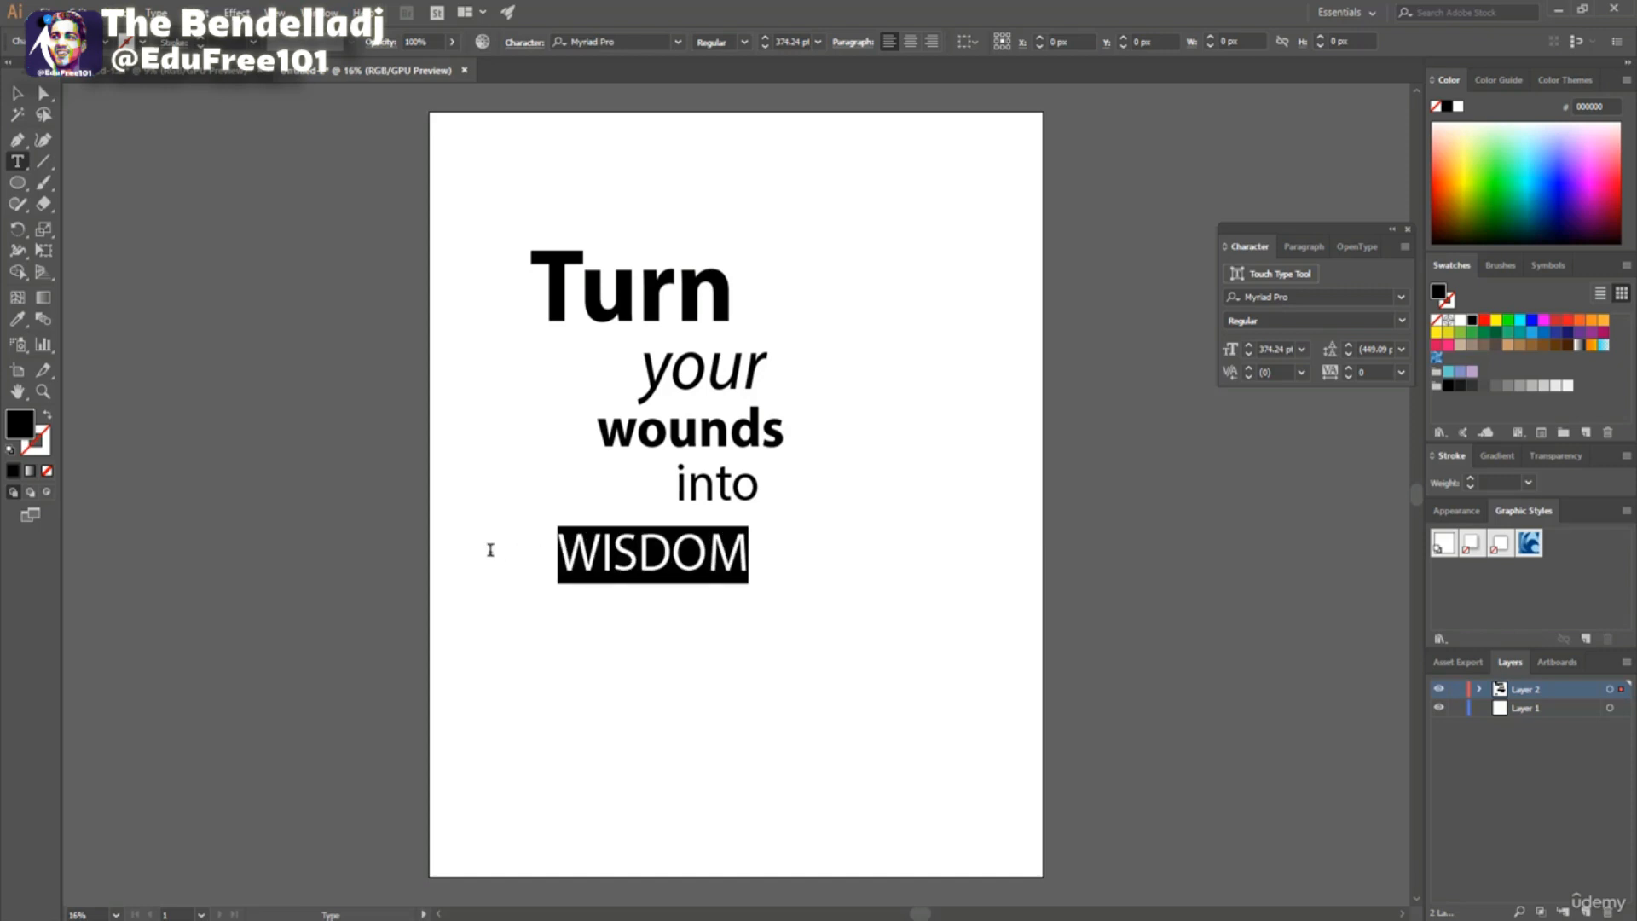
click(744, 42)
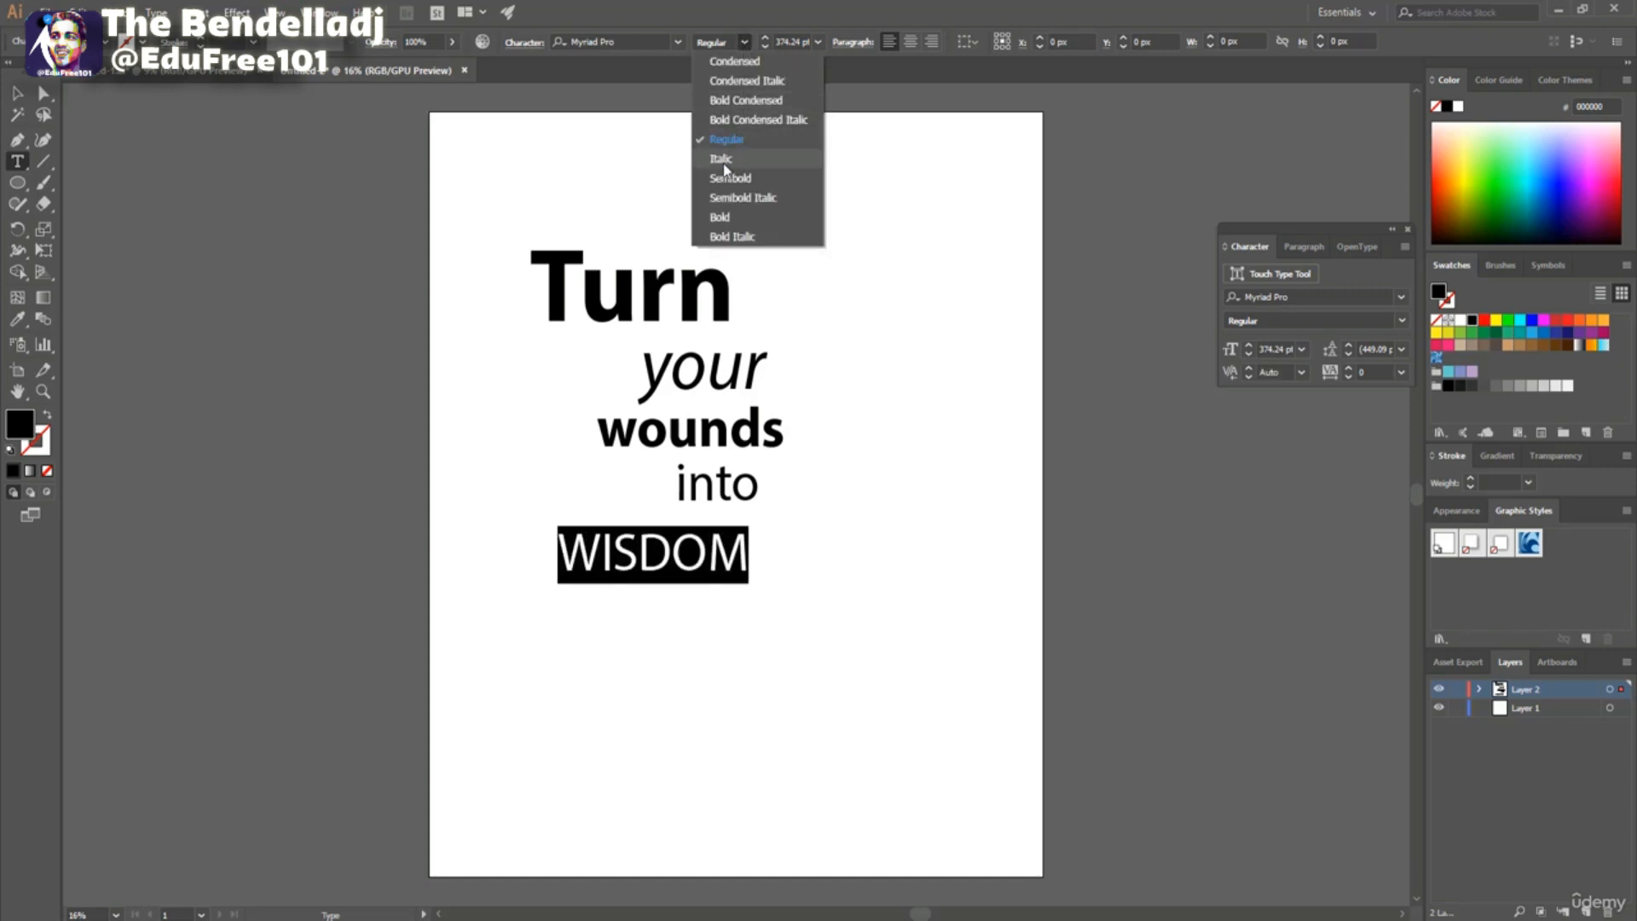
click(721, 217)
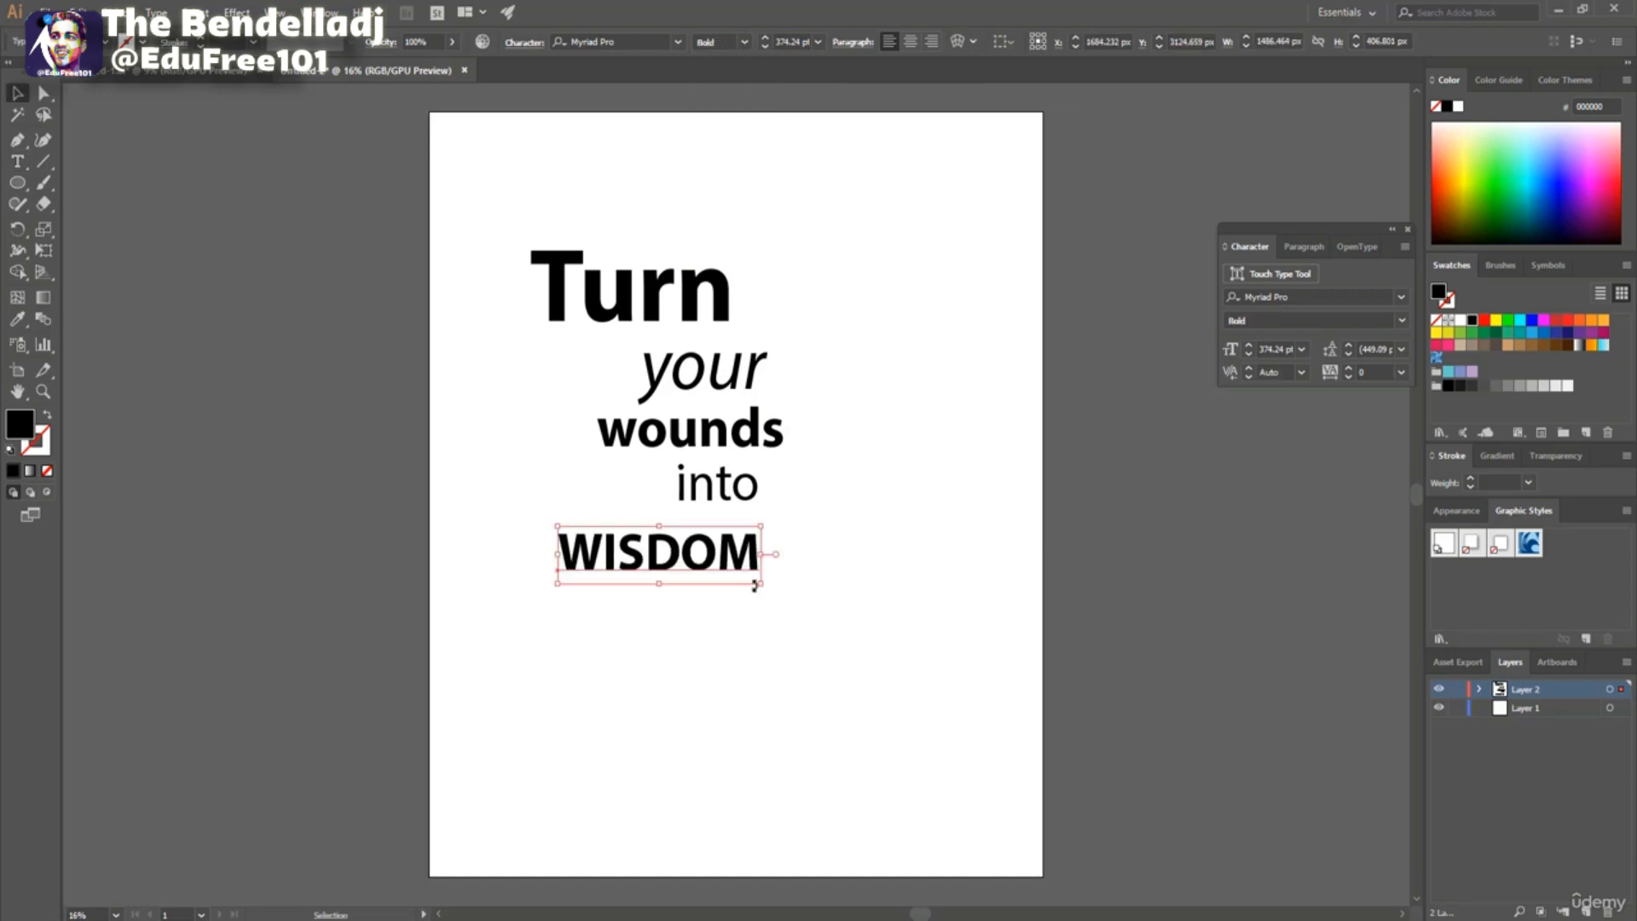
Enlarge "WISDOM" directly beneath "into", and scale up the whole five-word quote around the middle of the artboard.
drag(771, 585, 721, 558)
drag(715, 557, 715, 557)
drag(491, 162, 801, 552)
drag(639, 290, 726, 324)
drag(874, 620, 924, 671)
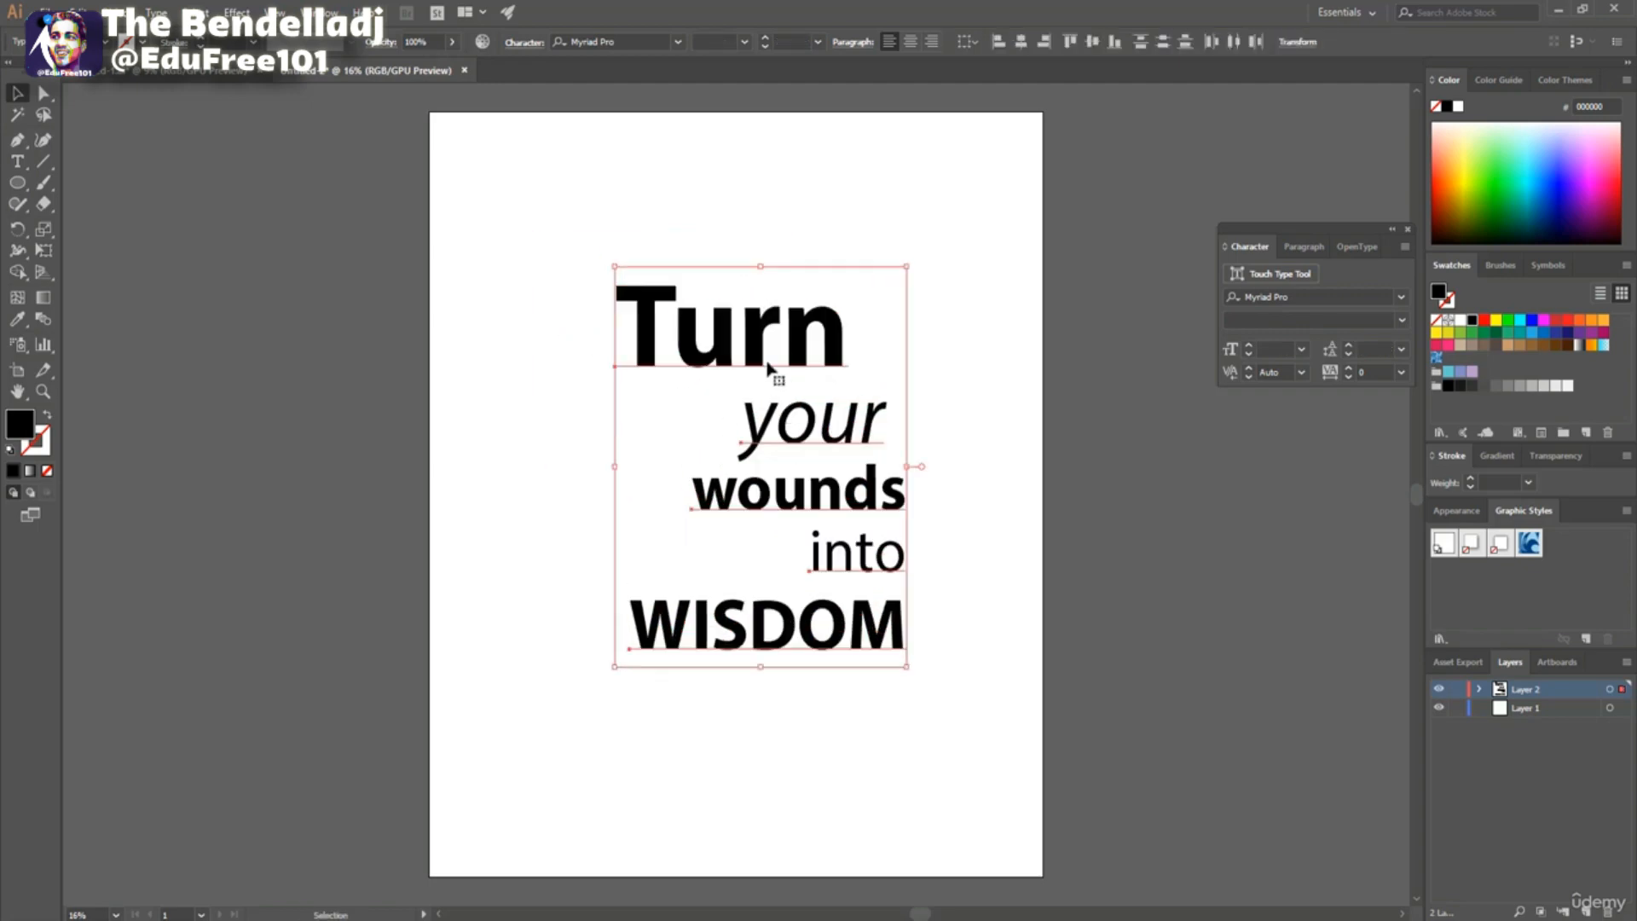
drag(776, 369, 744, 356)
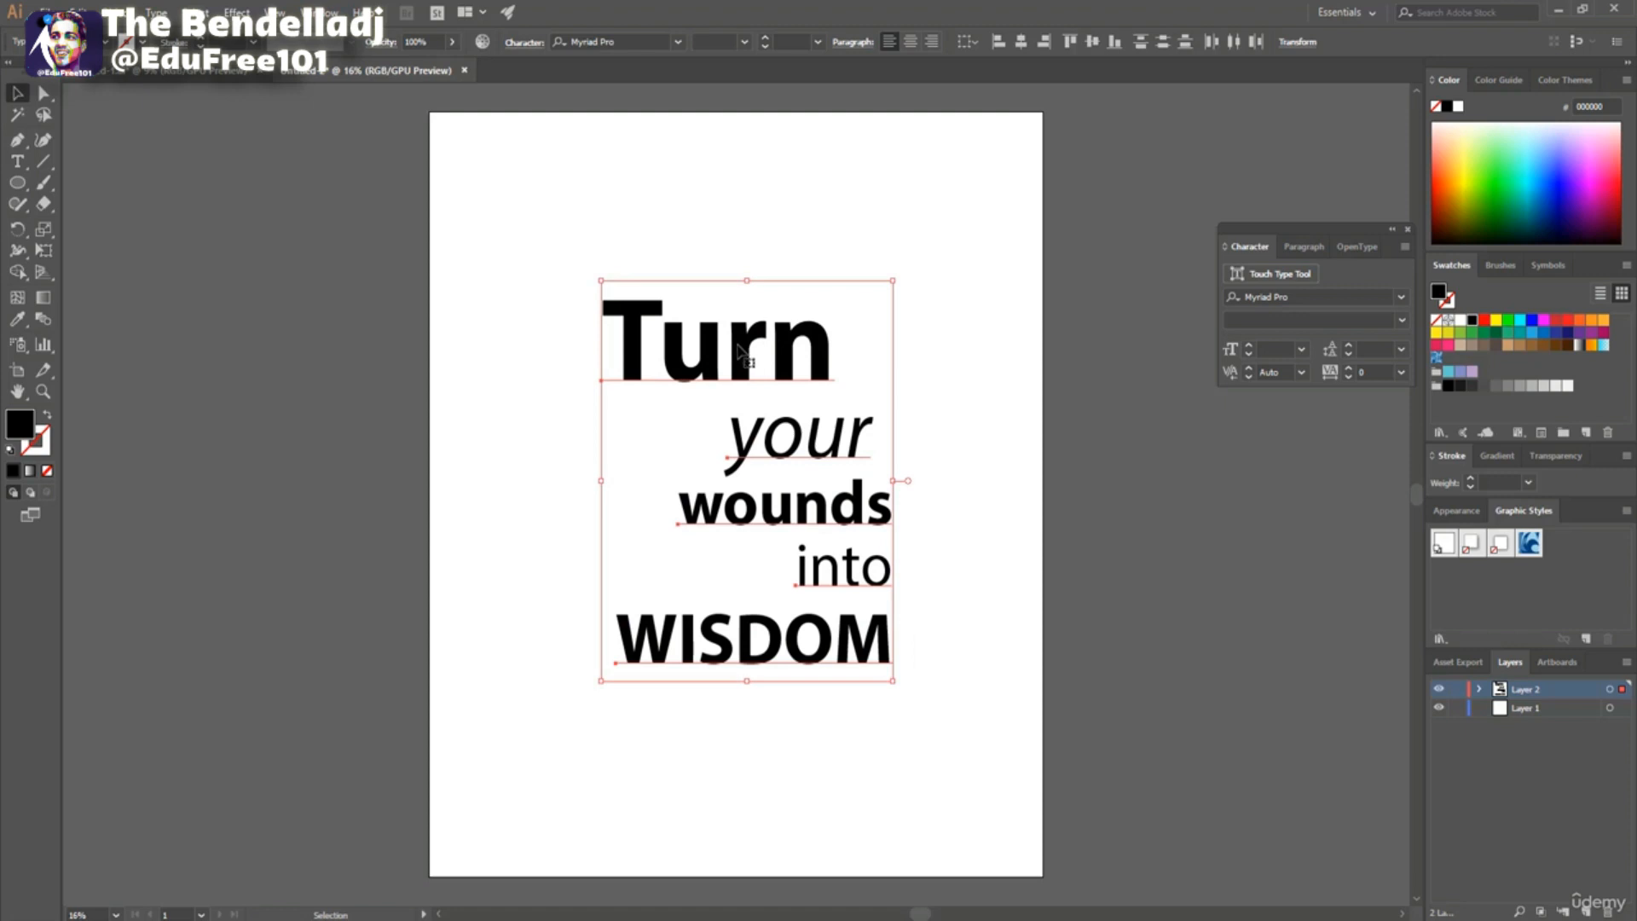
Convert all five words of the quote to outlines and deselect them.
right_click(741, 353)
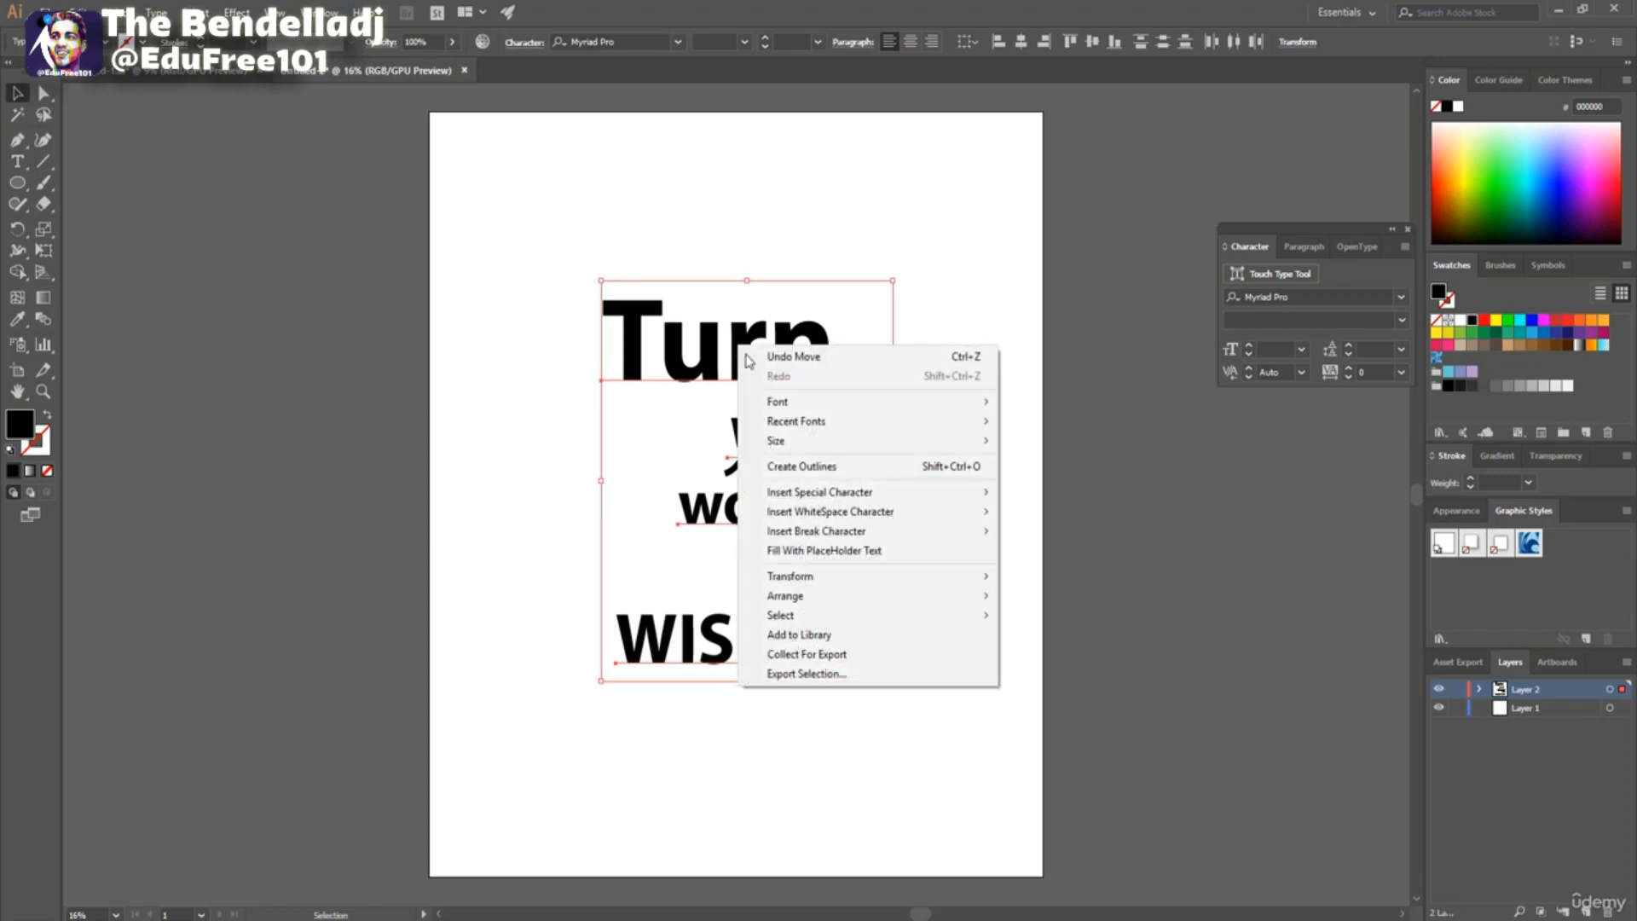
click(827, 471)
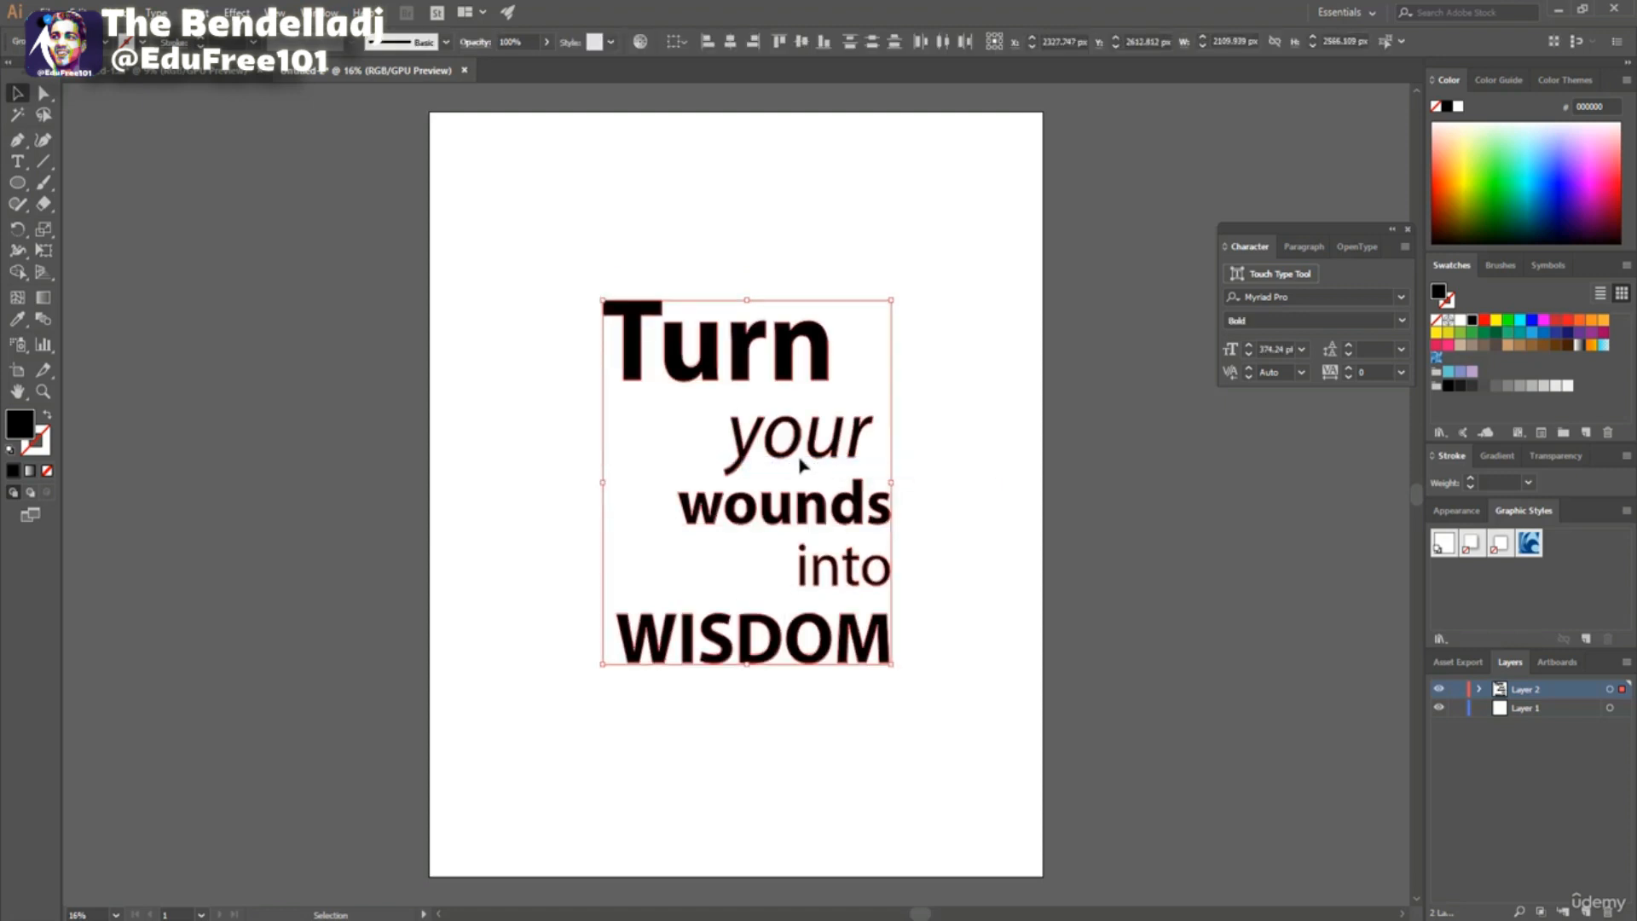
click(524, 417)
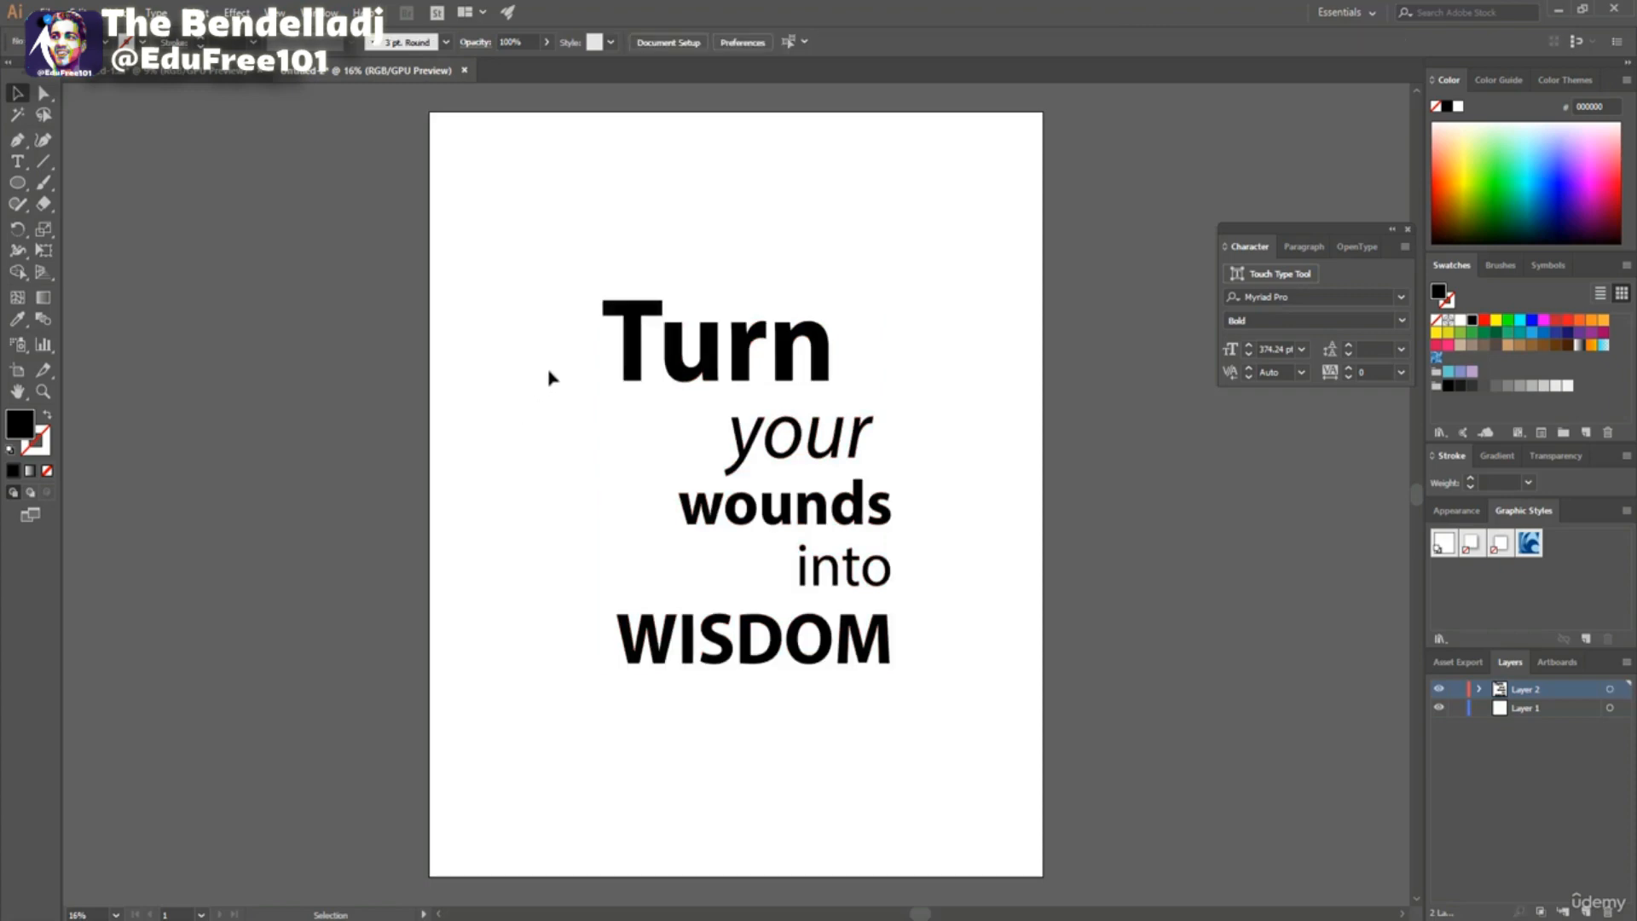
Move the outlined "Turn" up near the artboard's upper edge, apart from the other words, and make it a compound path.
drag(624, 318, 572, 223)
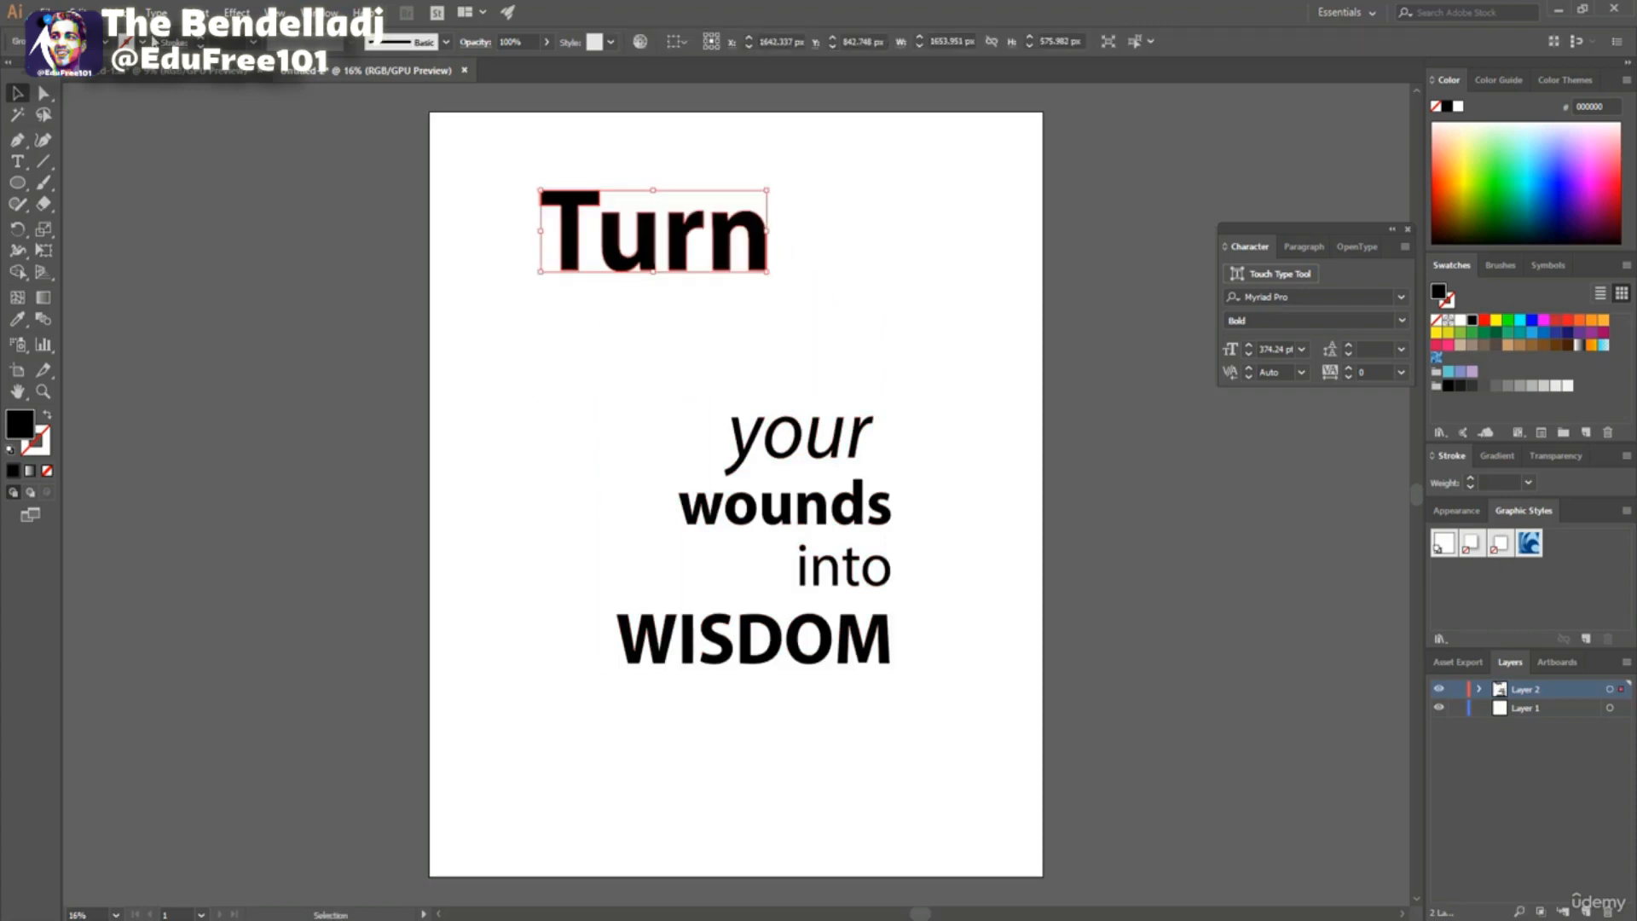
click(117, 13)
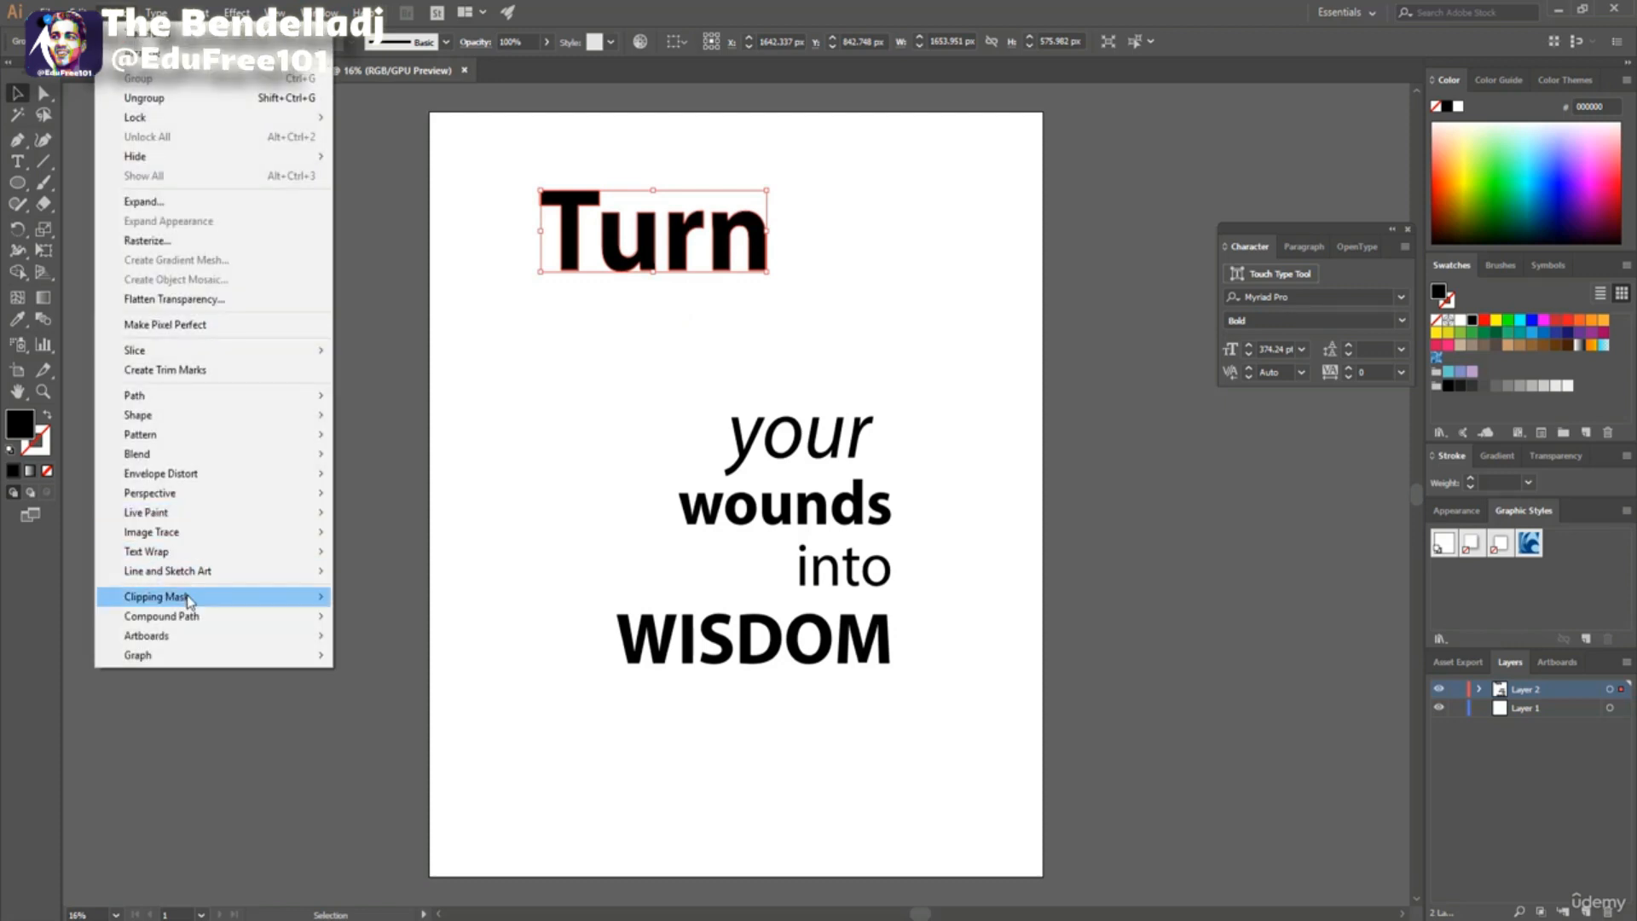
mouse_move(203, 615)
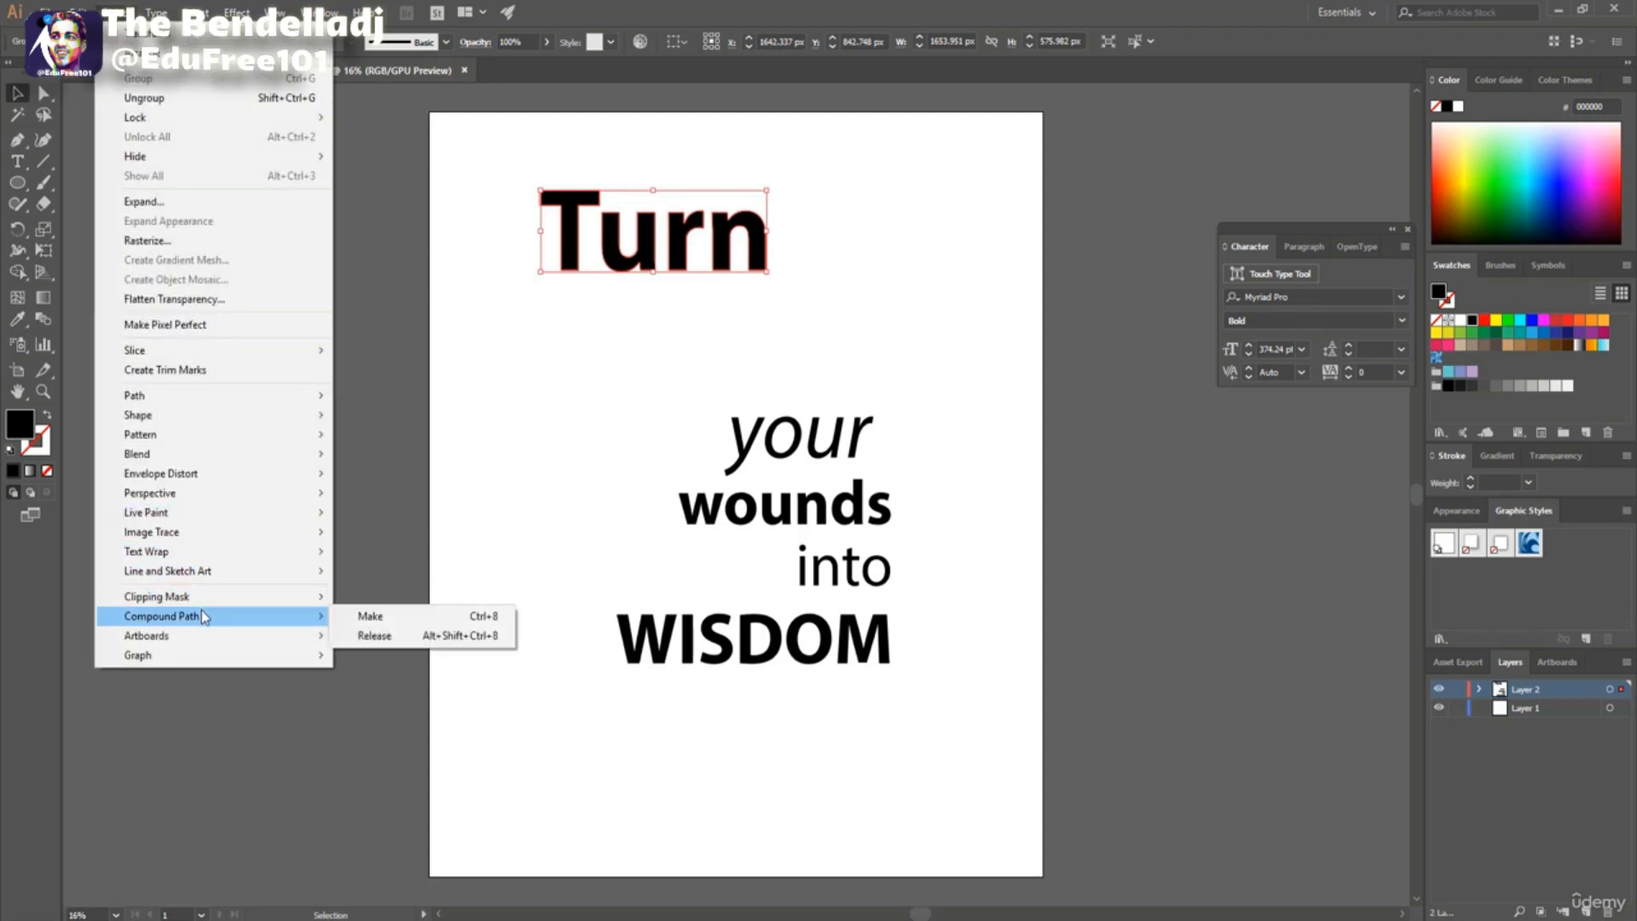
click(369, 615)
Copy the slanted parallelogram line blend from the line artwork document into the quote document and place it over "Turn".
click(208, 79)
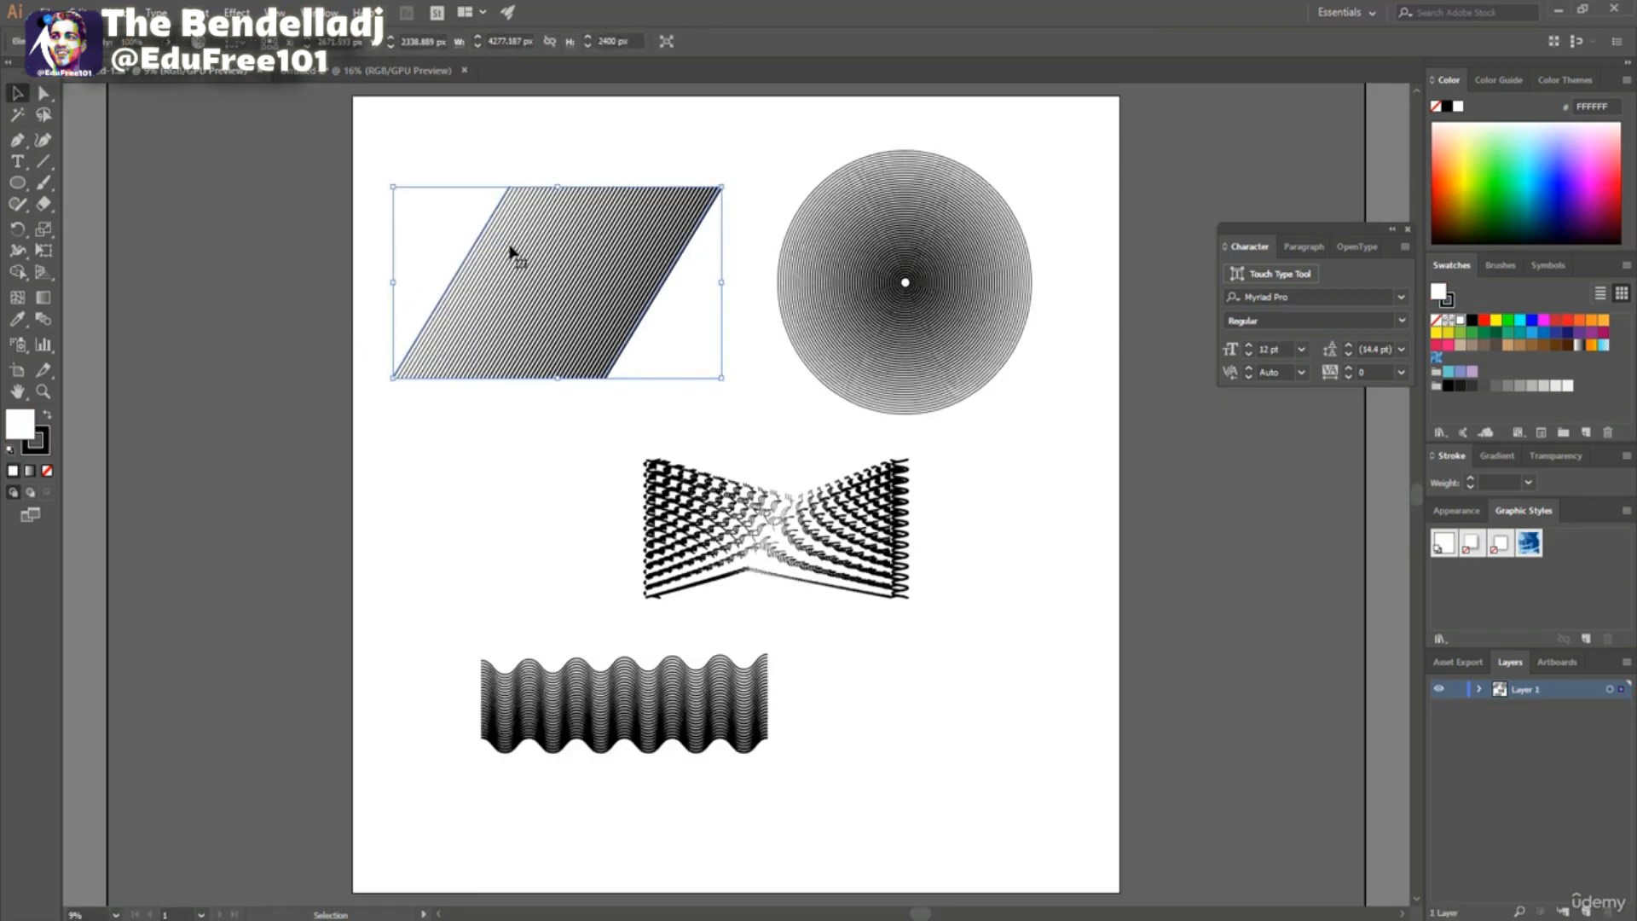
drag(380, 132, 738, 397)
key(a)
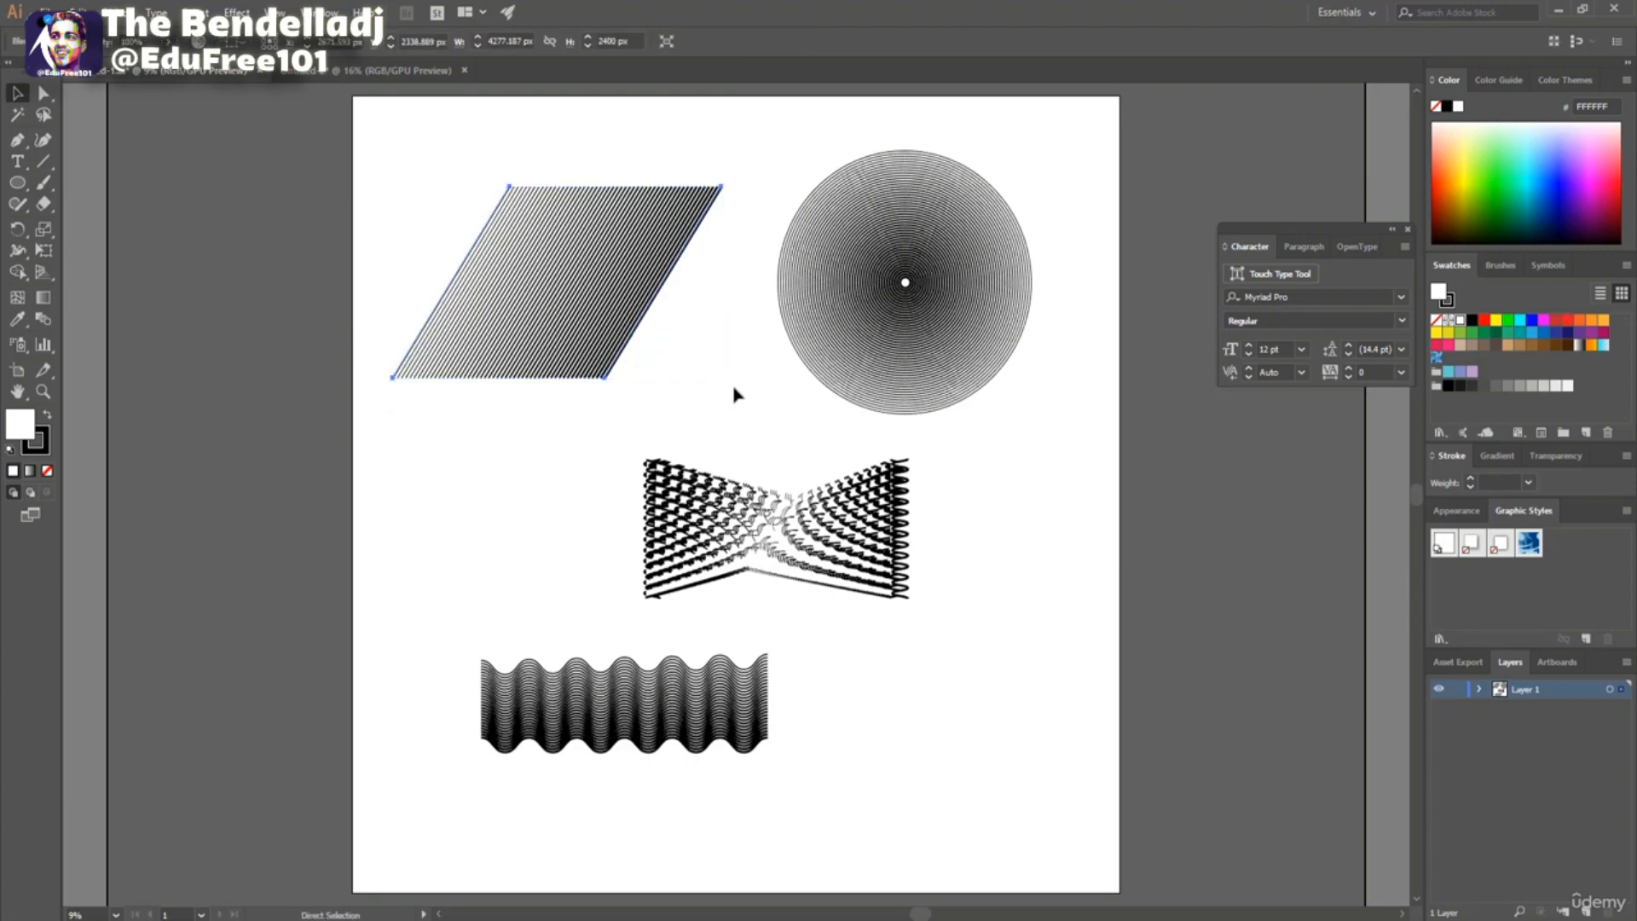
key(v)
click(365, 75)
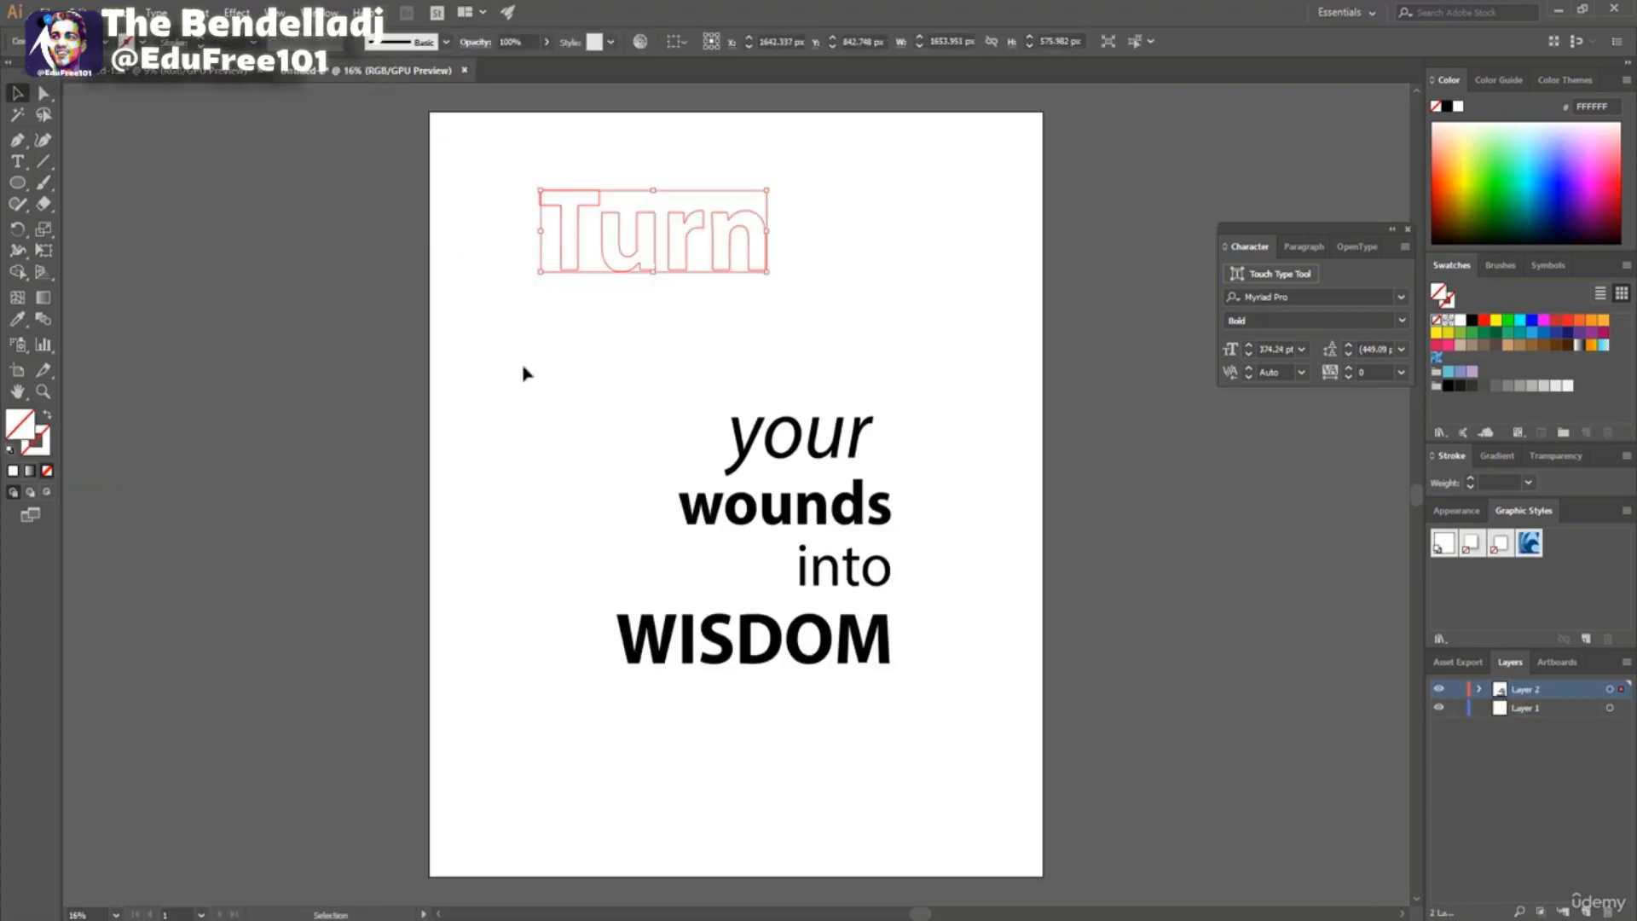
click(503, 356)
key(ctrl+v)
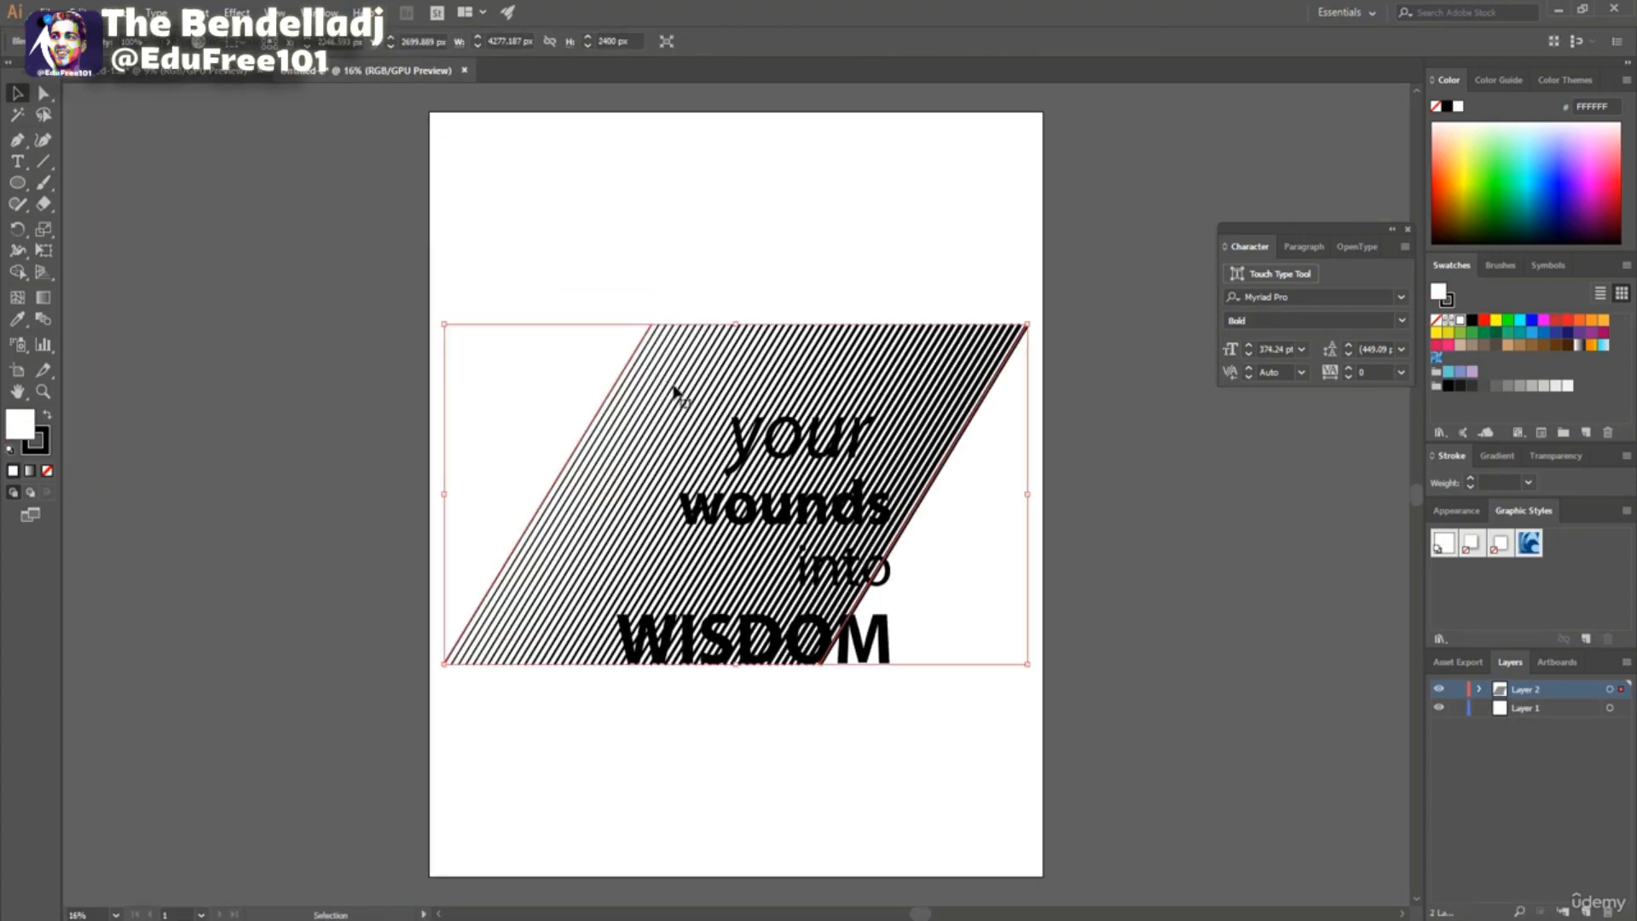
drag(654, 364, 576, 156)
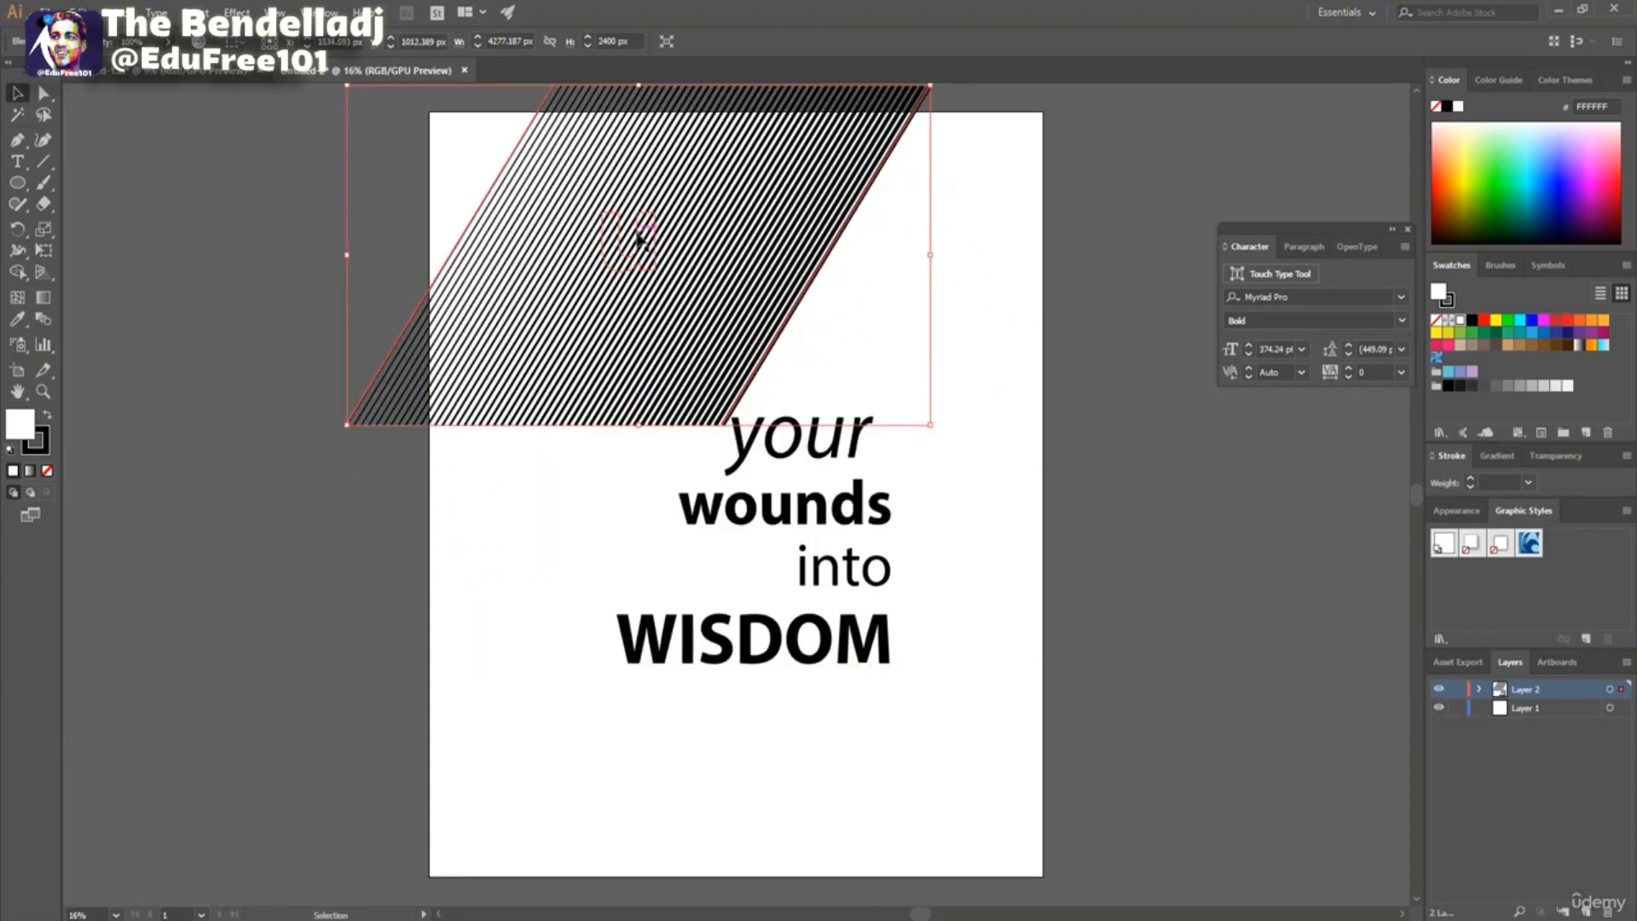
Bring the "Turn" compound path to the front, above the slanted line blend.
click(558, 256)
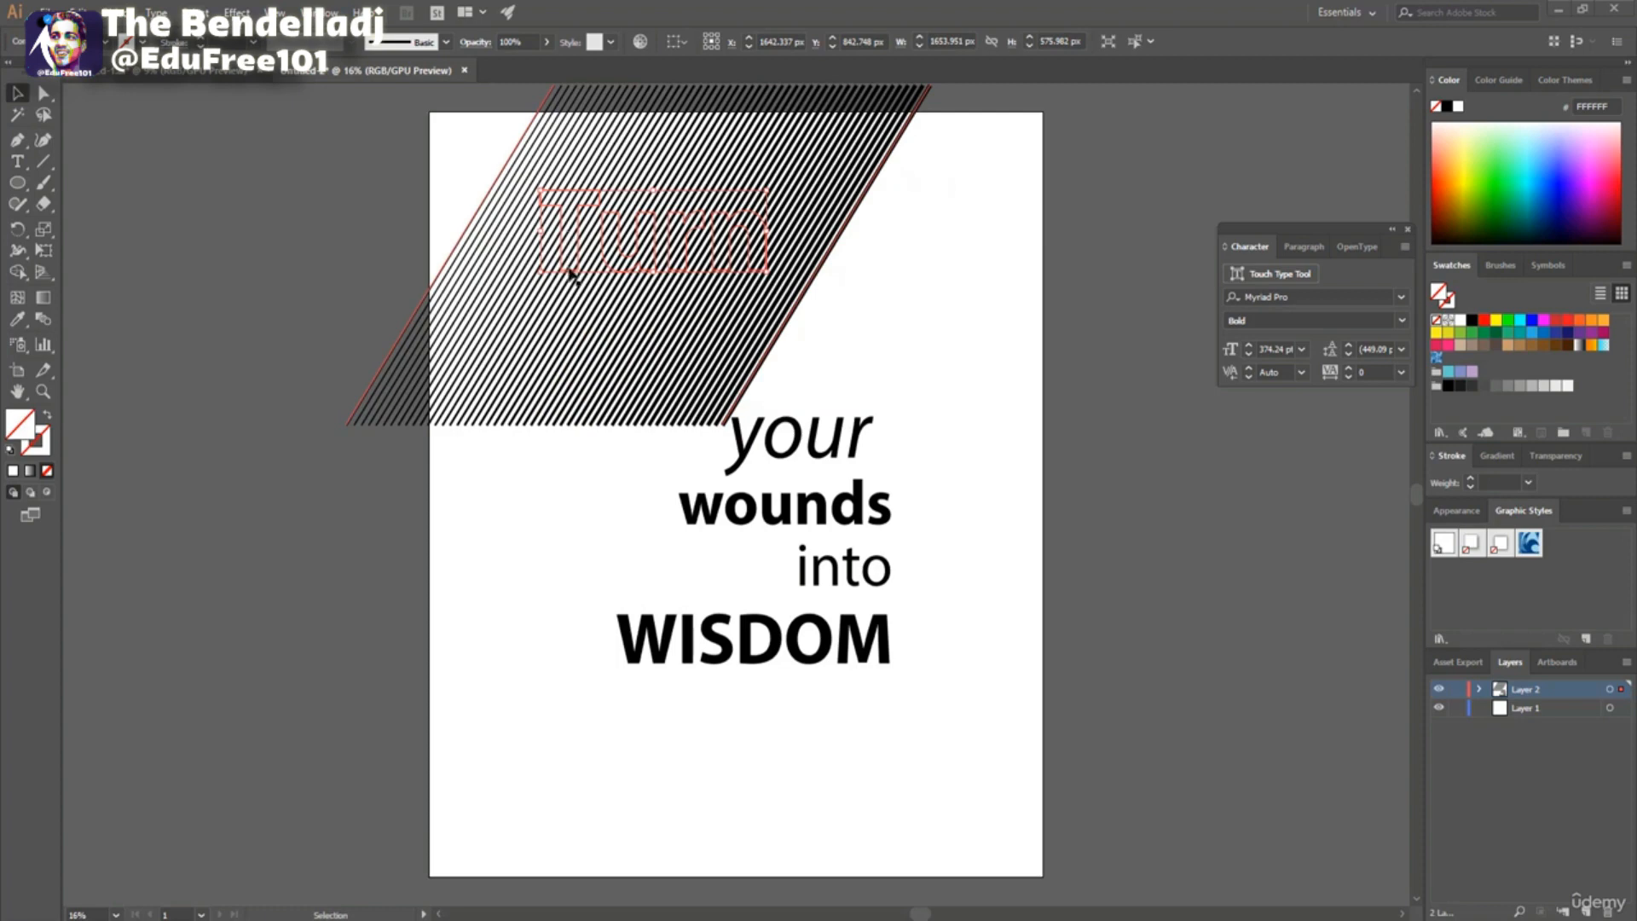
click(119, 12)
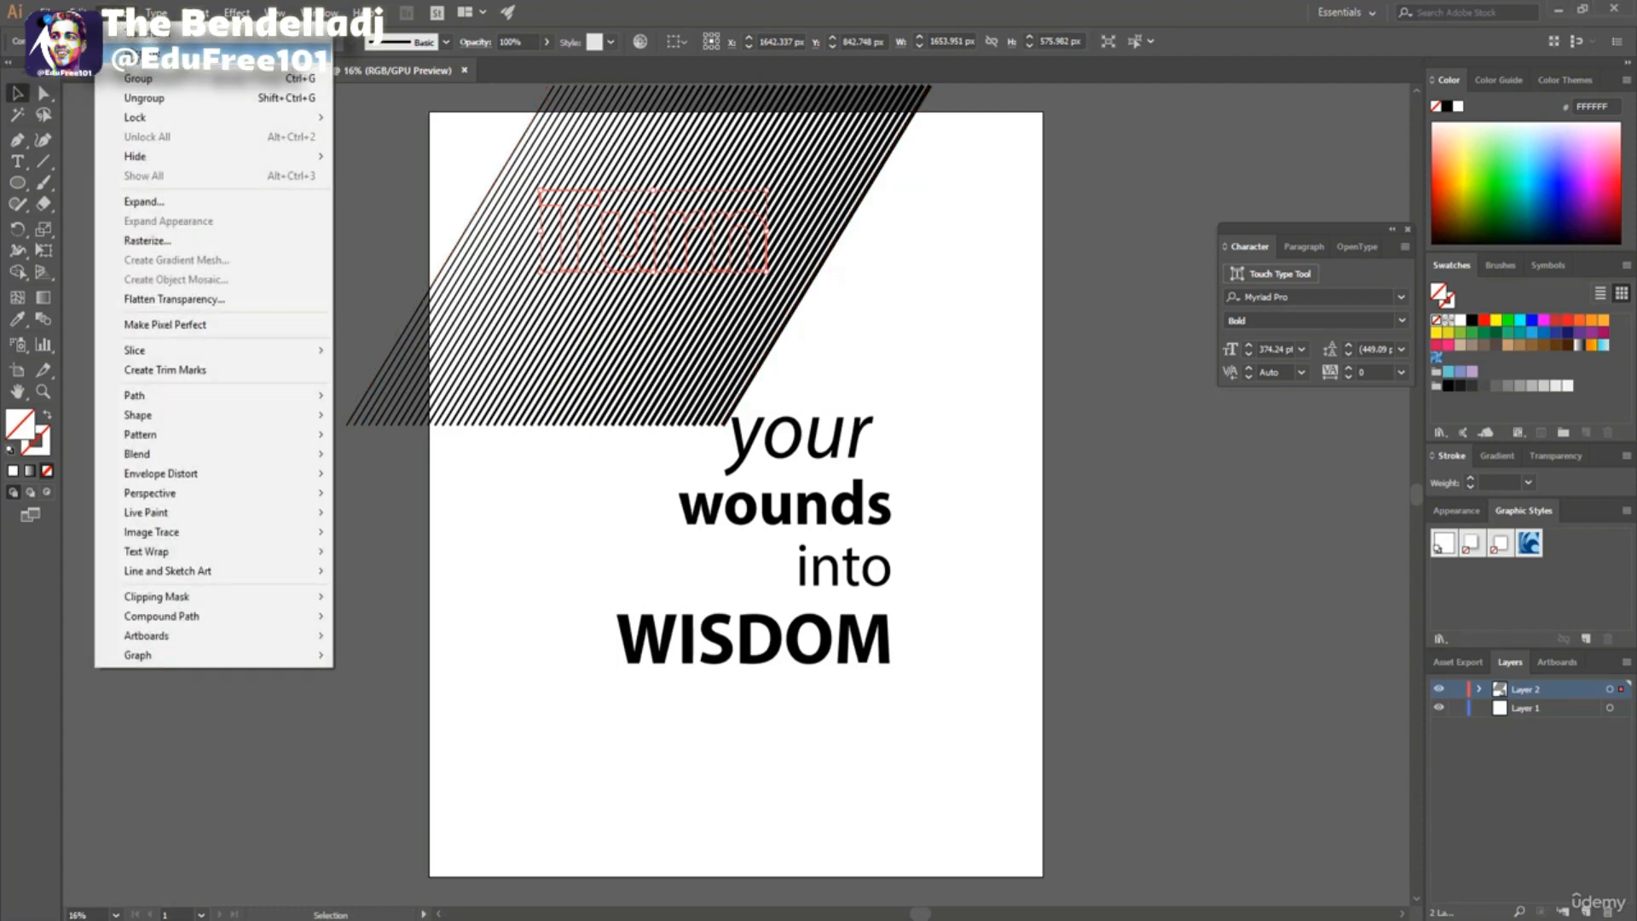
mouse_move(256, 58)
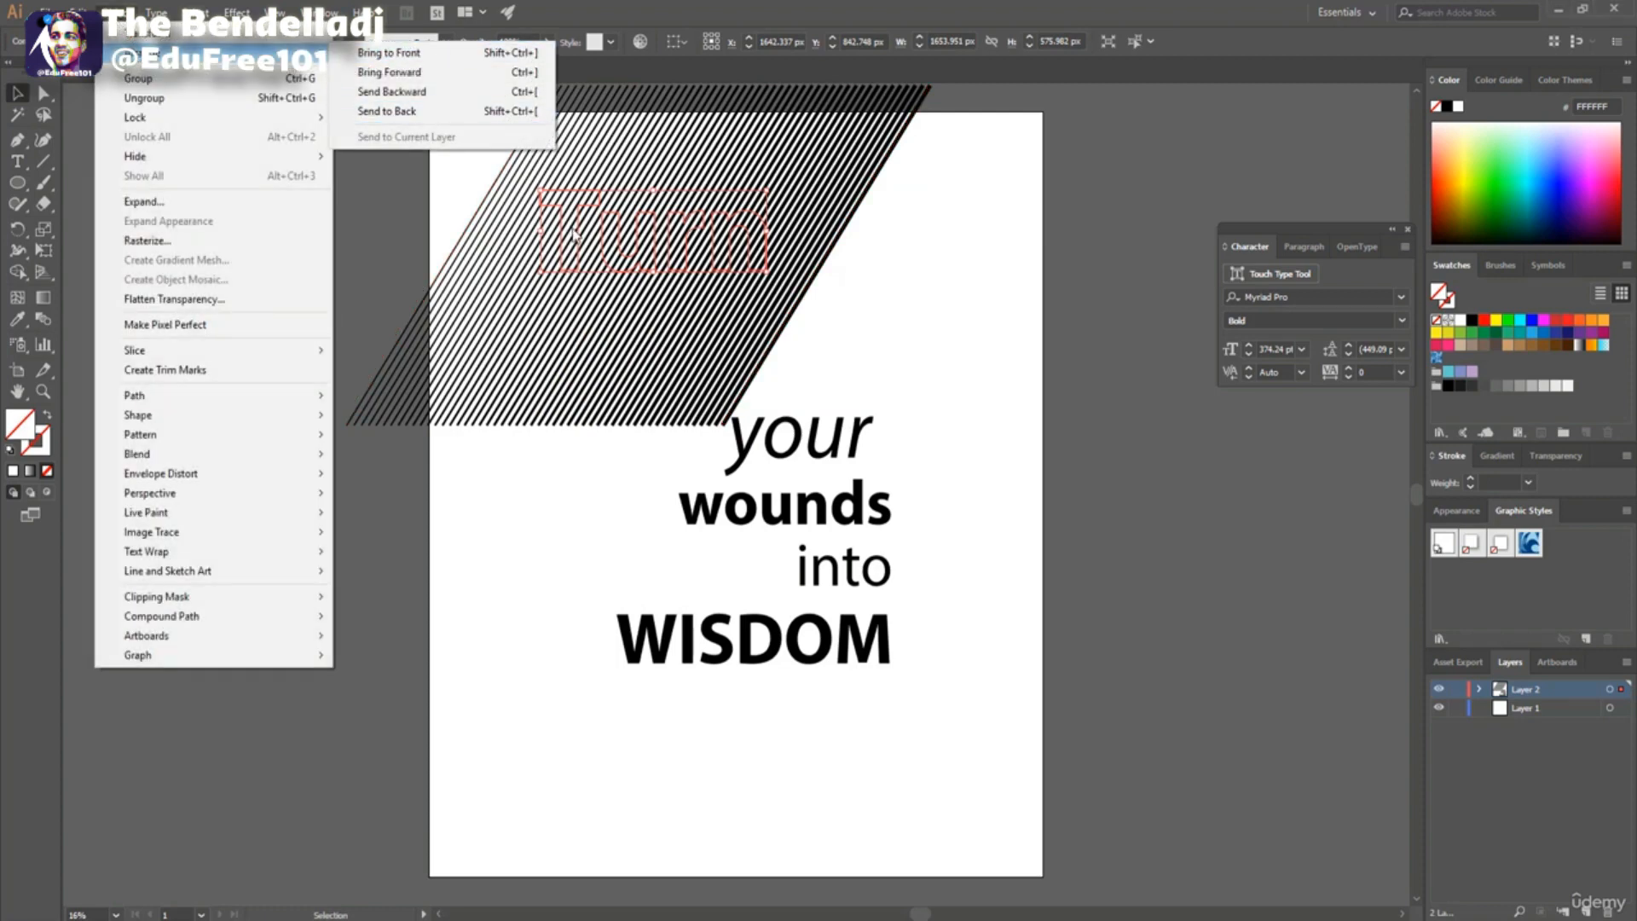
click(380, 57)
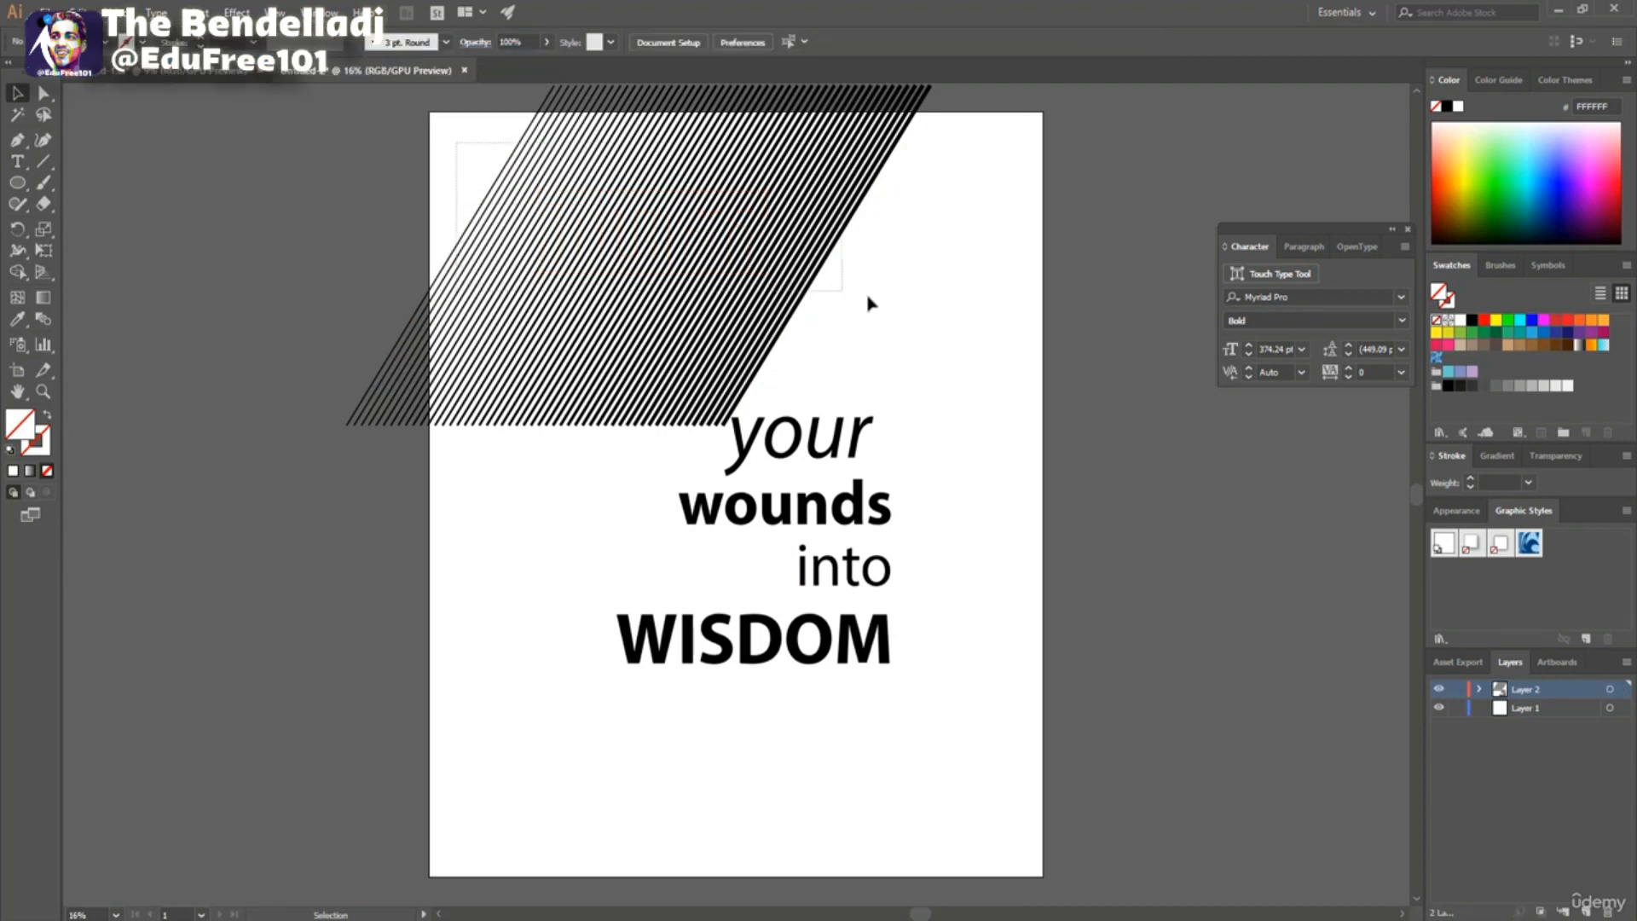
Make a clipping mask from "Turn" and the slanted line blend so the lines fill the letters.
click(665, 274)
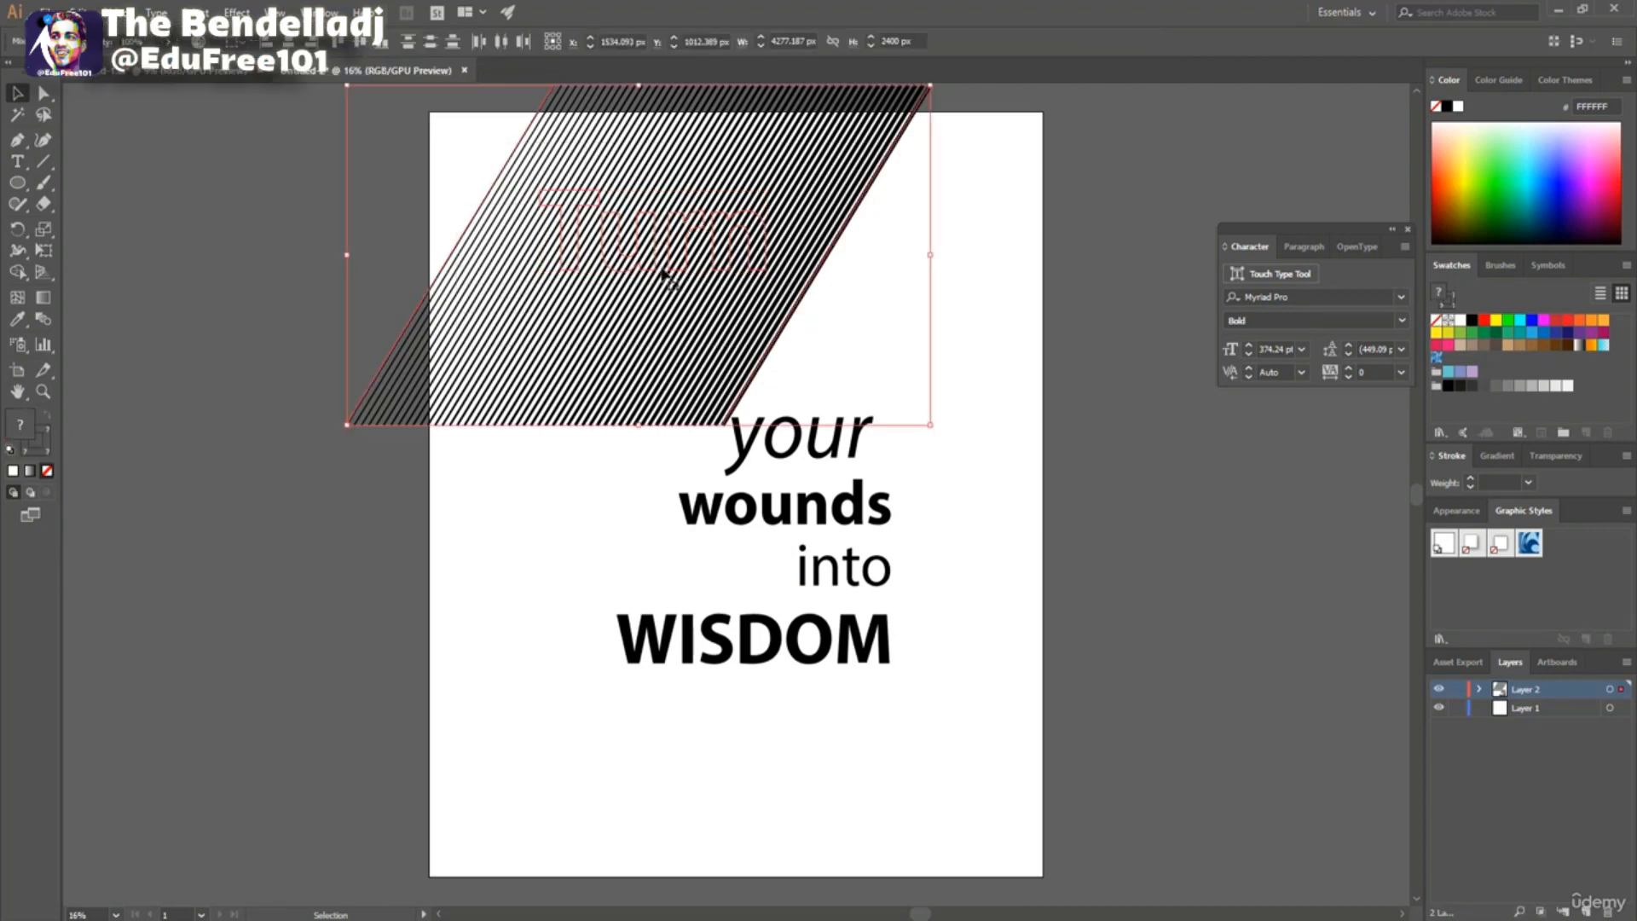
right_click(611, 254)
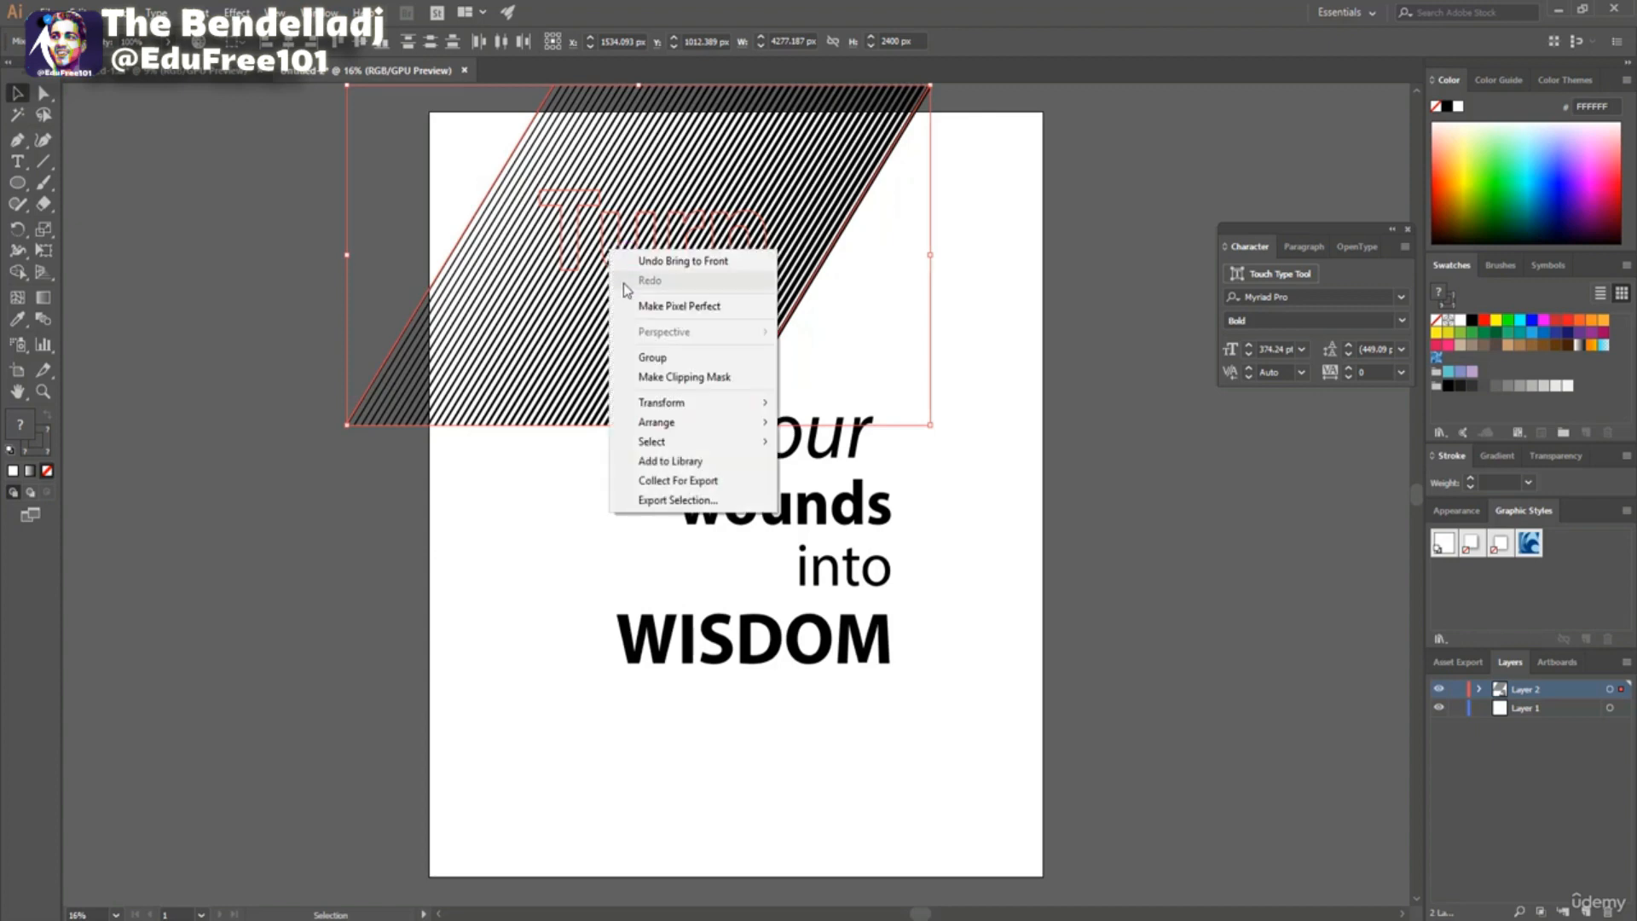
click(680, 377)
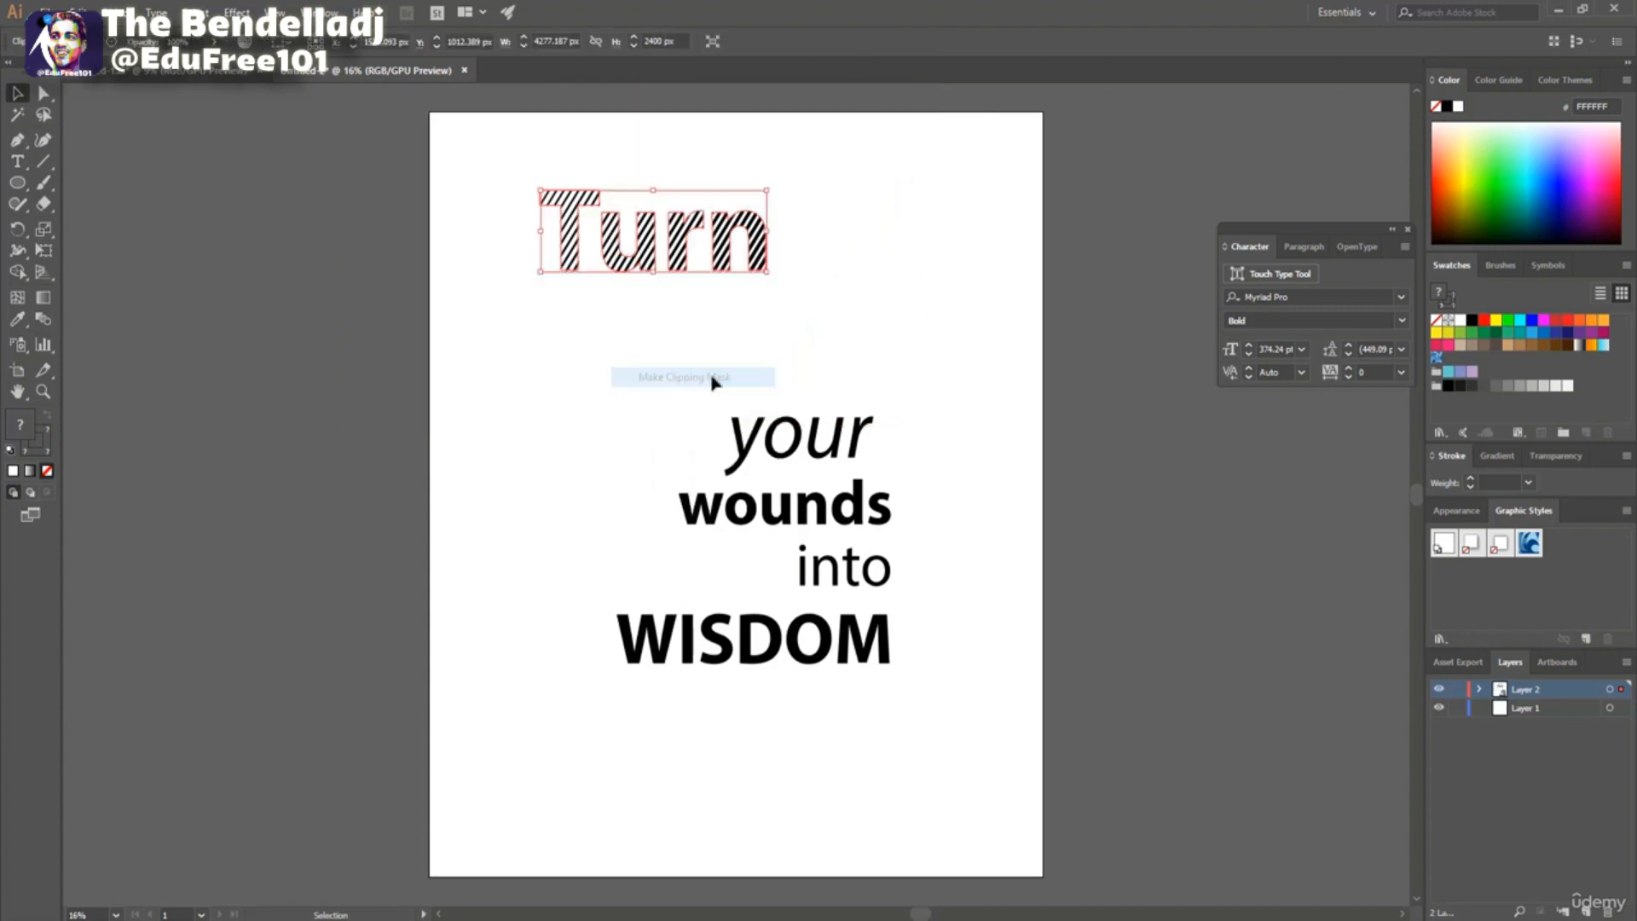
click(569, 334)
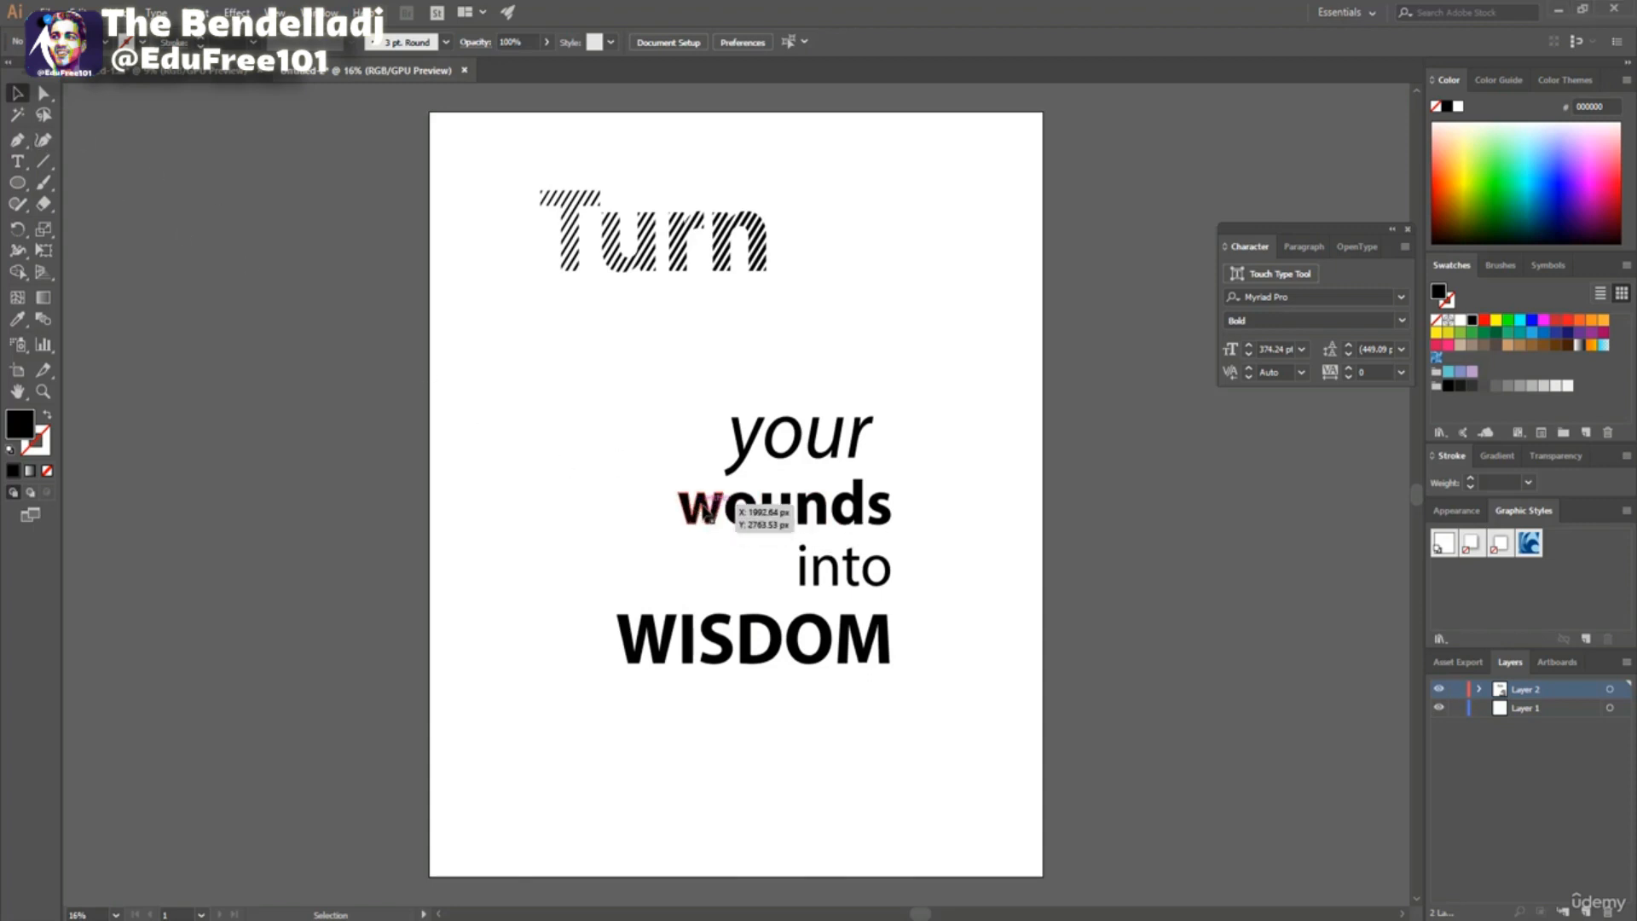
Move the outlined "wounds" into the empty space below "Turn" and make it a compound path.
drag(708, 516, 552, 402)
click(116, 12)
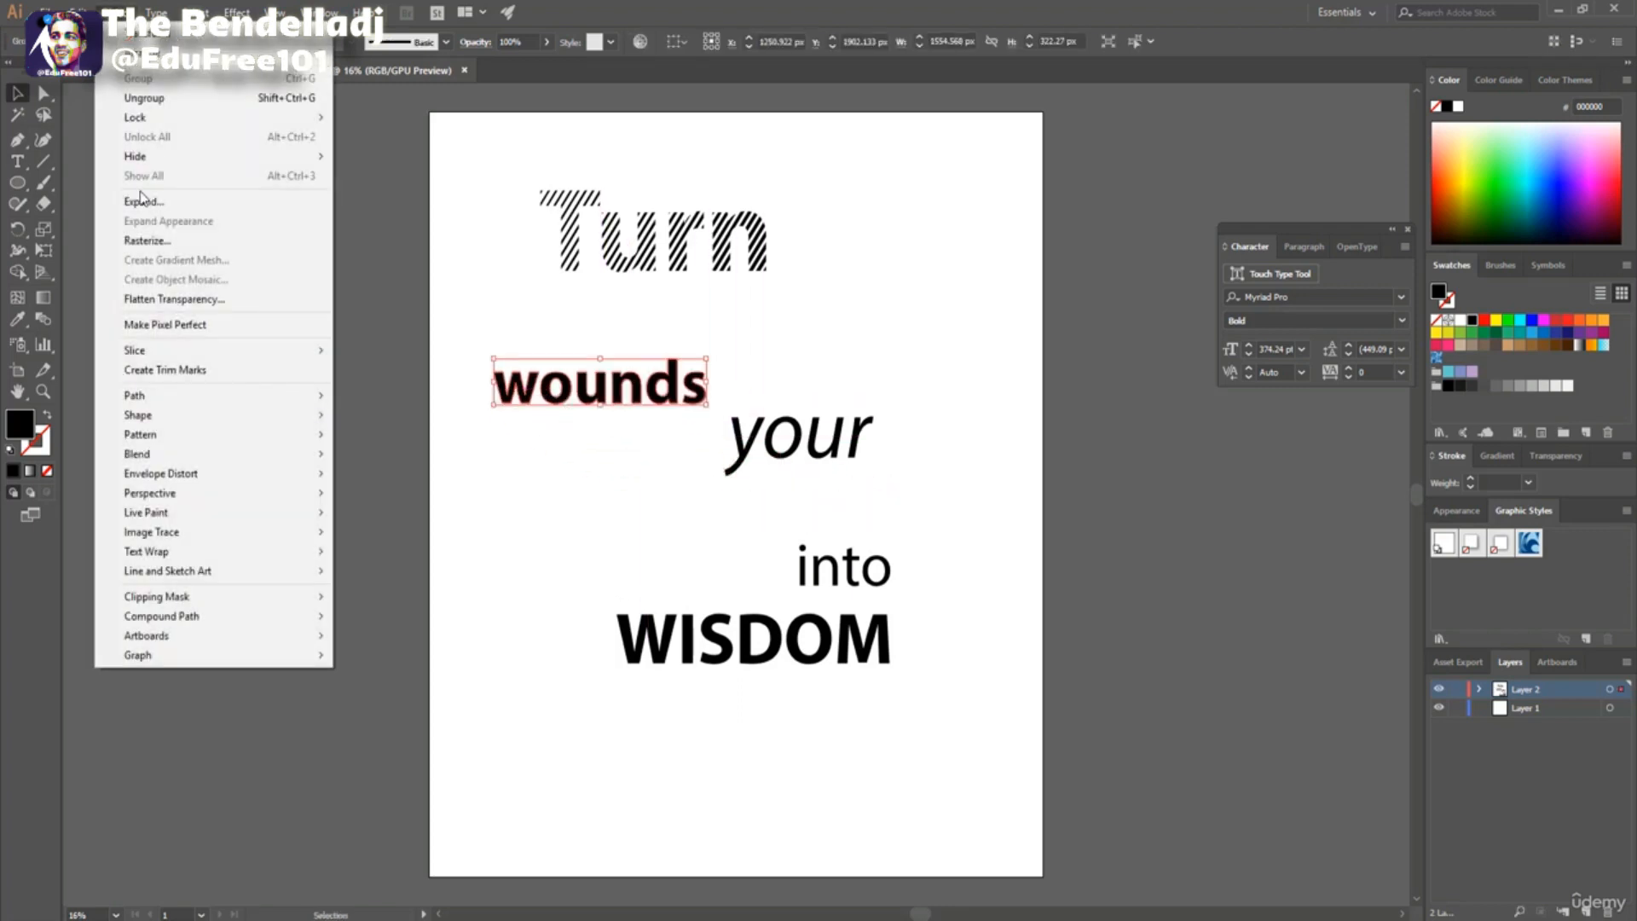
mouse_move(179, 617)
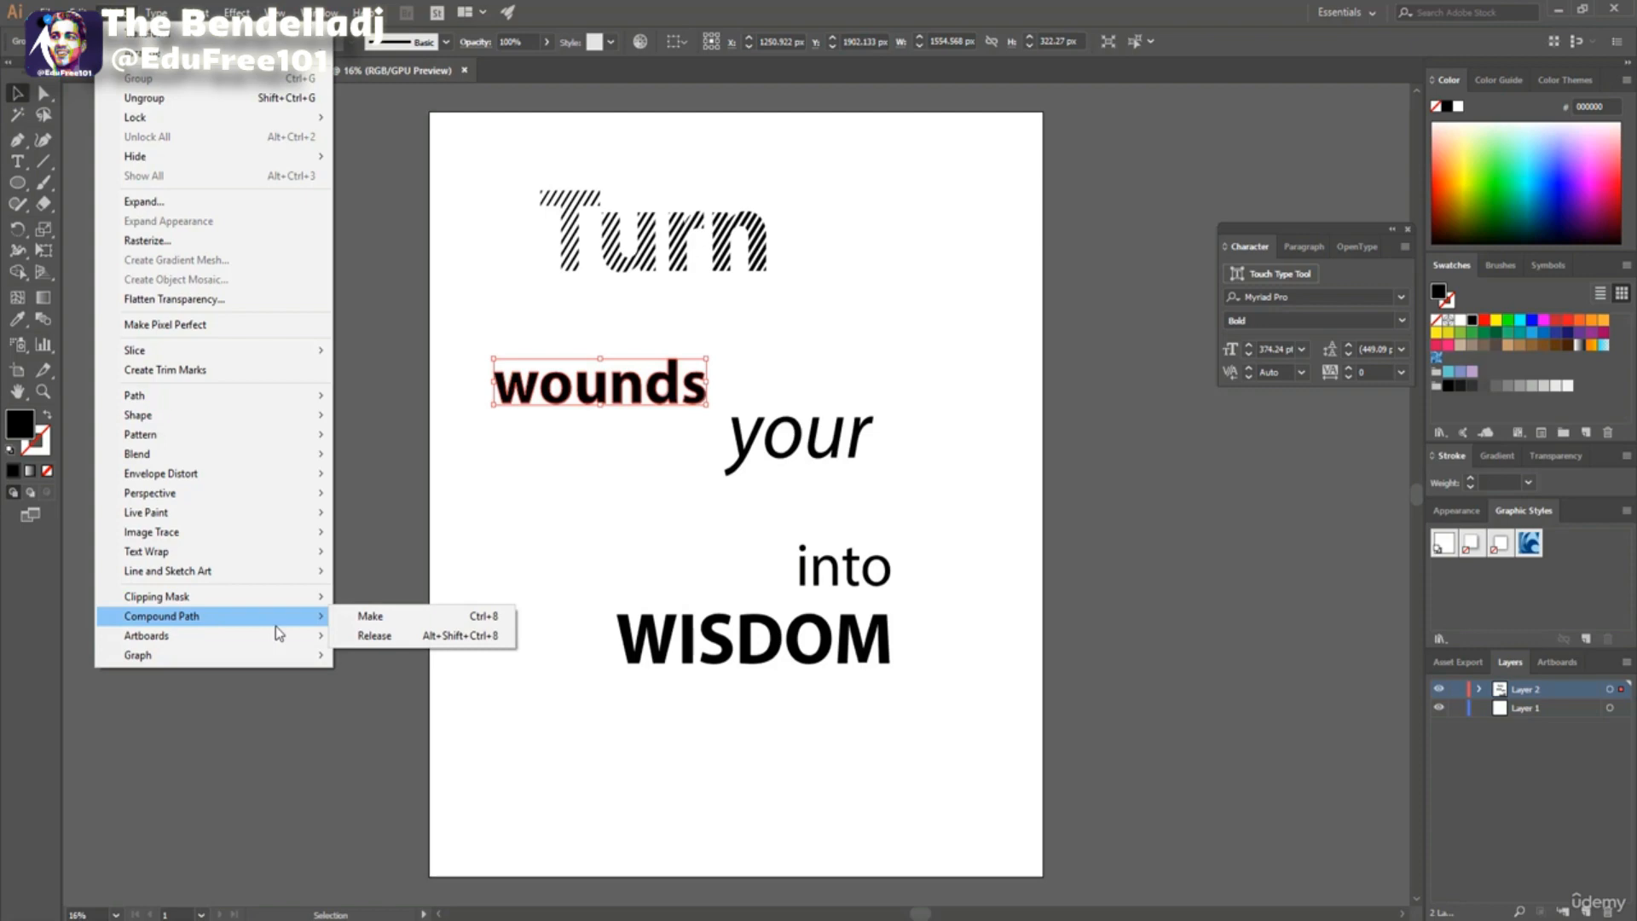
click(381, 623)
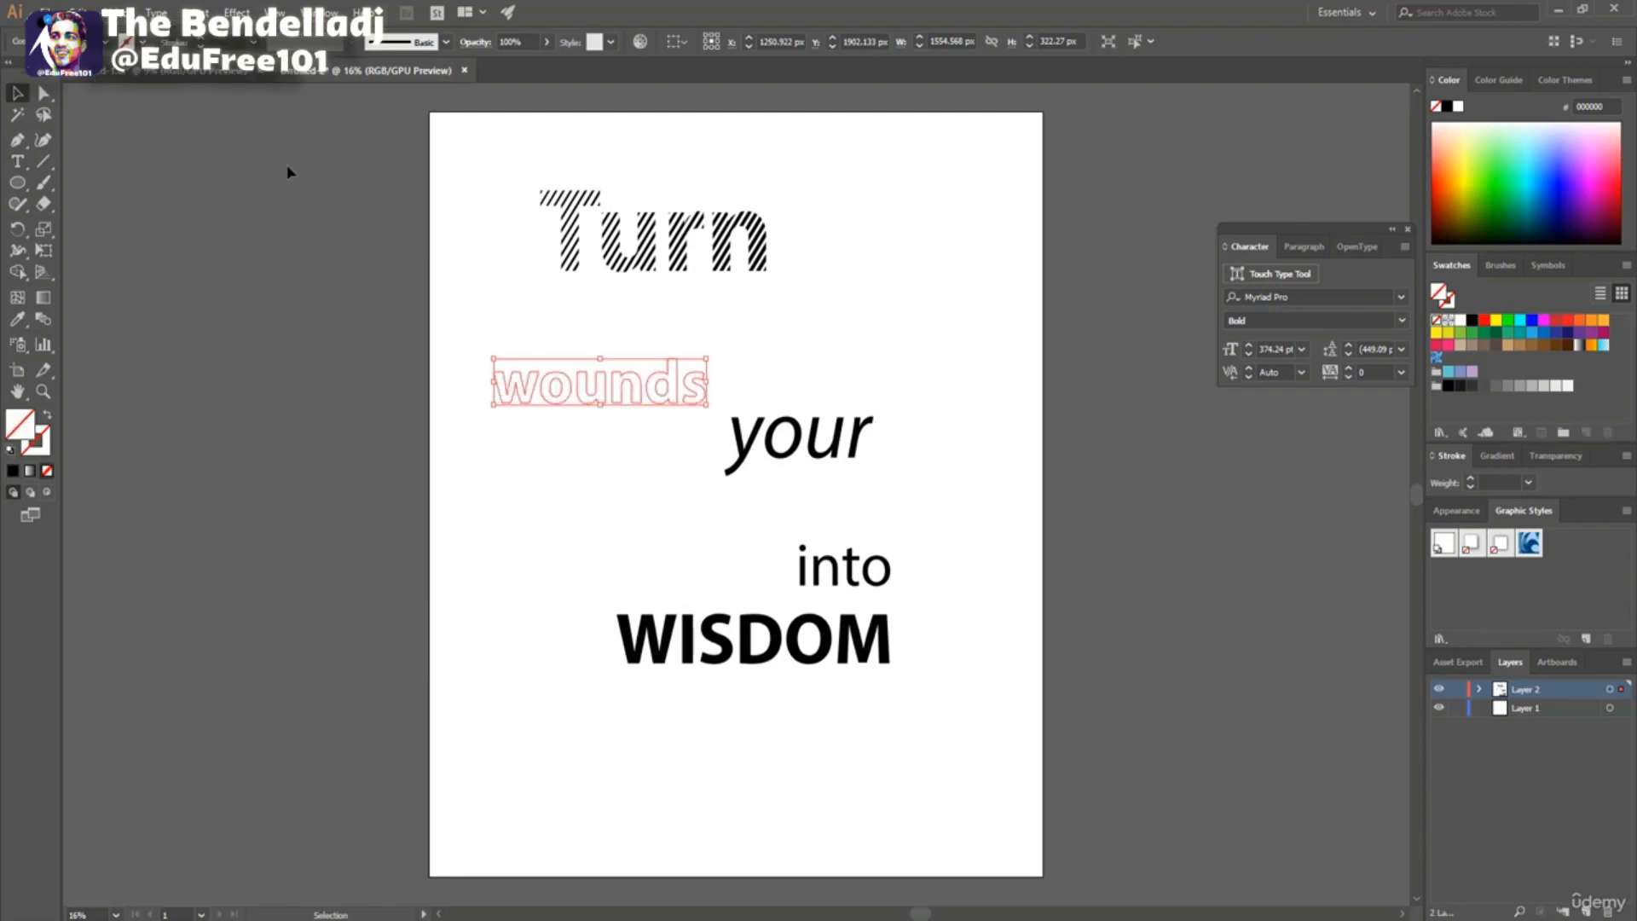
Copy the concentric circle blend from the line artwork document into the quote document.
click(219, 73)
click(761, 151)
drag(742, 143, 1067, 376)
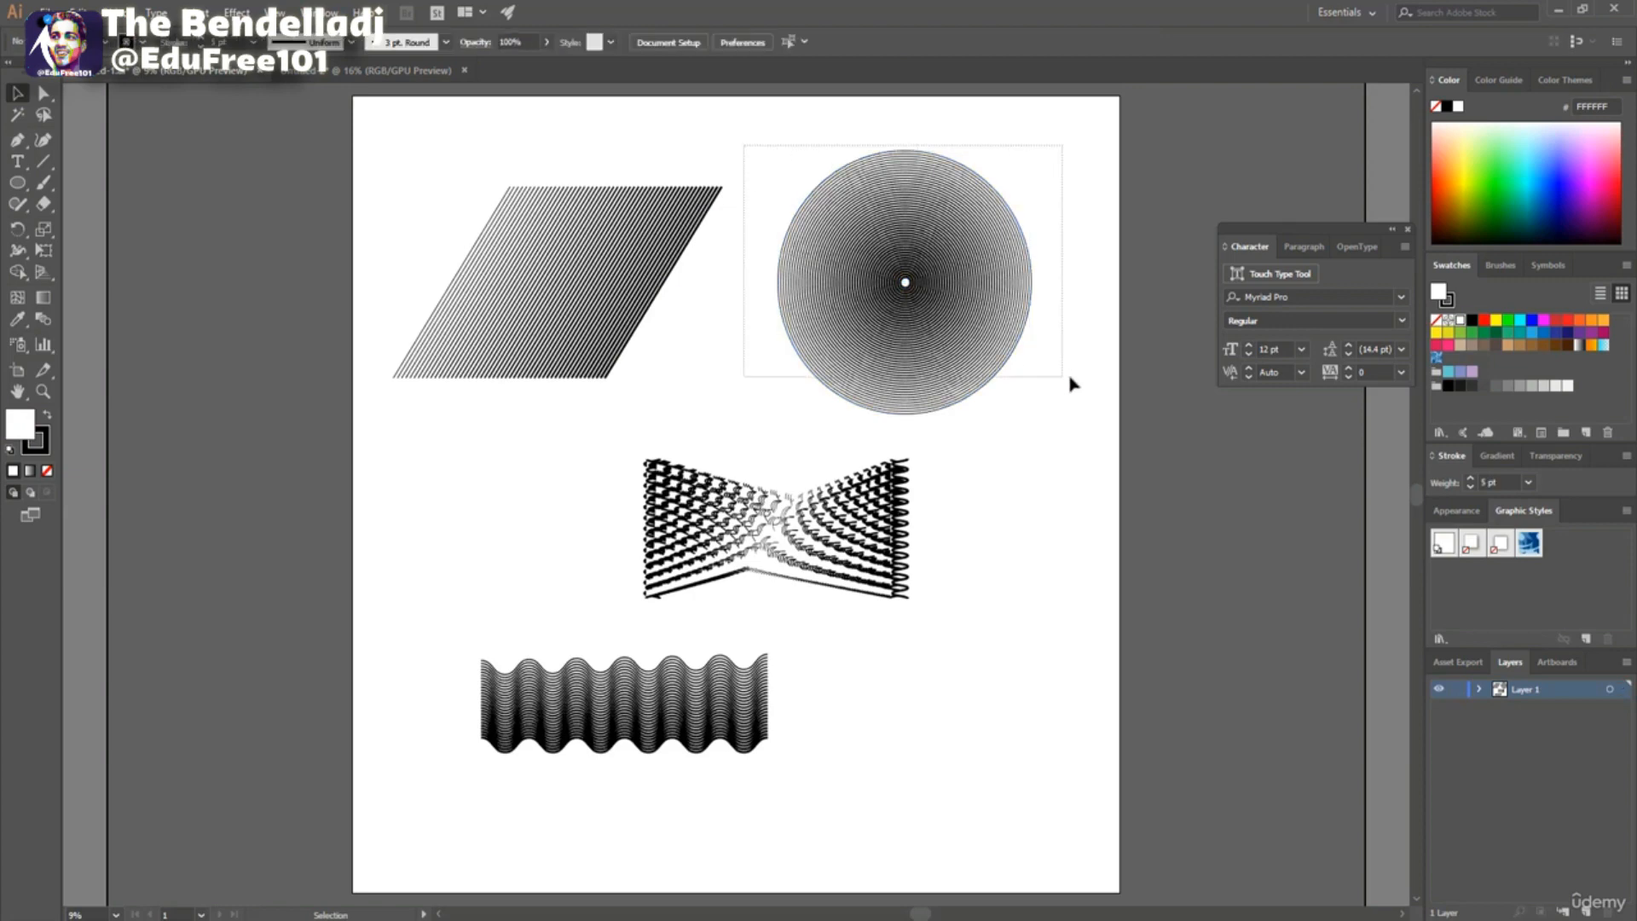
key(a)
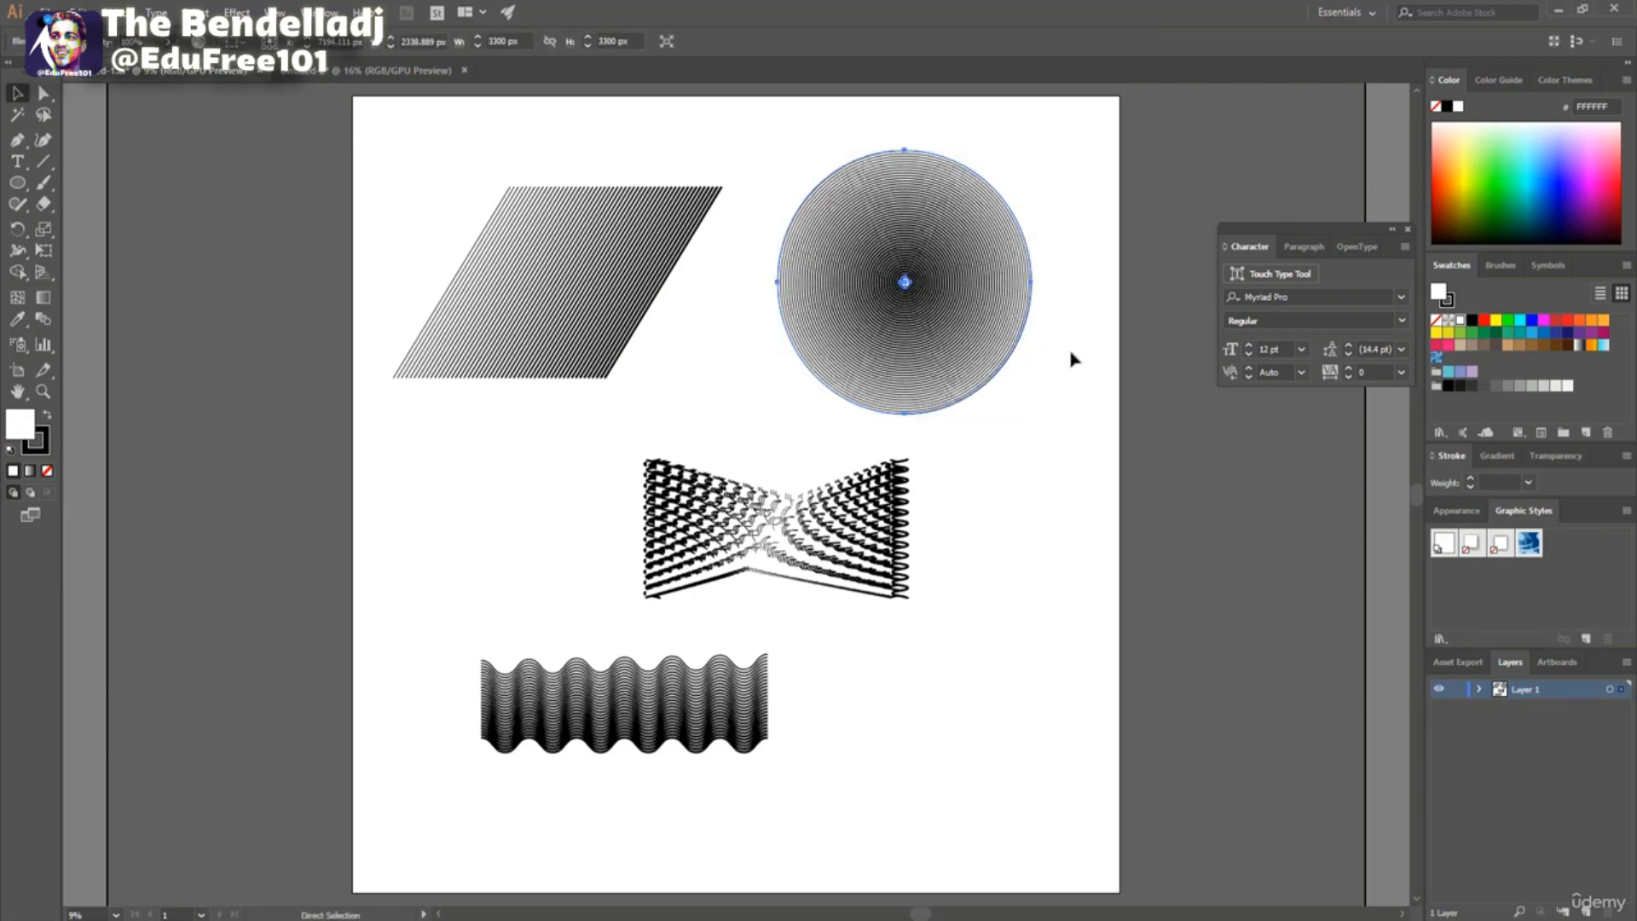
click(375, 70)
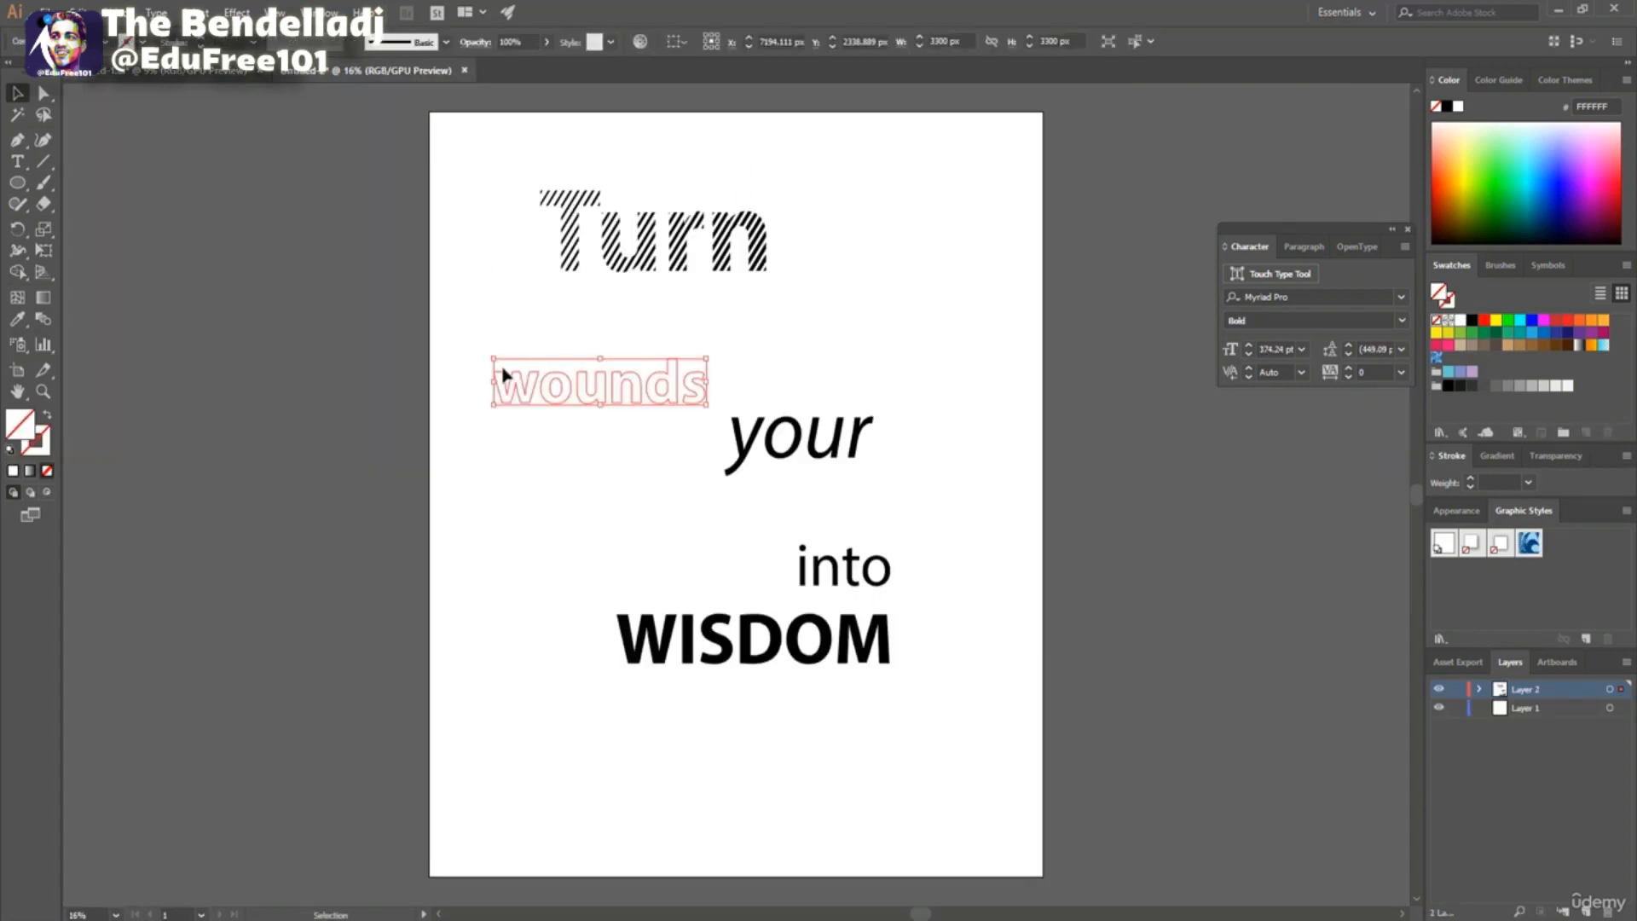
key(ctrl+v)
Scale the concentric circle blend down to about 2802 px wide and place it over "wounds".
drag(628, 395, 516, 348)
drag(817, 205, 749, 274)
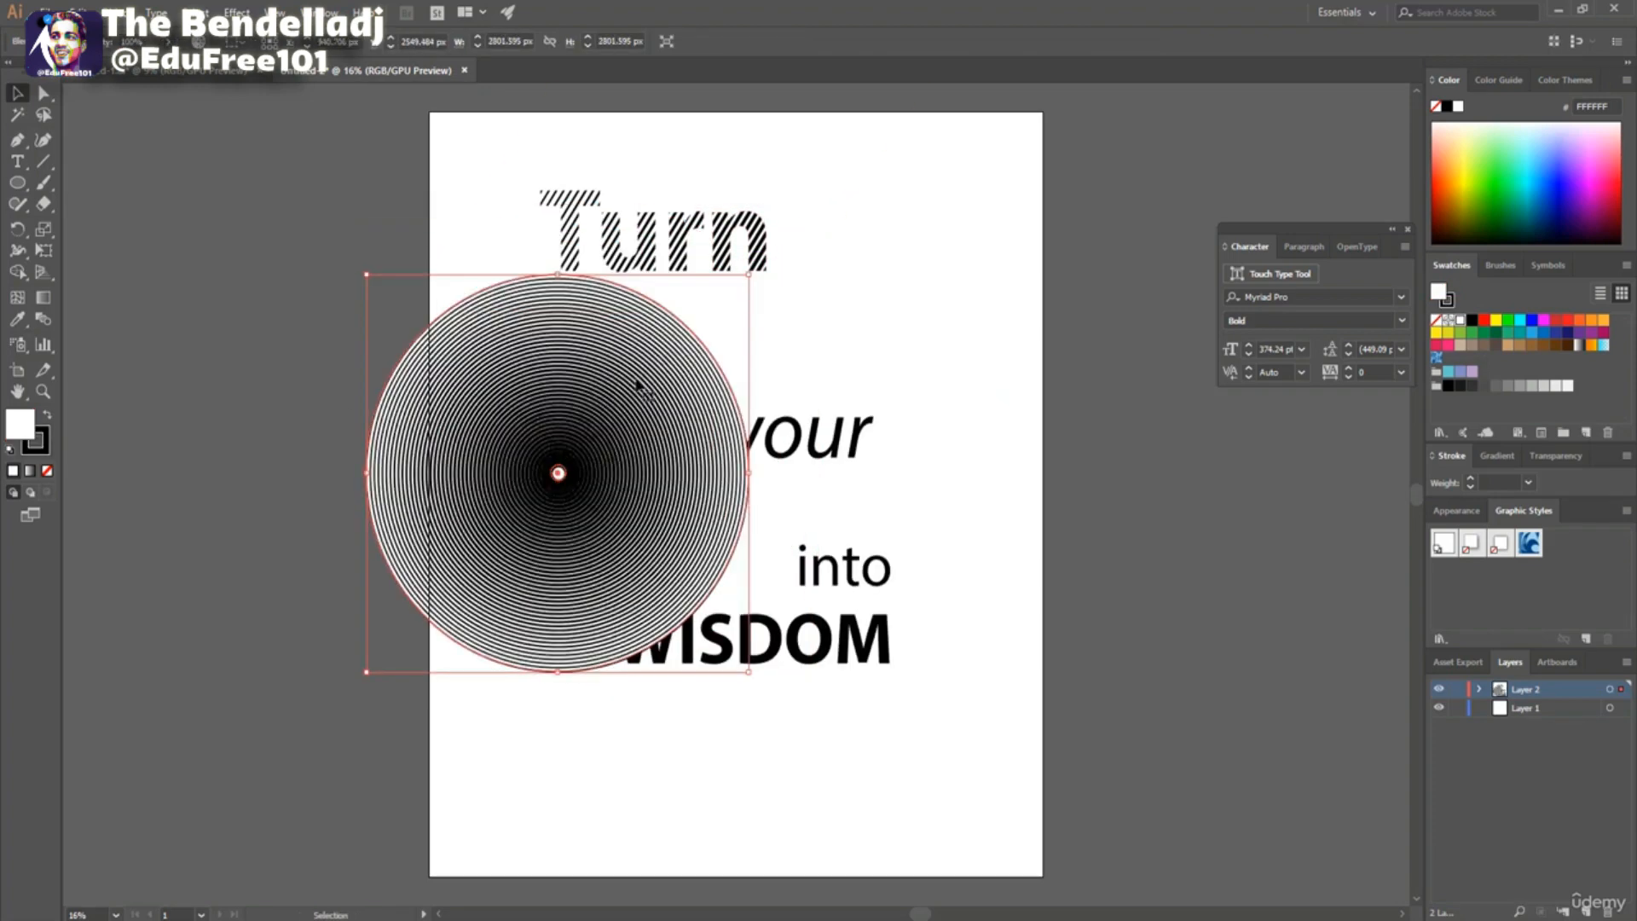
drag(637, 378, 658, 355)
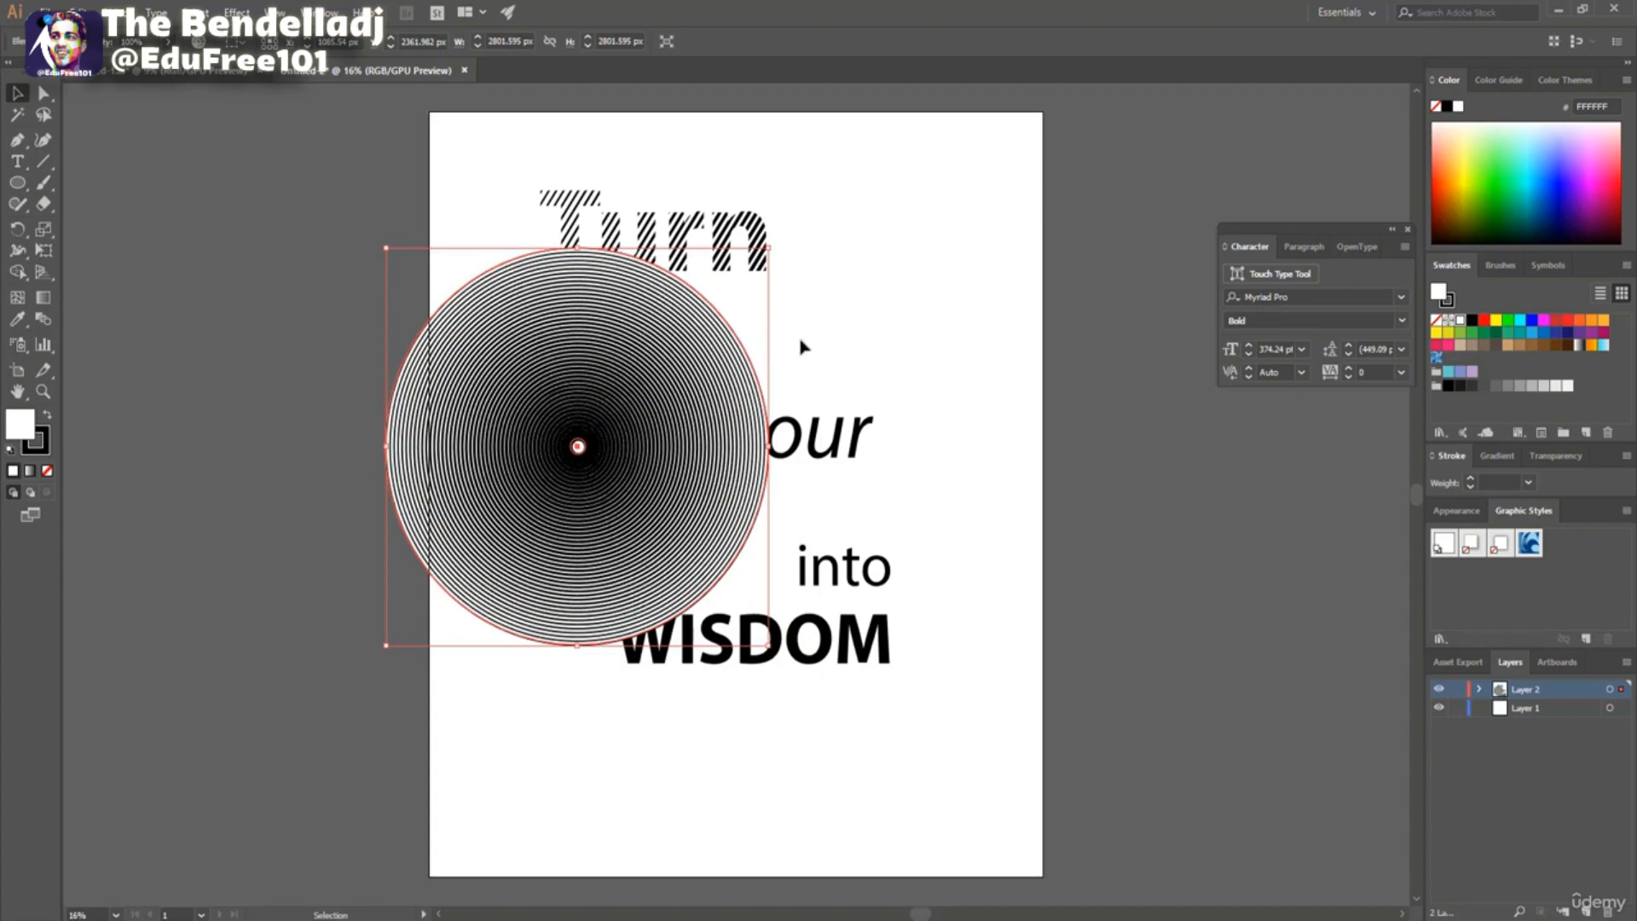
Move "your" clear of the concentric circle blend and send the blend to the back.
drag(823, 439, 938, 516)
click(116, 11)
mouse_move(140, 58)
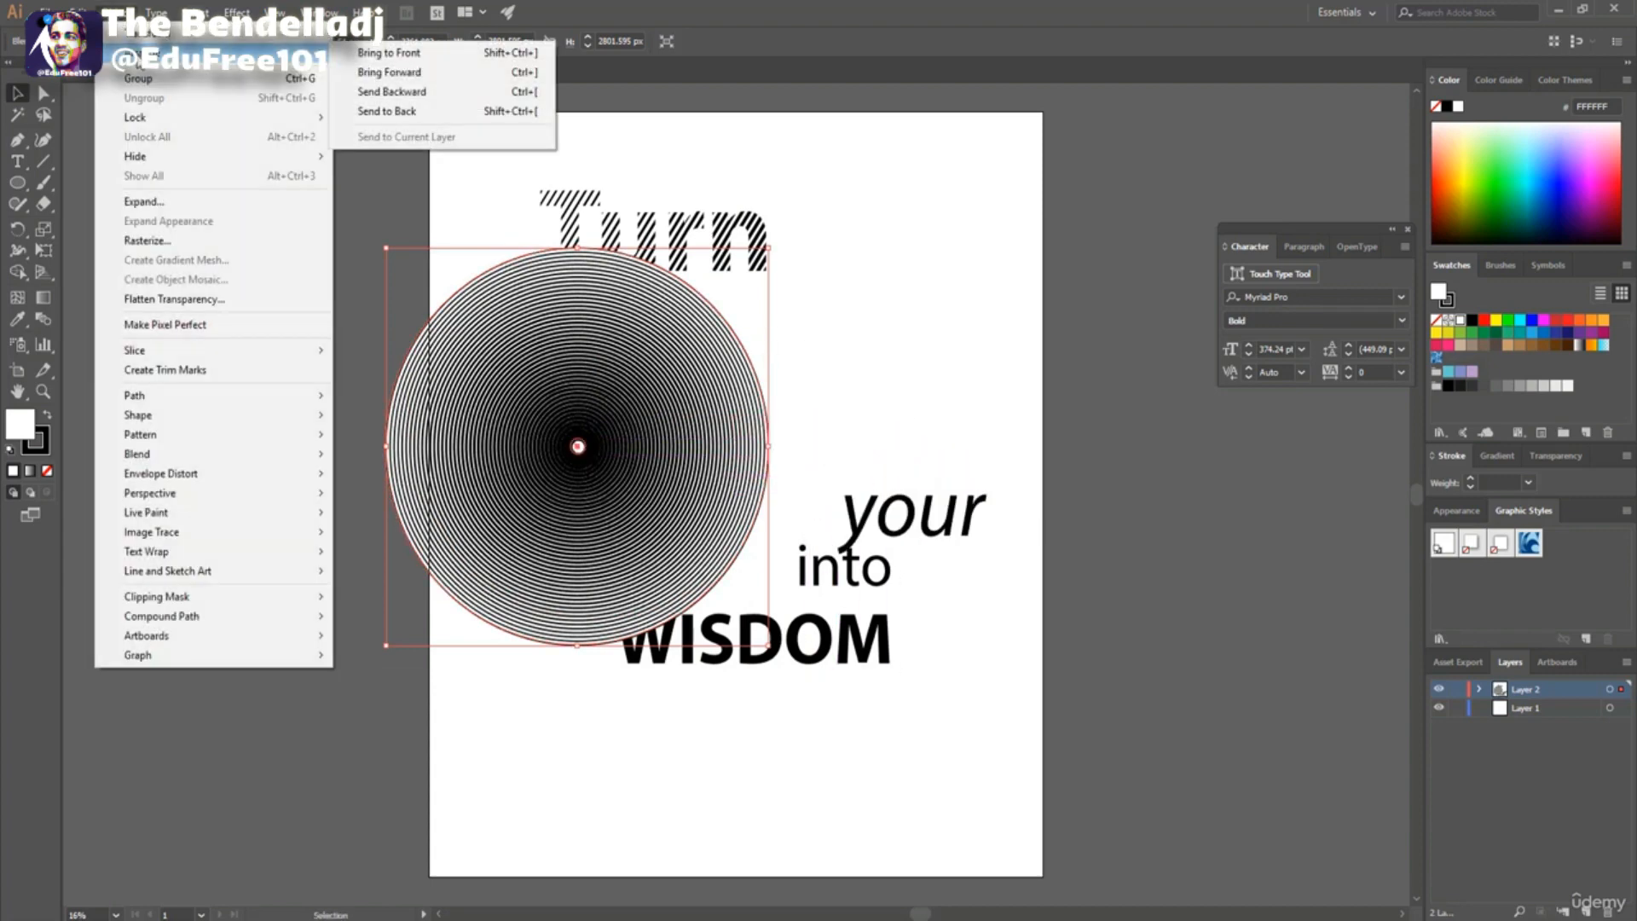
click(411, 116)
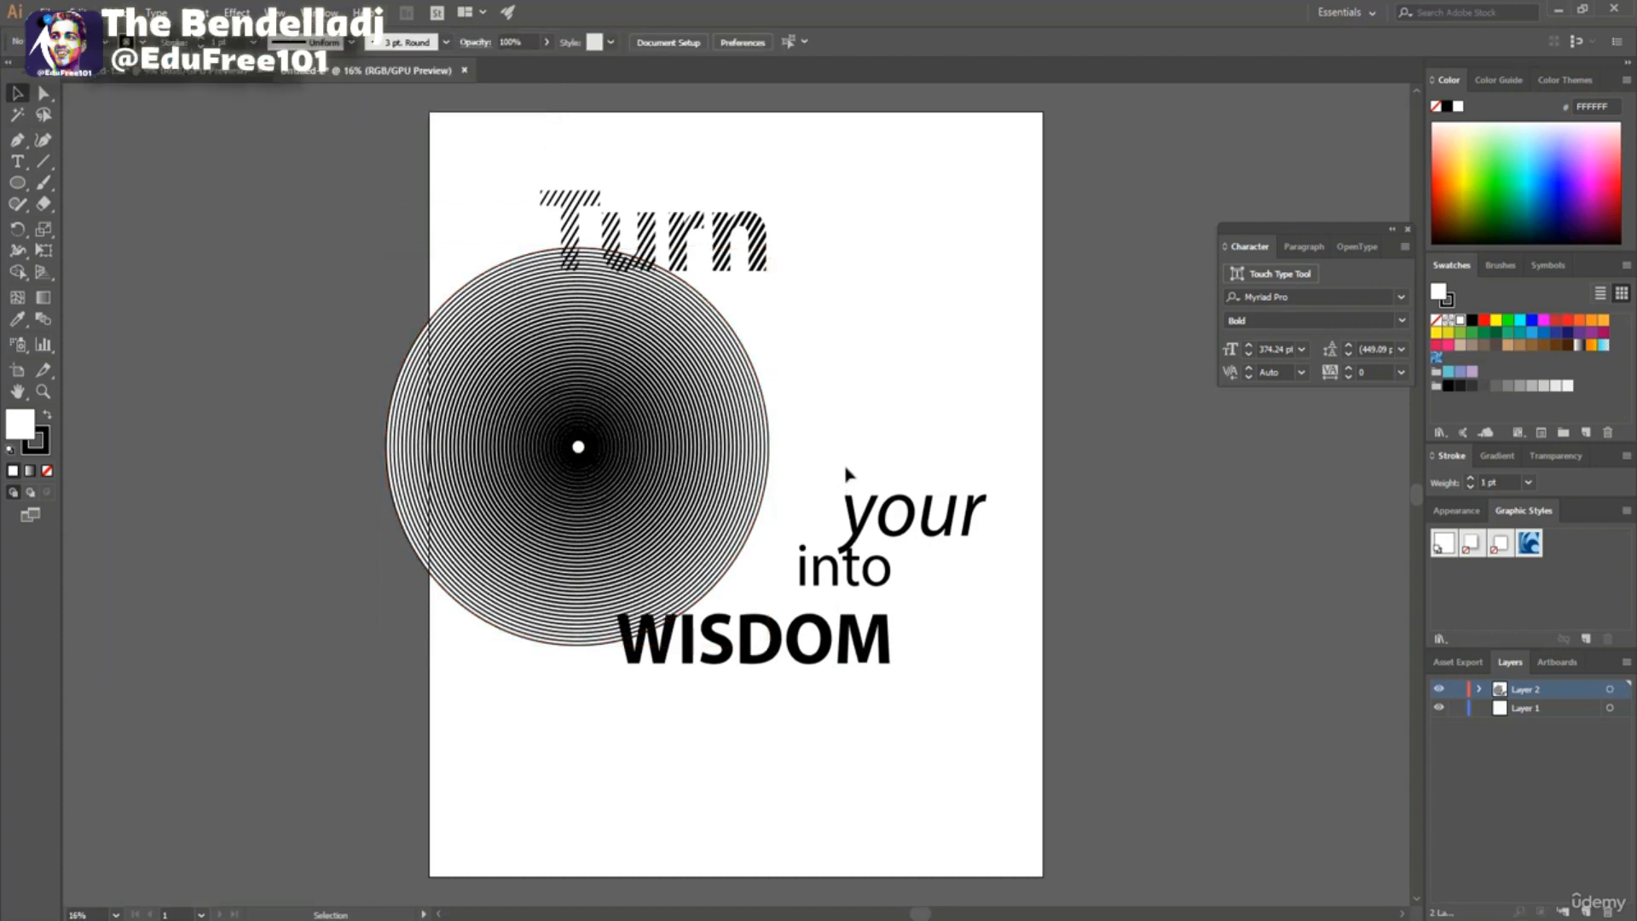
Make a clipping mask from "wounds" and the concentric circle blend so the circles fill the letters.
shift+click(462, 372)
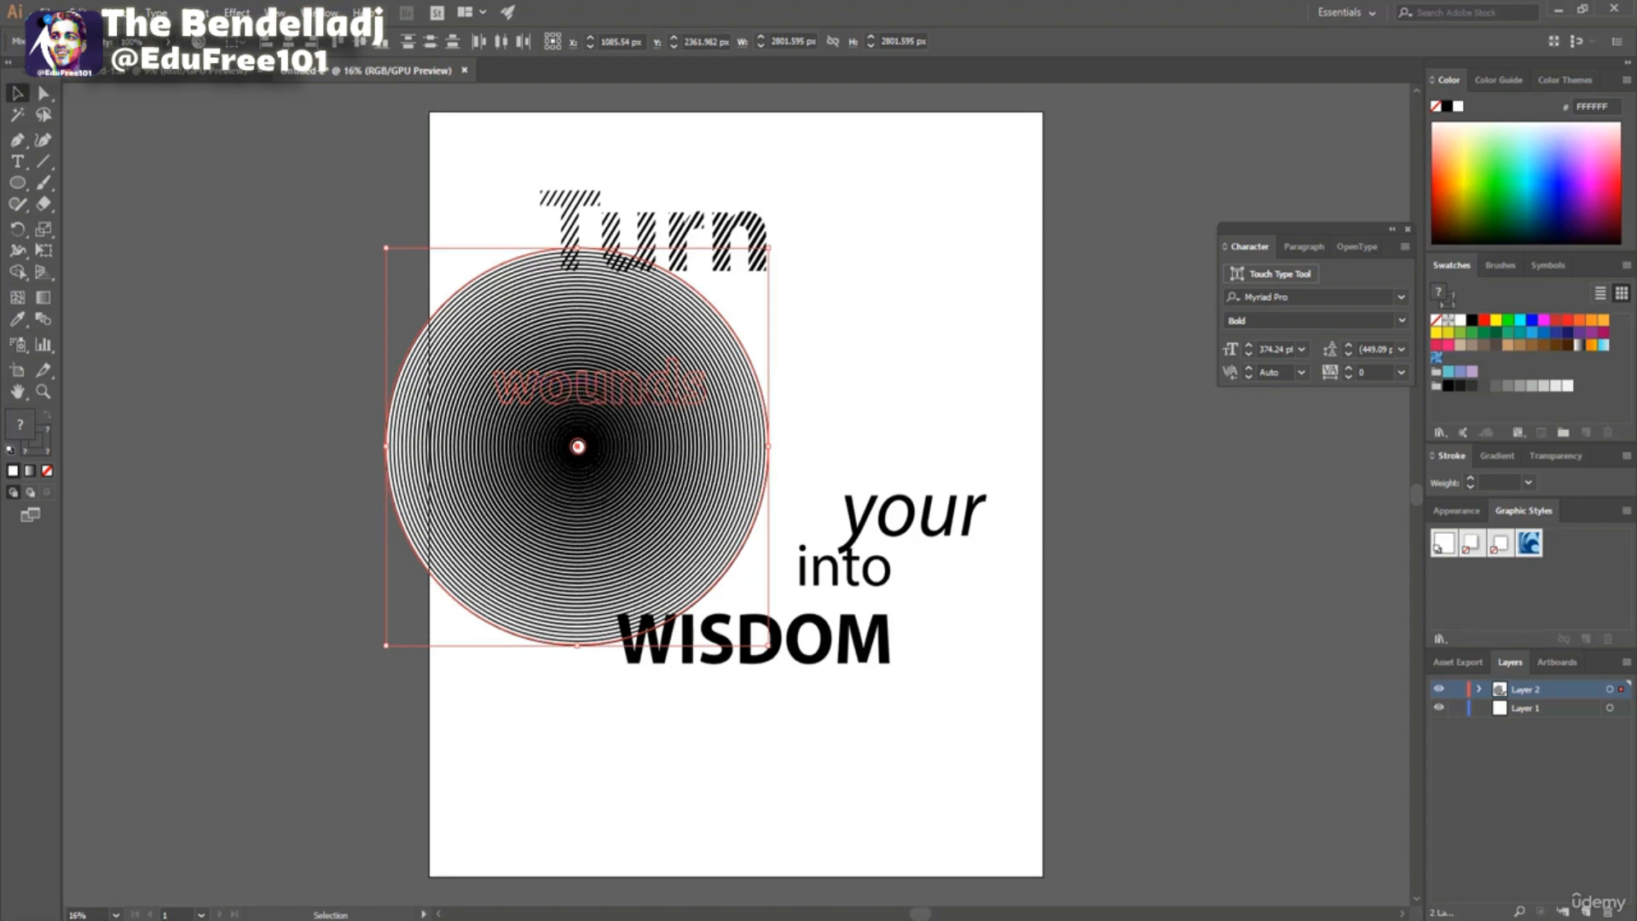
right_click(566, 387)
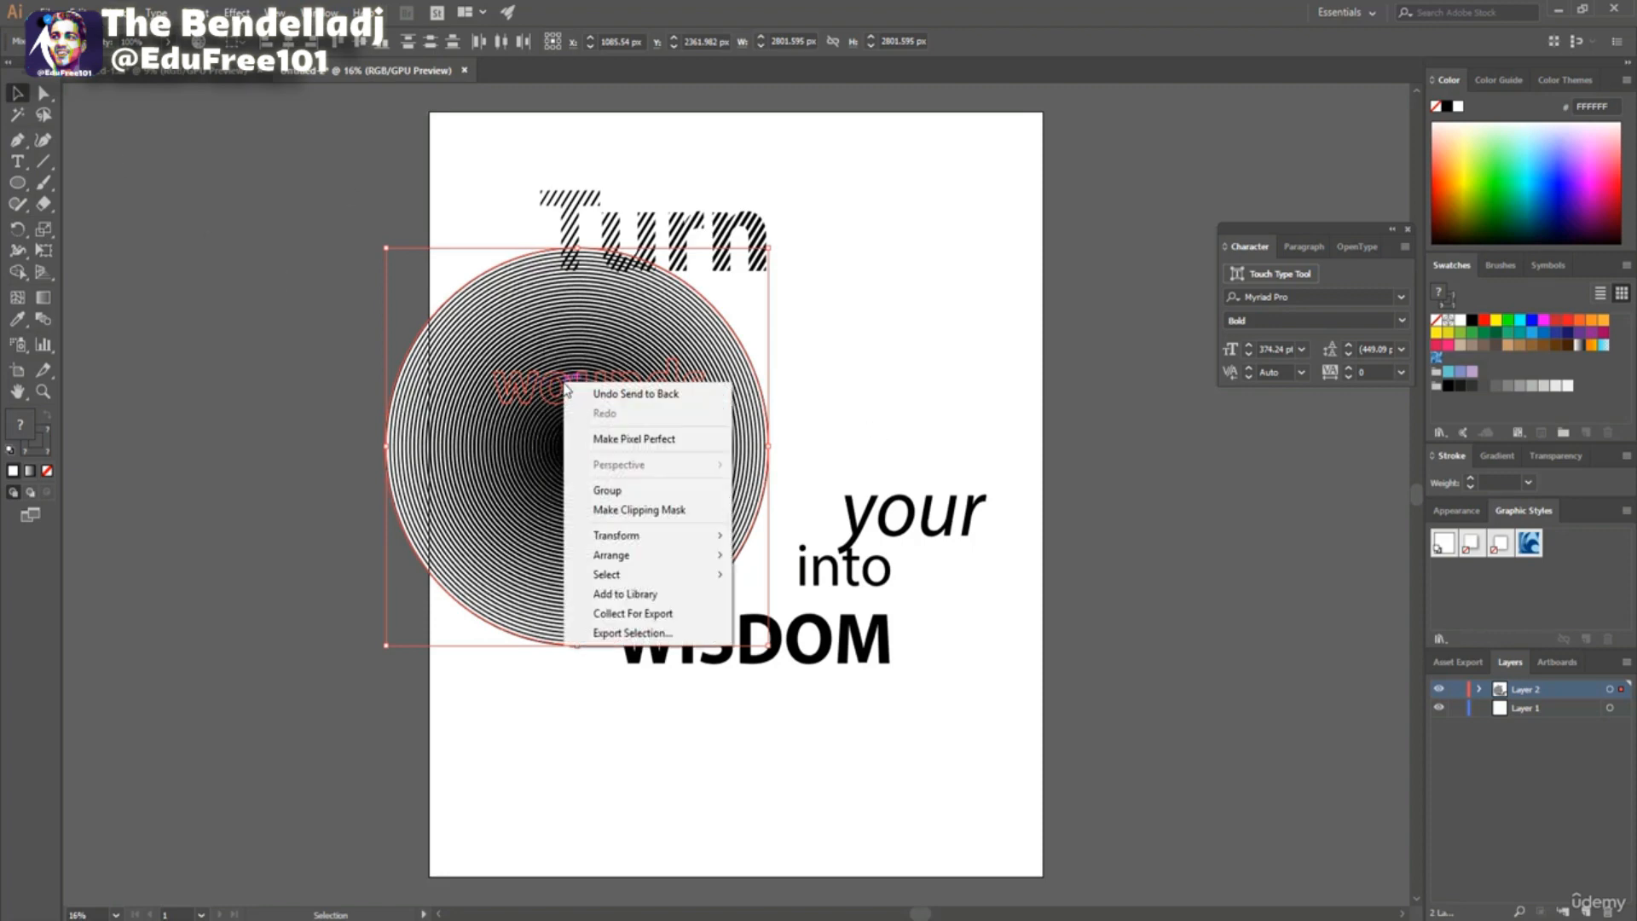
click(625, 512)
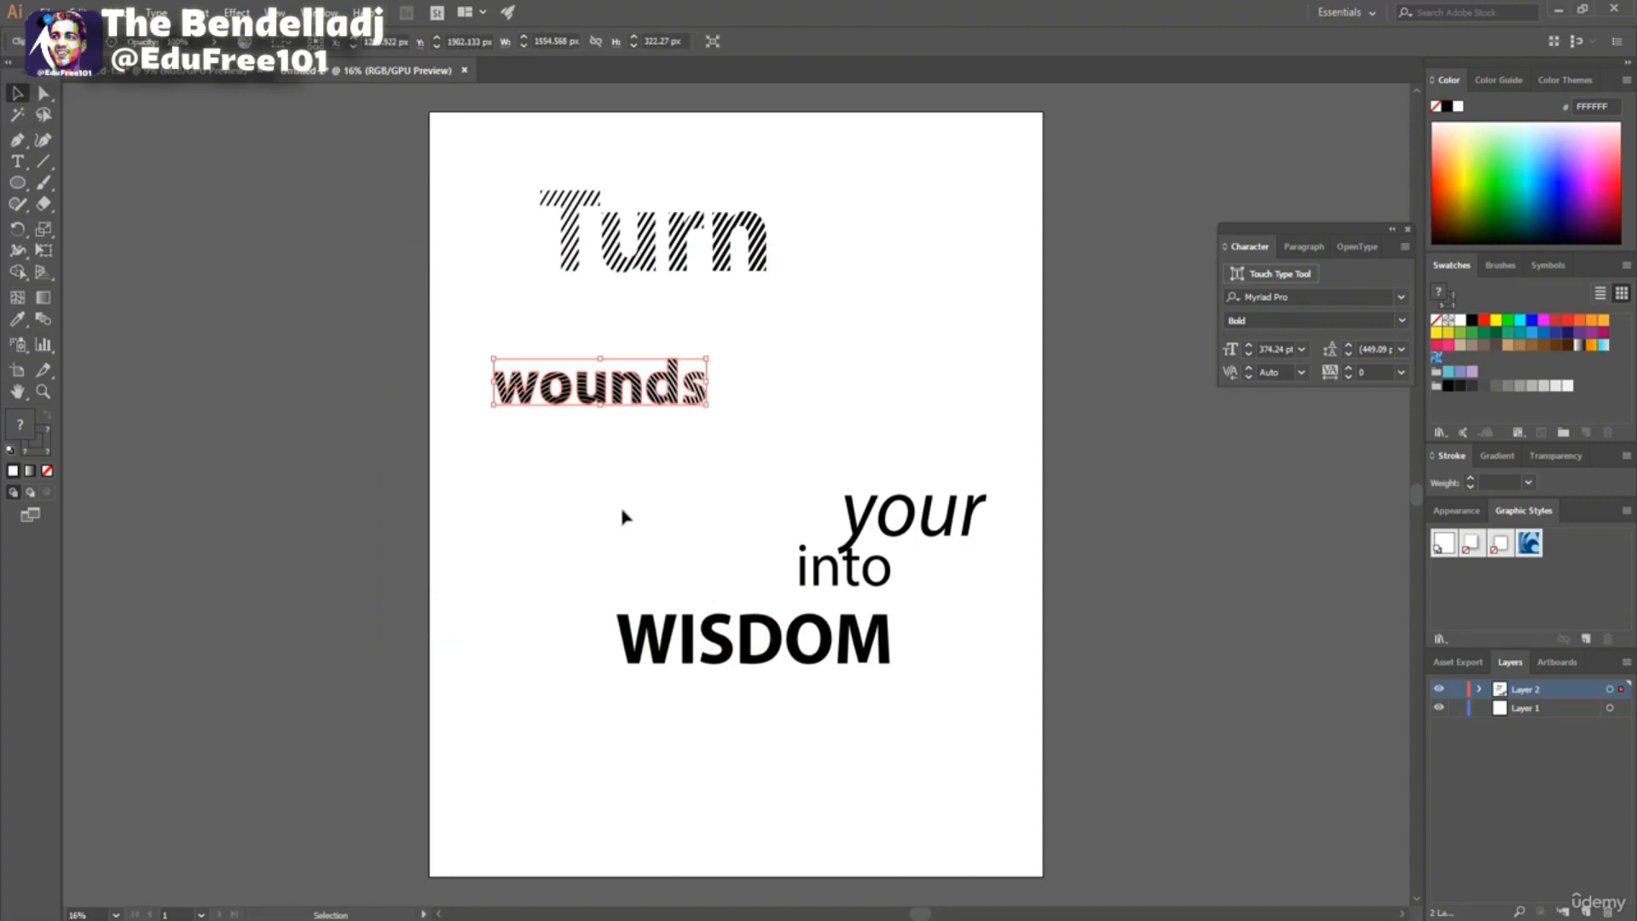
Rearrange "your", "wounds" and "into" in reading order between "Turn" and "WISDOM".
drag(602, 396, 742, 442)
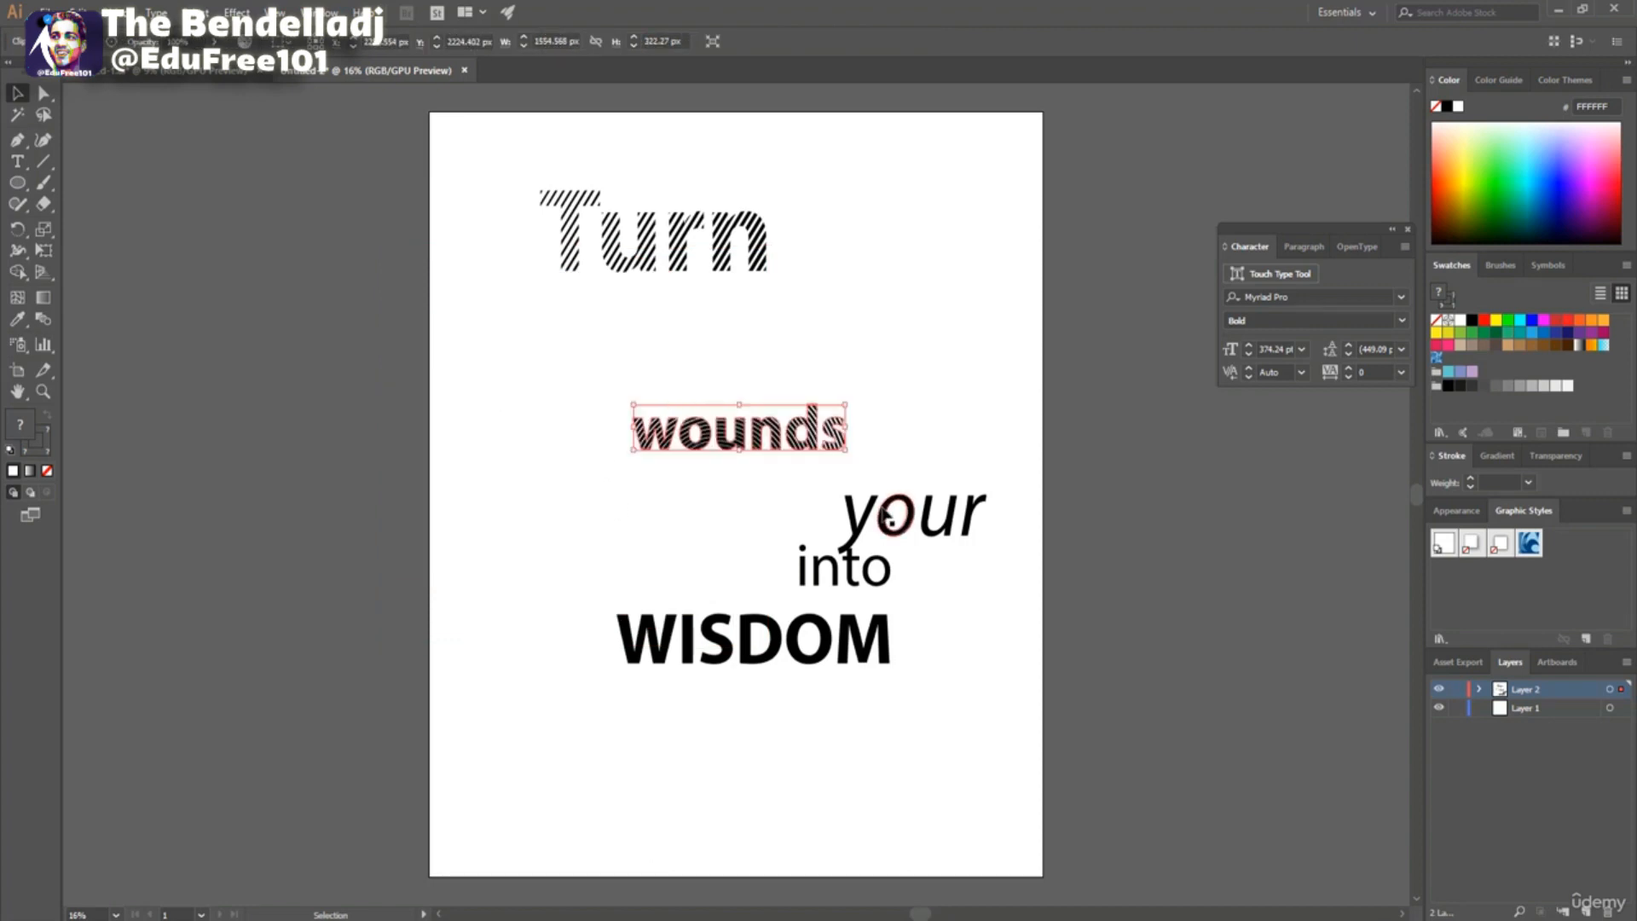
drag(891, 516, 712, 361)
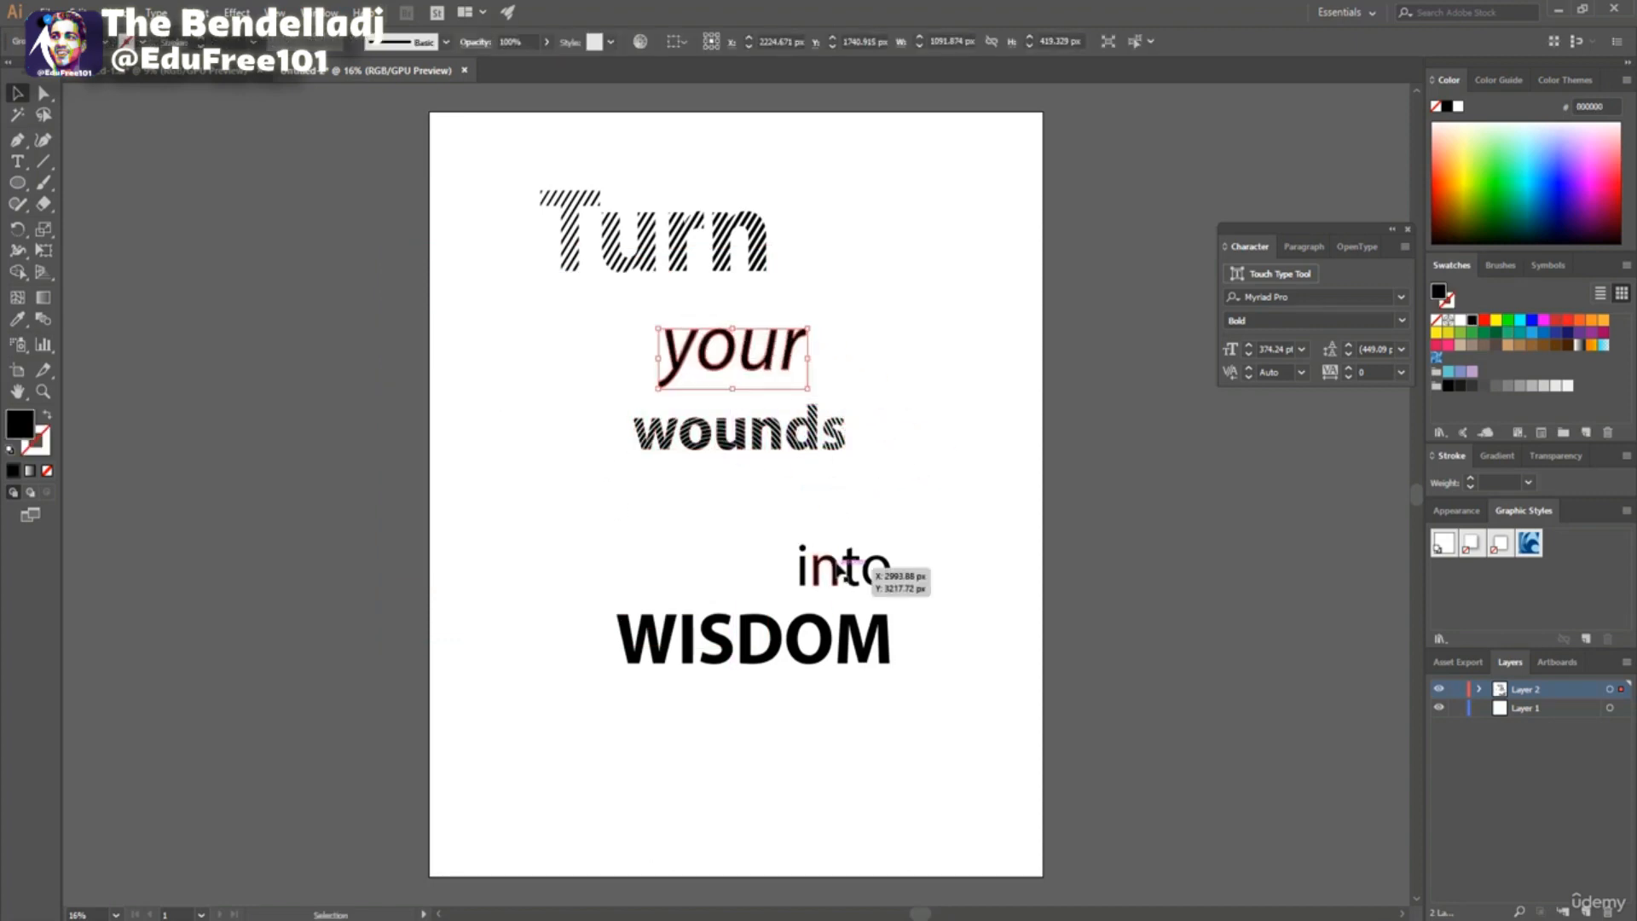
drag(801, 570, 789, 523)
click(503, 433)
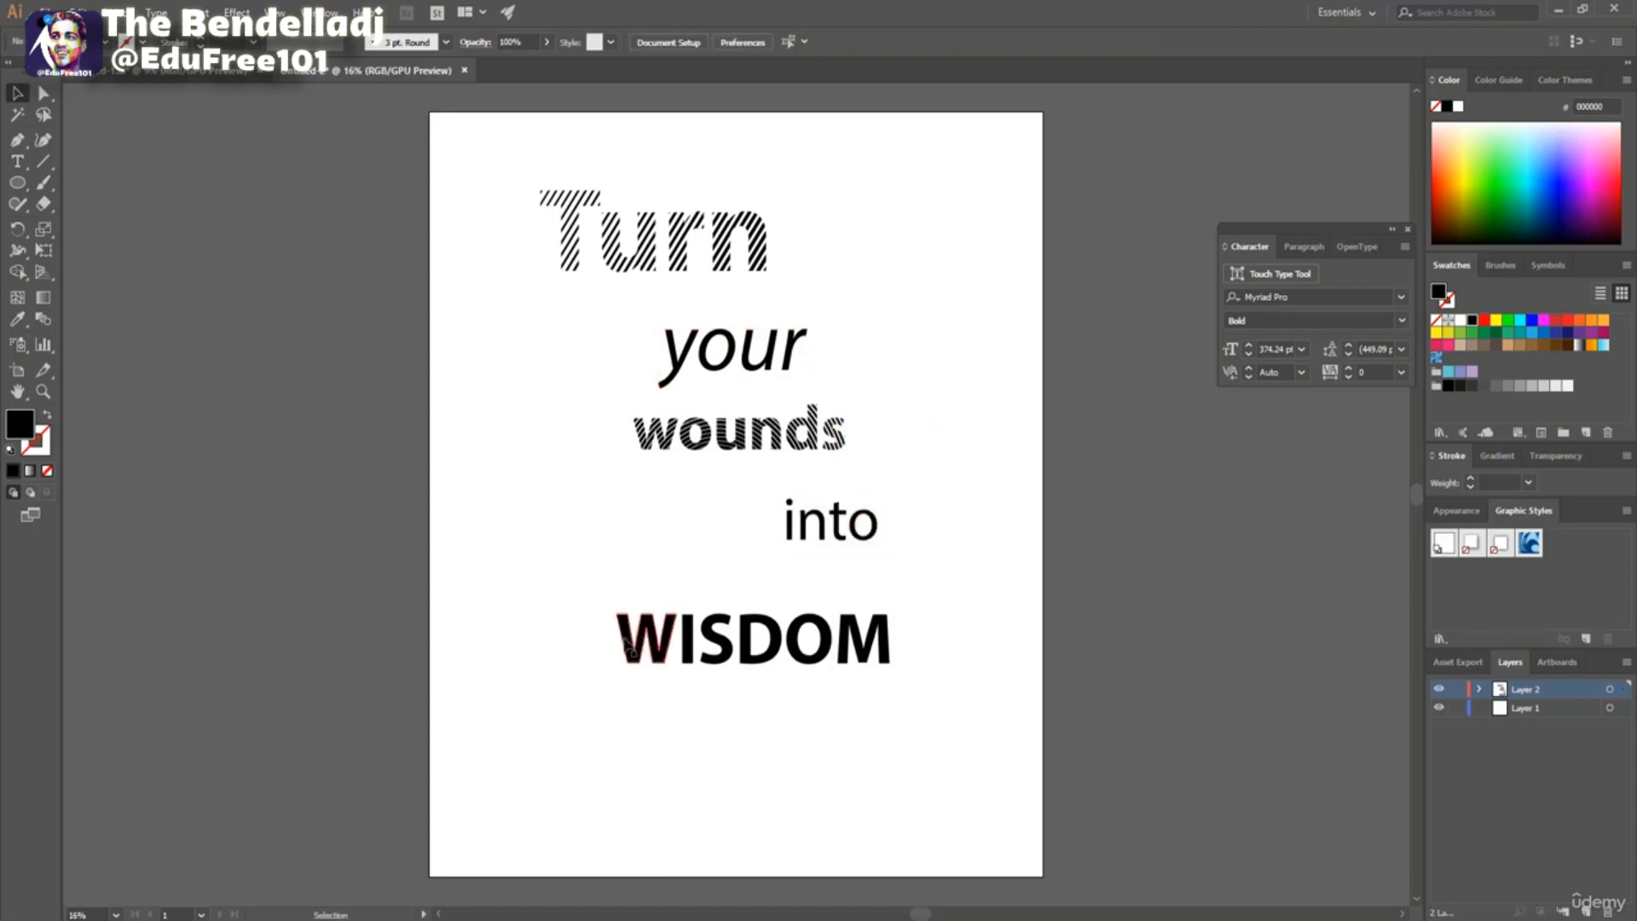
Make the outlined "WISDOM" a compound path.
click(630, 641)
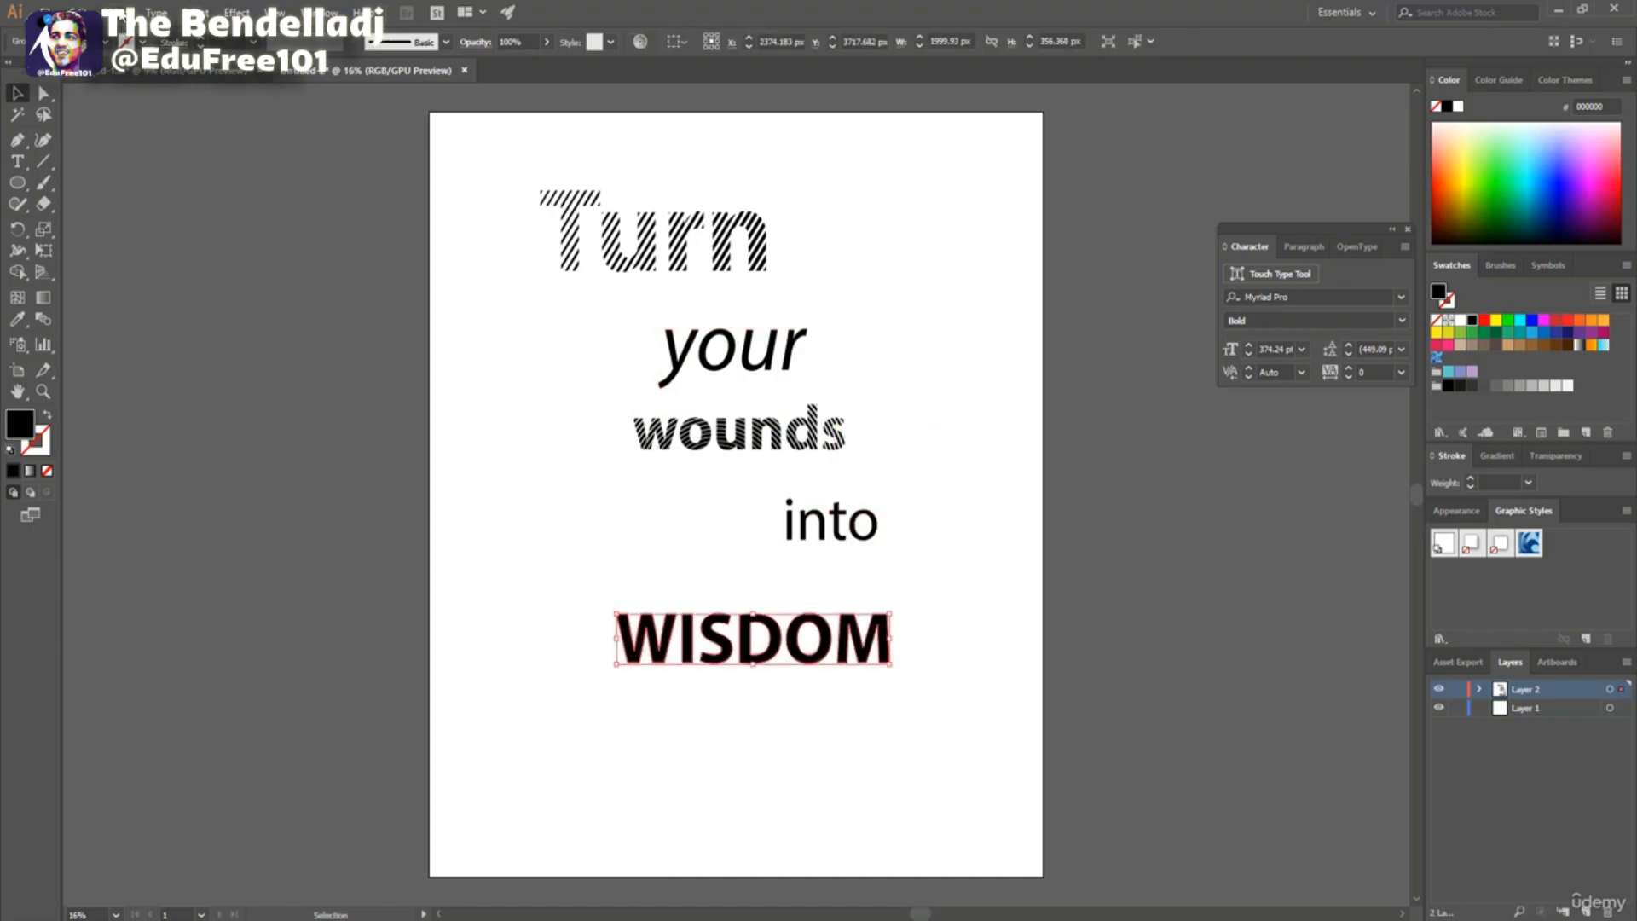
click(115, 12)
mouse_move(170, 616)
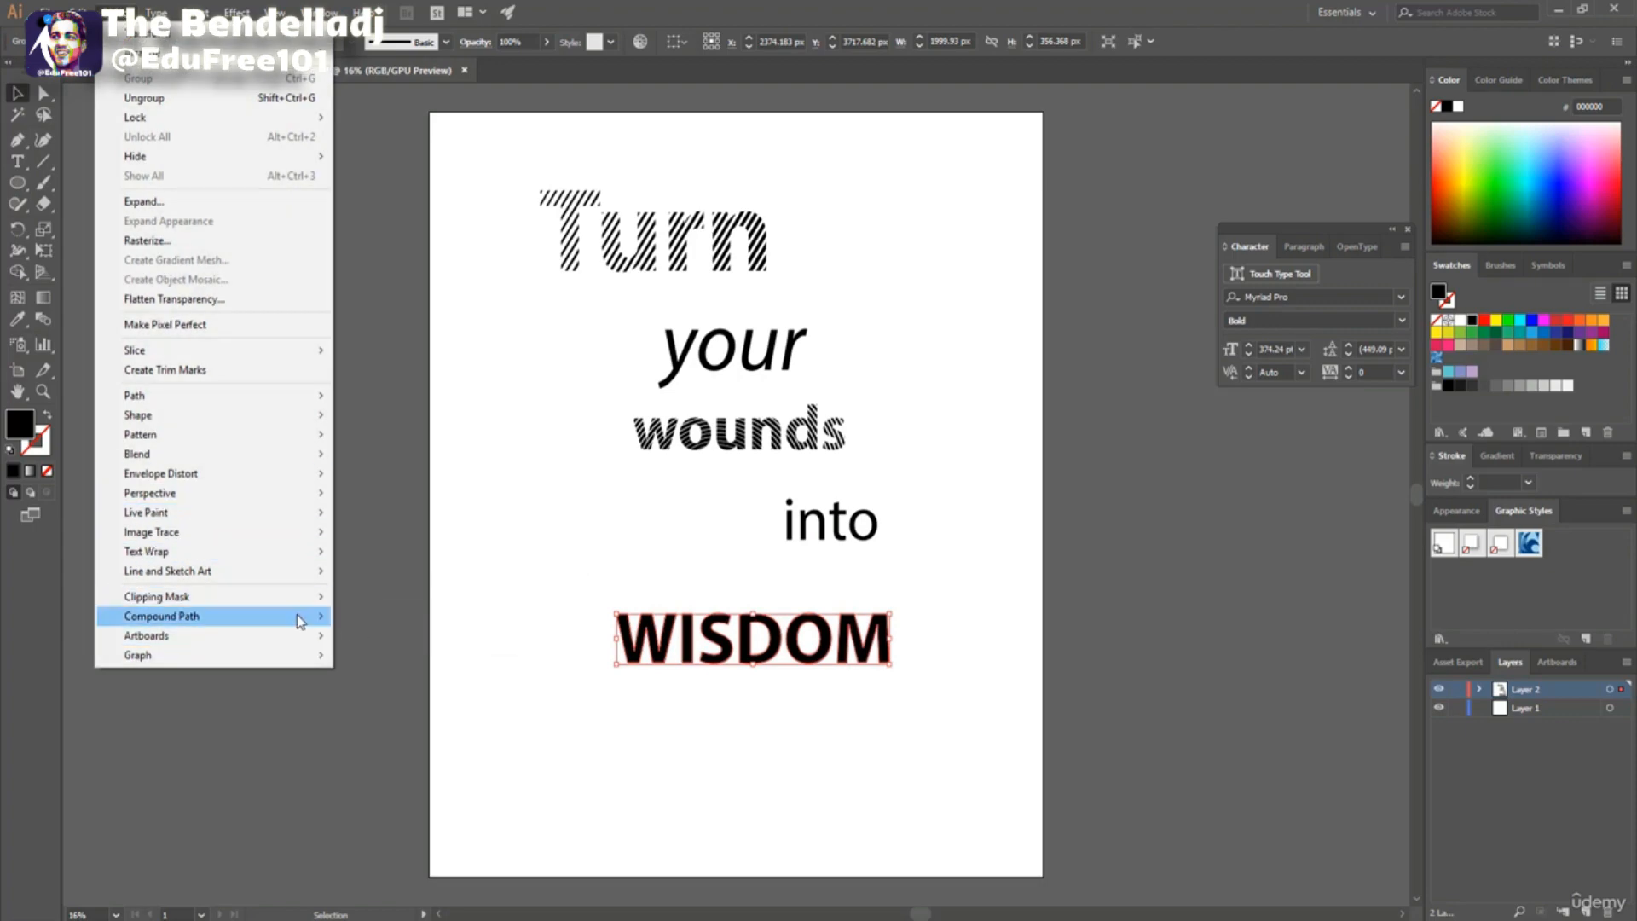
mouse_move(301, 621)
click(375, 616)
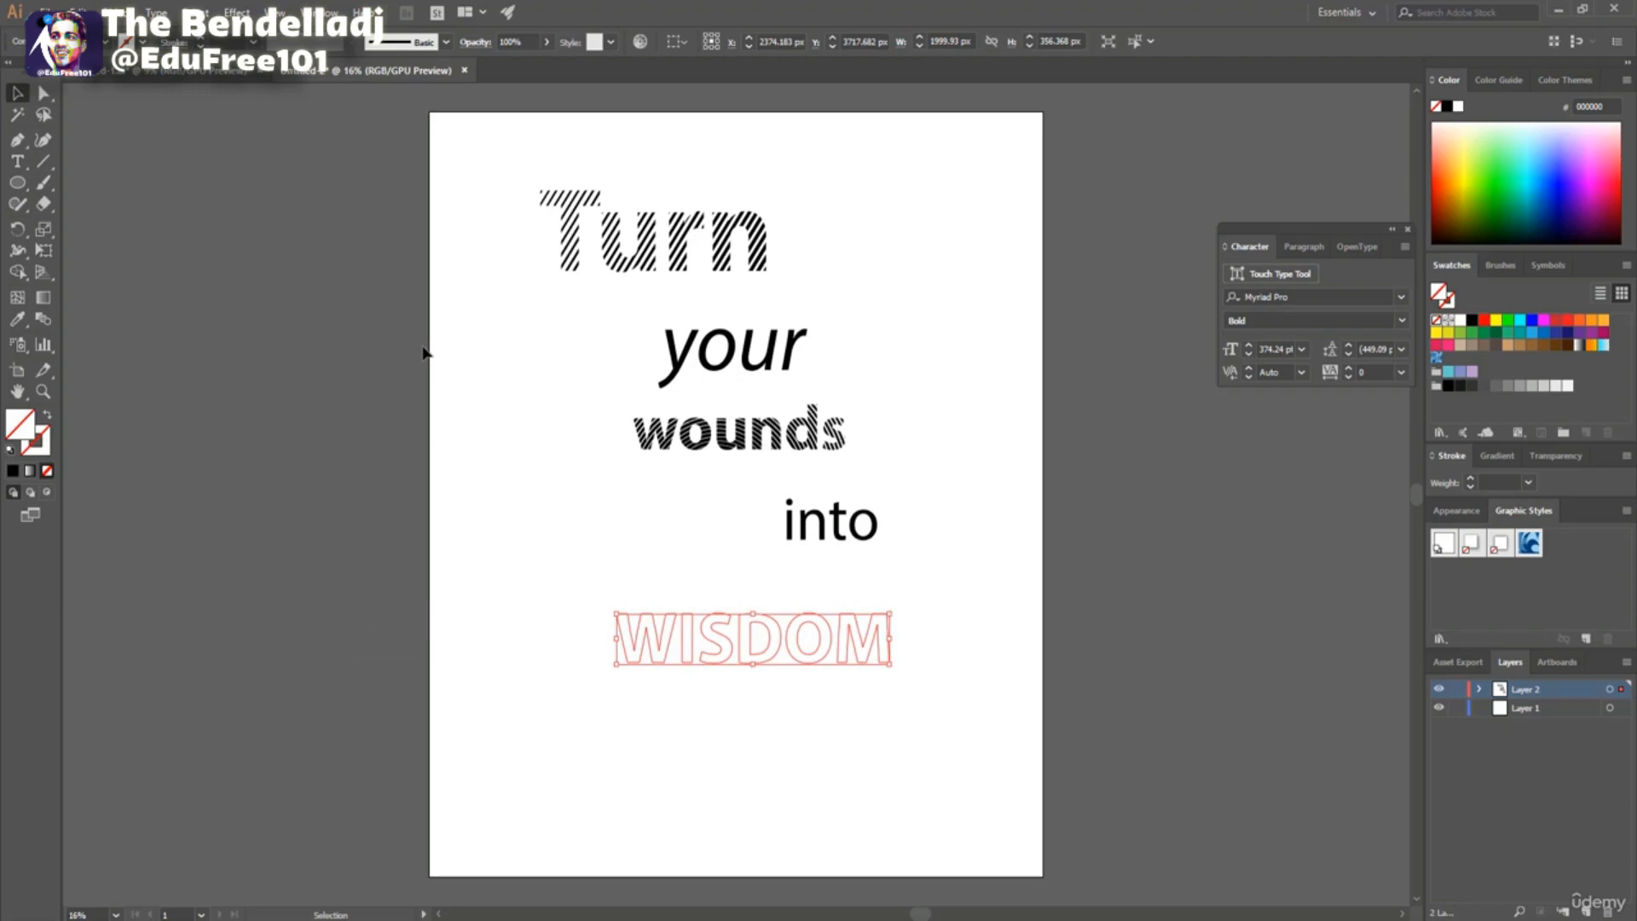
Delete the bow-tie-shaped zigzag blend from the line artwork document.
click(226, 75)
drag(566, 500, 992, 593)
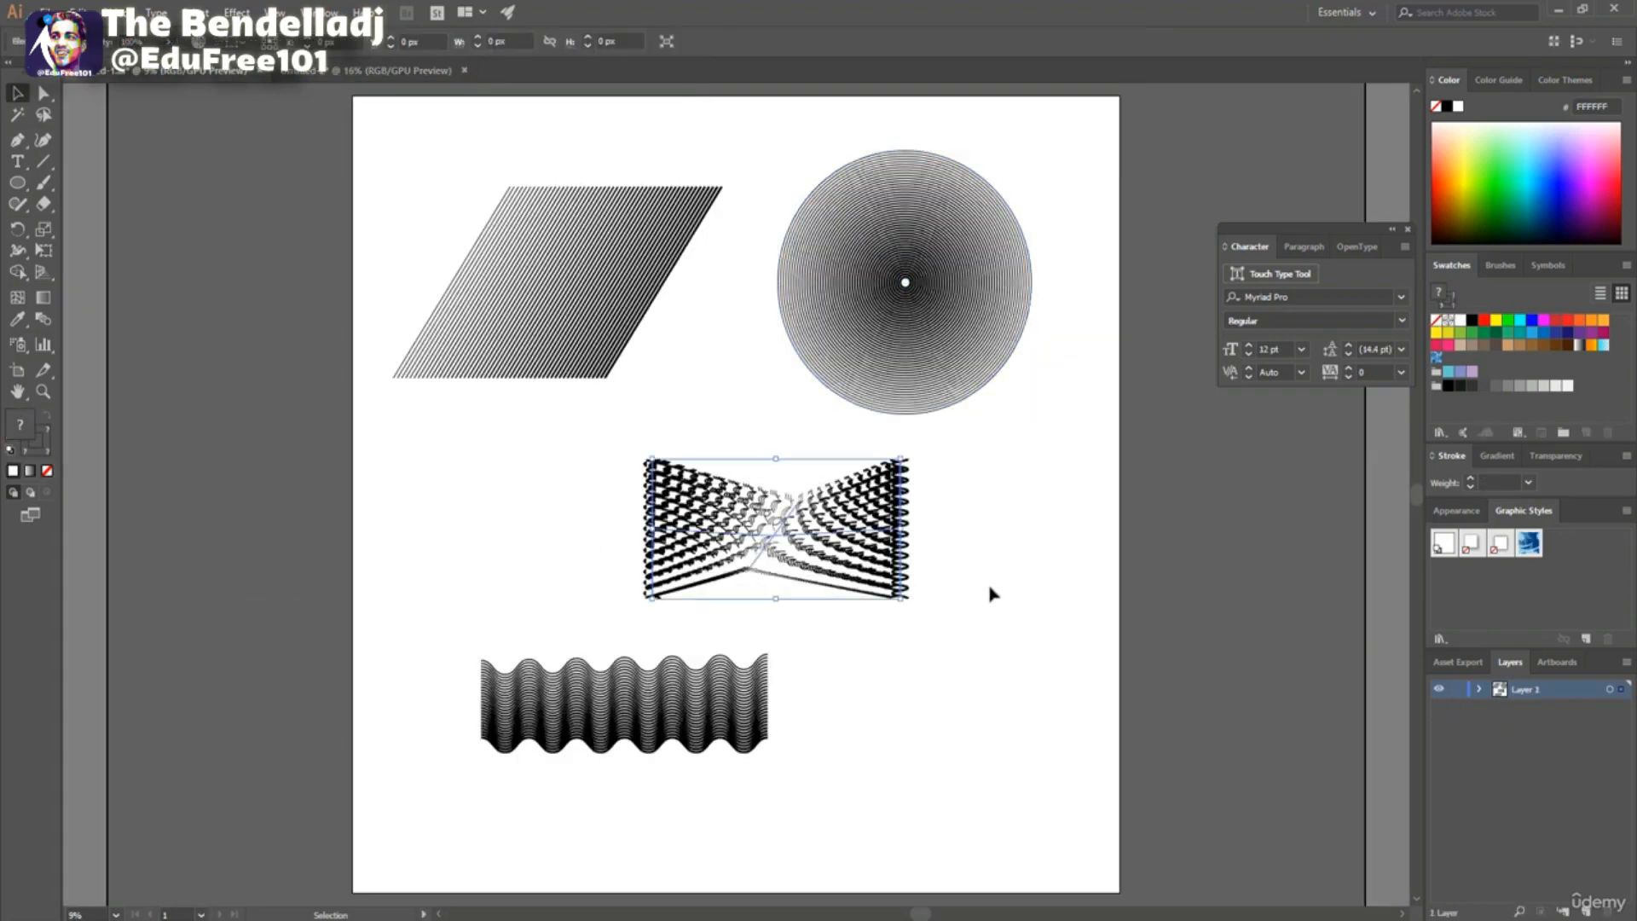
key(Delete)
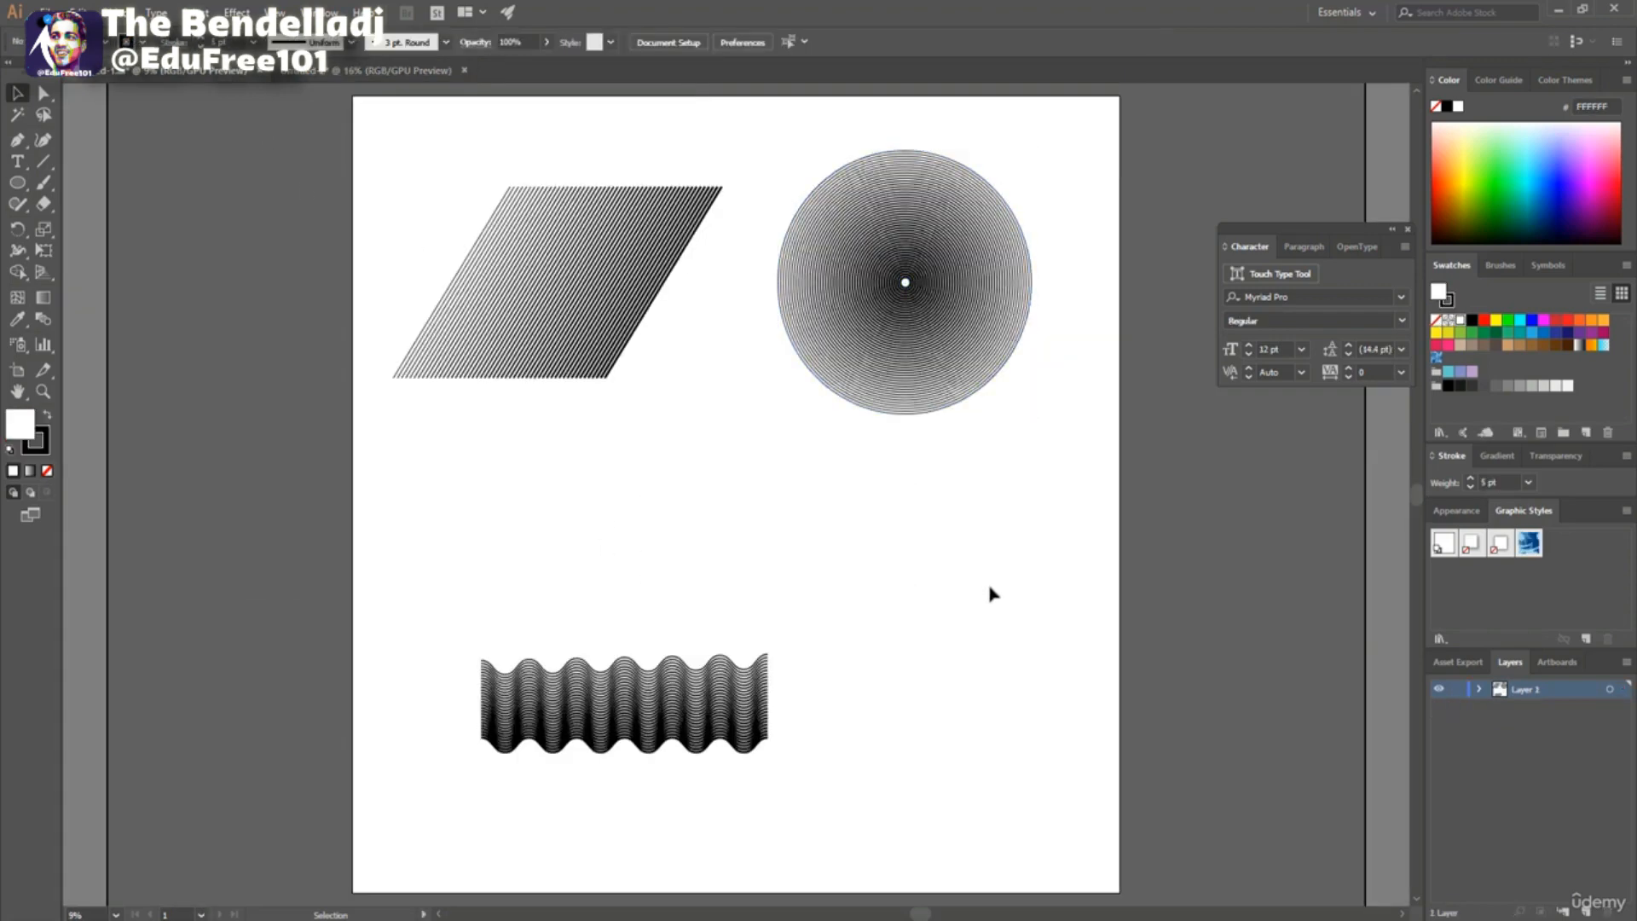
Copy the wavy line blend from the line artwork document into the quote document and place it over "WISDOM".
drag(426, 622, 857, 776)
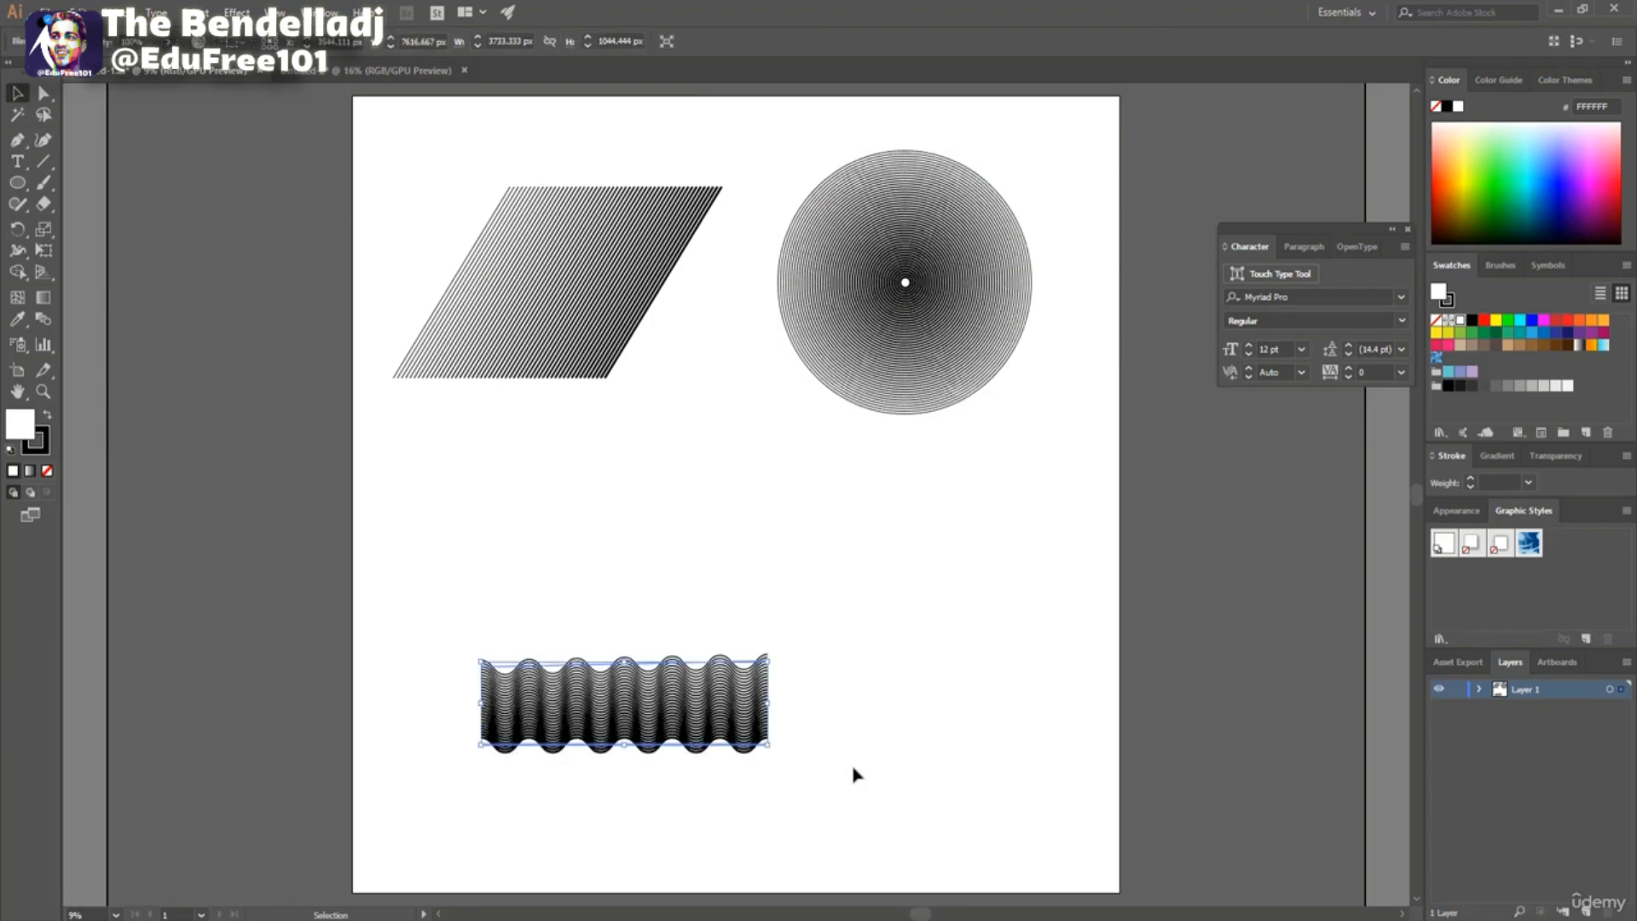
key(a)
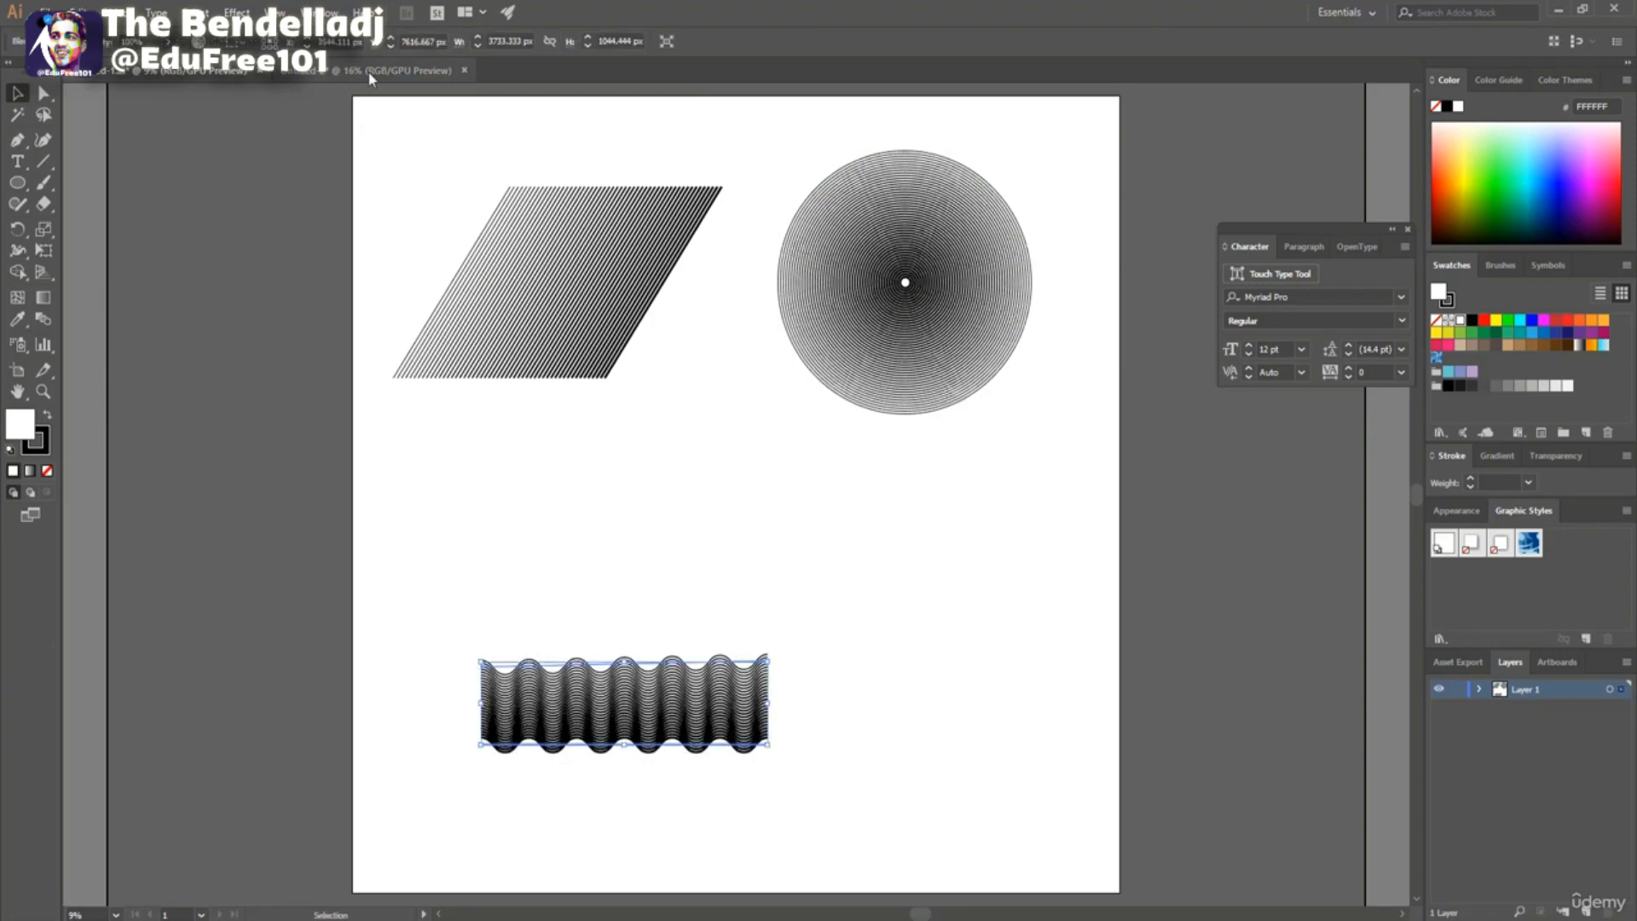
click(367, 72)
key(Delete)
key(ctrl+v)
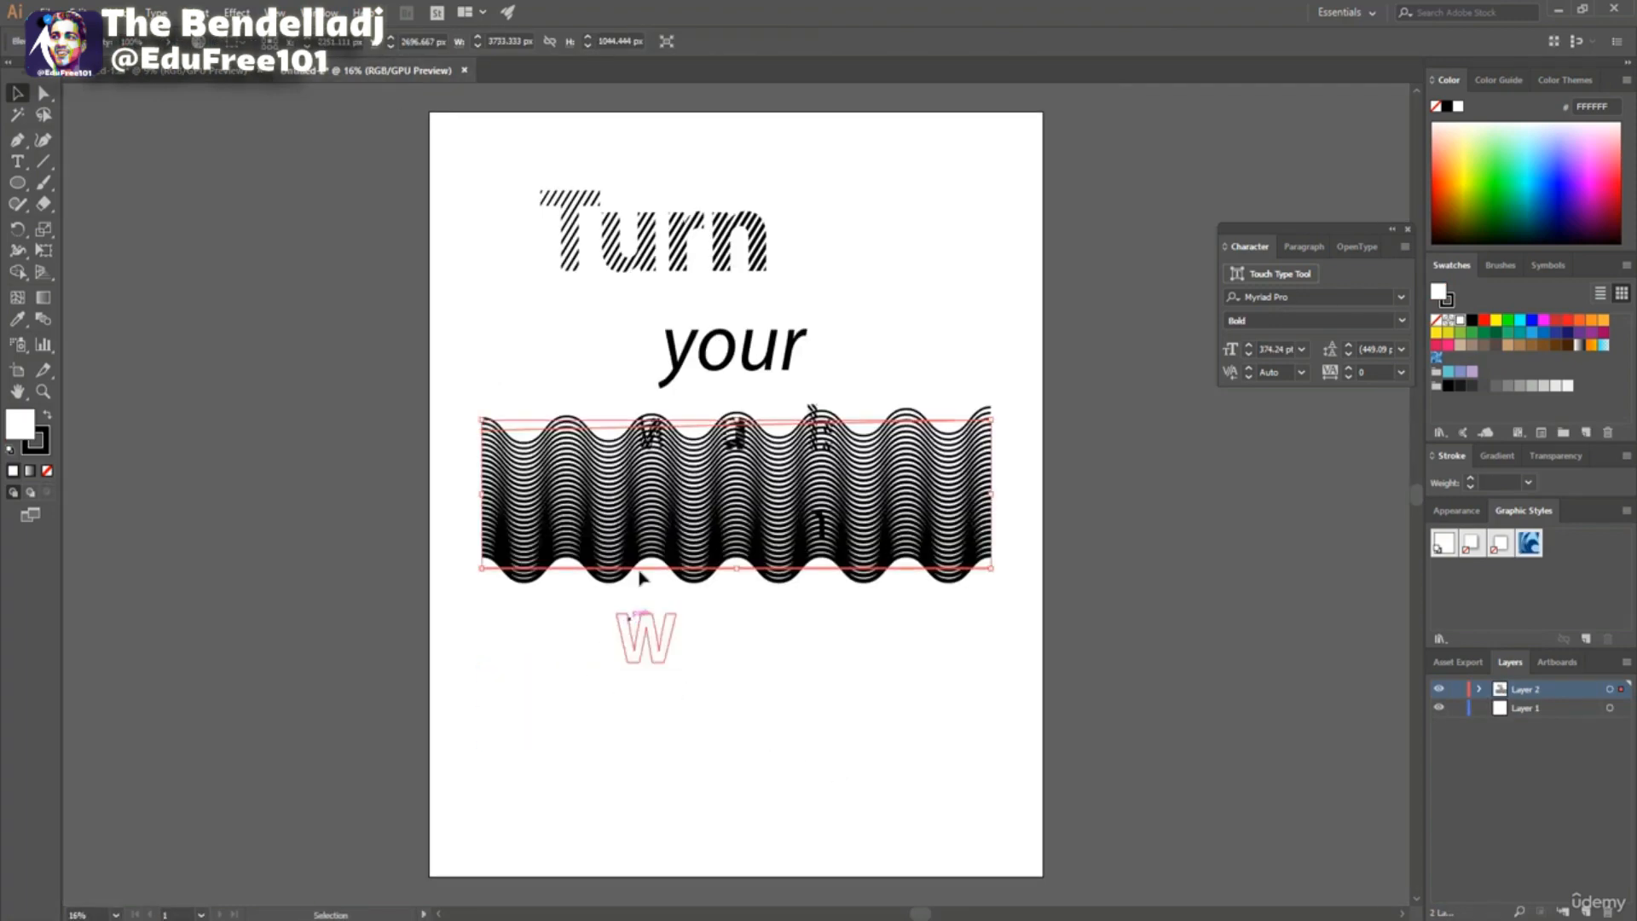
drag(643, 477, 661, 631)
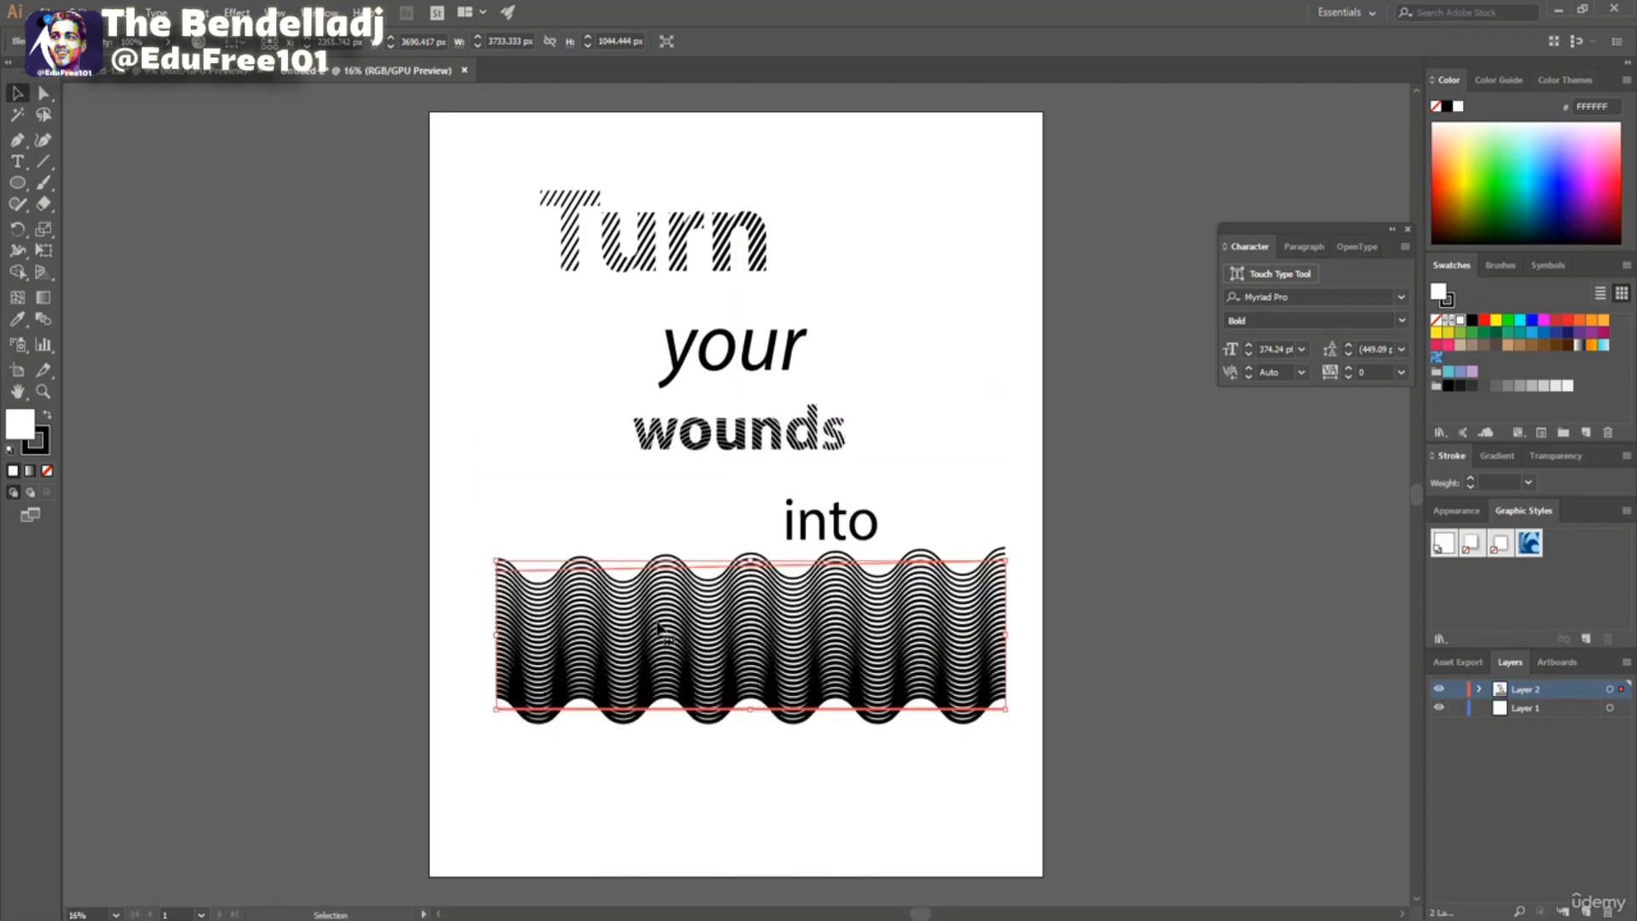
Send the wavy line blend to the back, behind the "WISDOM" compound path.
click(119, 12)
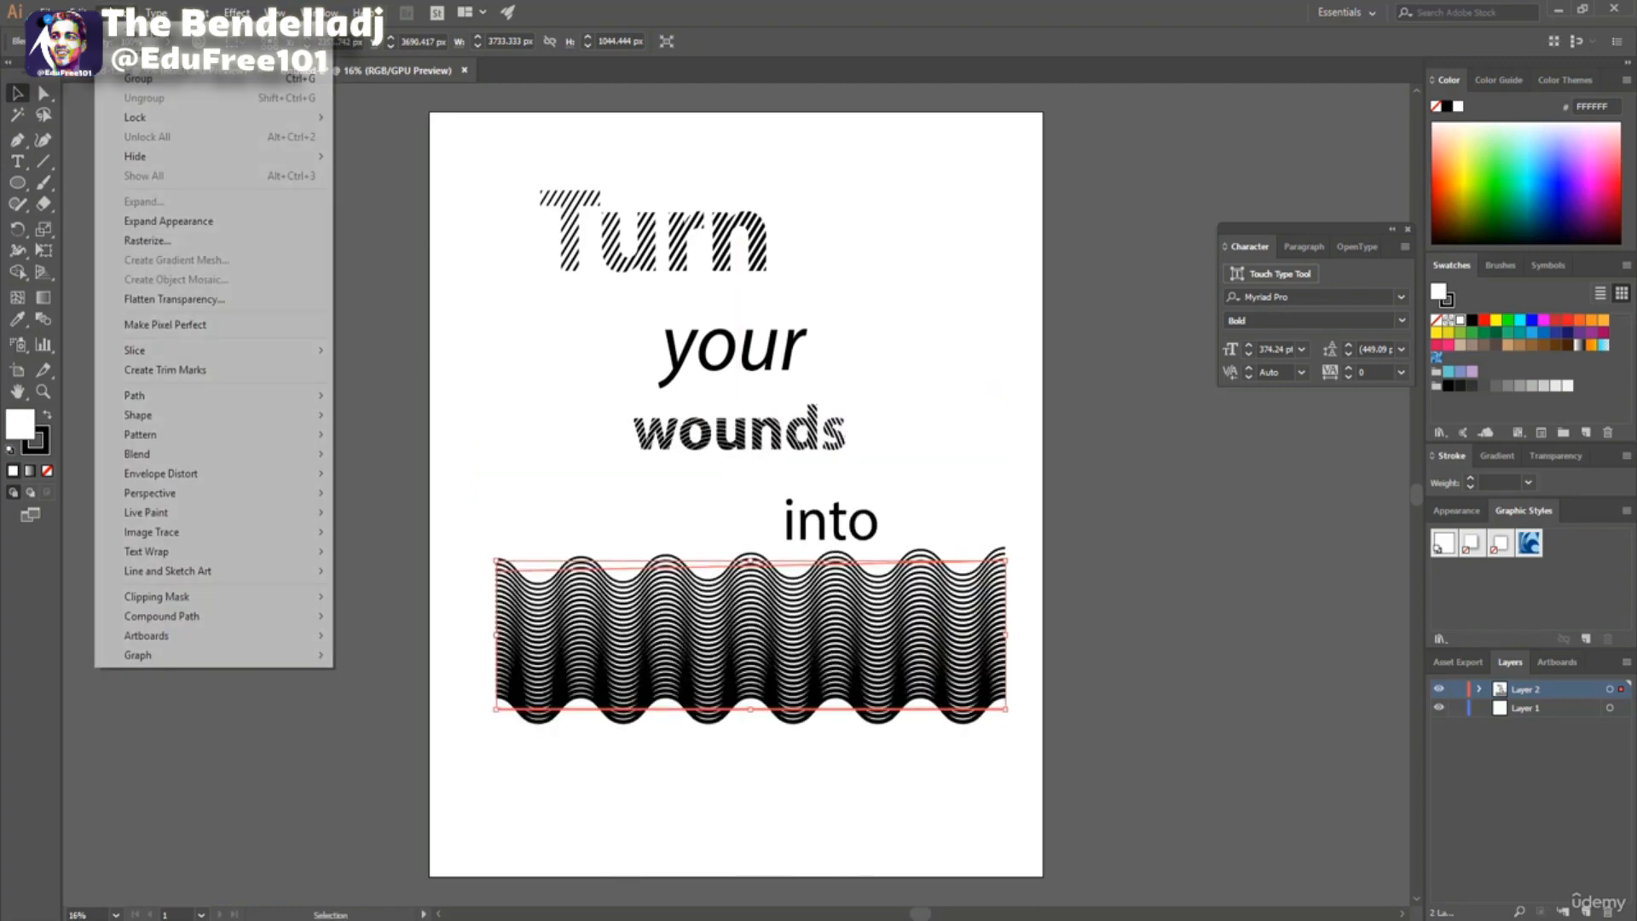
mouse_move(138, 69)
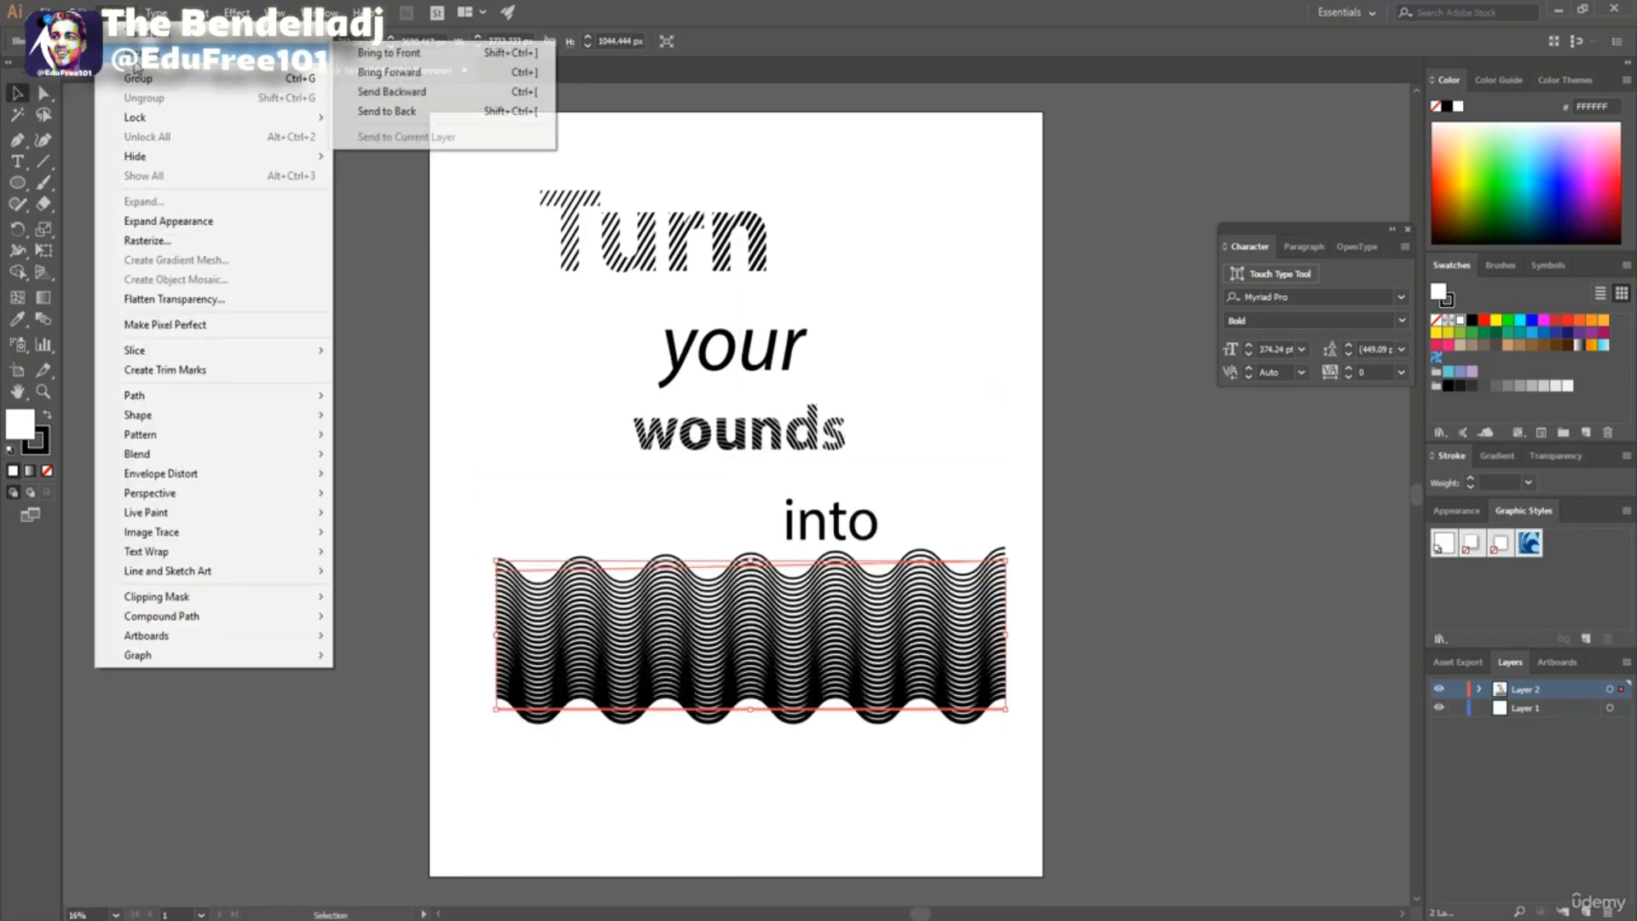
click(398, 116)
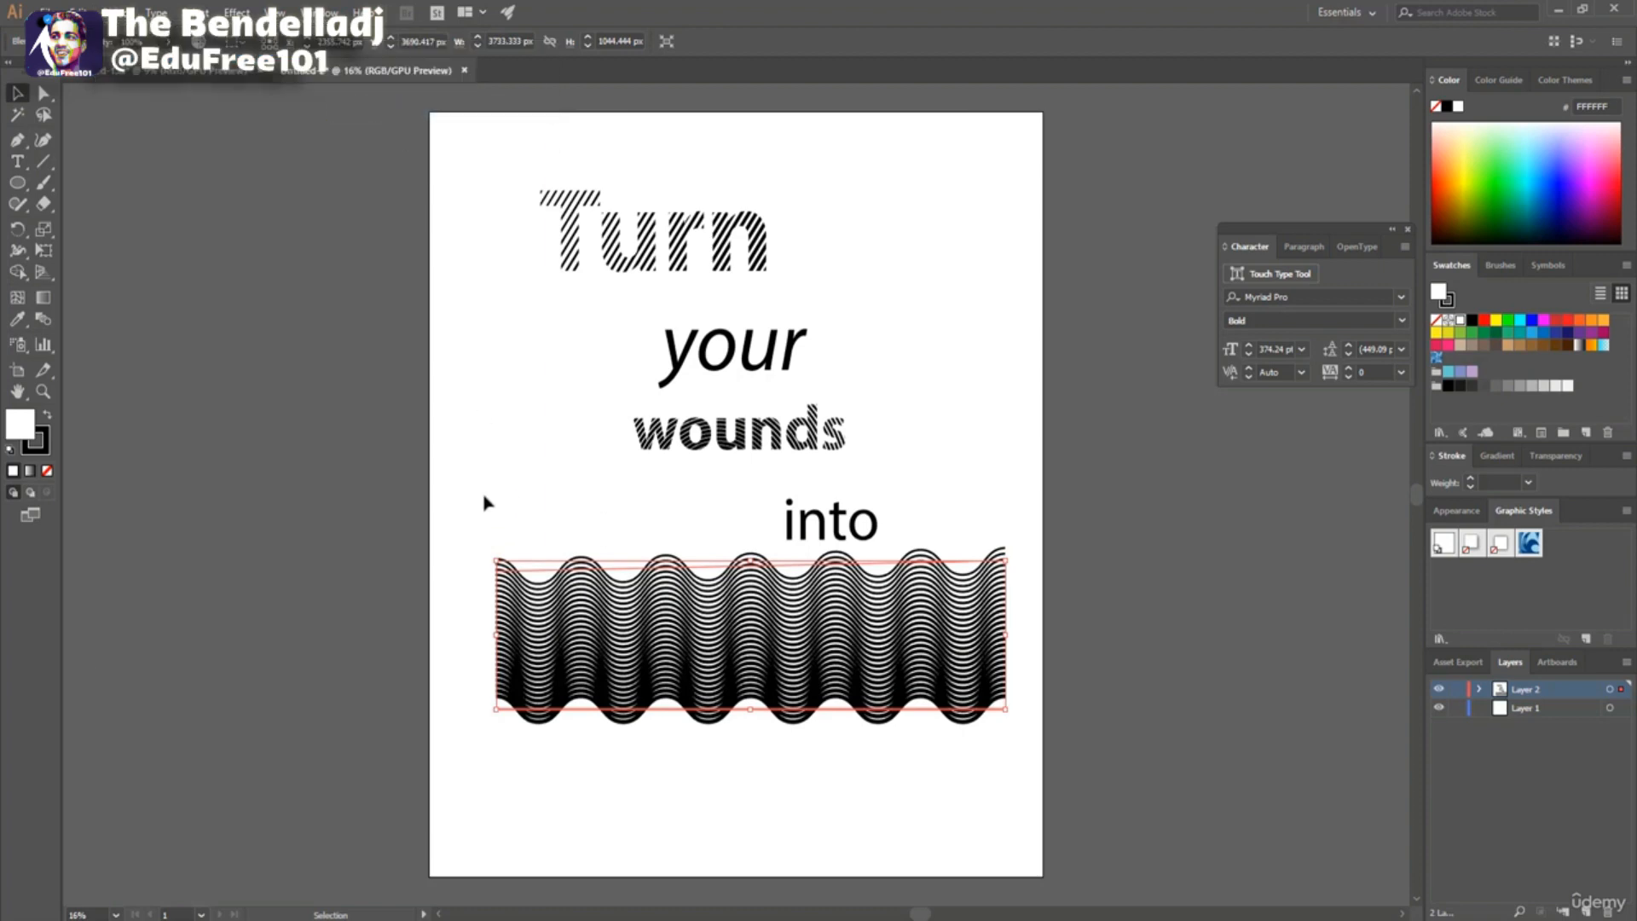
Make a clipping mask from "WISDOM" and the wavy line blend so the waves fill the letters.
drag(463, 560, 1009, 771)
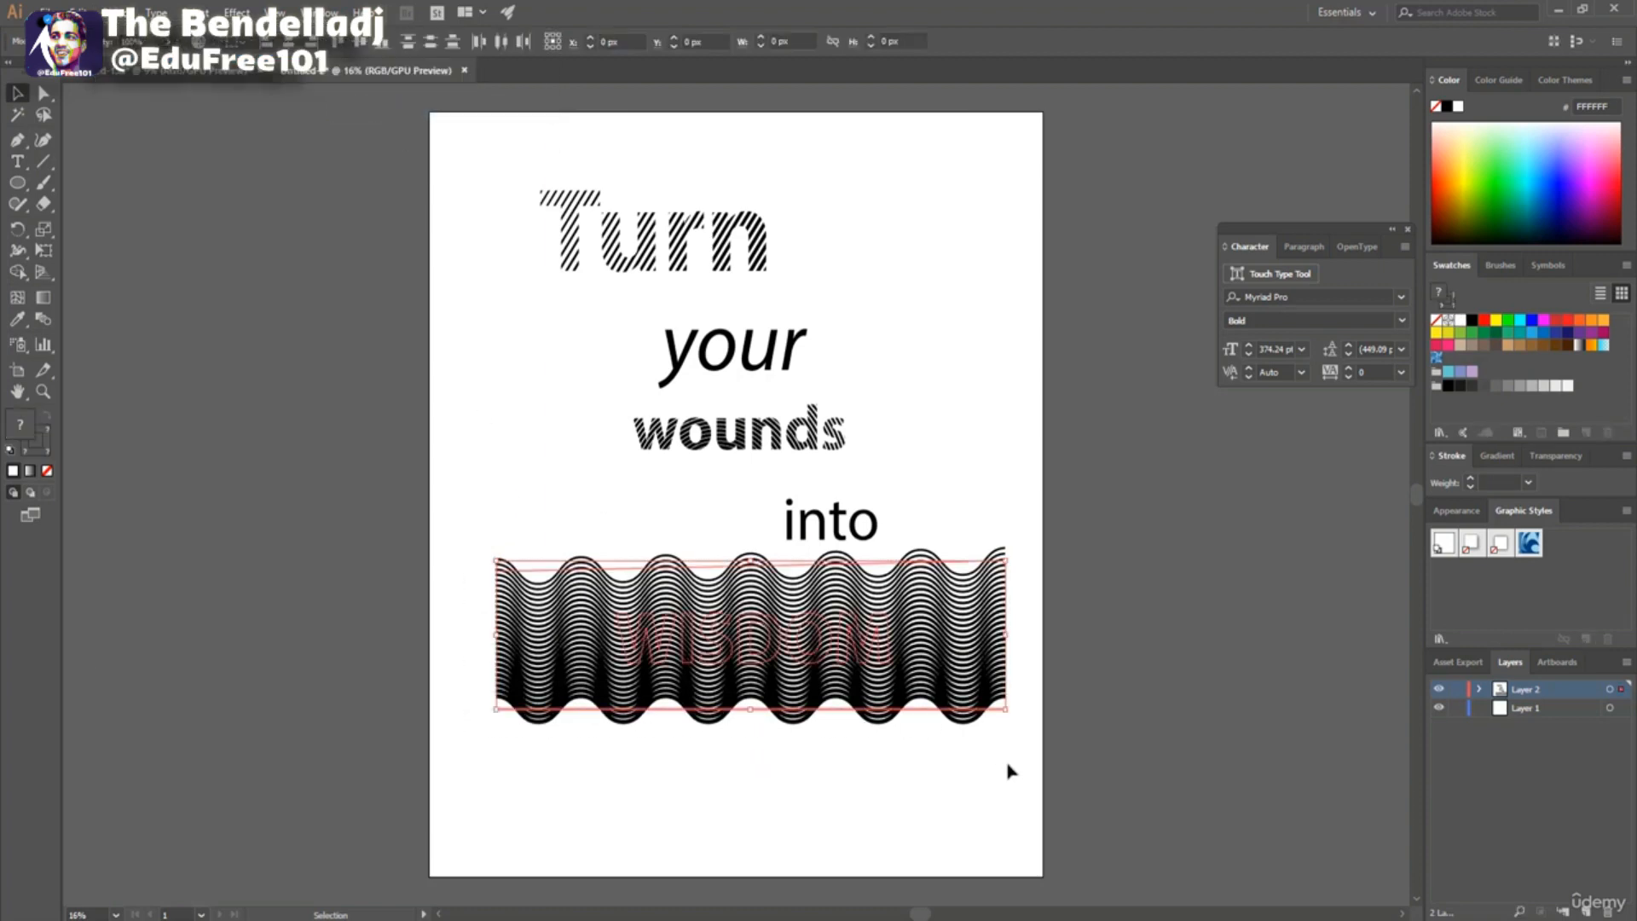
right_click(714, 635)
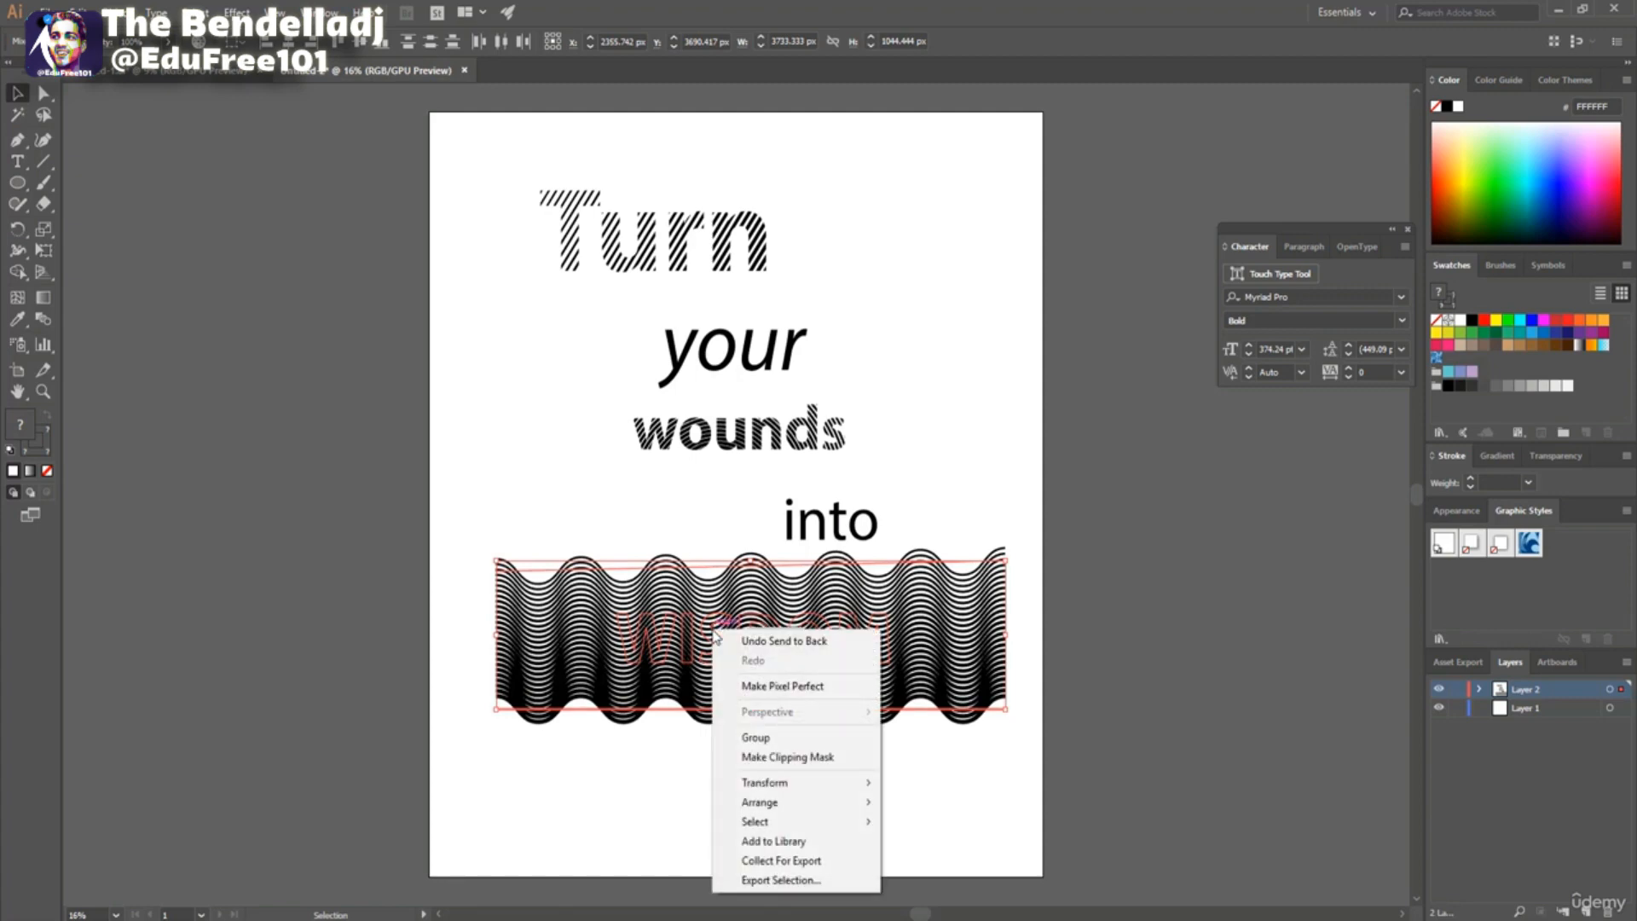
click(782, 762)
click(564, 591)
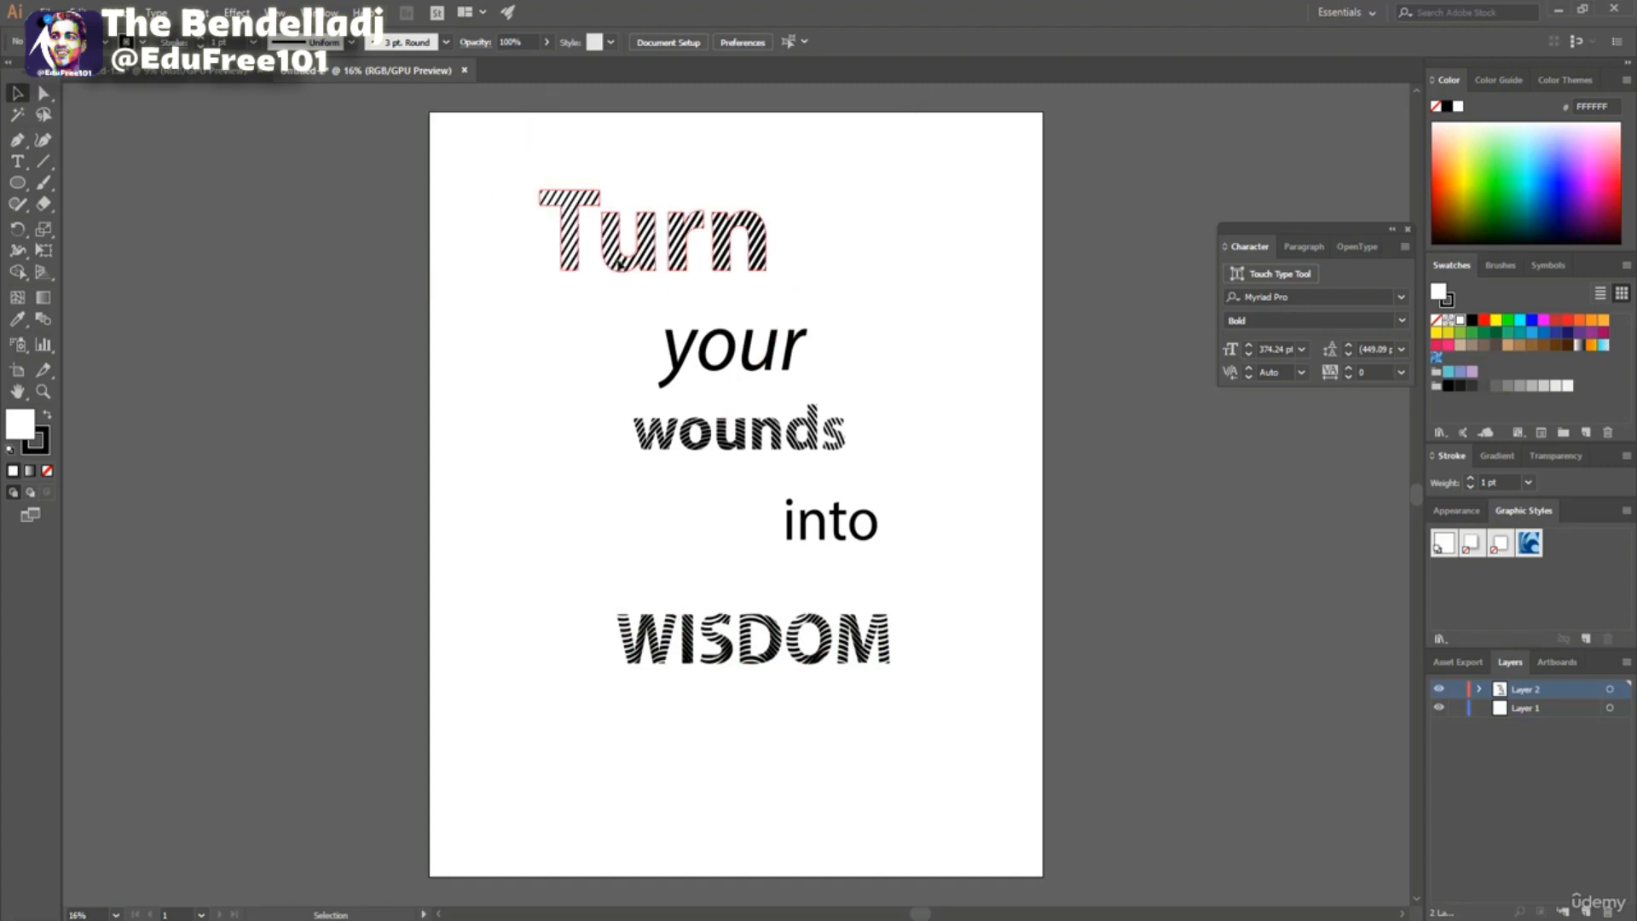
Move the five words closer together into a compact staggered stack near the middle of the artboard.
drag(616, 260, 740, 369)
drag(718, 431, 763, 441)
drag(840, 524, 744, 485)
drag(726, 368, 741, 371)
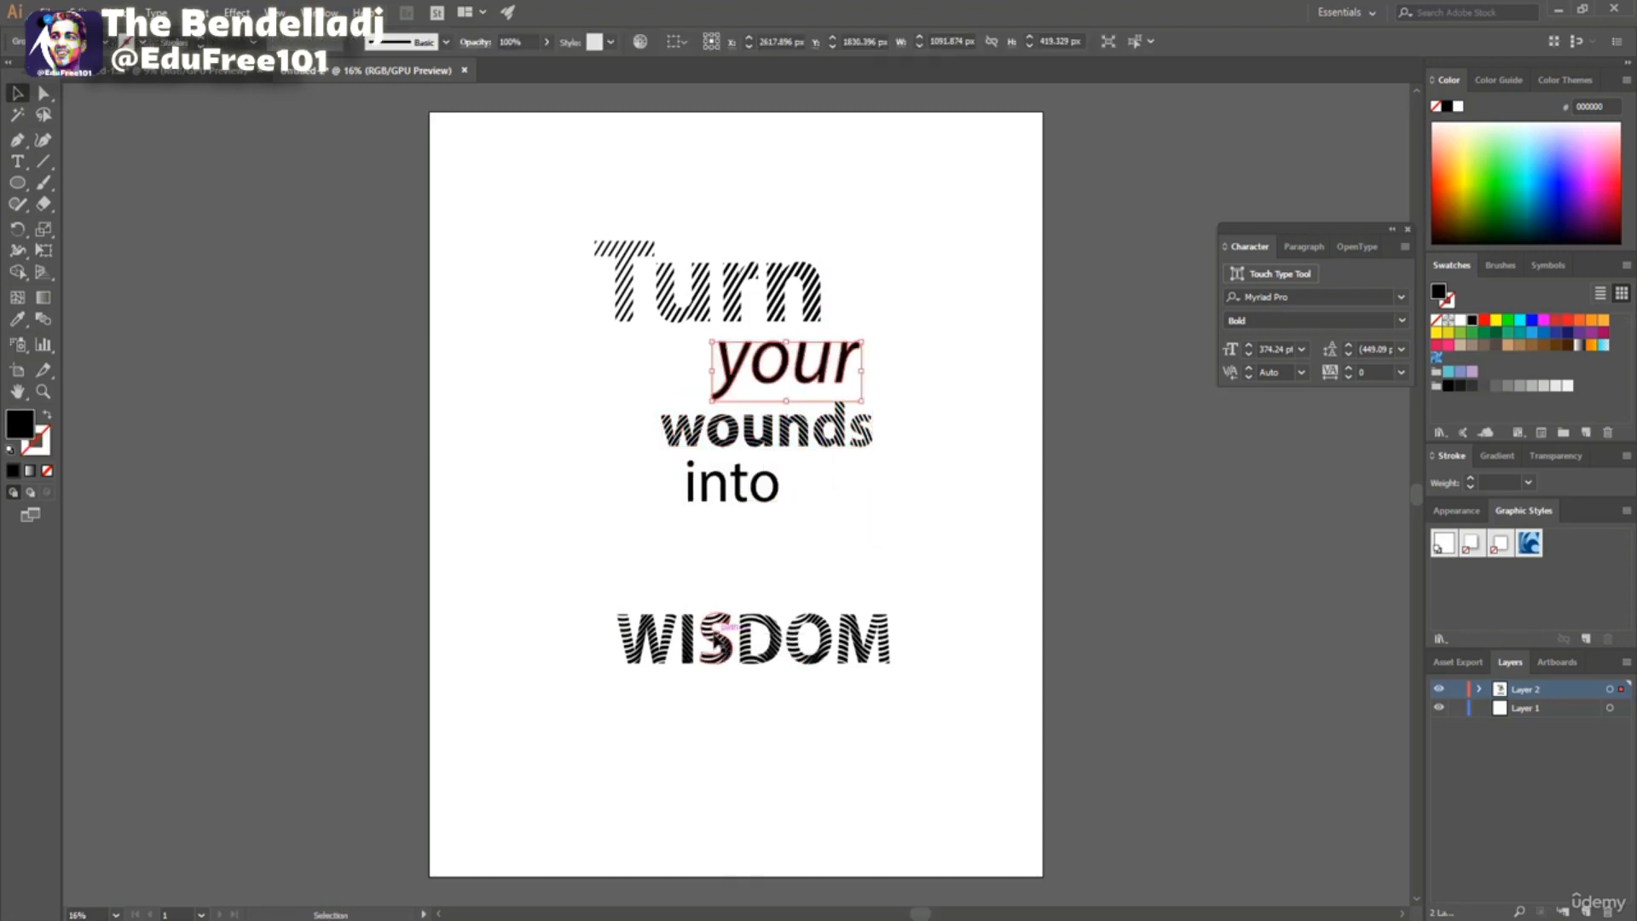
drag(715, 626, 691, 559)
Enlarge all the words of the quote together so they fill more of the artboard.
key(ctrl+a)
drag(574, 587, 520, 648)
key(ctrl+shift+a)
key(t)
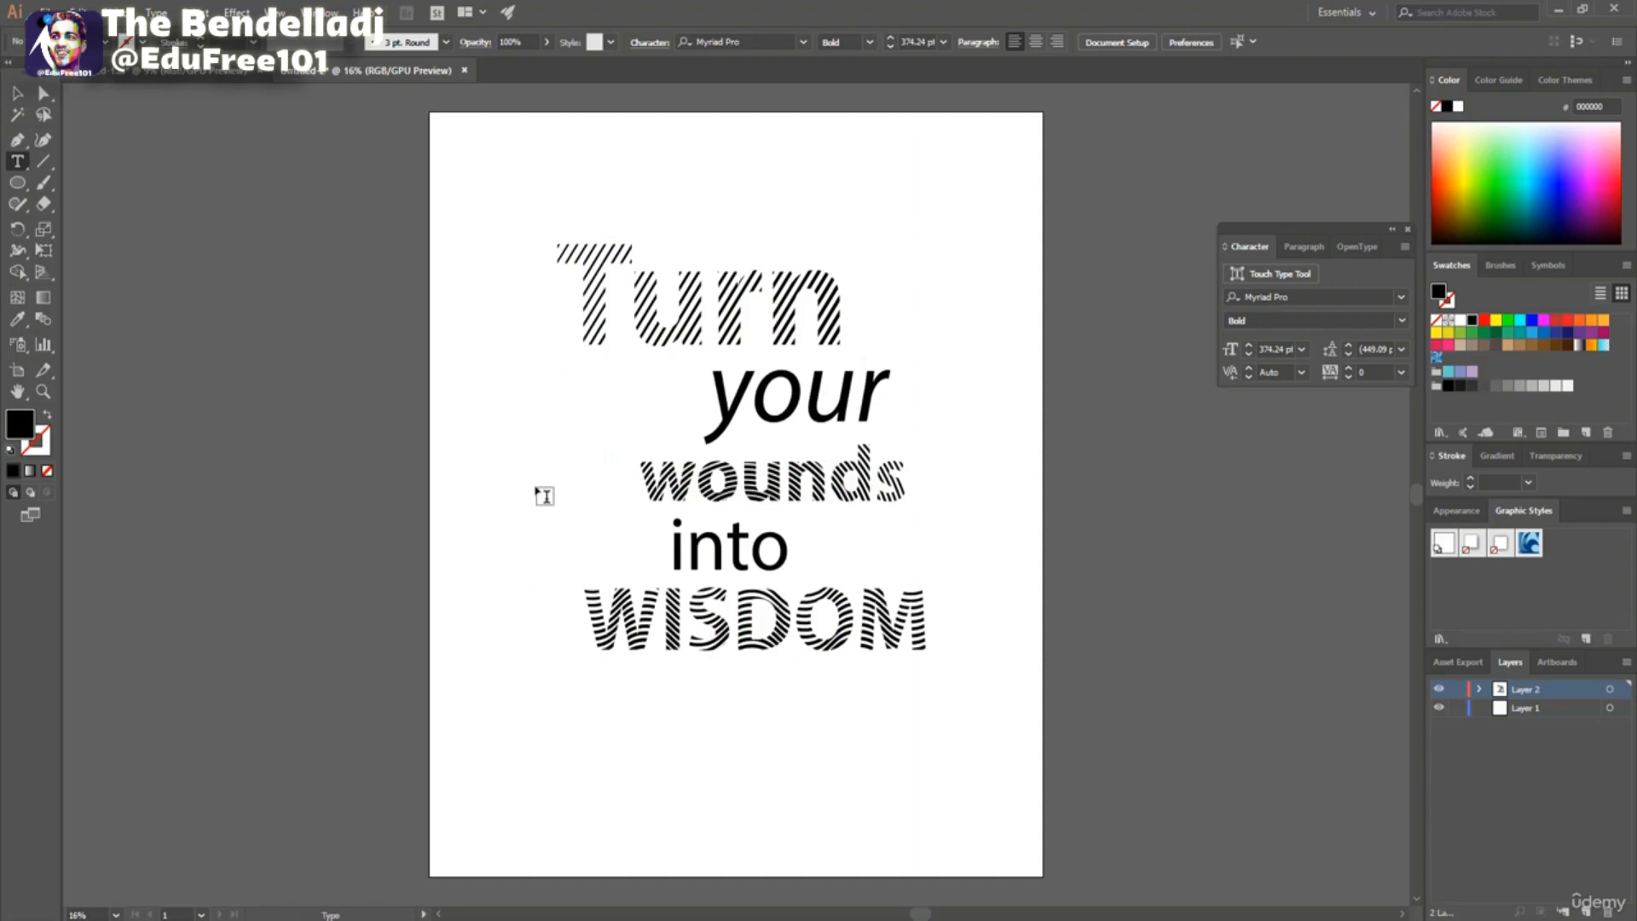
click(713, 482)
click(714, 481)
click(17, 92)
click(702, 482)
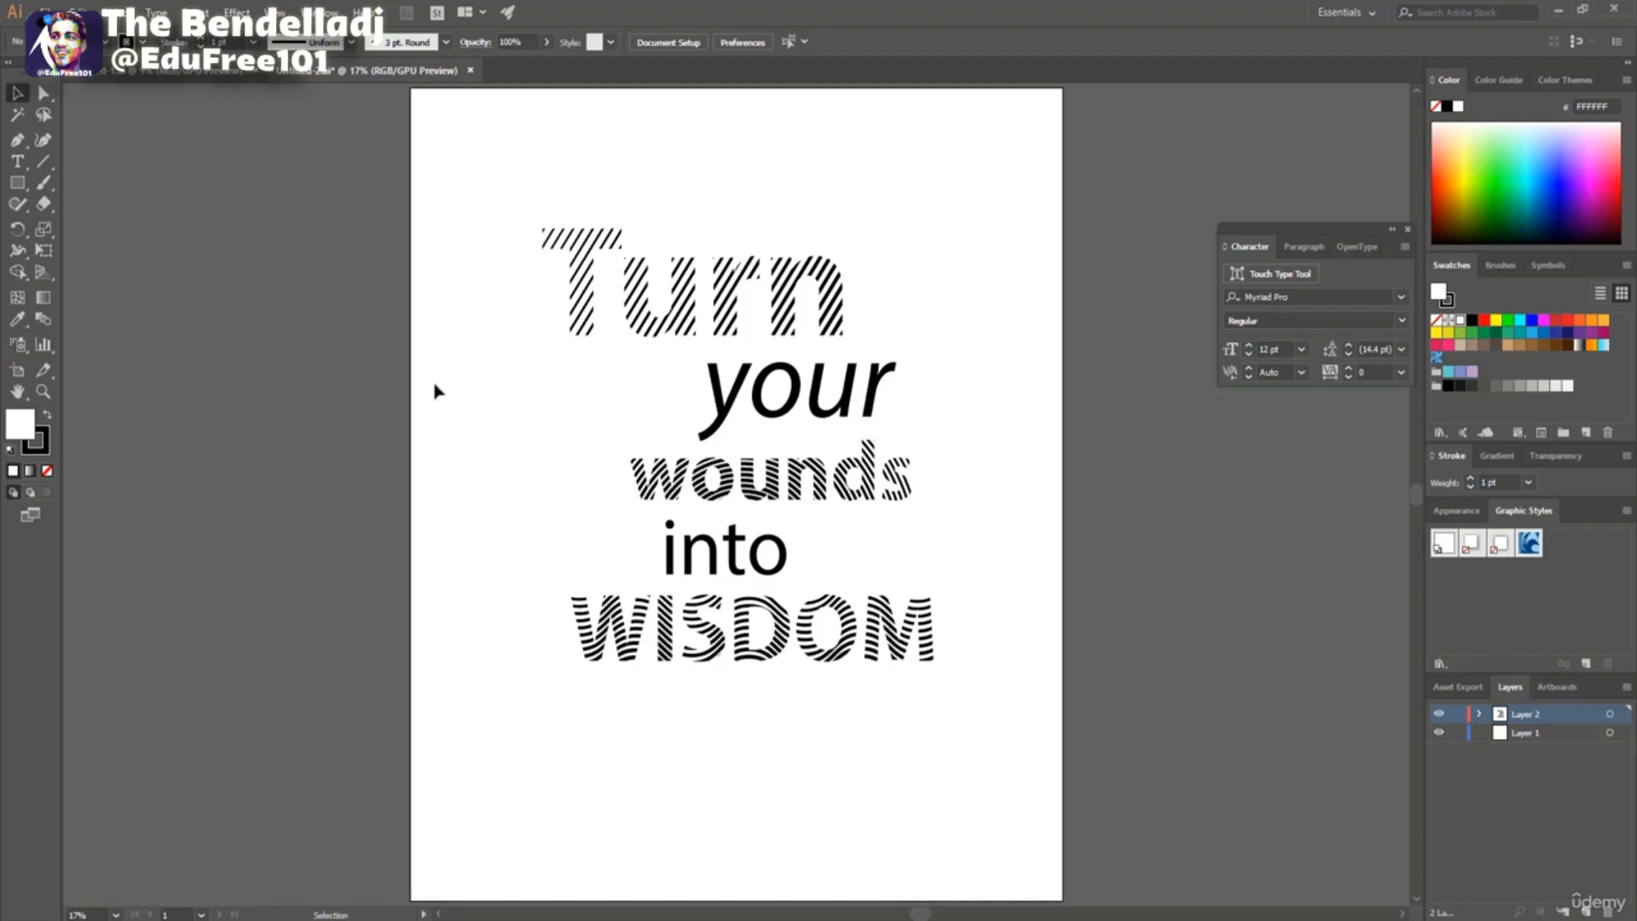
Duplicate the line-filled "Turn" with a slight downward offset over the original.
key(ctrl+plus)
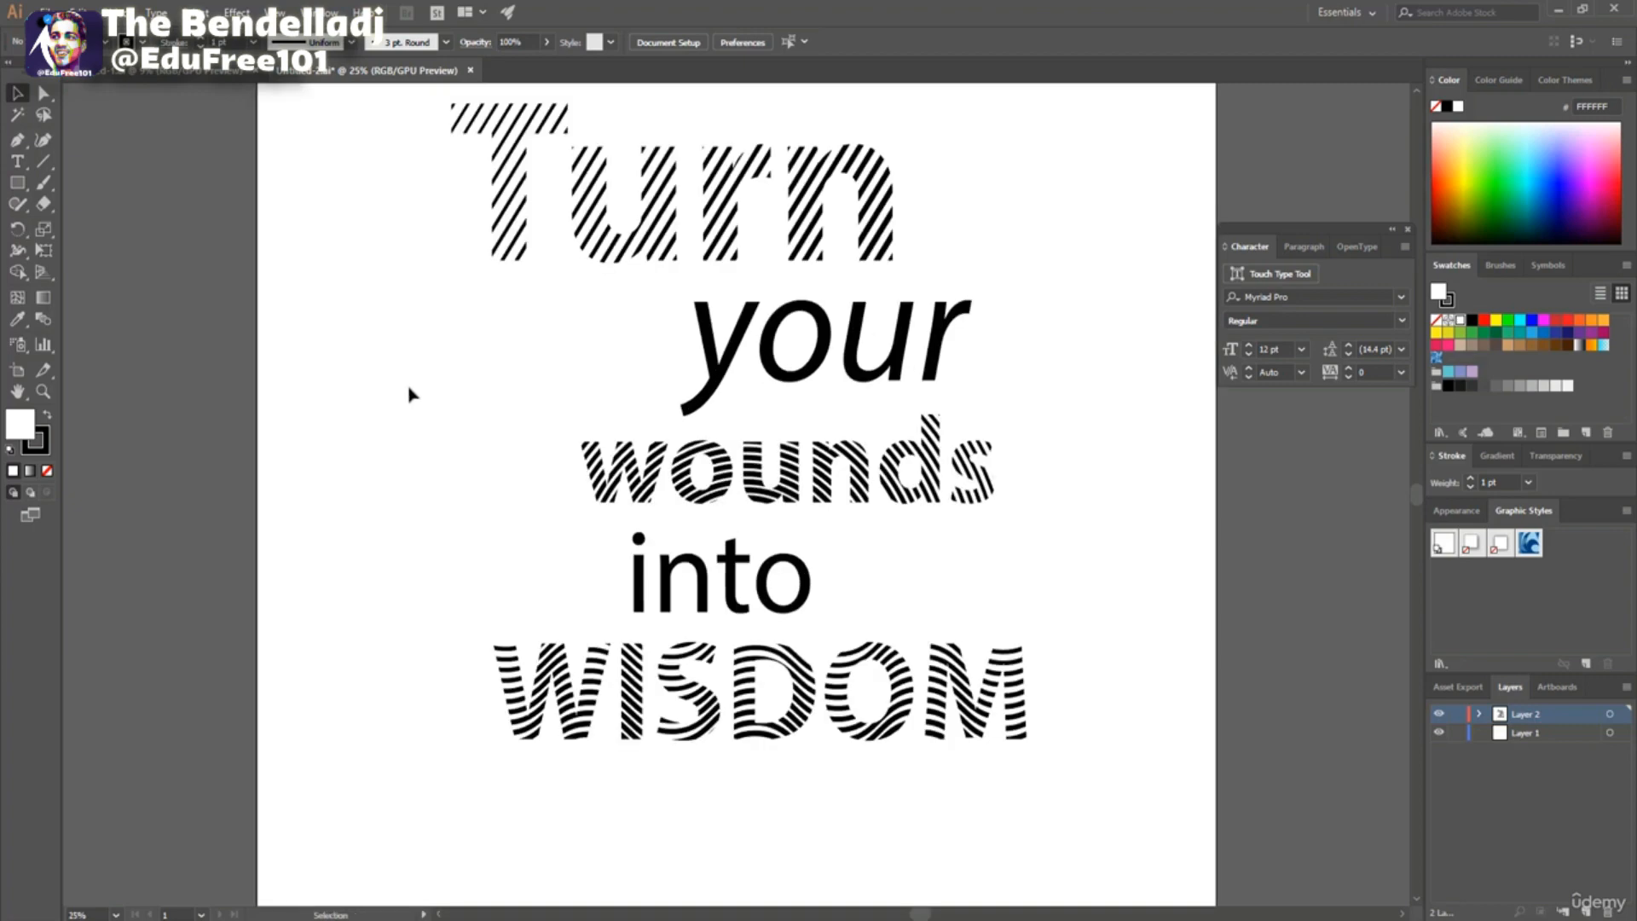
scroll(411, 394, up, 2)
scroll(415, 394, down, 1)
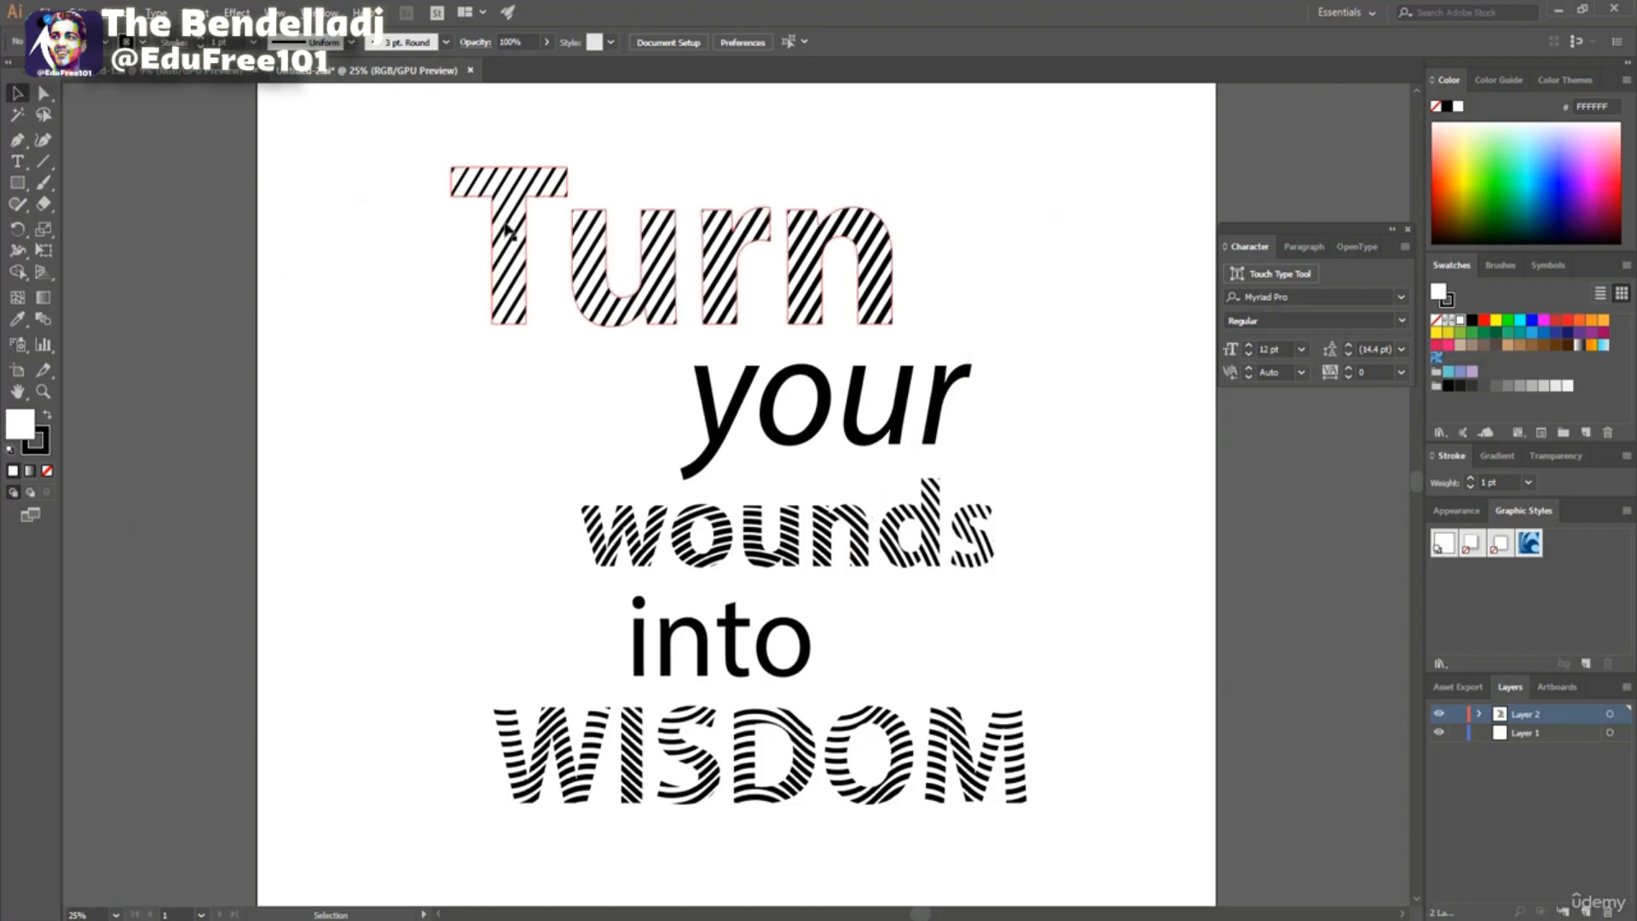
drag(507, 231, 515, 232)
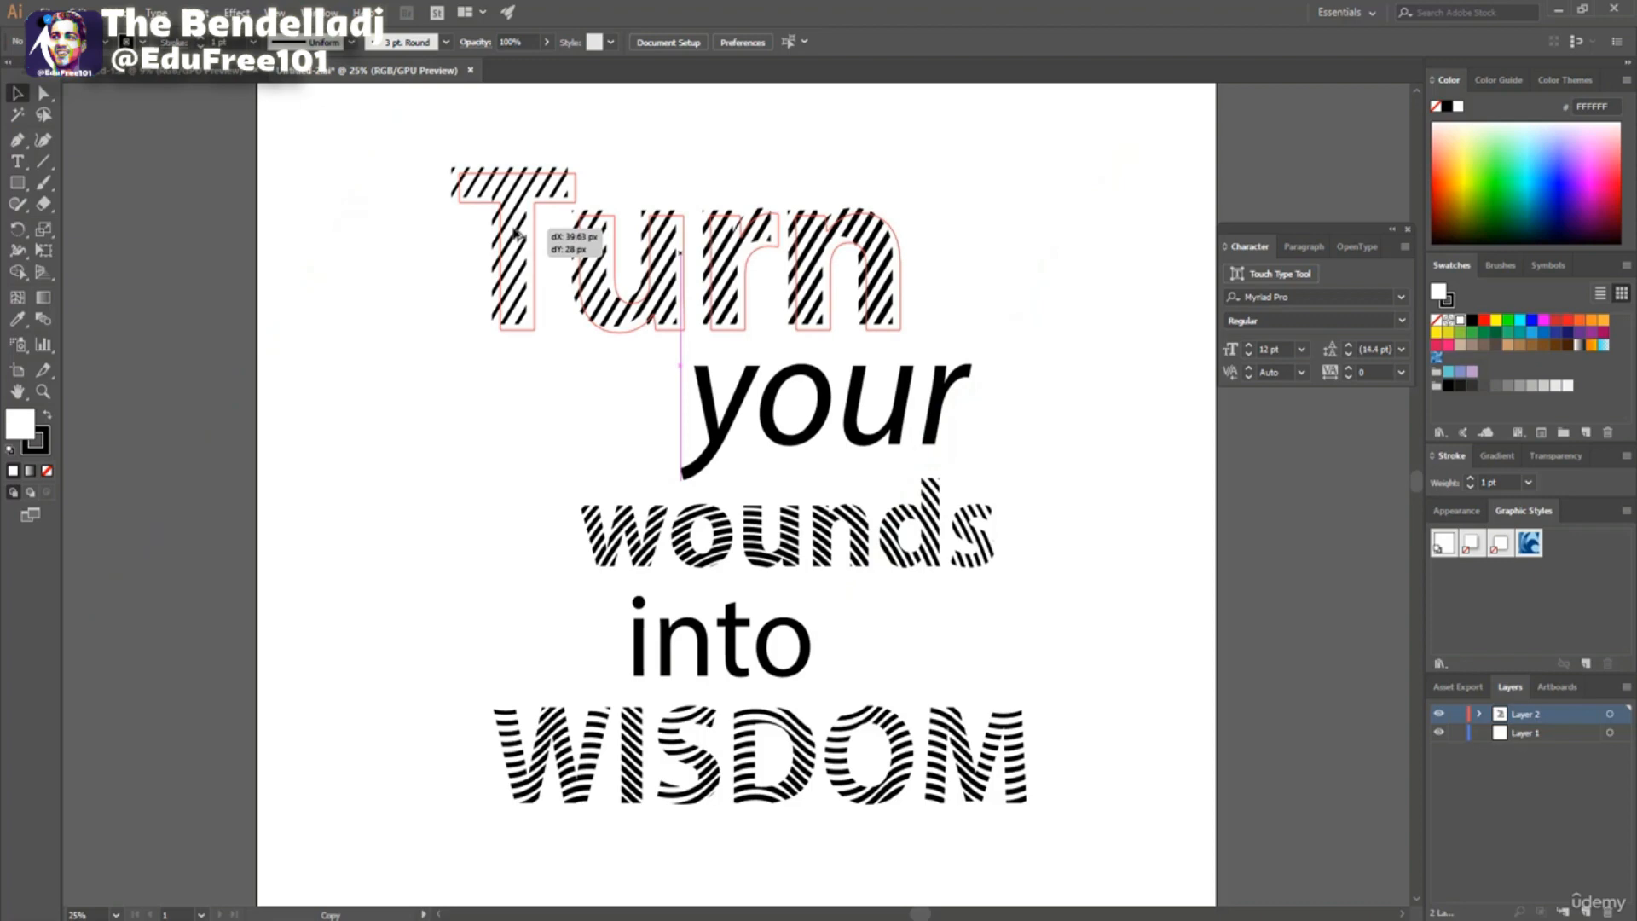
drag(515, 232, 515, 232)
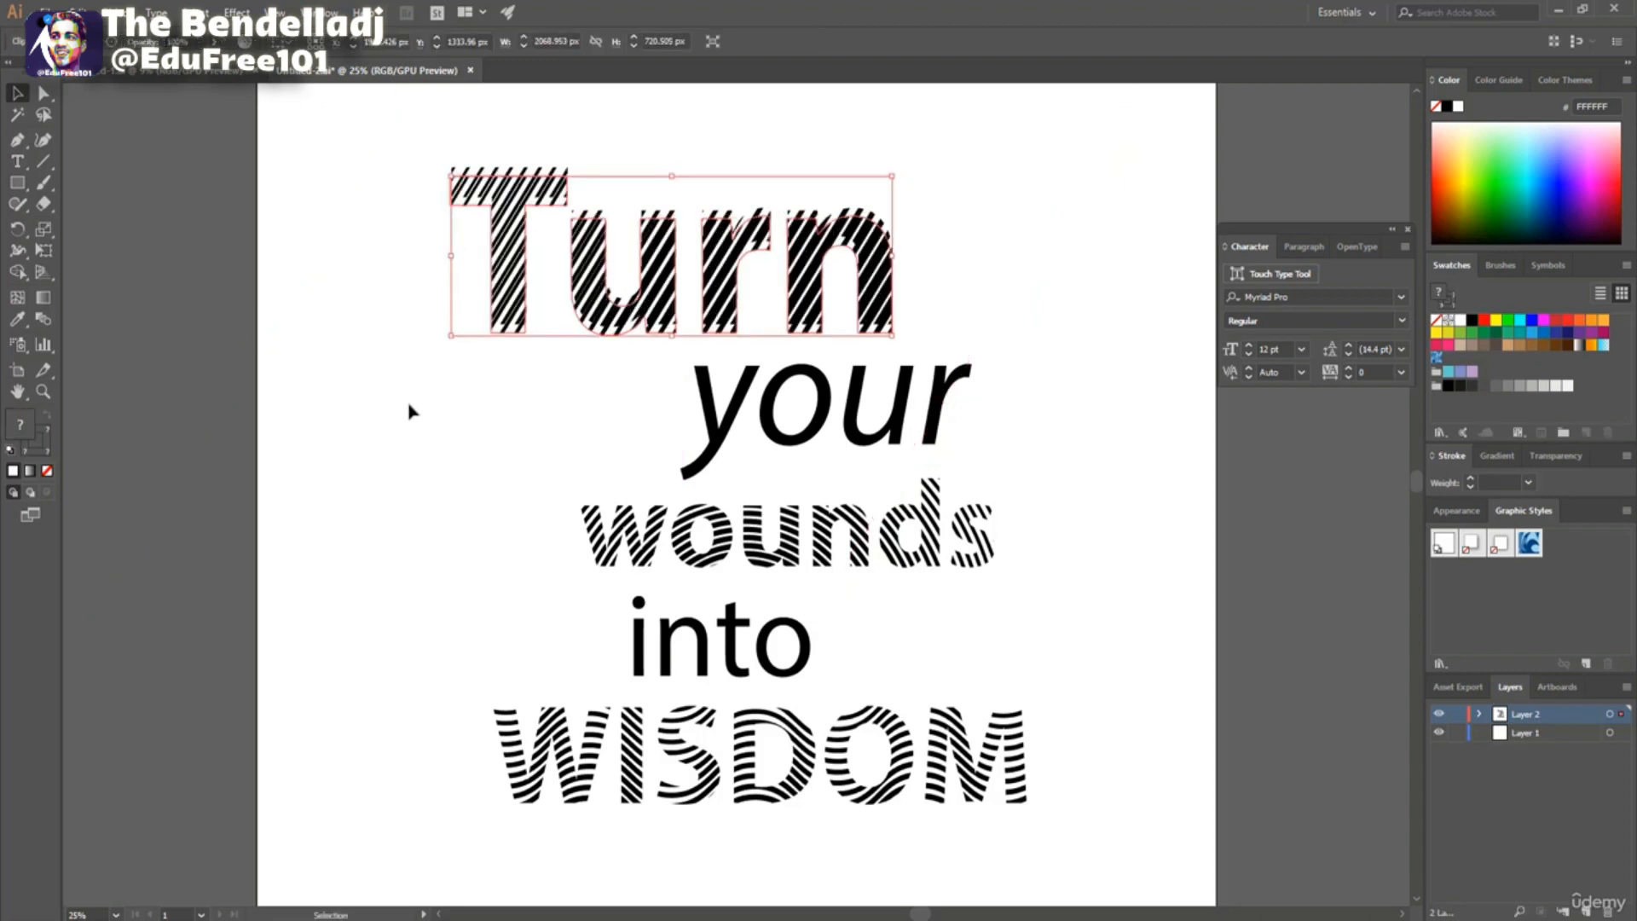
Duplicate the word "your" with a slight offset down and to the right so the letters look thicker.
click(451, 389)
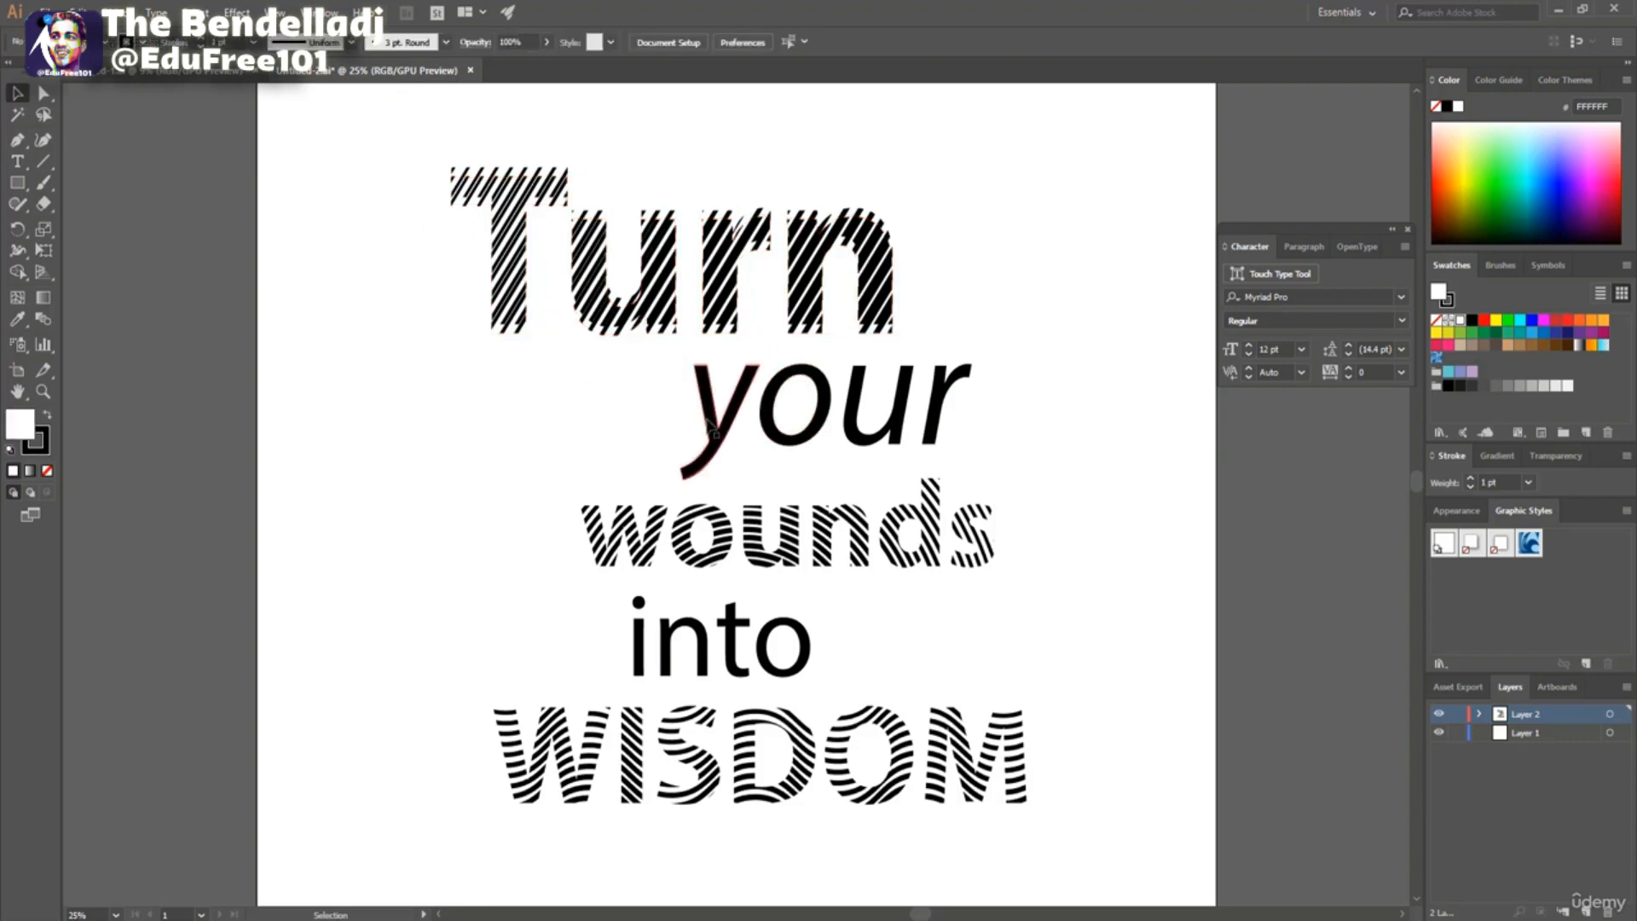
drag(712, 427, 721, 433)
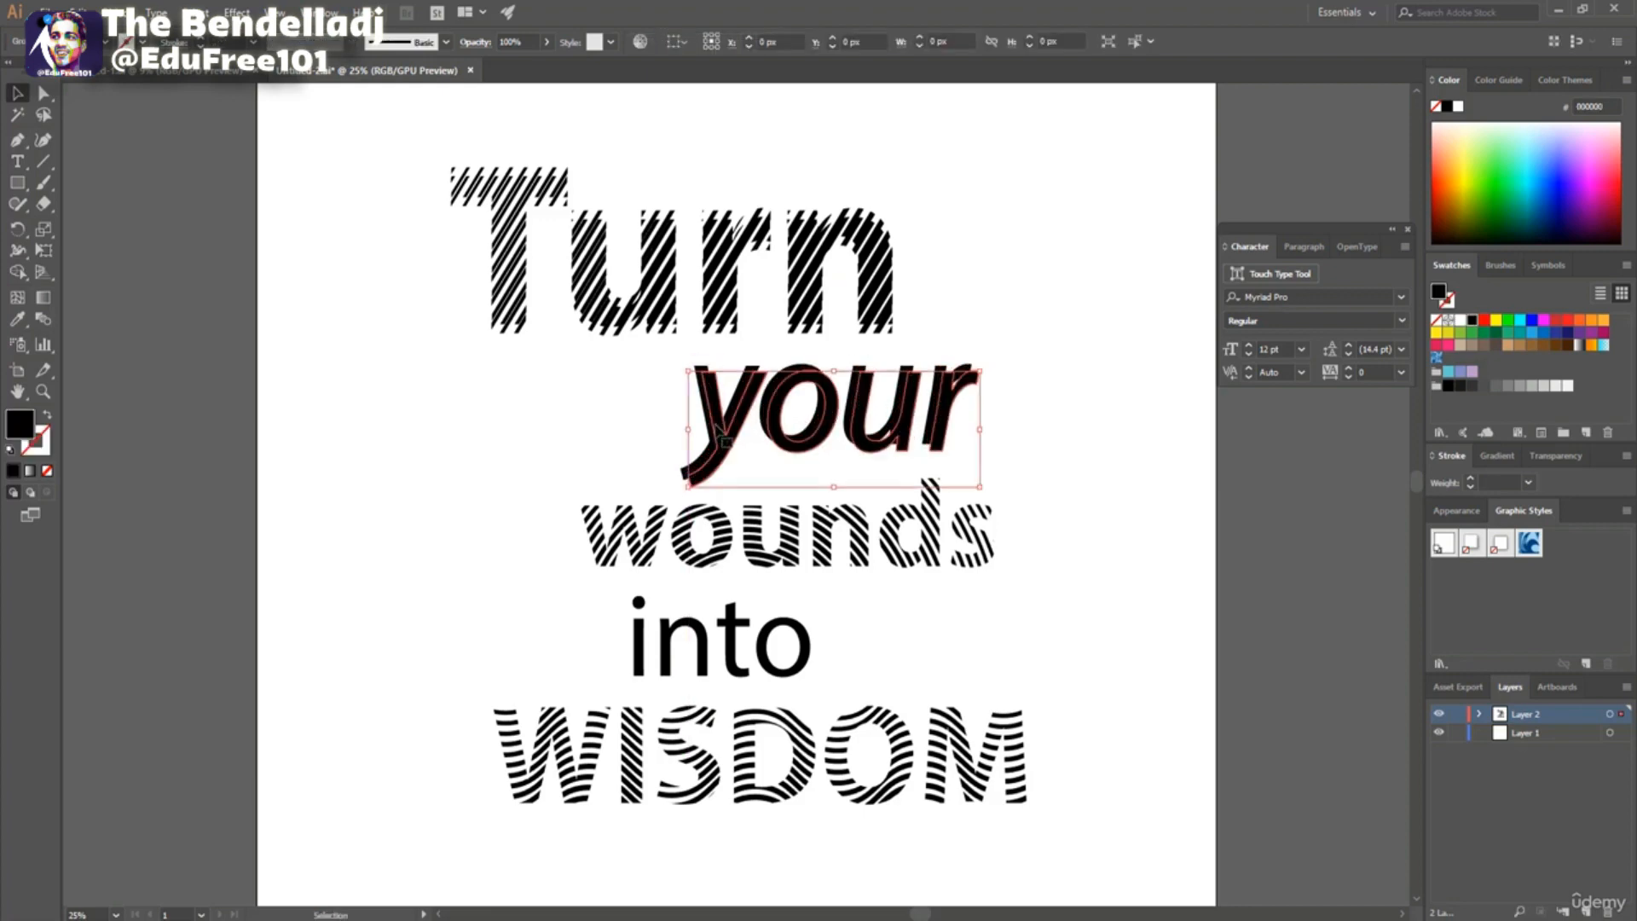
click(448, 451)
scroll(448, 452, down, 1)
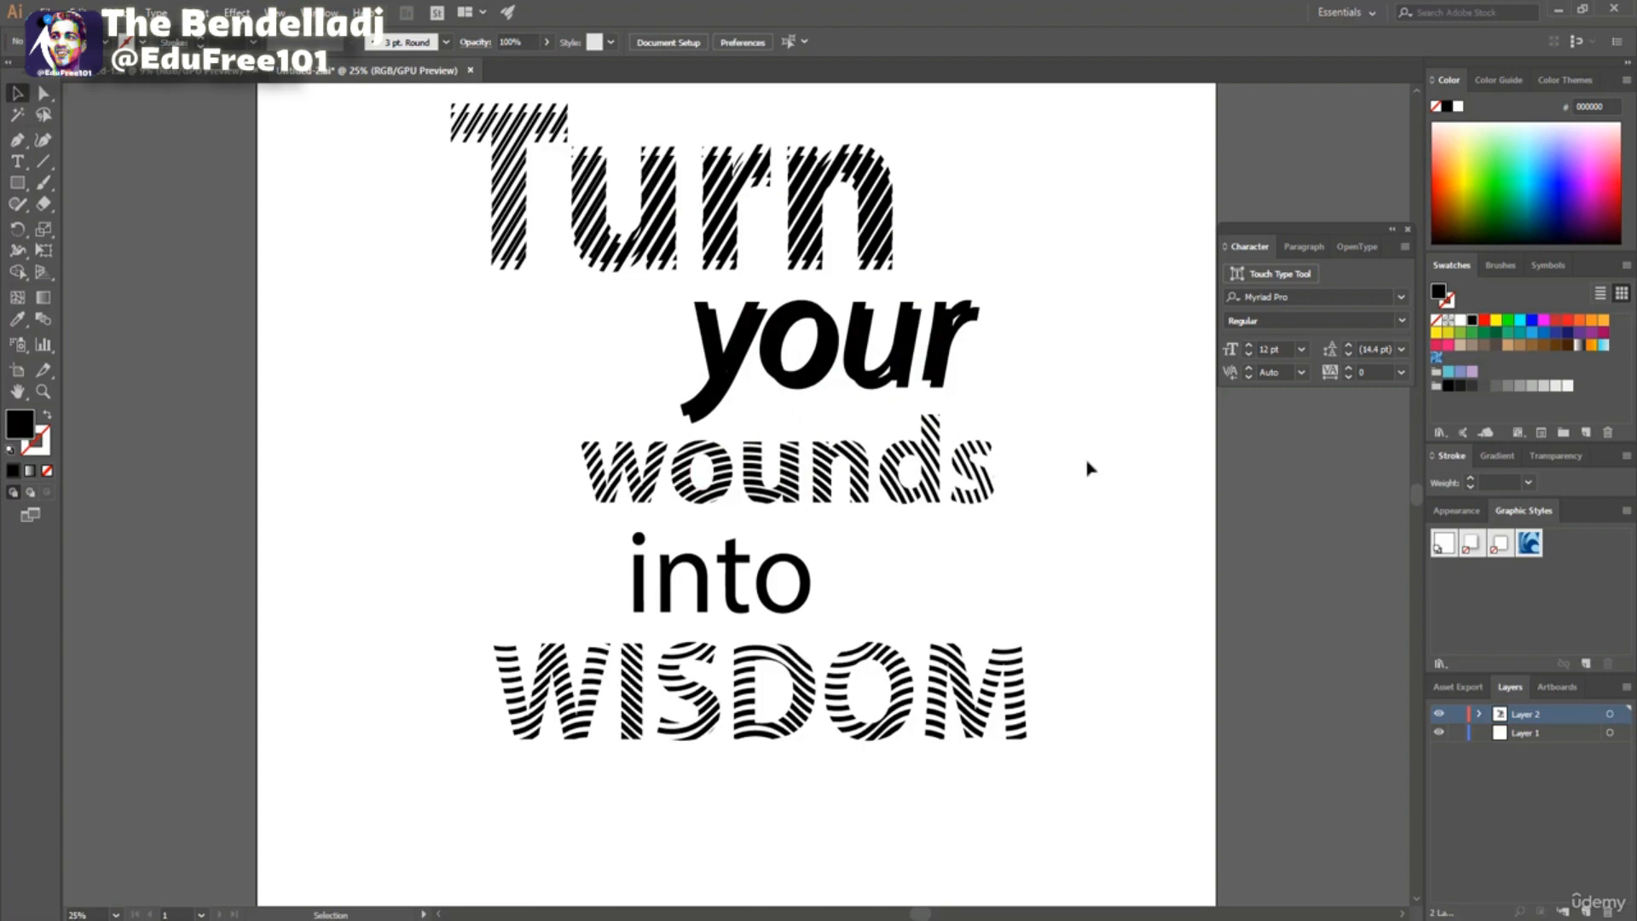
Duplicate the line-filled "WISDOM" with a slight offset up and to the left of the original.
scroll(383, 479, down, 1)
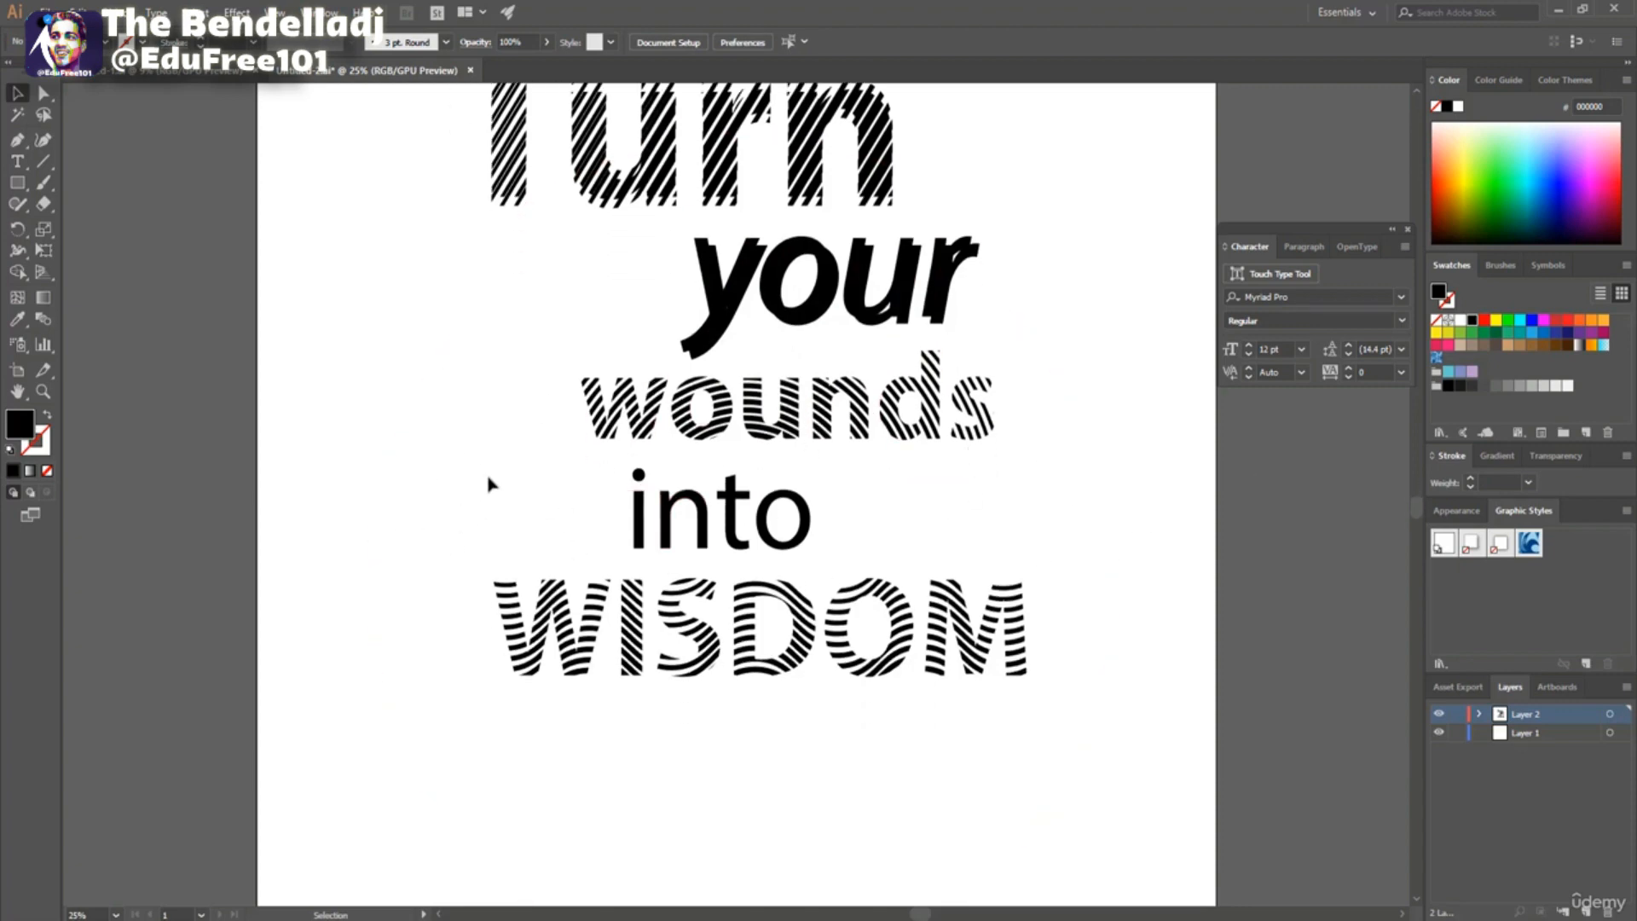
scroll(395, 621, down, 1)
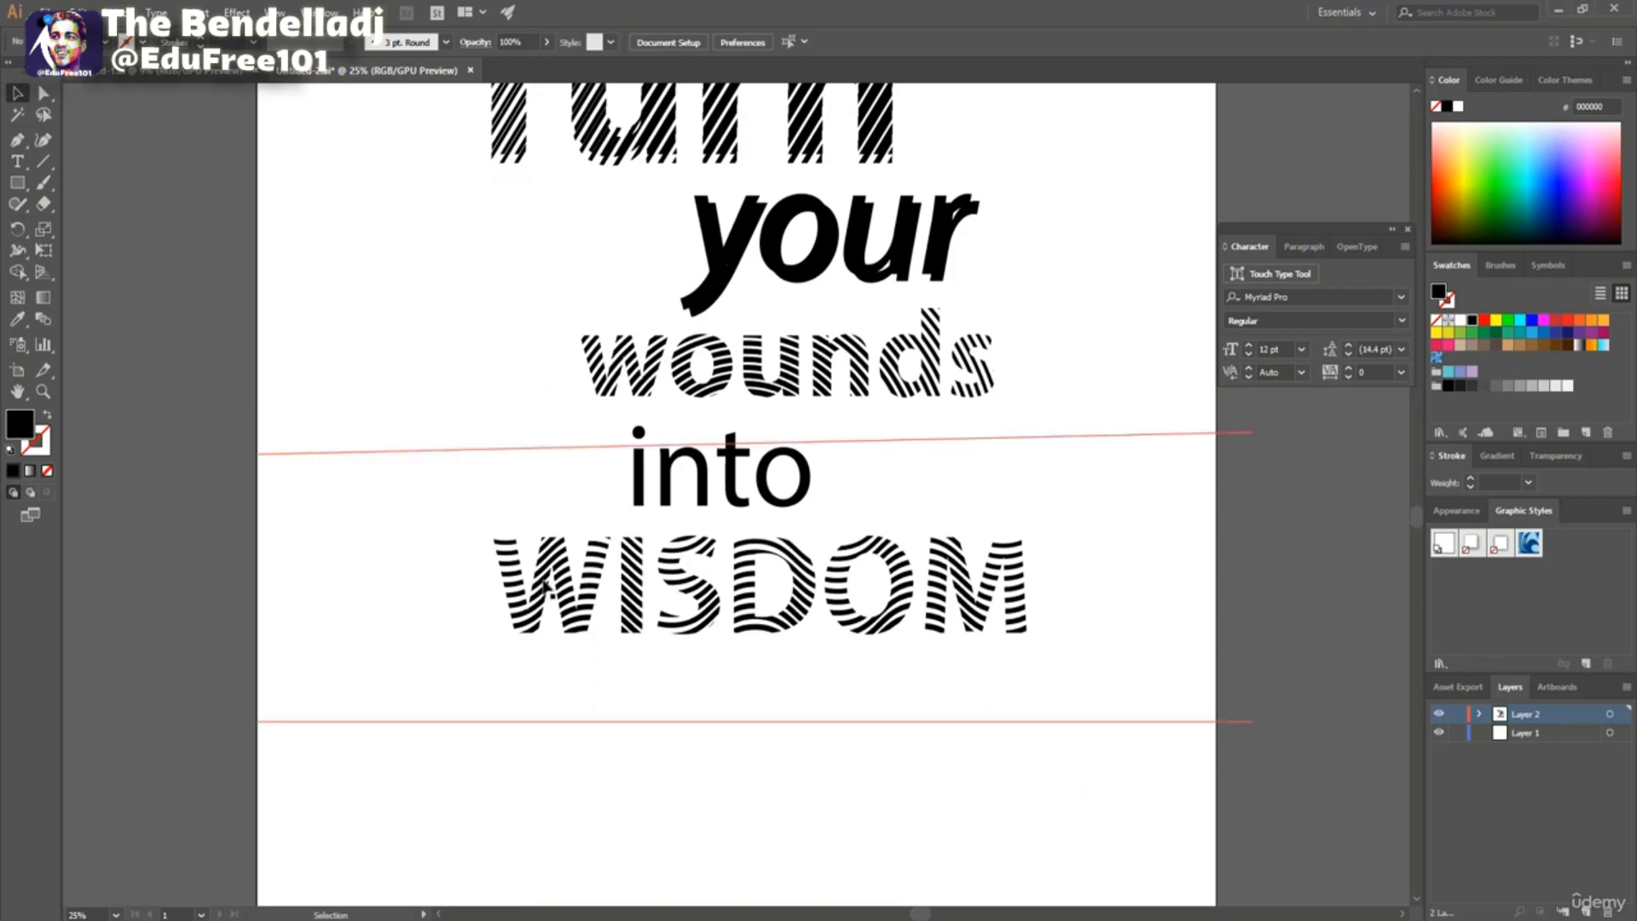
drag(567, 578, 566, 572)
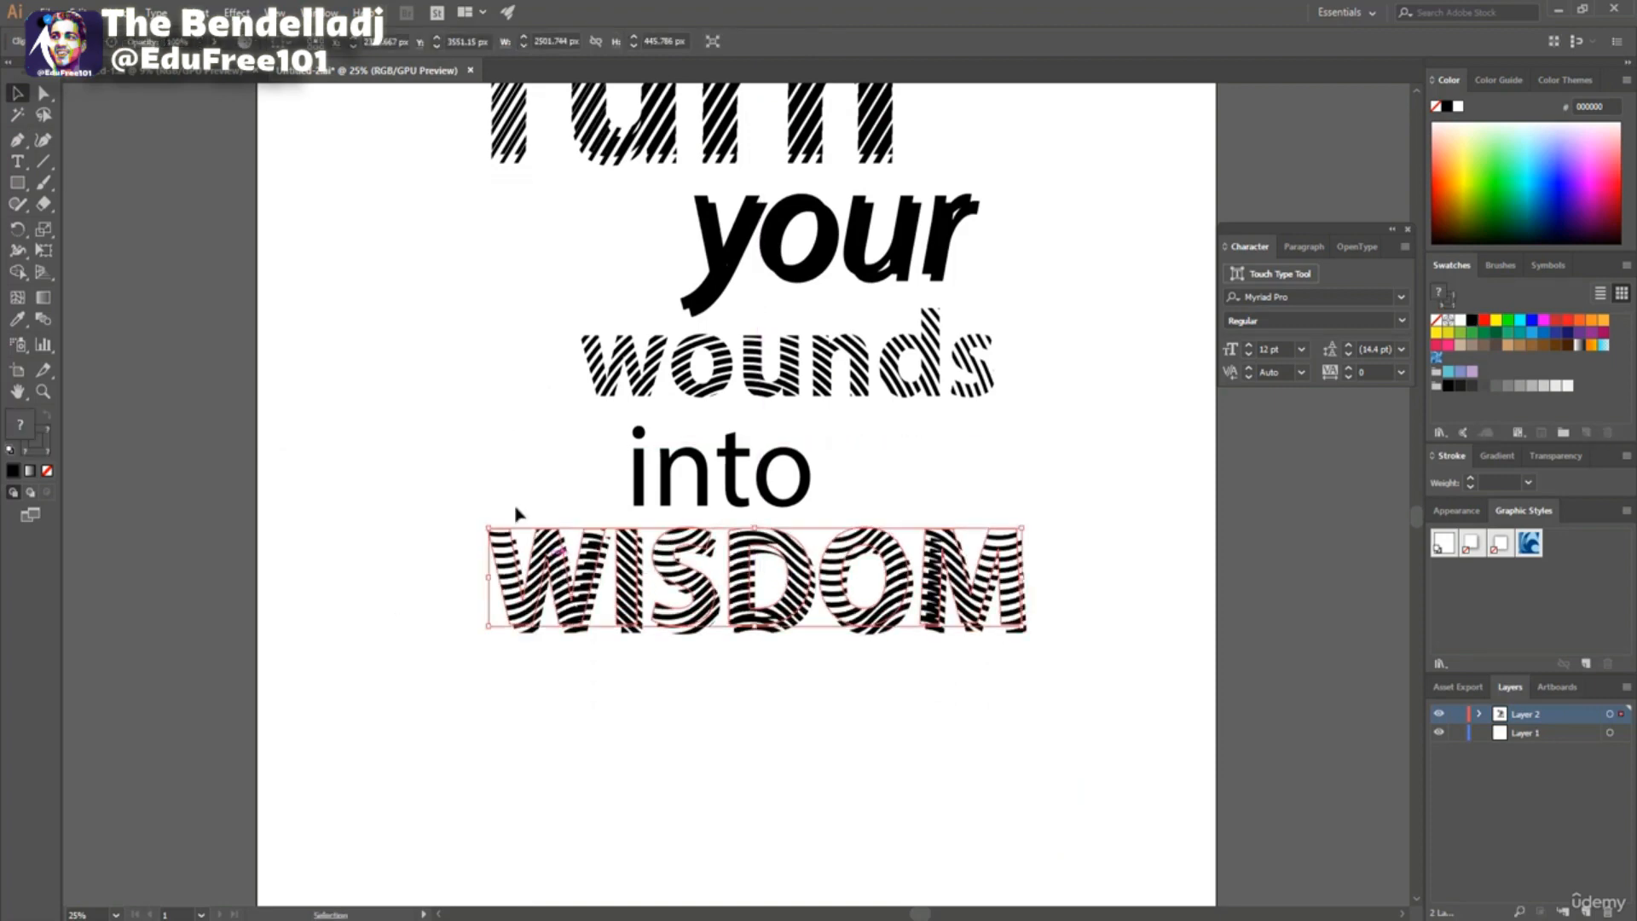
click(488, 449)
scroll(444, 477, up, 3)
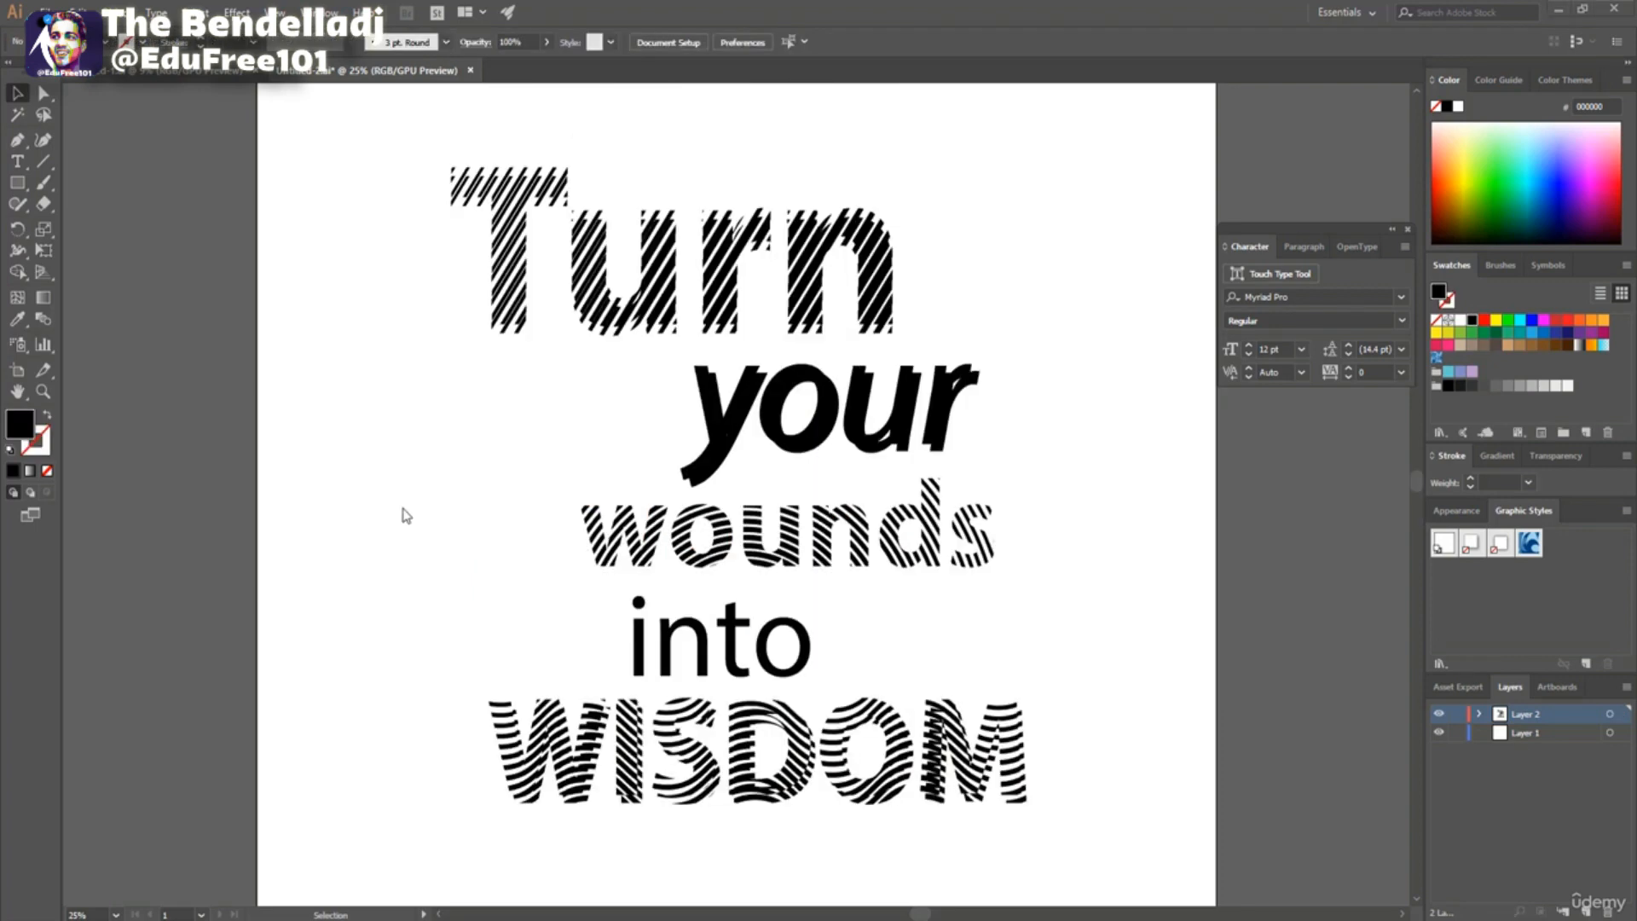
Draw a black bar about 1756 px wide below the end of "WISDOM" and make it about 92 px tall.
scroll(403, 511, down, 2)
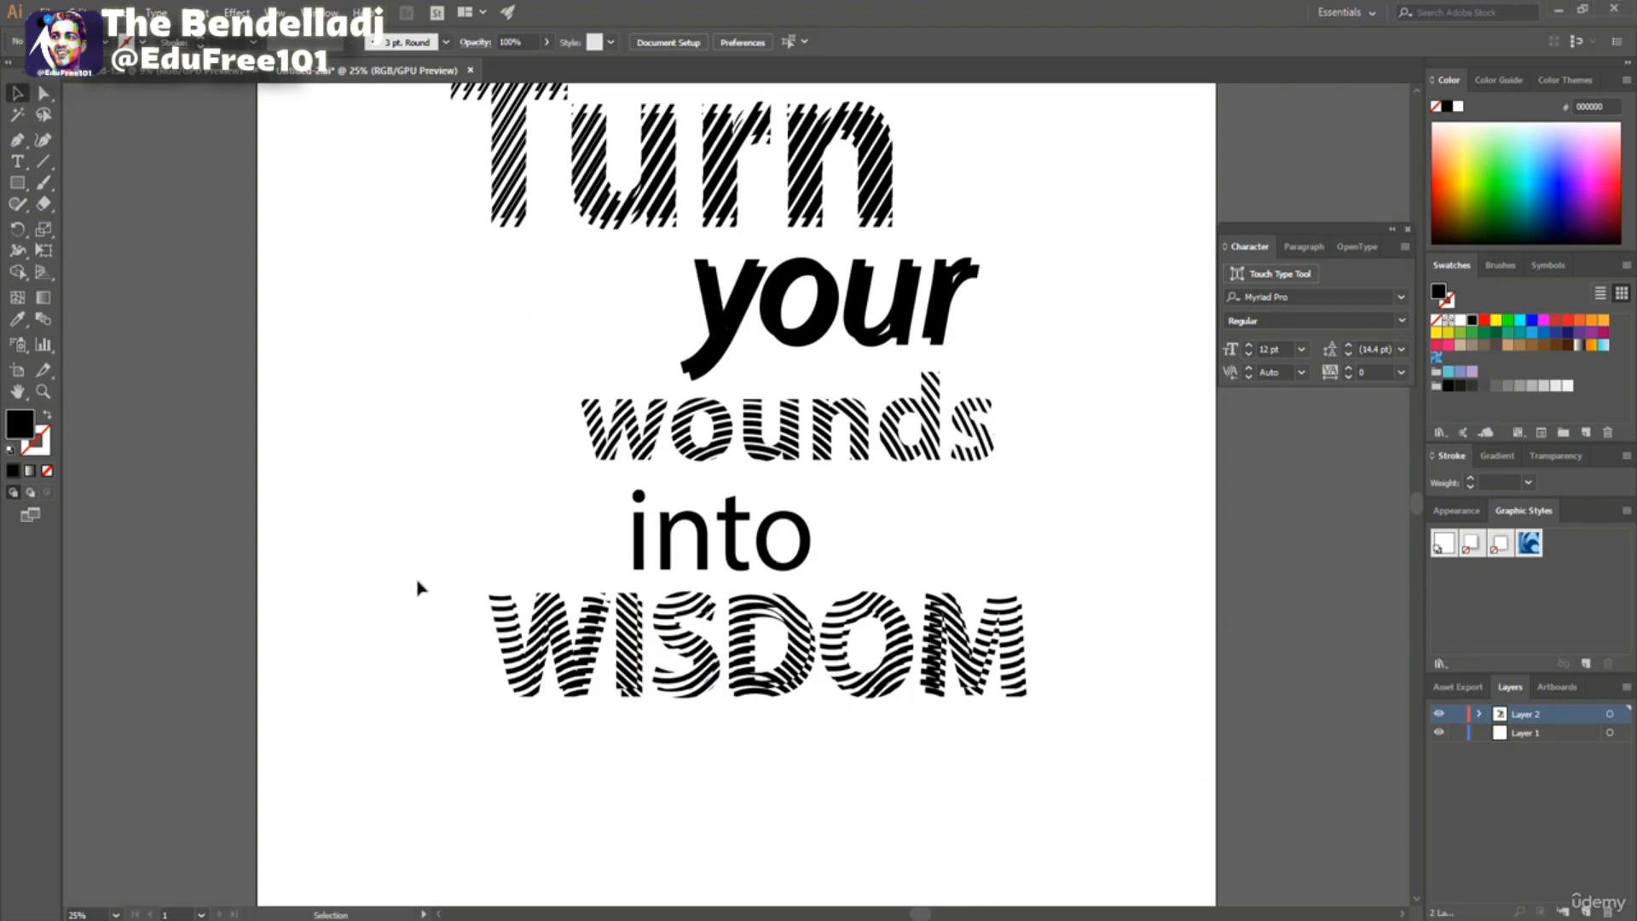
click(20, 185)
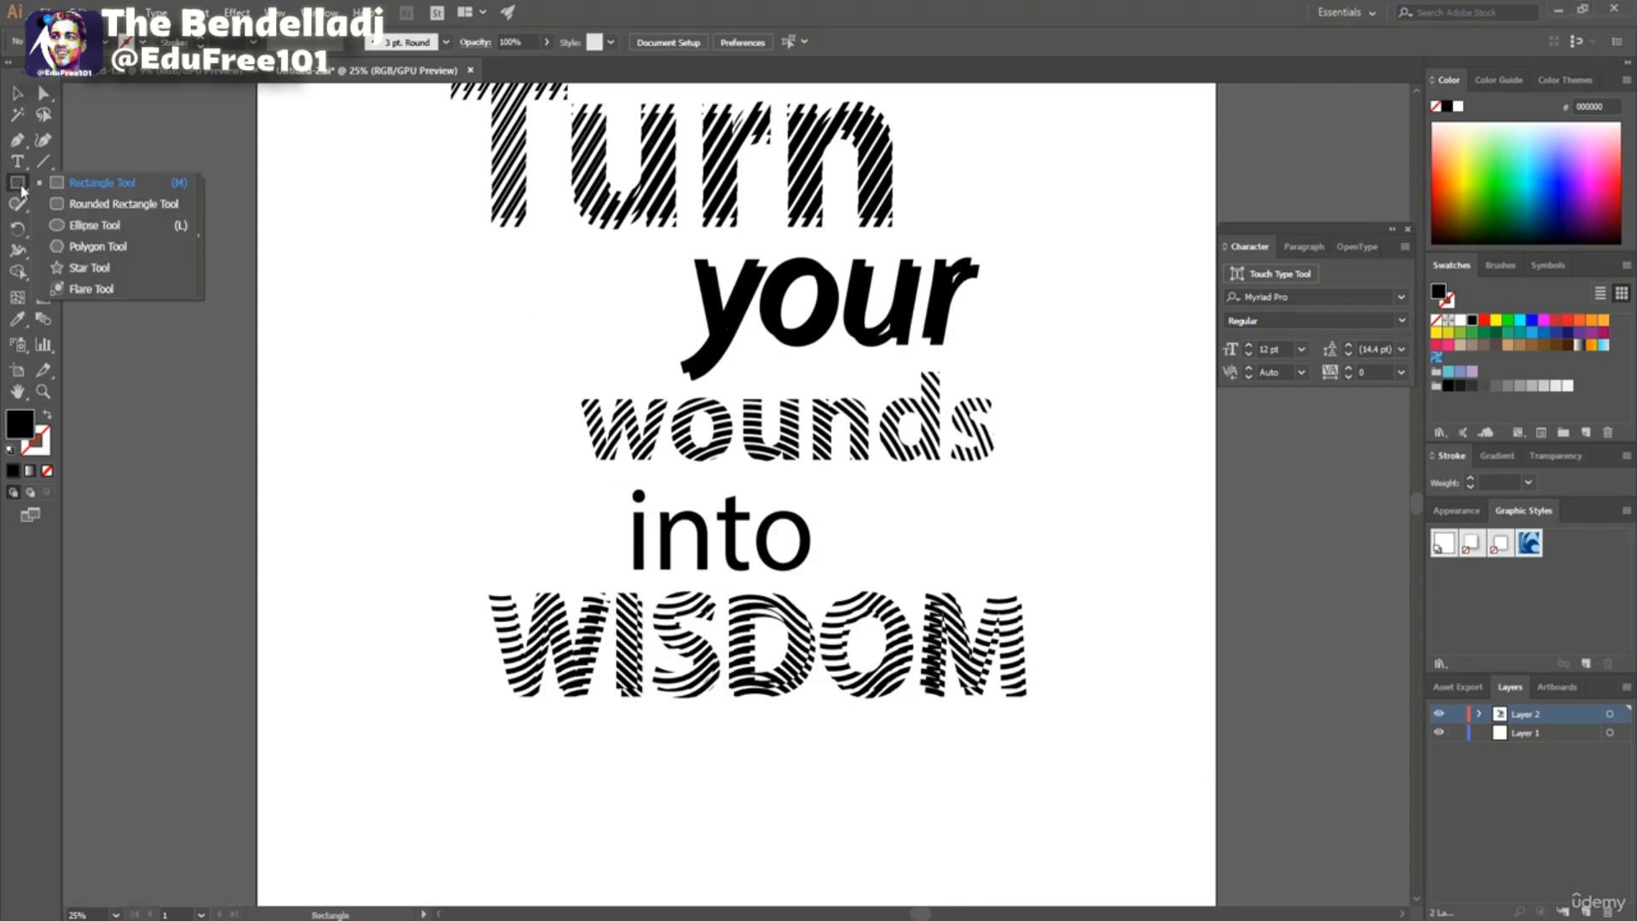
click(101, 184)
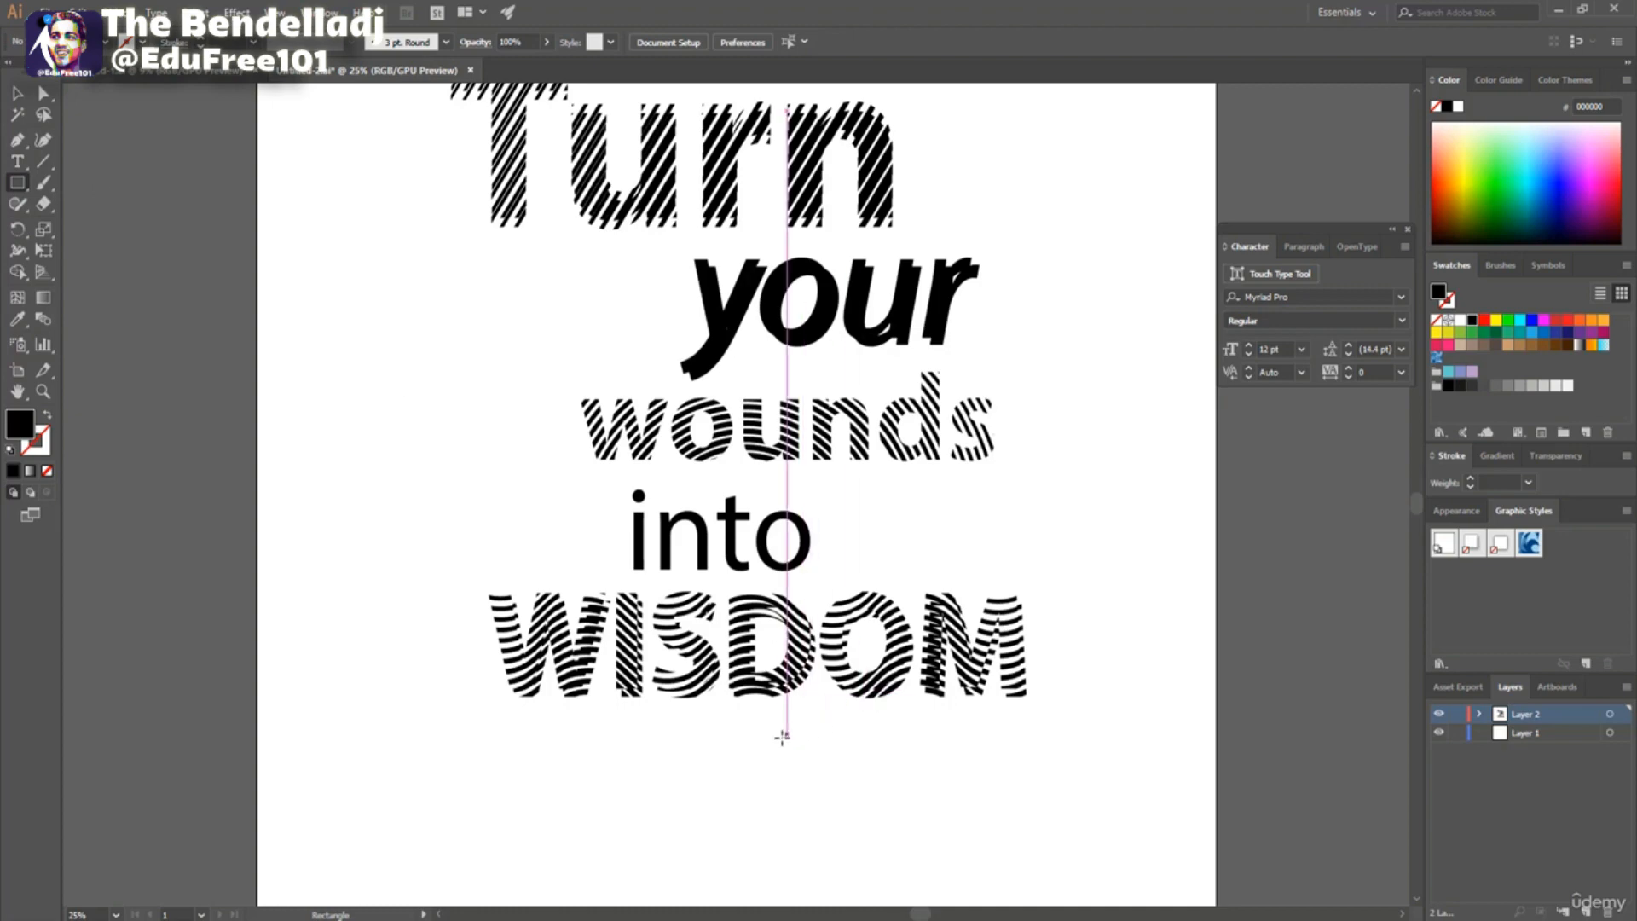
drag(780, 735, 1155, 746)
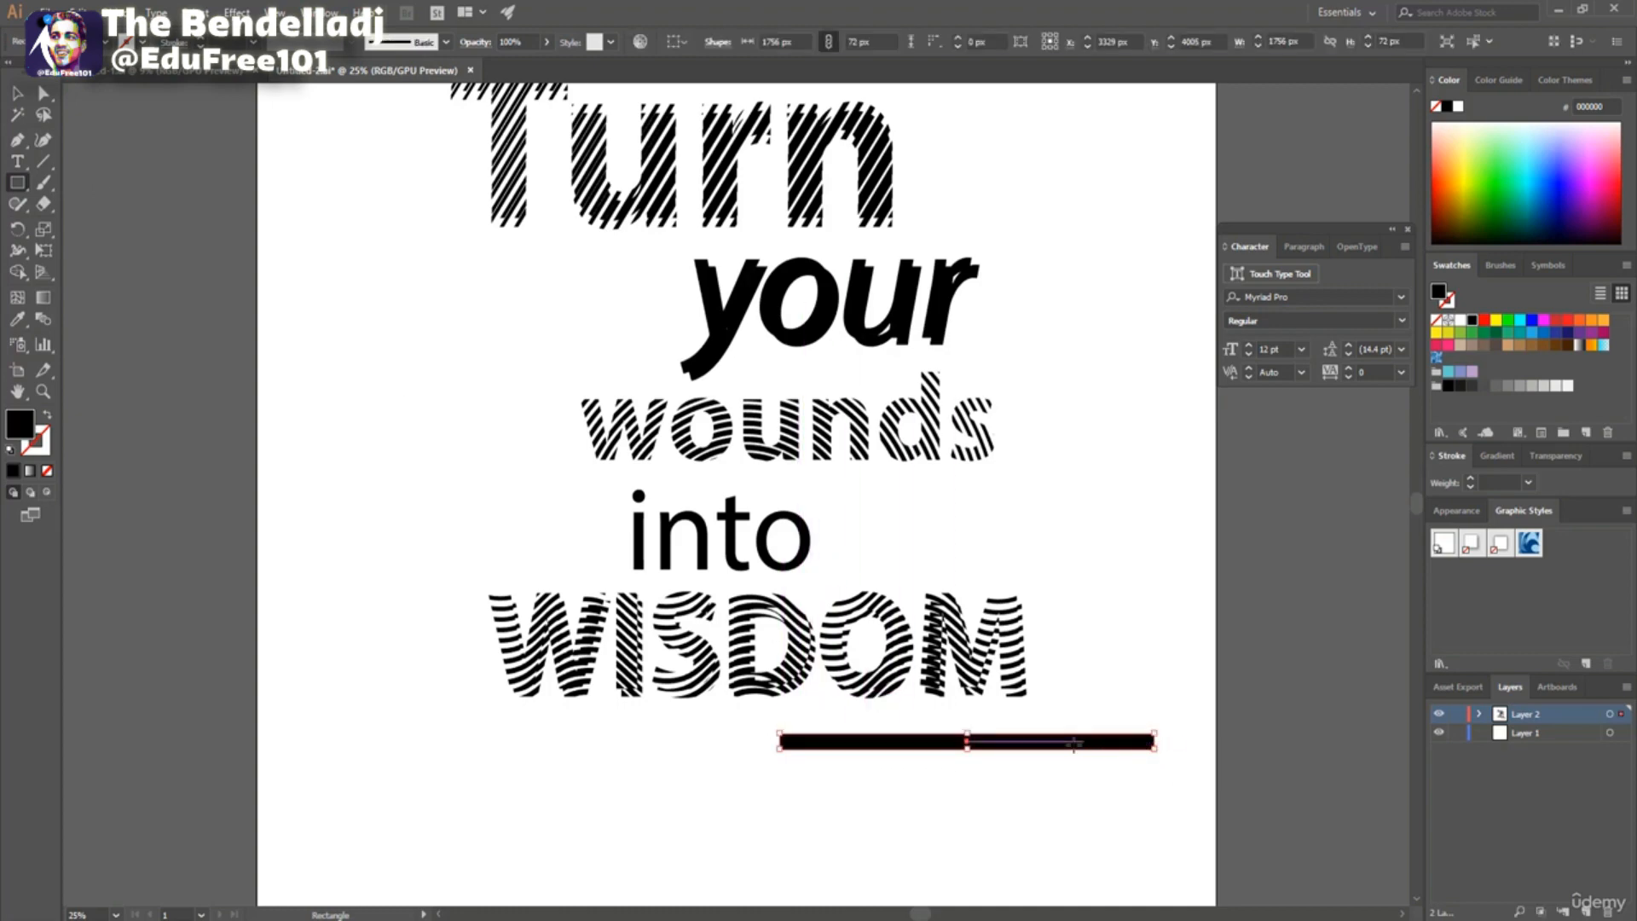
key(v)
drag(968, 742, 969, 738)
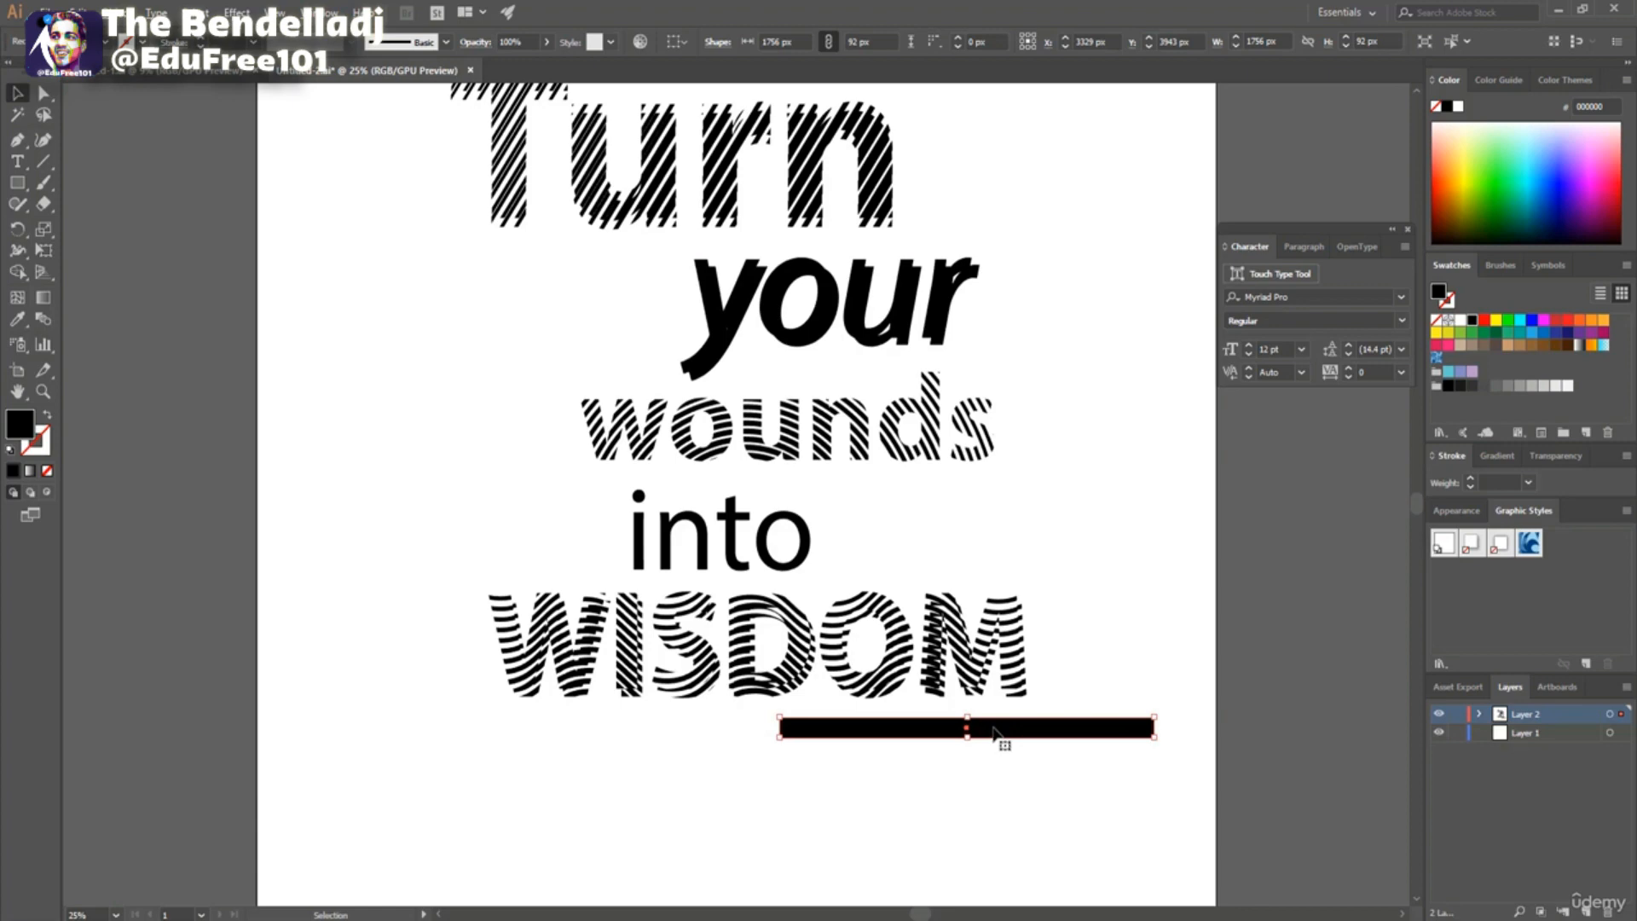
Duplicate the black bar just beneath the original and thin the copy to about 46 px tall.
drag(994, 731, 968, 760)
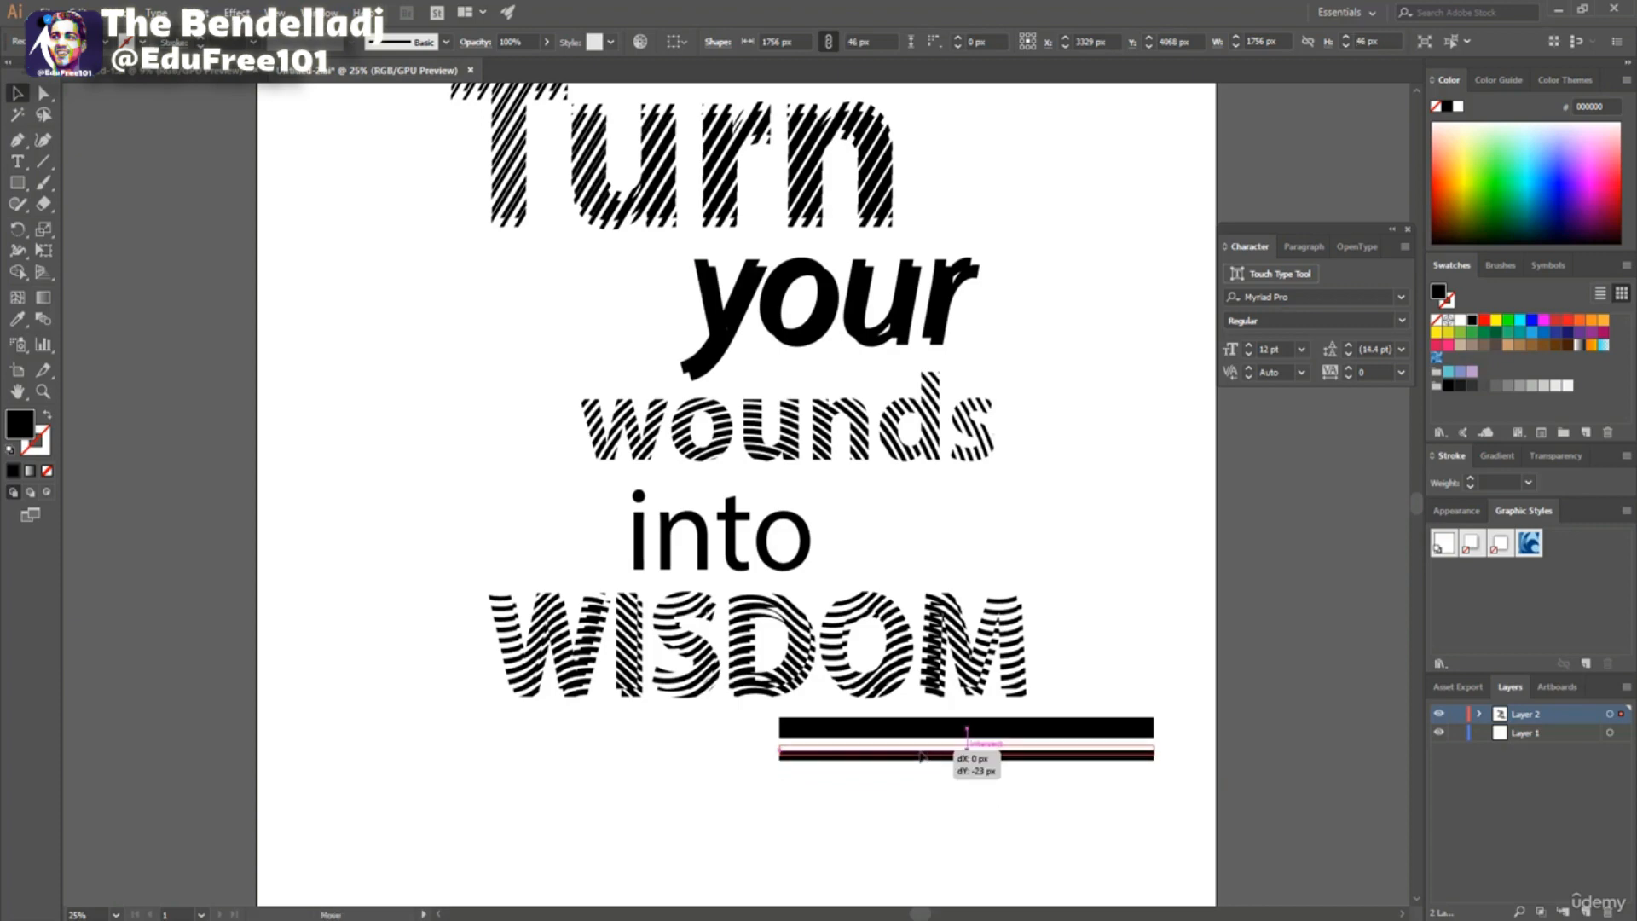
click(409, 666)
scroll(410, 666, up, 3)
key(d)
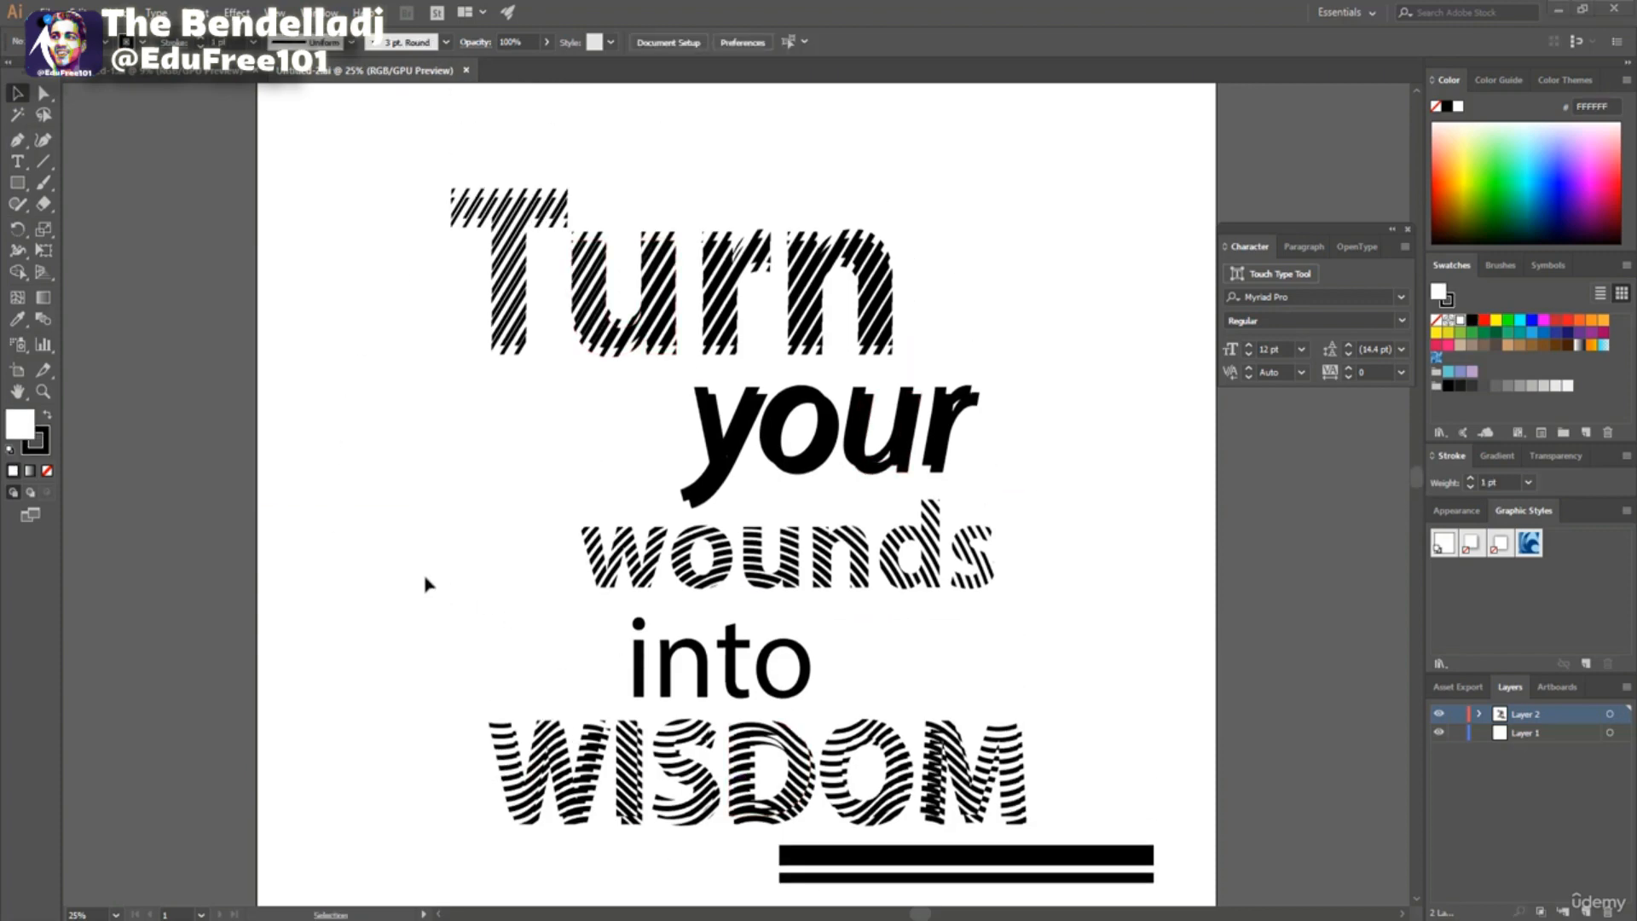
Isolate the line blend inside the upper "Turn" copy and colour its thick end line's stroke red (FF0000).
click(516, 290)
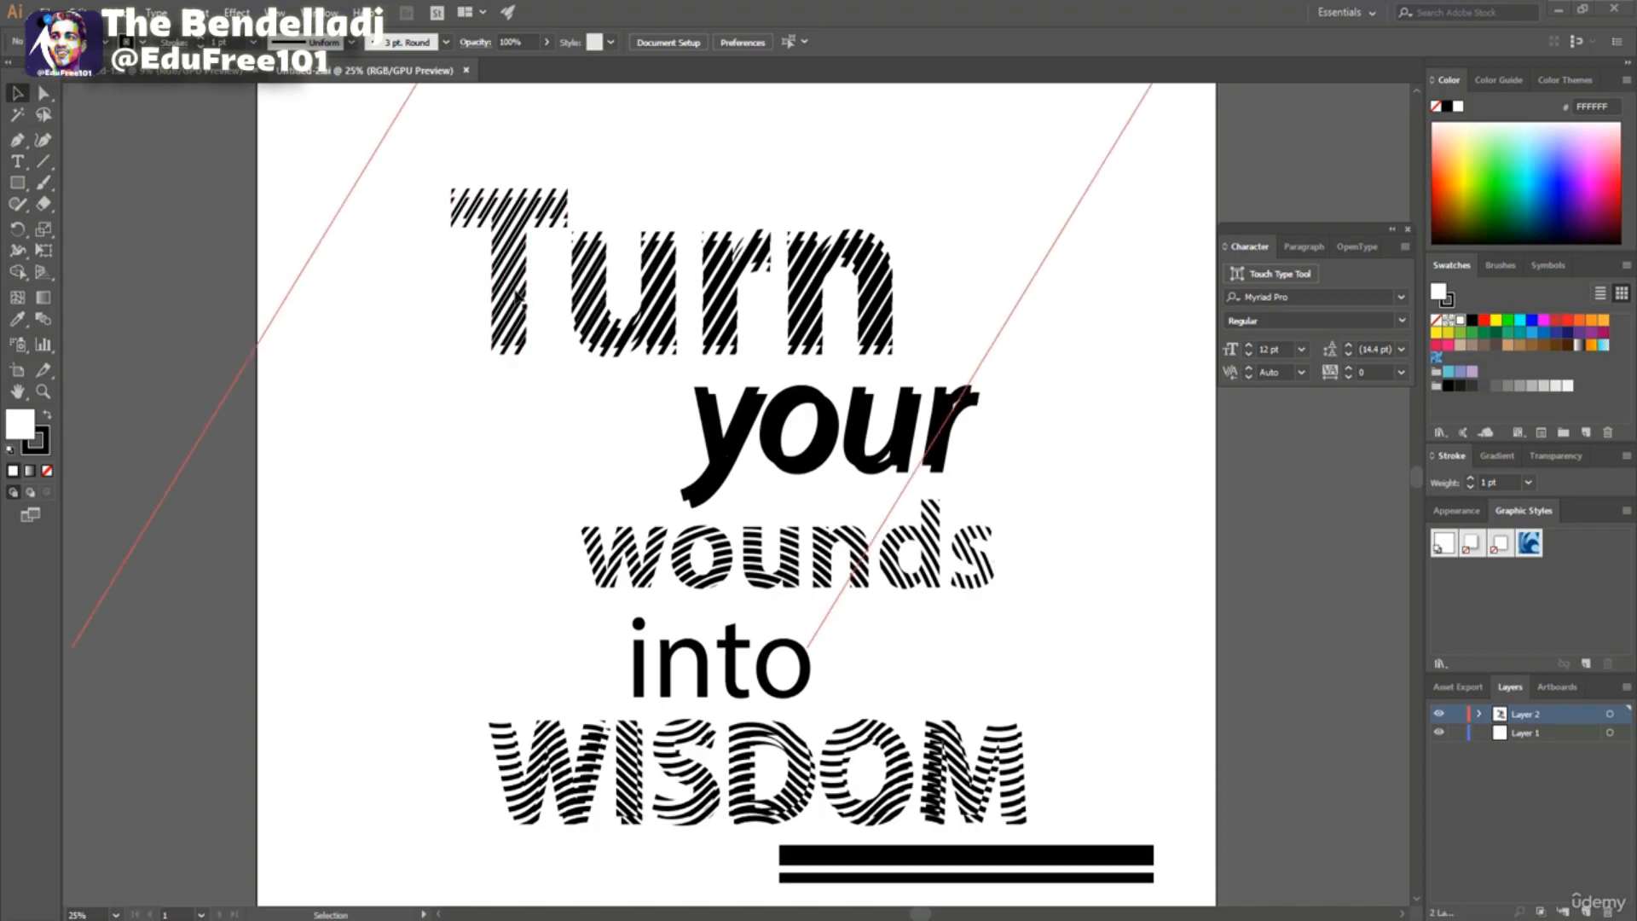
double_click(514, 294)
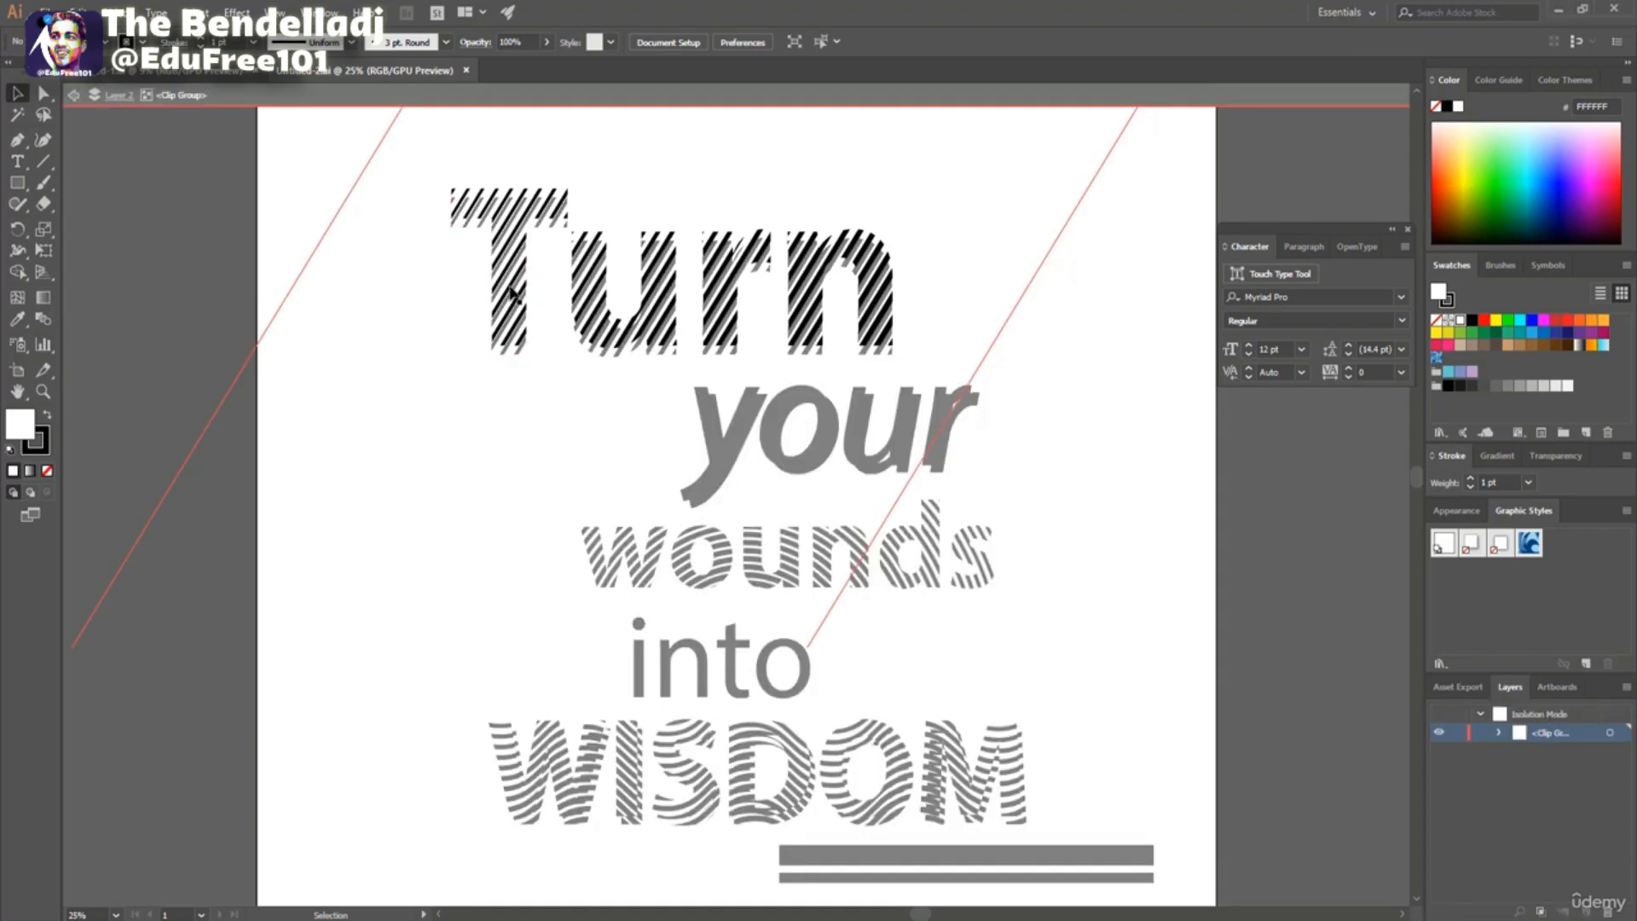
double_click(408, 273)
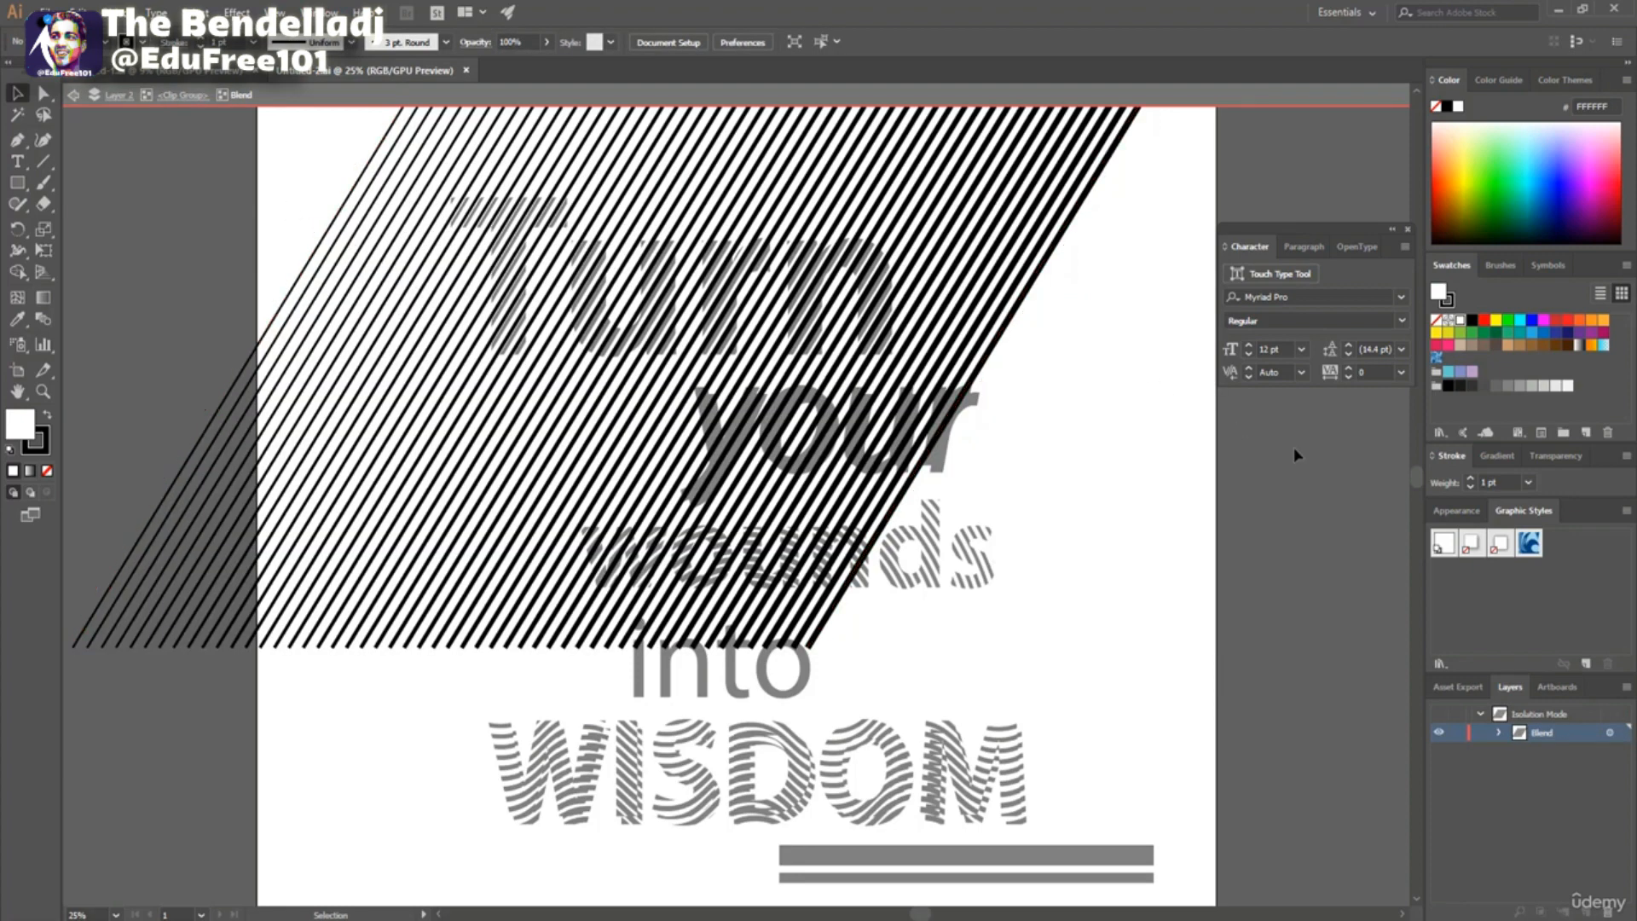
click(1449, 302)
click(42, 94)
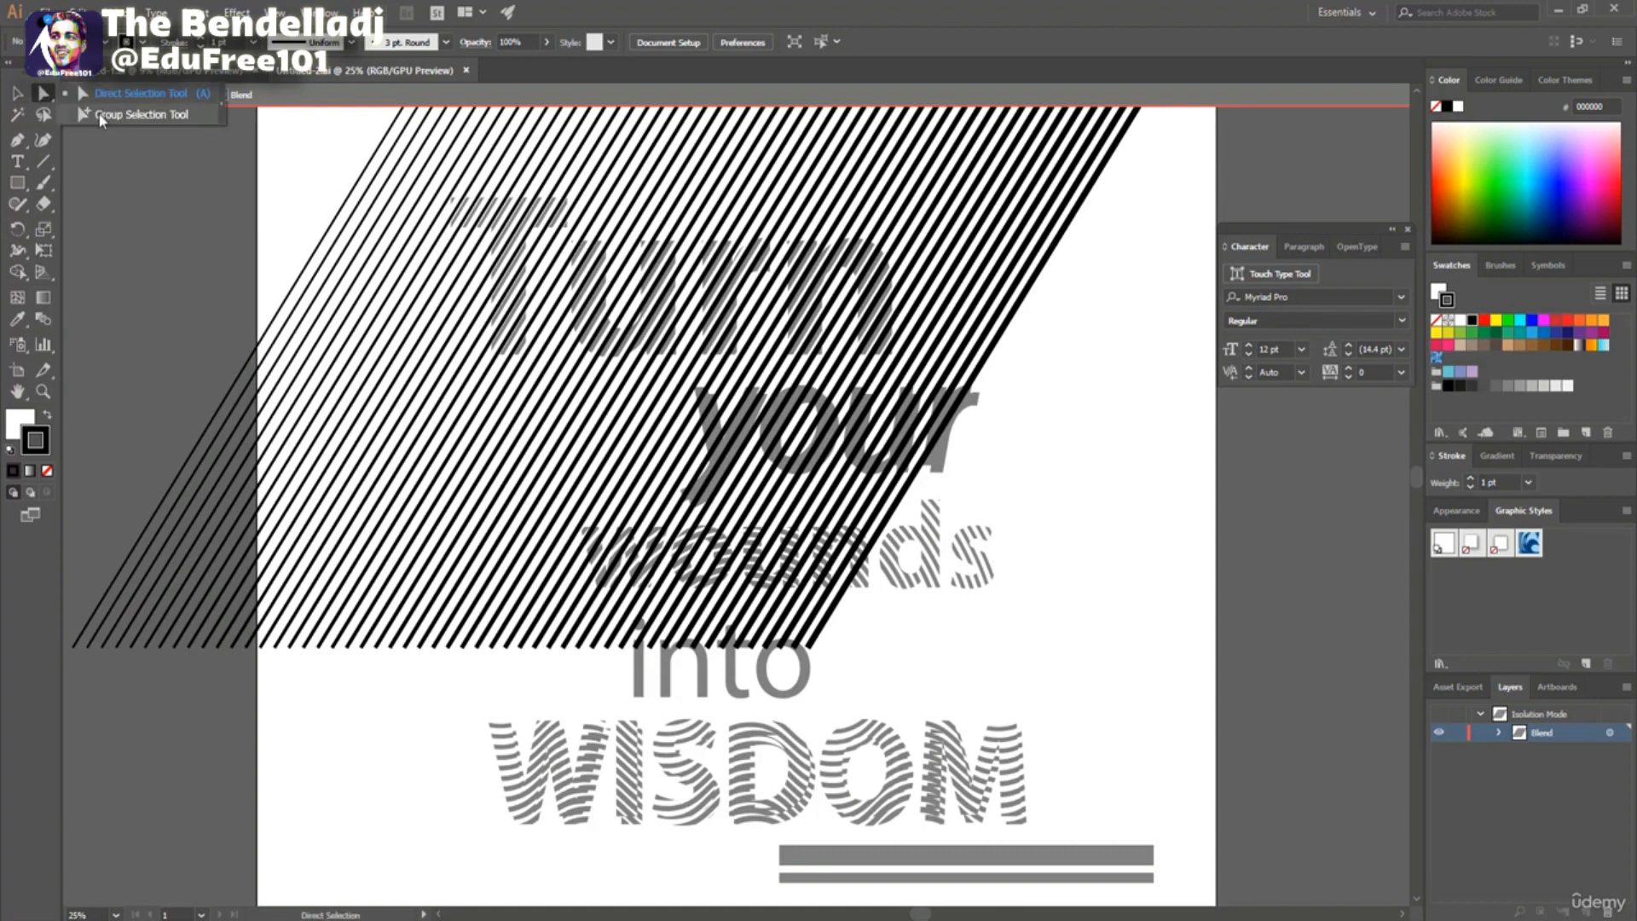
click(109, 120)
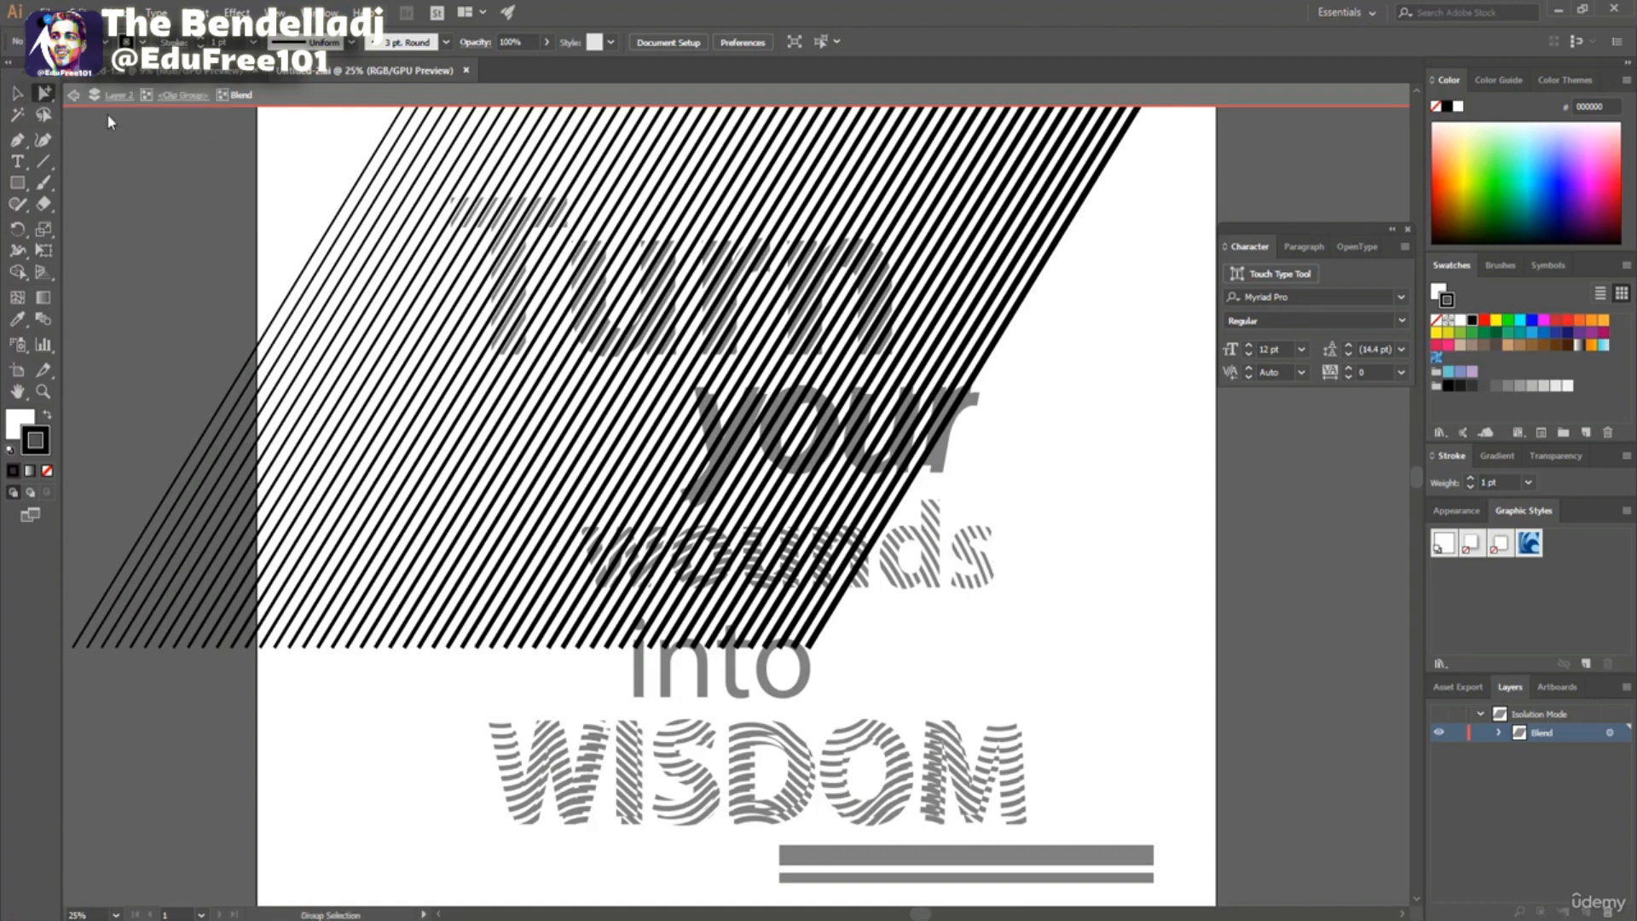
click(964, 394)
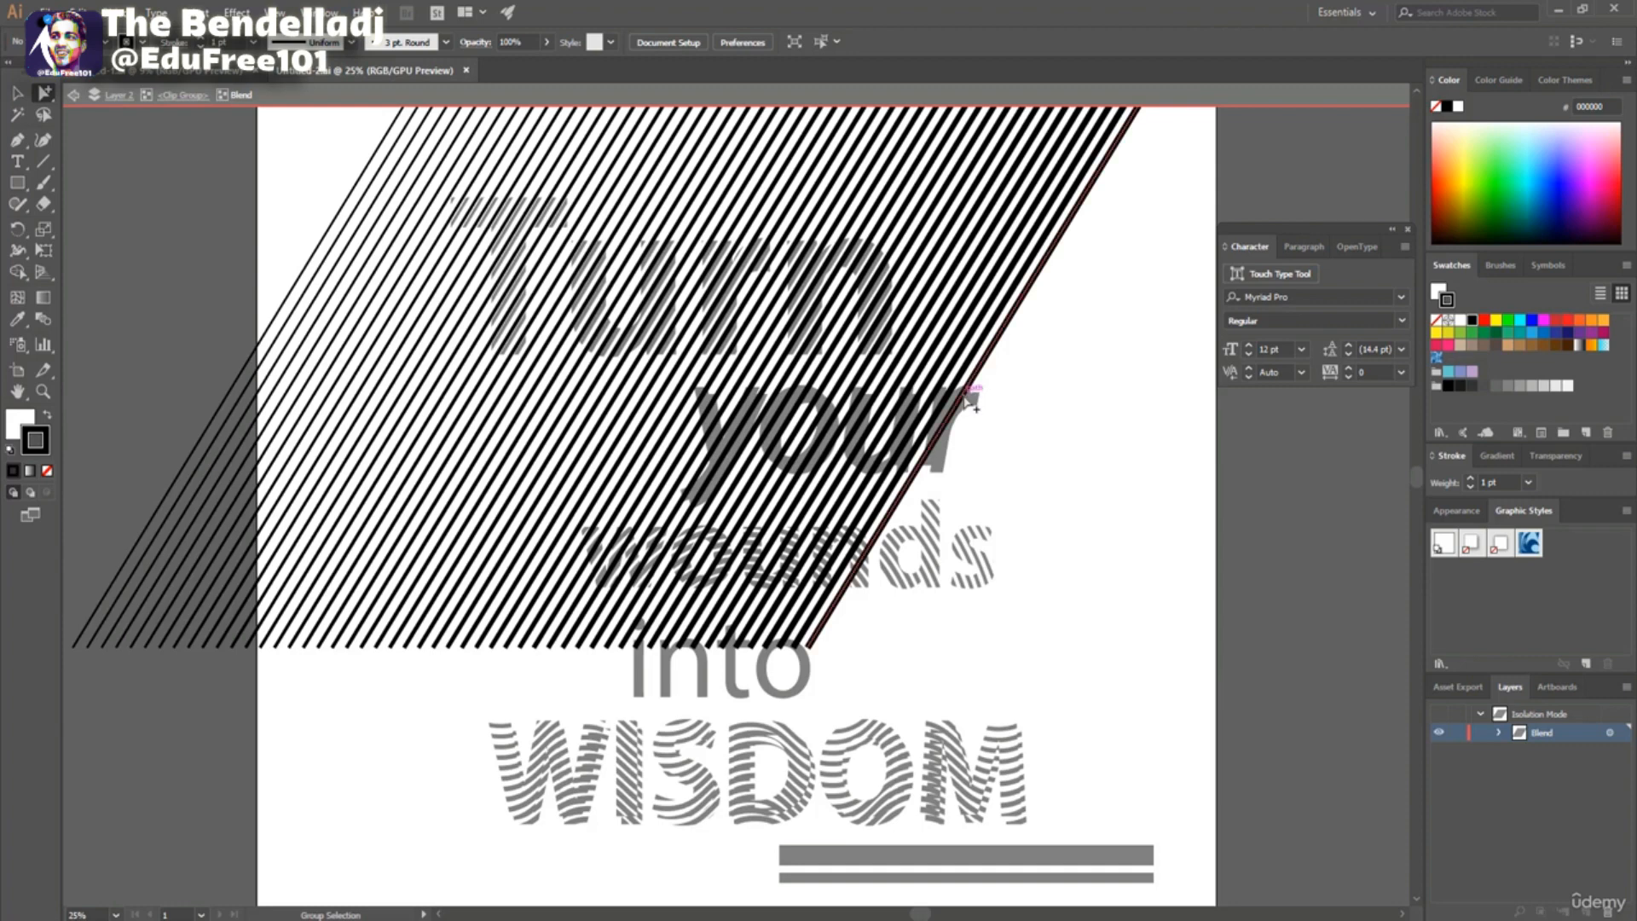
click(969, 398)
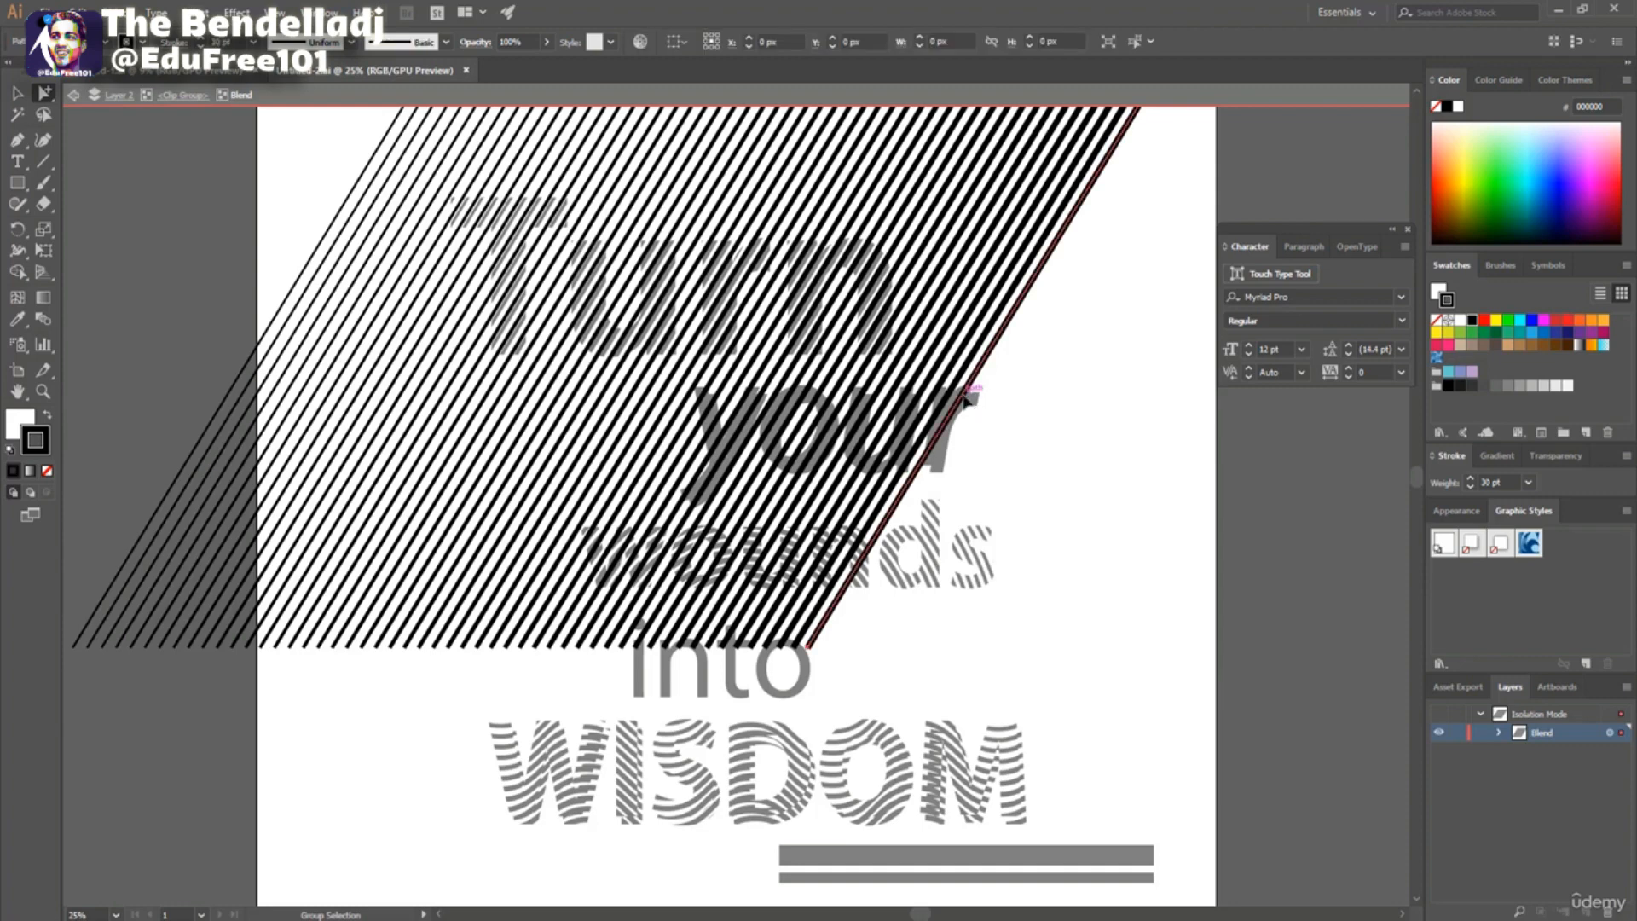
click(1485, 321)
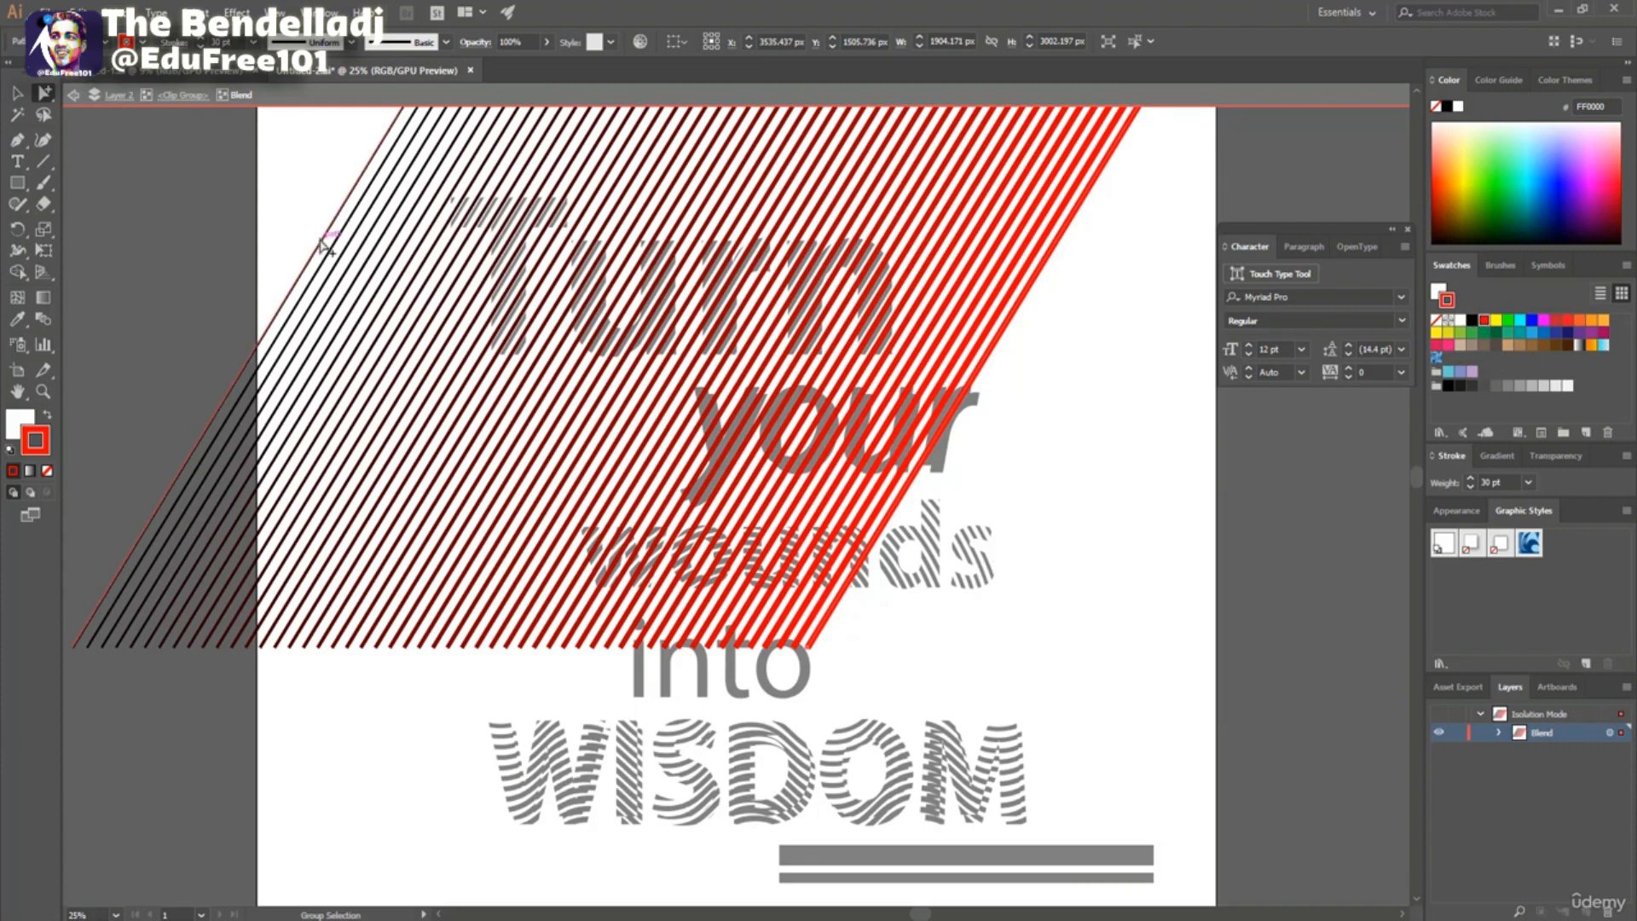
Colour the thin end line of the upper "Turn" blend magenta (FF00FF) and leave isolation mode.
click(321, 245)
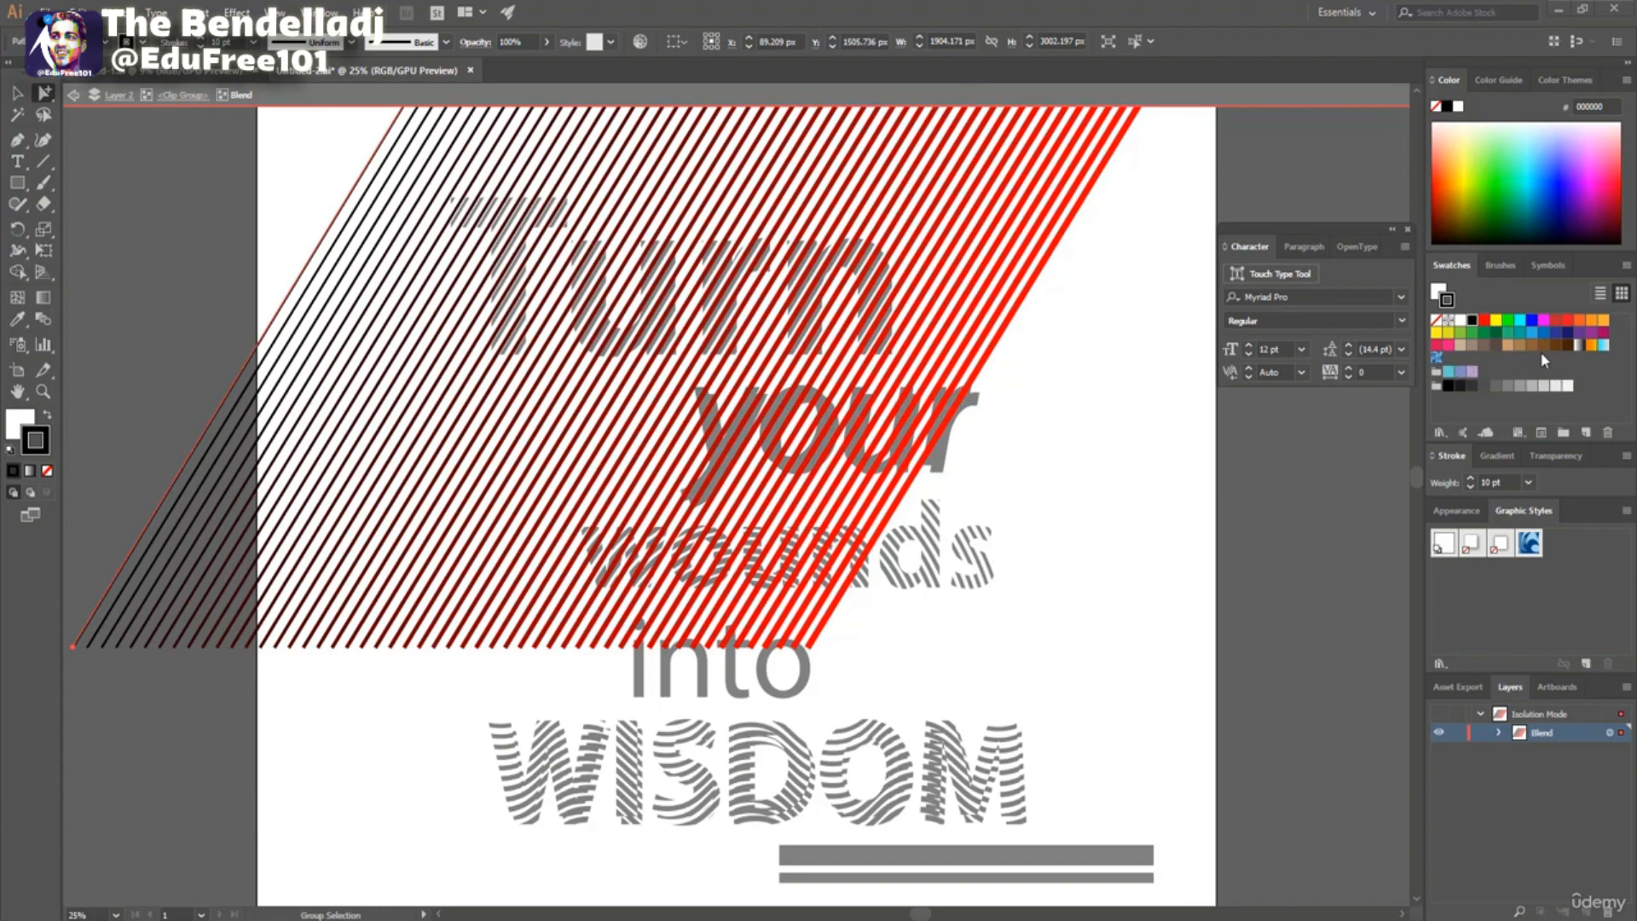
click(1545, 321)
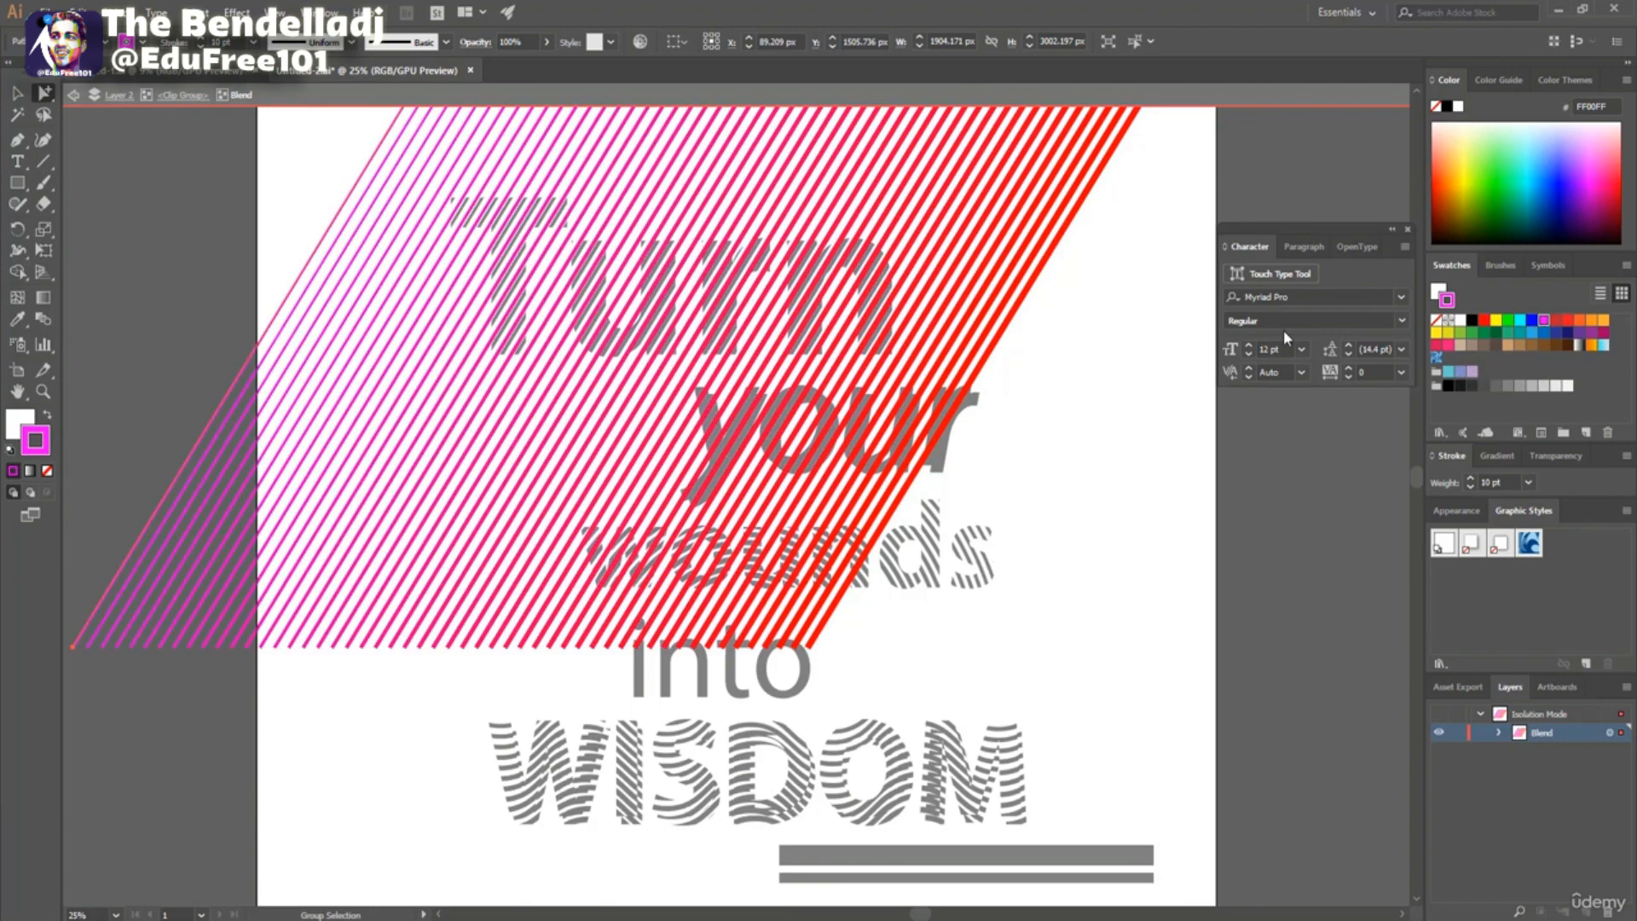
double_click(1134, 394)
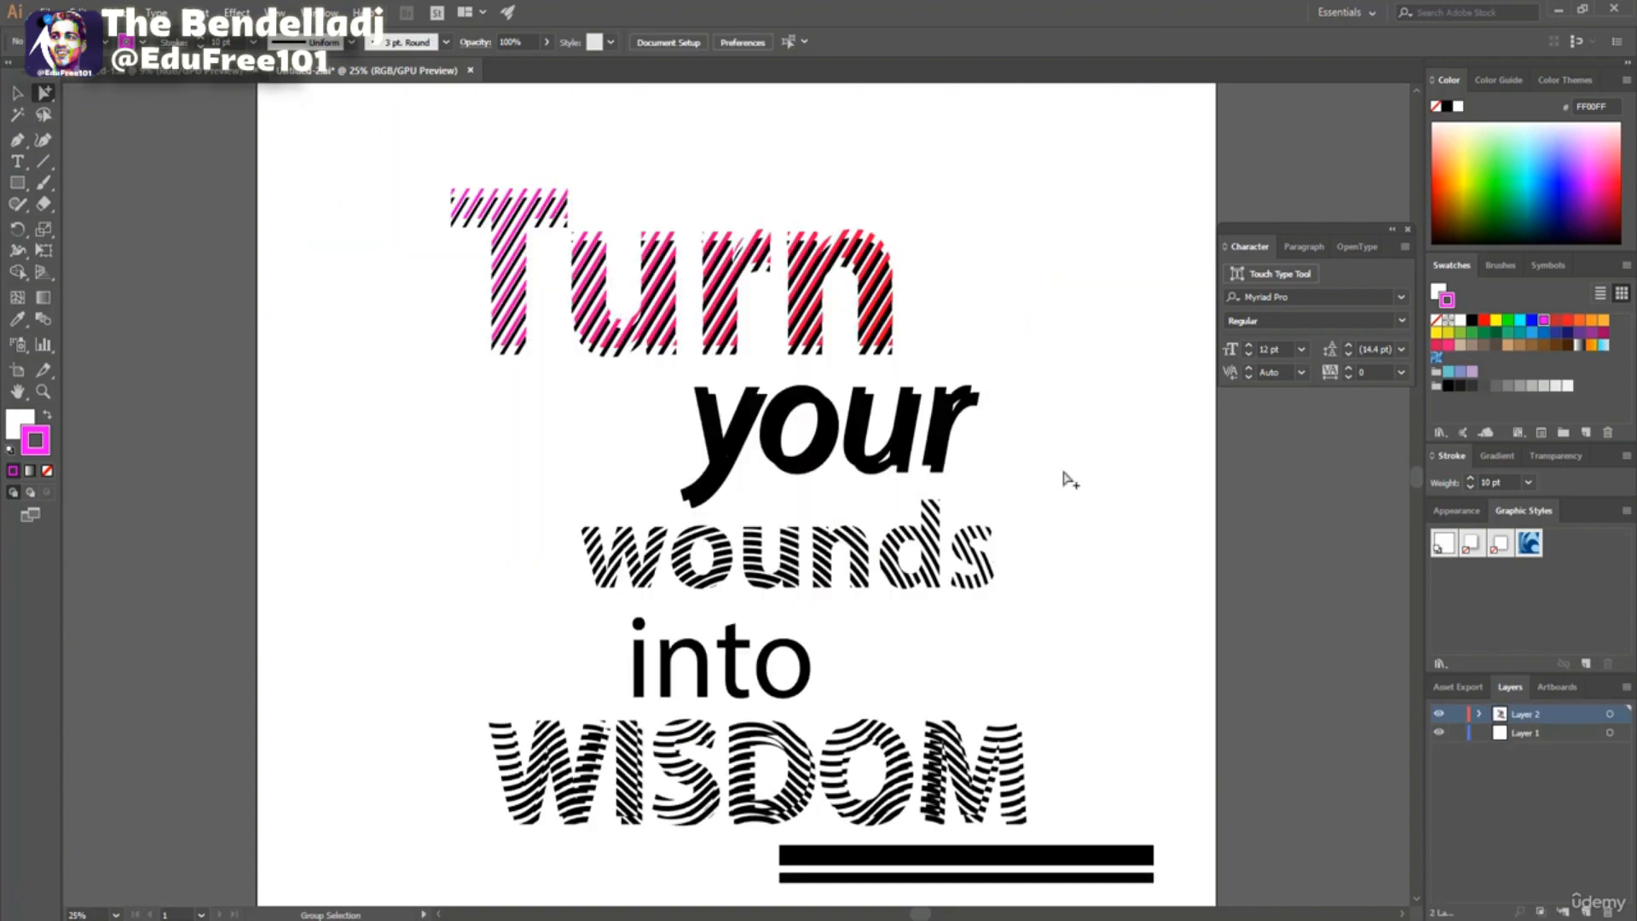
click(415, 504)
scroll(415, 504, down, 1)
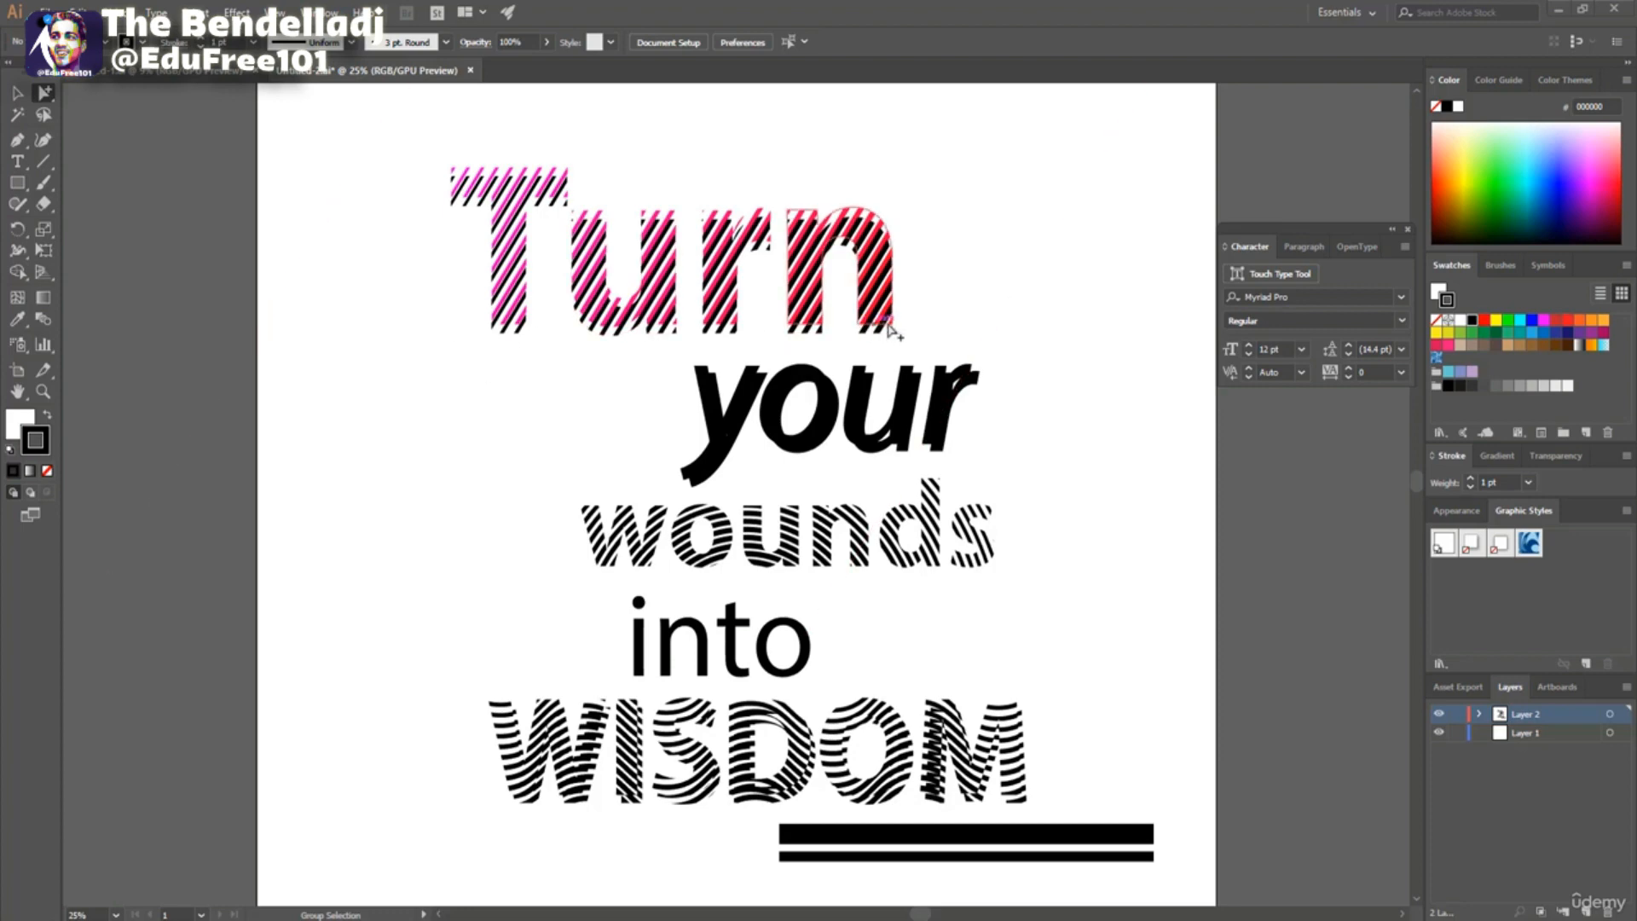
Isolate the line blend inside the lower "Turn" copy and colour its thick end line's stroke blue.
click(18, 96)
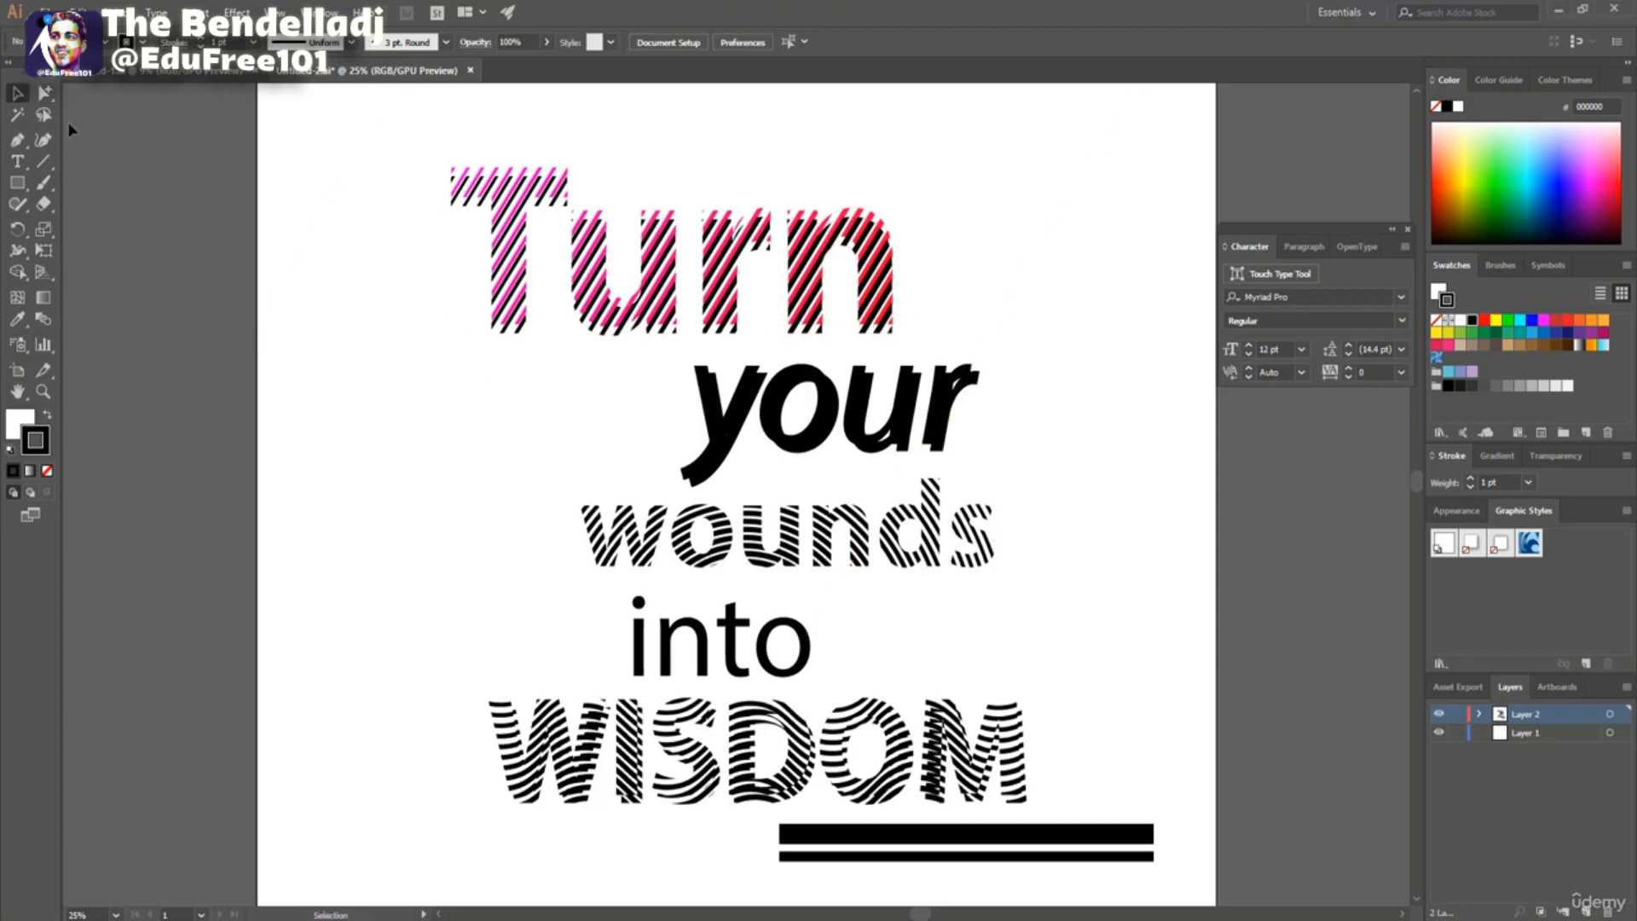
double_click(507, 334)
double_click(385, 322)
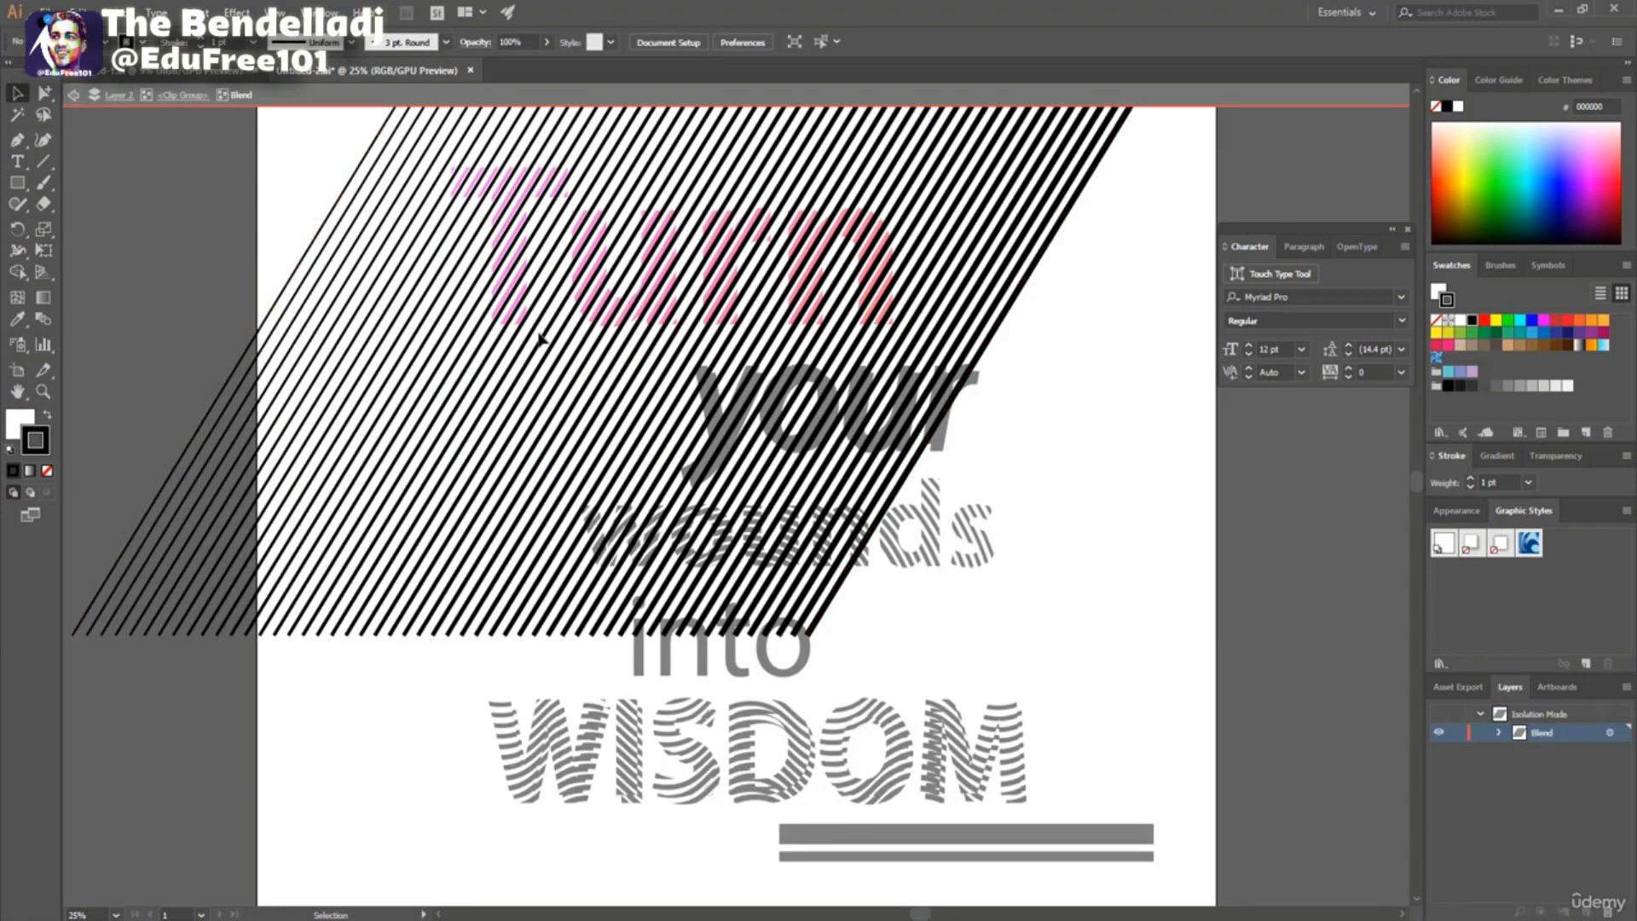
click(47, 94)
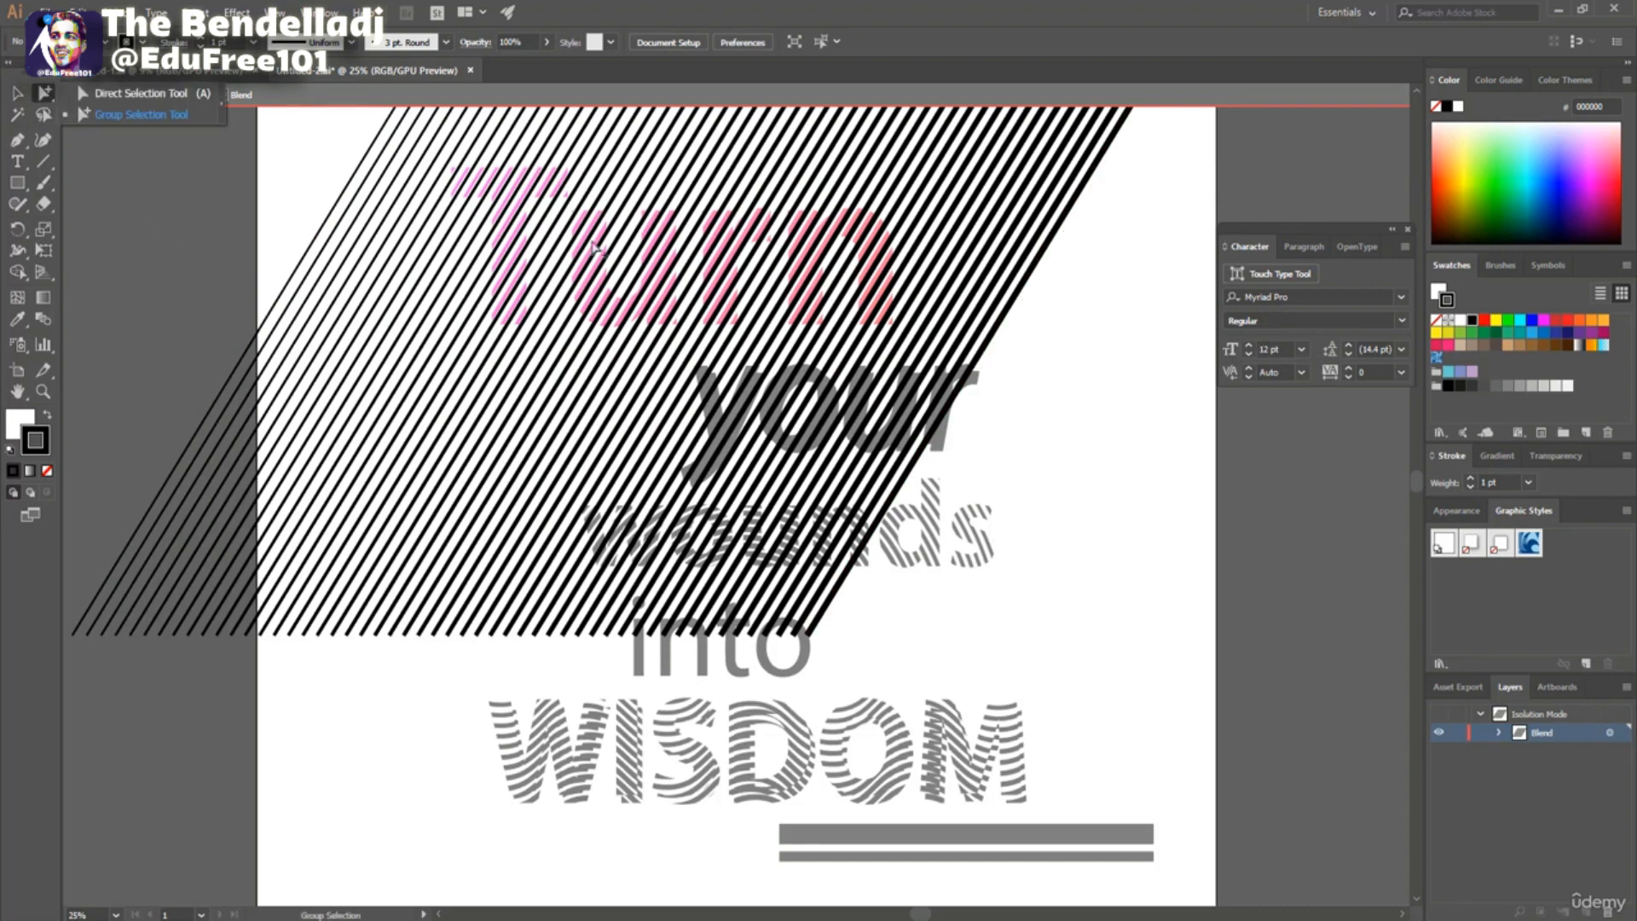
click(1035, 270)
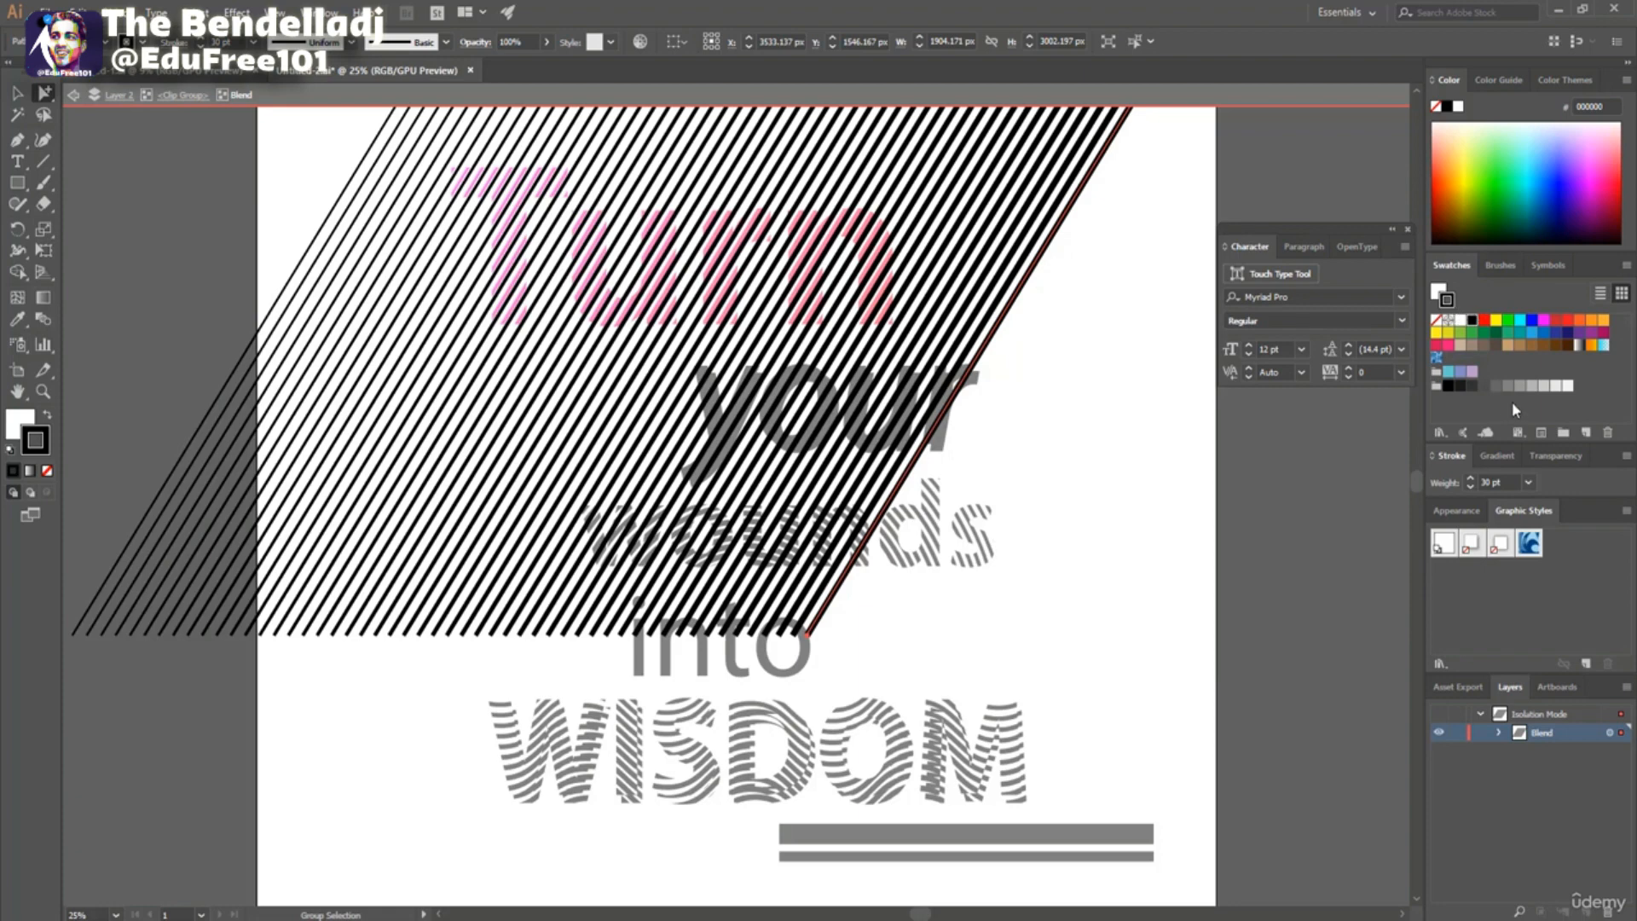
click(1532, 321)
Colour the thin end line of the lower "Turn" blend orange (F7931E) and leave isolation mode.
click(336, 201)
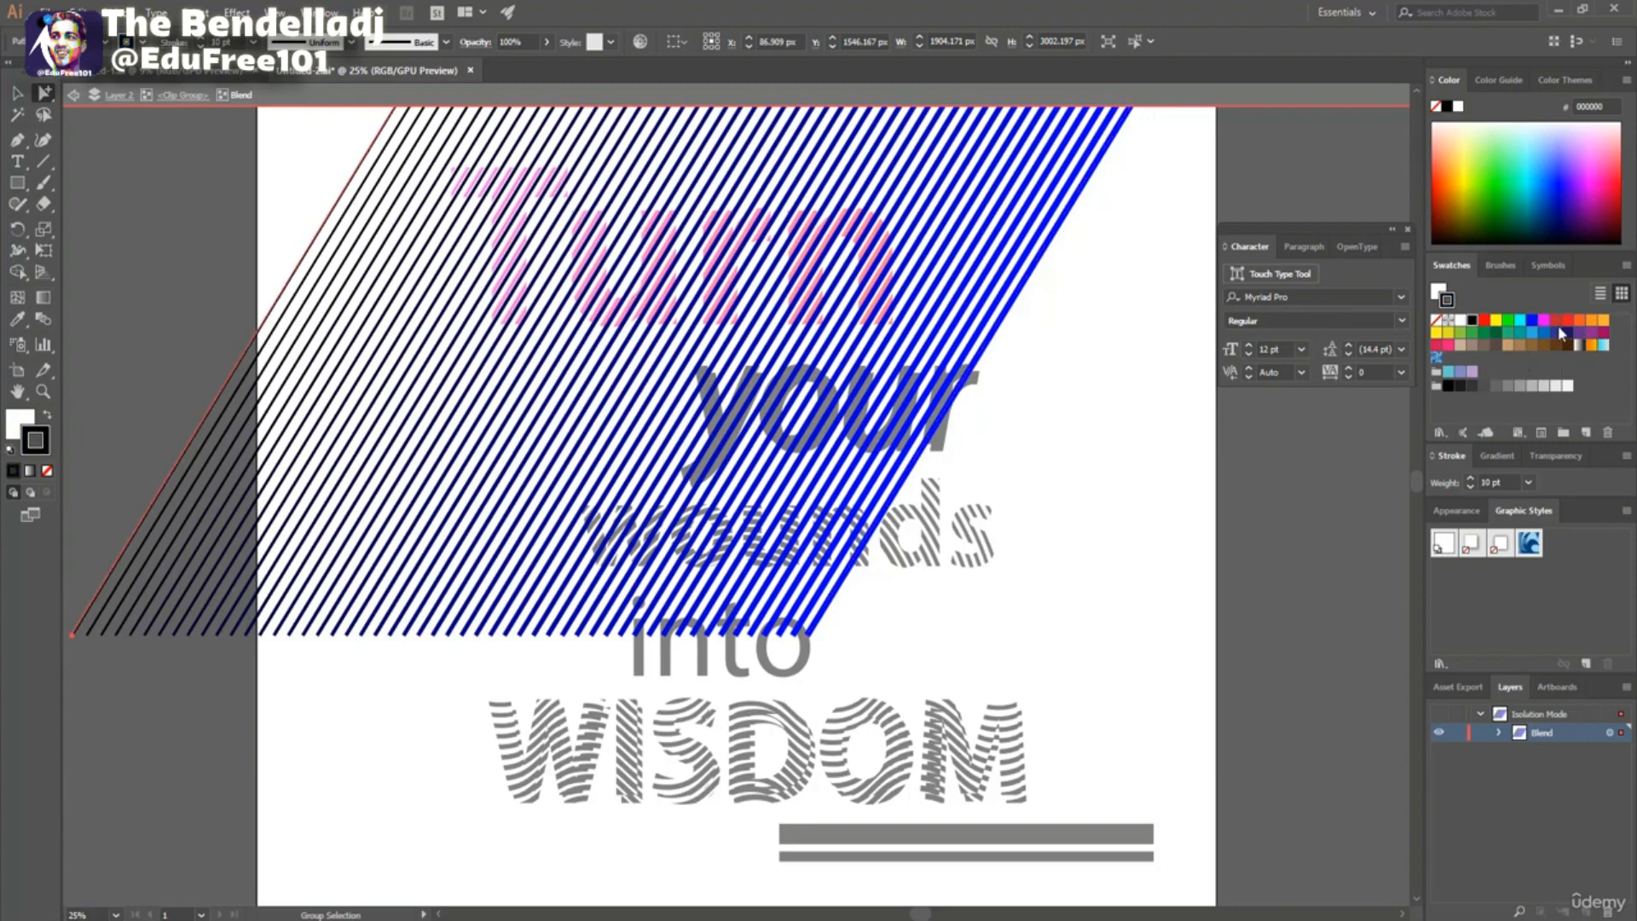
click(1588, 322)
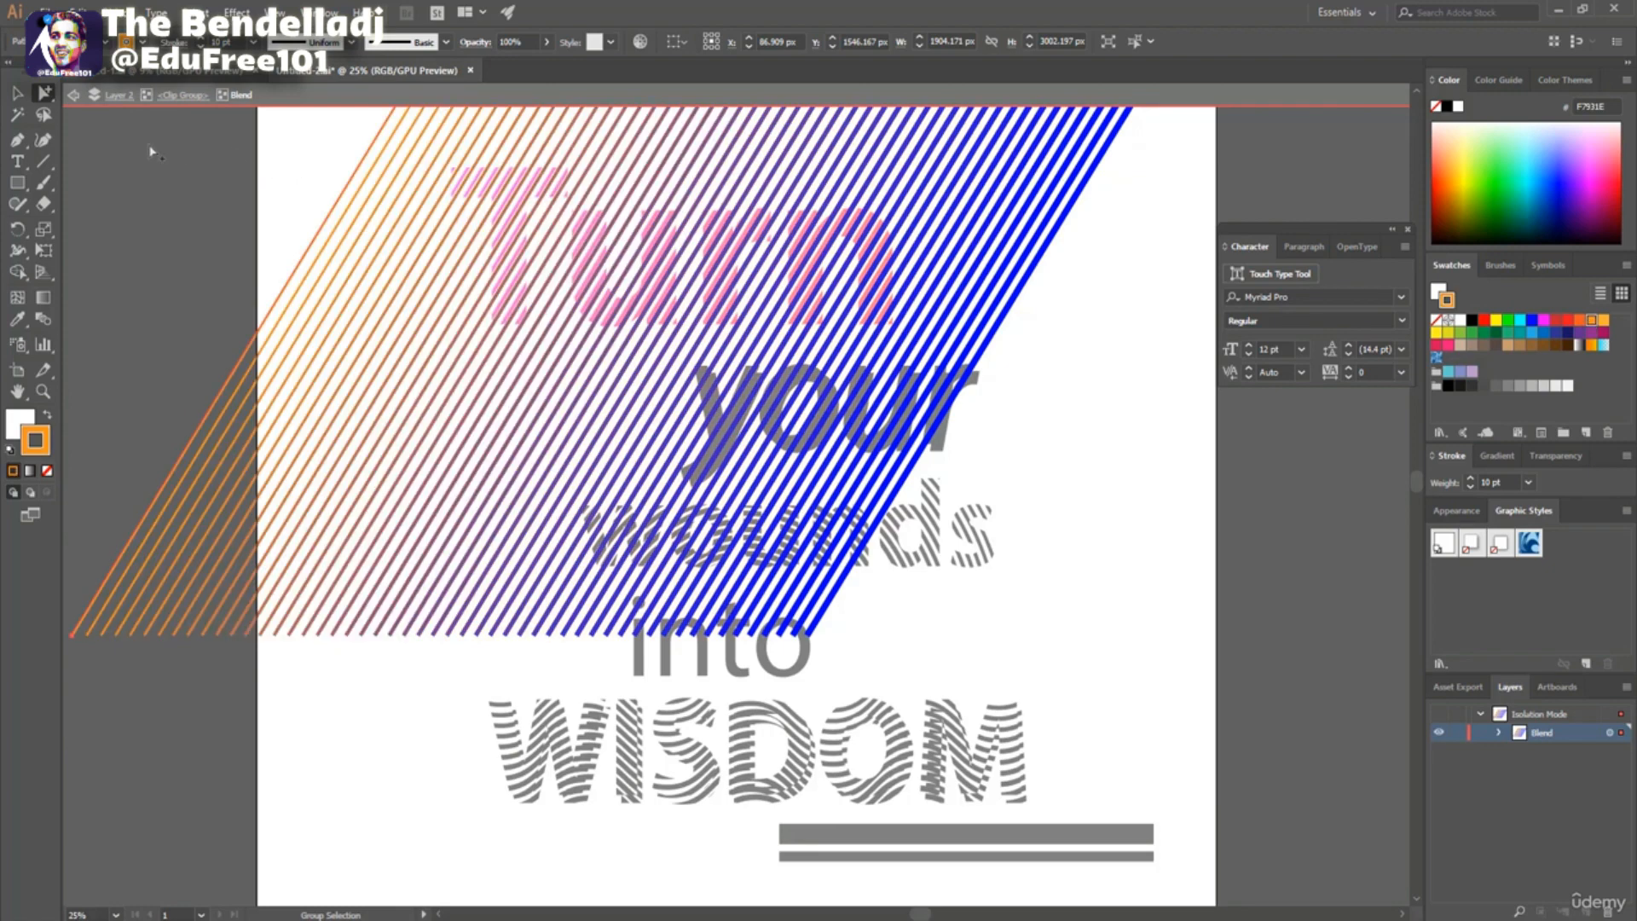
double_click(304, 163)
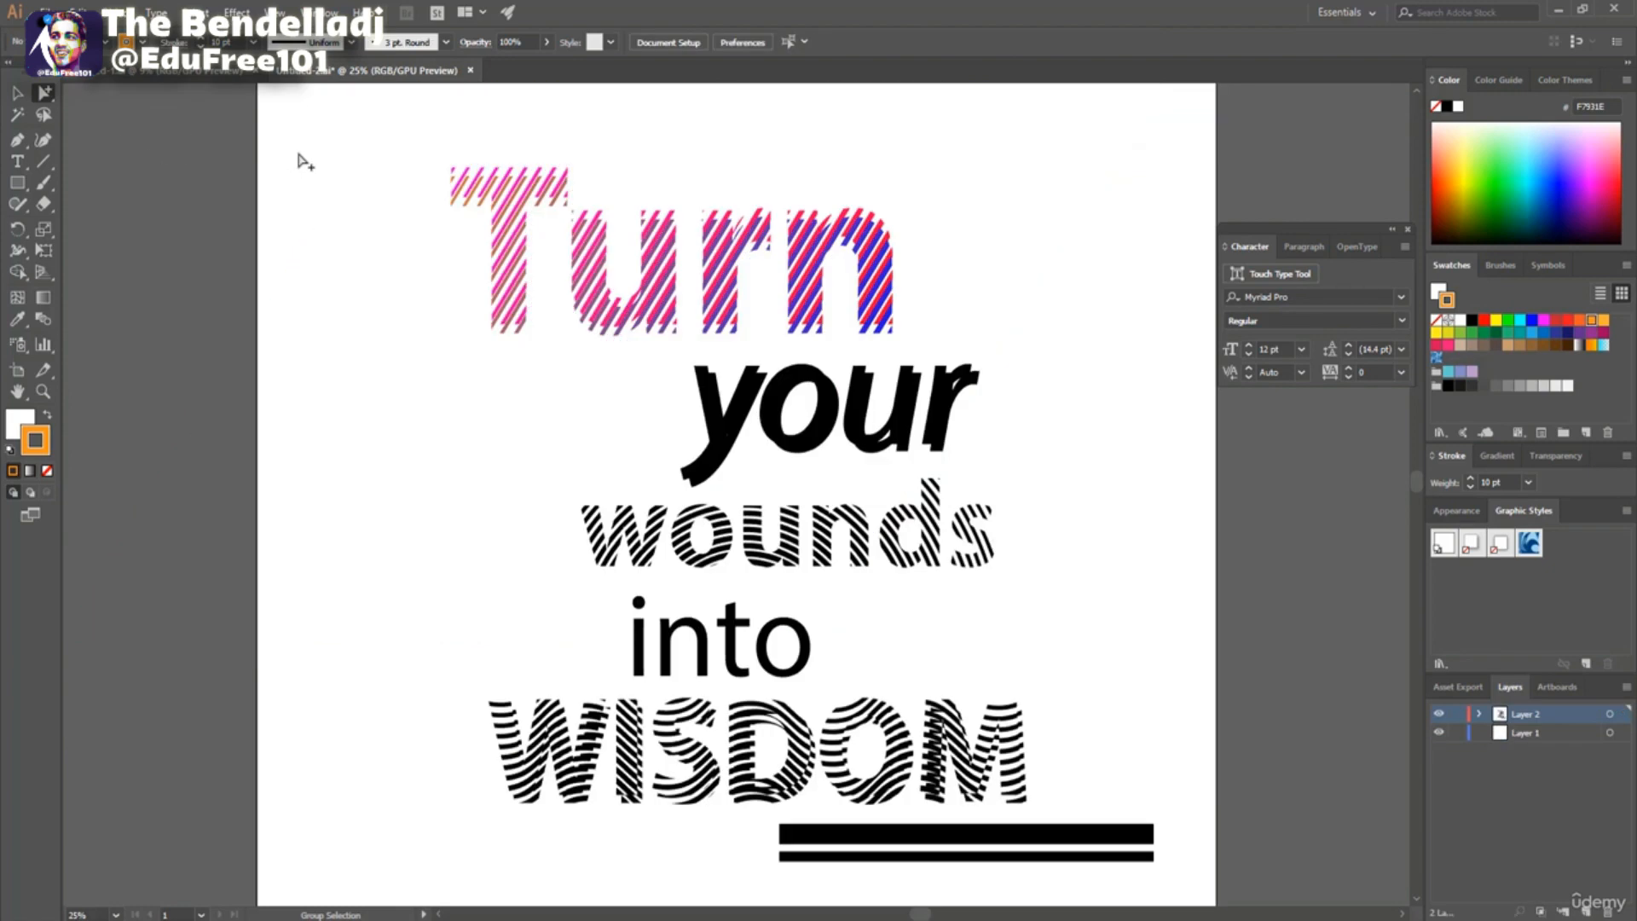
click(375, 305)
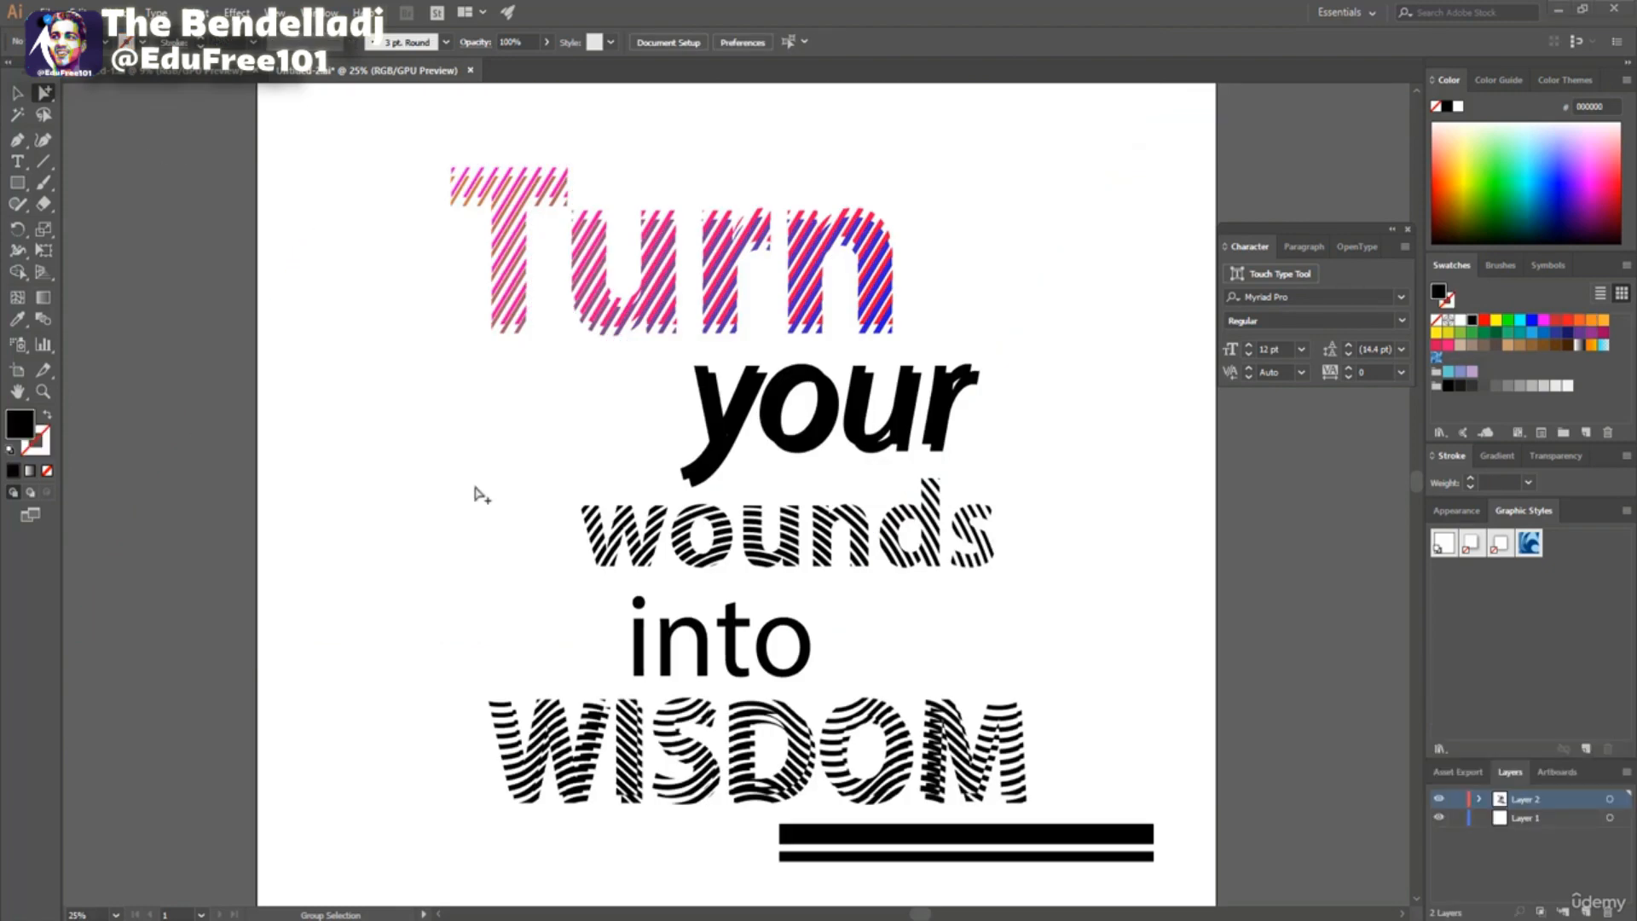
click(18, 94)
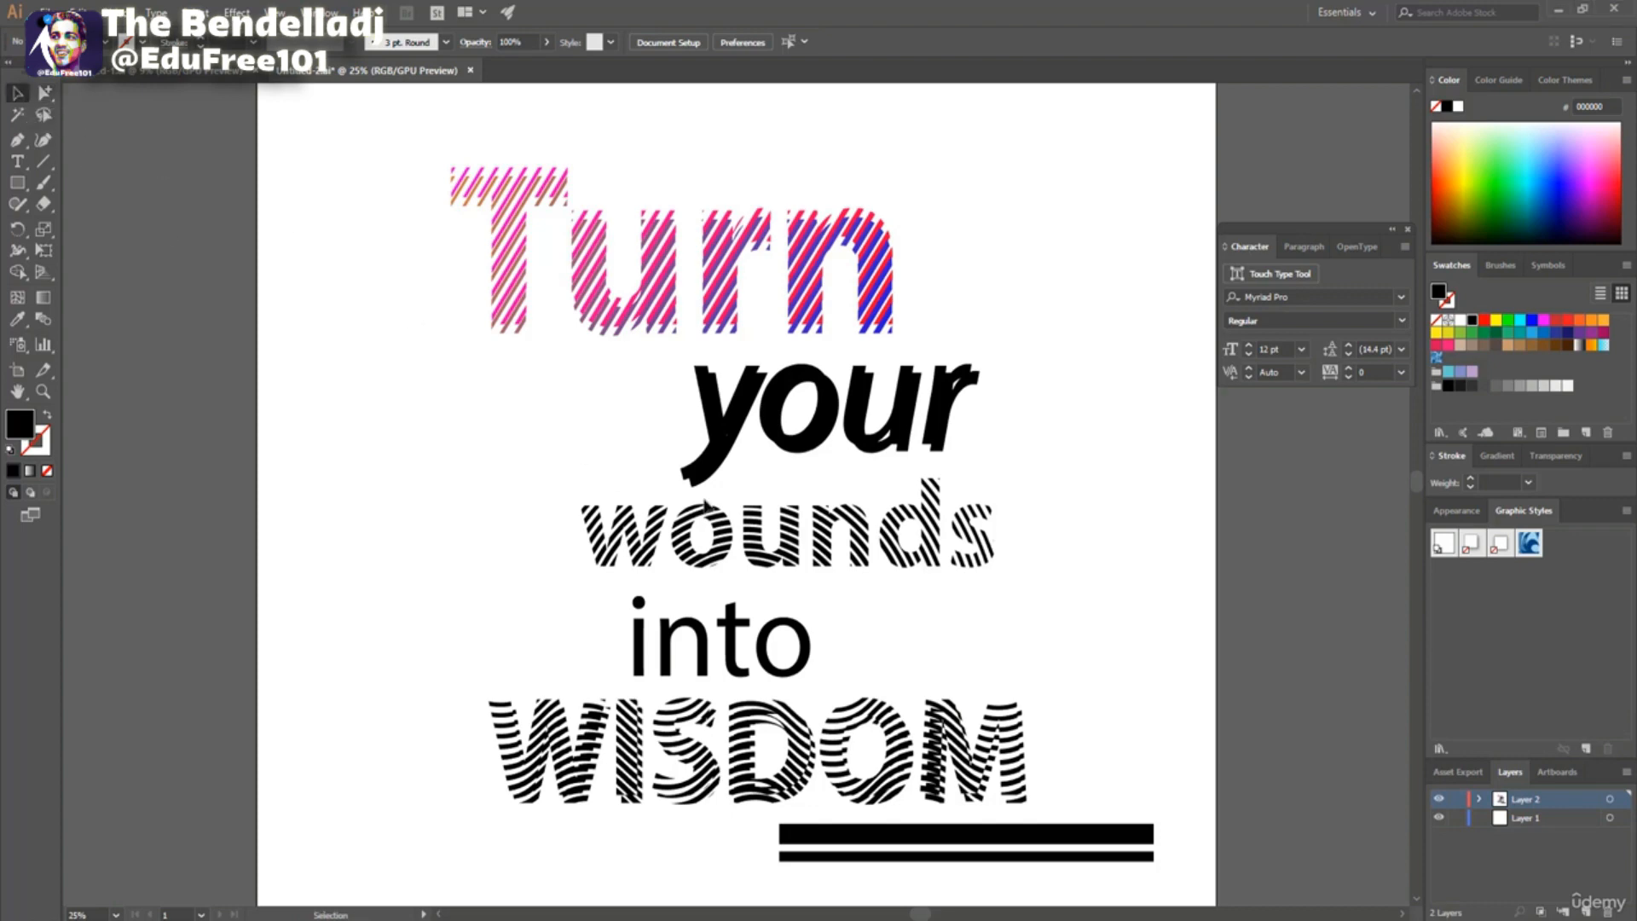
Fill the front copy of "your" with the Gold Dust gradient at a -90° angle and deselect it.
click(724, 445)
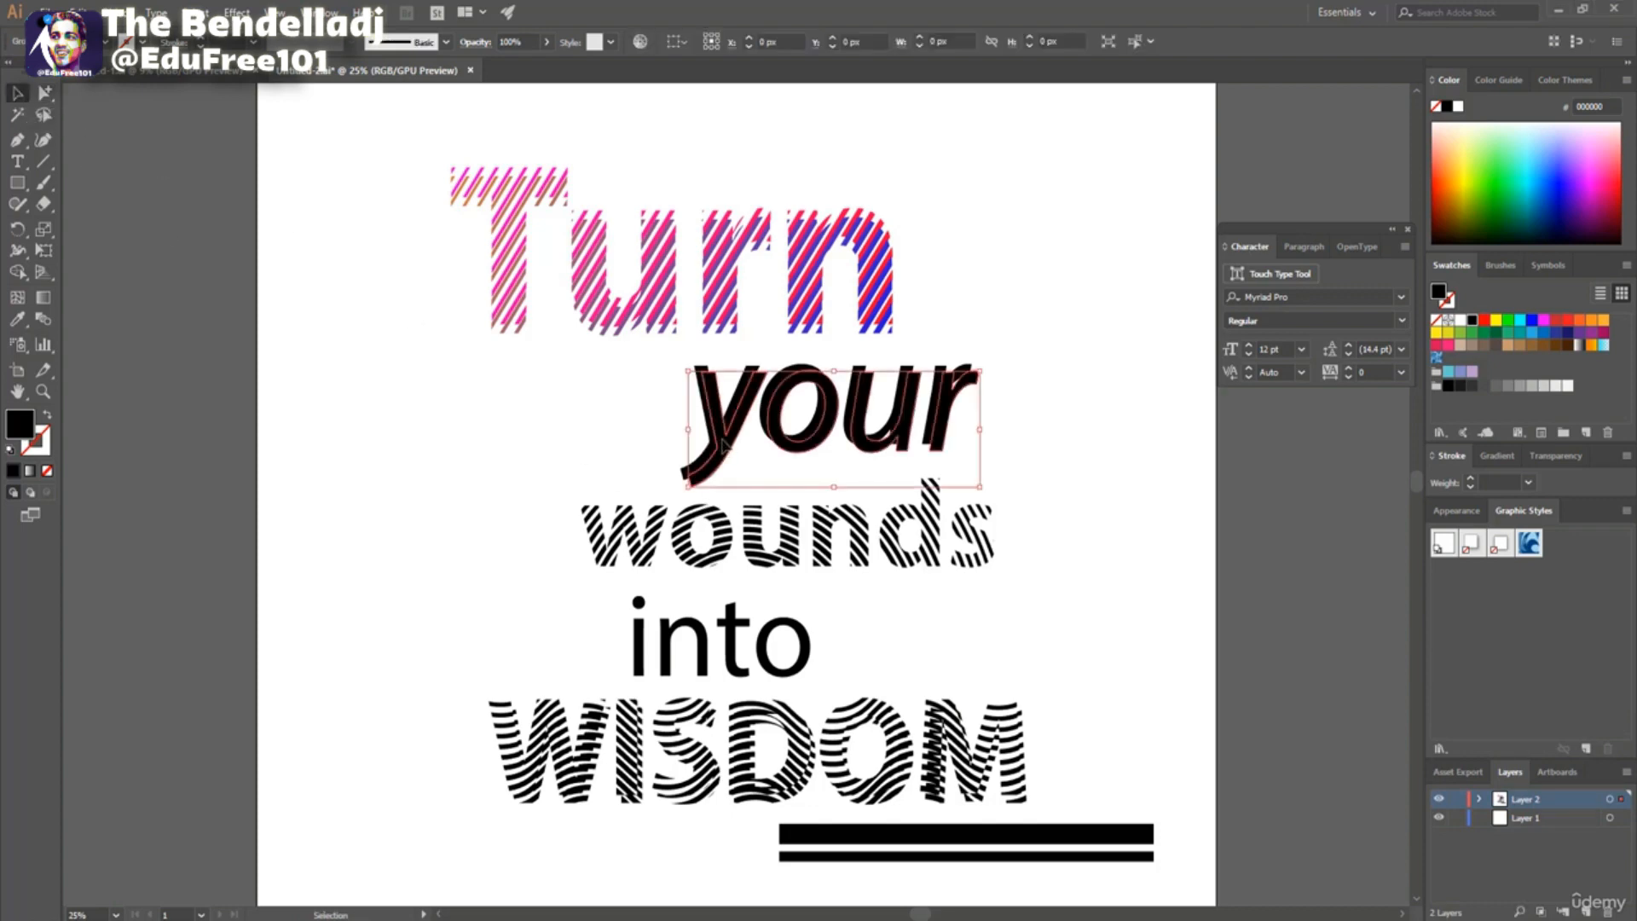
click(1499, 458)
click(1463, 487)
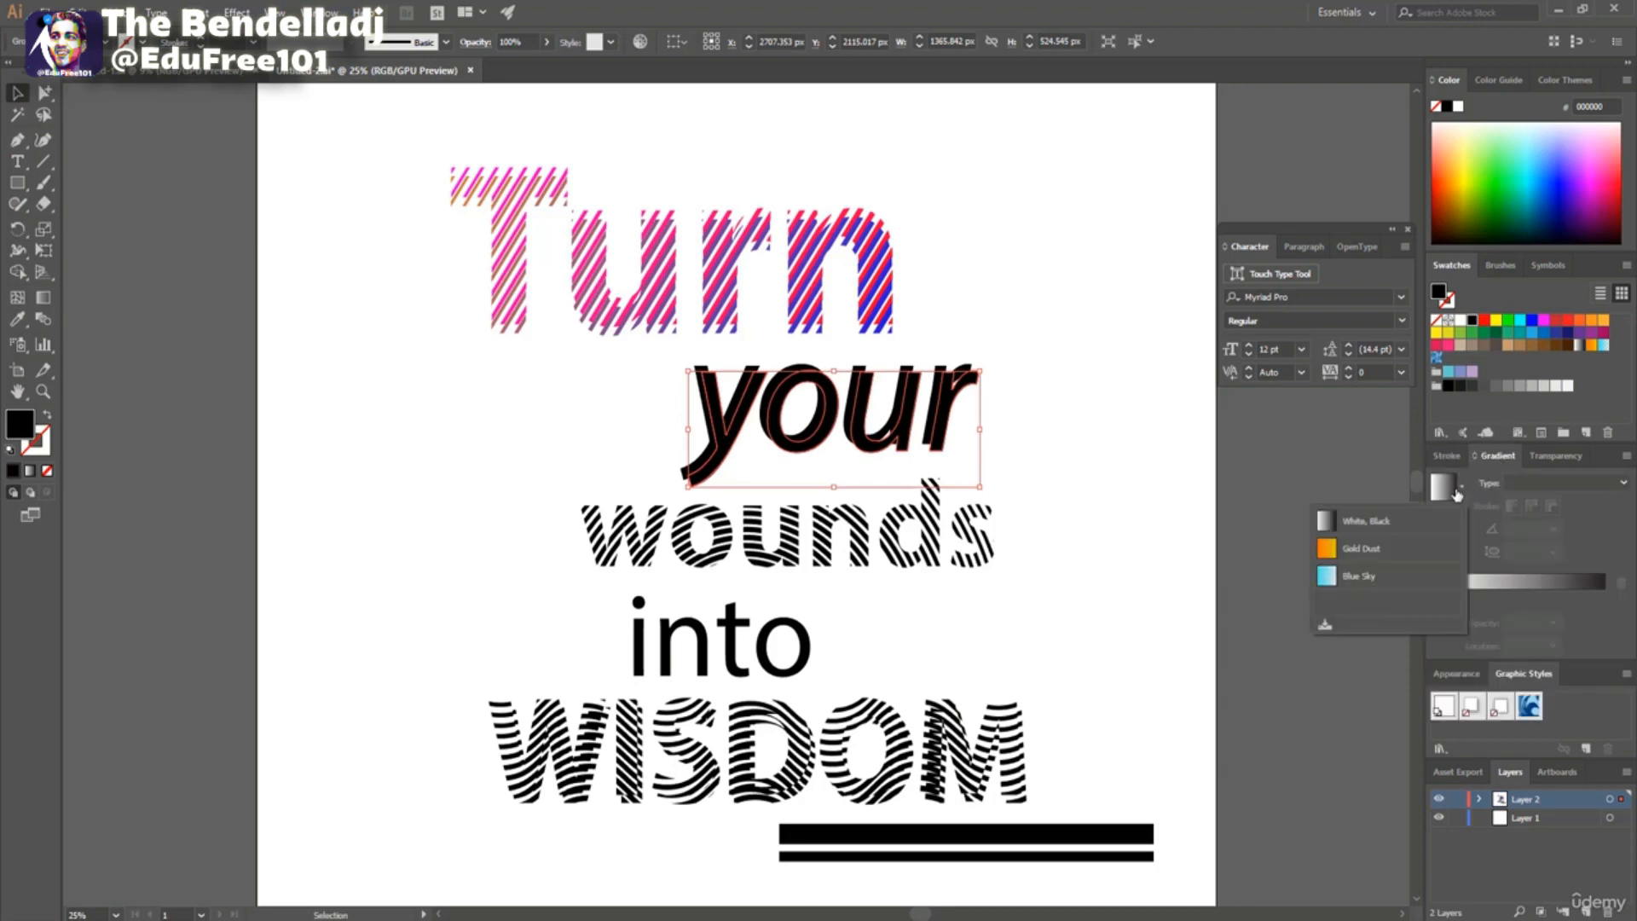
click(1391, 559)
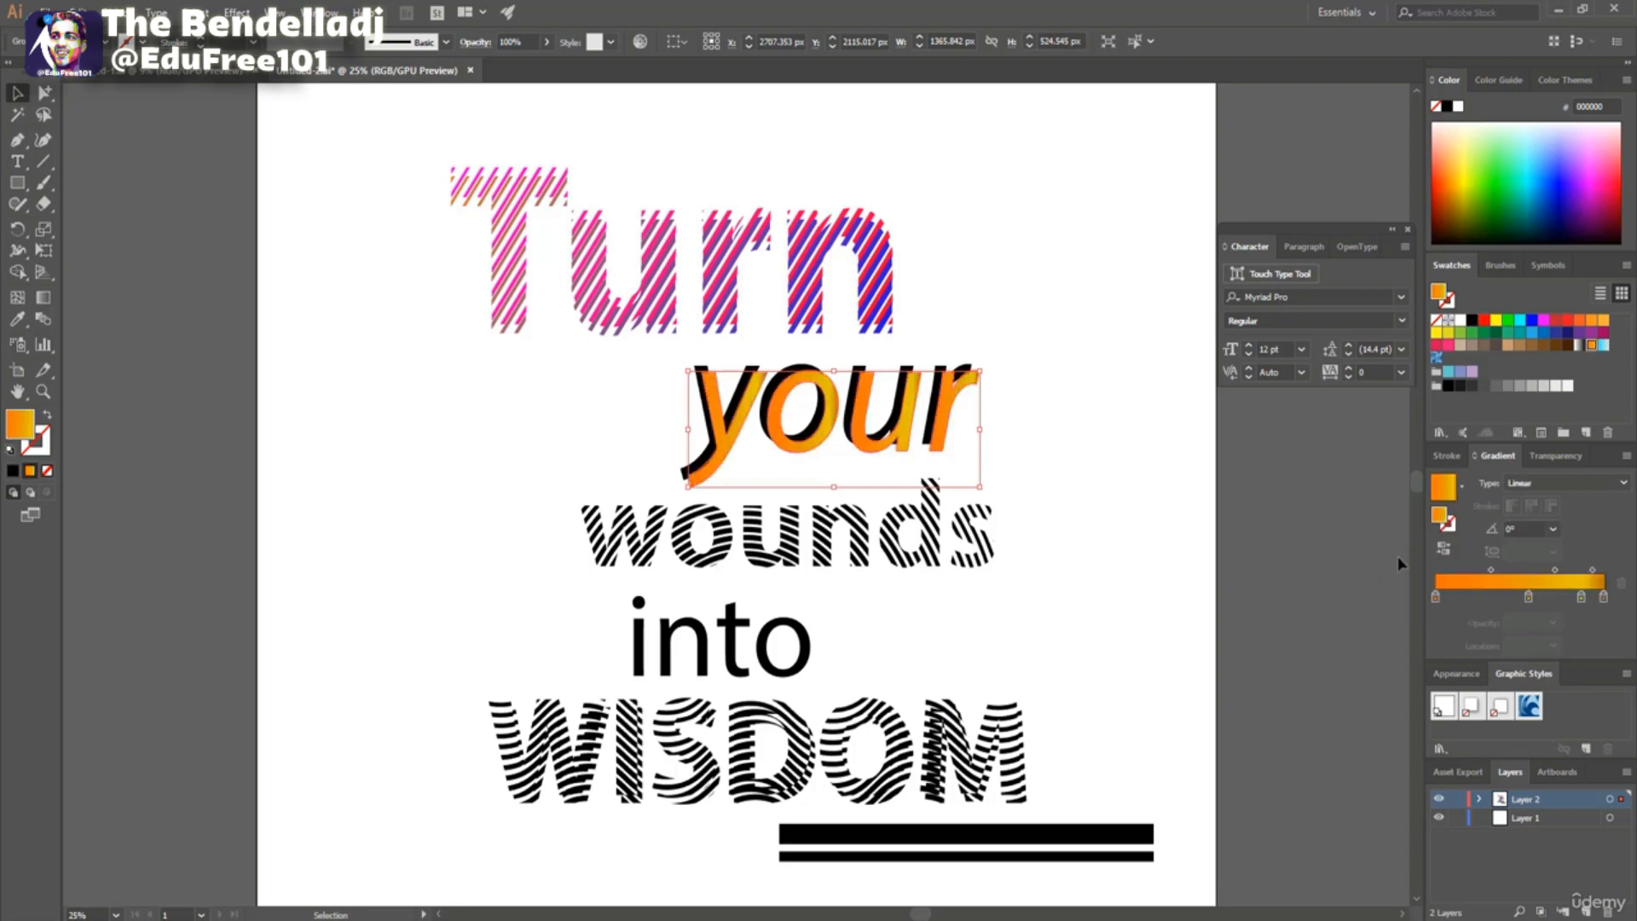
click(1554, 529)
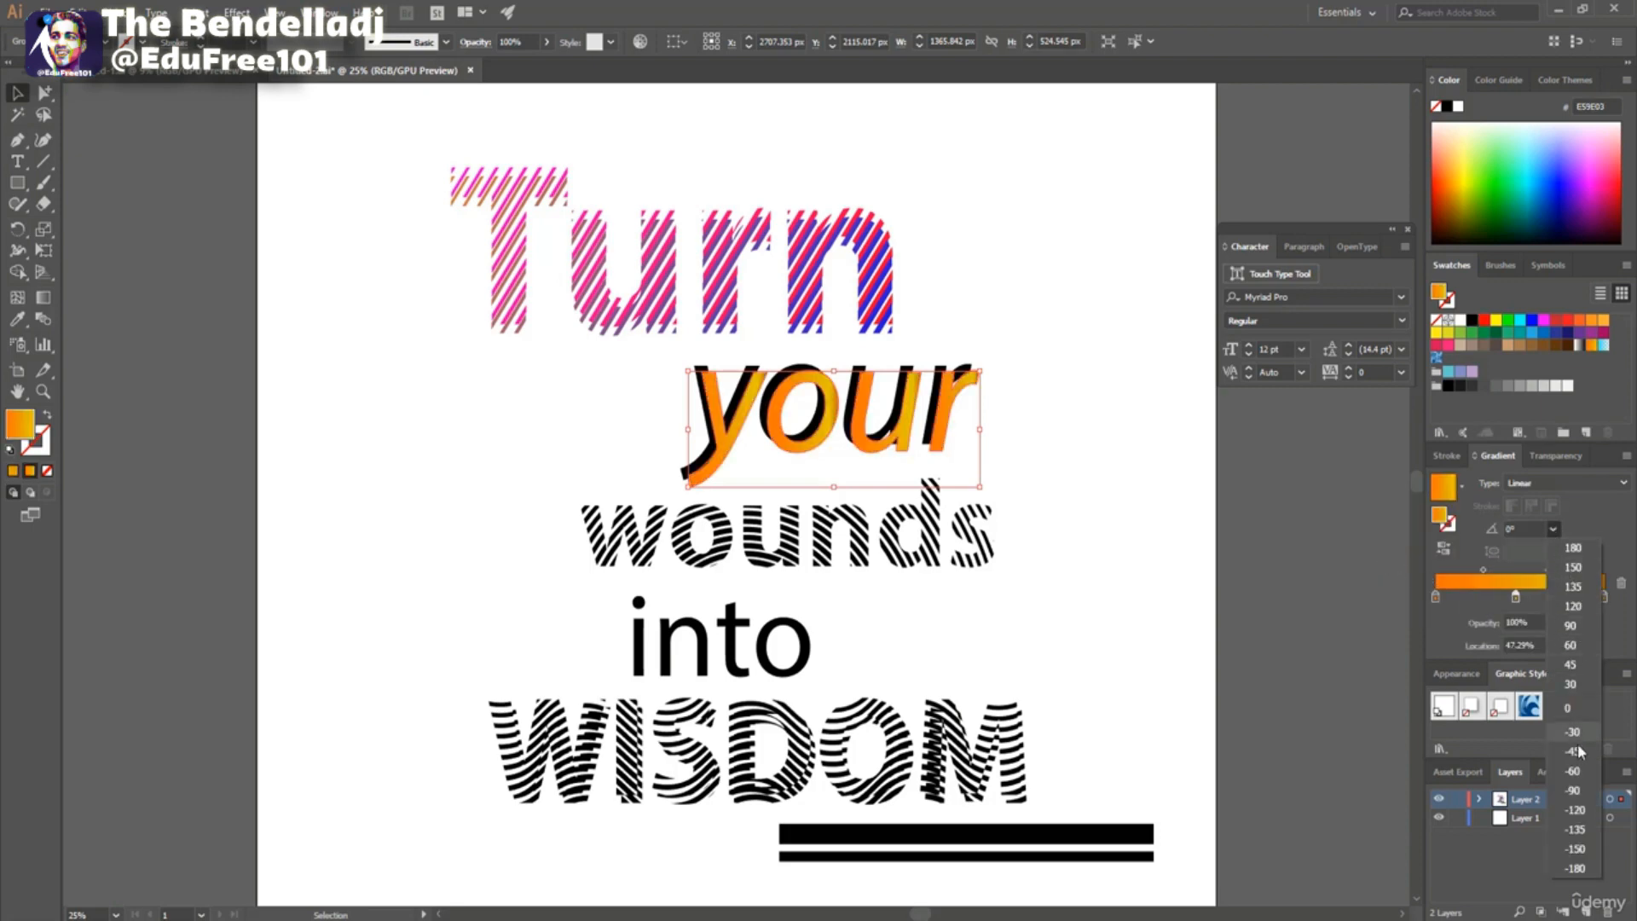
click(1575, 791)
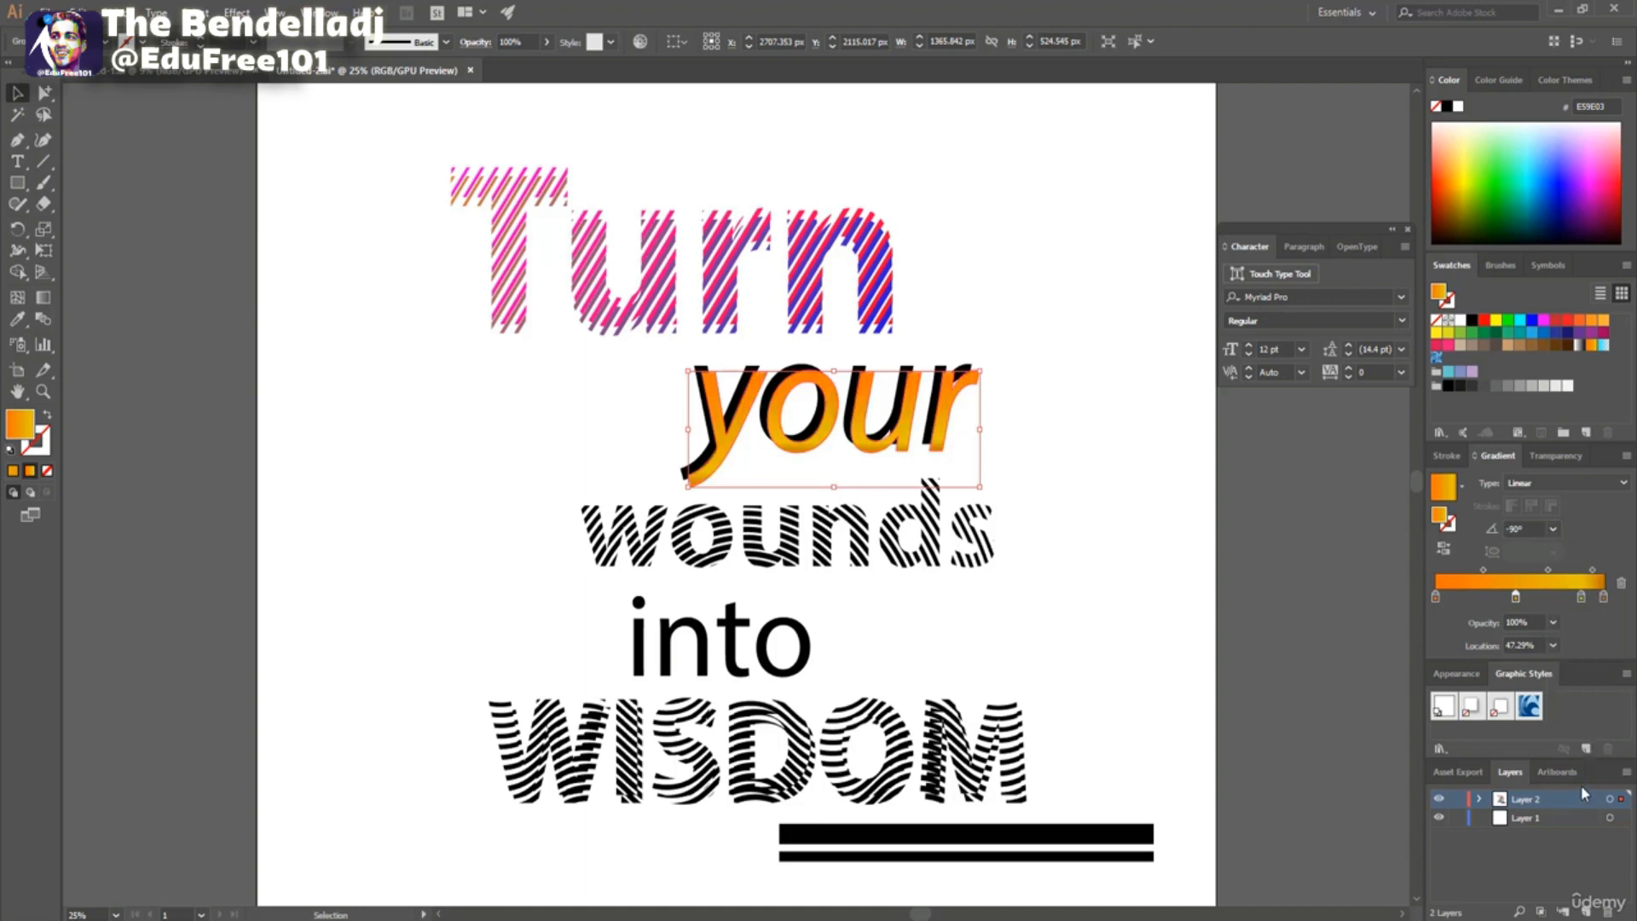
click(1261, 552)
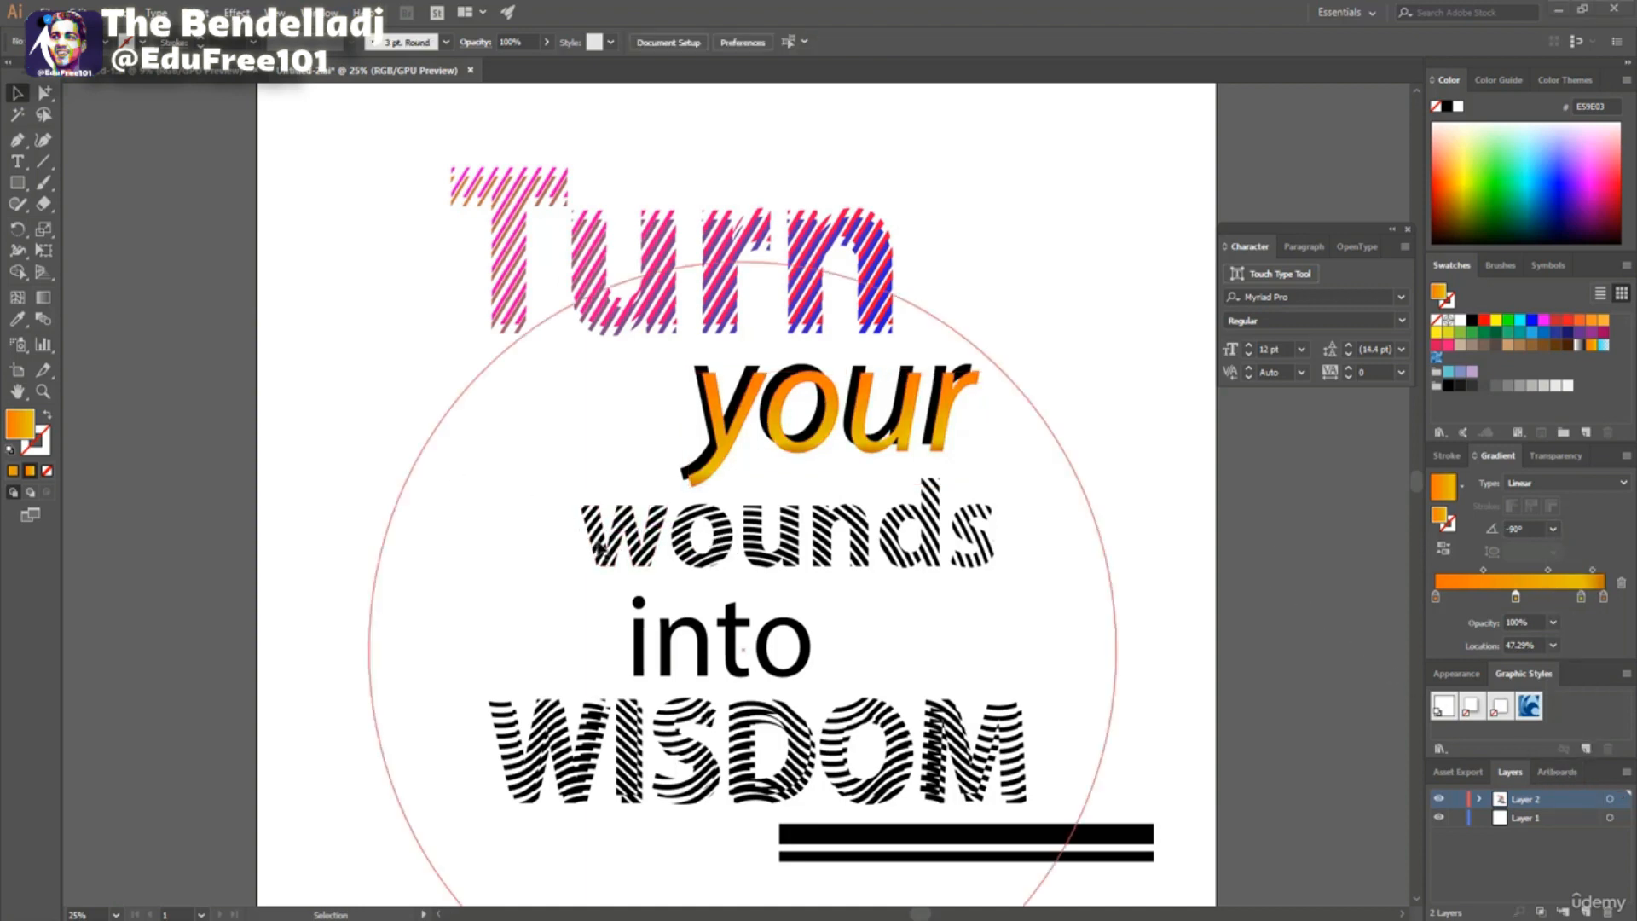
Isolate the concentric-circle blend inside "wounds" and colour its small centre circle's stroke green (R=57 G=181 B=74).
double_click(637, 539)
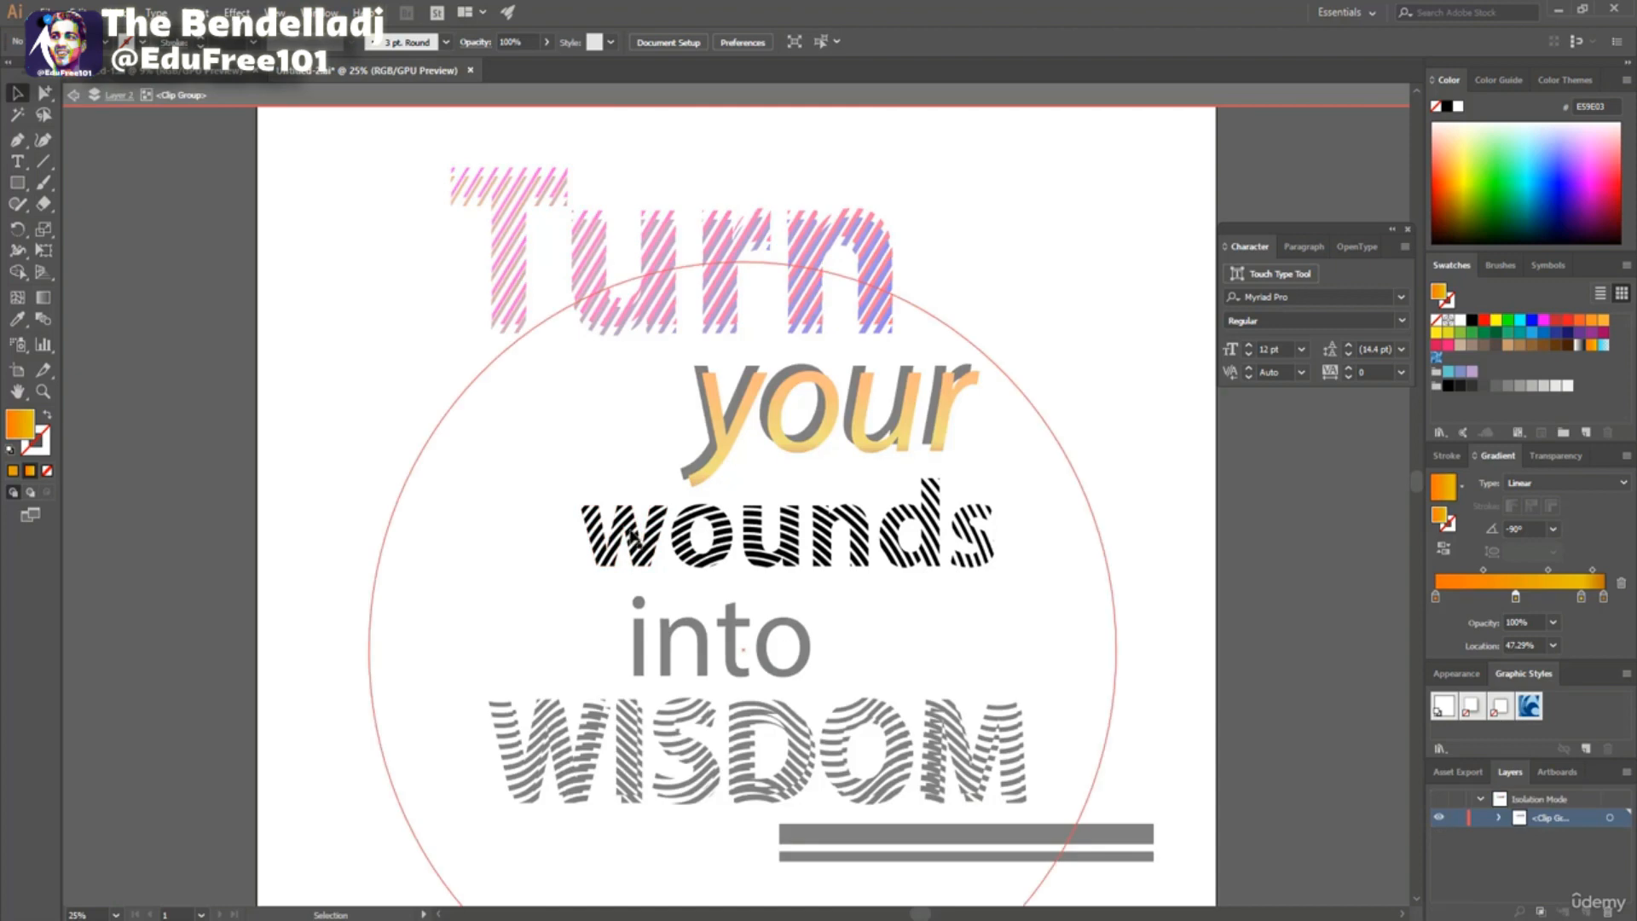
double_click(520, 517)
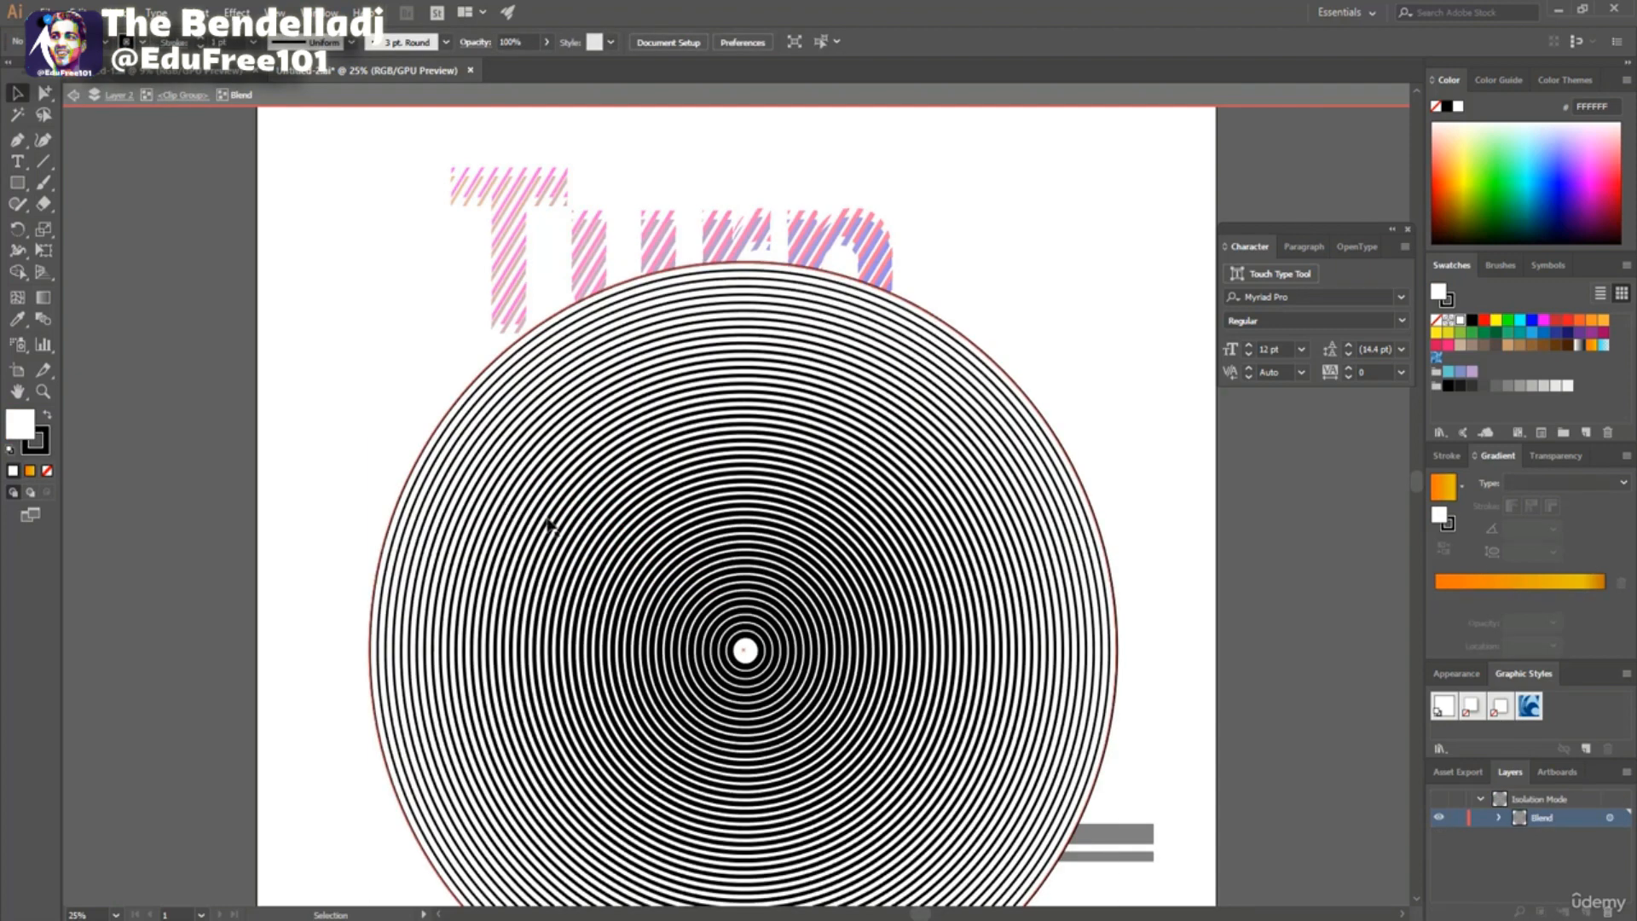
key(a)
click(469, 284)
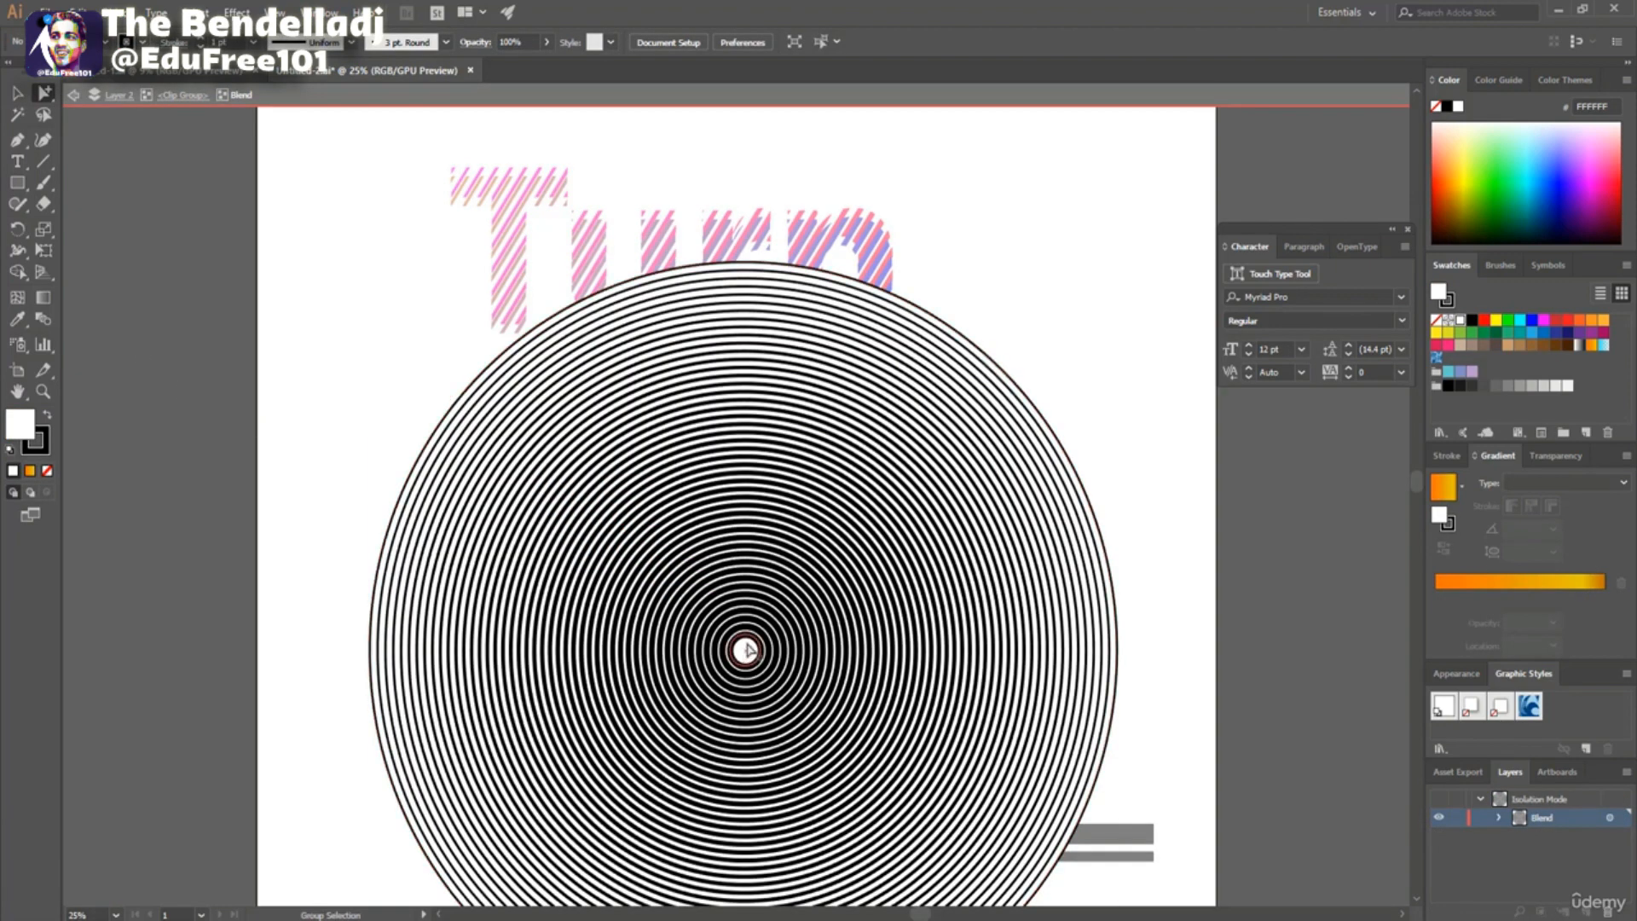
click(744, 651)
click(745, 650)
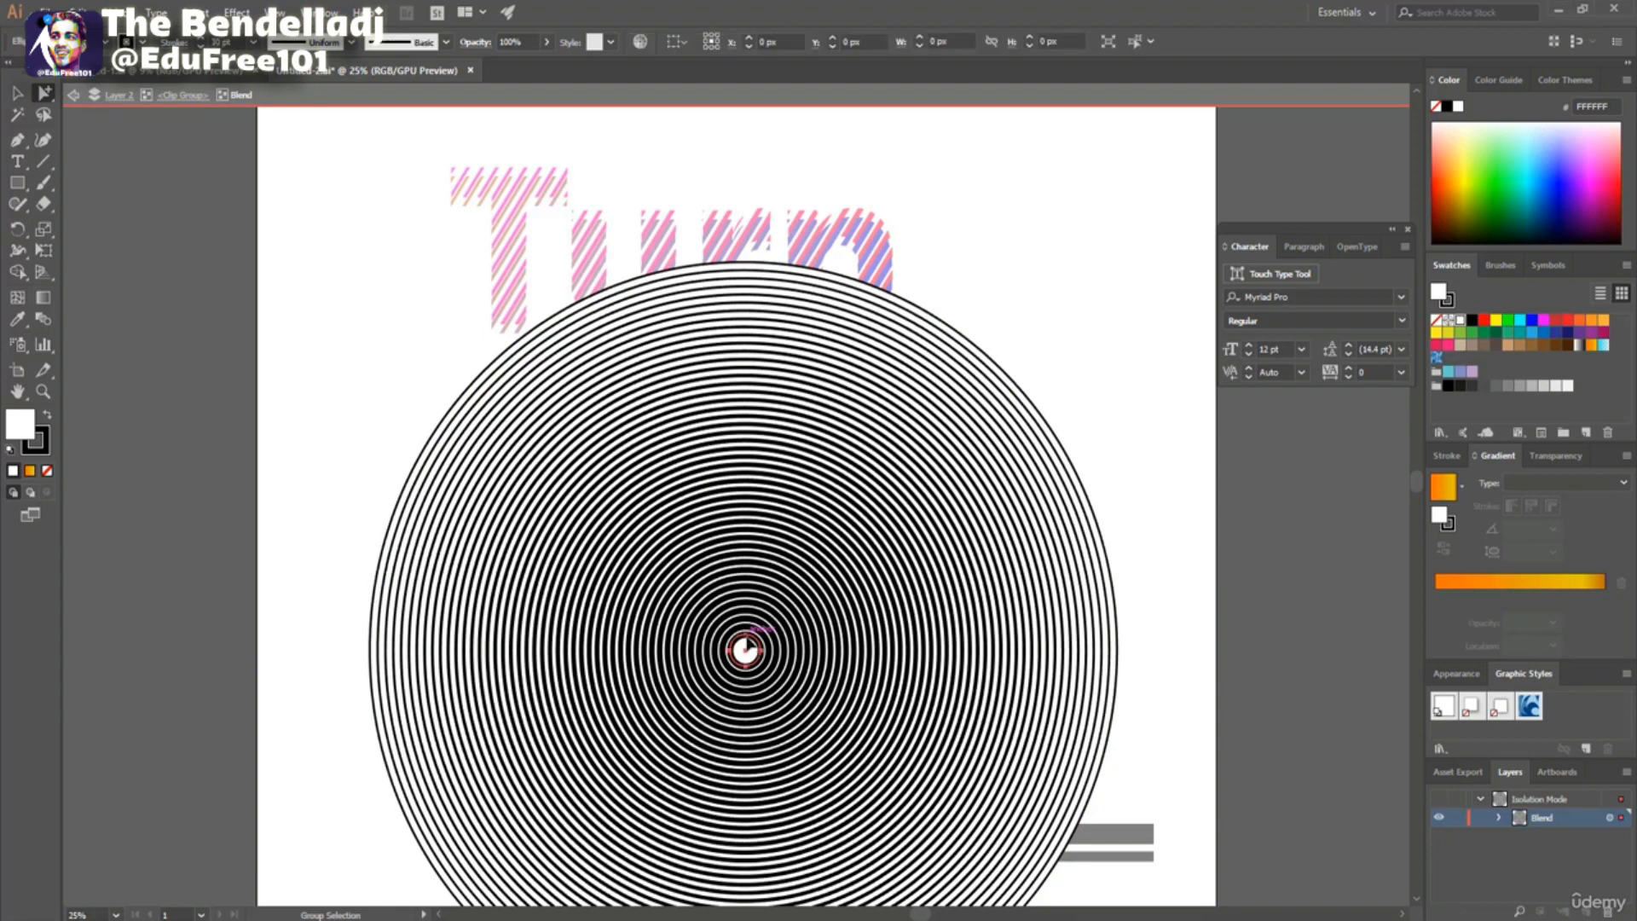
click(1450, 302)
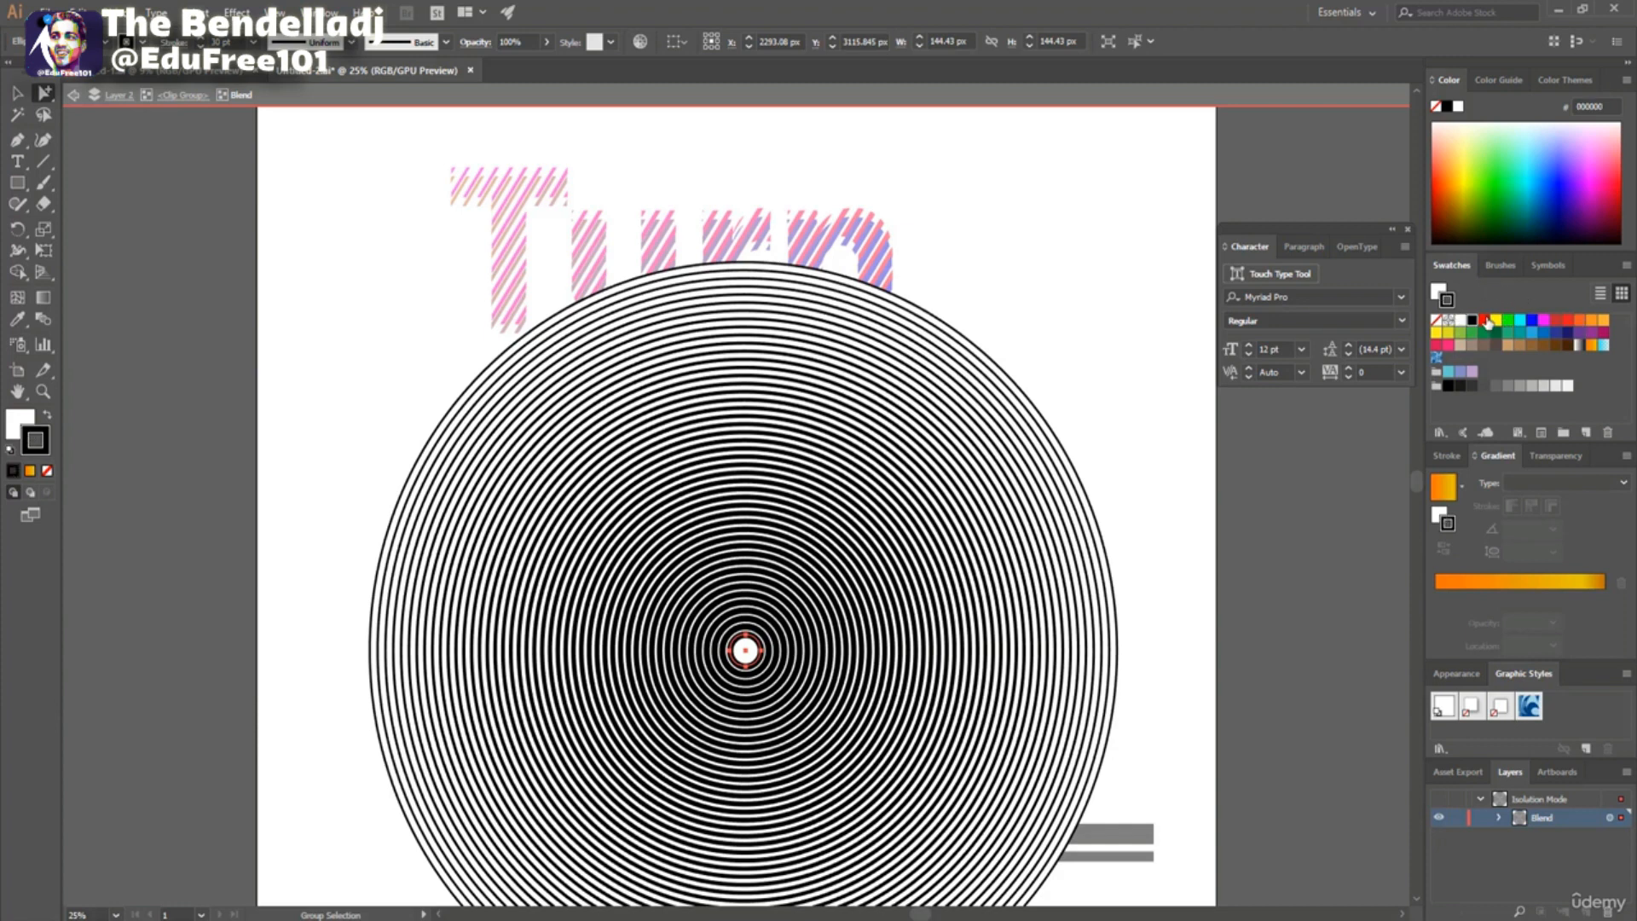
click(1473, 333)
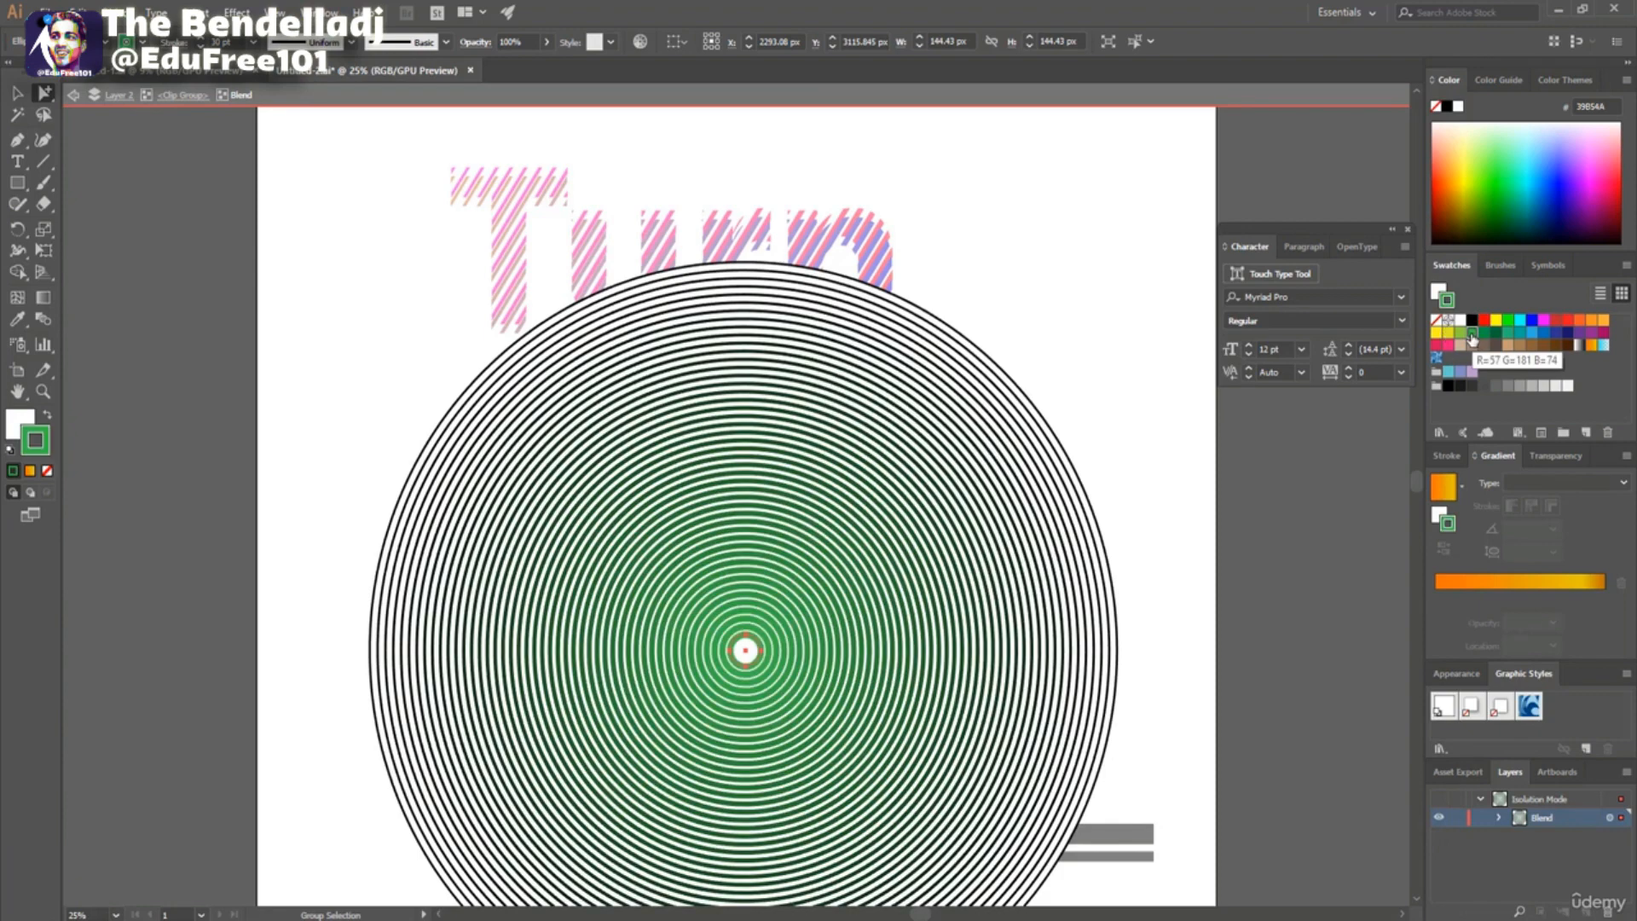
Colour the outer circle's stroke dark blue (1B1464), shift that circle slightly up and left, and leave isolation mode.
click(984, 348)
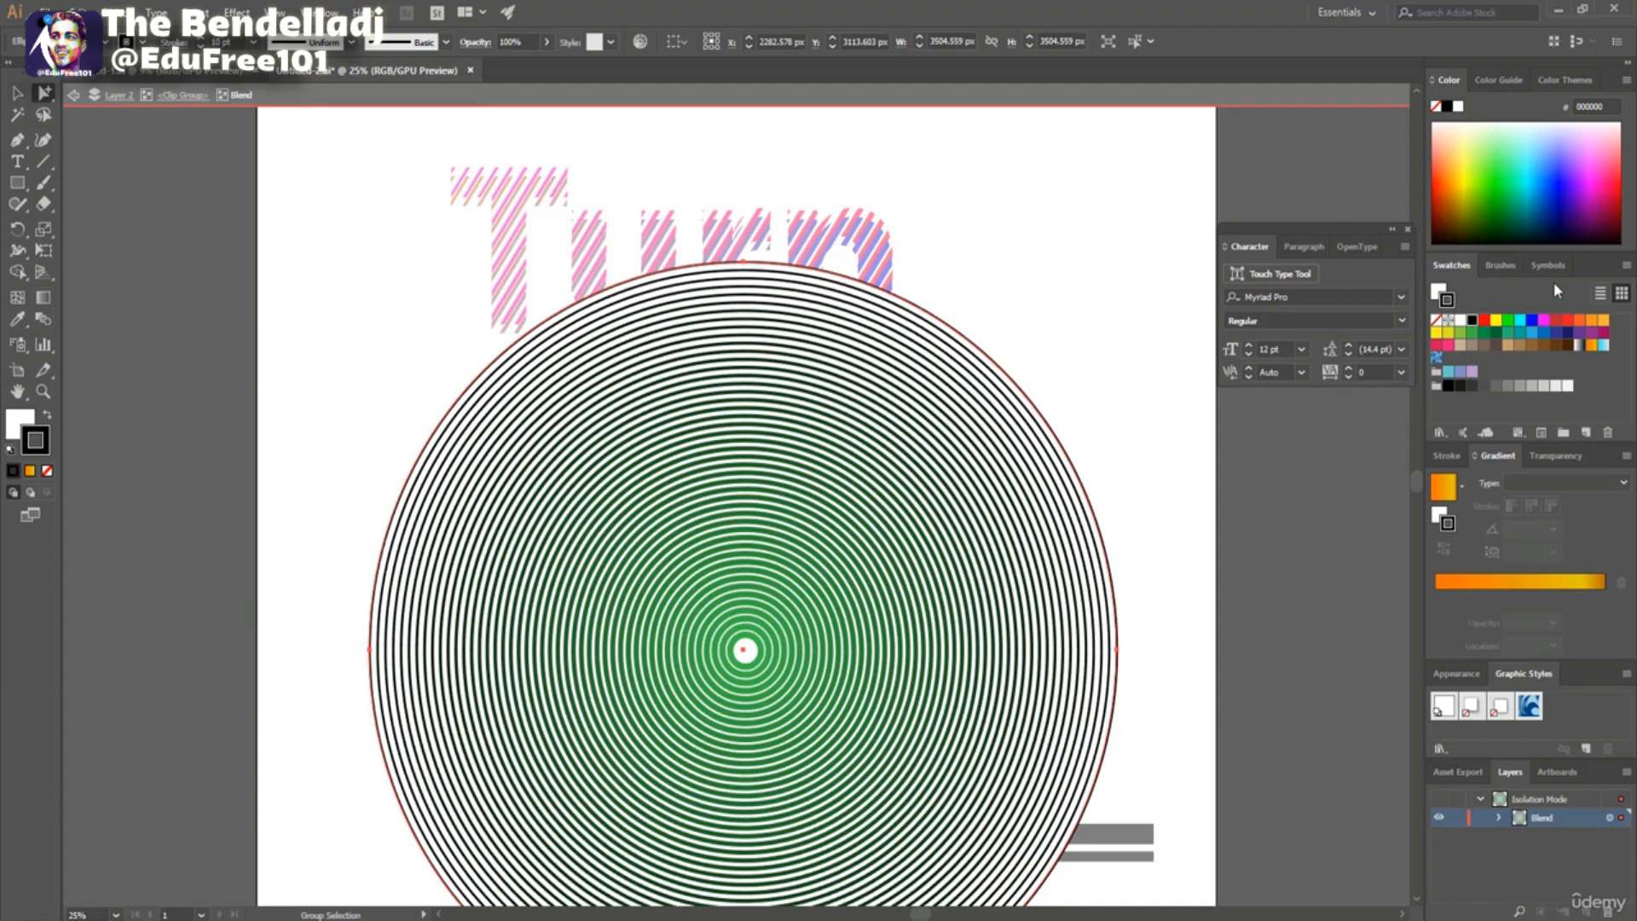
click(1572, 342)
key(v)
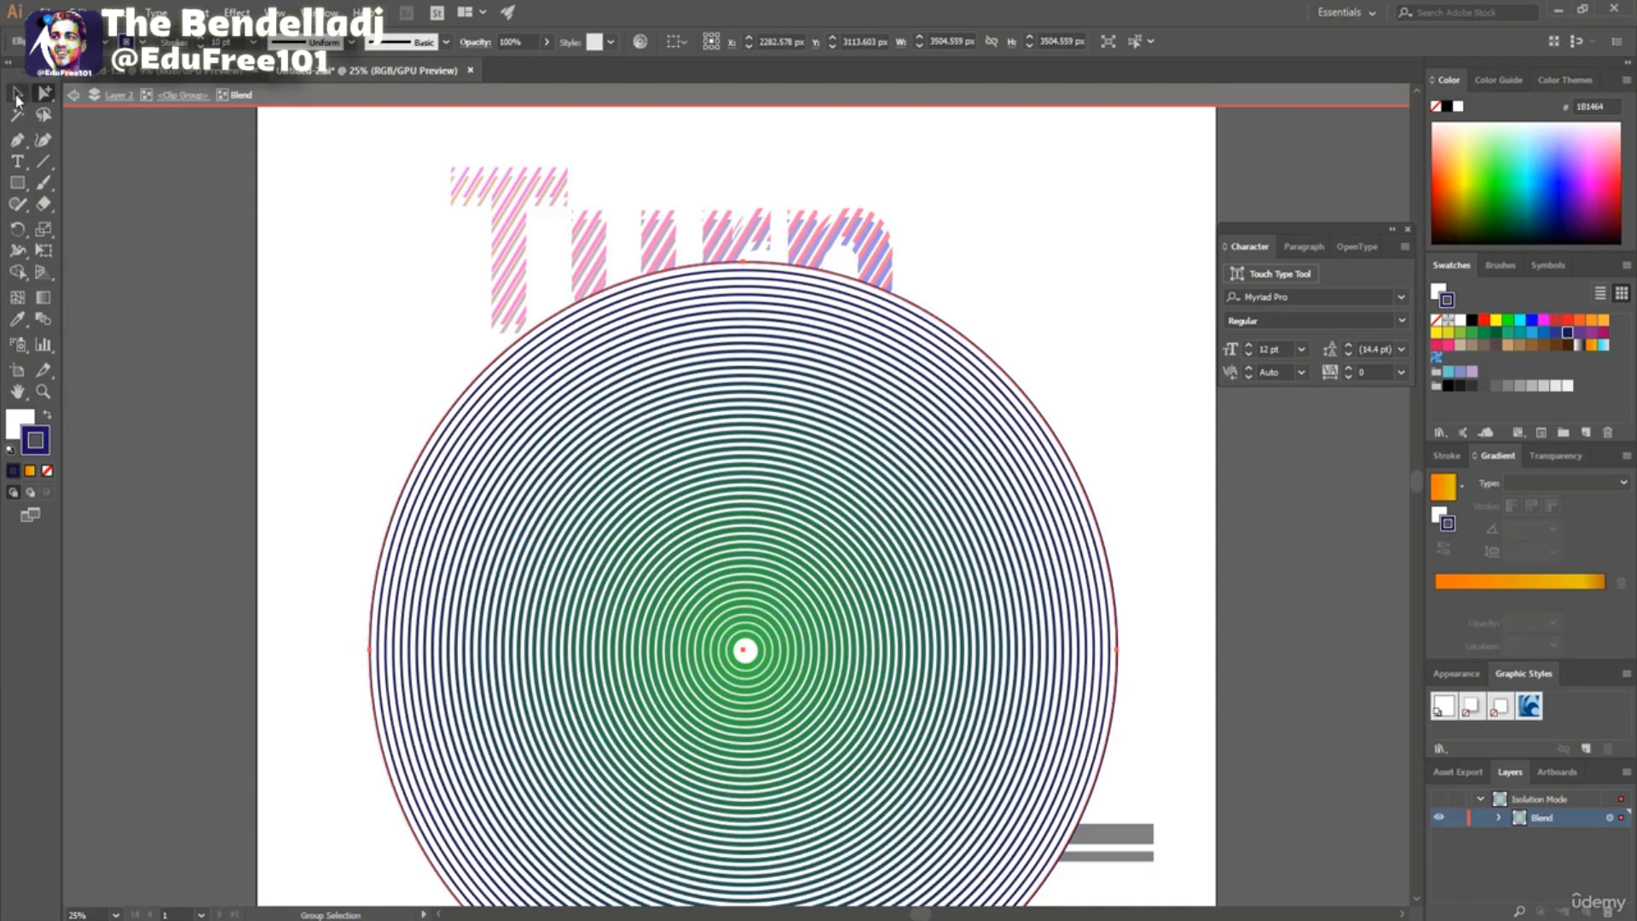
mouse_move(673, 481)
mouse_down()
mouse_move(674, 450)
mouse_move(652, 454)
mouse_up()
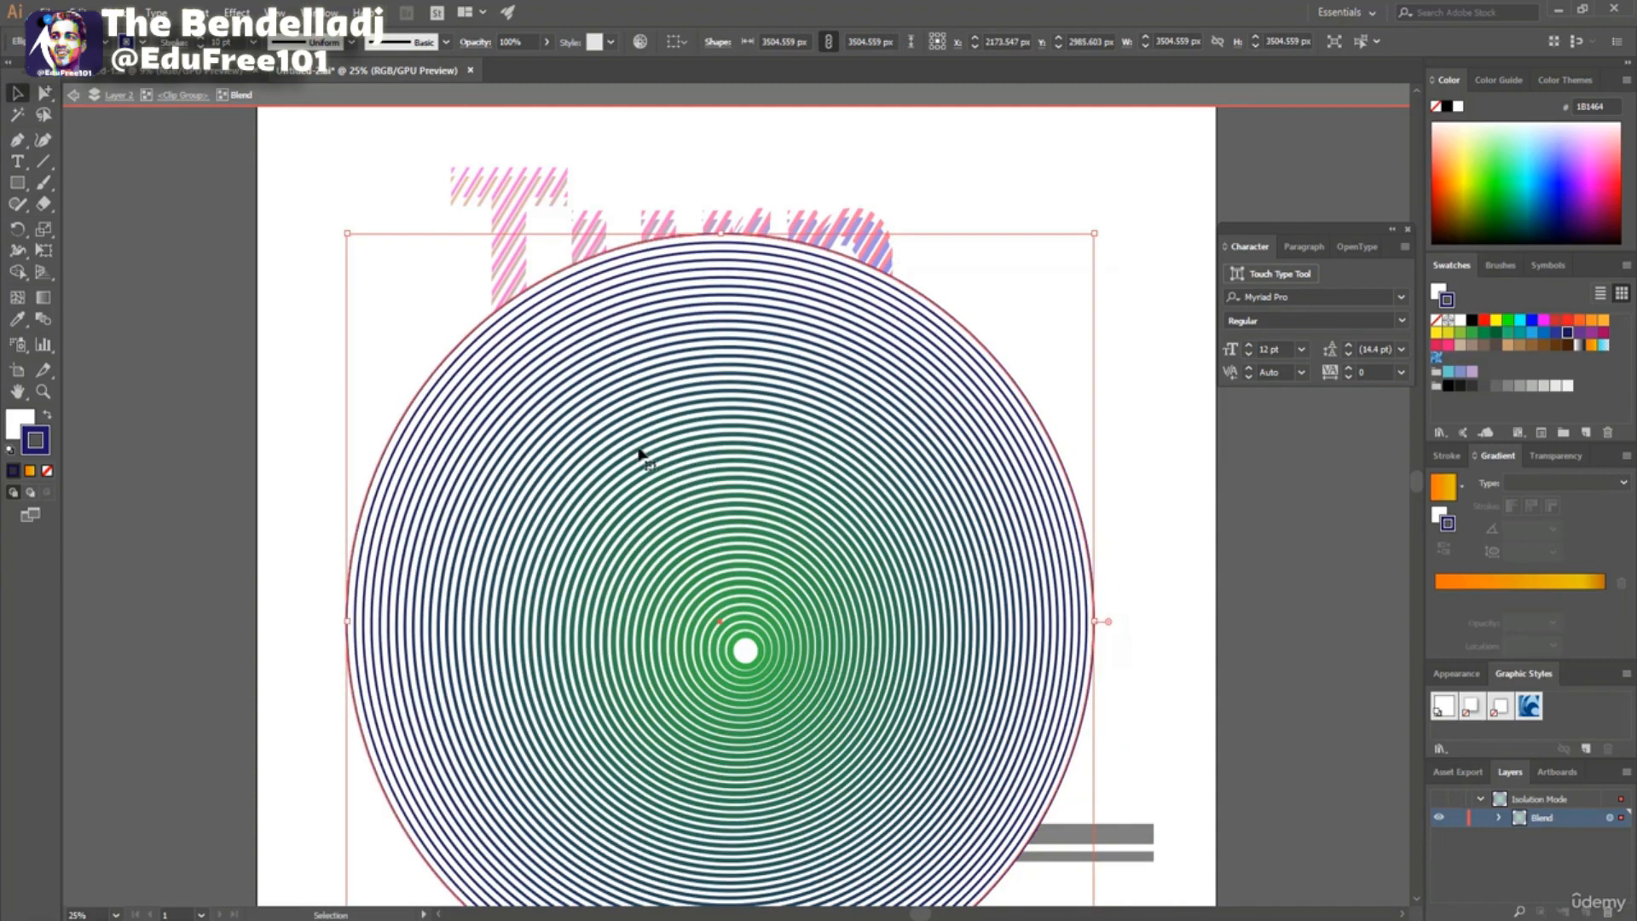
double_click(322, 319)
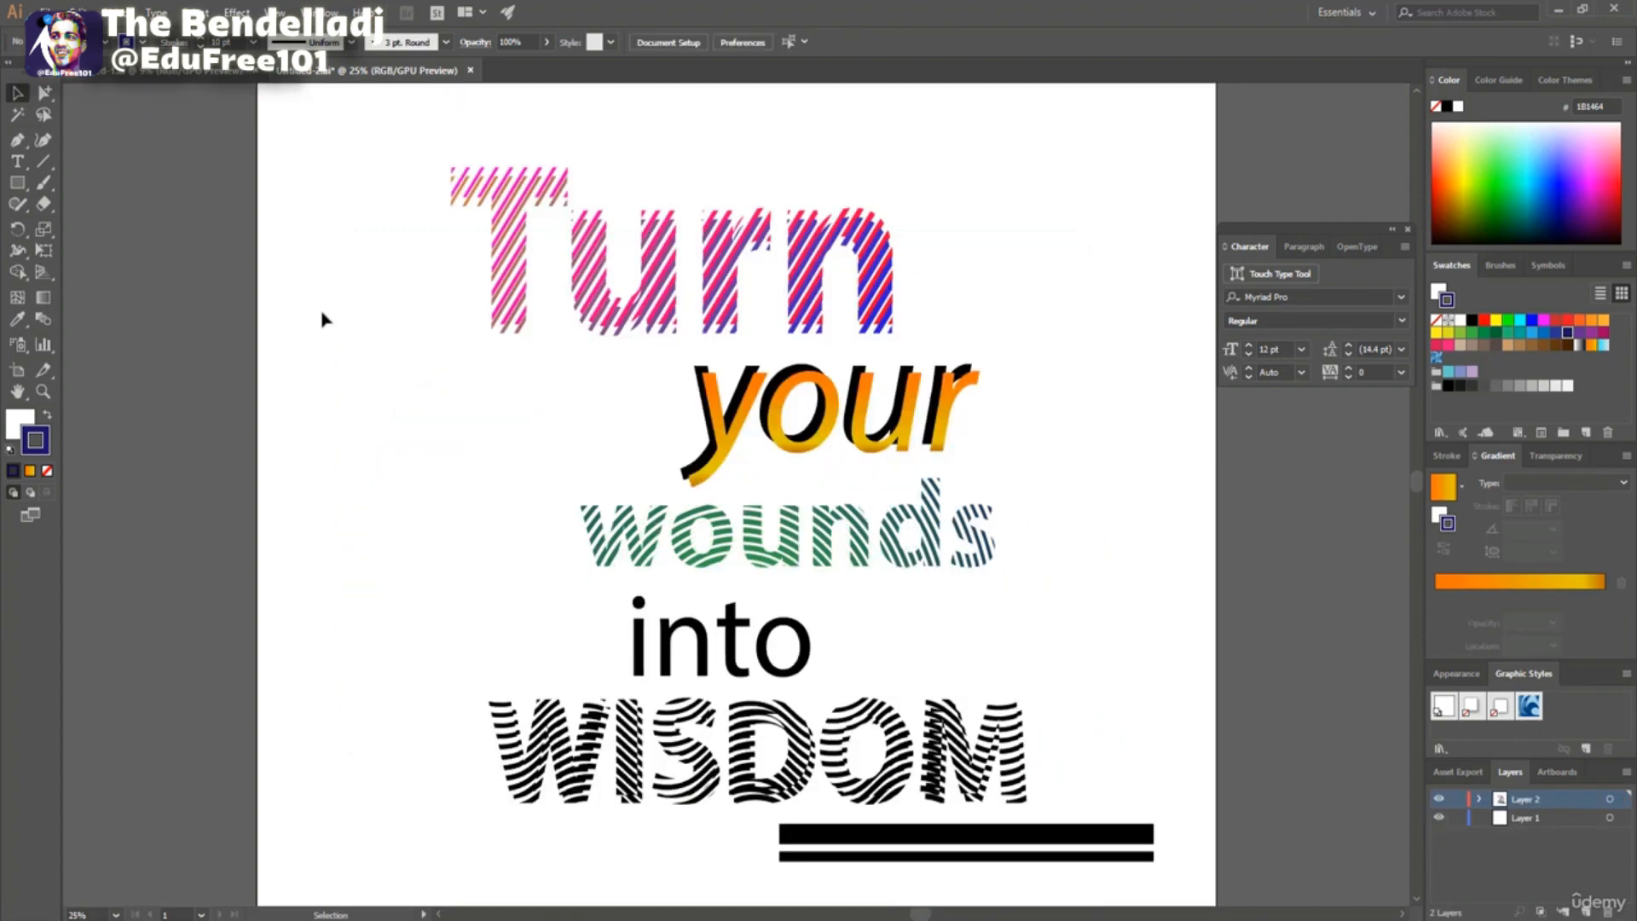
Nudge the word "into" slightly upward and fill it with pink (ED1E79).
drag(635, 642, 641, 631)
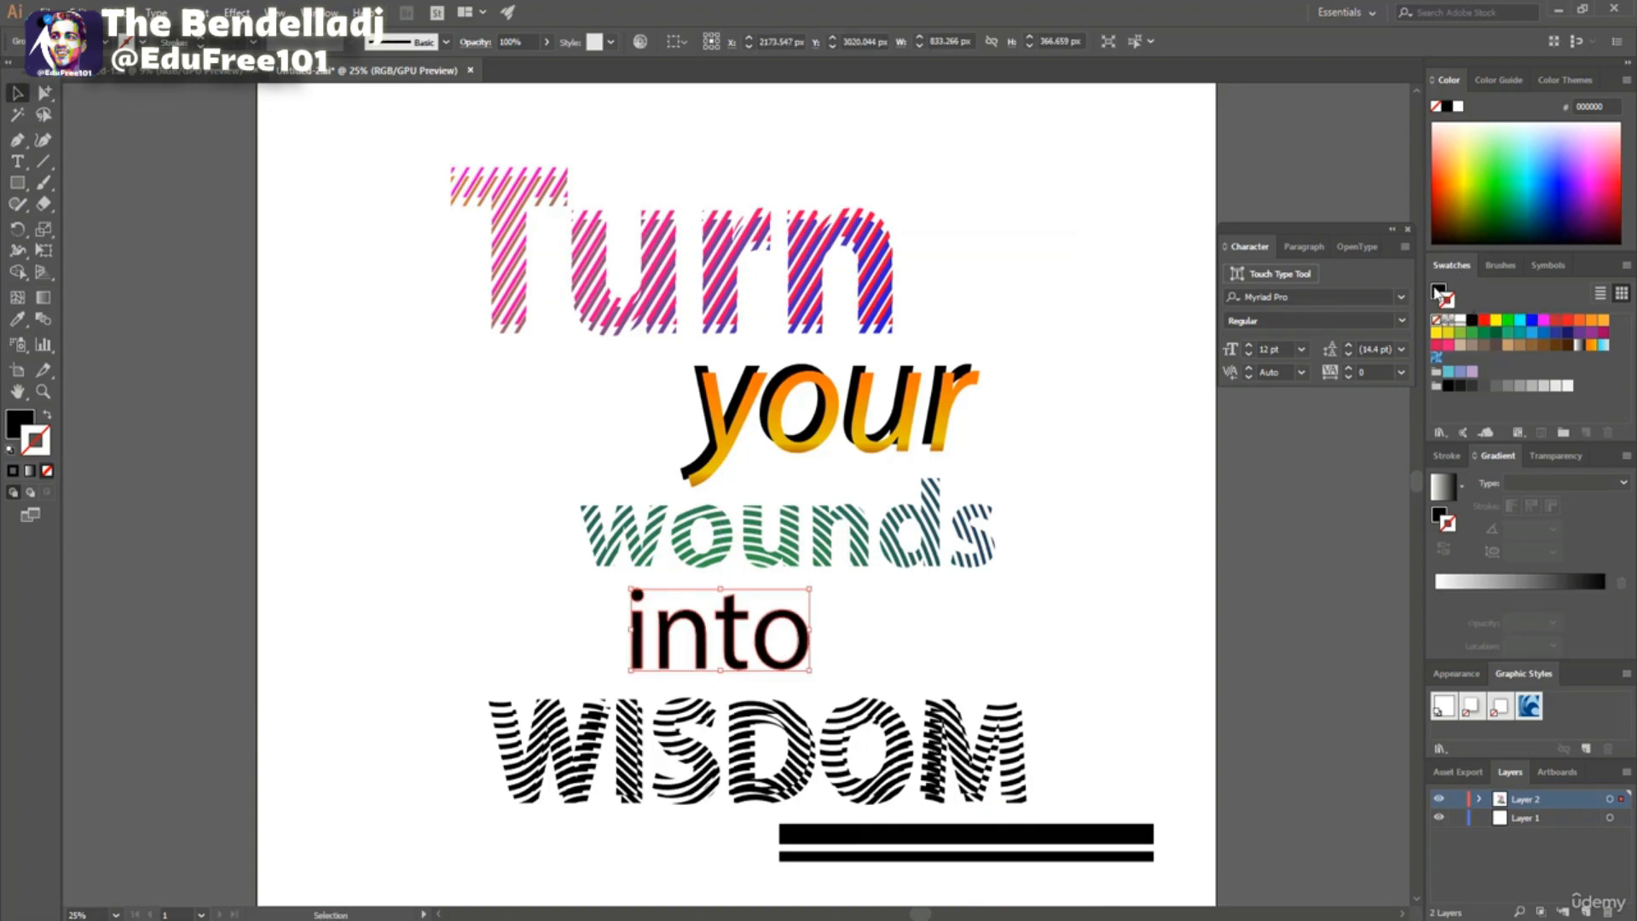
click(1440, 292)
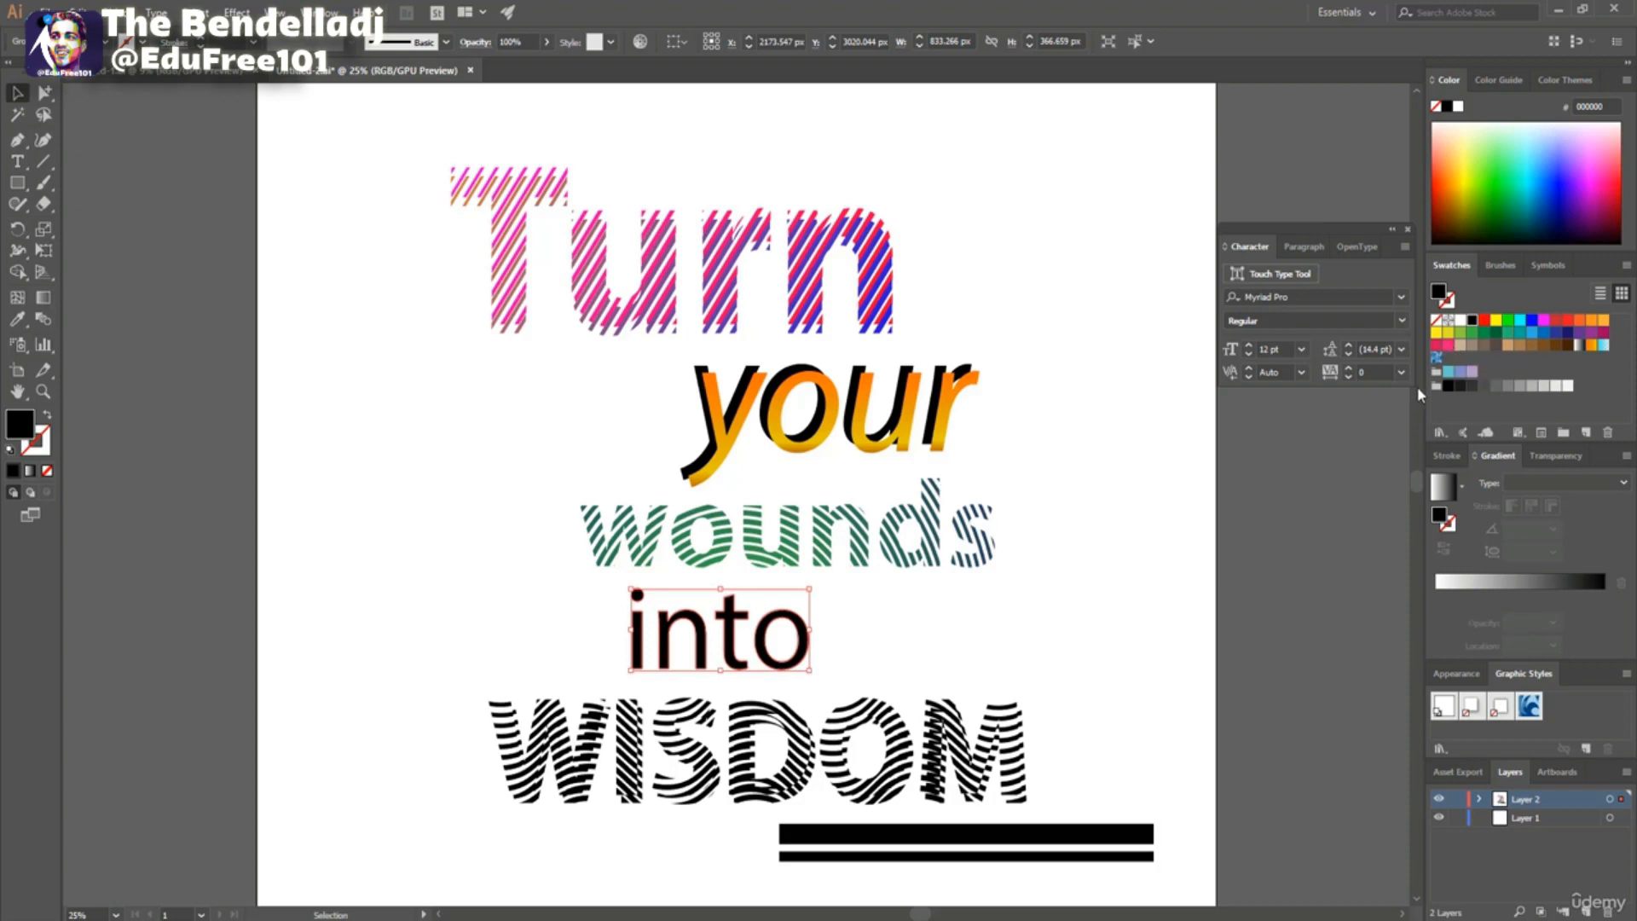
click(1448, 344)
click(1084, 612)
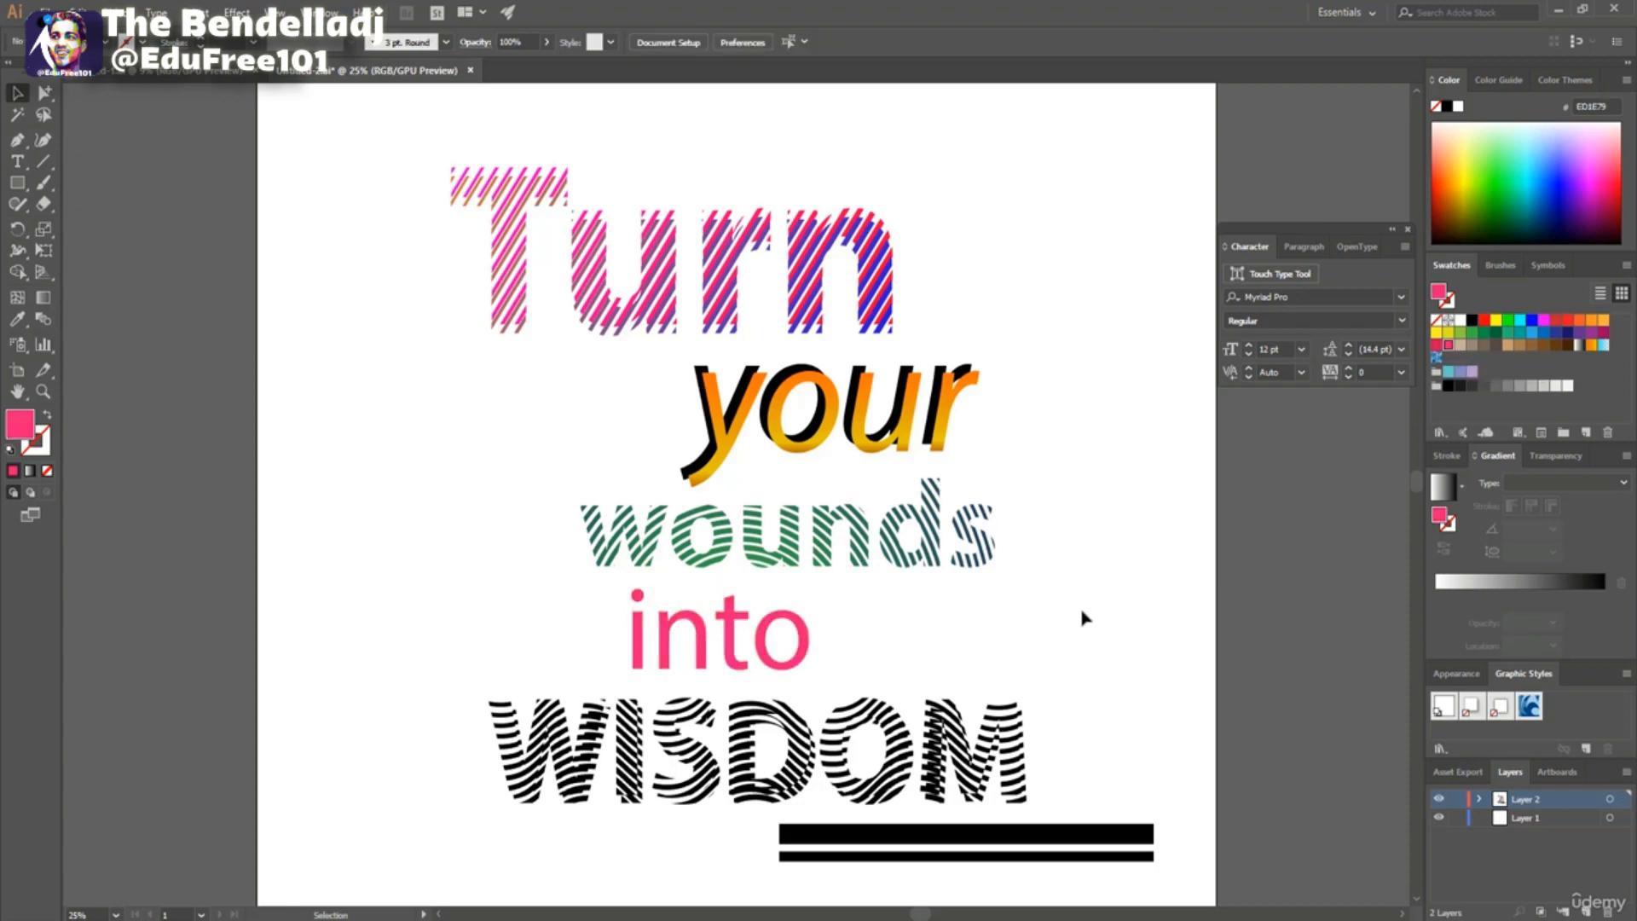
Isolate the wavy line blend inside the upper "WISDOM" copy and colour both end lines' strokes red (FF0000).
scroll(1083, 618, down, 2)
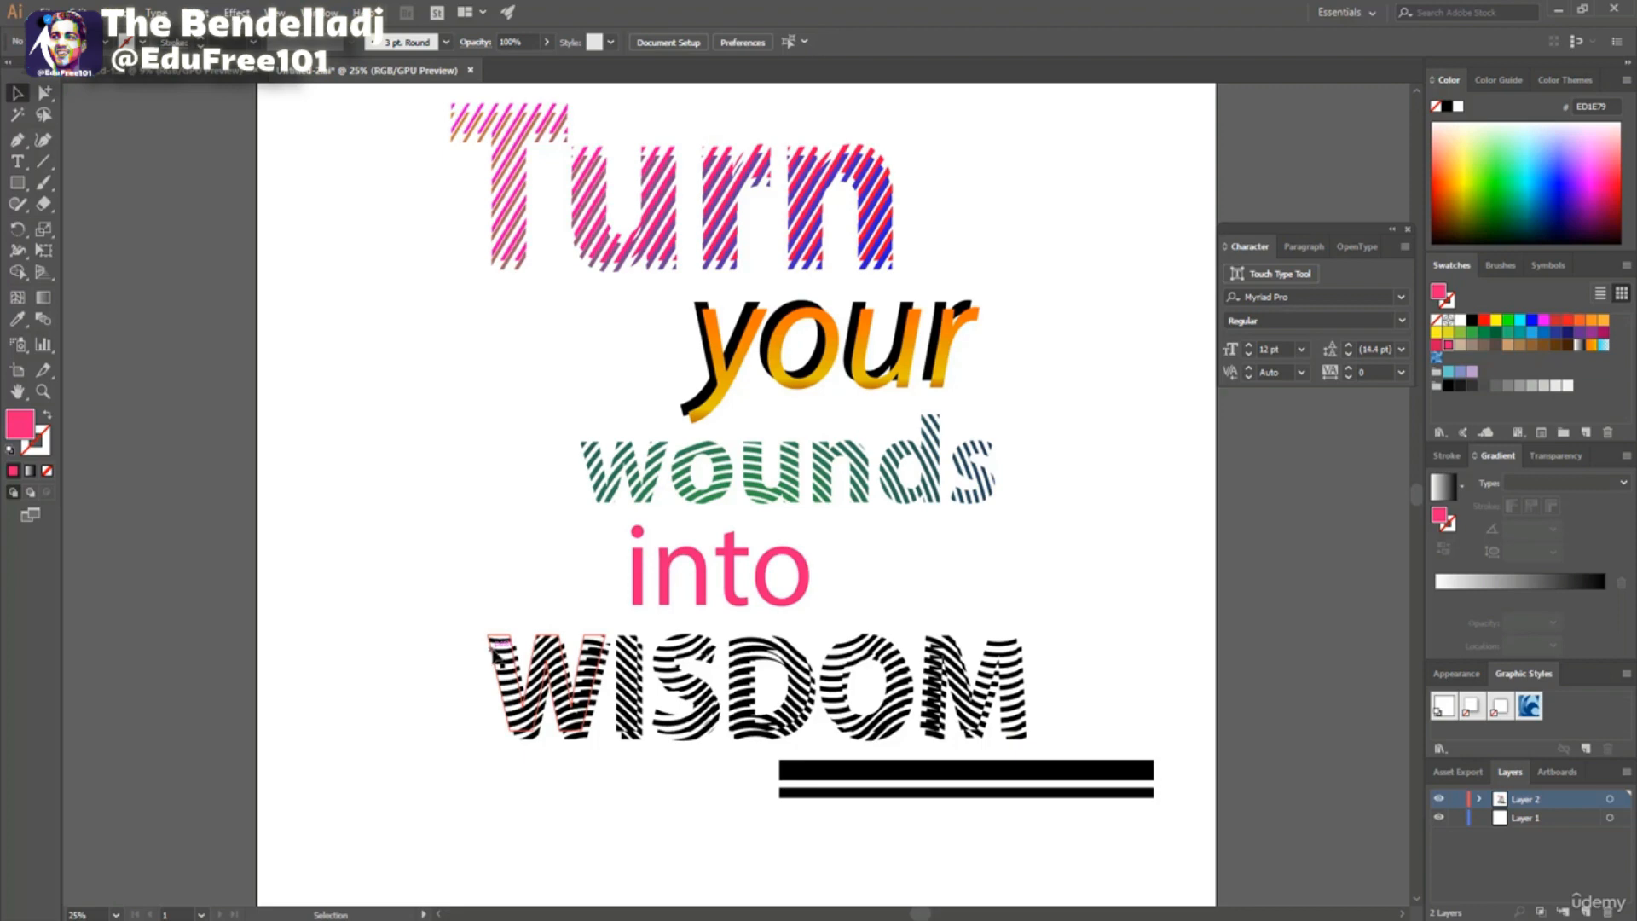
double_click(497, 652)
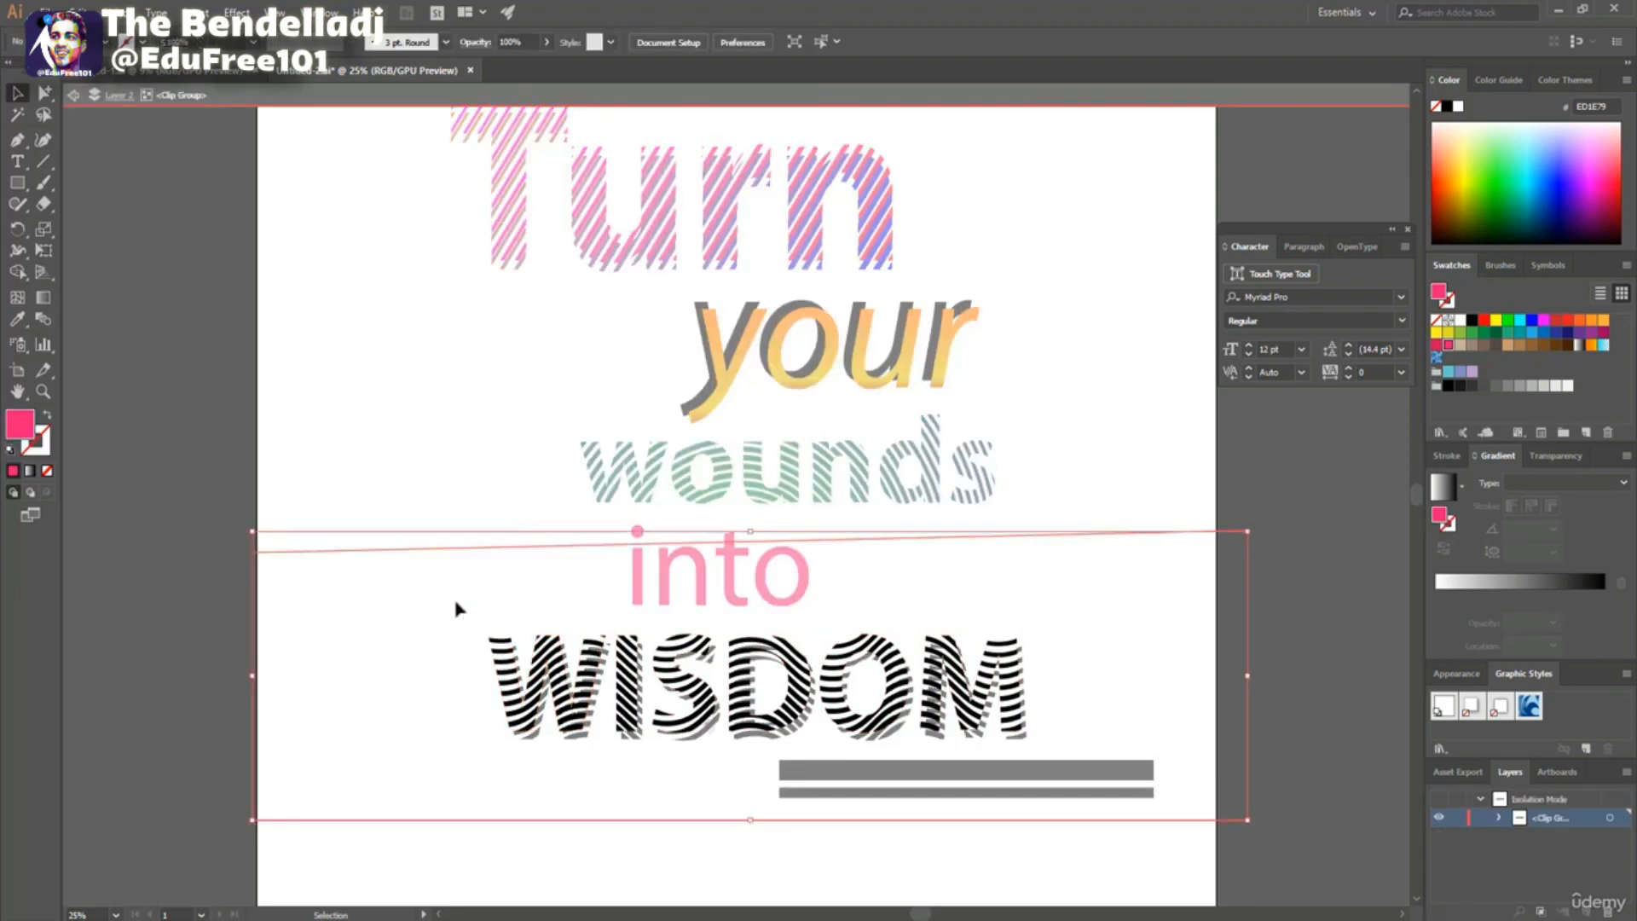
click(44, 94)
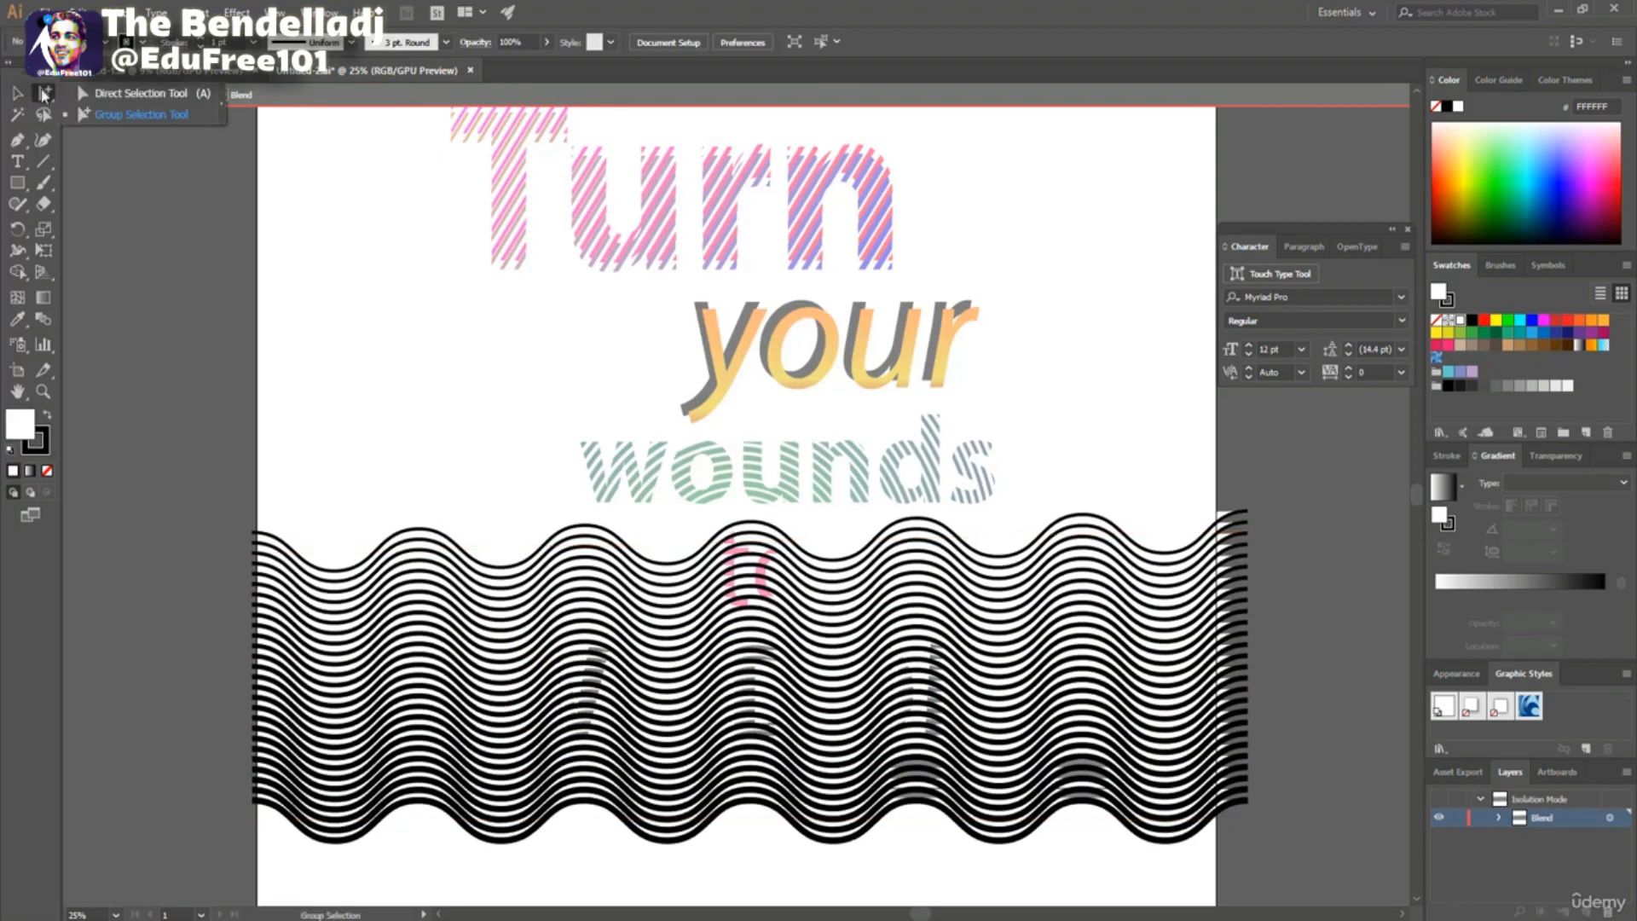
click(432, 535)
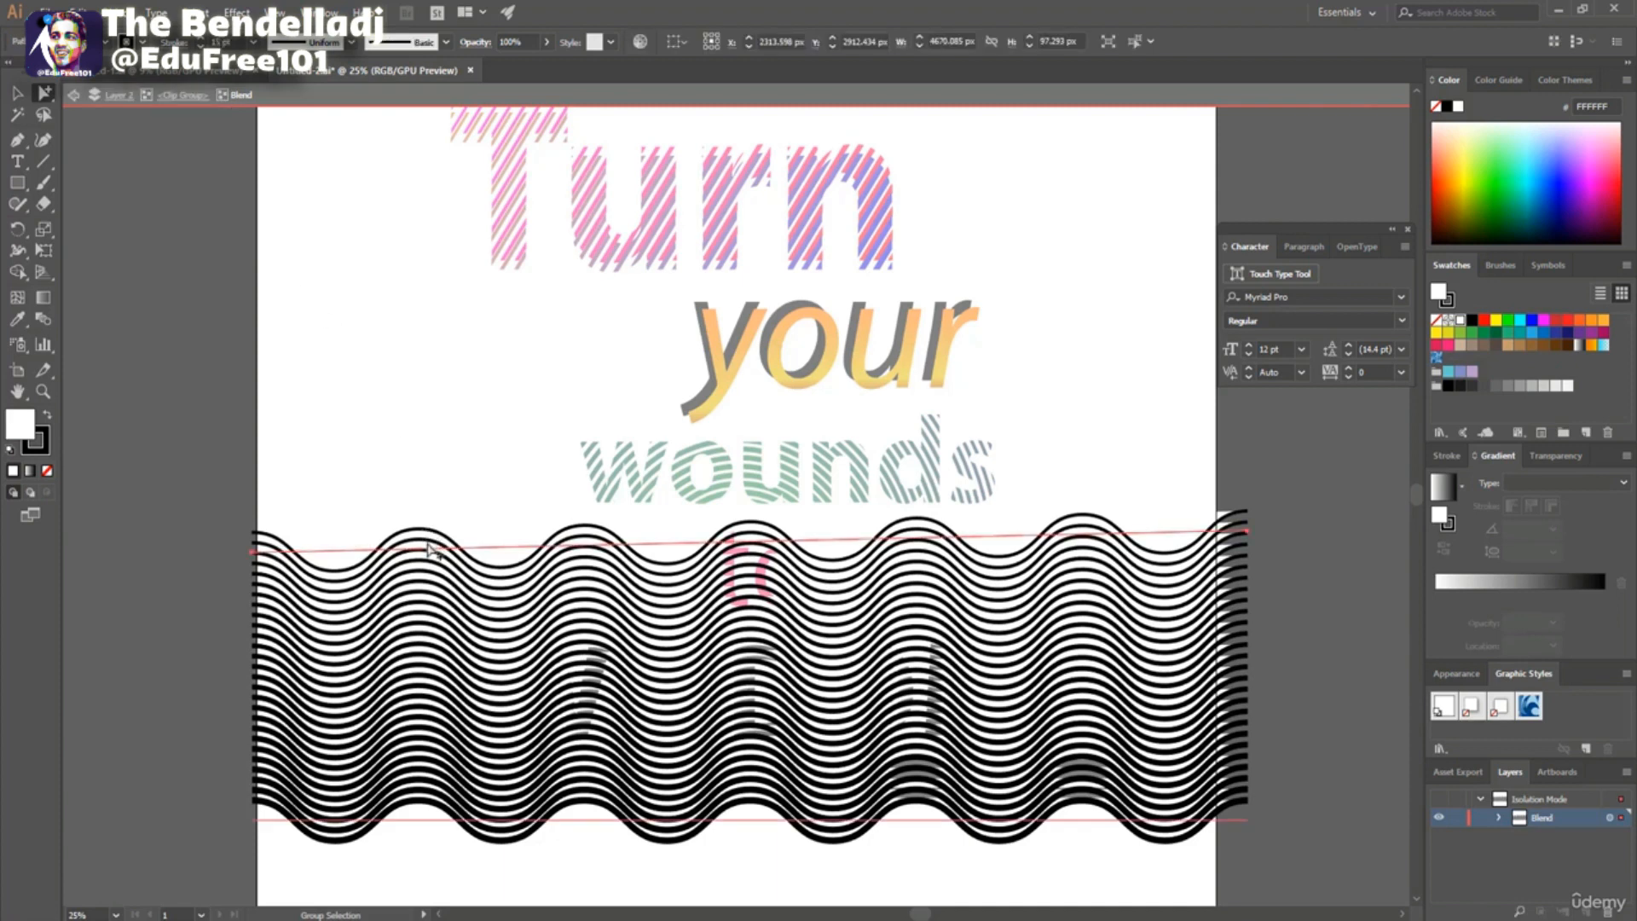
click(419, 533)
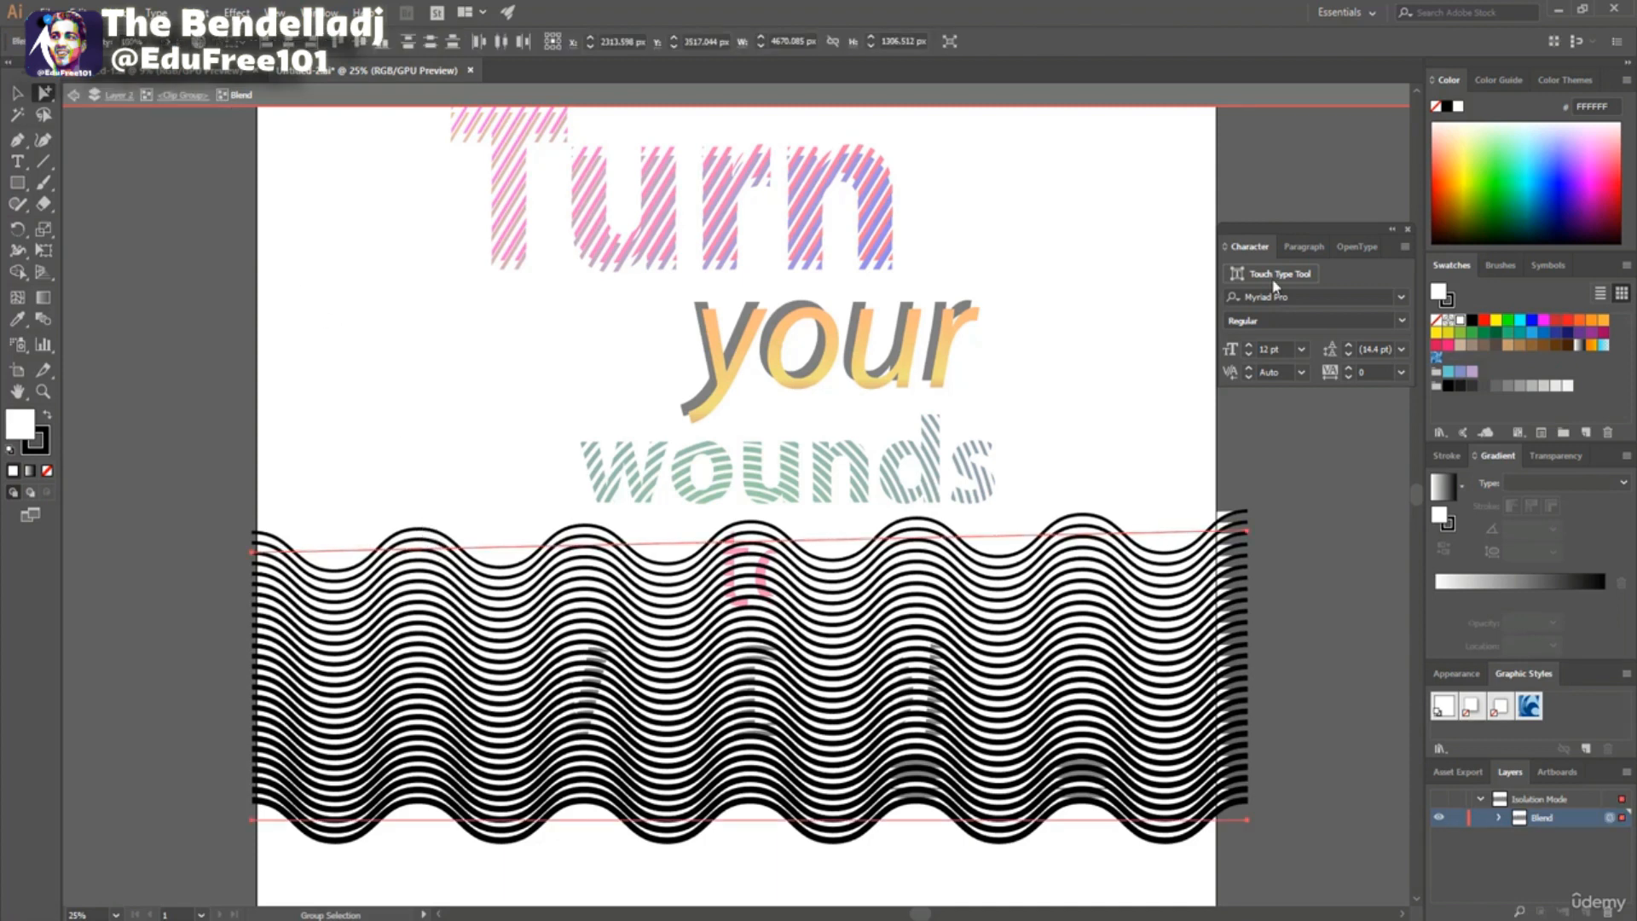
click(1447, 301)
click(1484, 320)
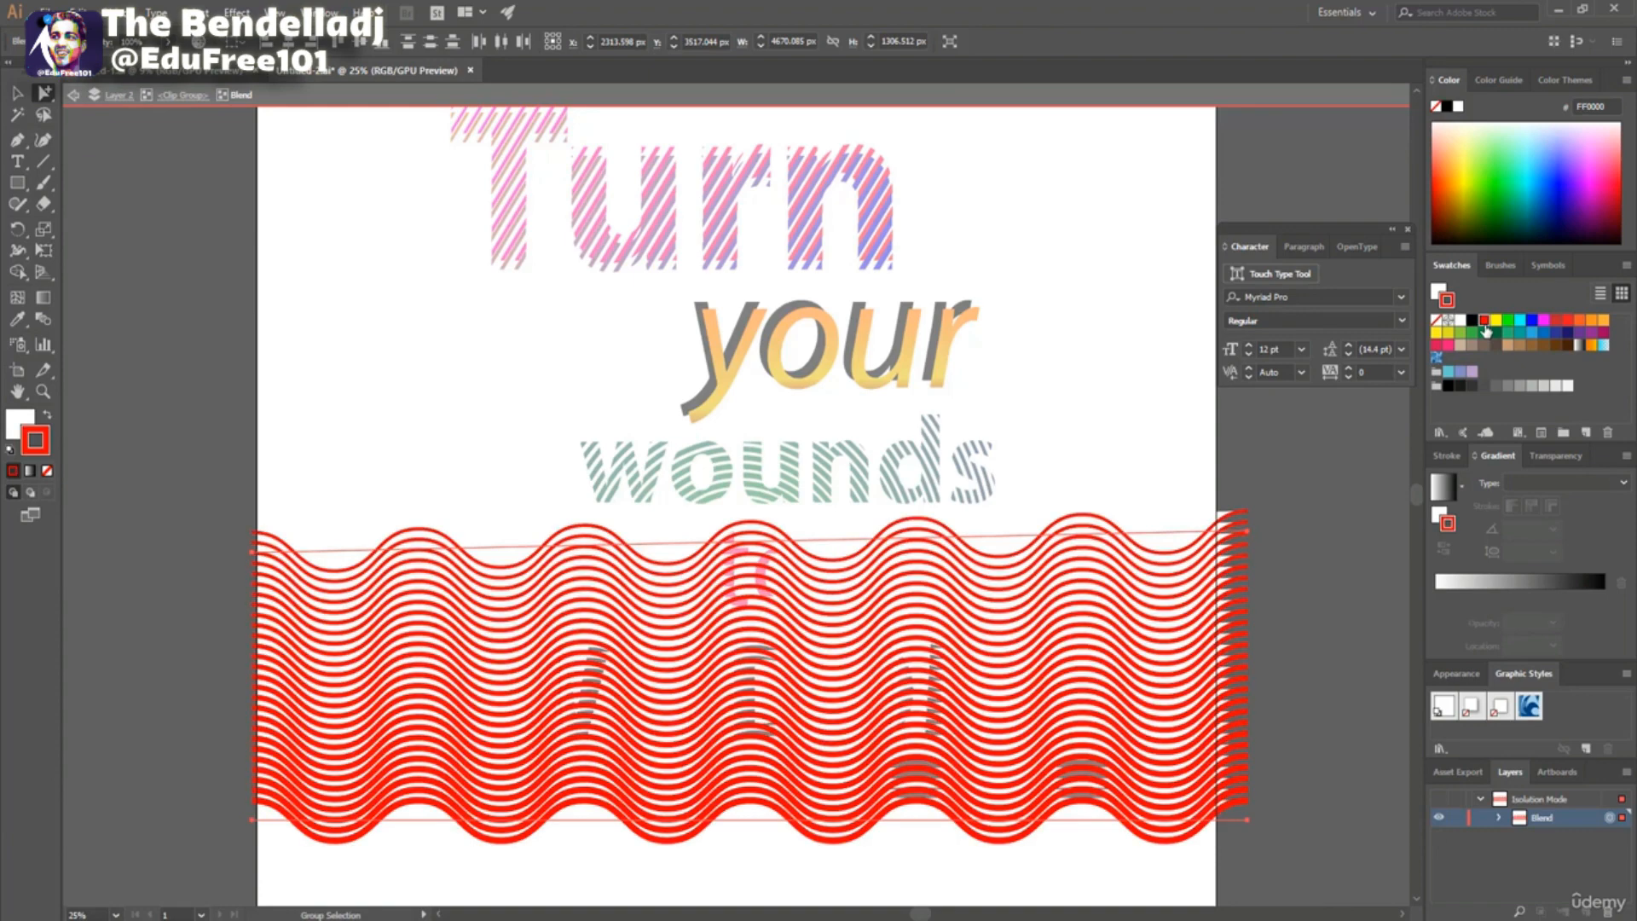
Lower the opacity of the upper "WISDOM" blend's end lines to 90% and leave isolation mode.
click(1554, 457)
click(1598, 480)
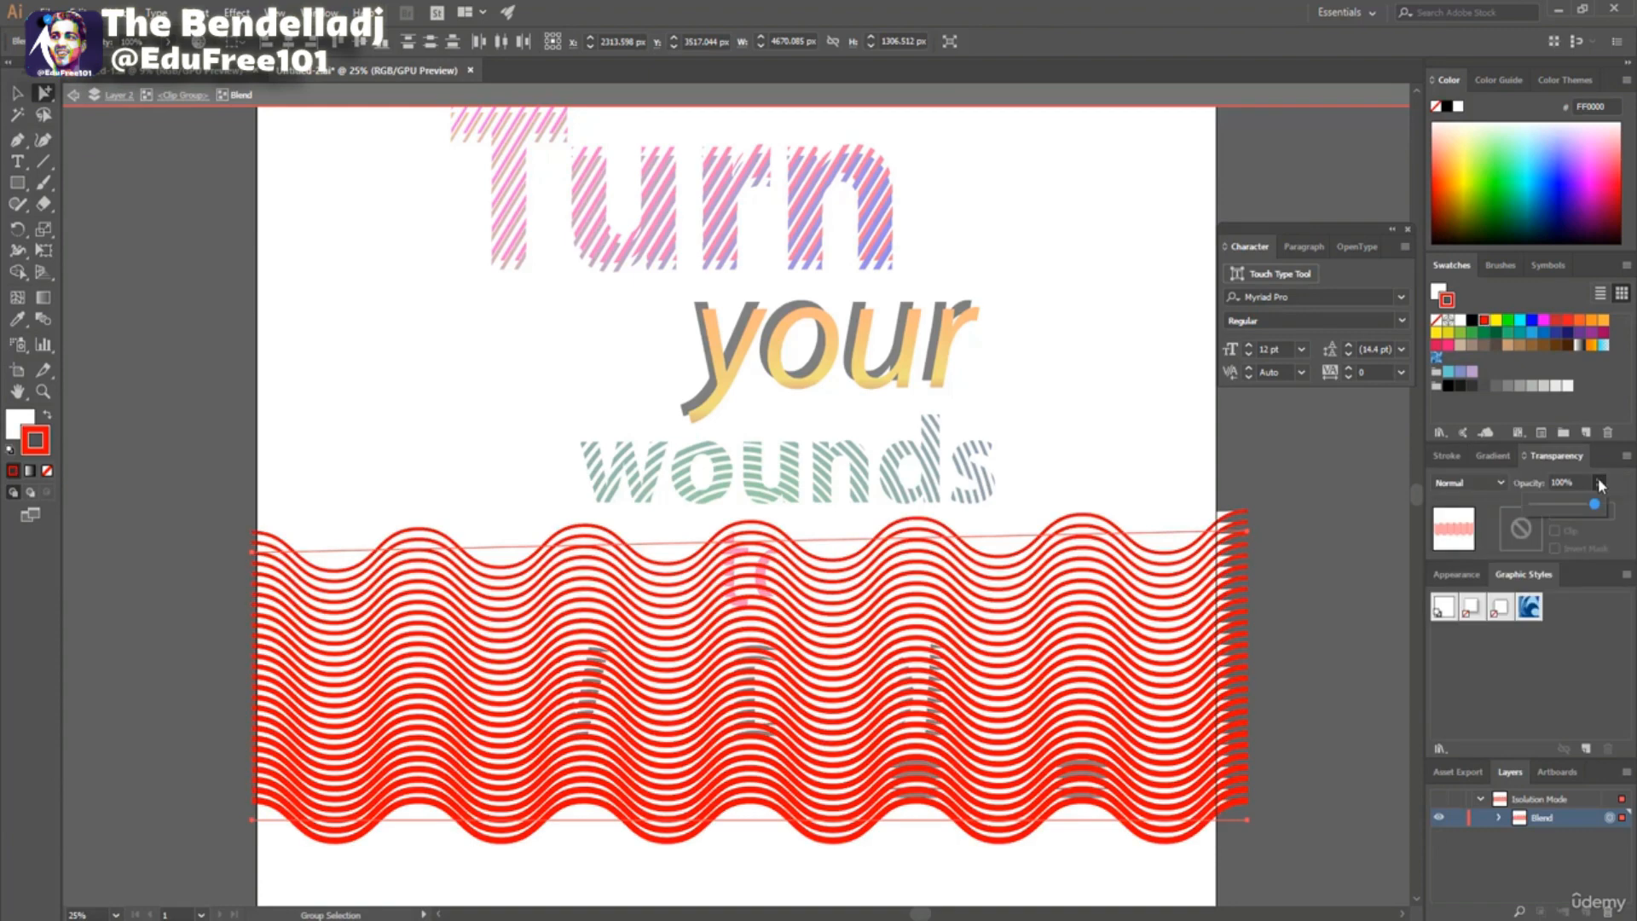
drag(1598, 507, 1591, 506)
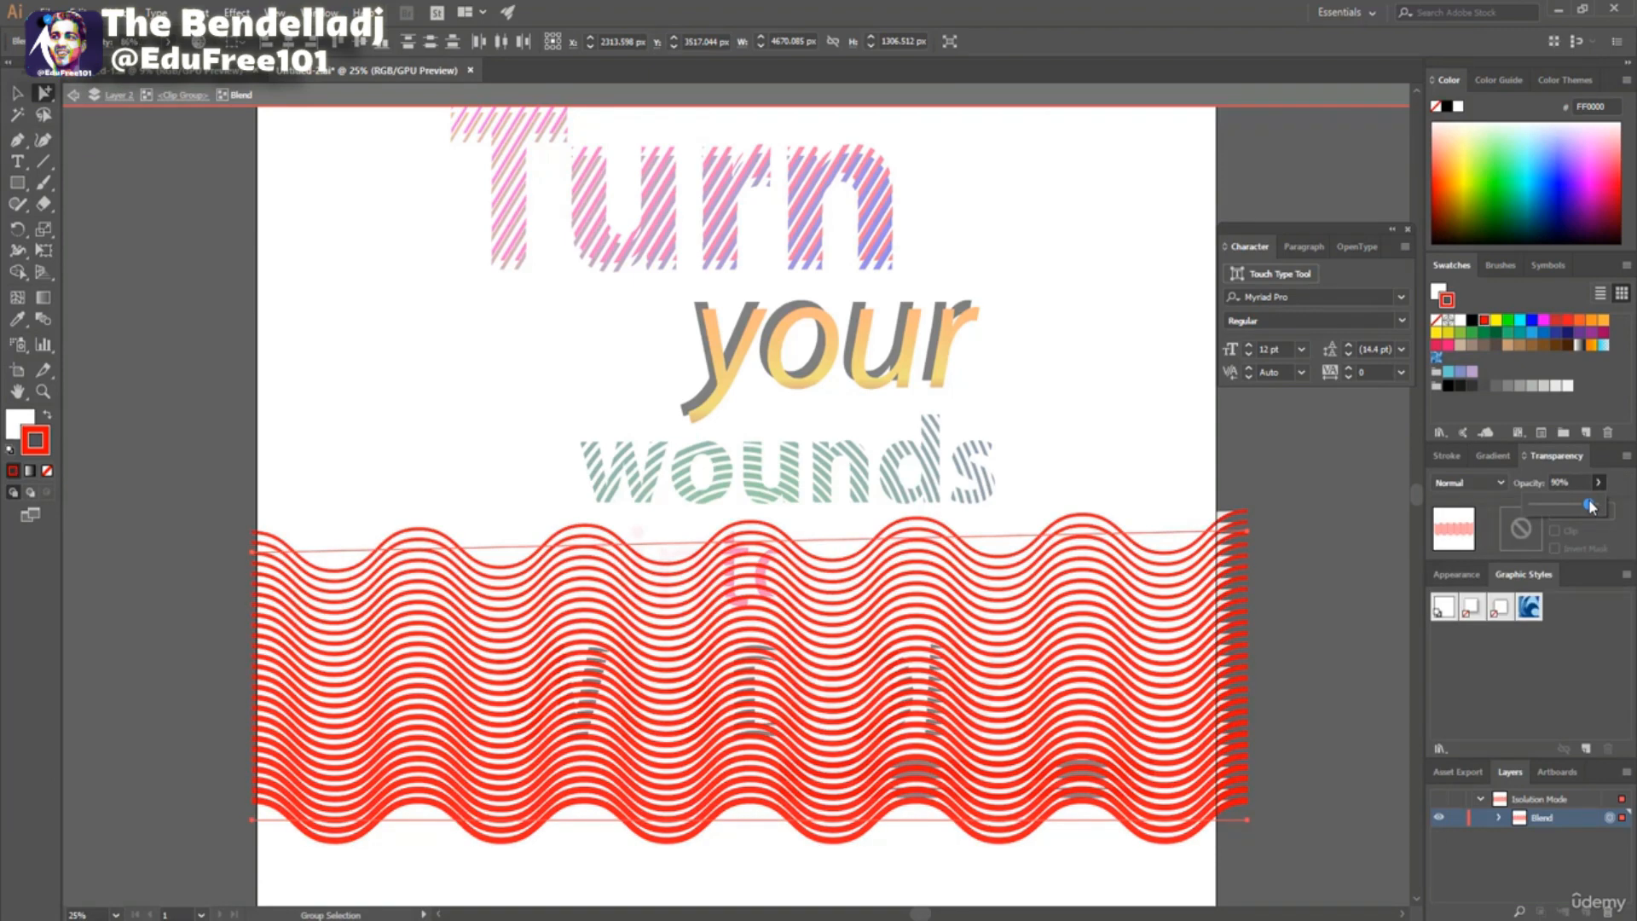
double_click(359, 375)
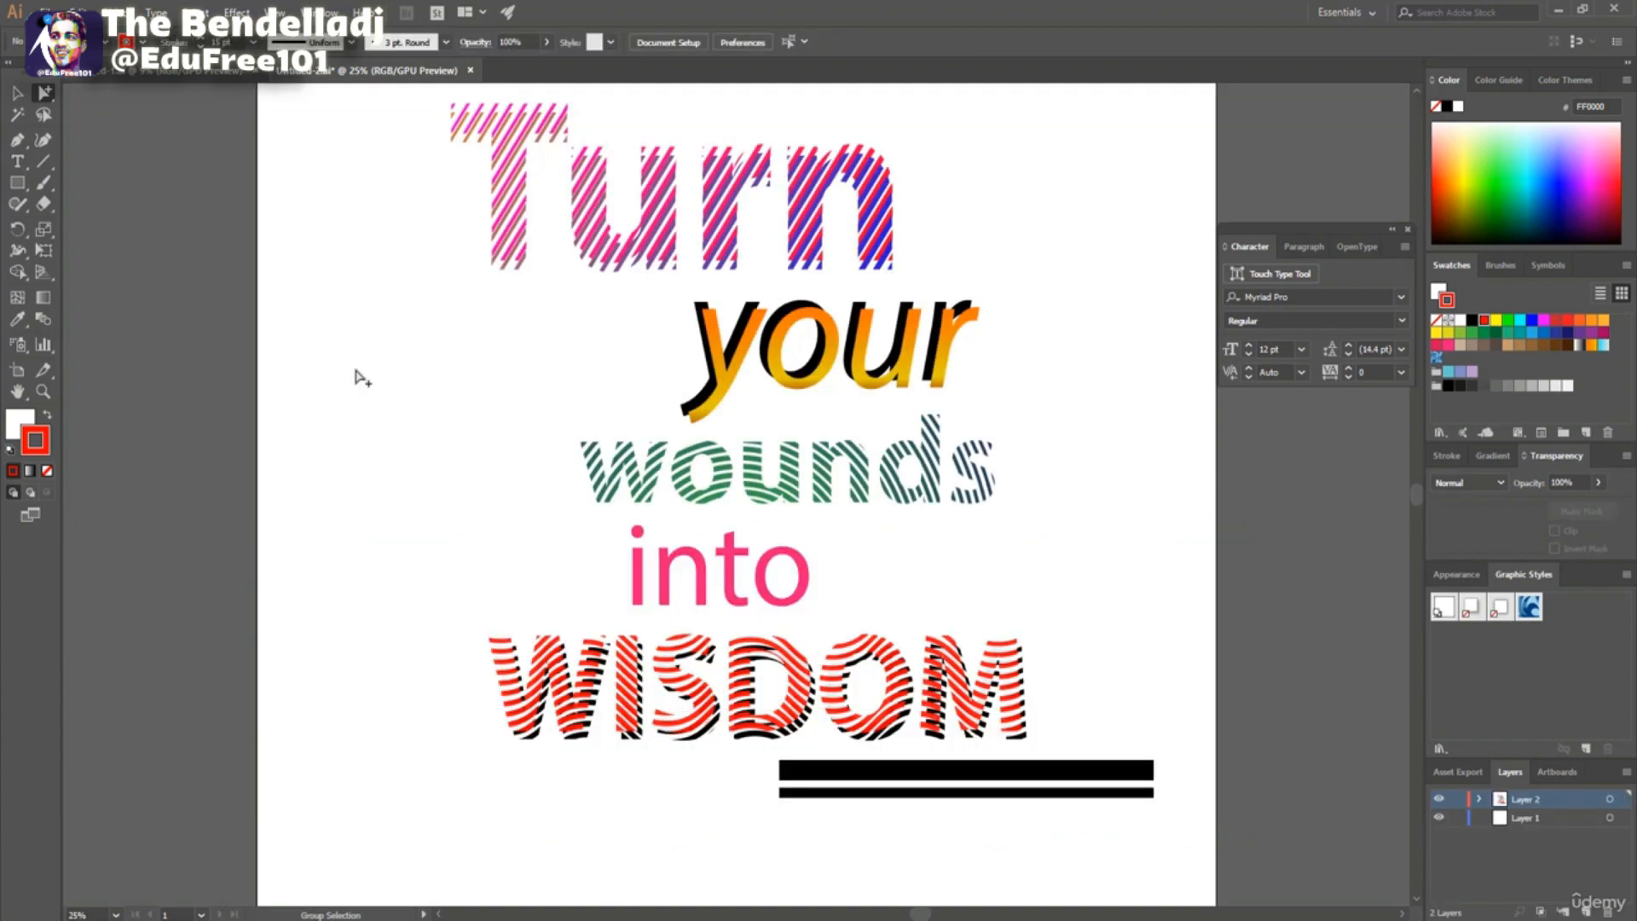
Isolate the wavy blend inside the lower "WISDOM" copy, colour its upper end line's stroke light orange (FBB03B), and leave isolation mode.
click(589, 744)
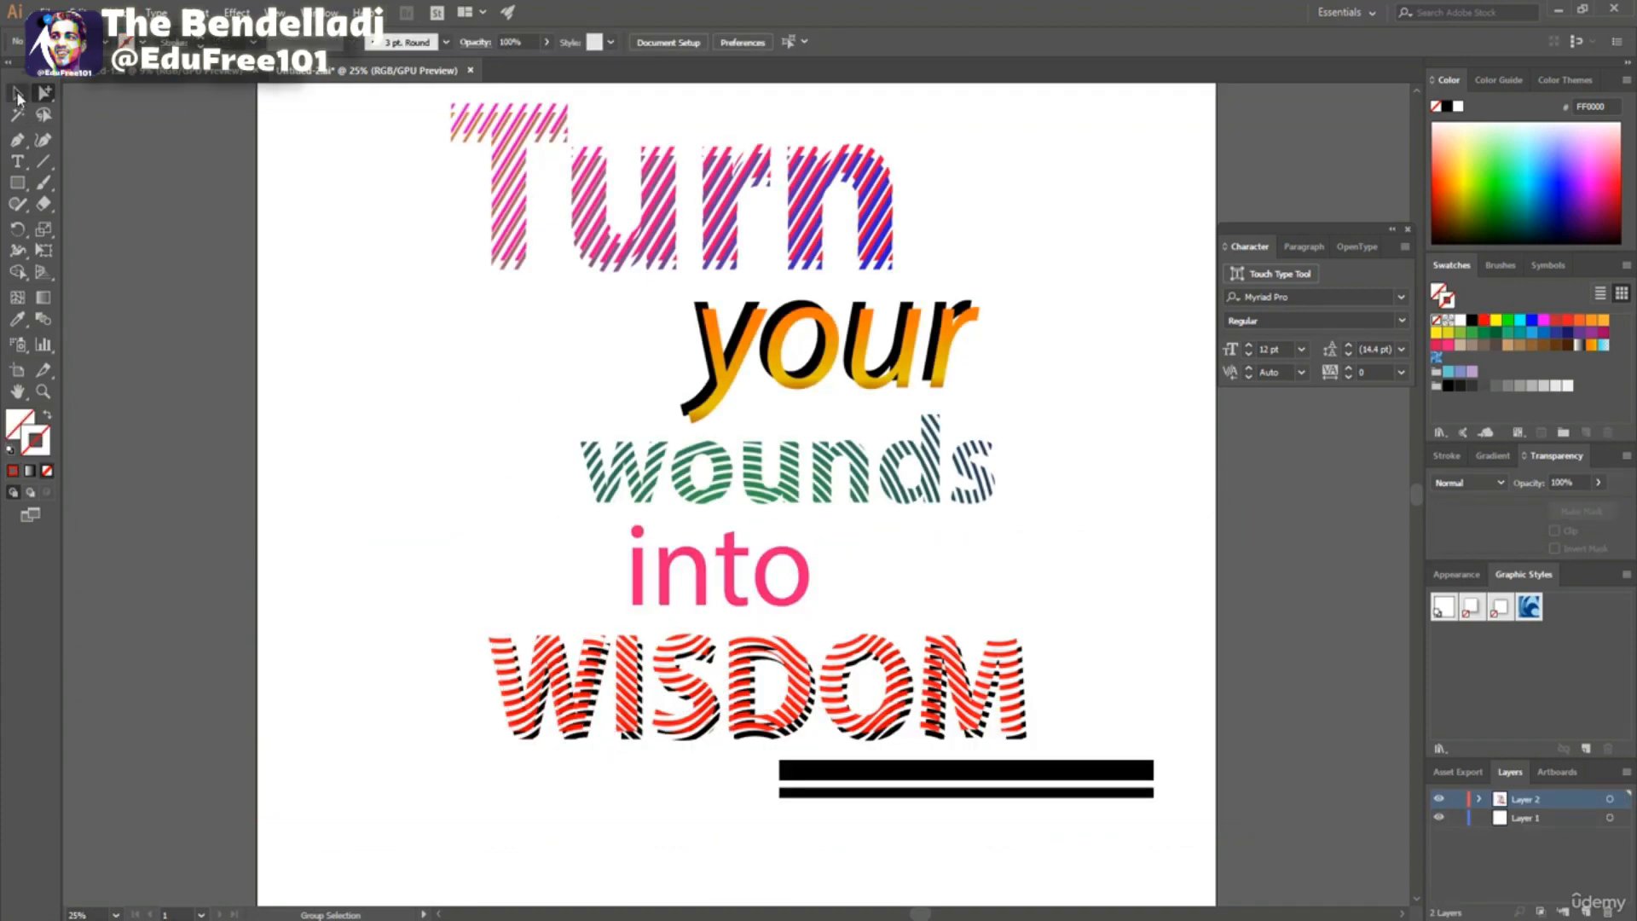
click(17, 94)
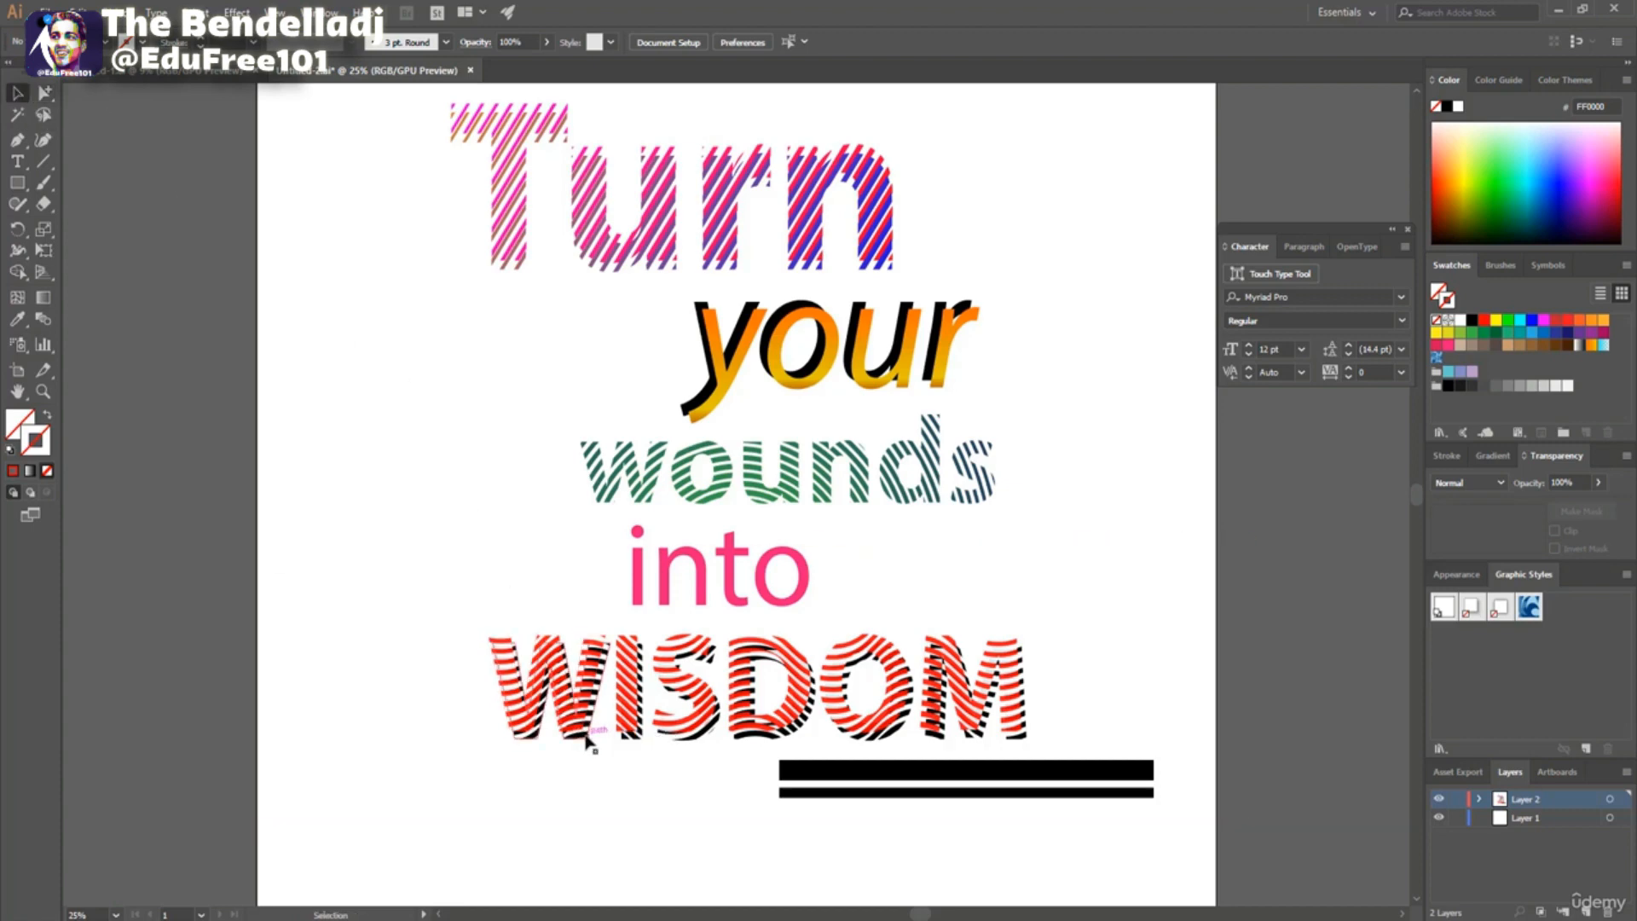
double_click(588, 745)
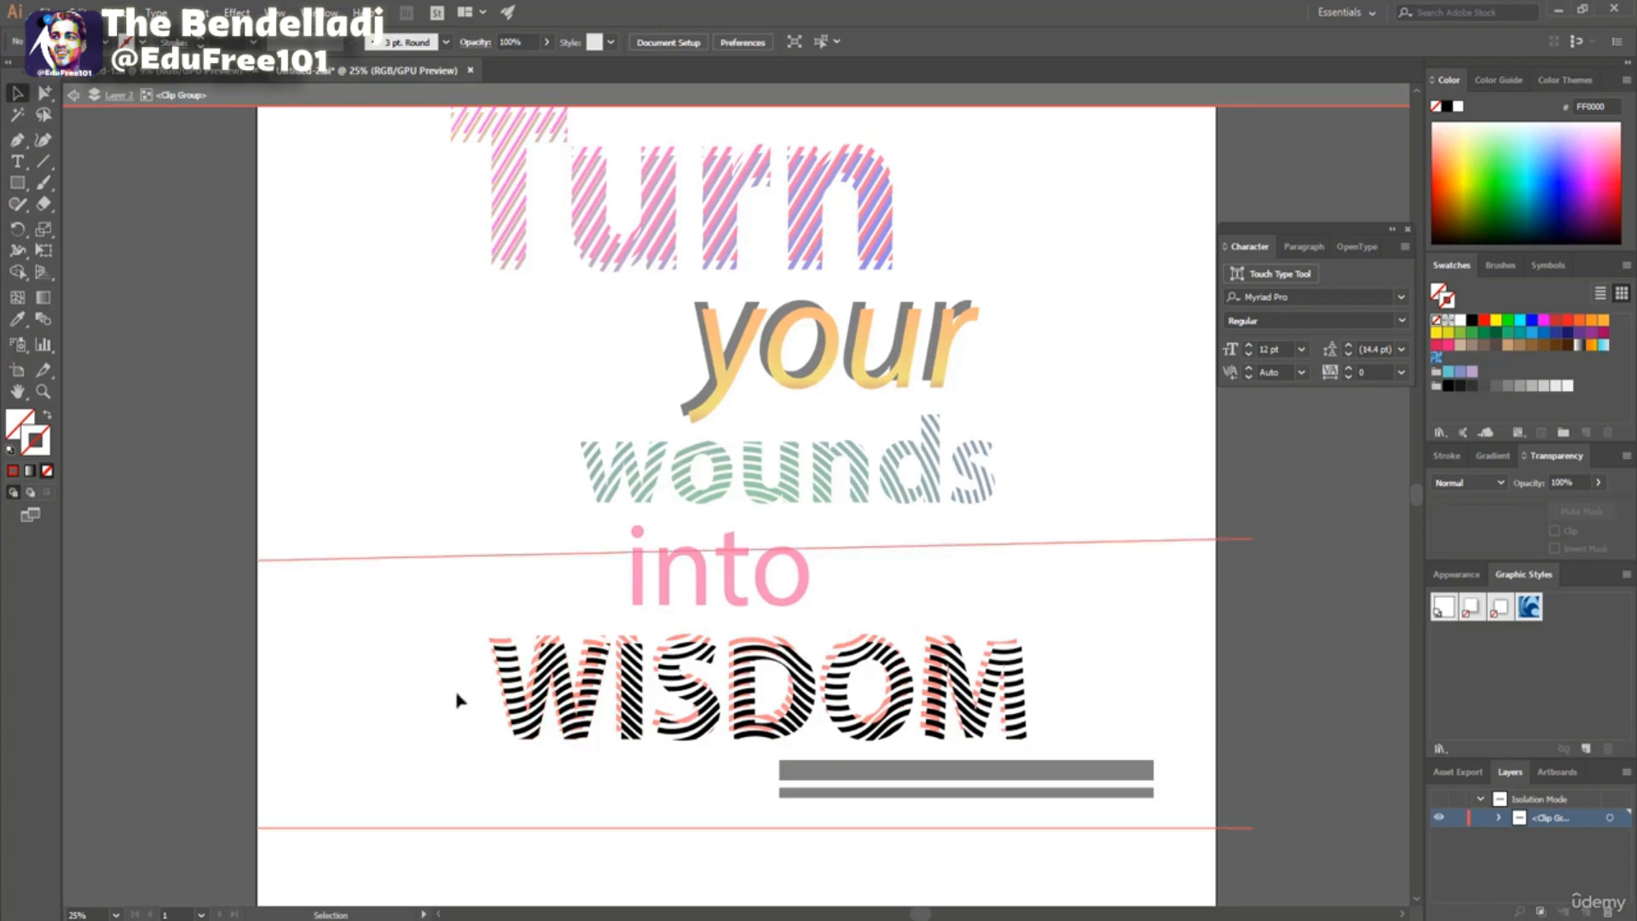
double_click(457, 694)
click(46, 92)
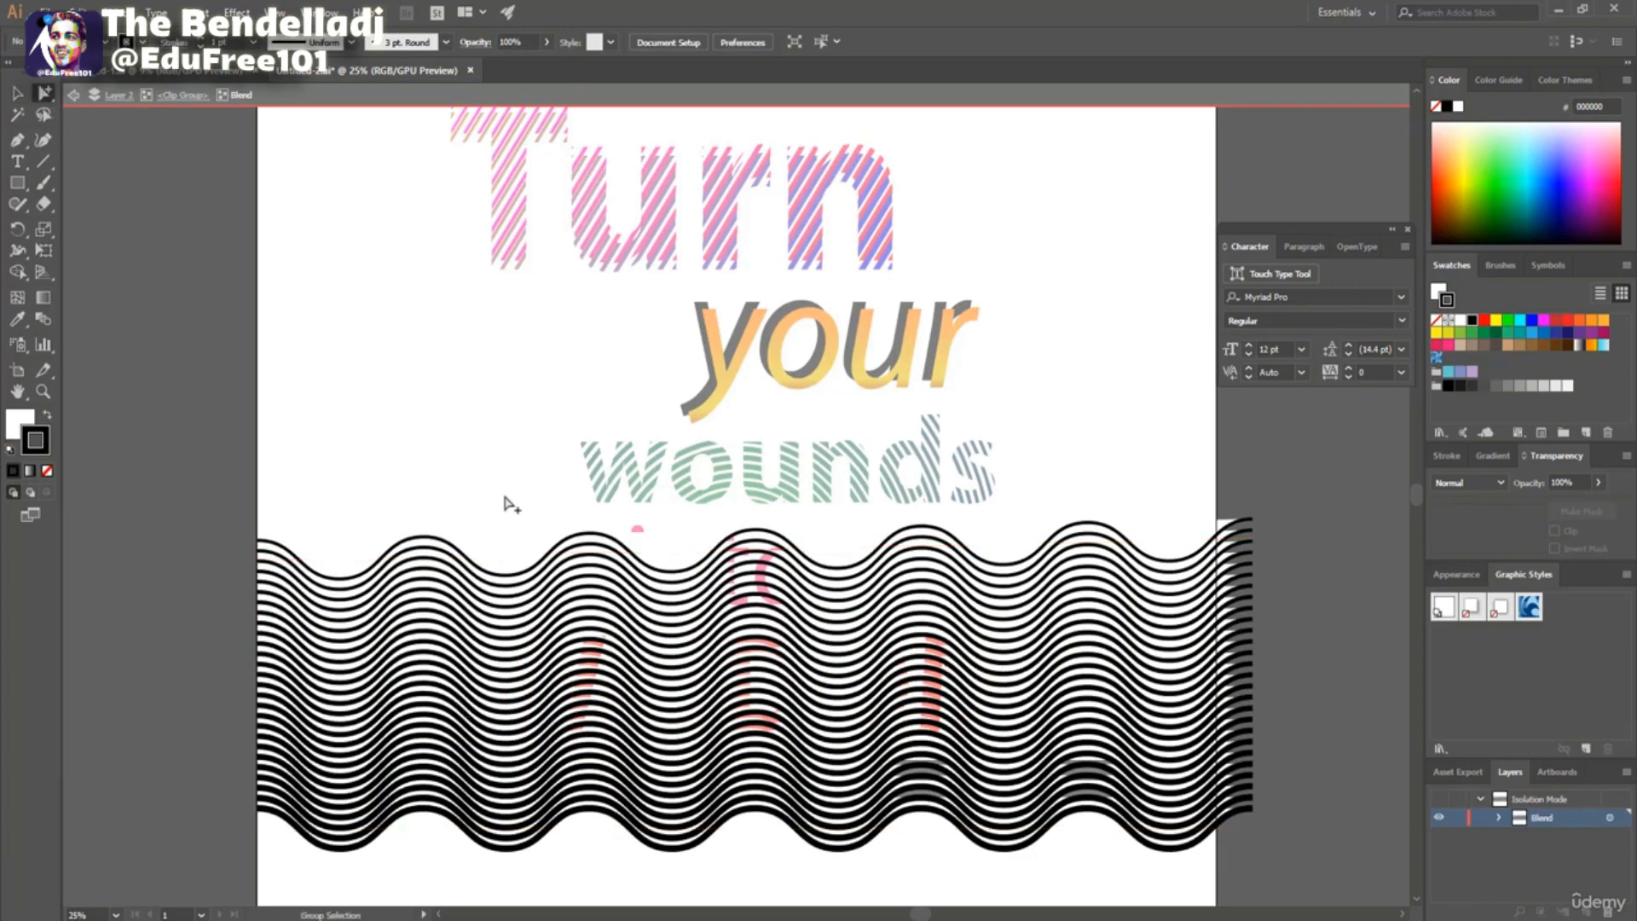
click(534, 574)
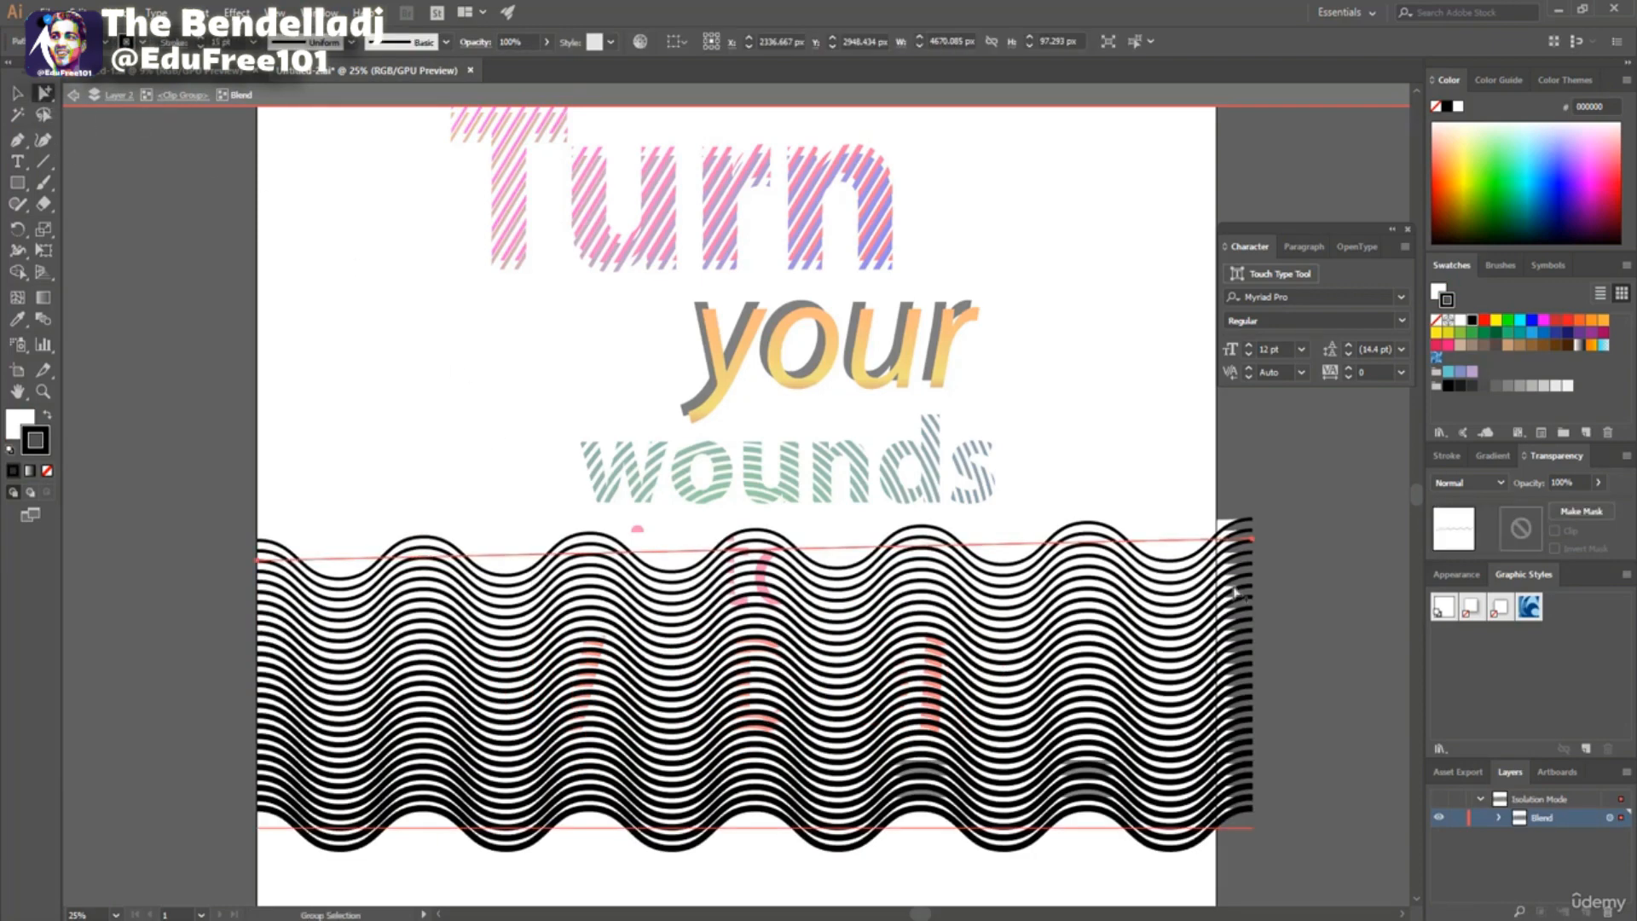
click(1603, 322)
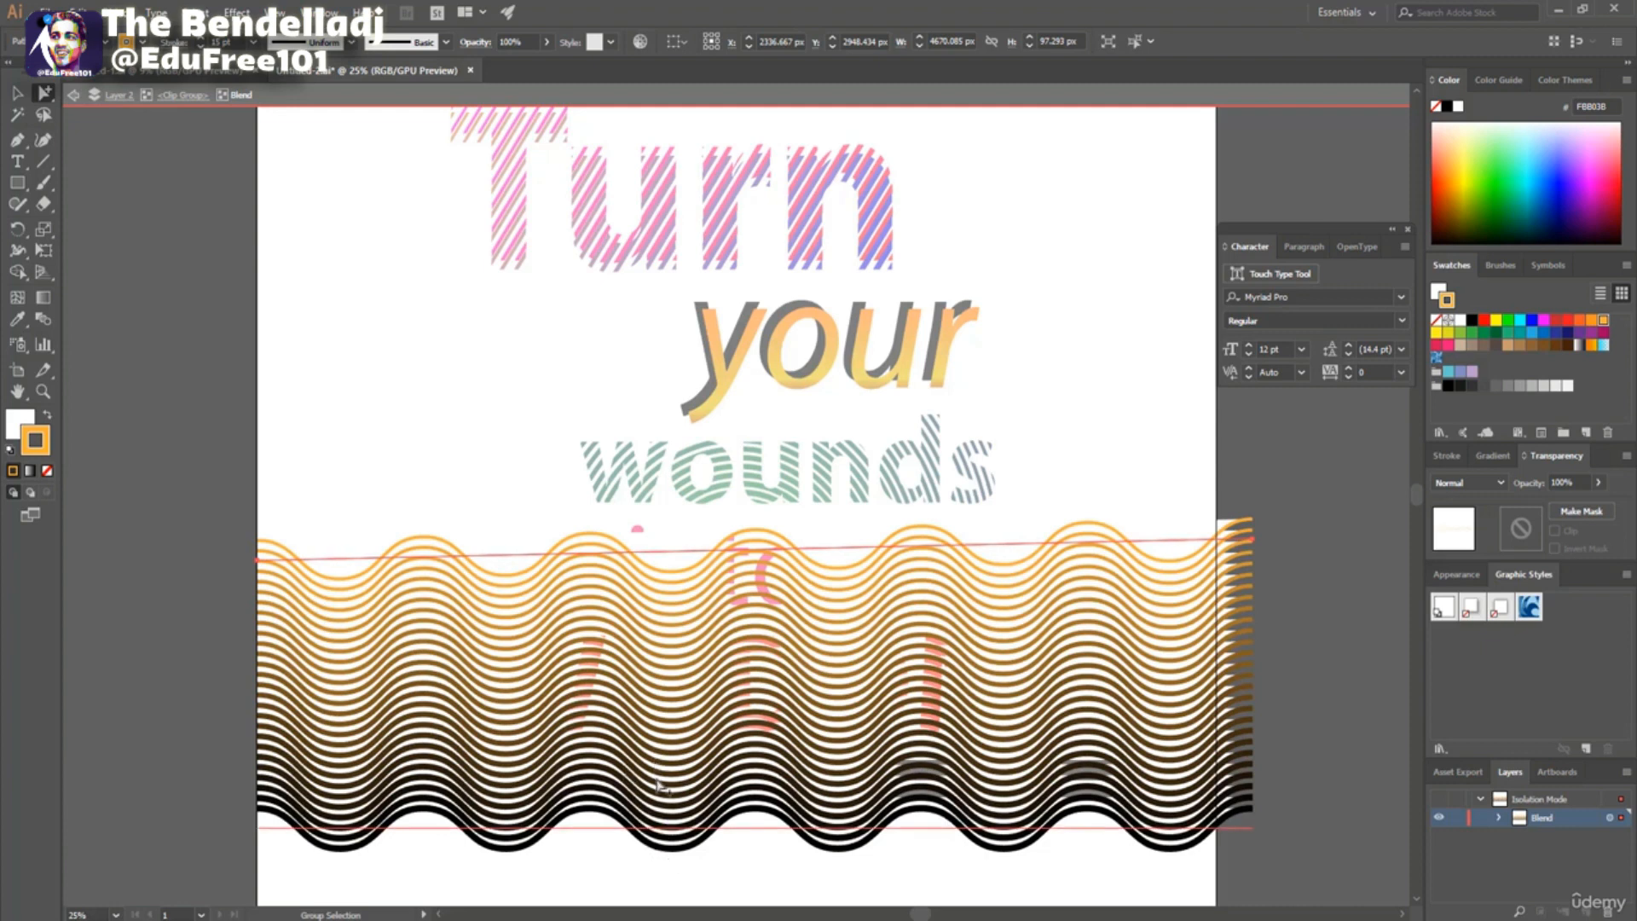
double_click(431, 429)
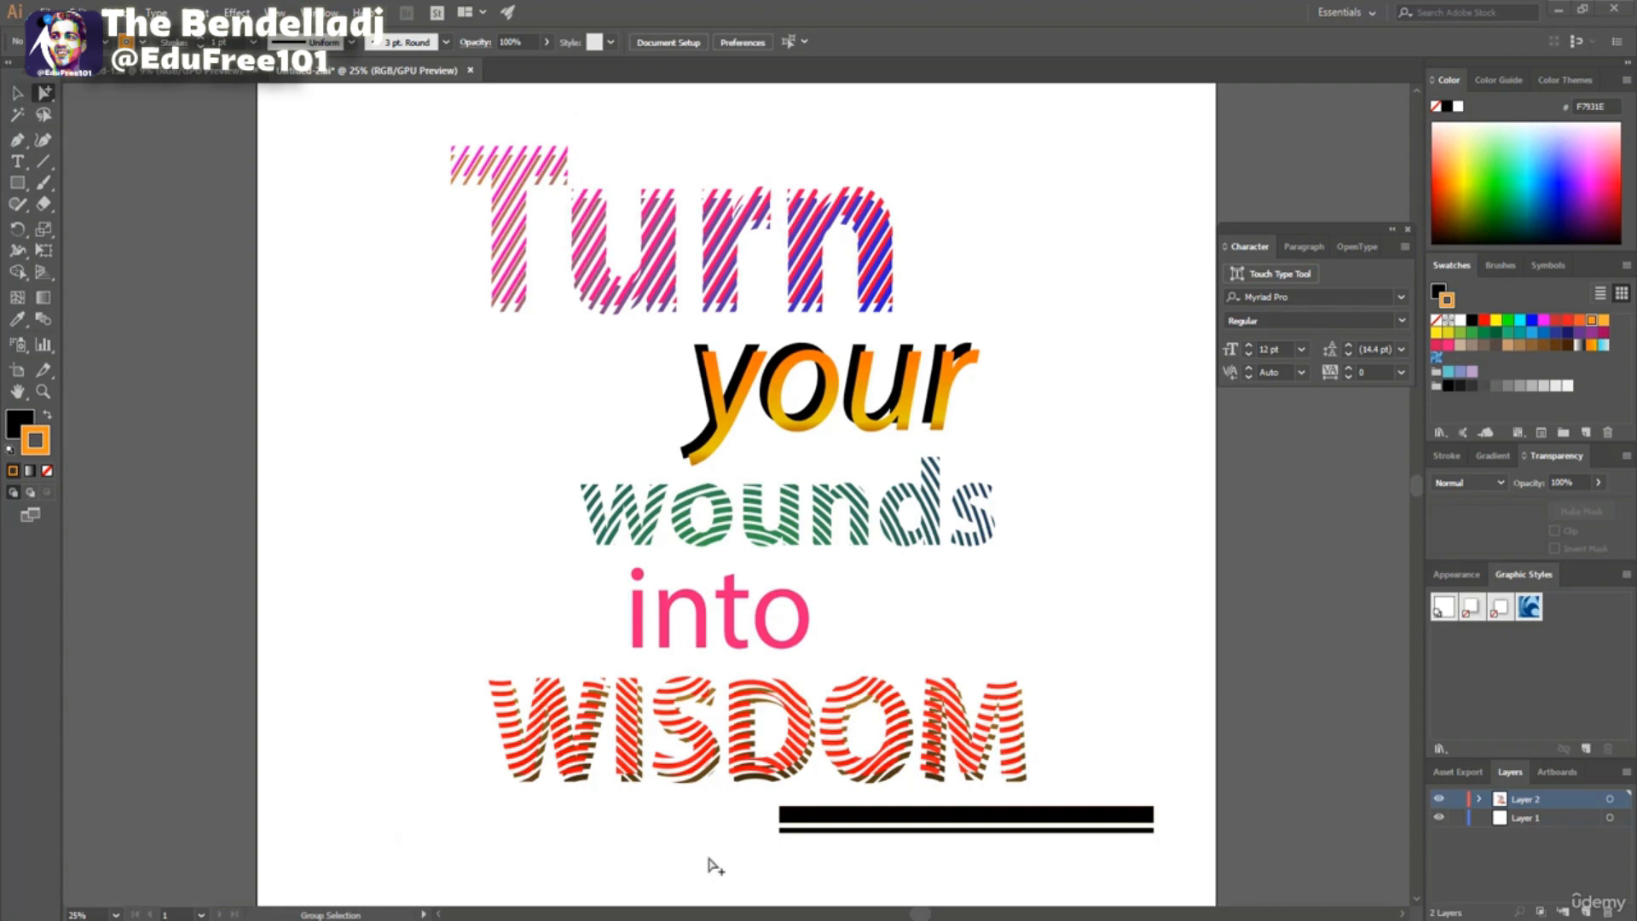
Fill the thick bar below "WISDOM" with a linear gradient running from blue (2100D4) to magenta (E900E4).
click(17, 92)
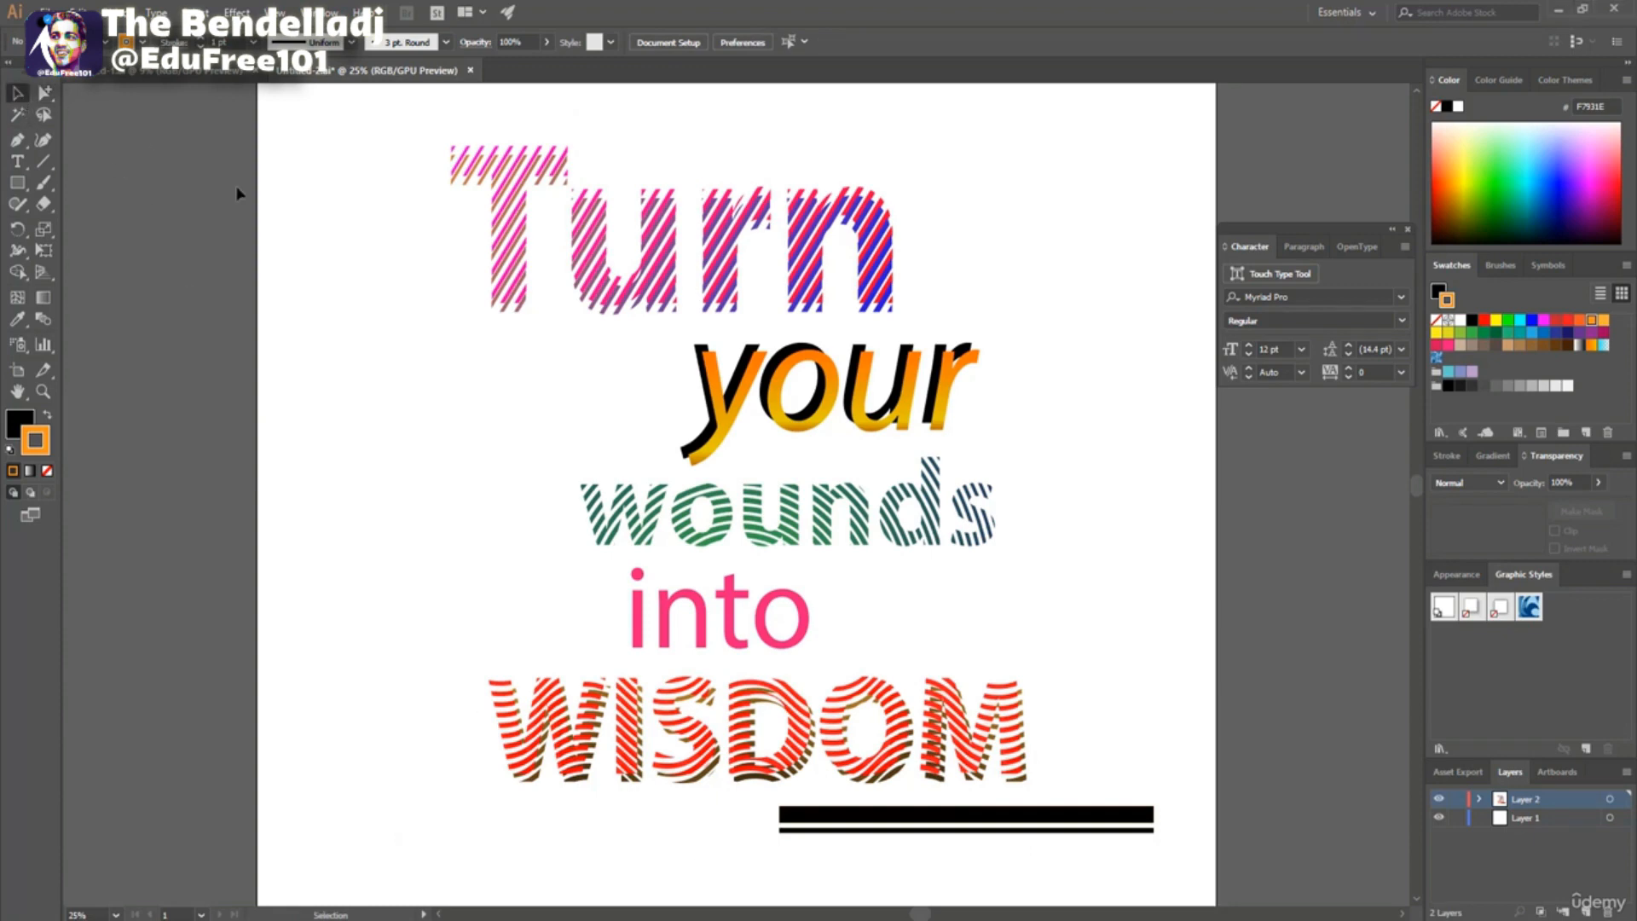
click(887, 814)
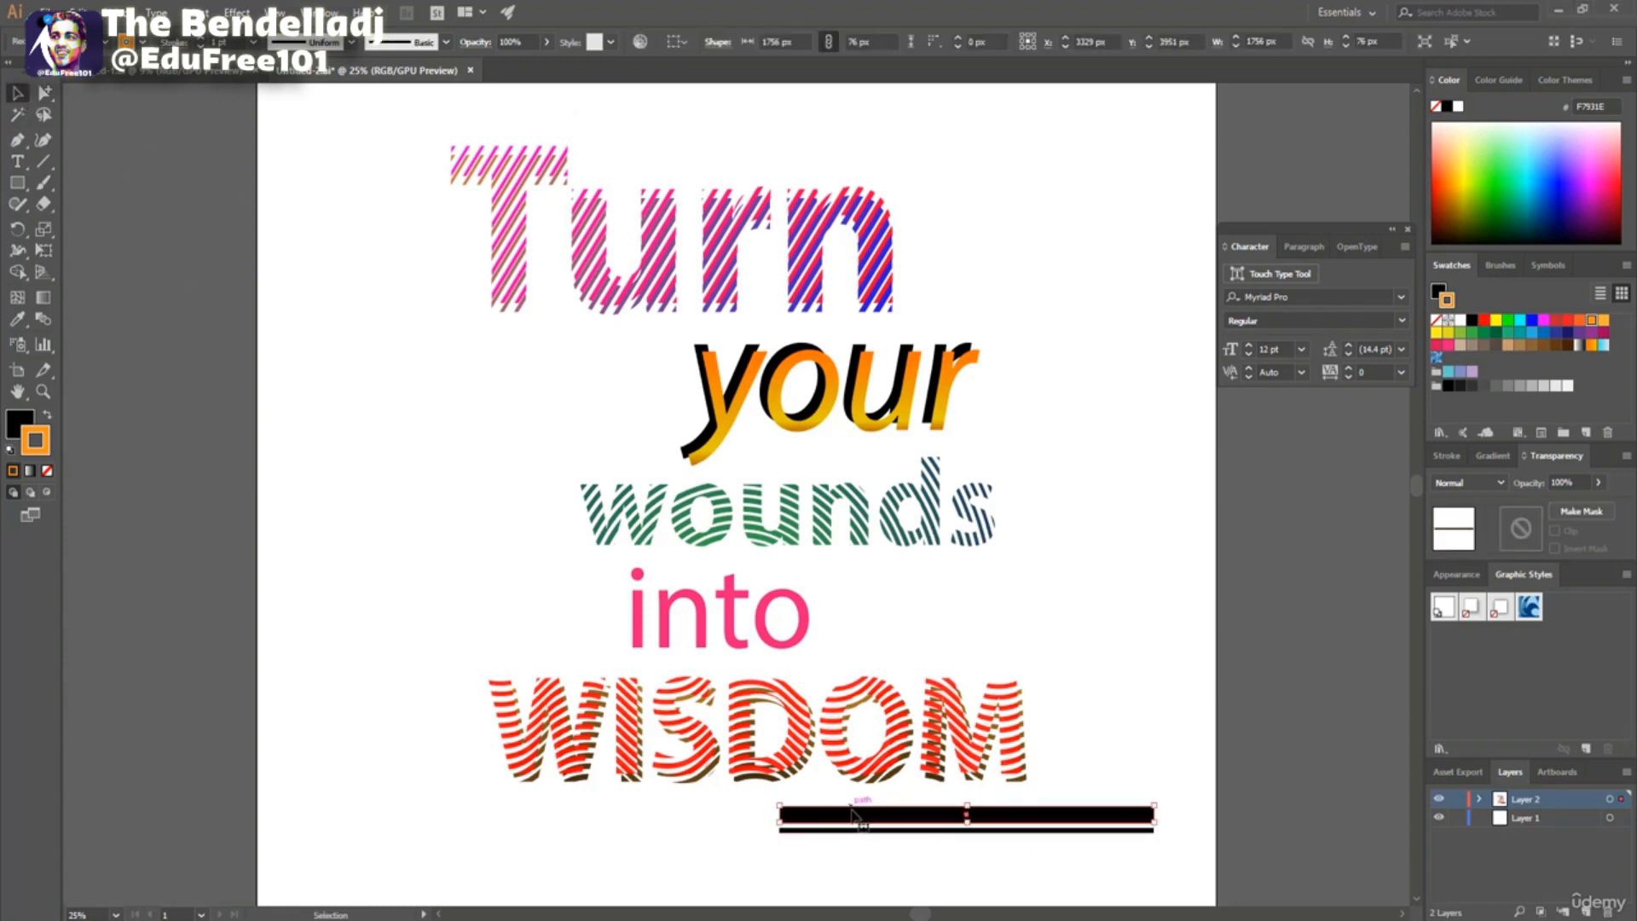
click(1490, 457)
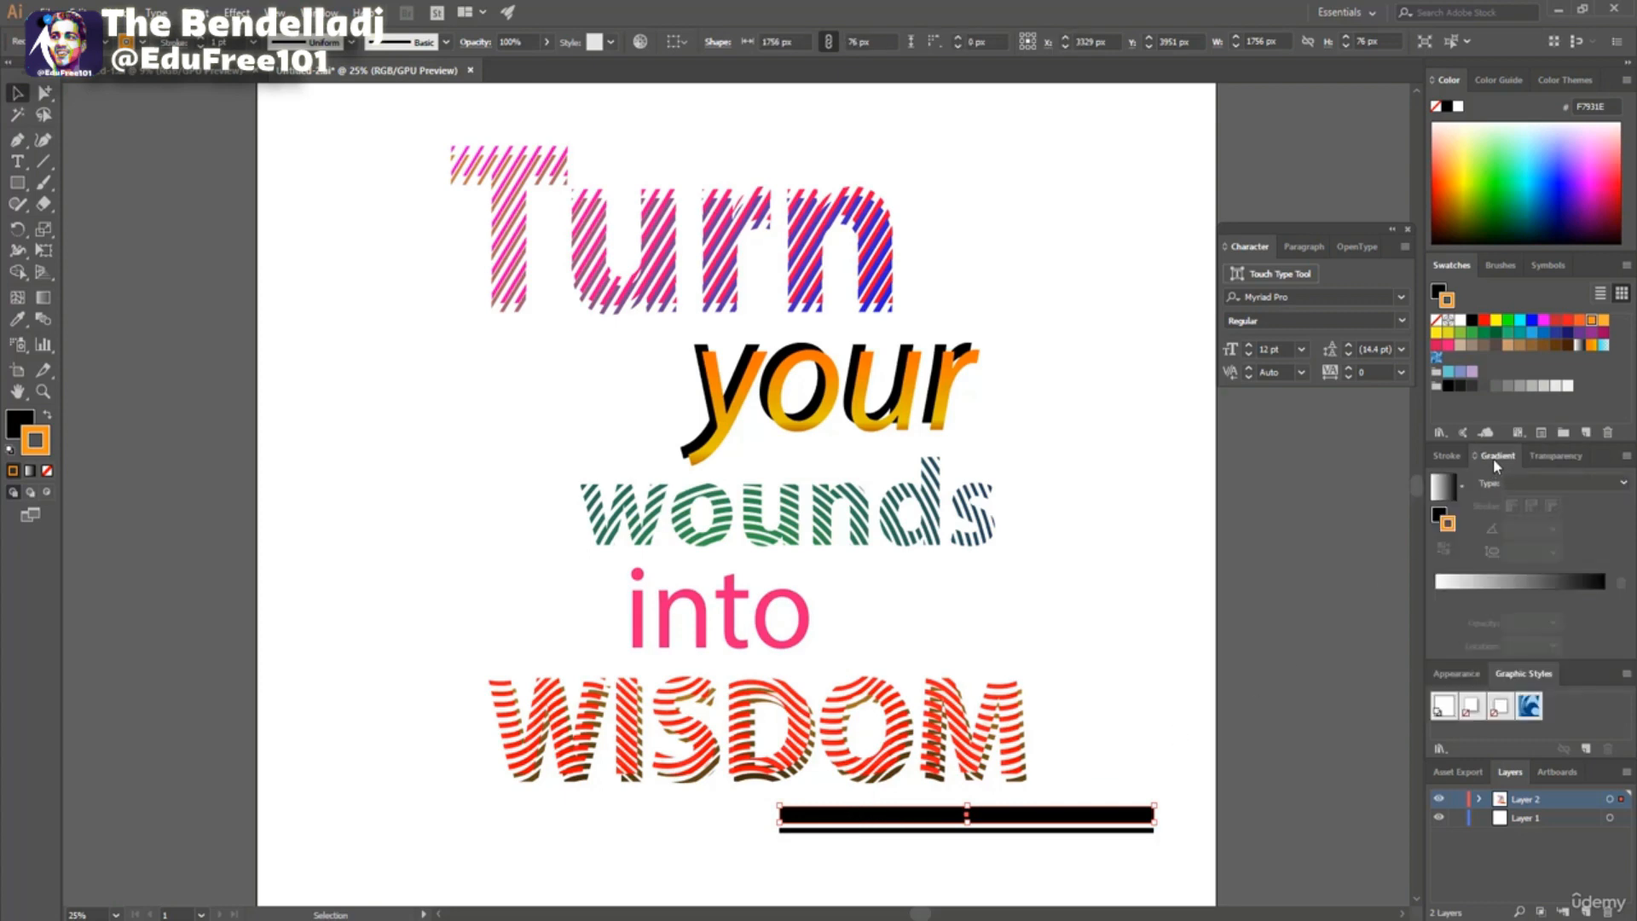
click(1438, 292)
click(1479, 587)
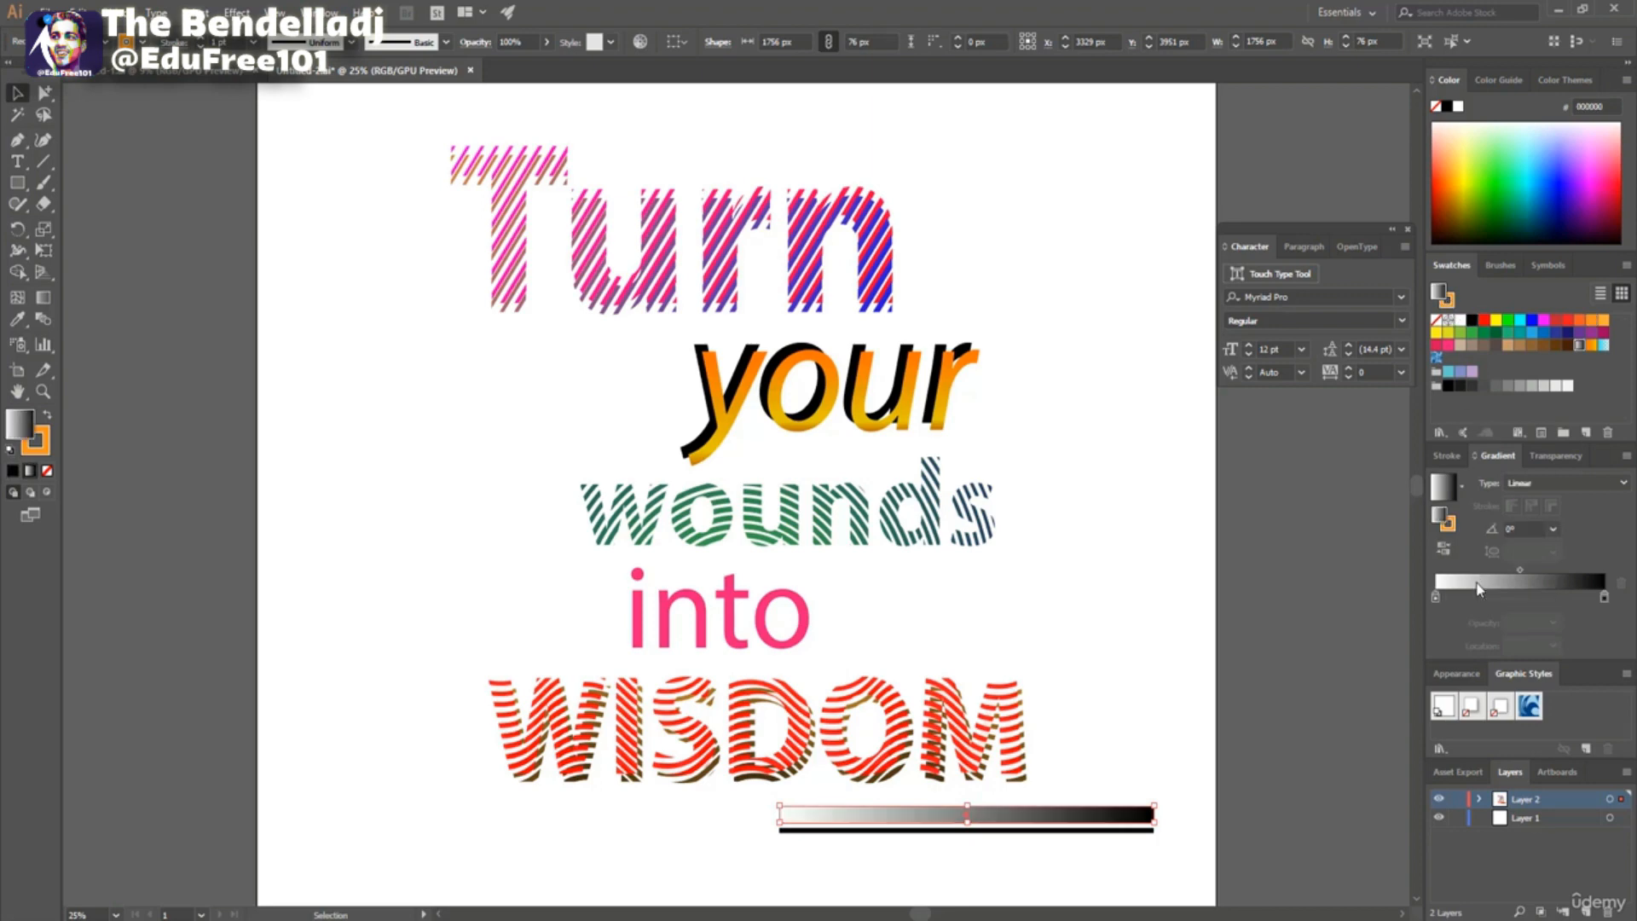
double_click(1436, 597)
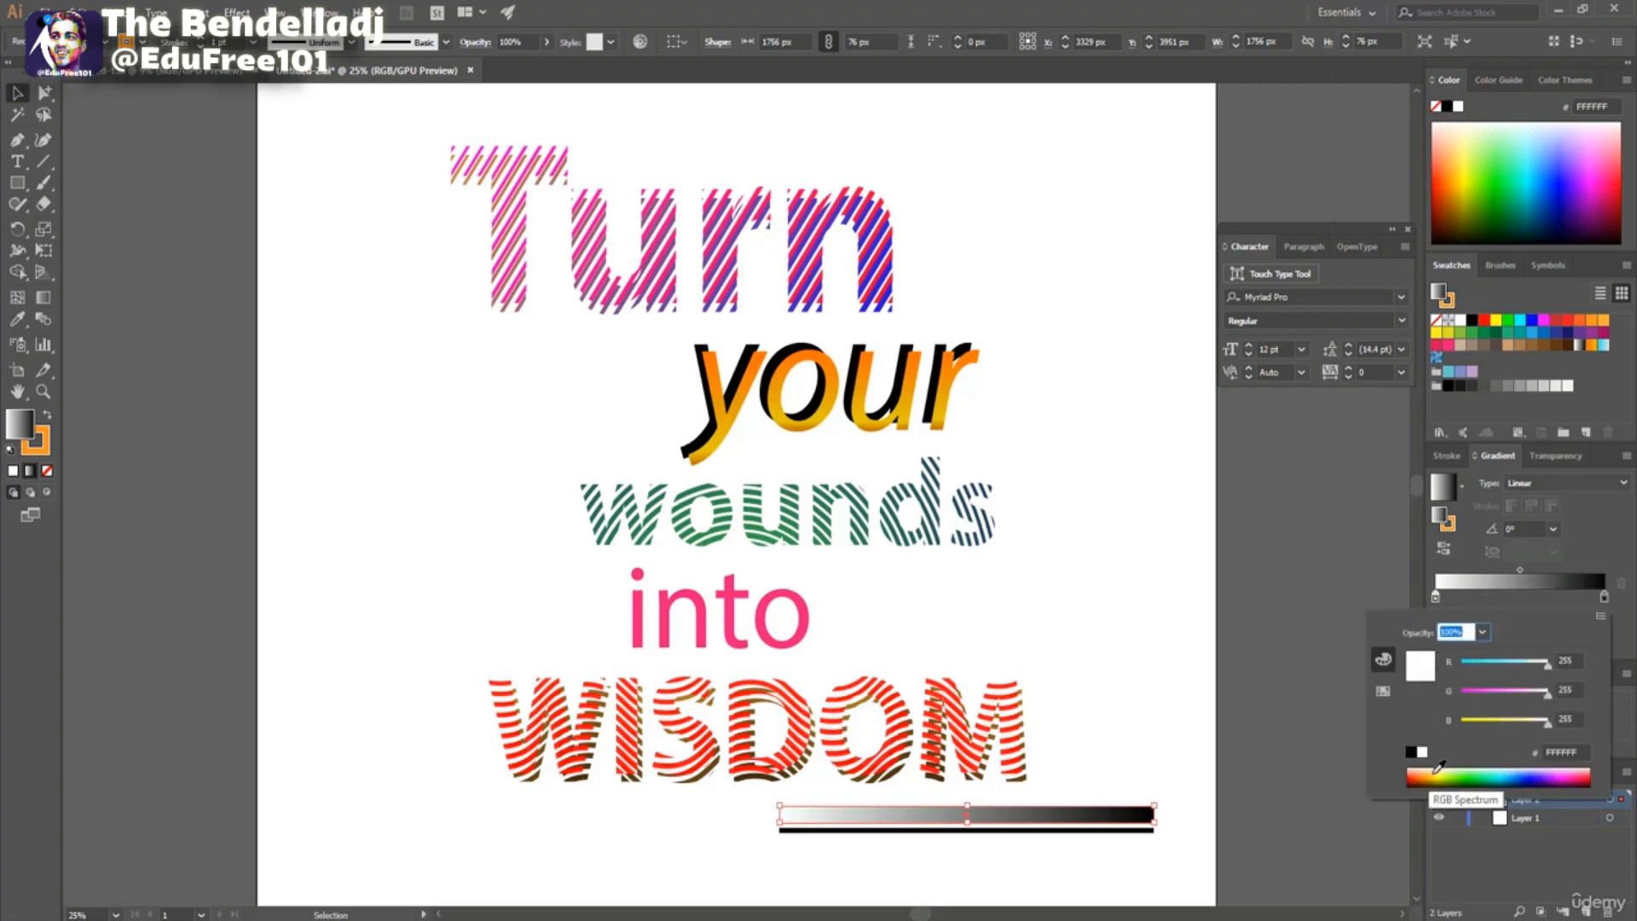
click(1540, 770)
double_click(1604, 597)
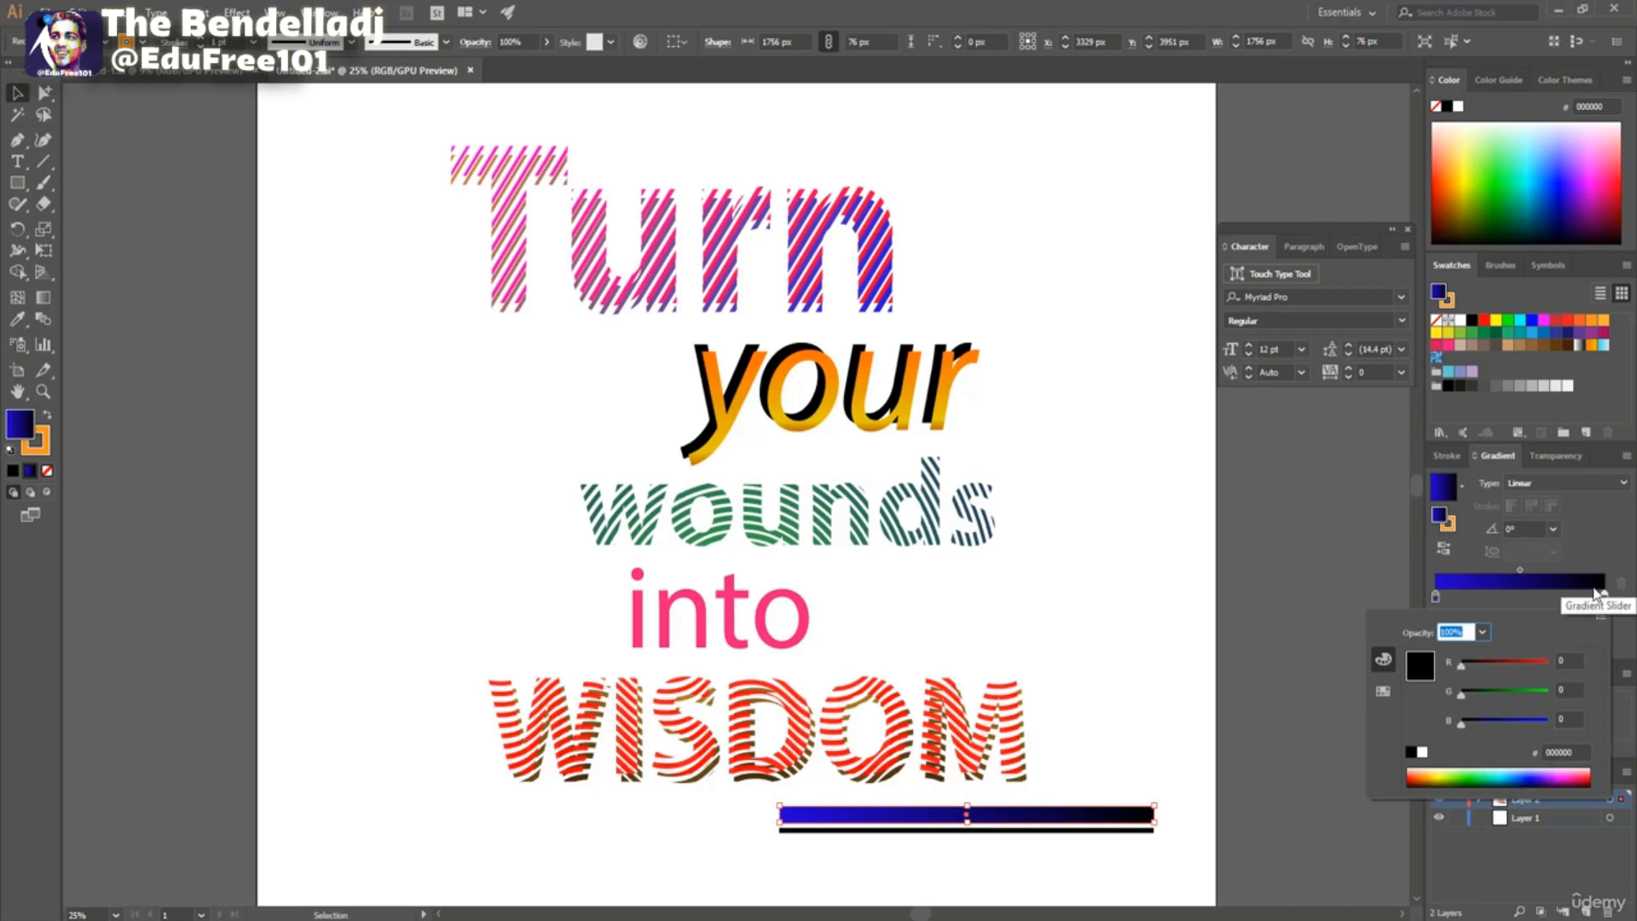
click(1566, 771)
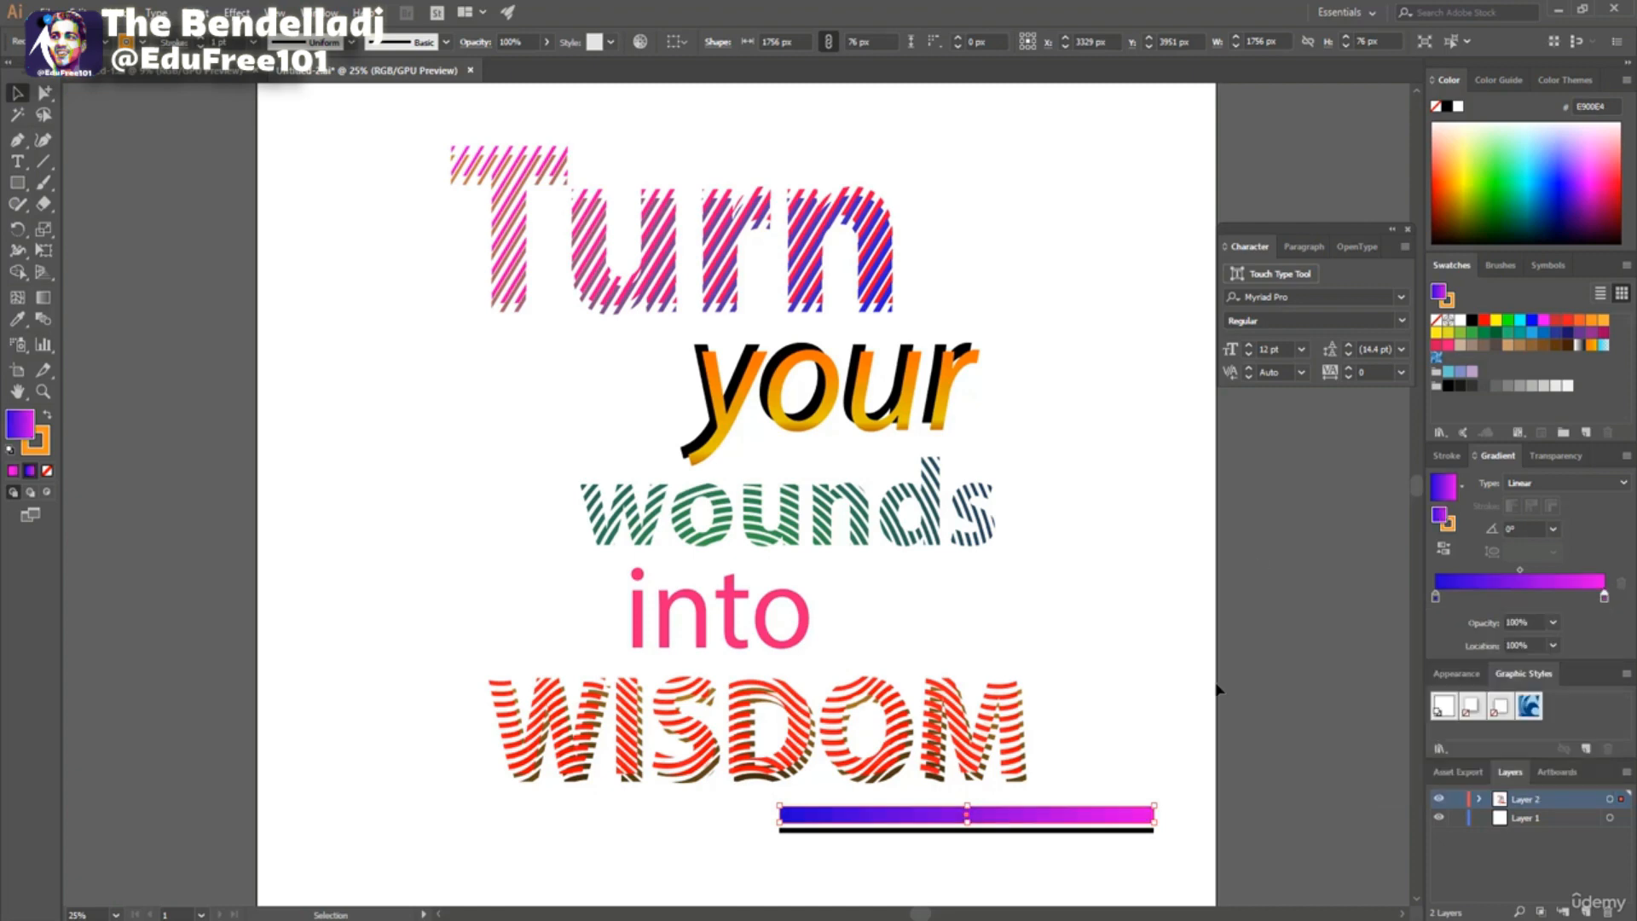
Fill the thin bar beneath the thick one with a linear gradient from yellow-orange (FFC515) to black (000000), and deselect it.
click(1046, 832)
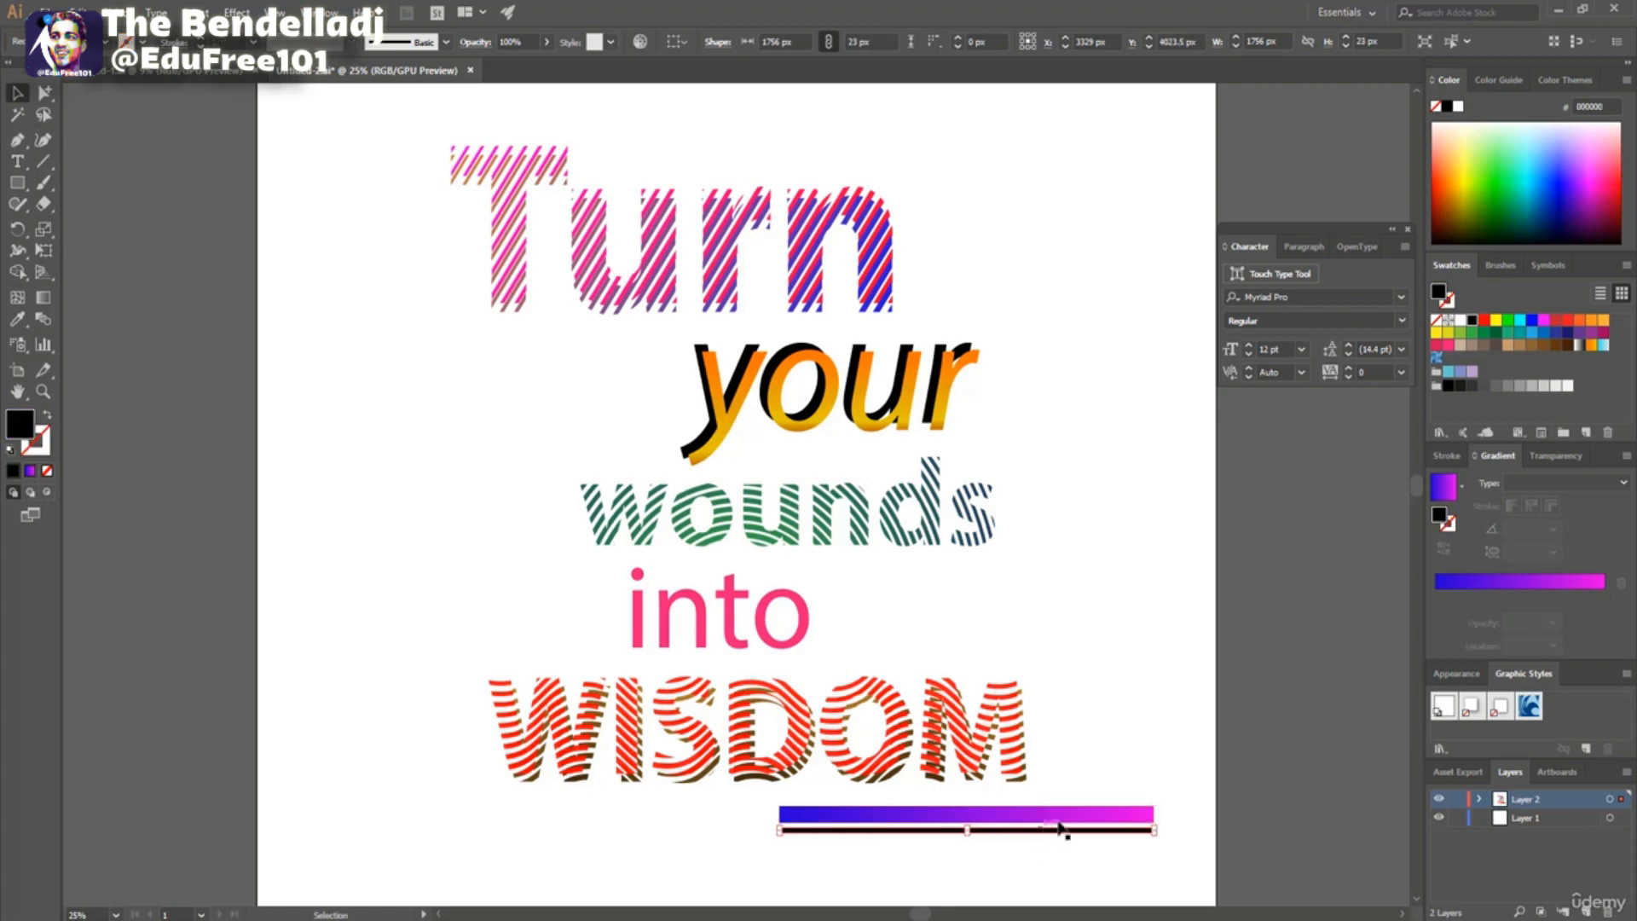
click(1499, 584)
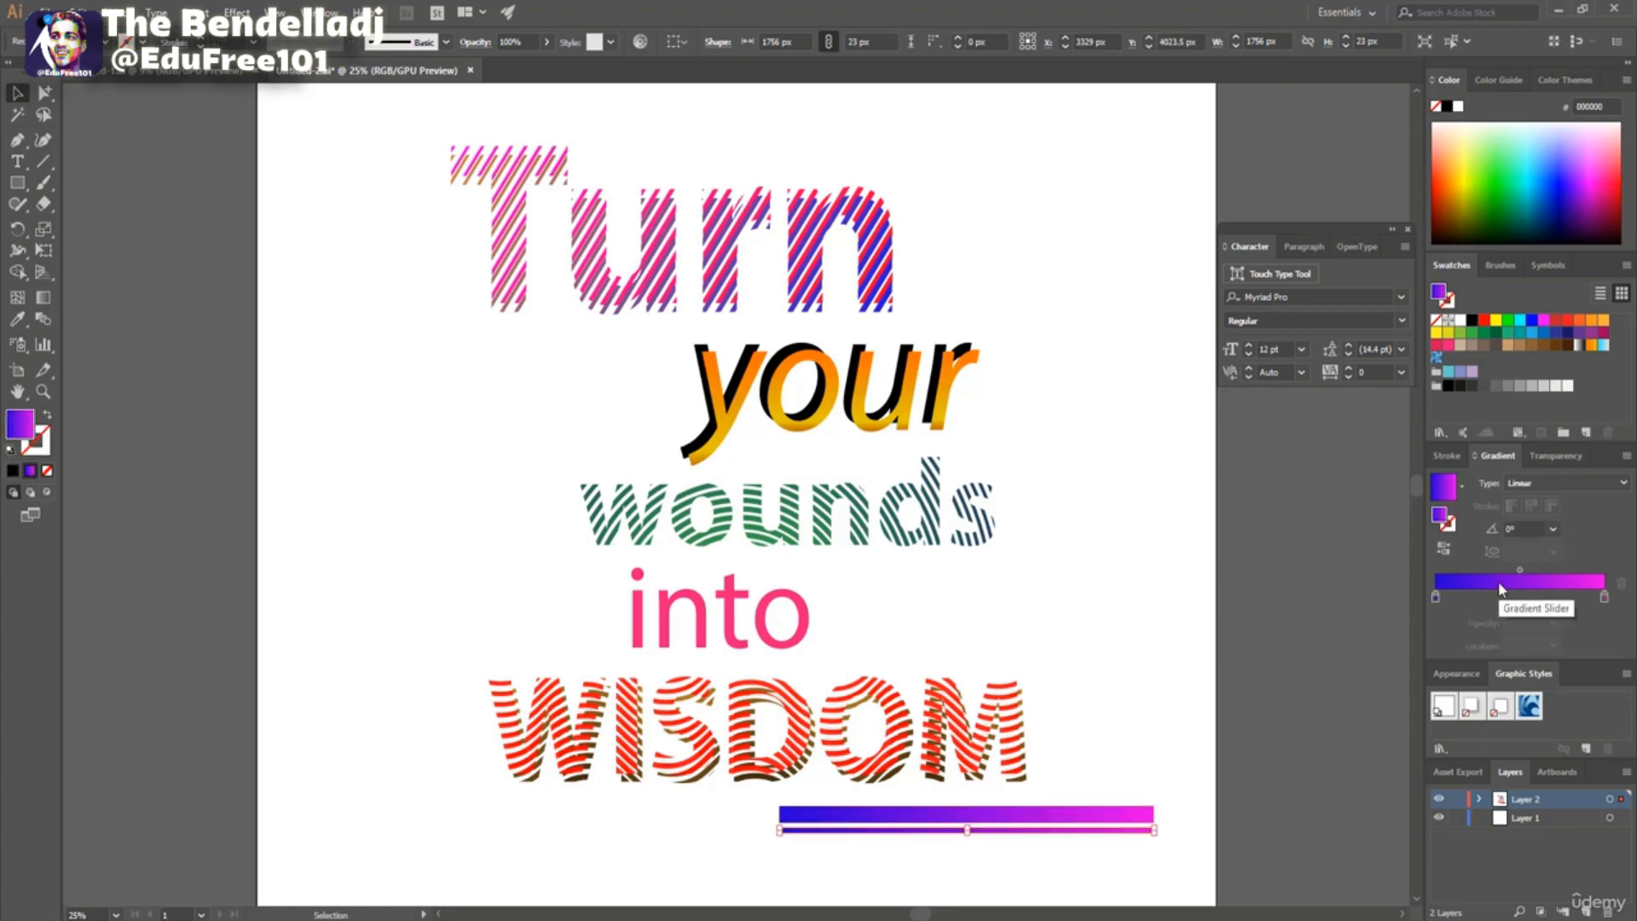
double_click(1436, 597)
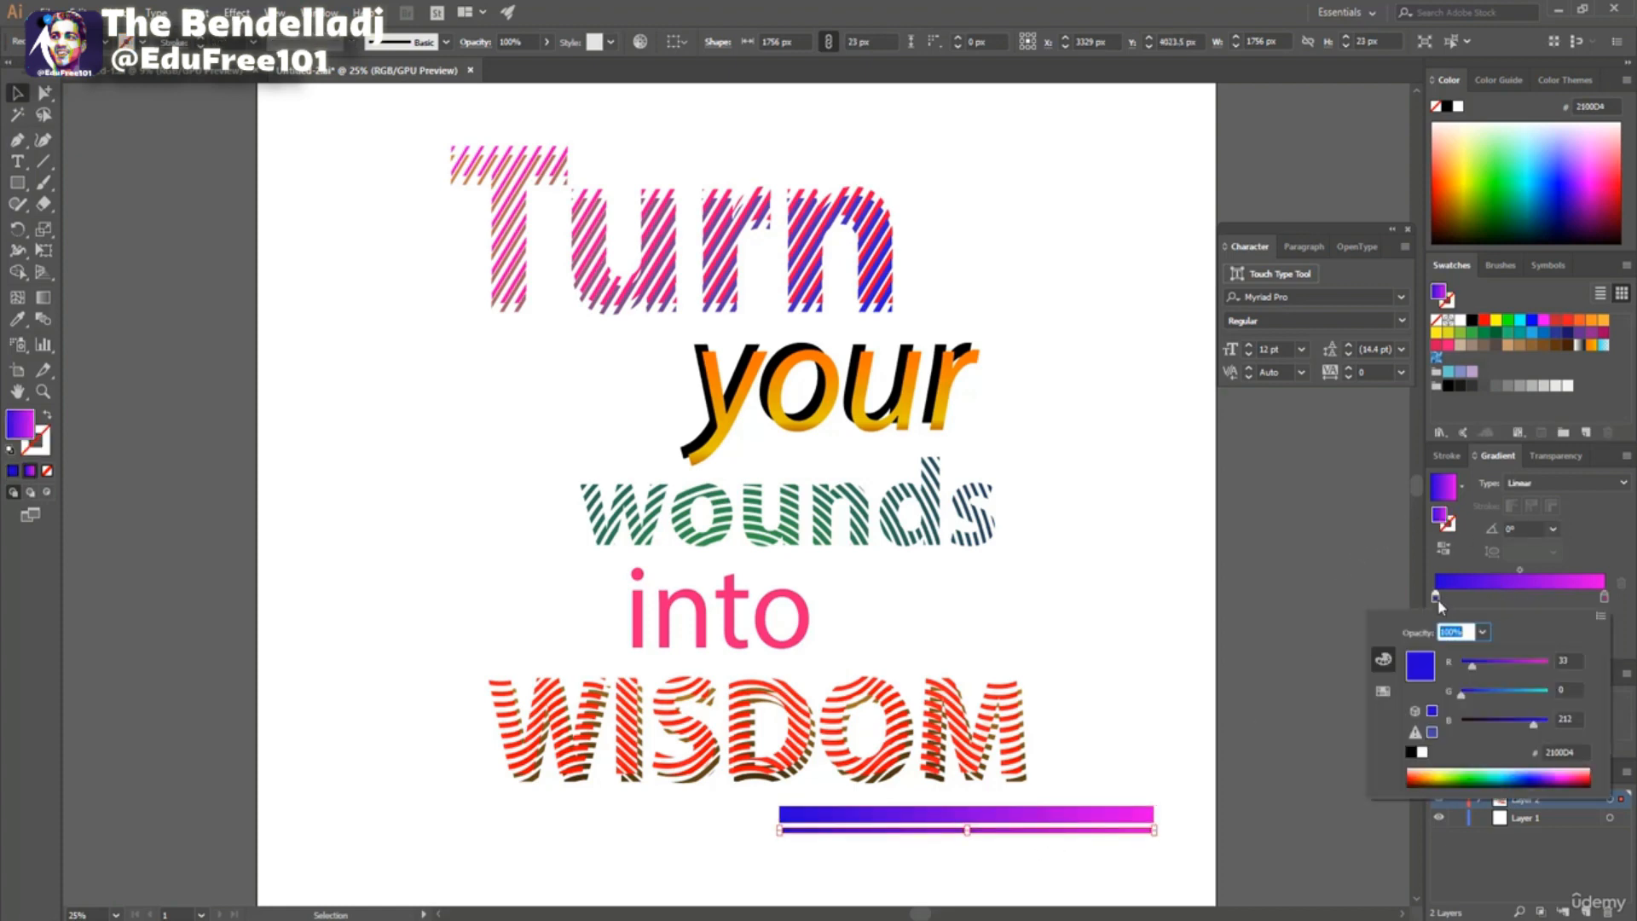
click(1434, 772)
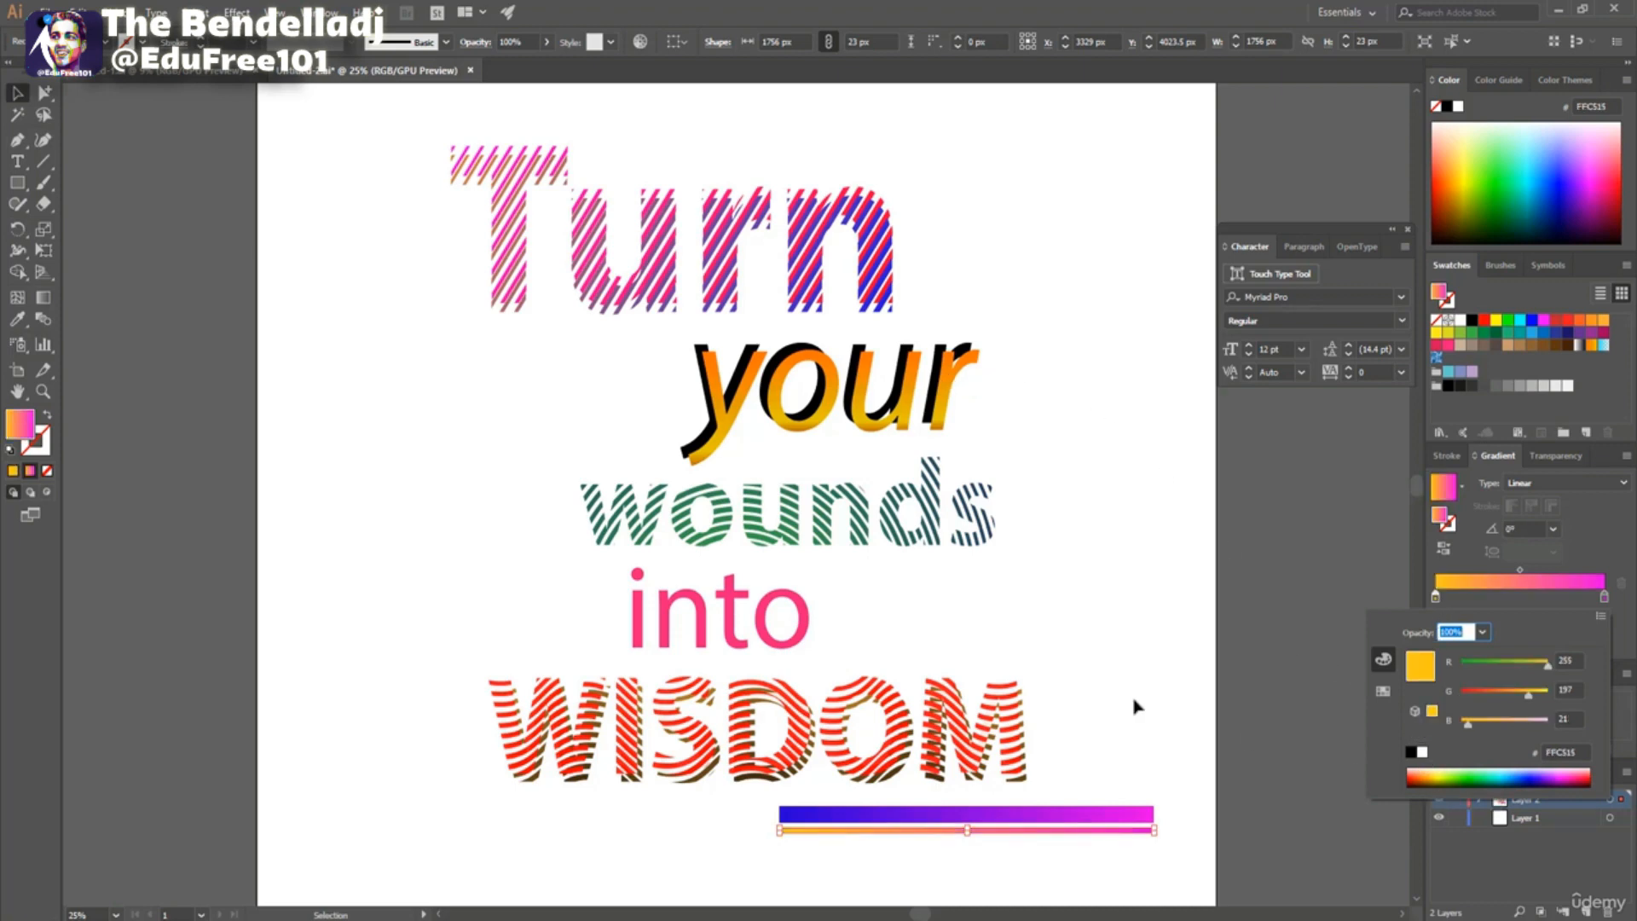
double_click(1605, 598)
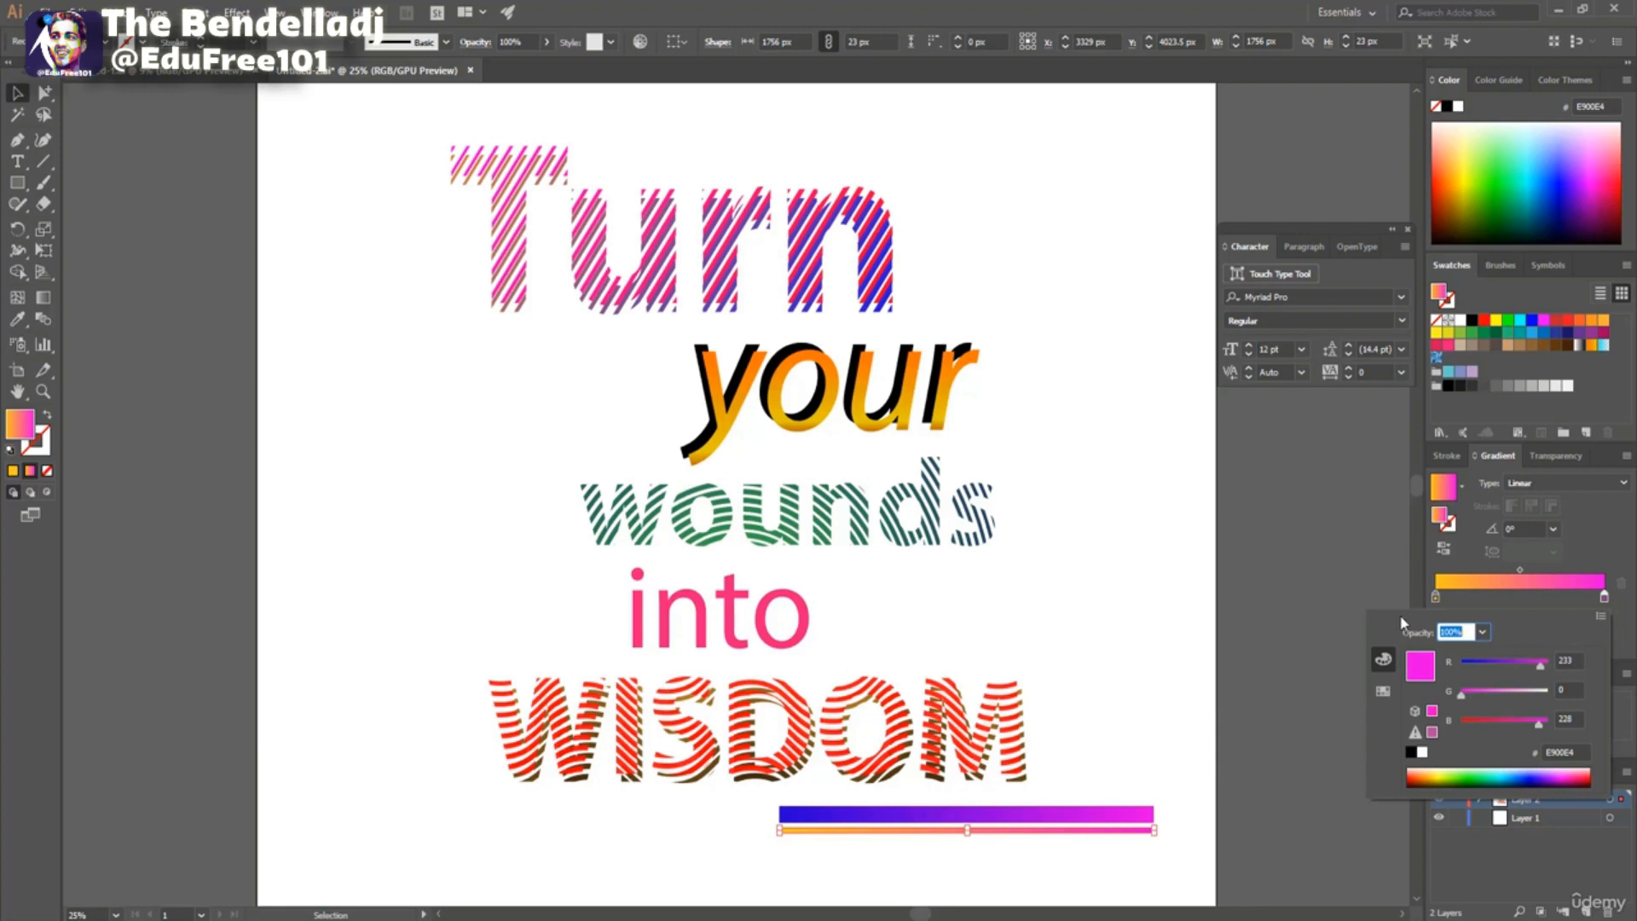
click(1408, 750)
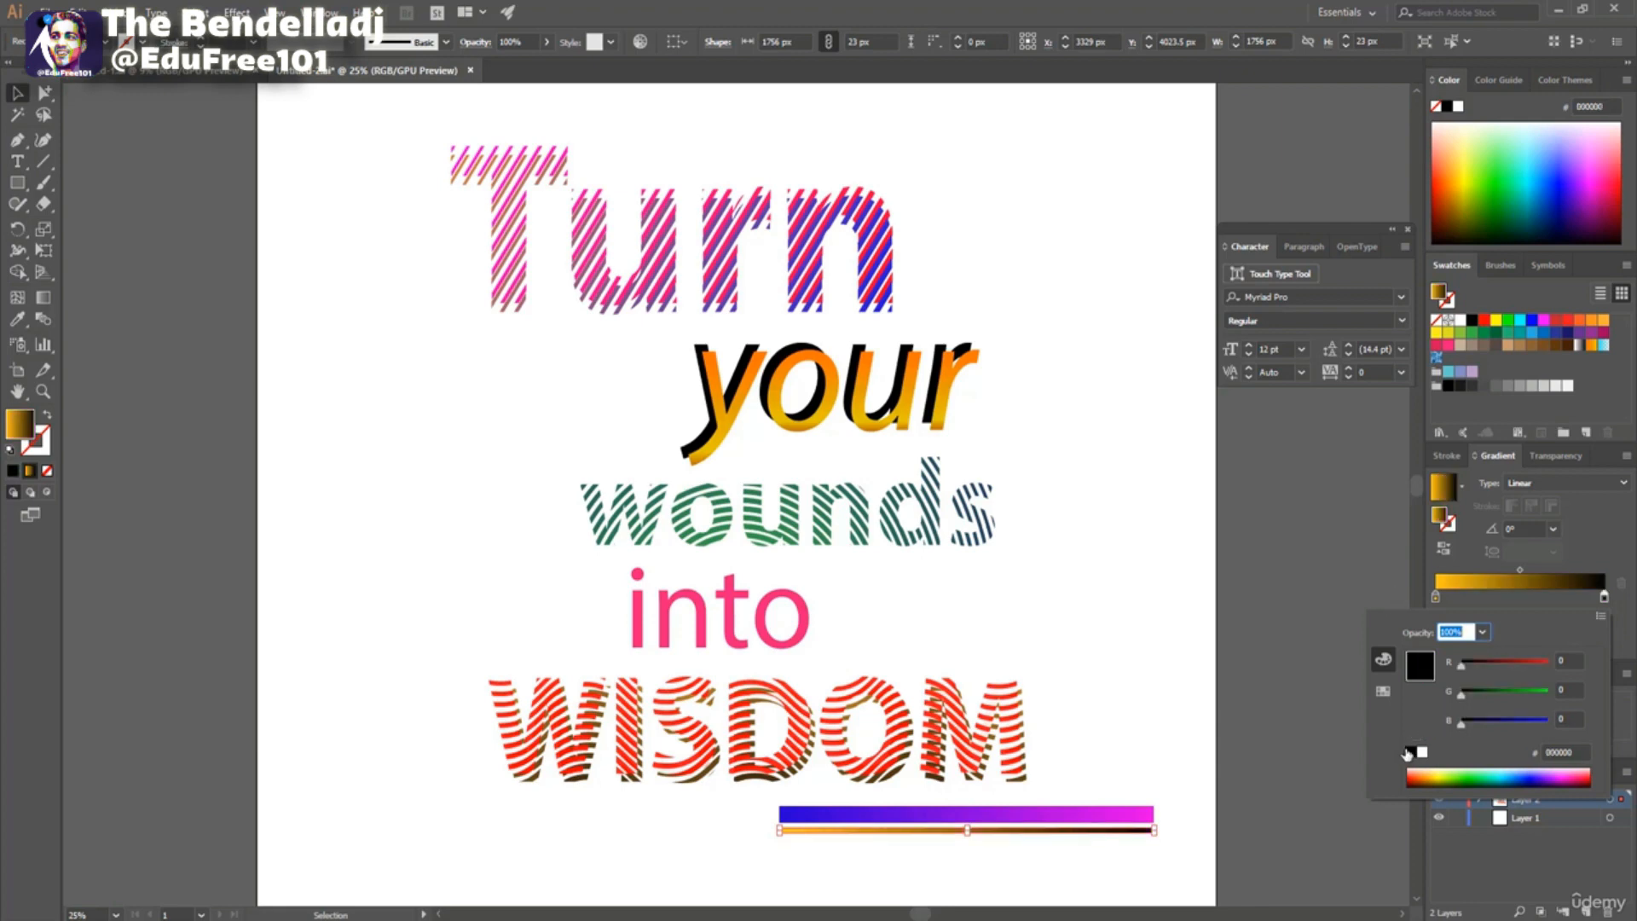
click(264, 691)
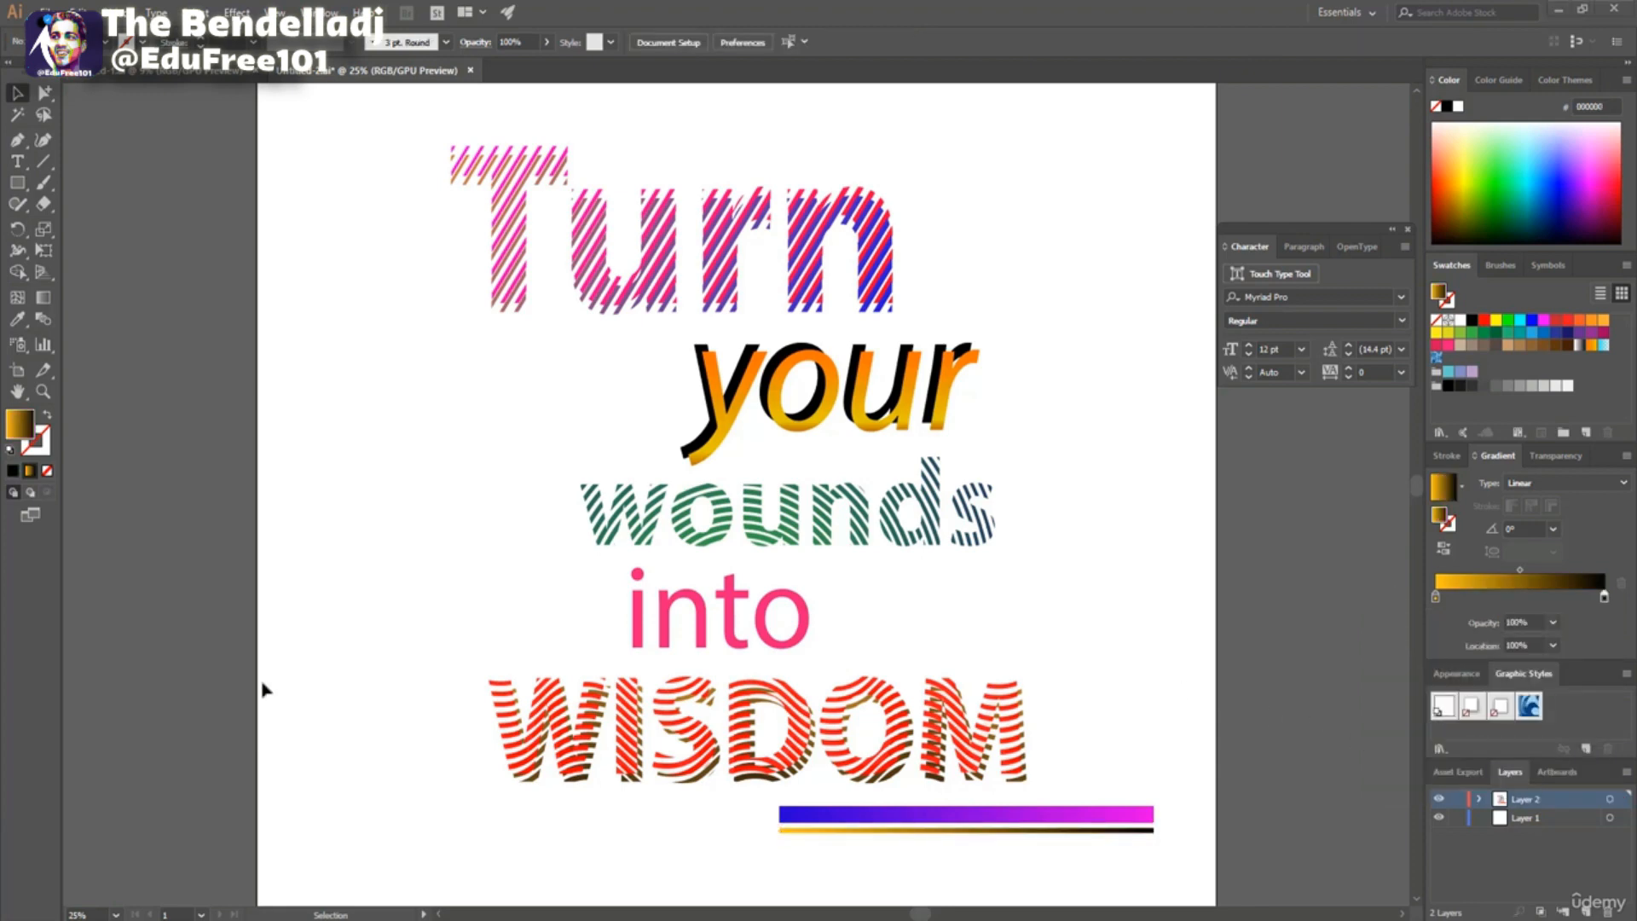